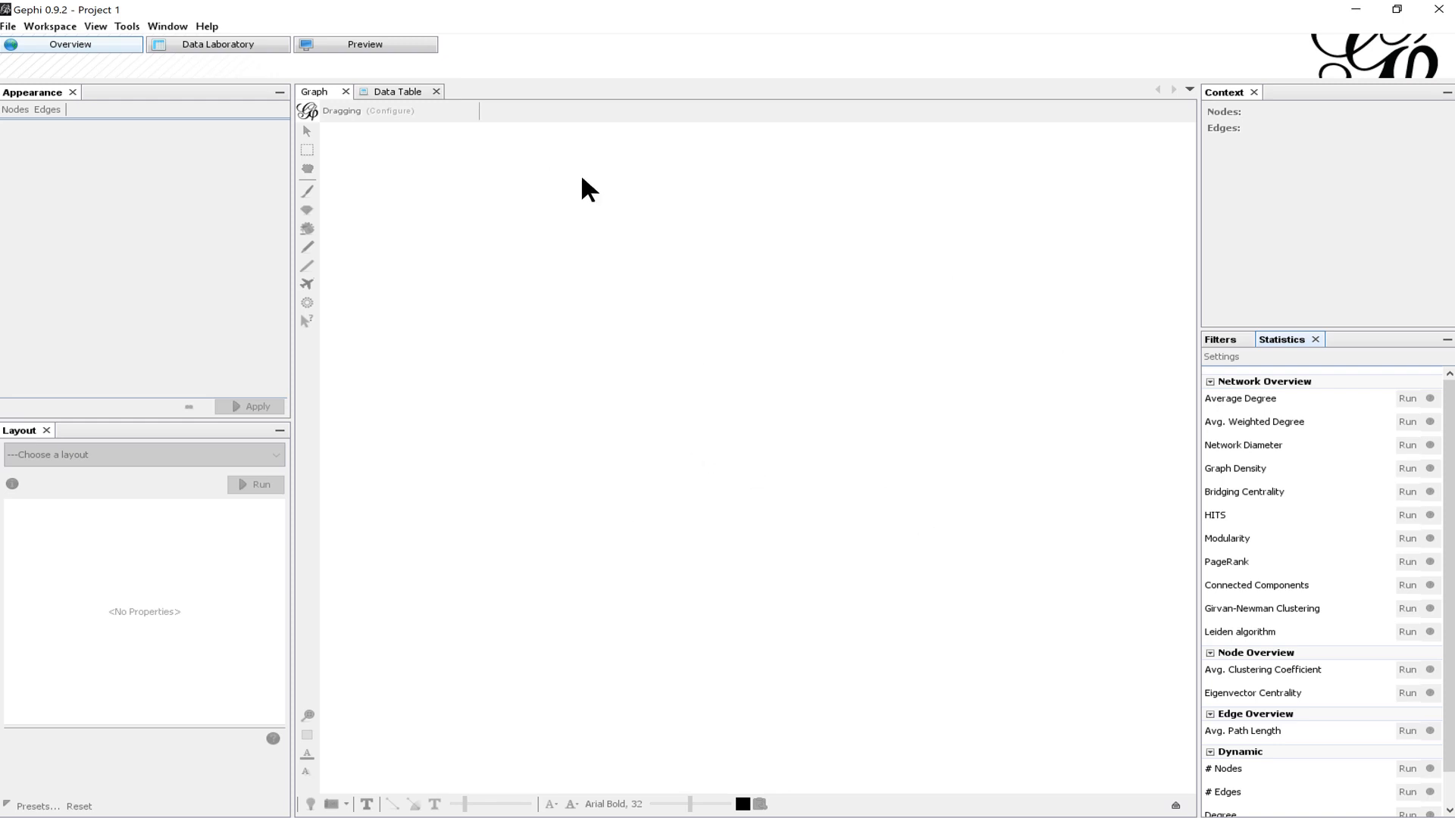
# Step: Bring up the data table and the filters, and create a new project
pyautogui.click(396, 87)
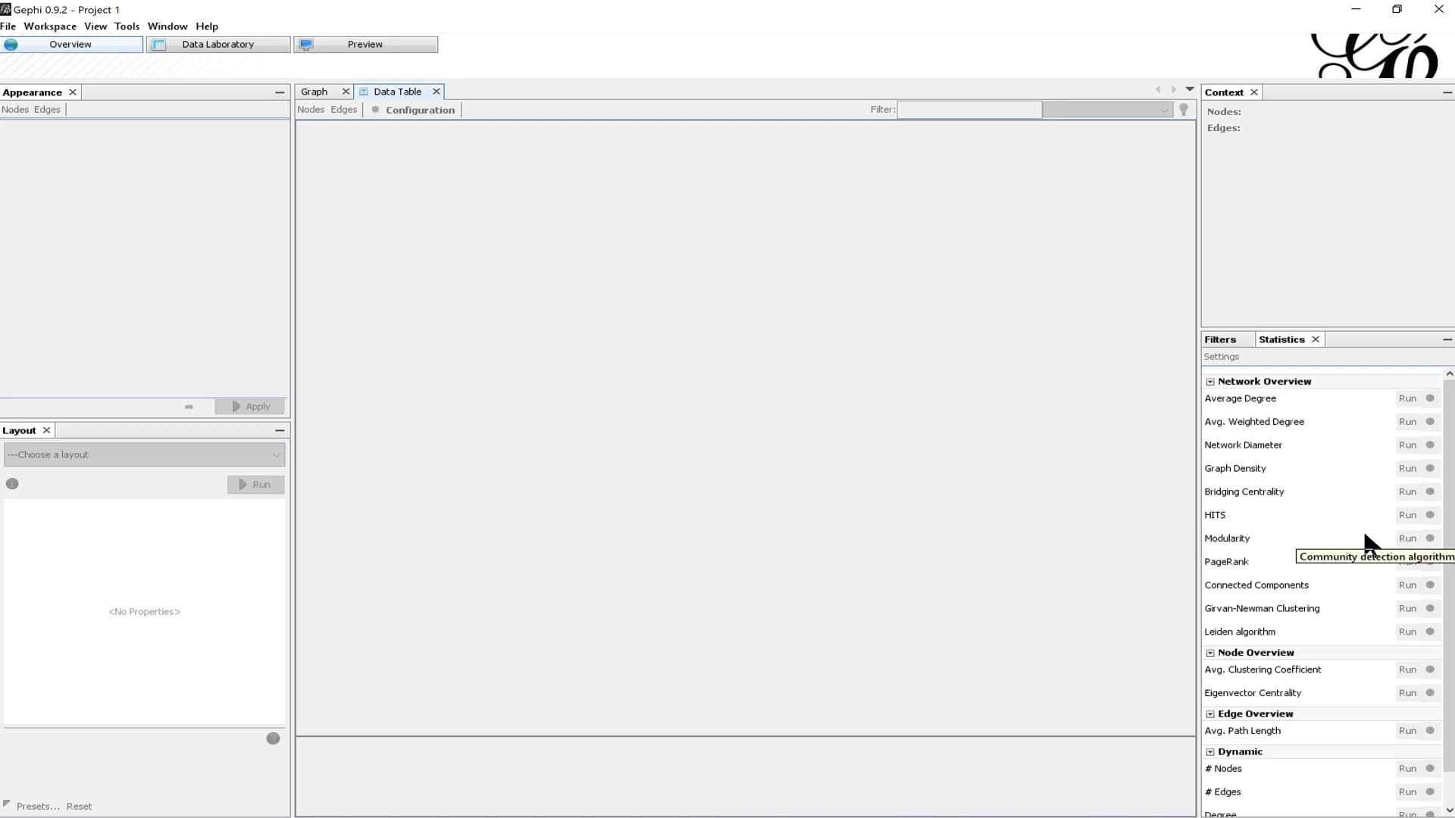
pyautogui.click(1222, 339)
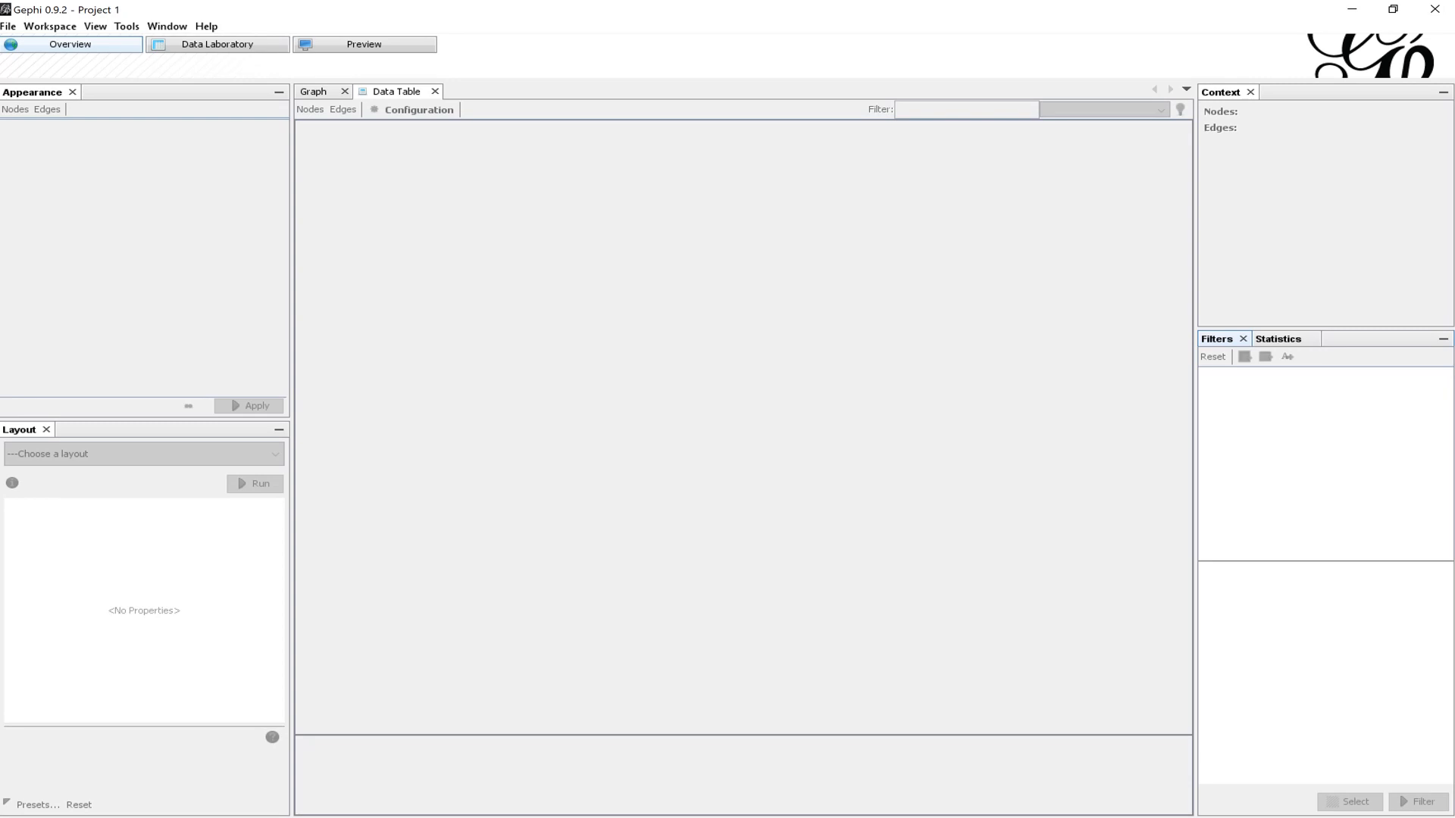
pyautogui.click(4, 27)
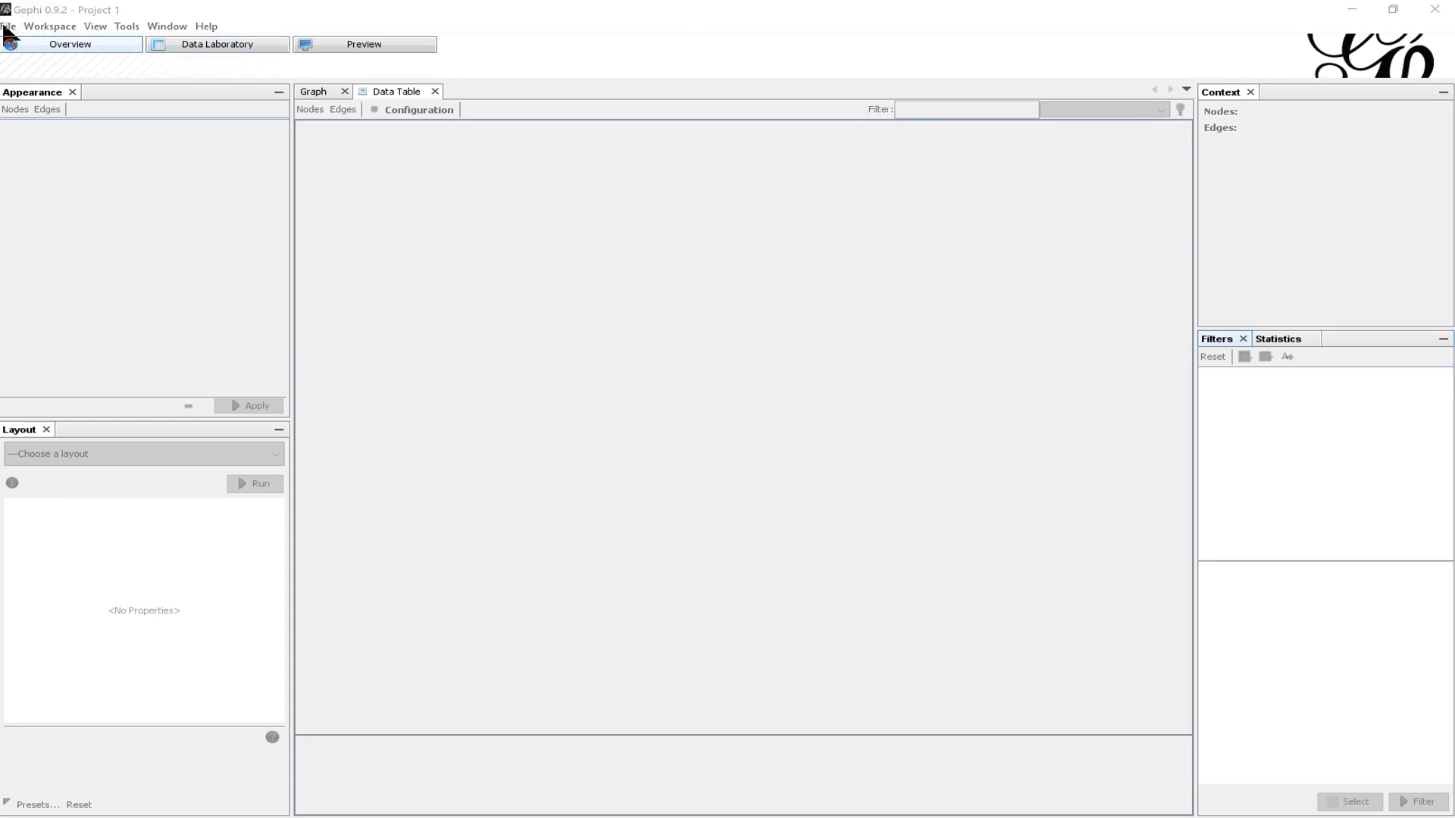
pyautogui.click(4, 26)
pyautogui.click(50, 47)
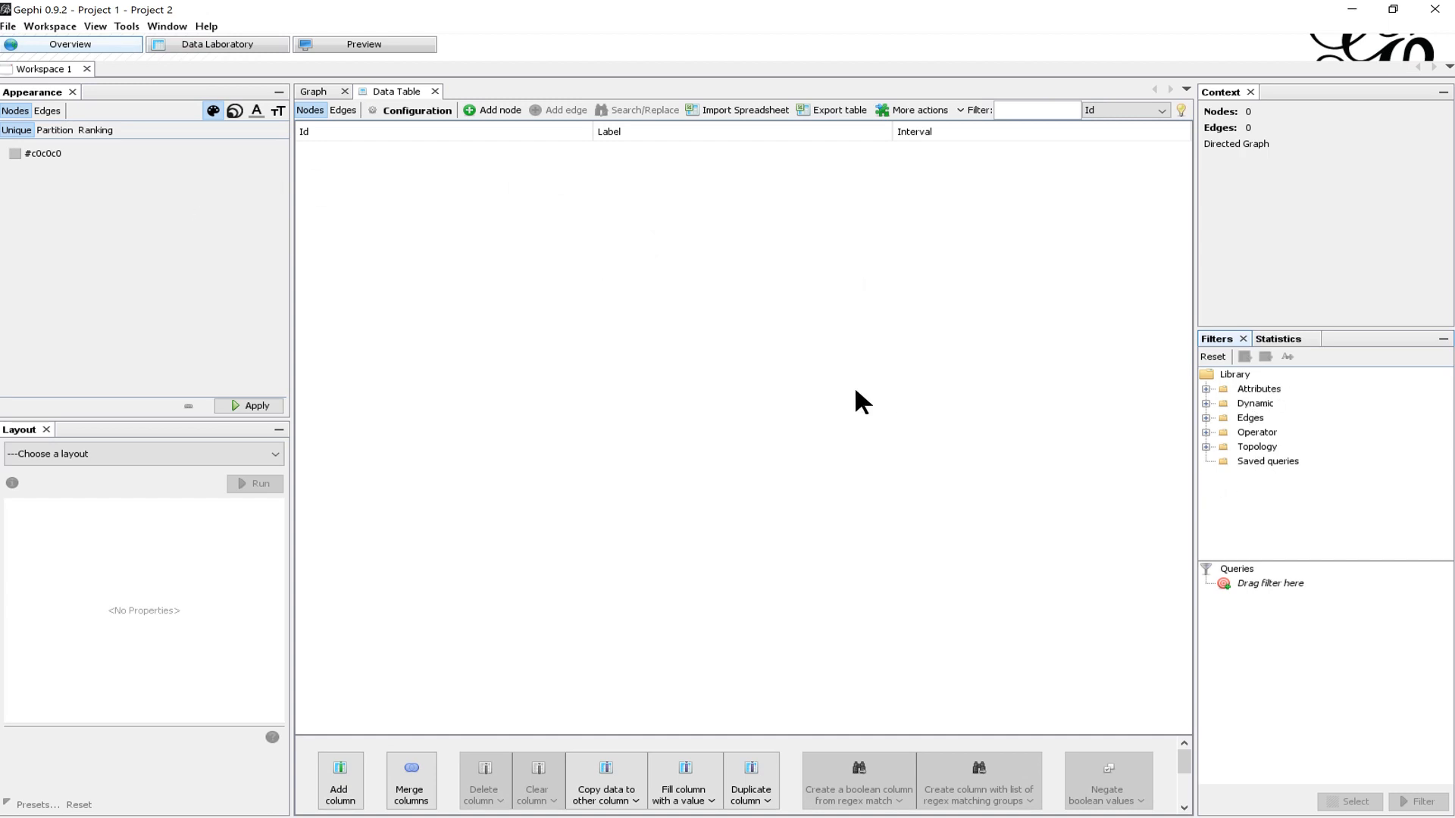
# Step: Import the "m_" match spreadsheet ending in "for Gephi.csv" as a comma-separated nodes table with UTF-8 encoding, keeping all columns
pyautogui.click(13, 26)
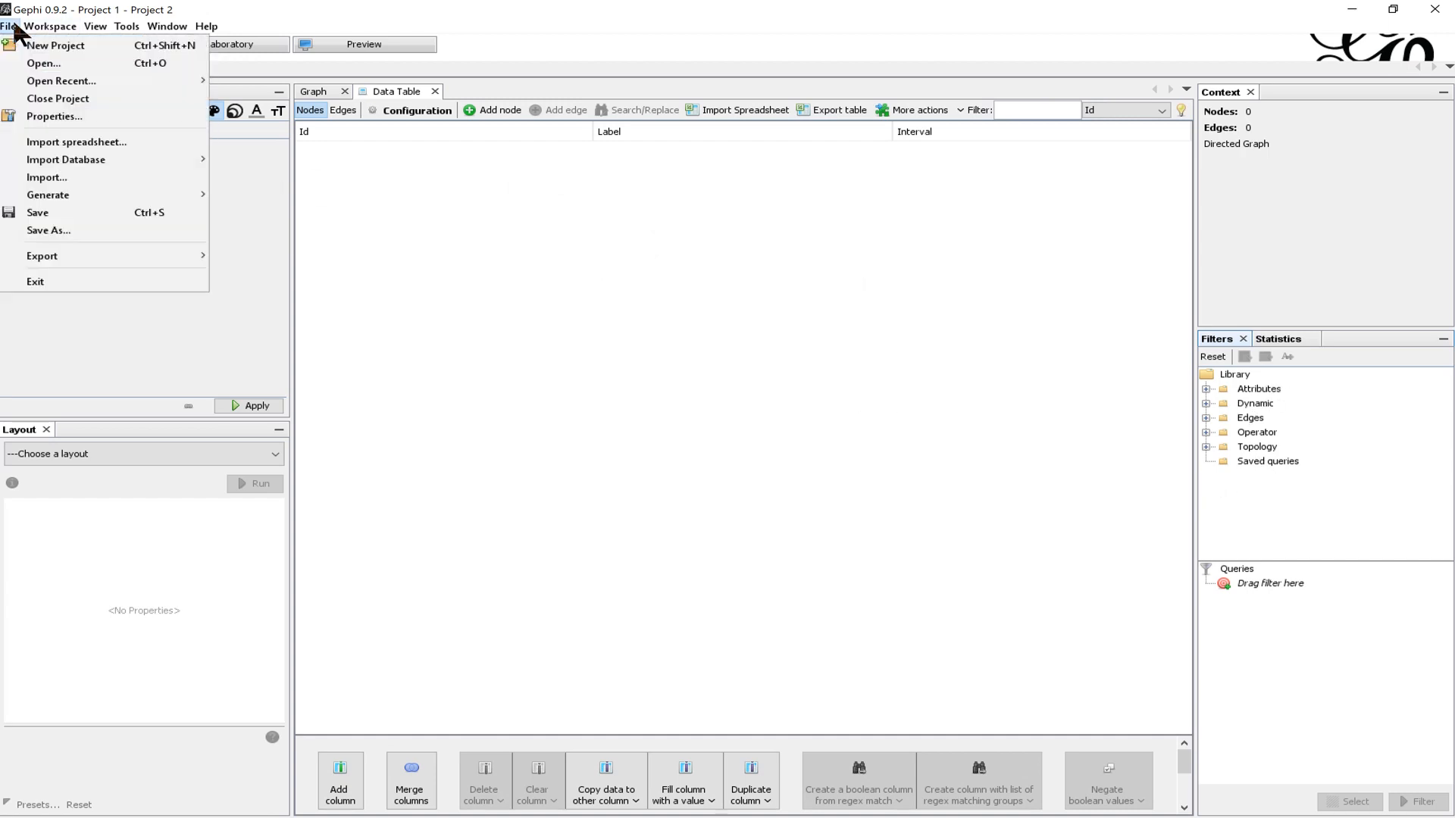
pyautogui.click(37, 144)
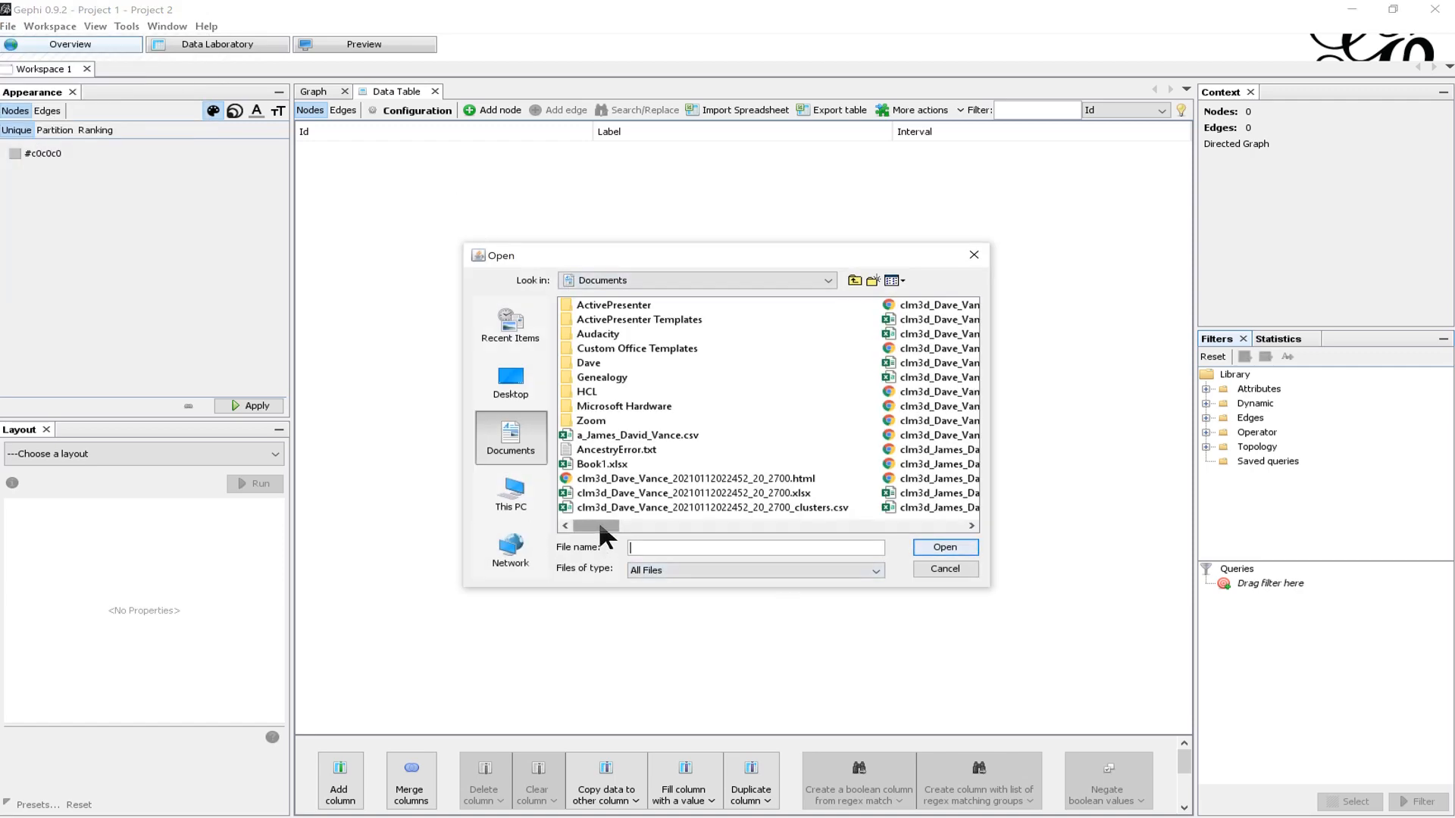
pyautogui.moveTo(598, 525); pyautogui.dragTo(967, 535)
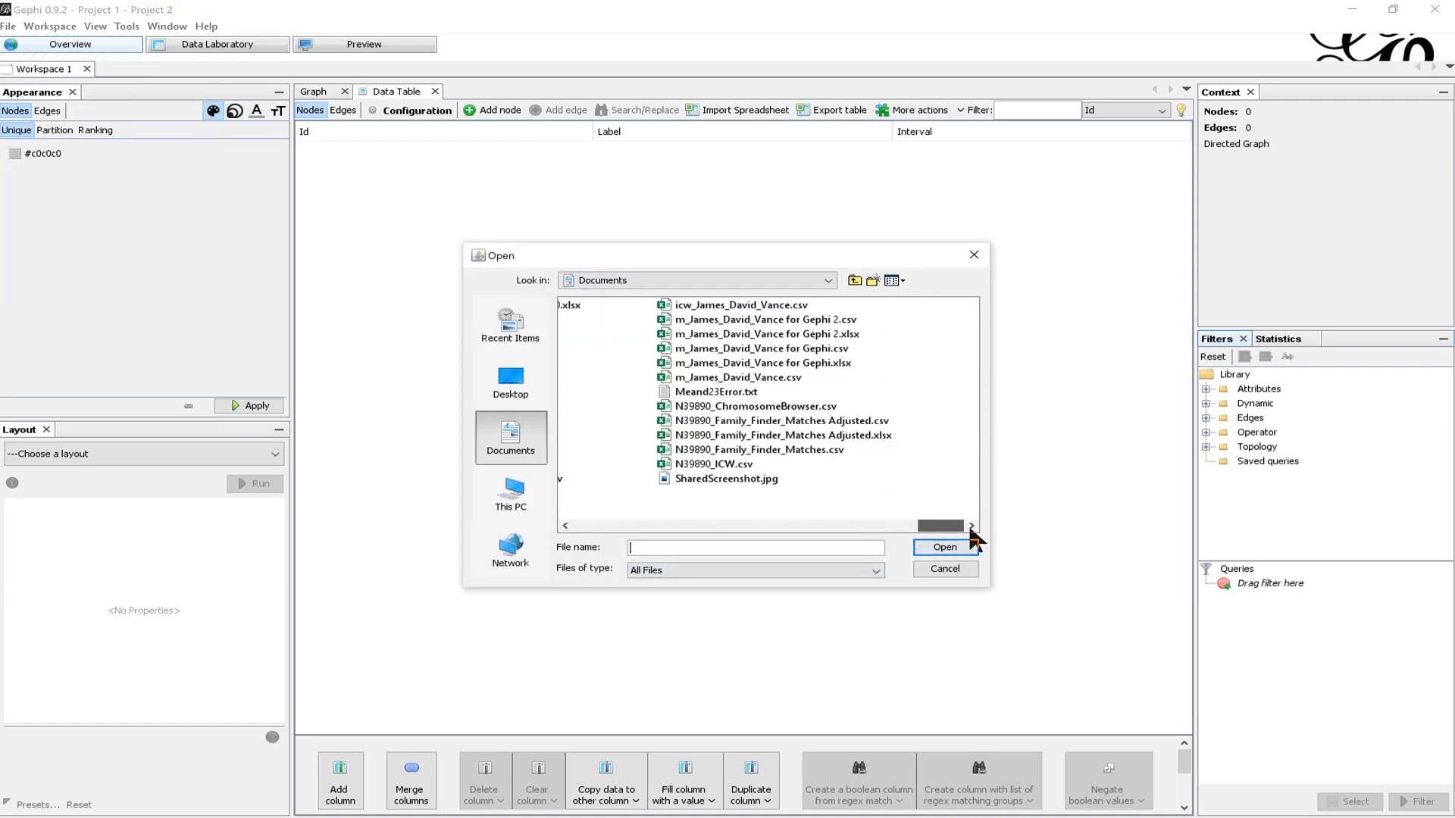
pyautogui.doubleClick(725, 349)
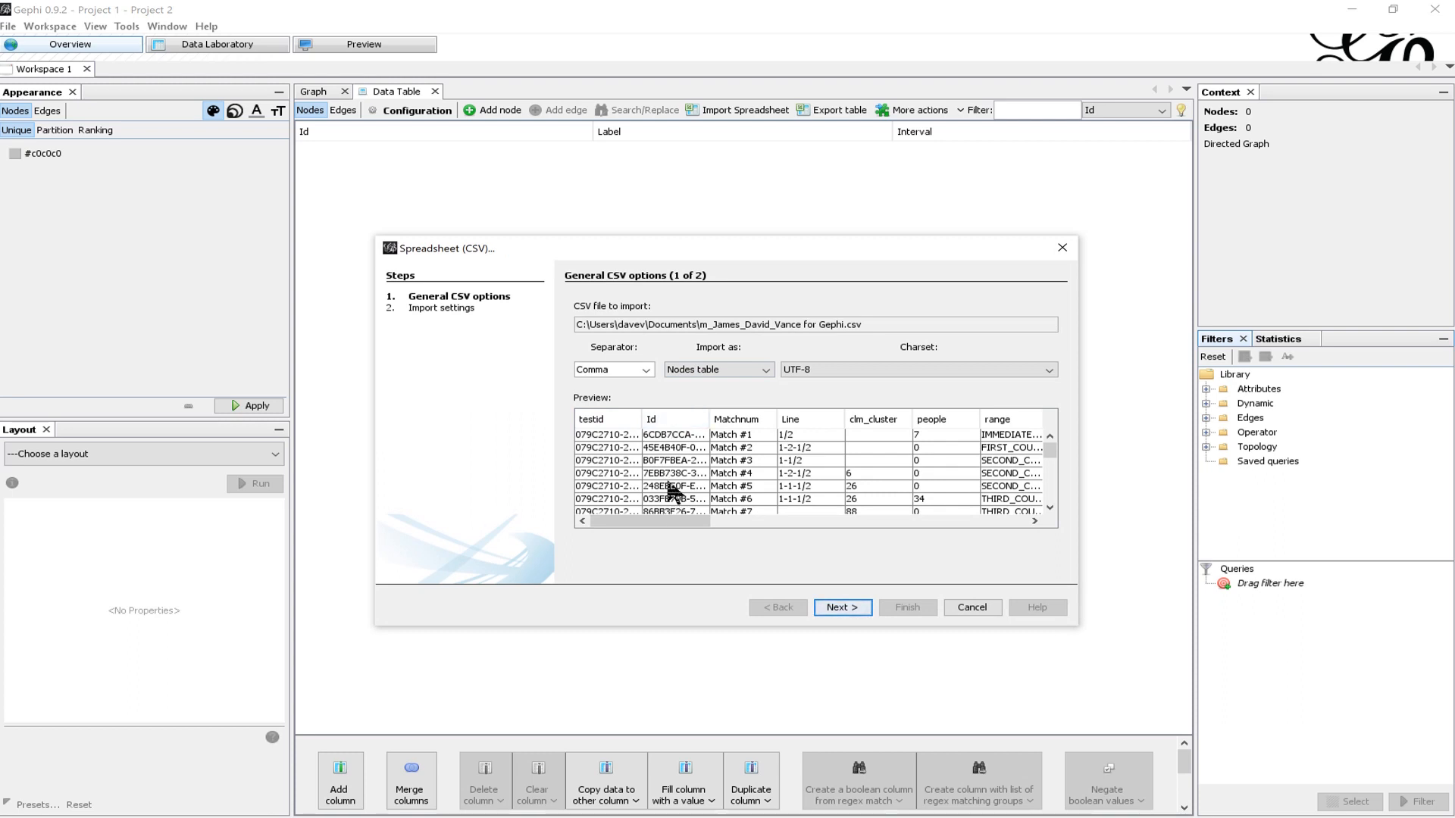
pyautogui.click(844, 607)
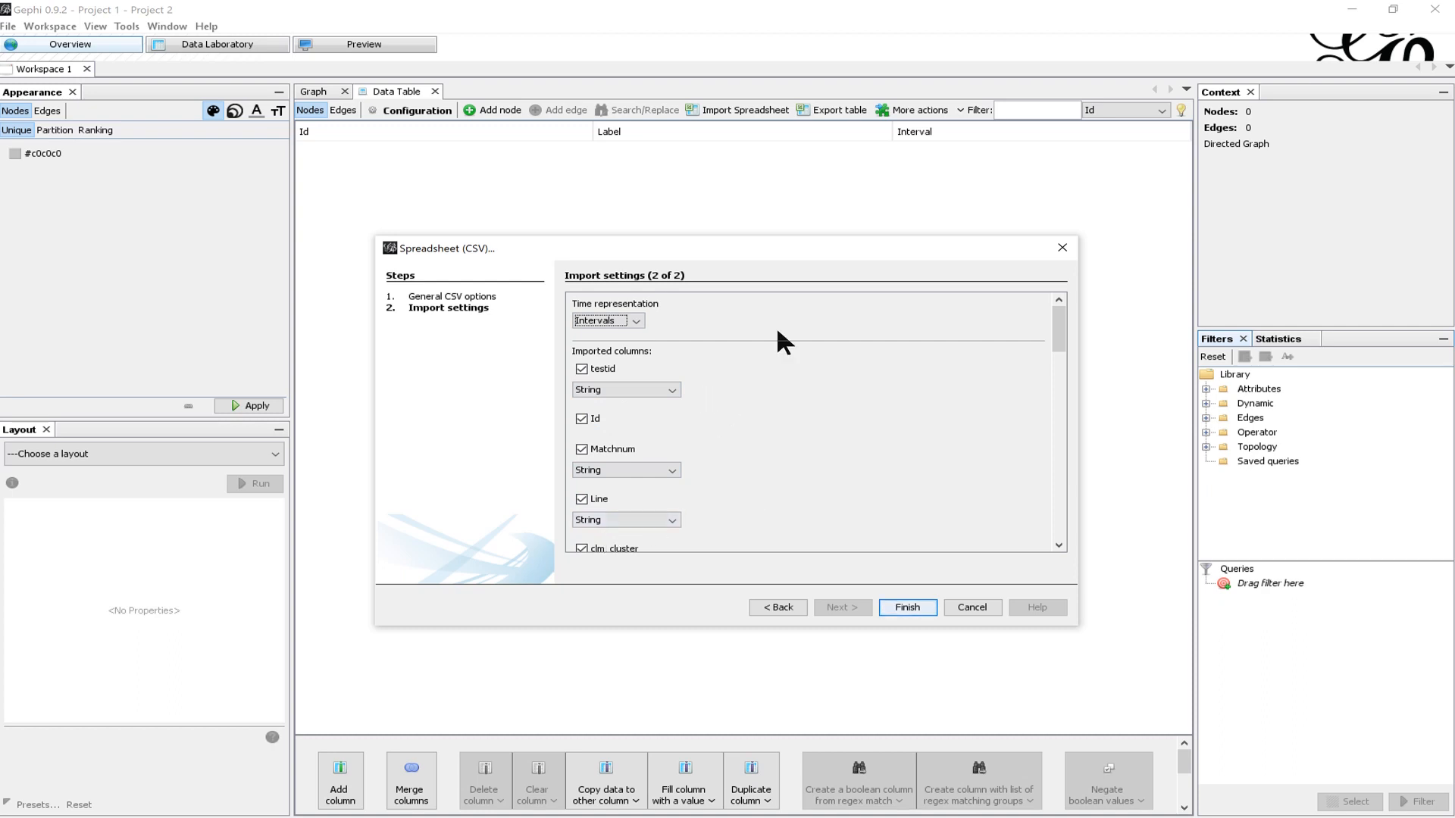
pyautogui.click(907, 607)
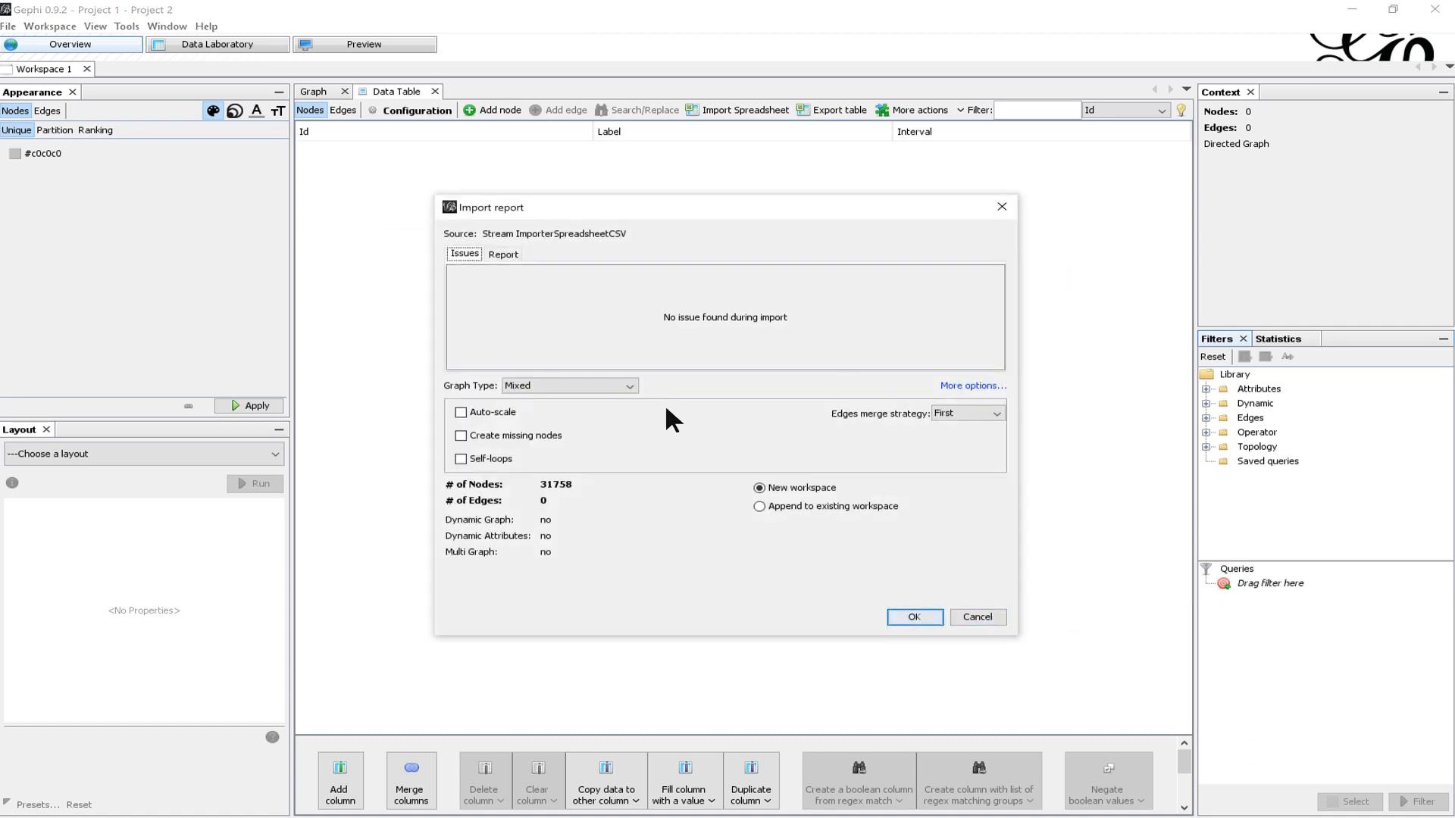
# Step: Set the node import's graph type to Undirected and append the nodes to the existing workspace
pyautogui.click(628, 384)
pyautogui.click(544, 407)
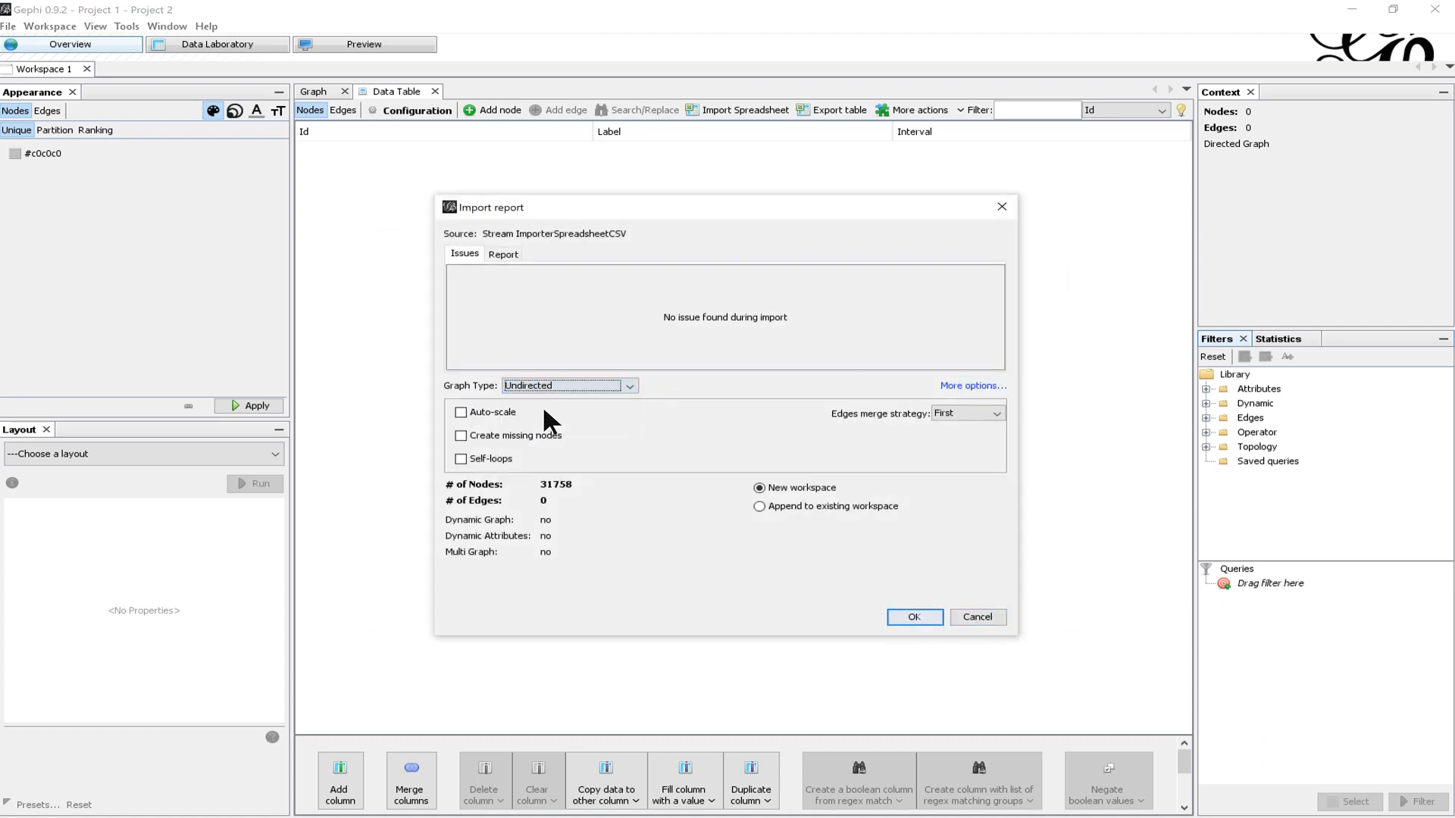
pyautogui.click(760, 506)
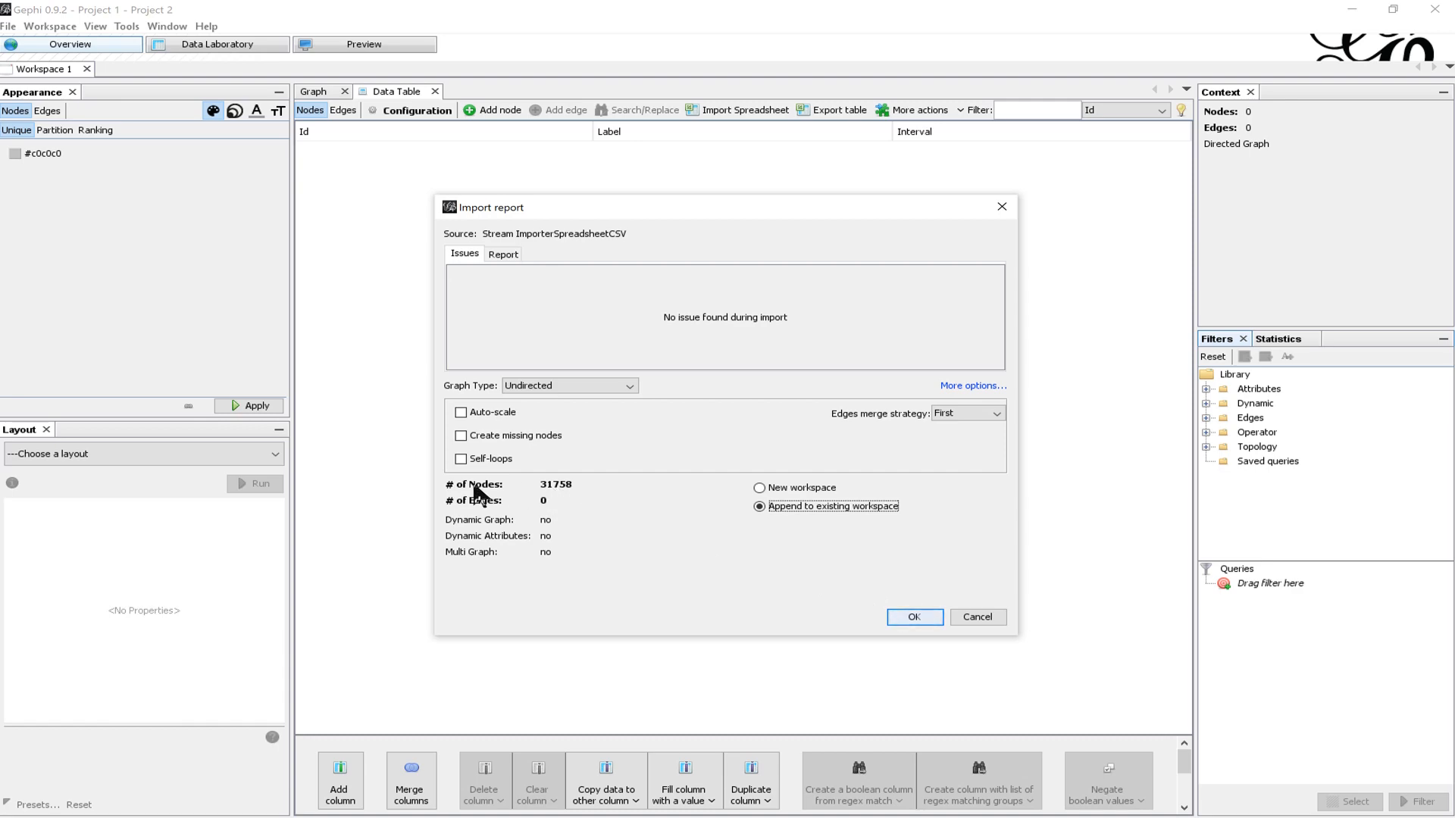
pyautogui.click(917, 616)
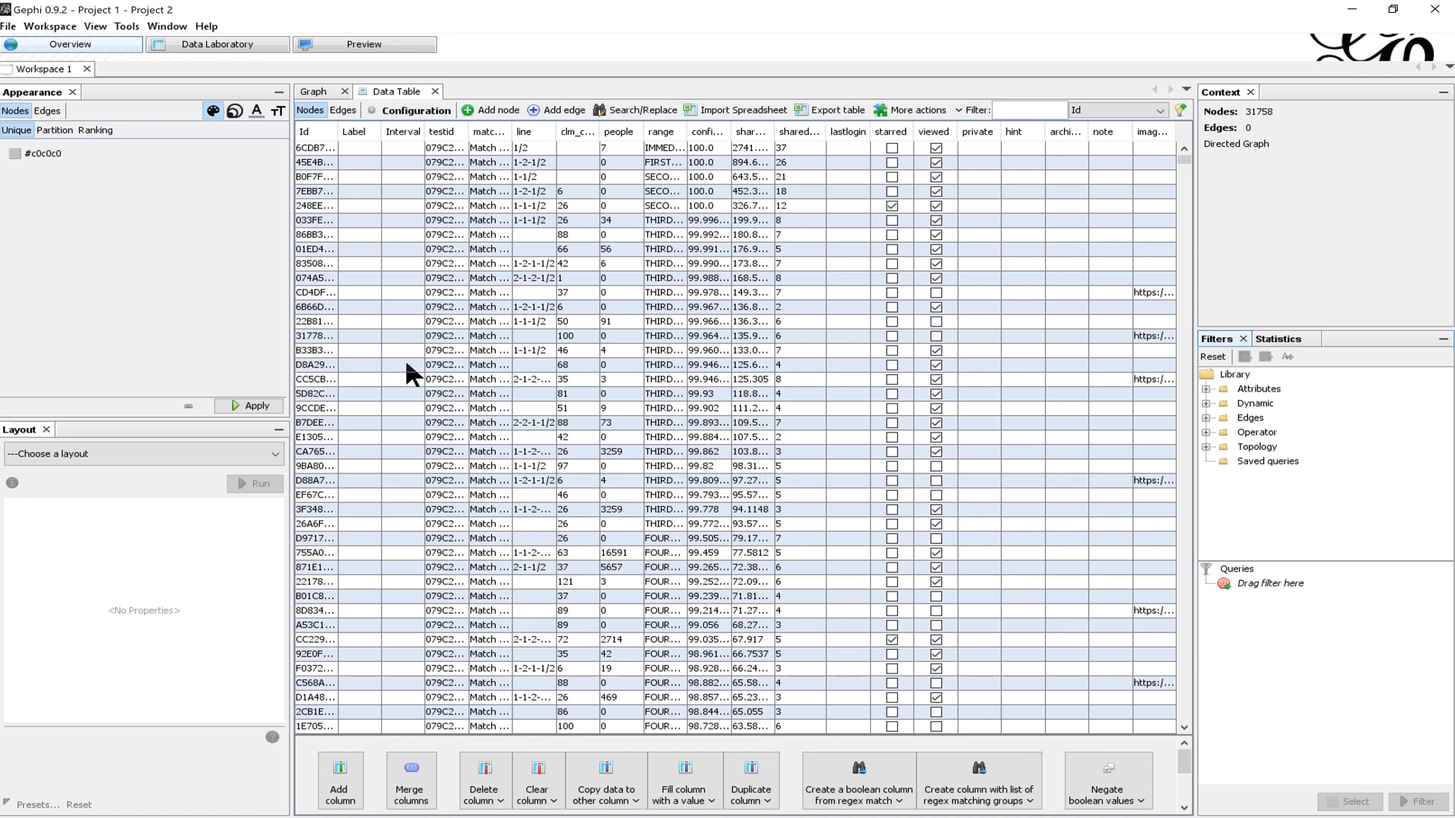
# Step: Examine the imported nodes in the graph view
pyautogui.click(9, 28)
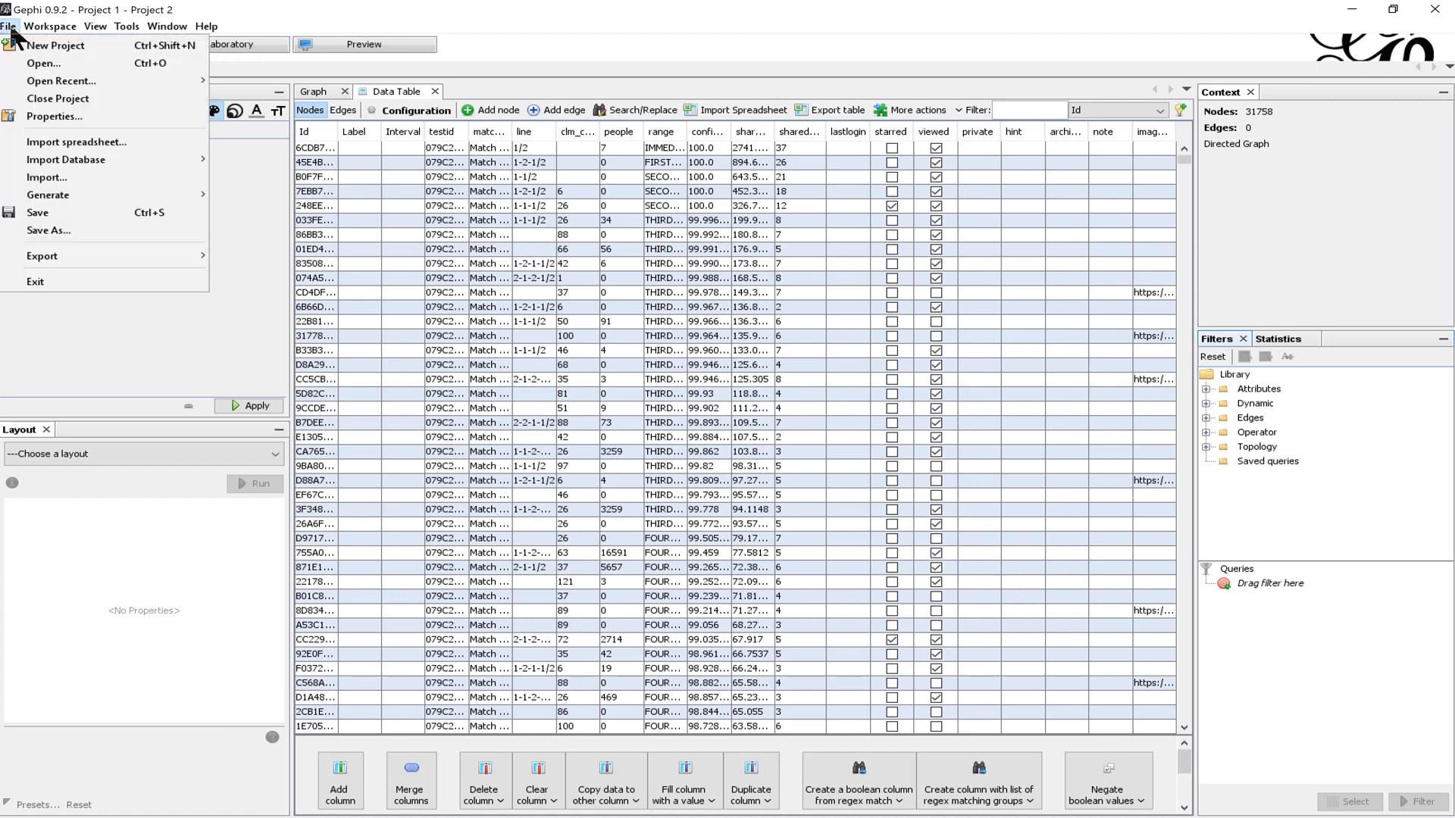
pyautogui.moveTo(50, 26)
pyautogui.click(321, 85)
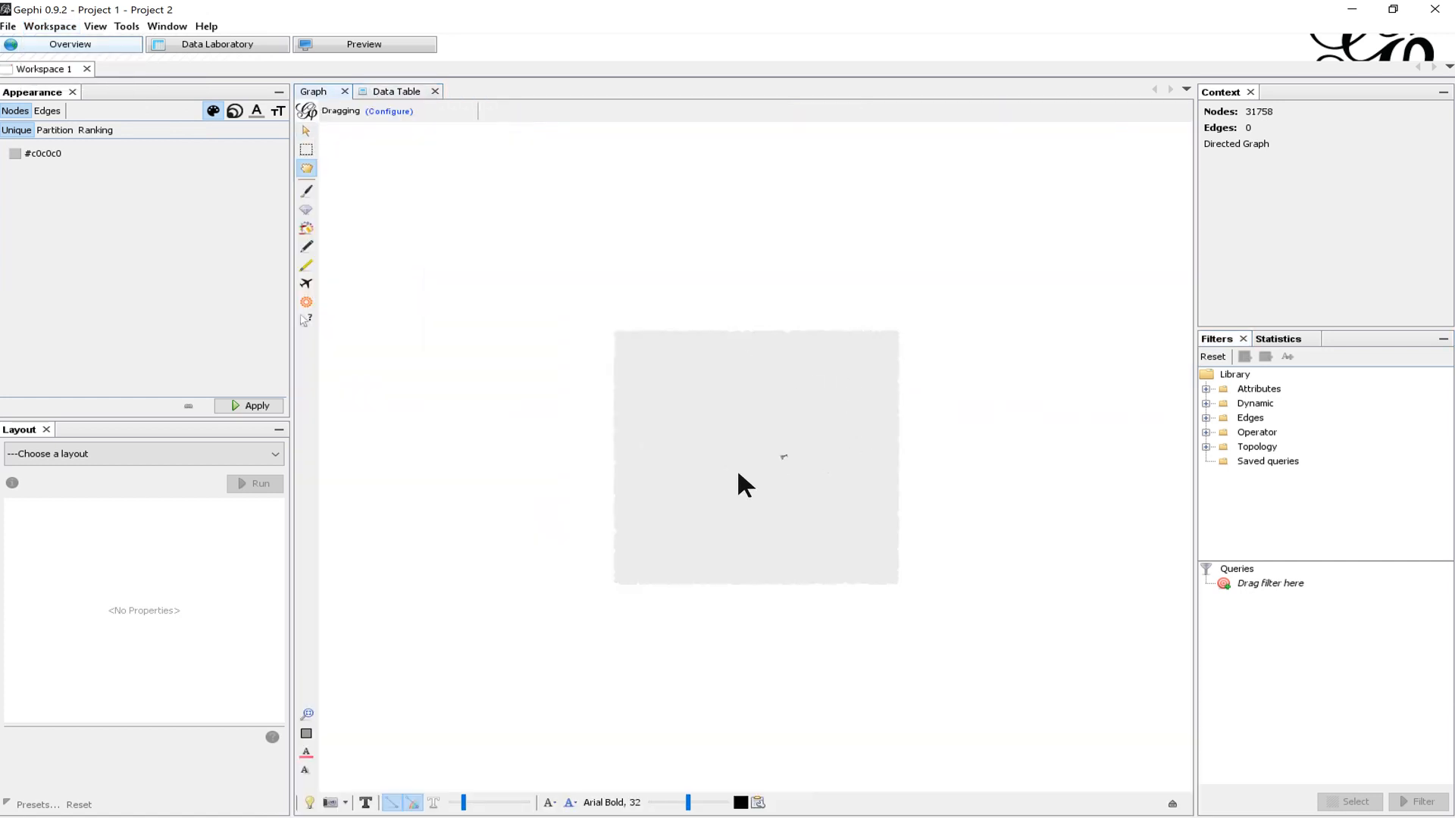
pyautogui.scroll(-3, 673, 455)
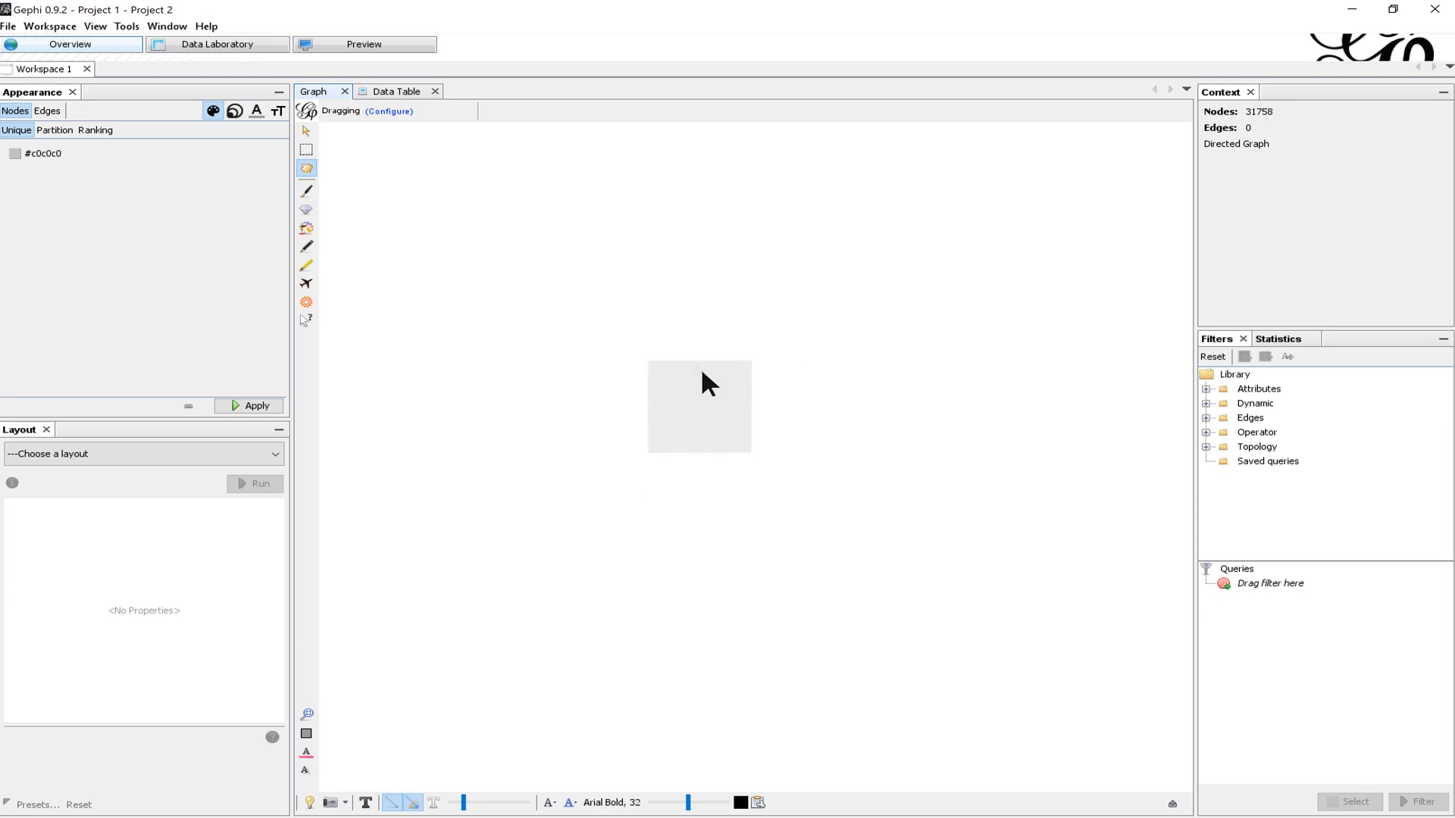
pyautogui.scroll(3, 702, 369)
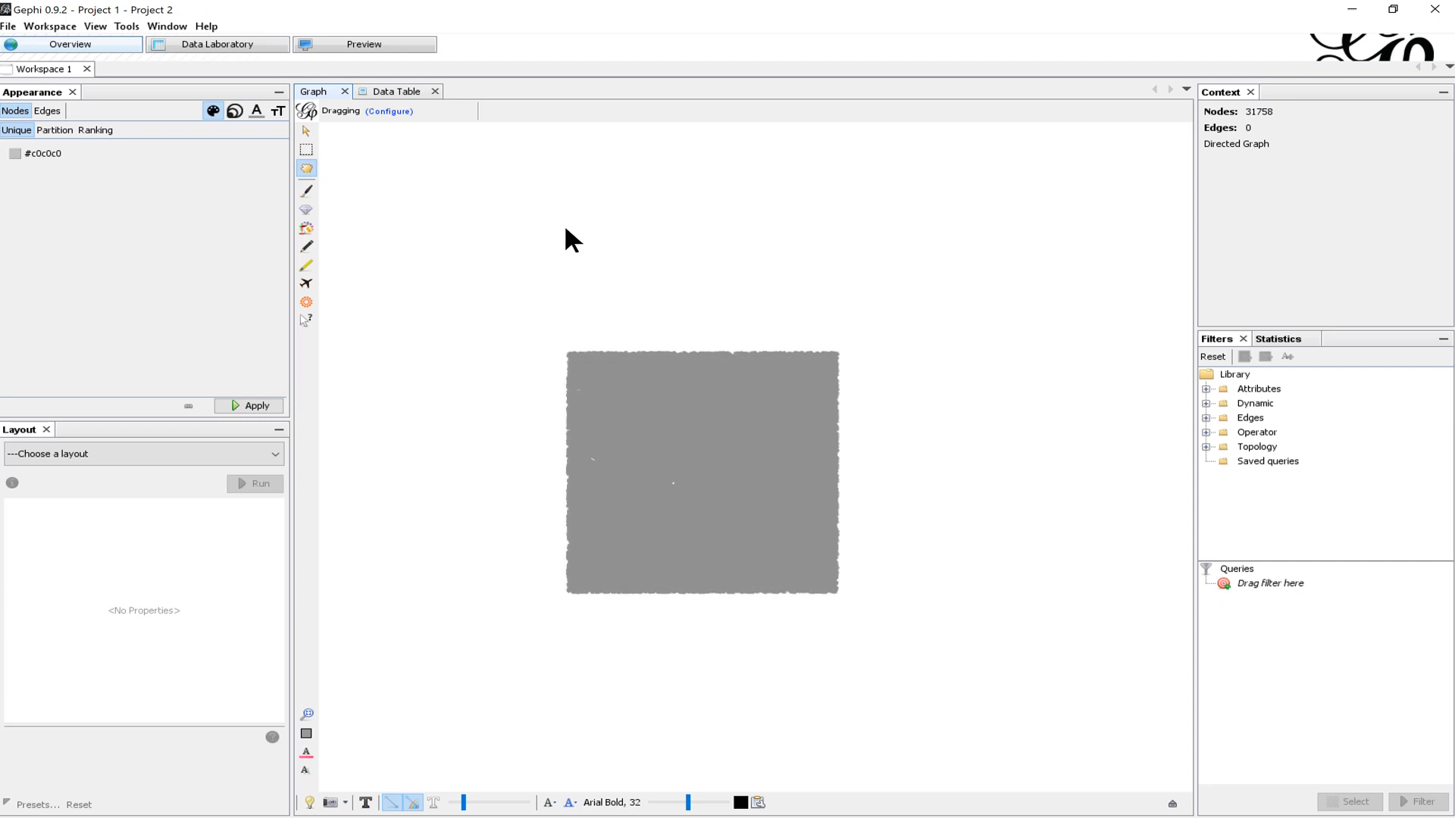
# Step: Import the "icw_" spreadsheet ending in "for Gephi.csv" as a comma-separated edges table with UTF-8 encoding, keeping the matchid and icwid columns
pyautogui.click(10, 27)
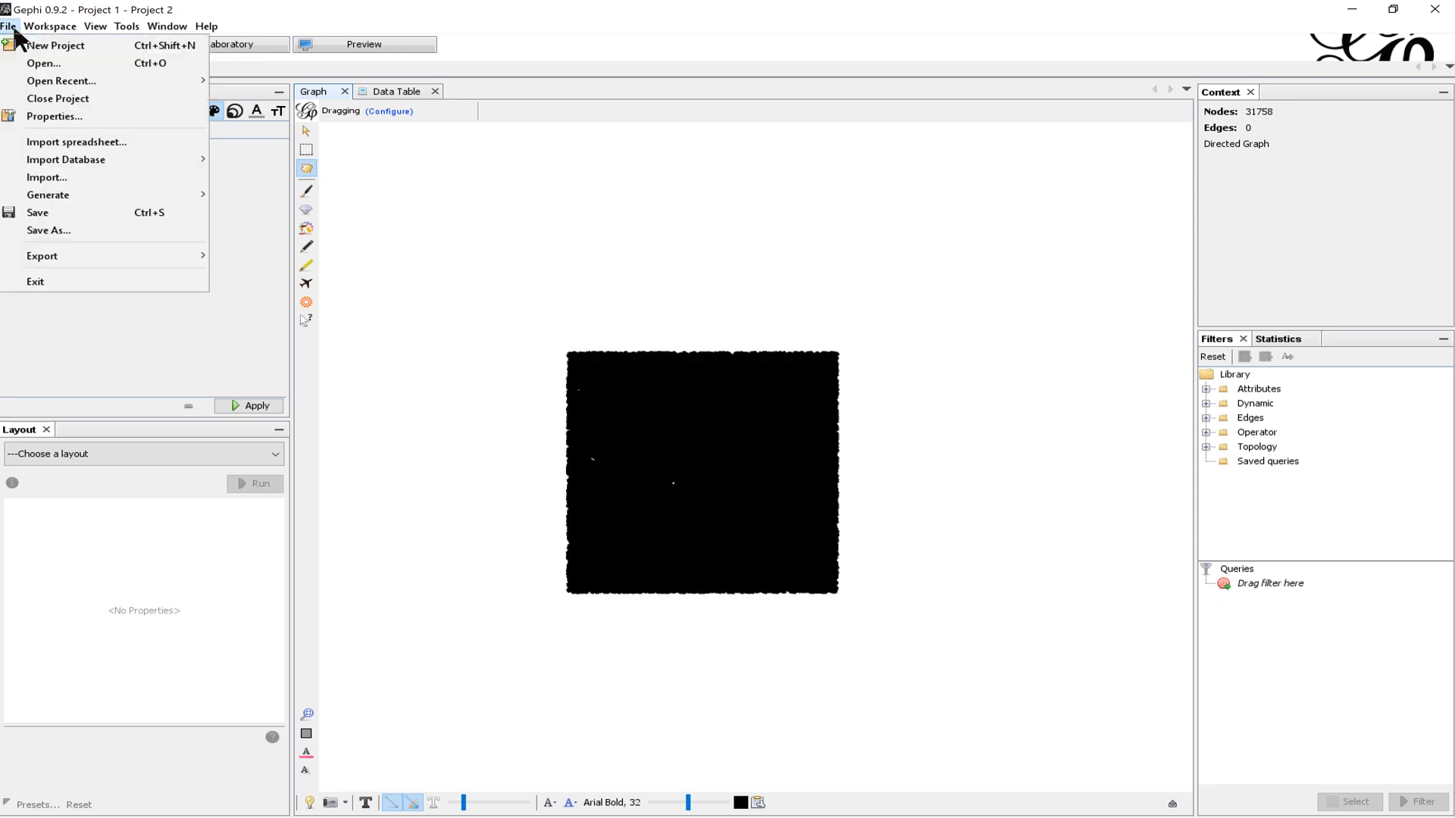
pyautogui.click(31, 144)
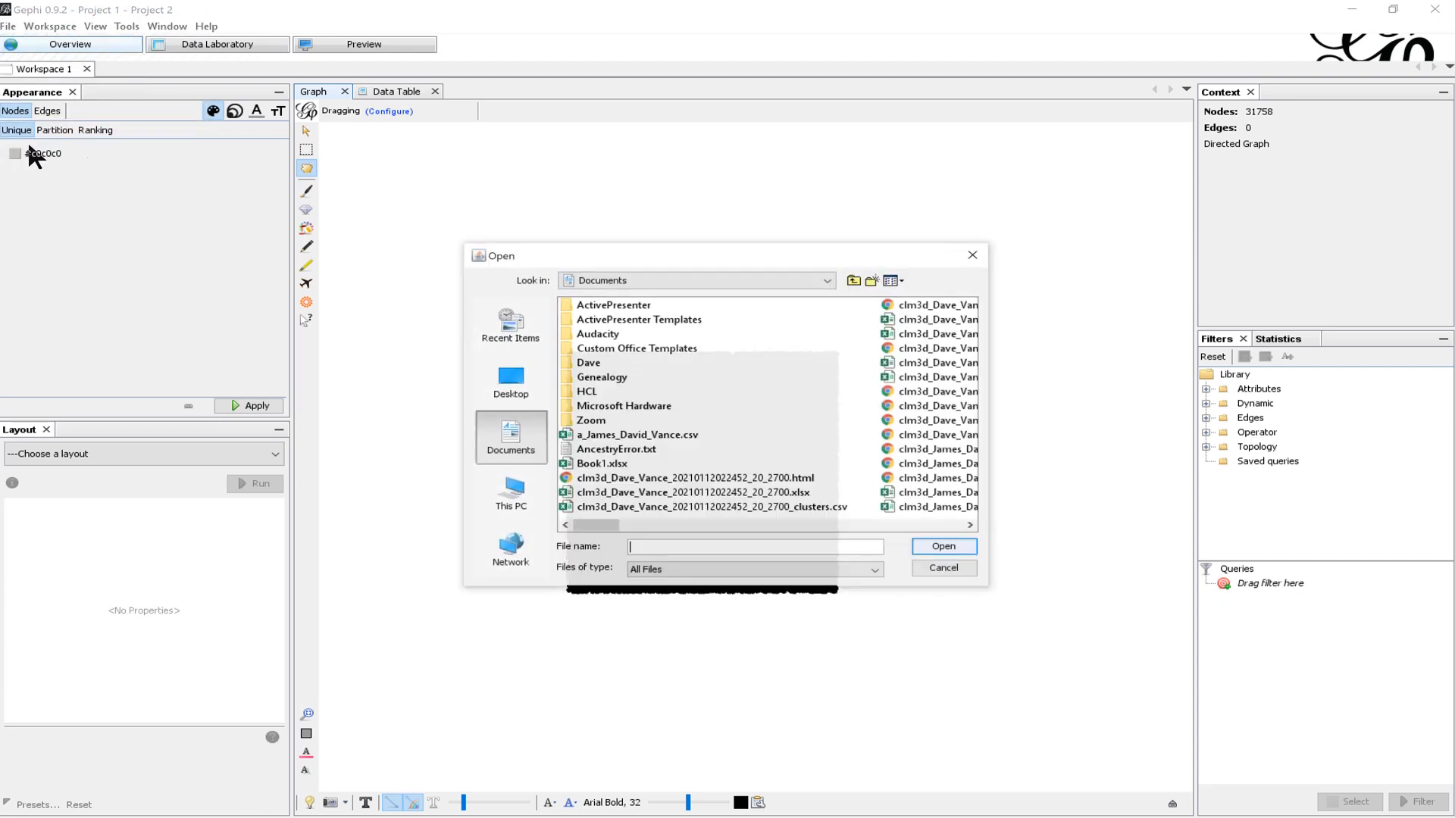
pyautogui.moveTo(608, 523); pyautogui.dragTo(936, 529)
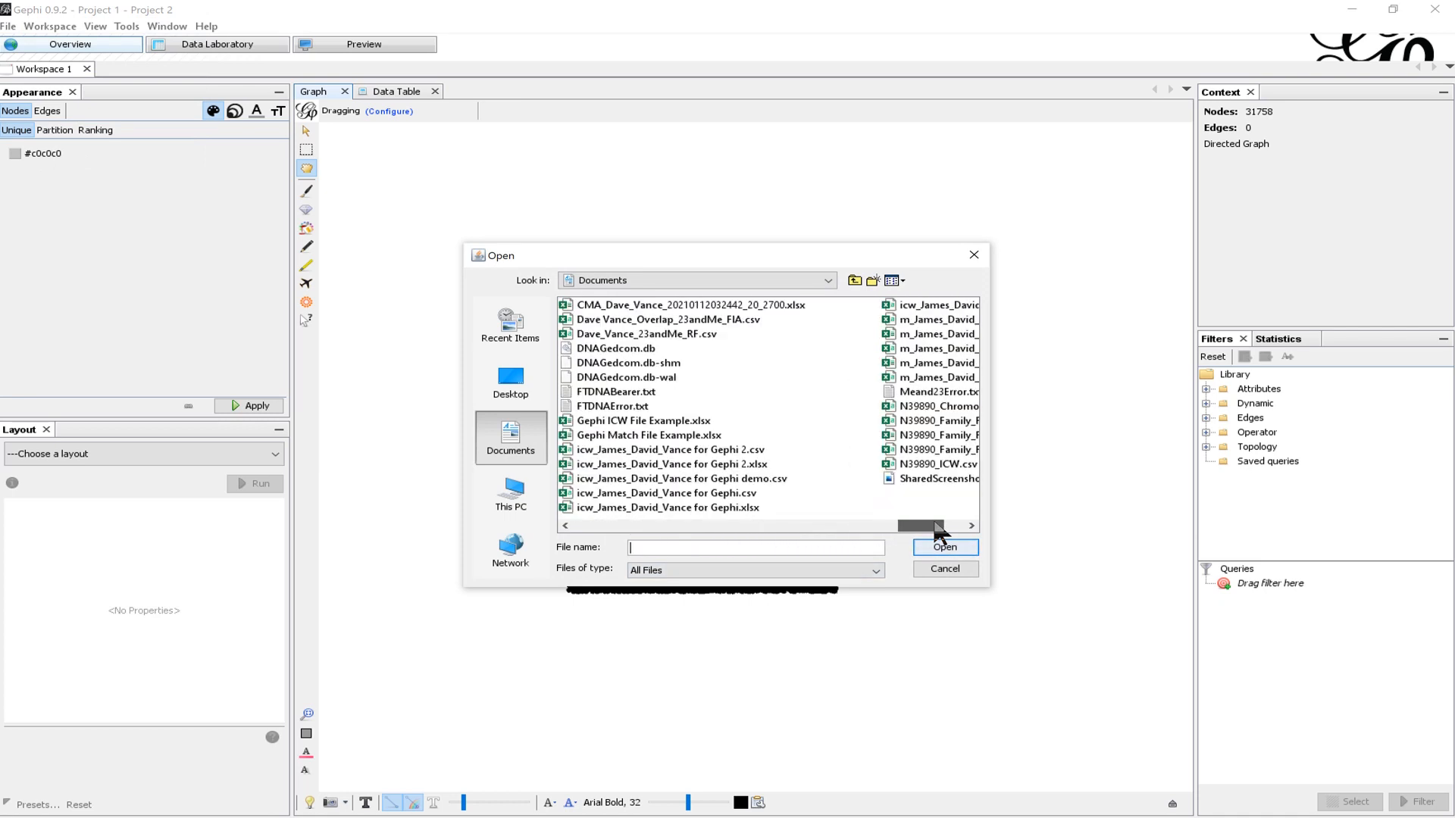
pyautogui.doubleClick(650, 494)
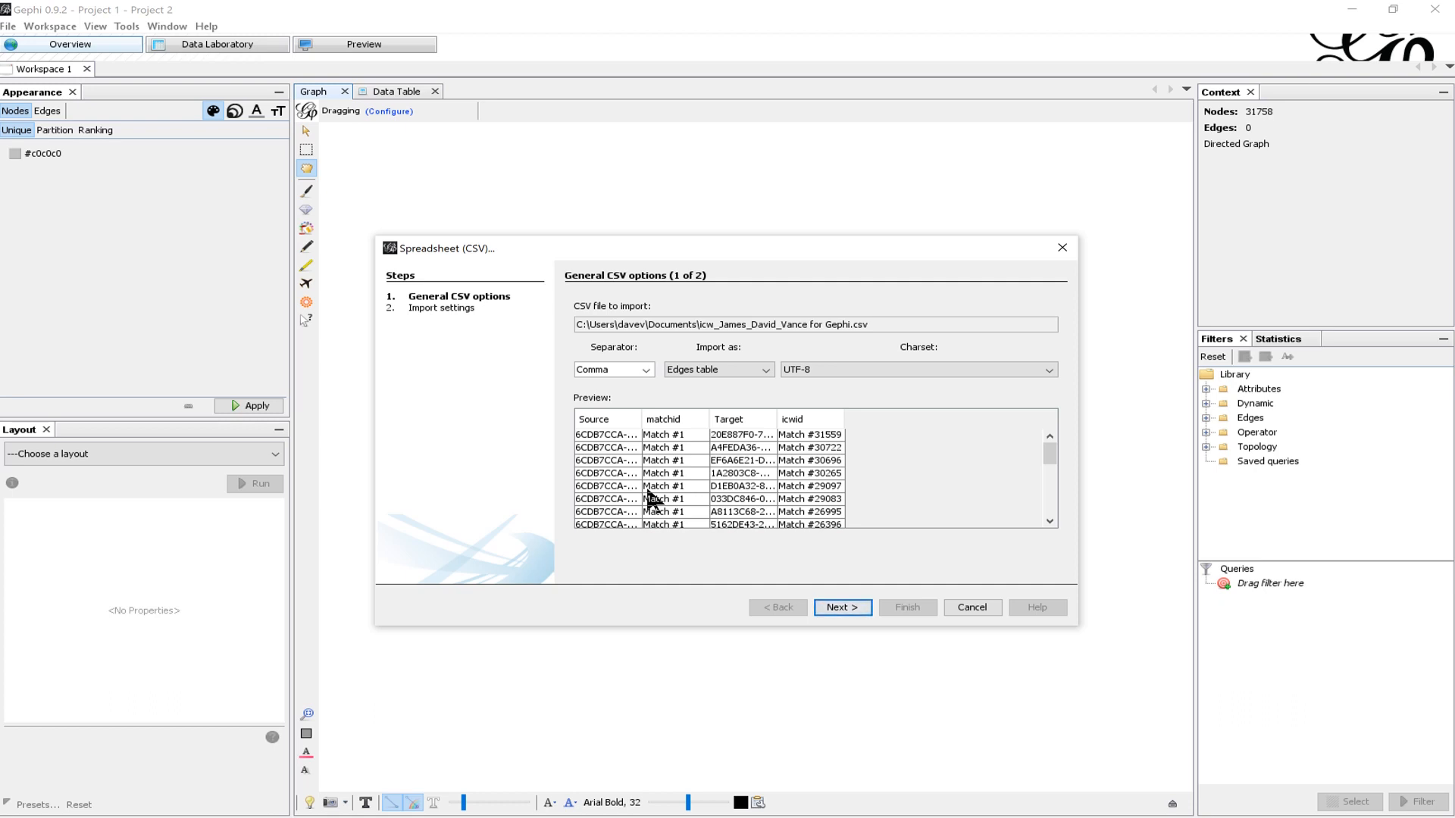
pyautogui.click(841, 605)
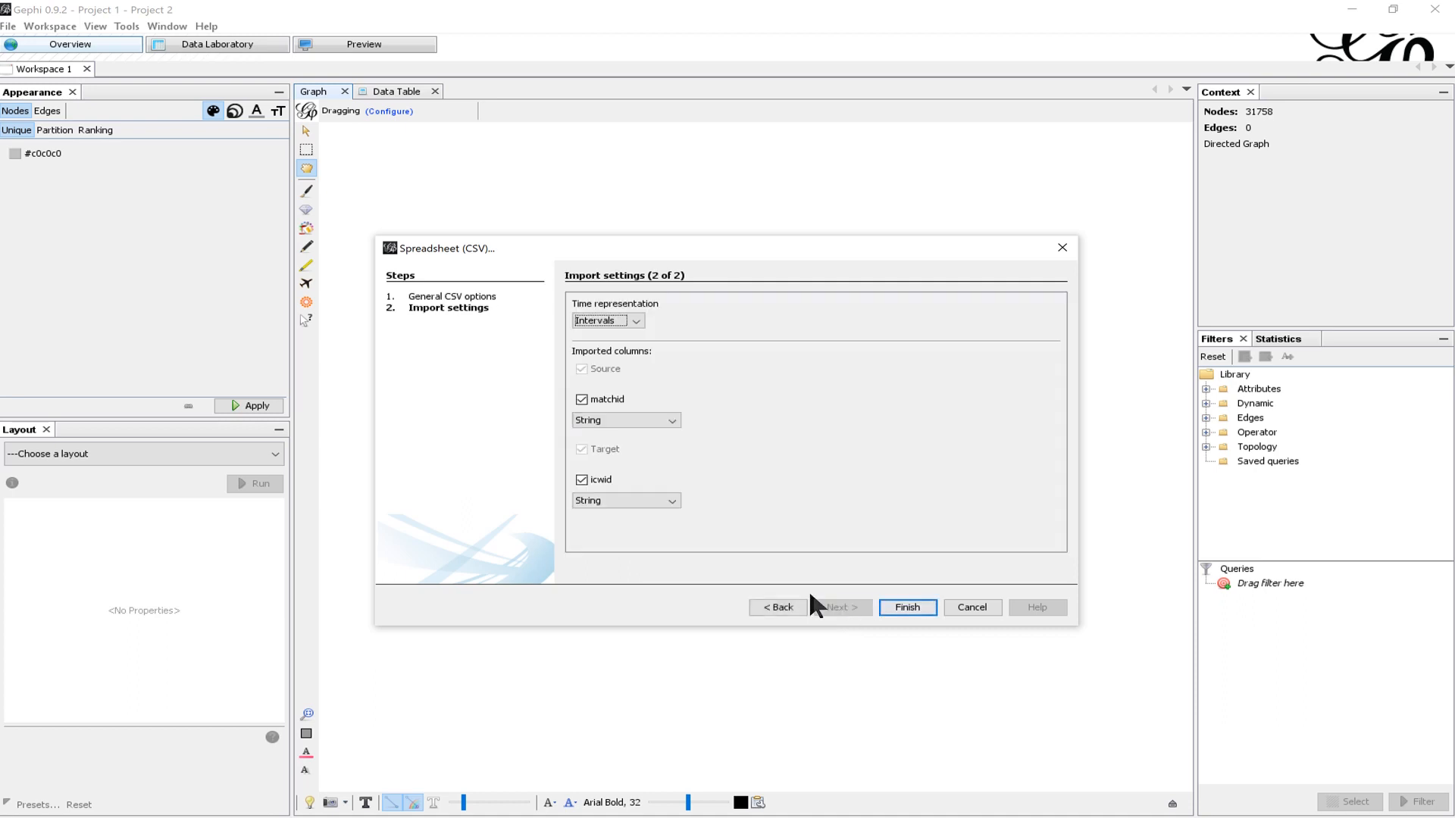
pyautogui.click(908, 609)
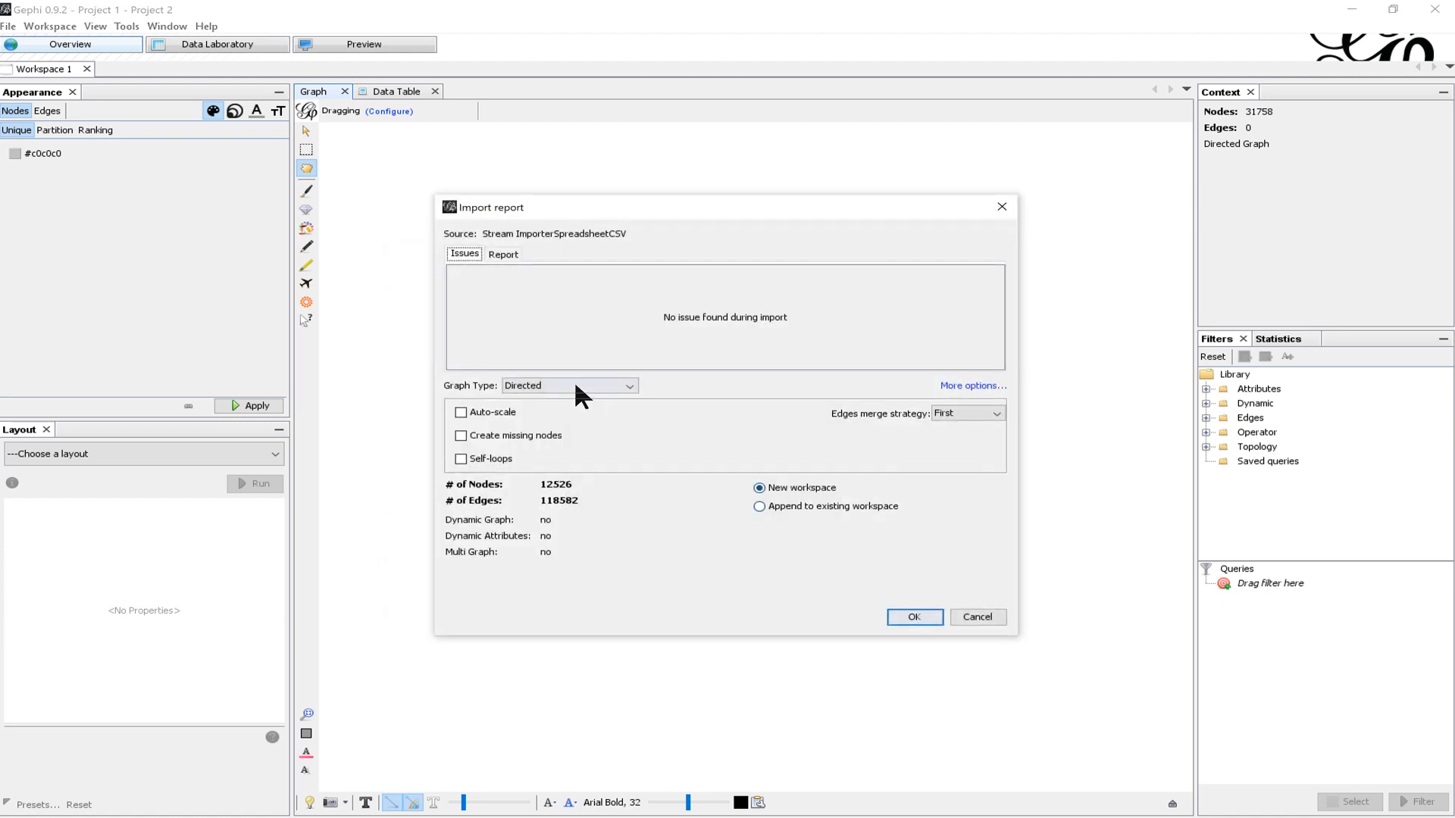
# Step: Set the edge import's graph type to Undirected and append the edges to the existing workspace
pyautogui.click(626, 386)
pyautogui.click(586, 414)
pyautogui.click(759, 505)
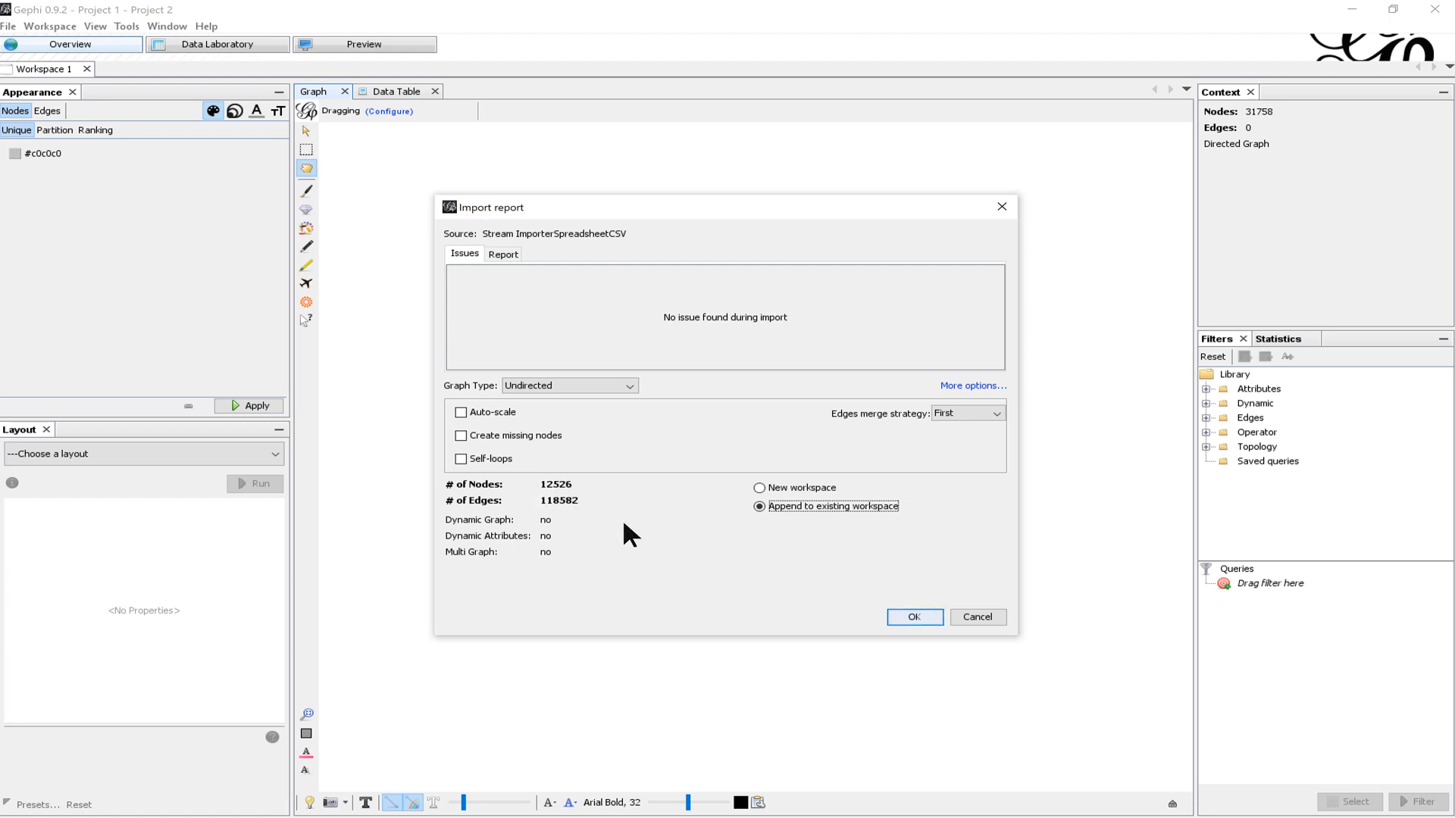
pyautogui.click(923, 613)
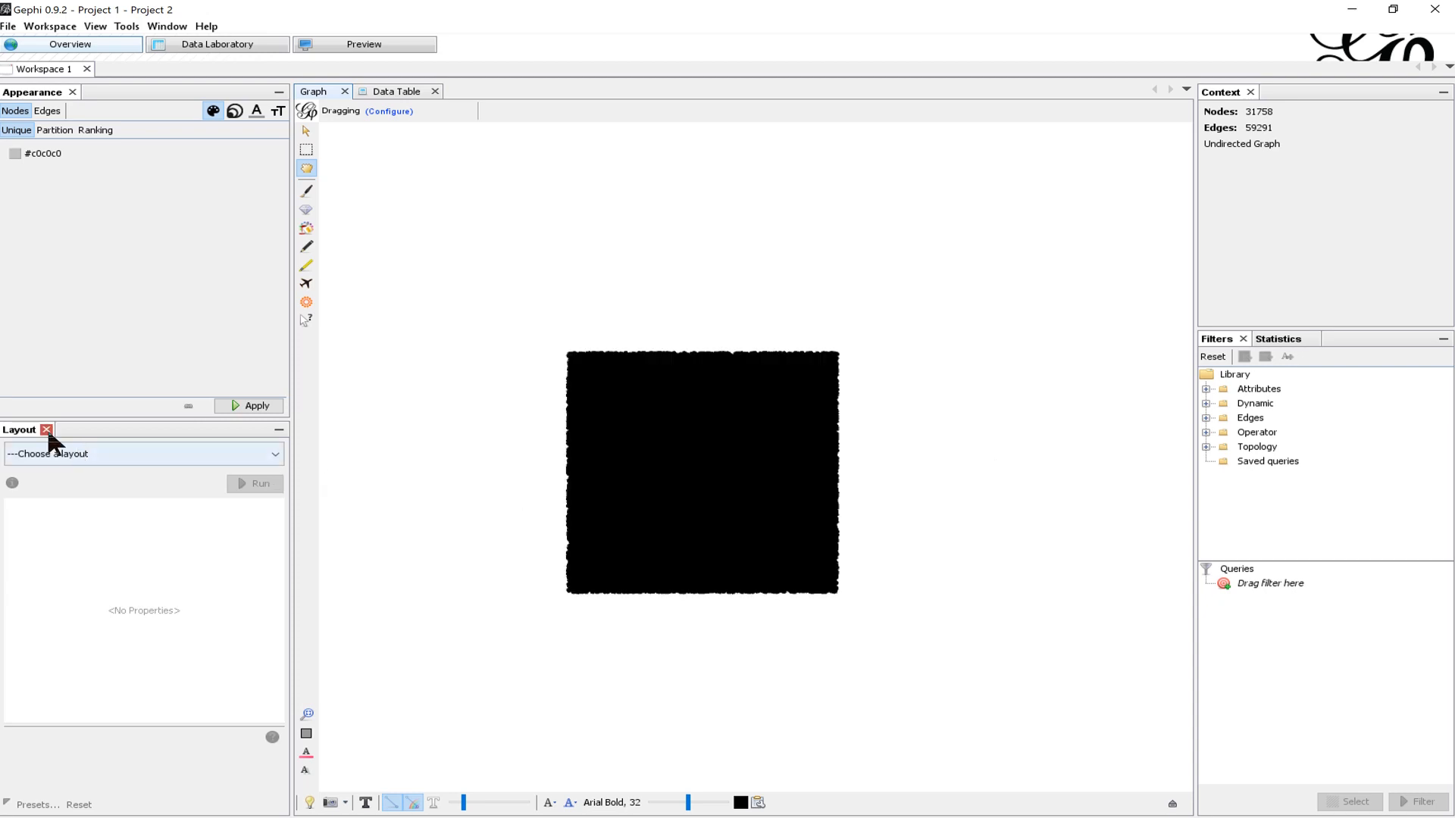
# Step: Run the ForceAtlas 2 layout on the combined node and edge graph with its default settings
pyautogui.click(273, 454)
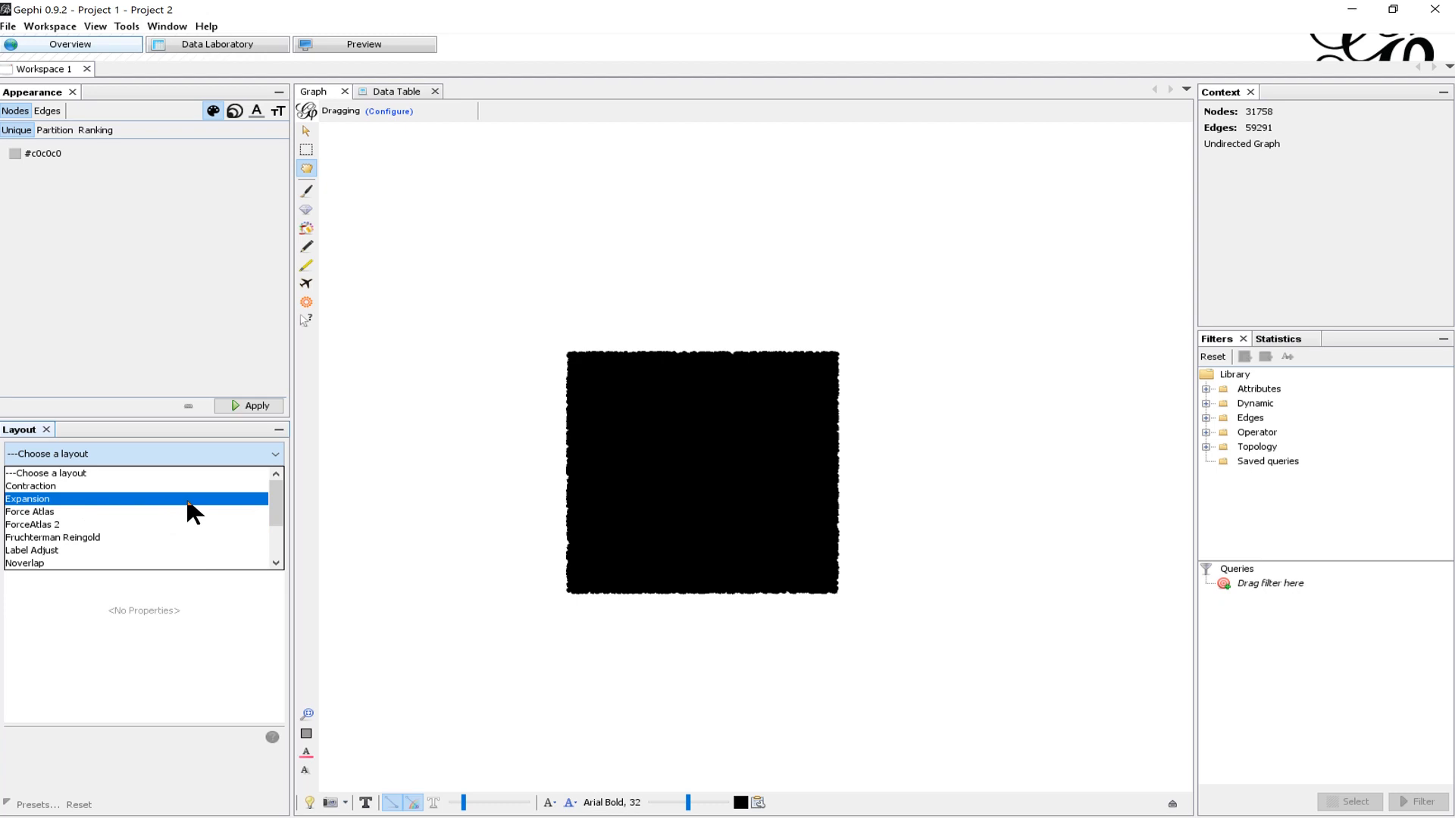
pyautogui.scroll(-2, 187, 500)
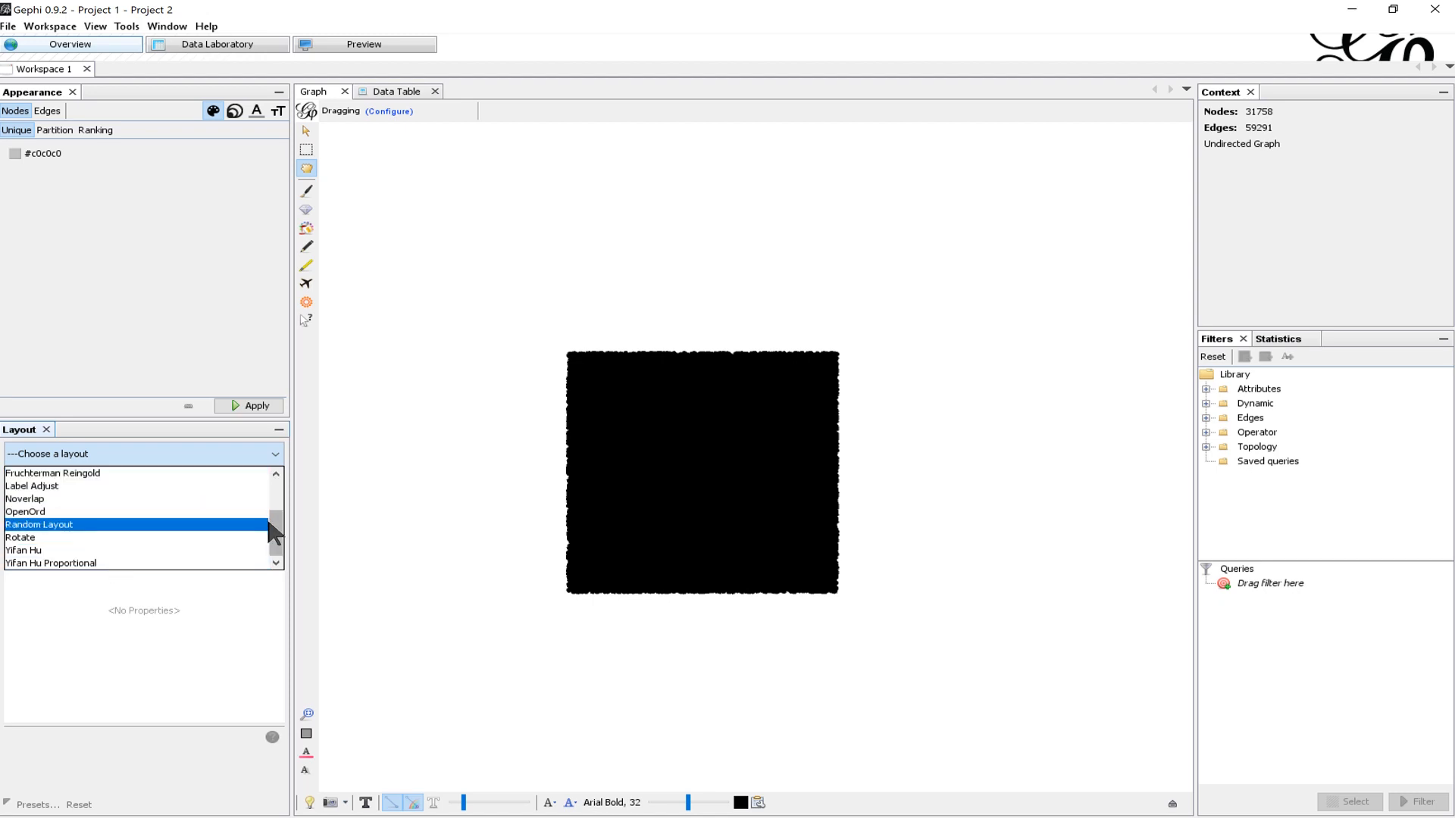
pyautogui.moveTo(275, 524); pyautogui.dragTo(277, 488)
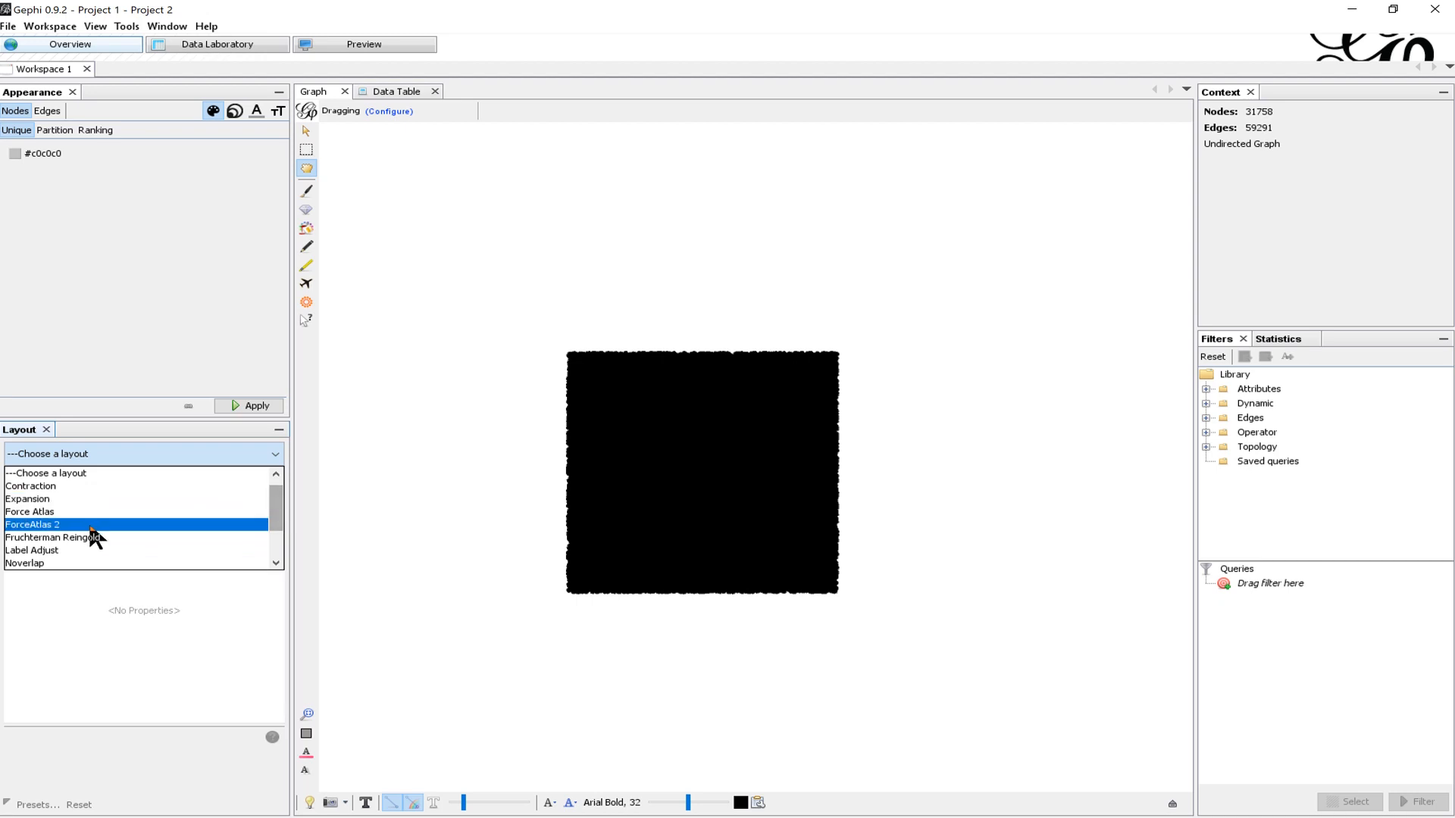
pyautogui.click(86, 528)
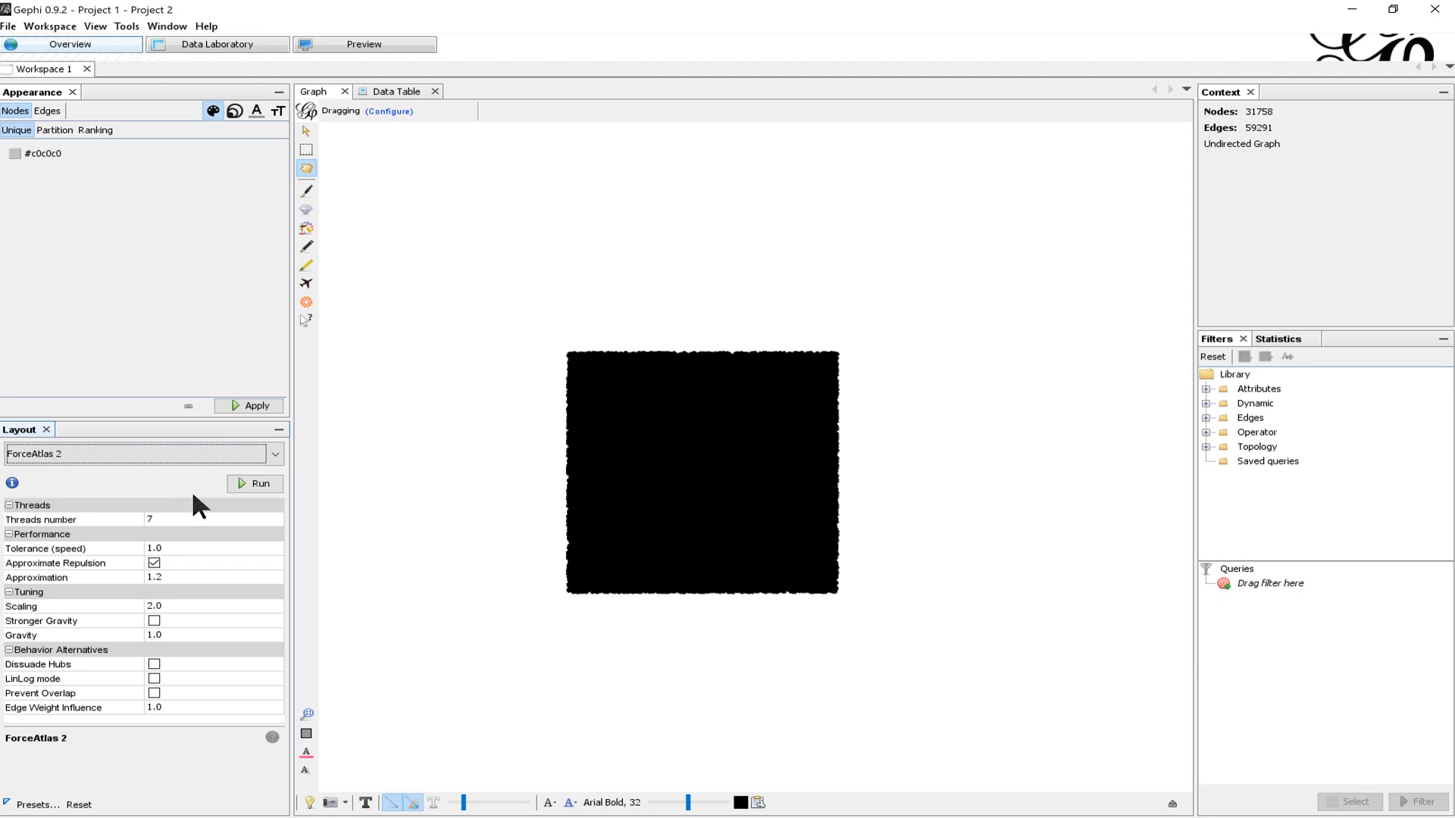
pyautogui.click(253, 485)
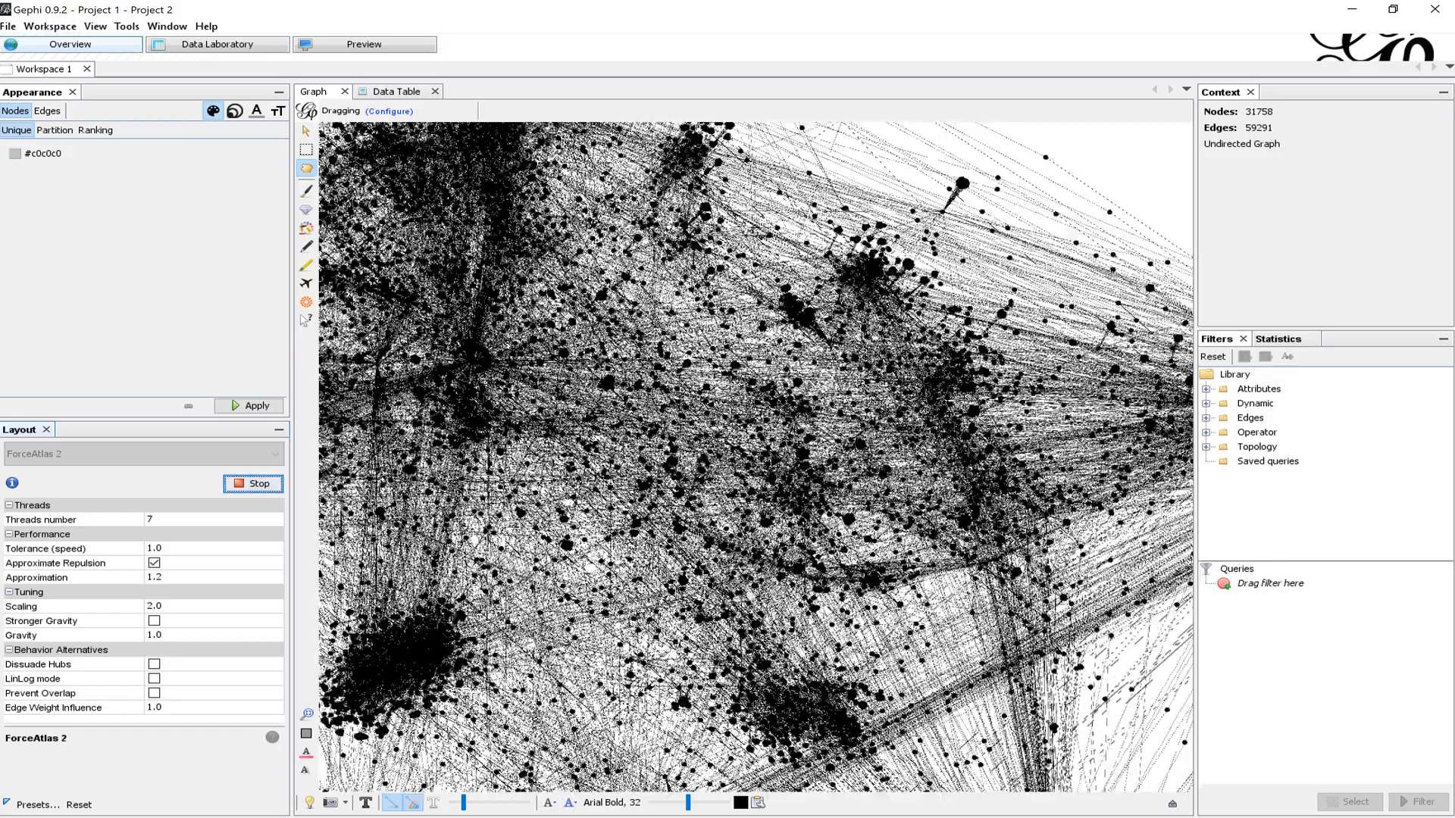
# Step: Stop the running layout once the central clusters have separated from the outer ring of nodes, and inspect the central network
pyautogui.scroll(-6, 623, 441)
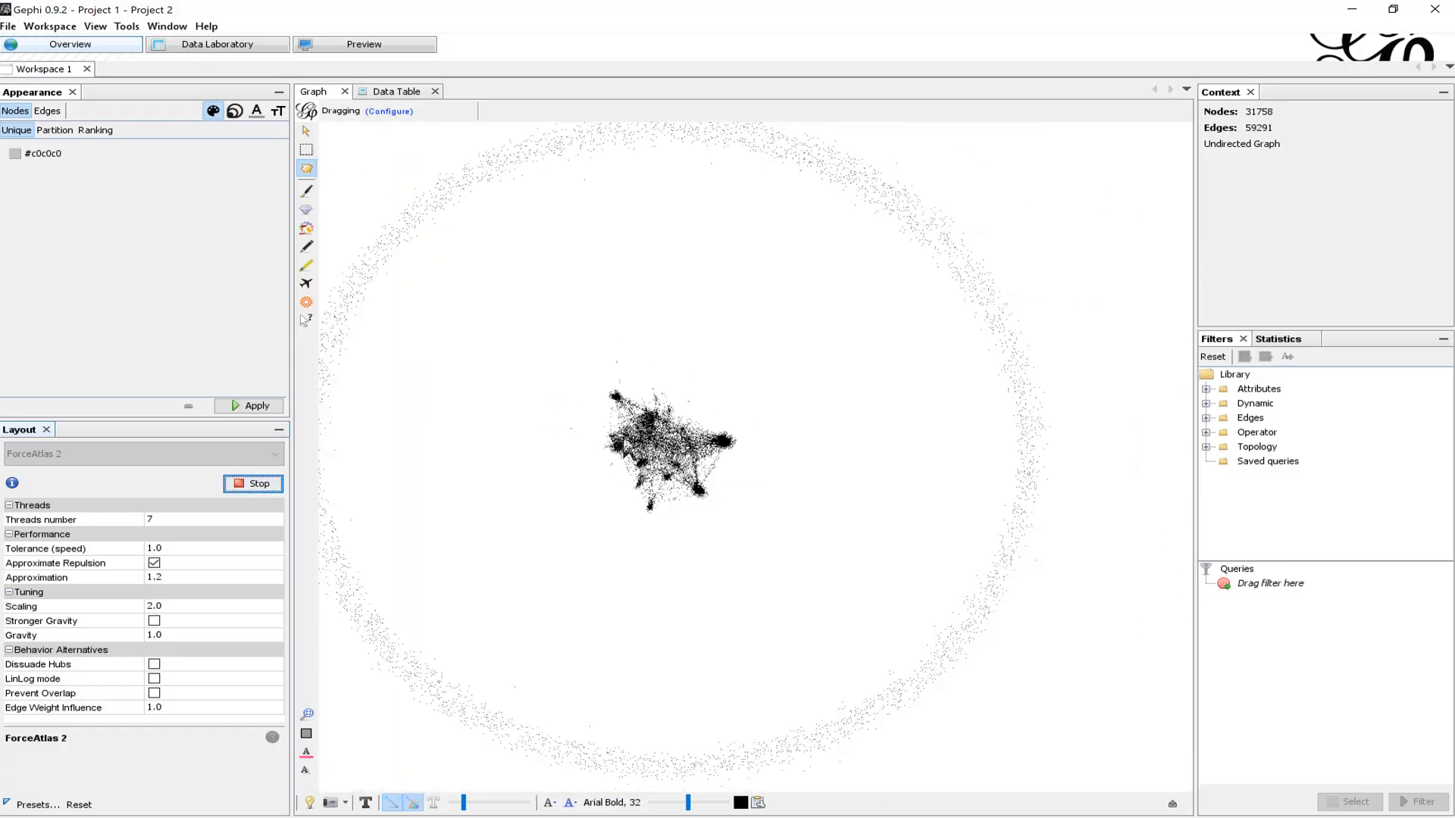
pyautogui.moveTo(576, 435)
pyautogui.mouseDown()
pyautogui.moveTo(617, 439)
pyautogui.moveTo(589, 438)
pyautogui.mouseUp()
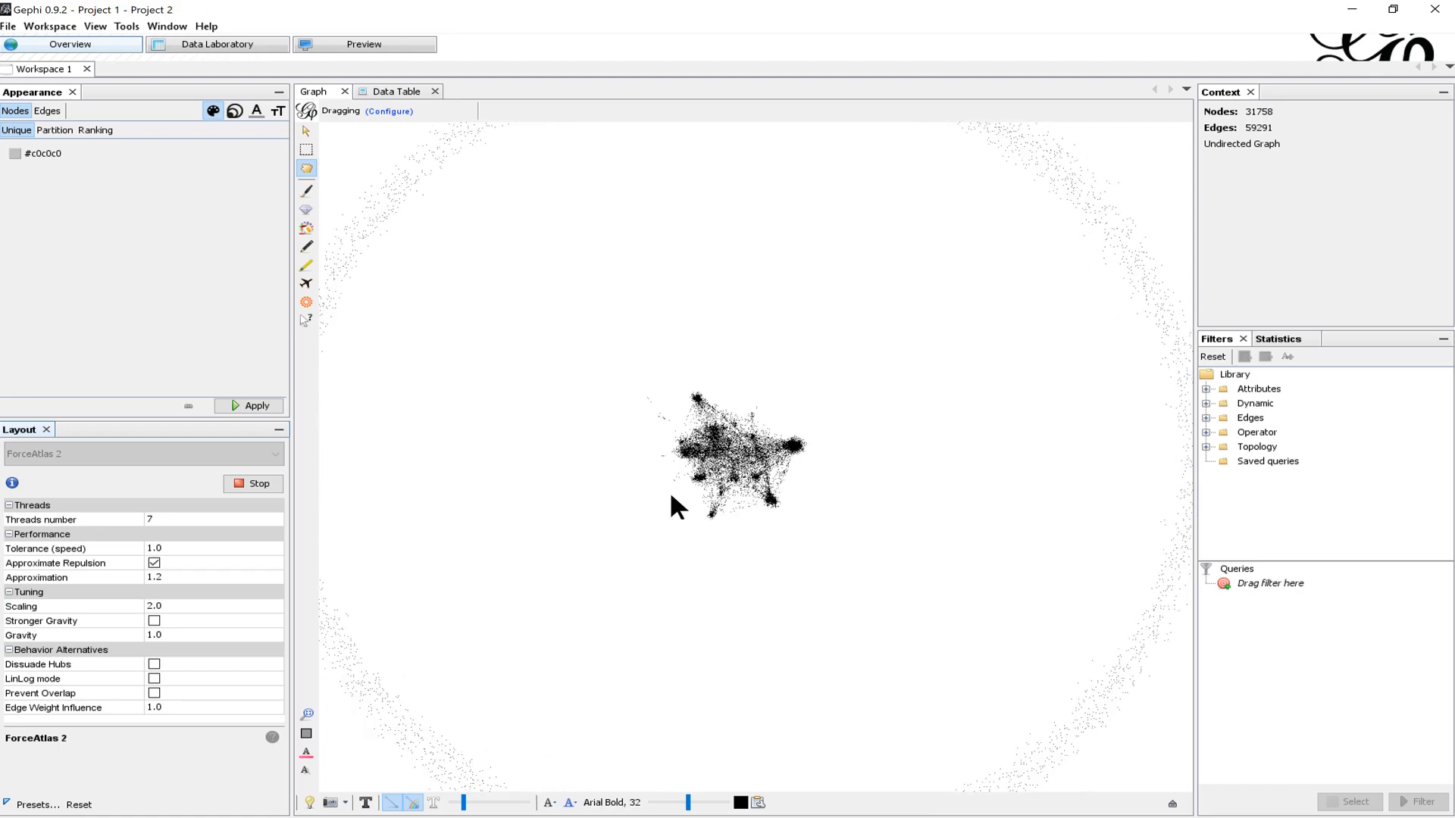
pyautogui.click(240, 483)
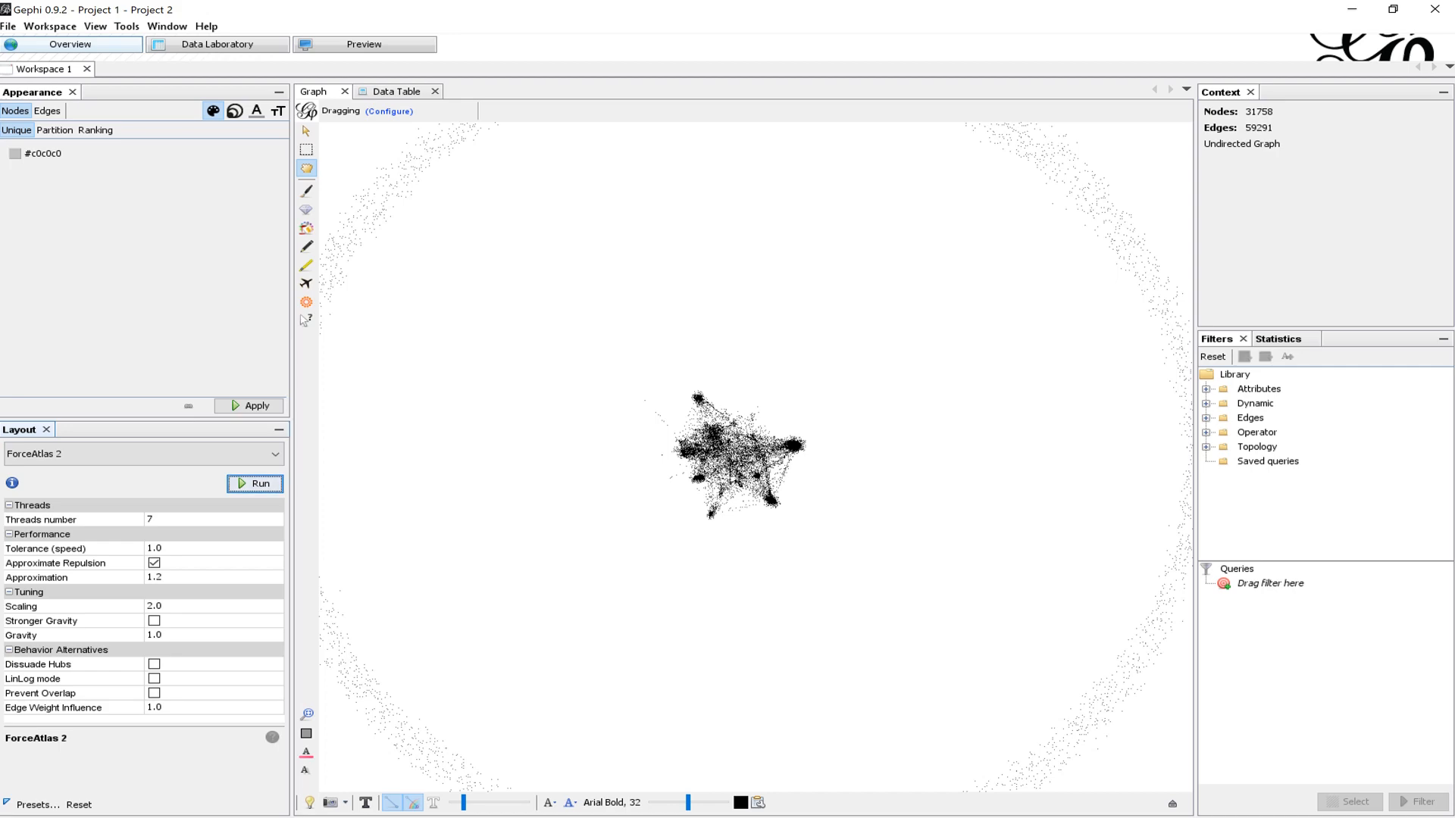
pyautogui.scroll(5, 739, 450)
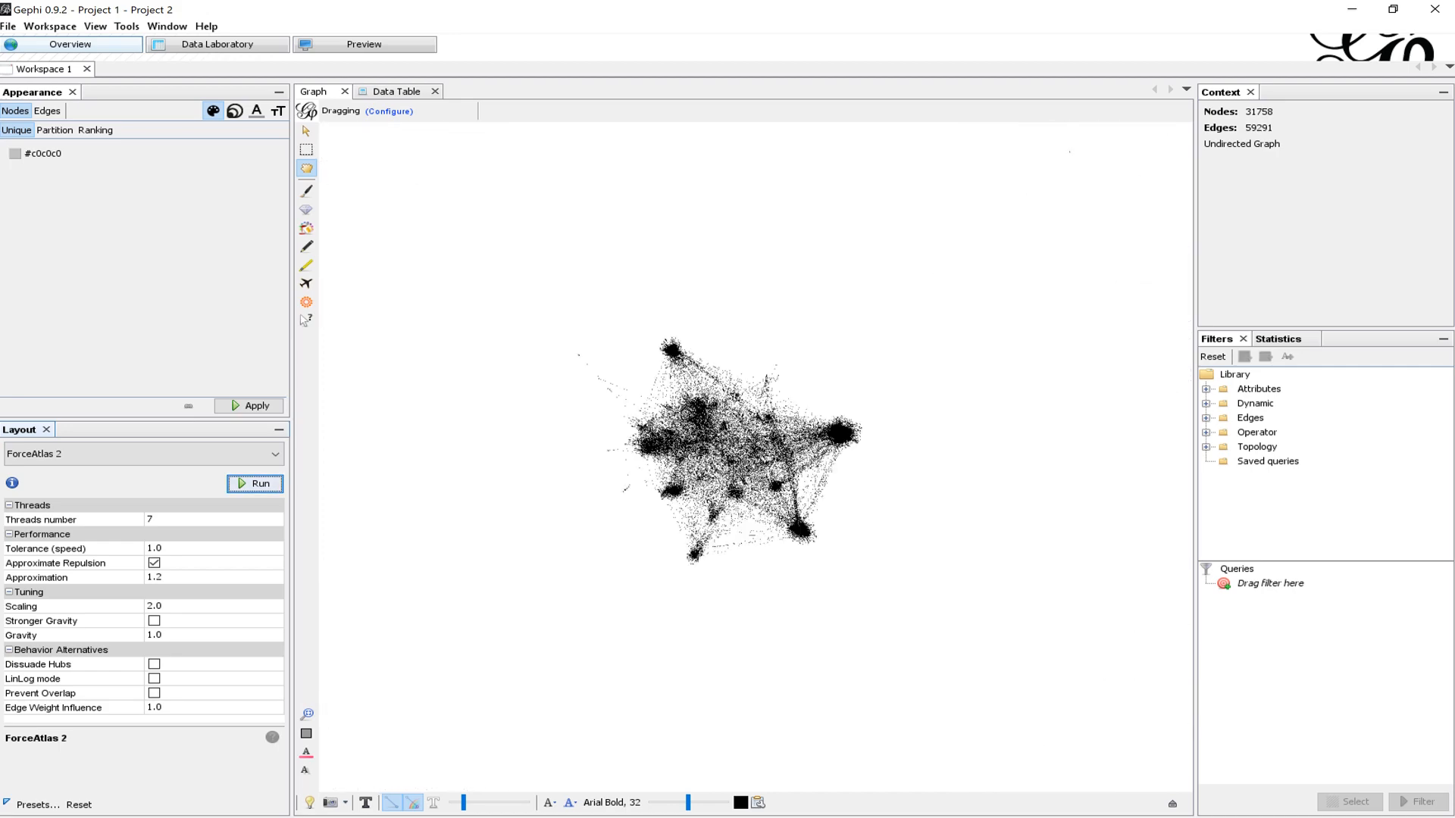
pyautogui.scroll(5, 738, 447)
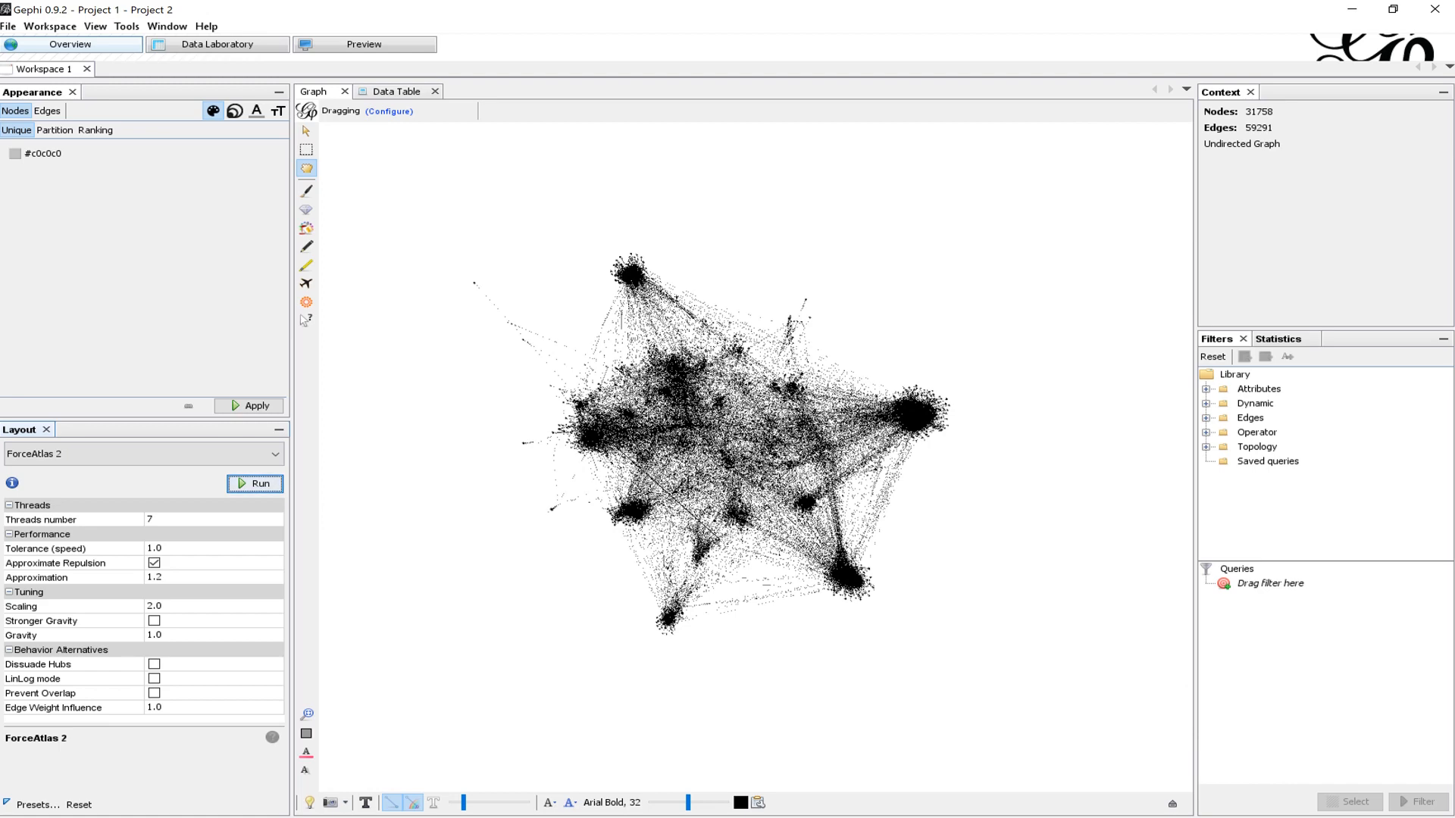
# Step: Run the Modularity statistic with Randomize on and a resolution of 12, and review the resulting report
pyautogui.scroll(1, 750, 454)
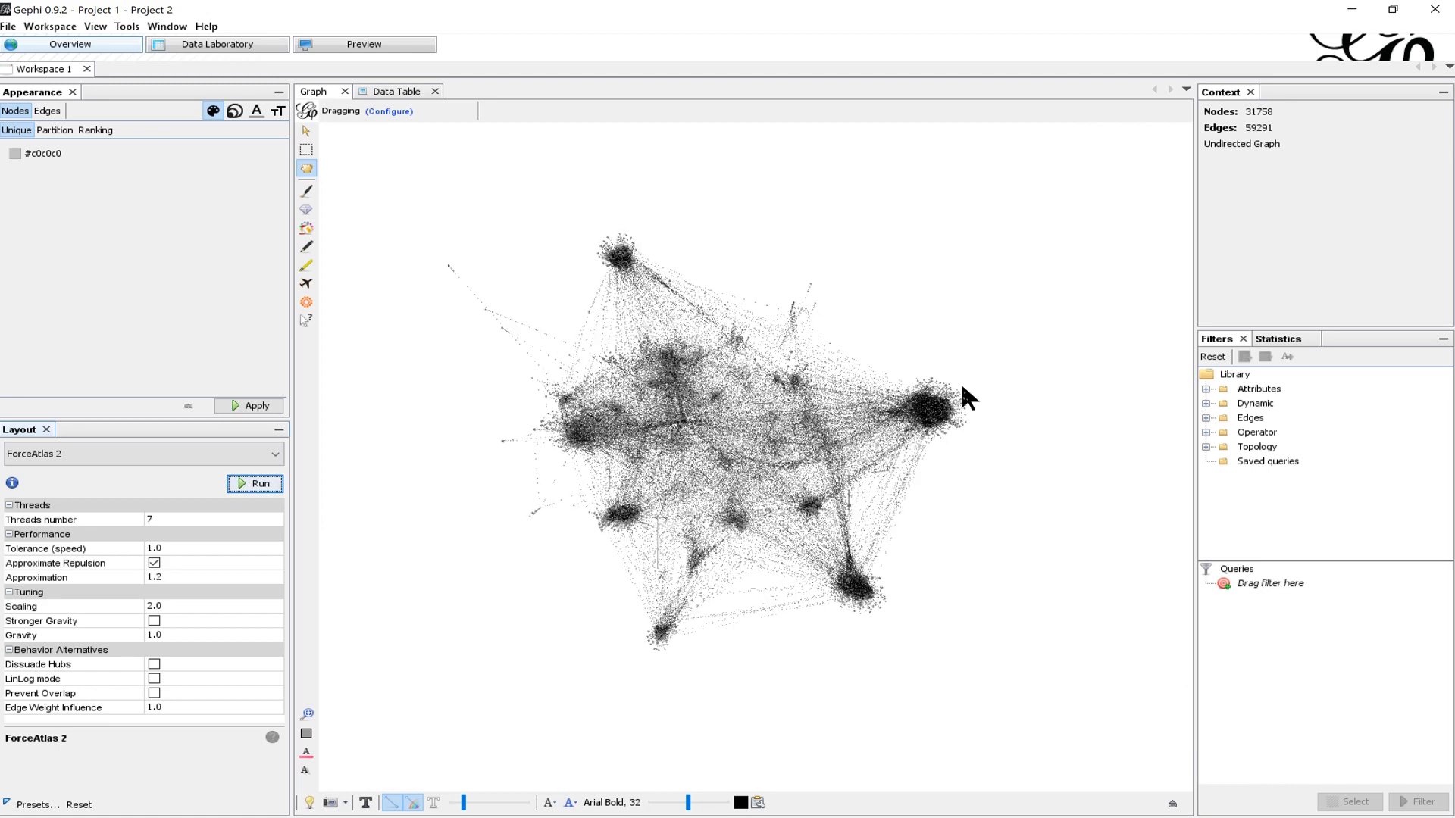
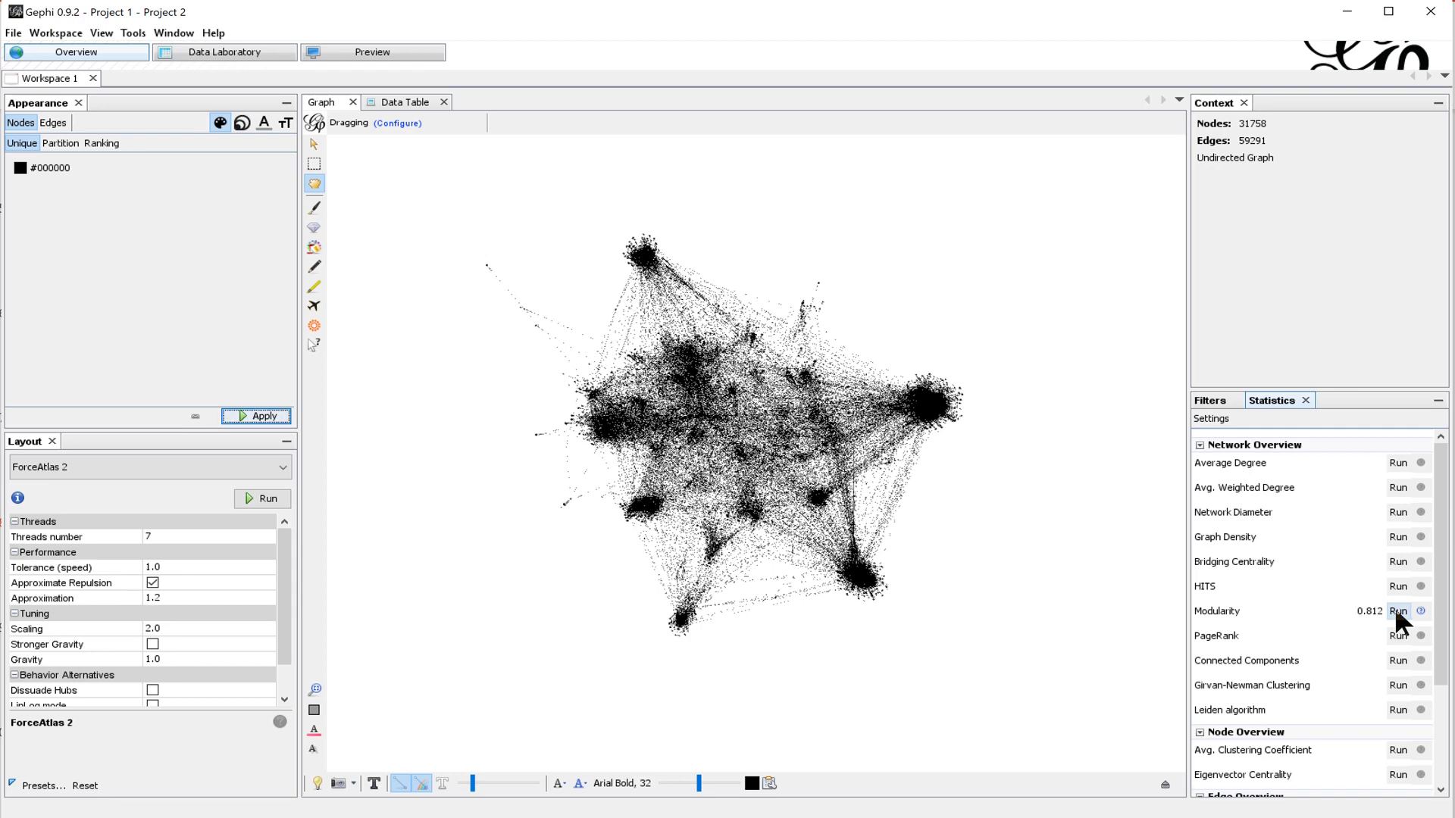
pyautogui.click(1395, 610)
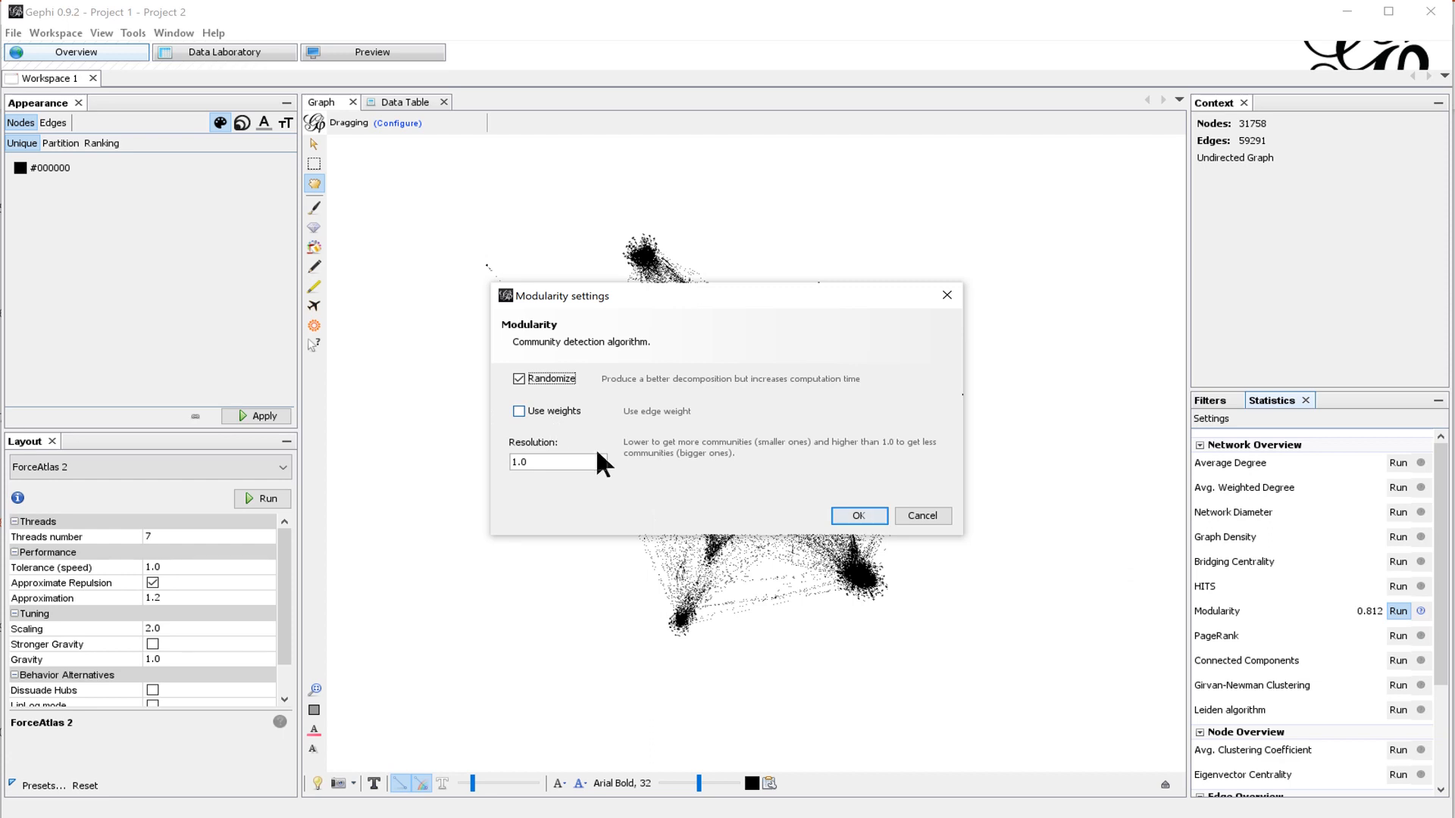
pyautogui.click(539, 464)
pyautogui.press('BackSpace')
pyautogui.press('BackSpace')
pyautogui.press('BackSpace')
pyautogui.write('12')
pyautogui.press('Return')
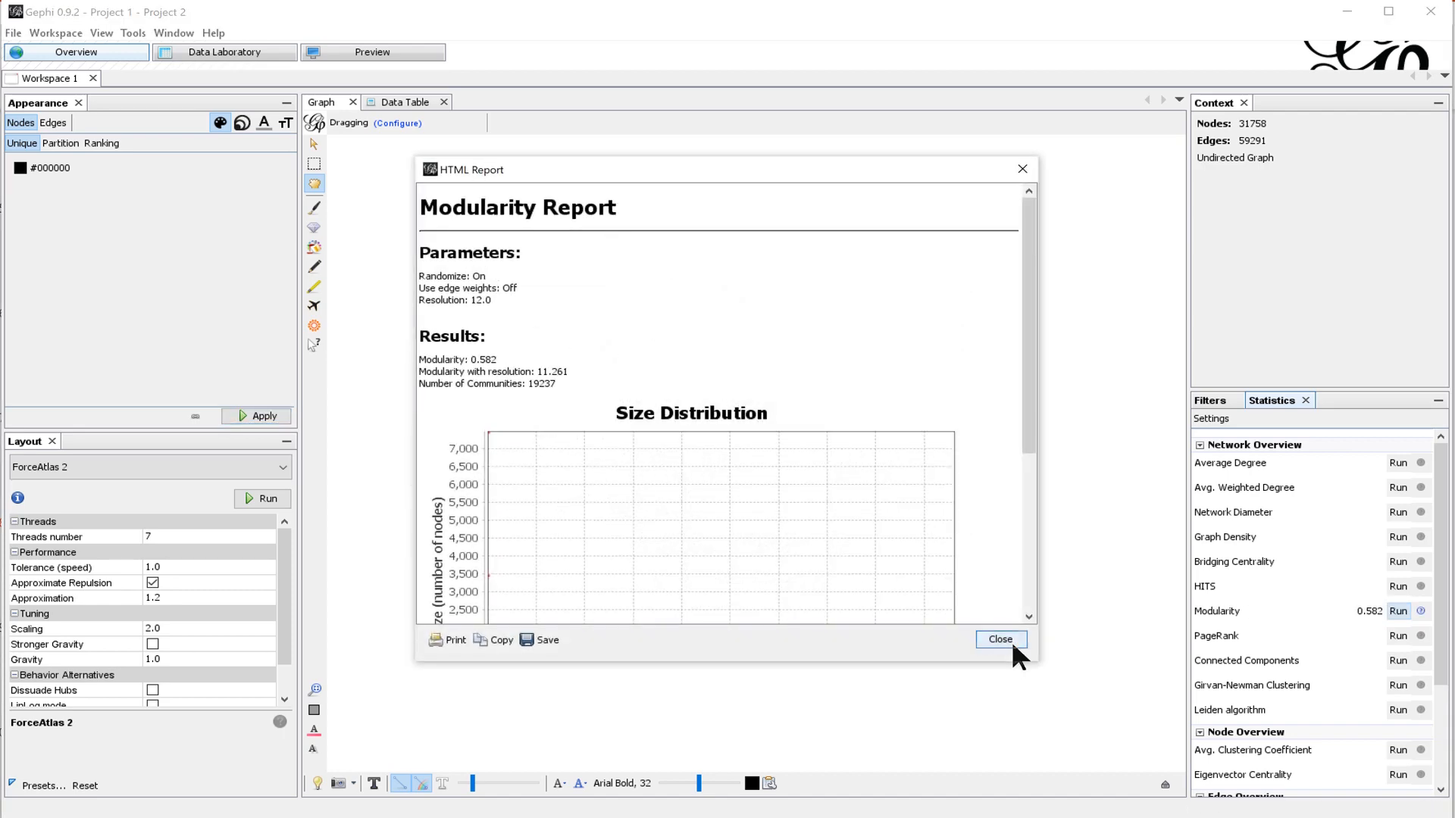
pyautogui.scroll(-5, 790, 515)
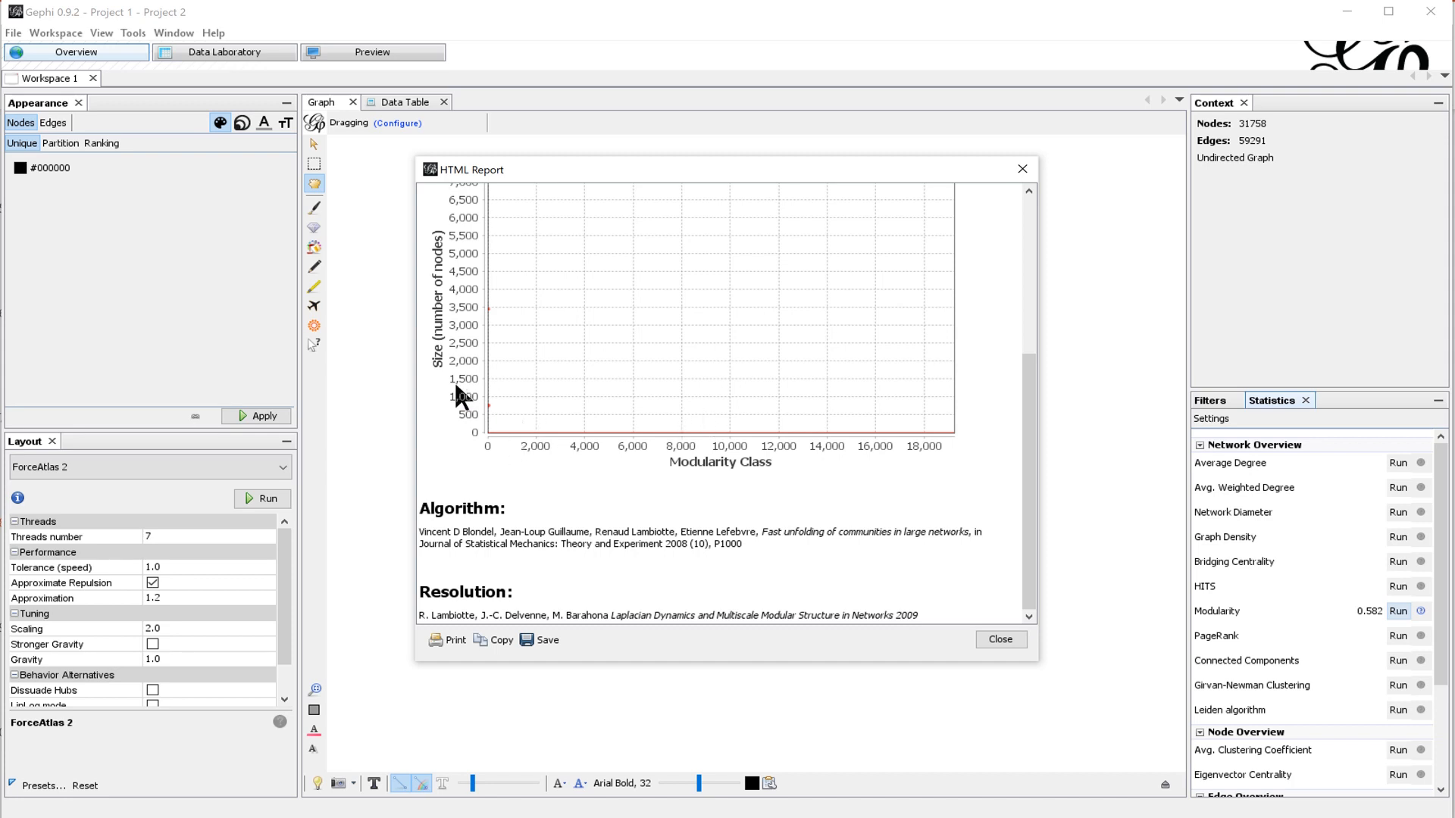
pyautogui.scroll(5, 629, 400)
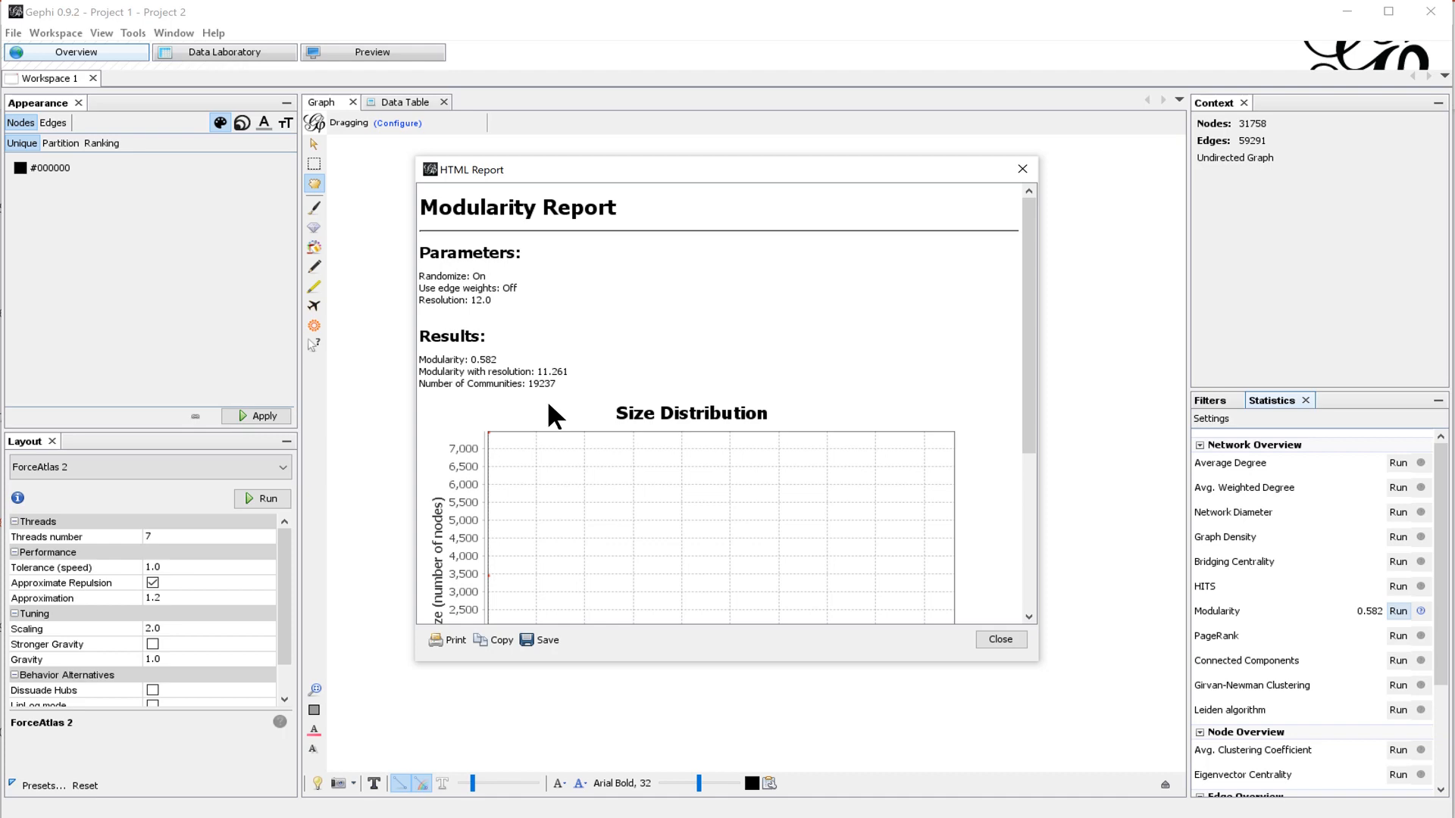
pyautogui.click(999, 638)
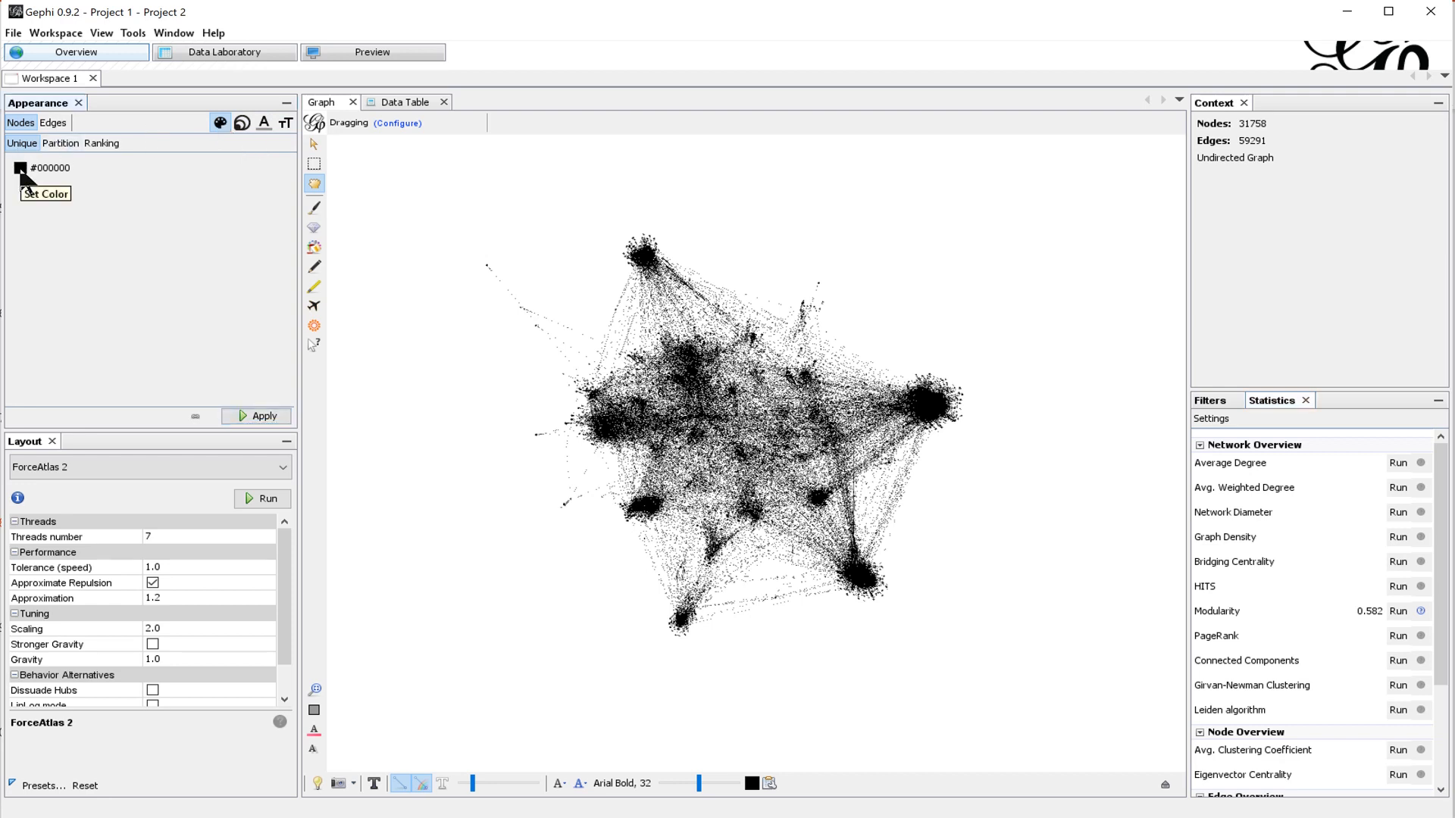
# Step: Color the nodes by partition using the Modularity Class attribute and apply the colors to the graph
pyautogui.click(62, 144)
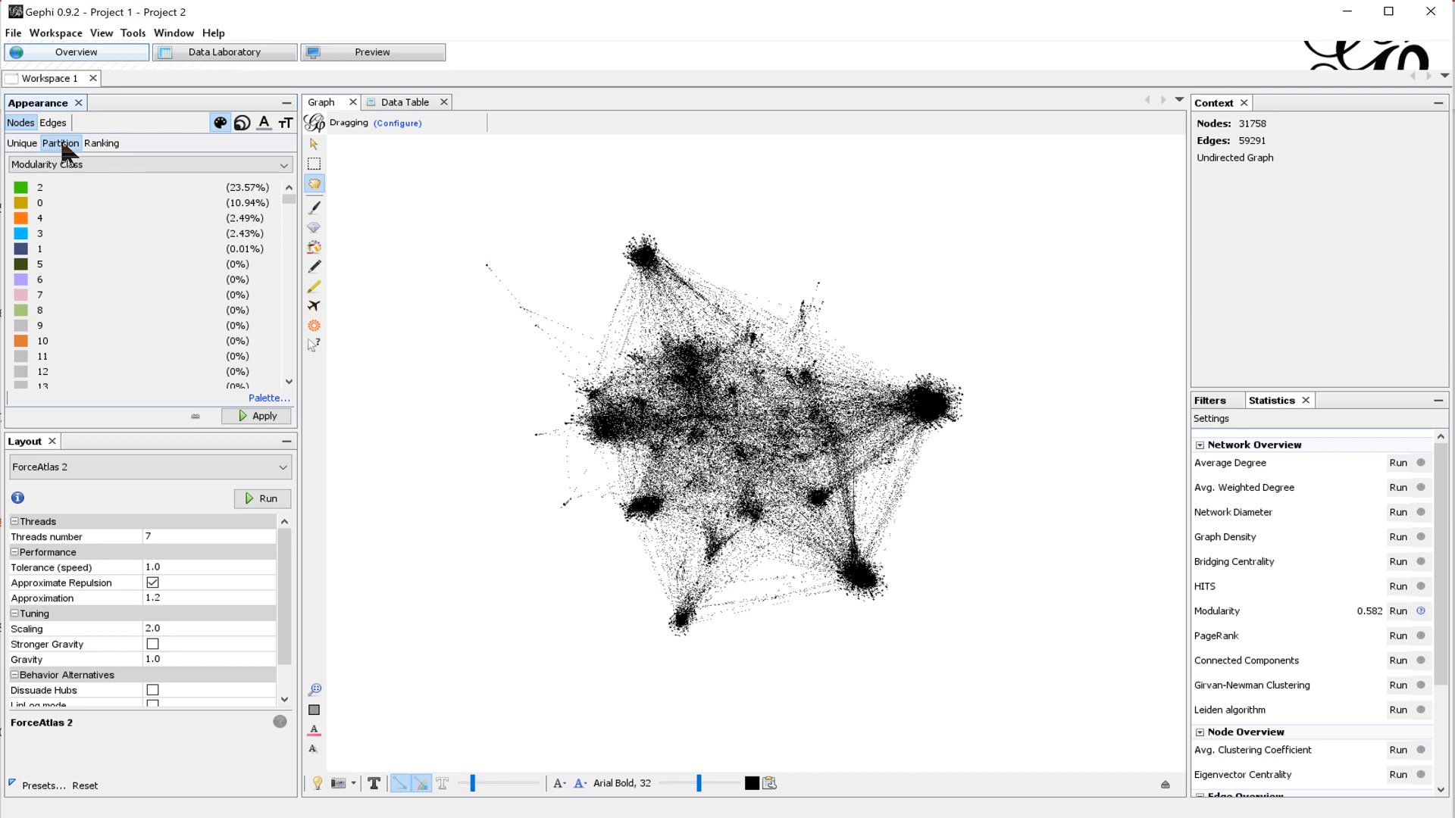
pyautogui.click(283, 167)
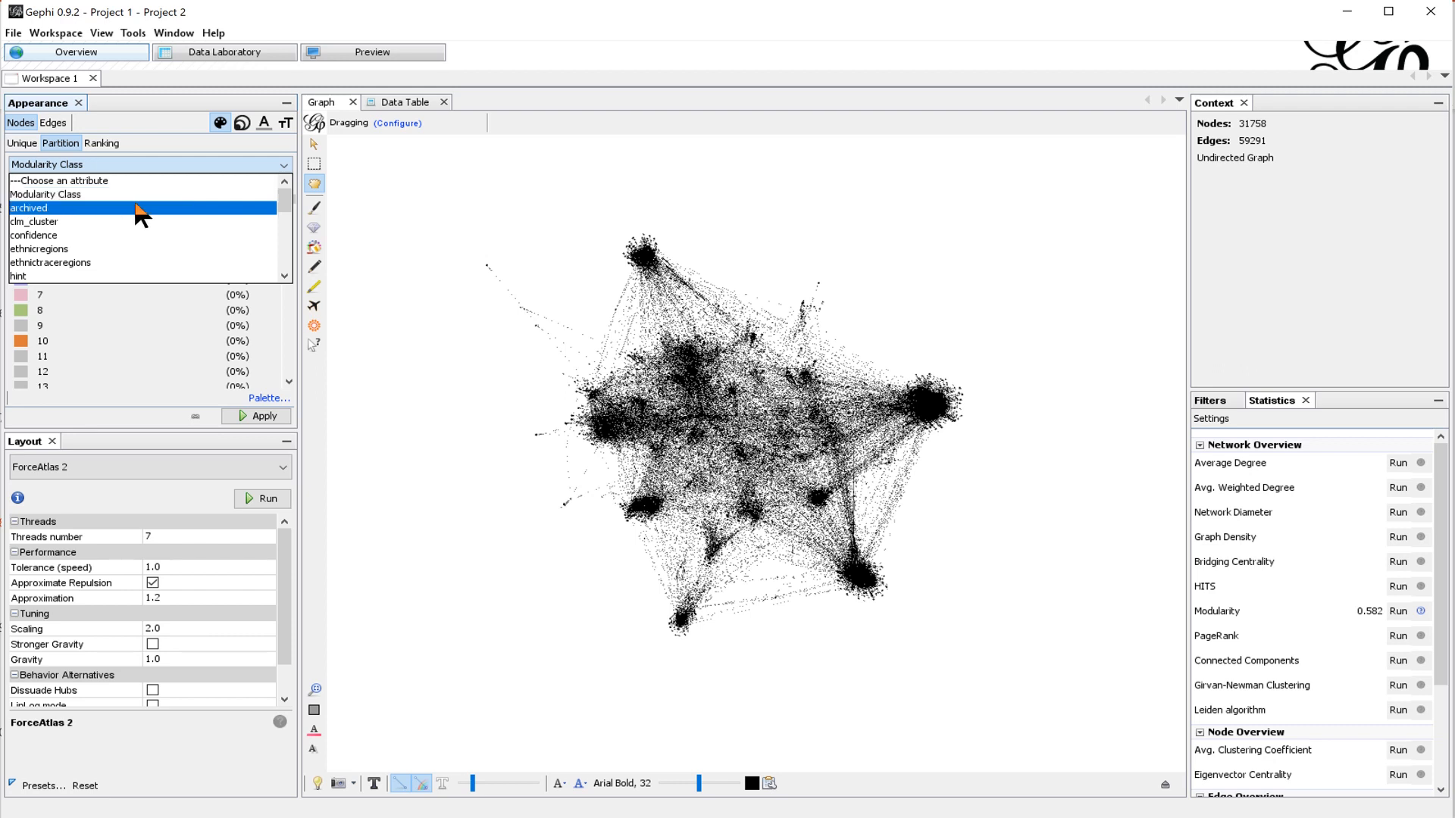
pyautogui.click(121, 194)
pyautogui.click(284, 164)
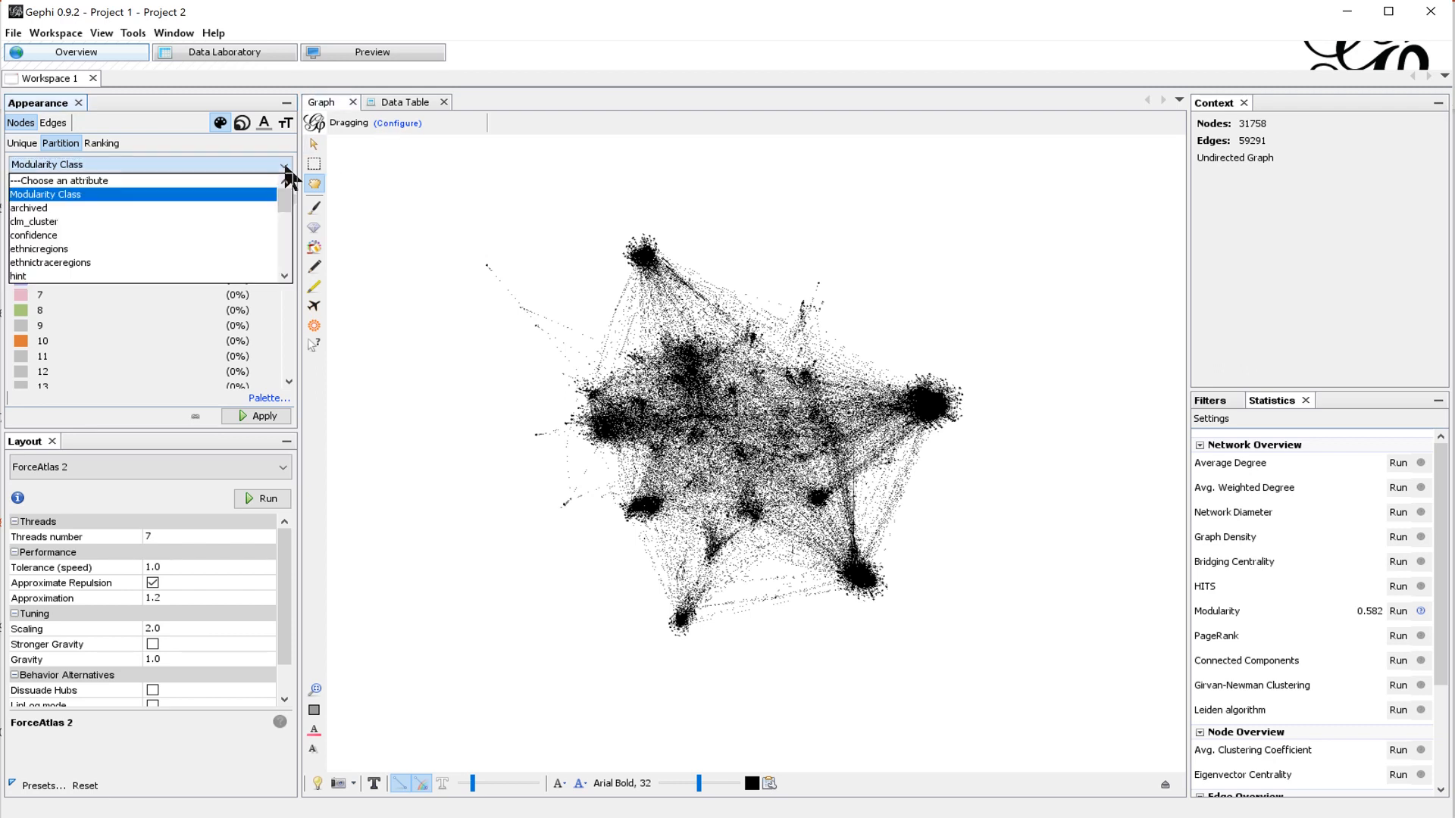
pyautogui.click(164, 191)
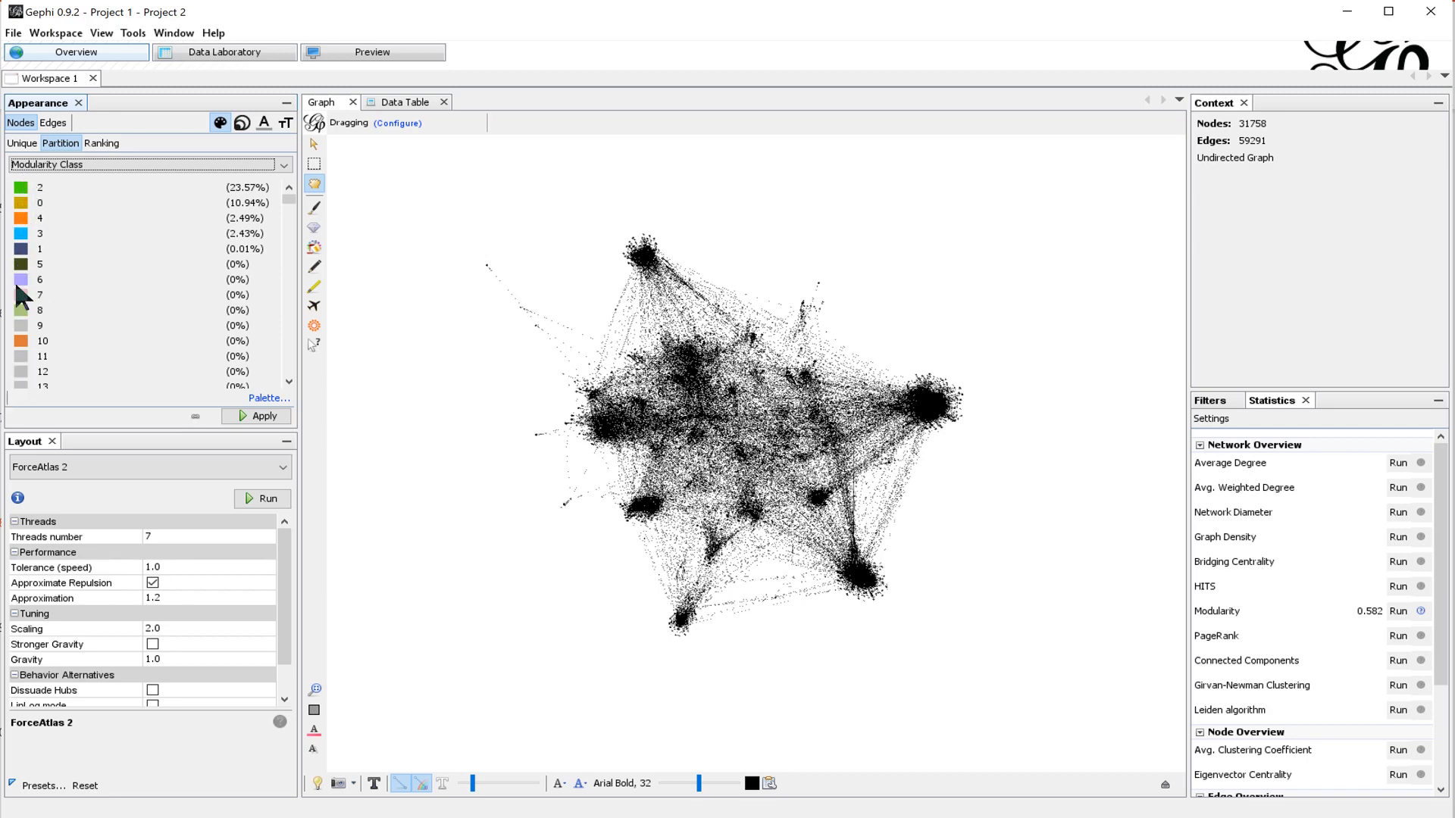
pyautogui.click(258, 418)
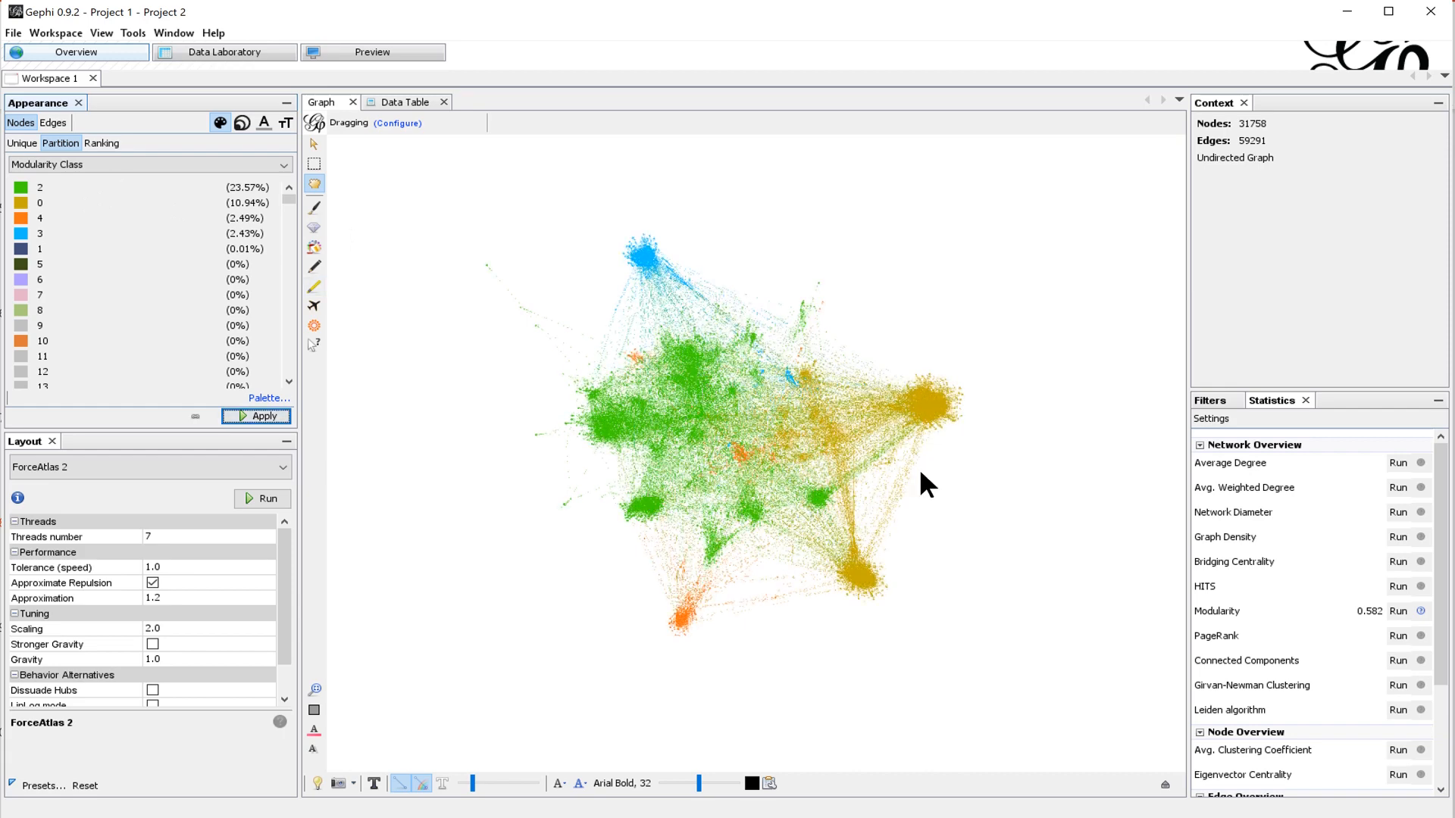
# Step: Rerun the Modularity statistic with a resolution of 6 and reapply the Modularity Class colors to the nodes
pyautogui.click(1398, 610)
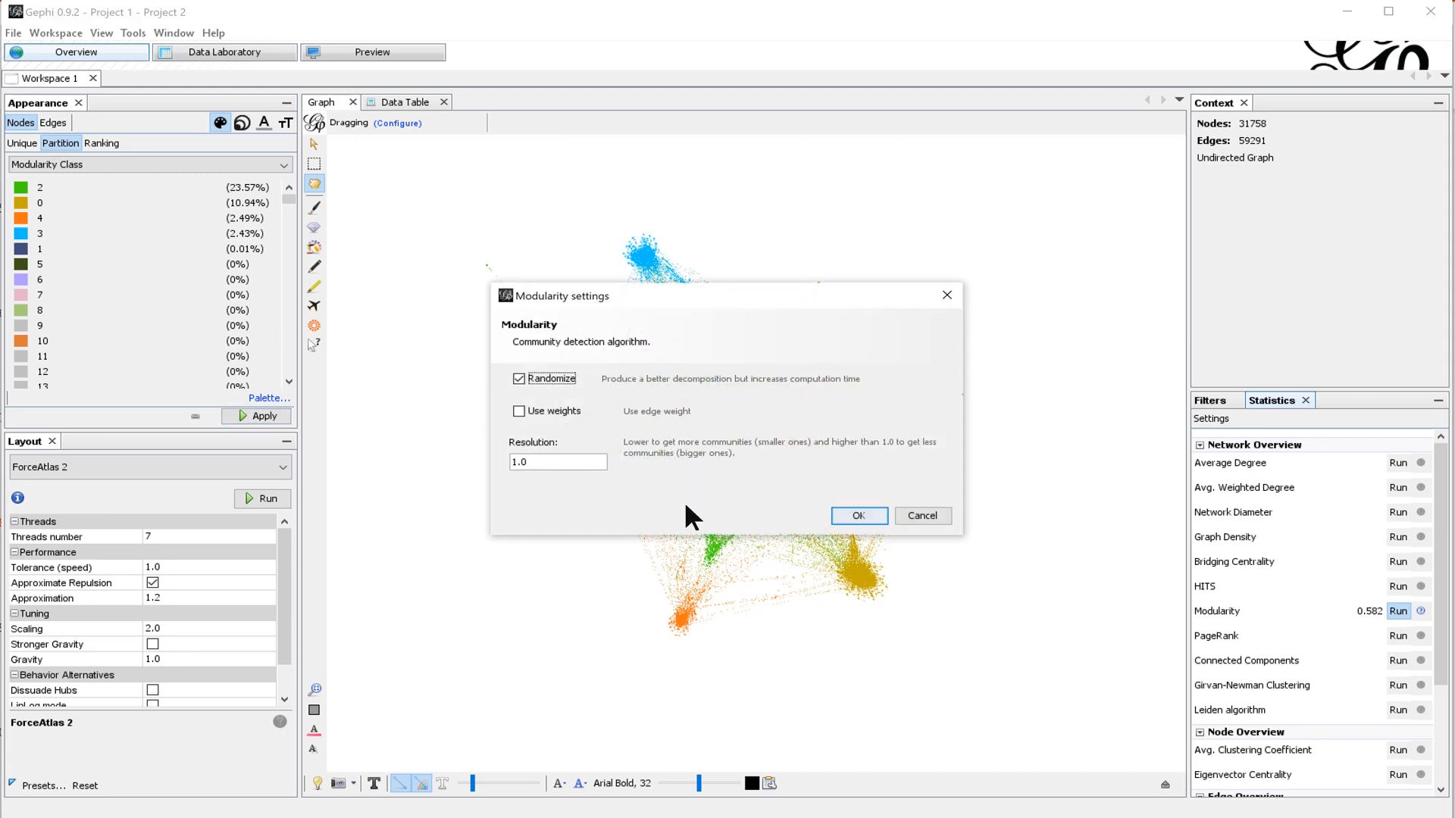
pyautogui.click(527, 462)
pyautogui.press('BackSpace')
pyautogui.press('BackSpace')
pyautogui.press('BackSpace')
pyautogui.write('6')
pyautogui.click(850, 513)
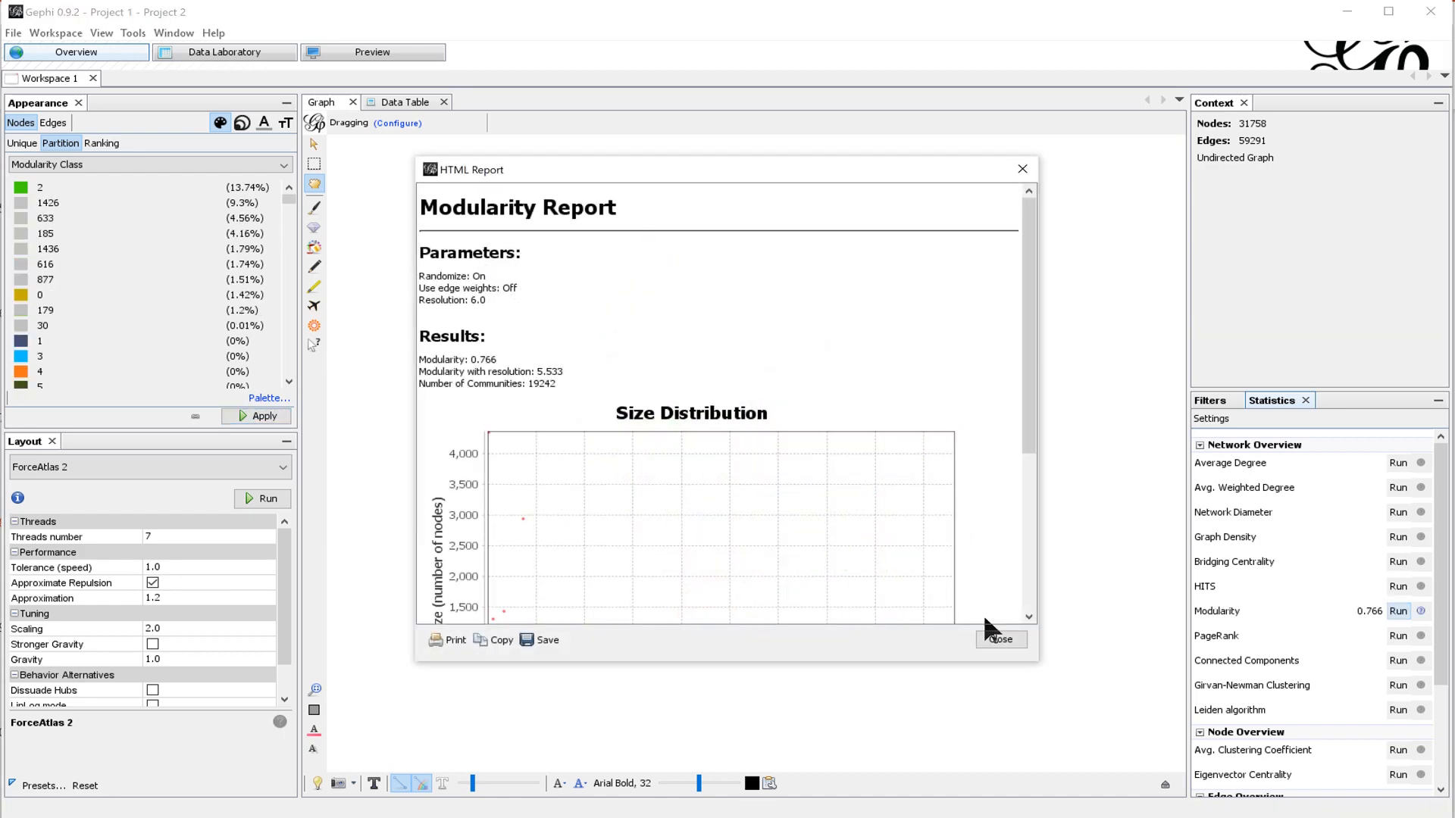
pyautogui.click(986, 641)
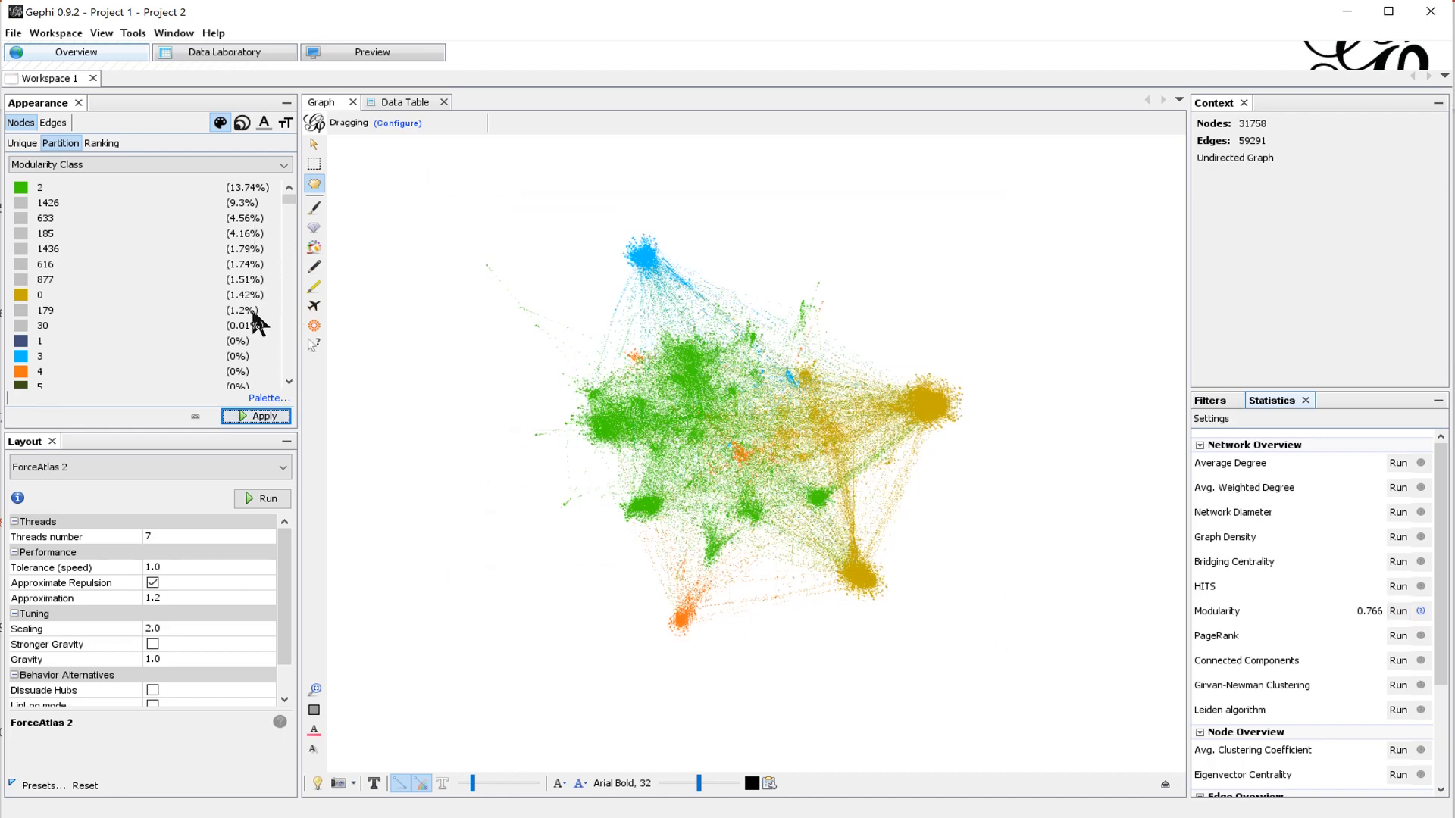
pyautogui.click(248, 417)
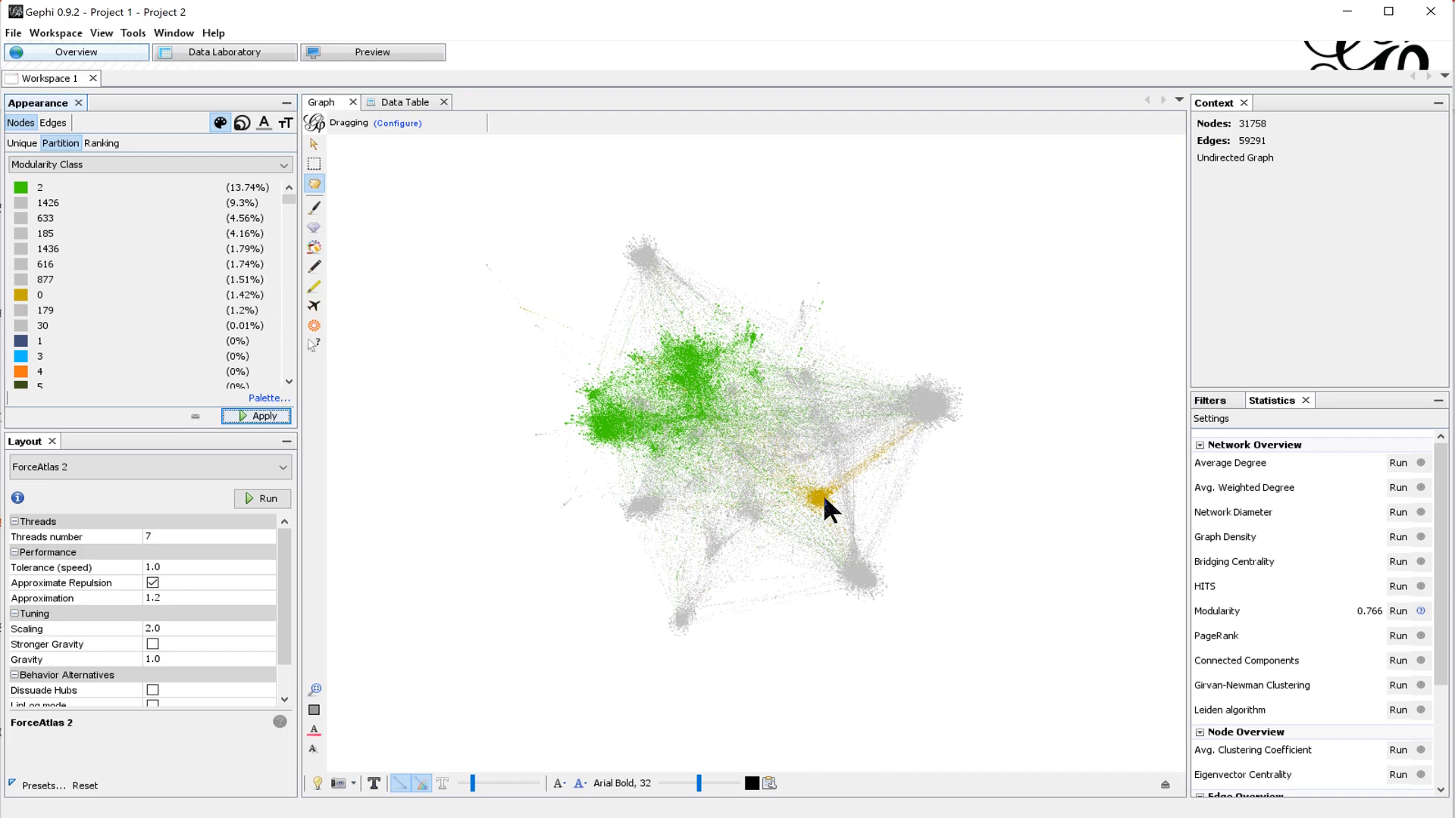
# Step: Rerun the Modularity statistic with a resolution of 3 and recolor the nodes by the new communities
pyautogui.click(1399, 611)
pyautogui.moveTo(549, 461); pyautogui.dragTo(471, 465)
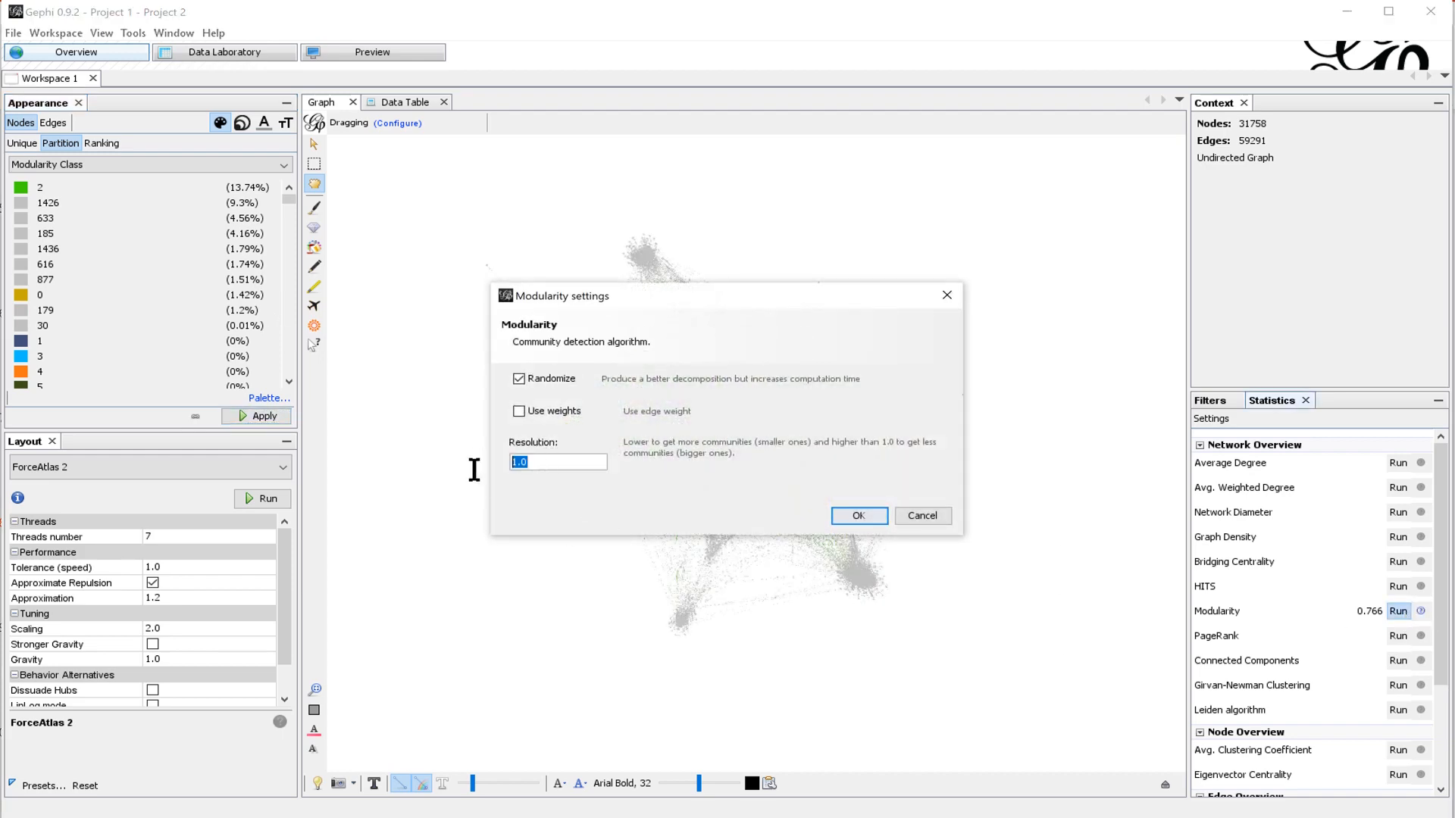
pyautogui.write('3')
pyautogui.click(847, 512)
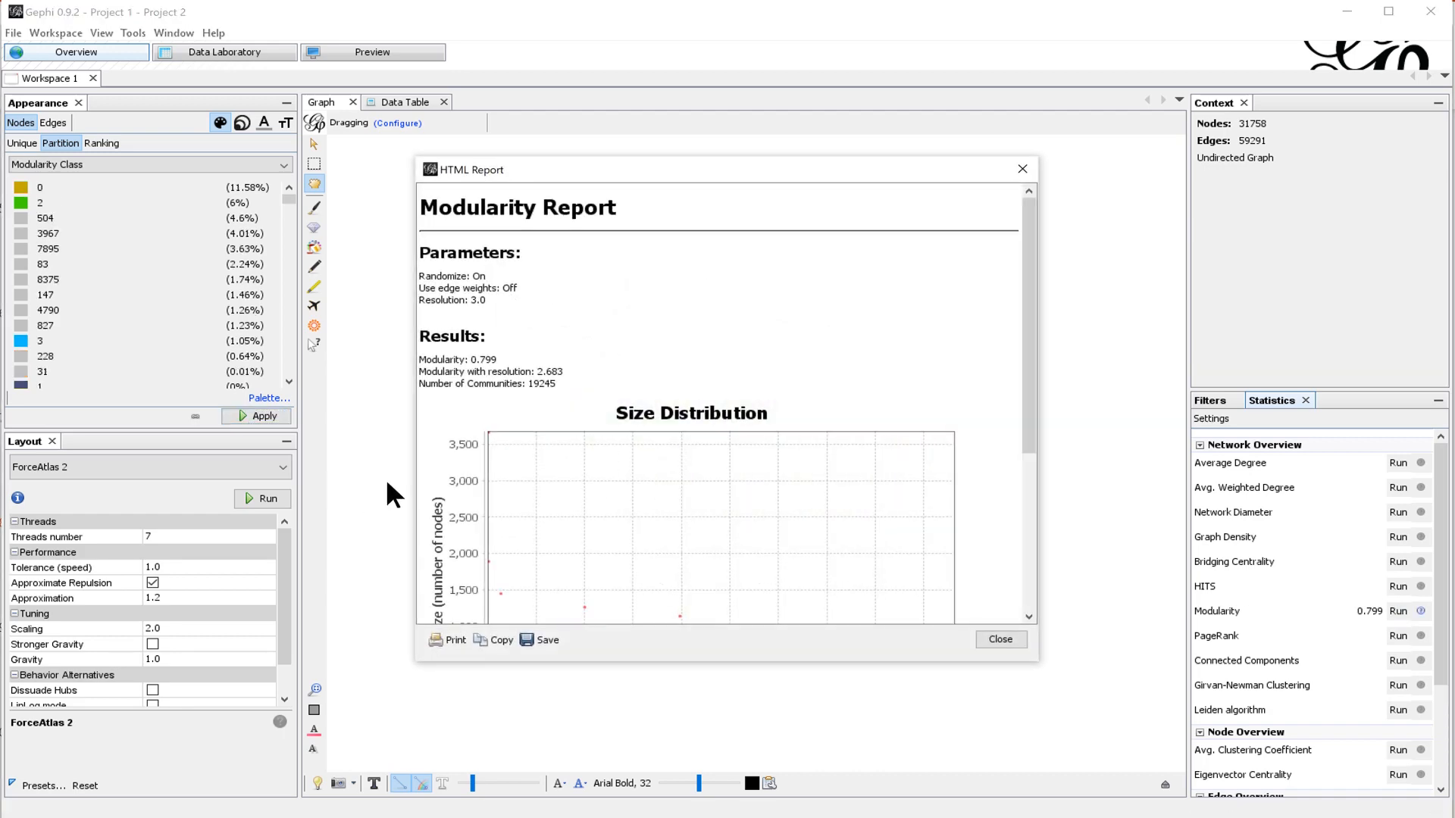
pyautogui.click(1001, 640)
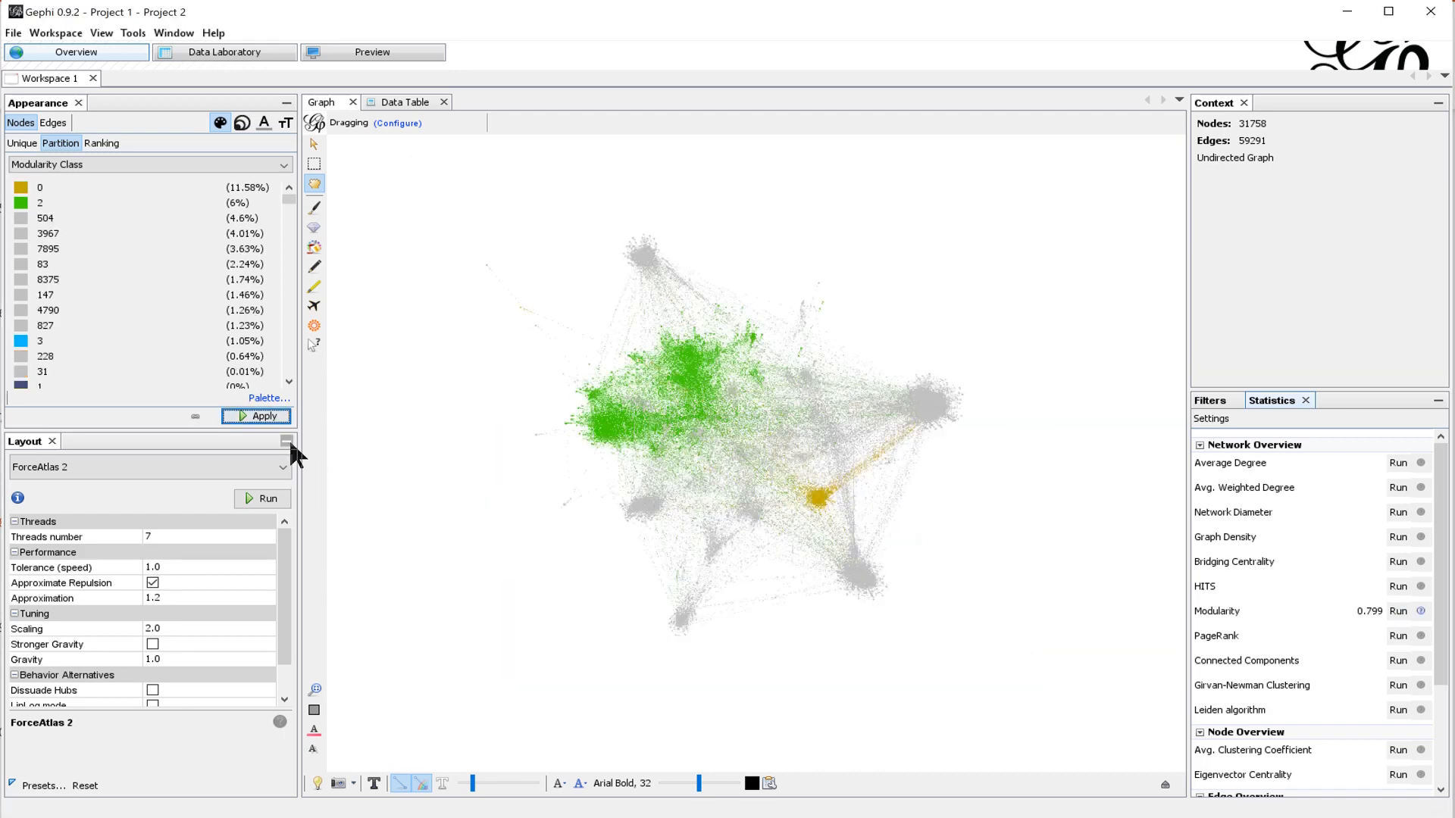
pyautogui.click(267, 417)
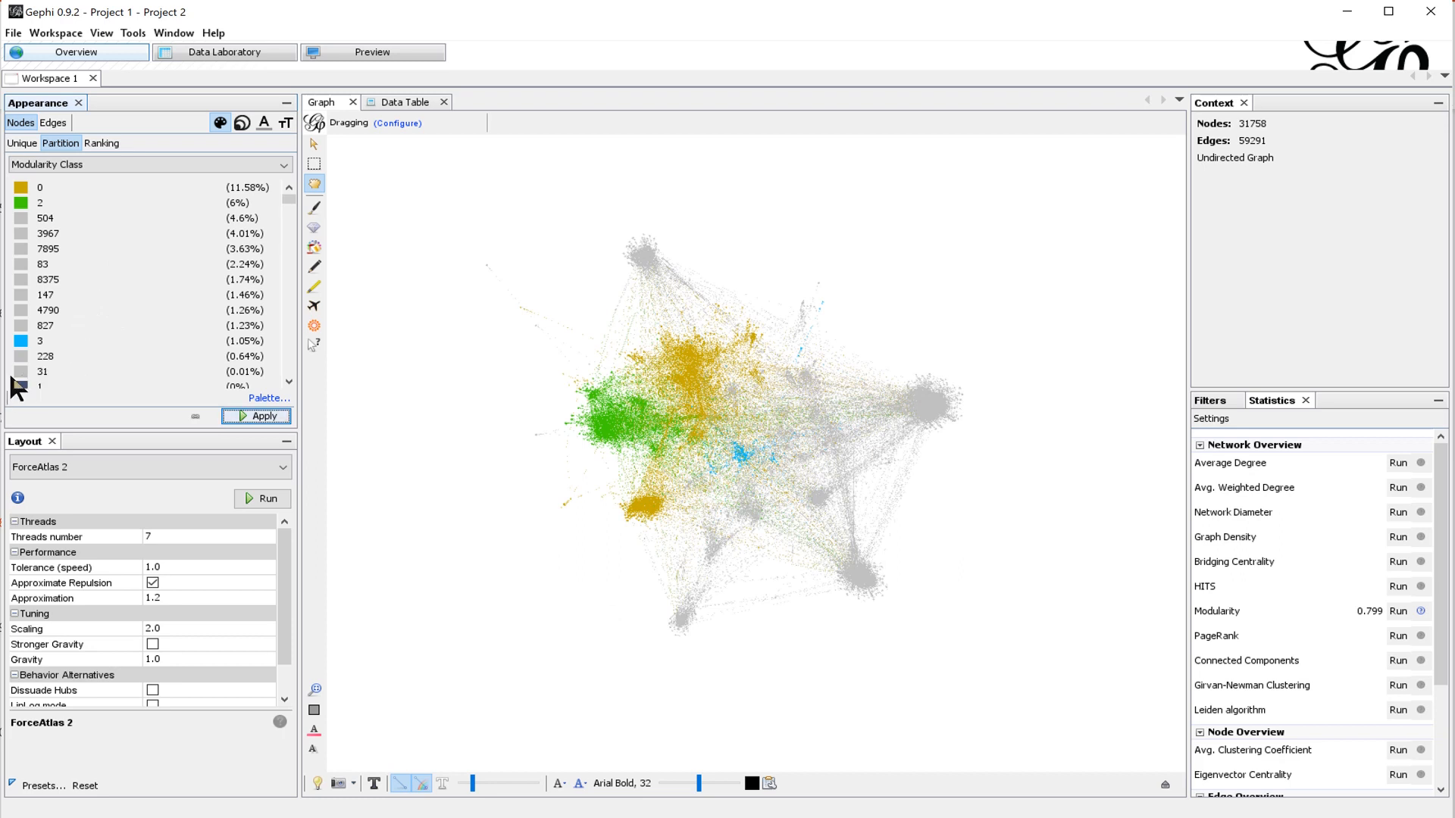
# Step: Generate a Default-preset palette limited to 16 colors for the modularity classes and apply it to the graph
pyautogui.click(261, 400)
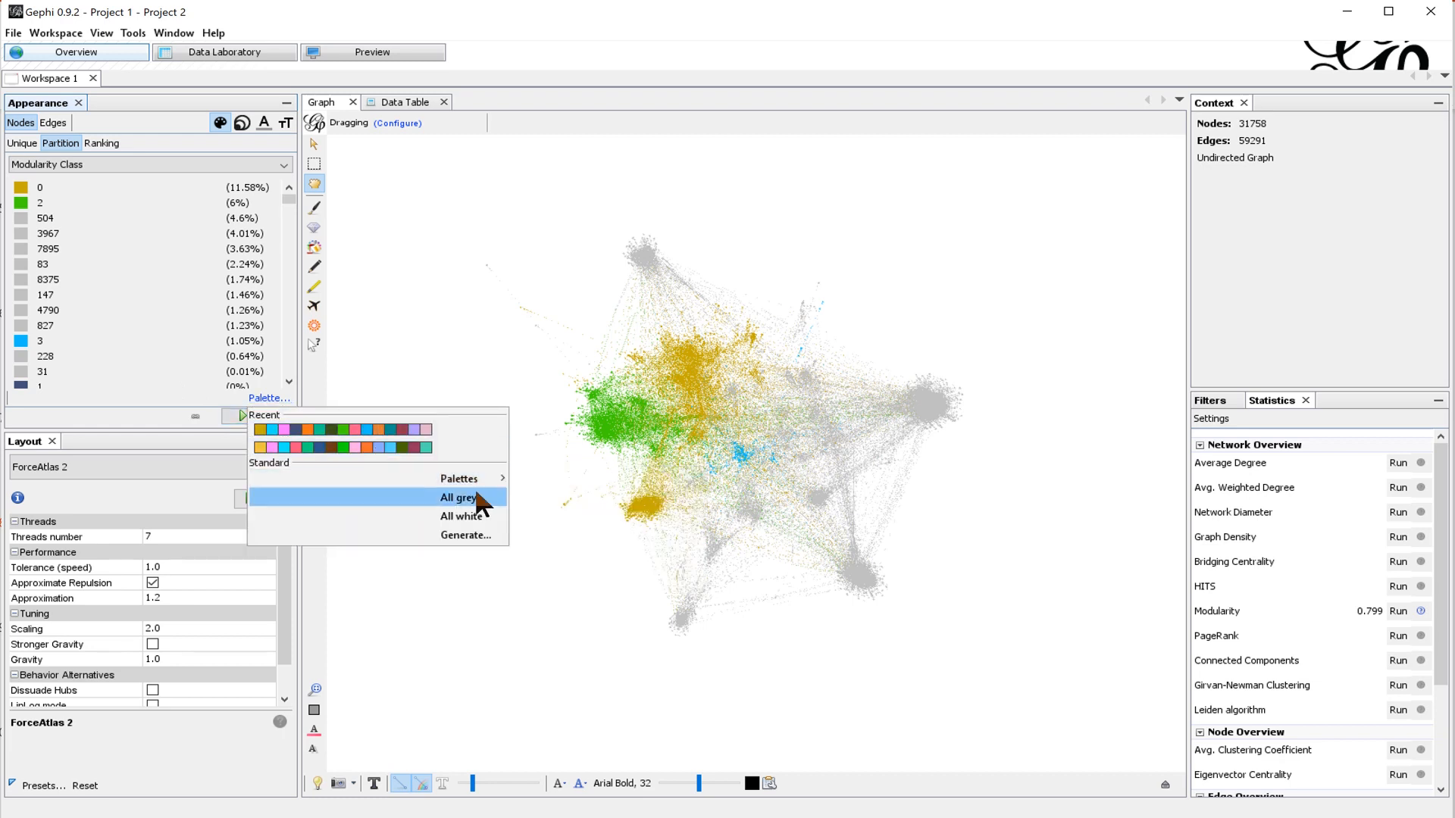
pyautogui.click(464, 534)
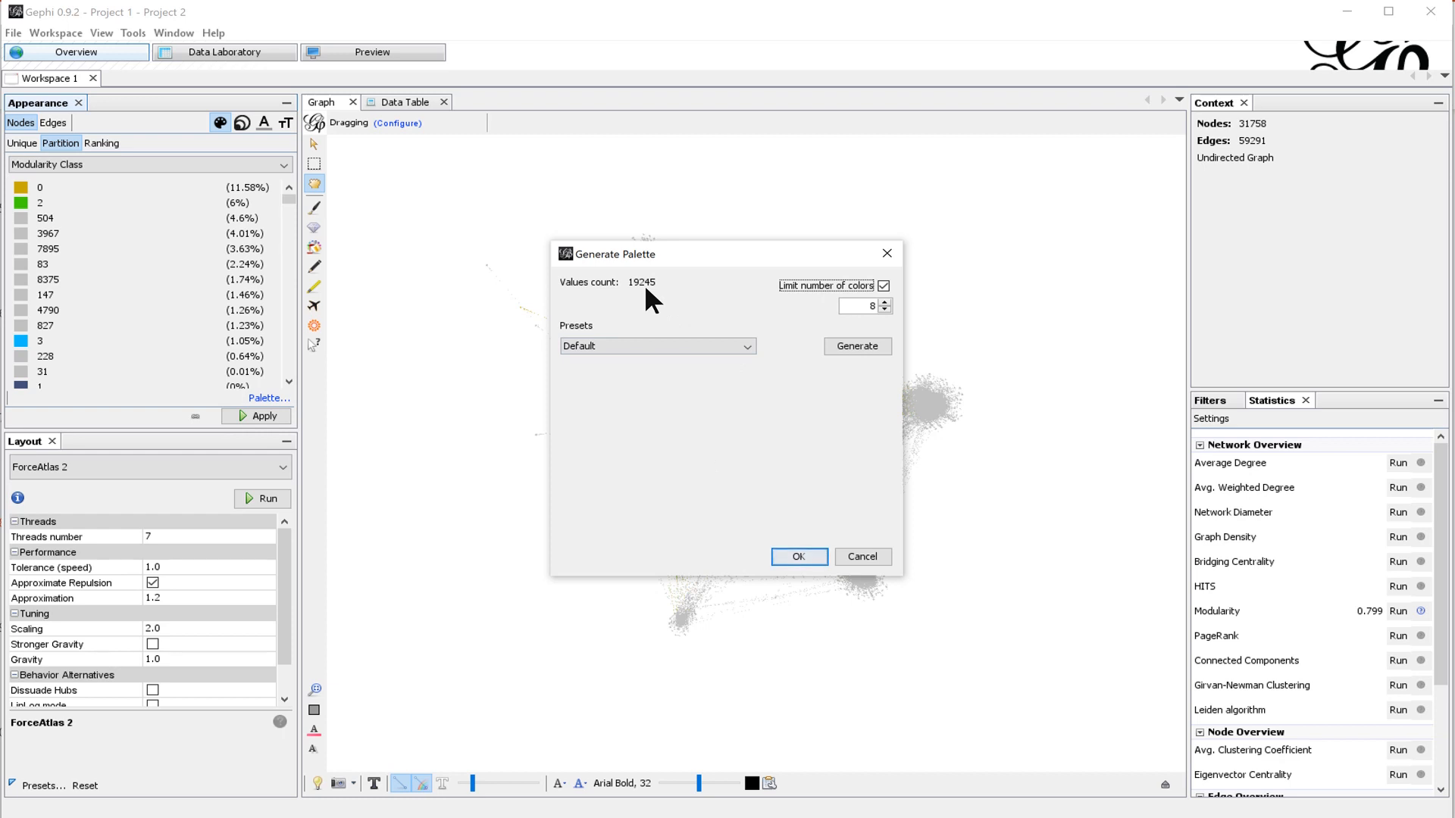
pyautogui.click(884, 303)
pyautogui.click(884, 303)
pyautogui.click(852, 344)
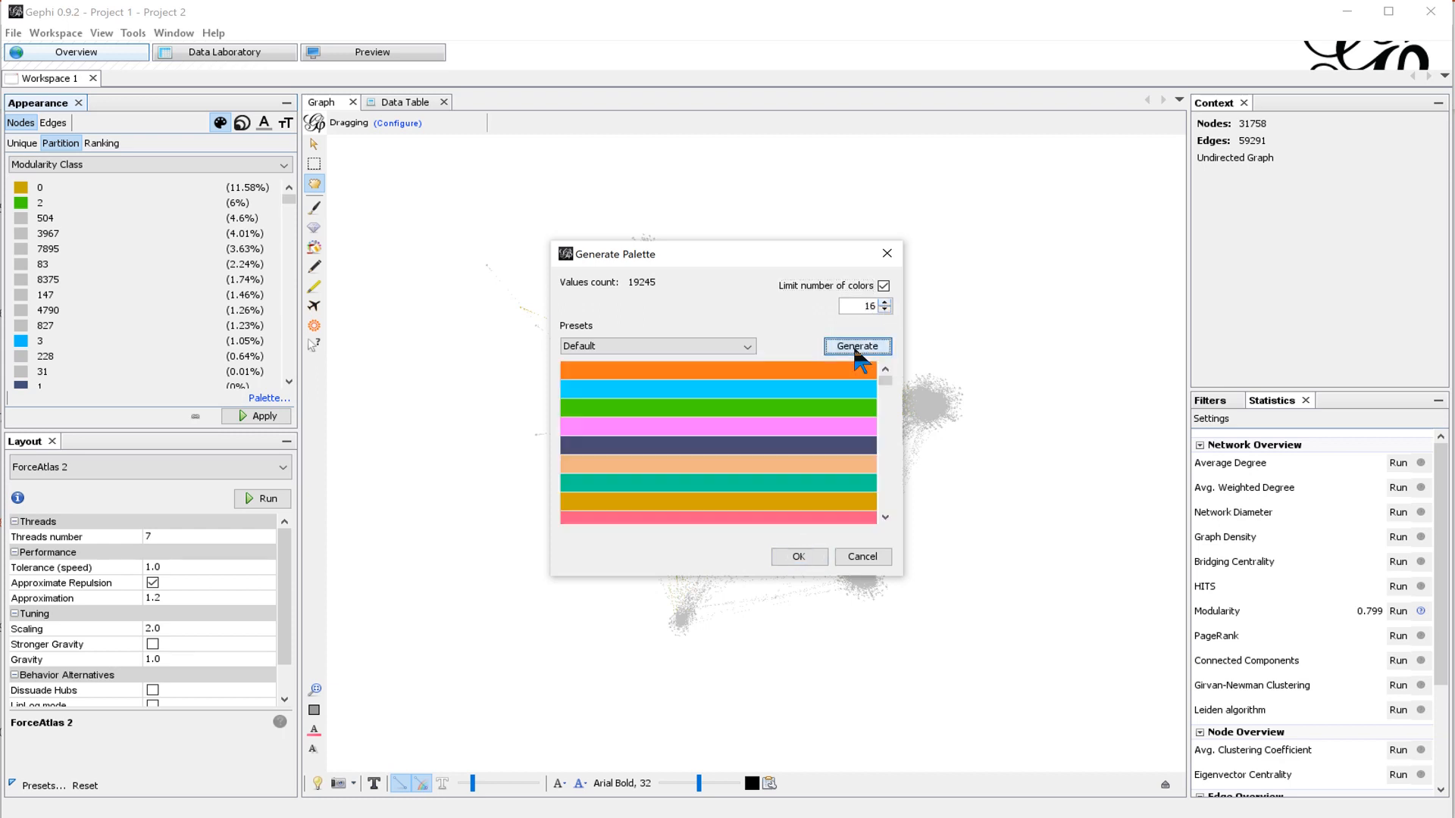
pyautogui.click(797, 559)
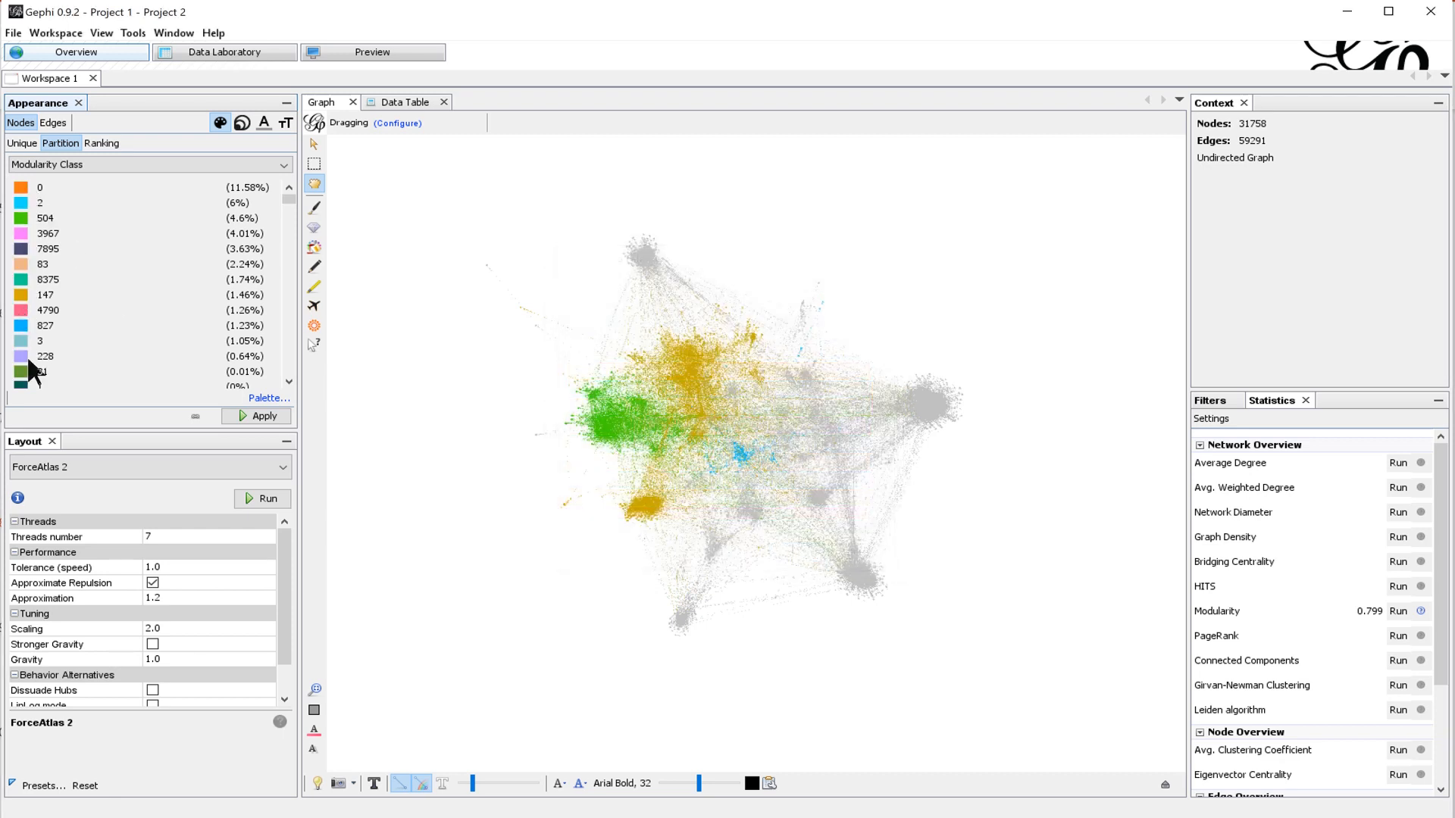
pyautogui.click(266, 417)
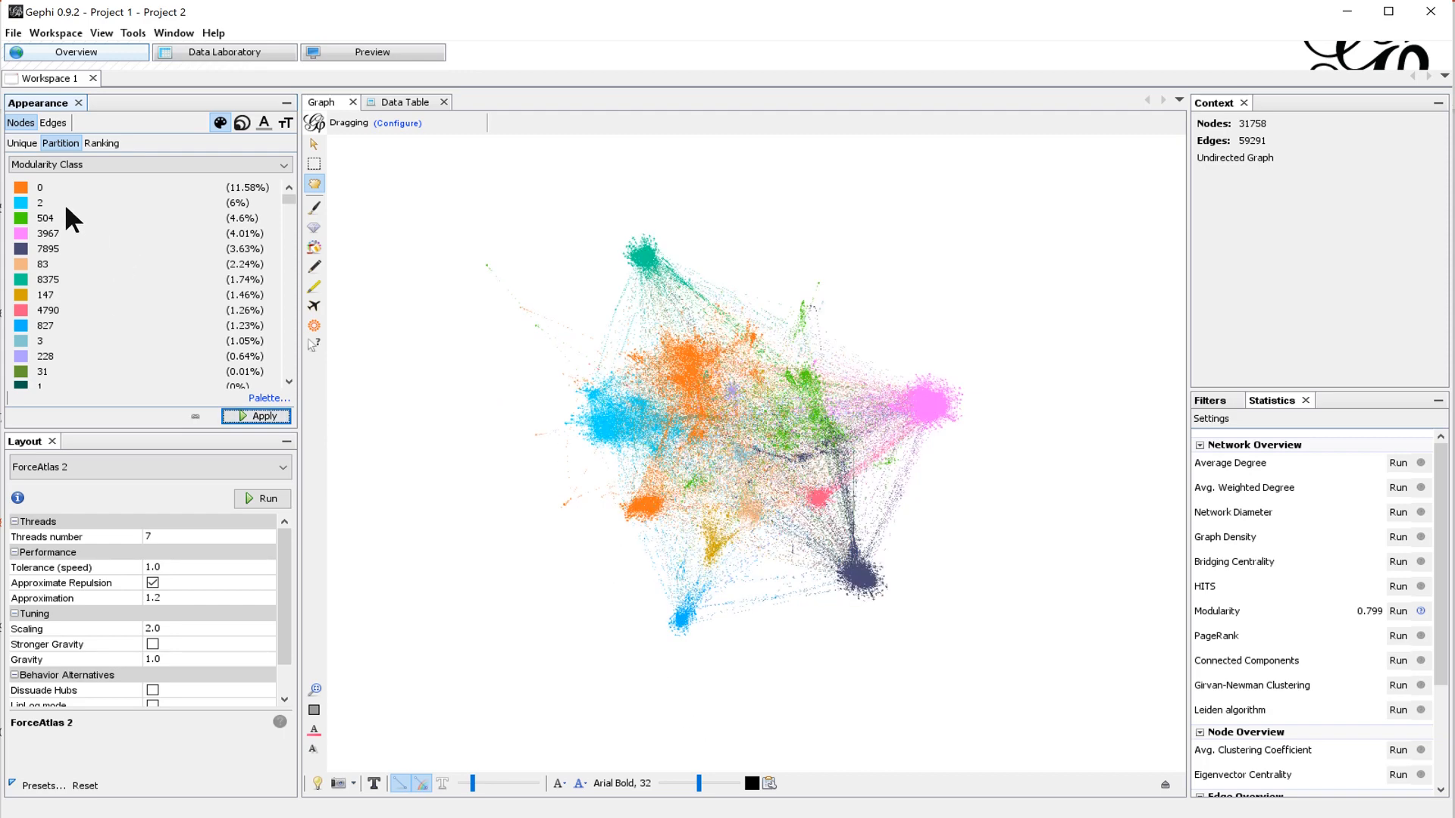
# Step: Change the color of modularity class 0 to yellow and apply it to the graph
pyautogui.click(18, 187)
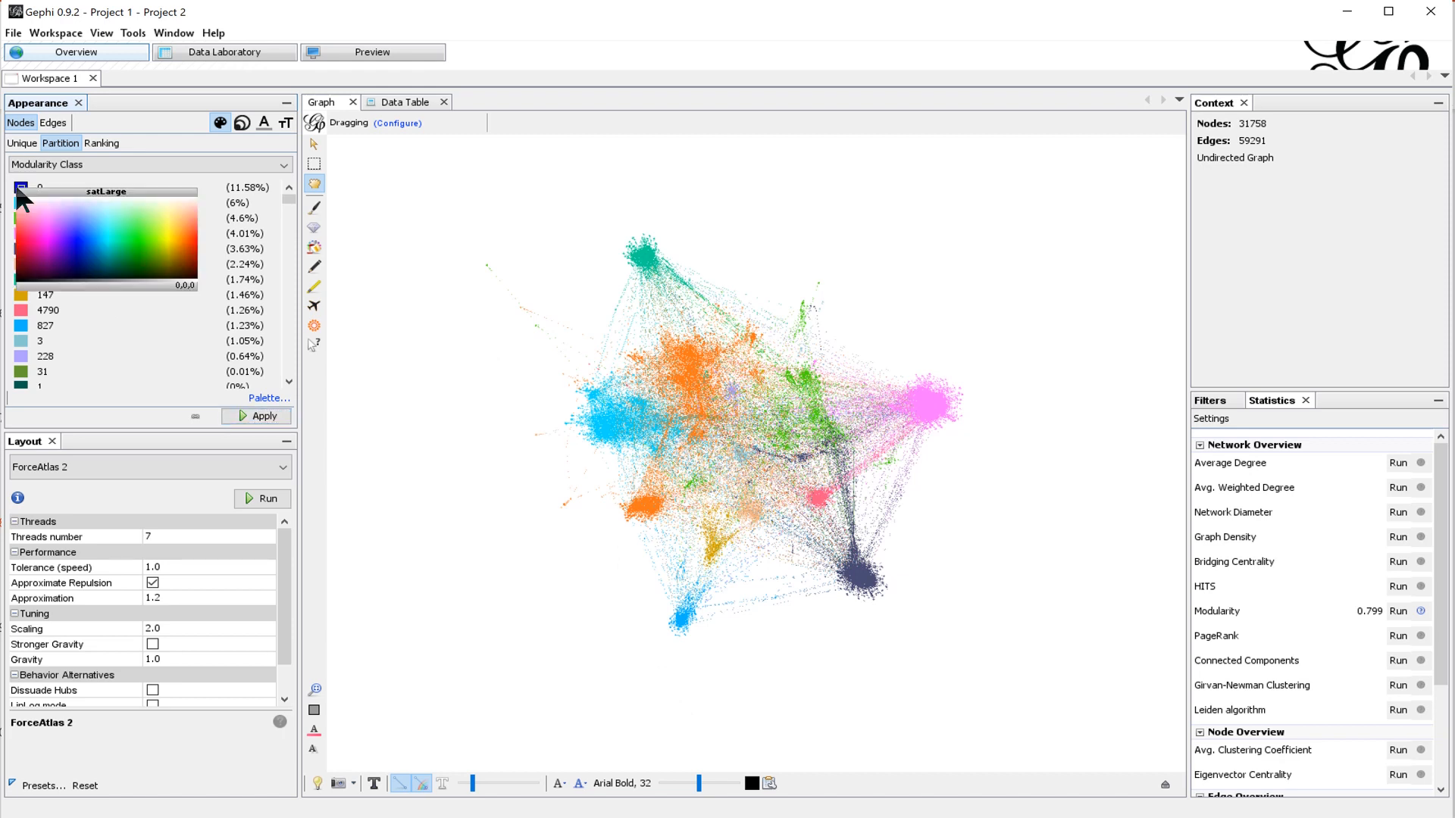
pyautogui.click(165, 235)
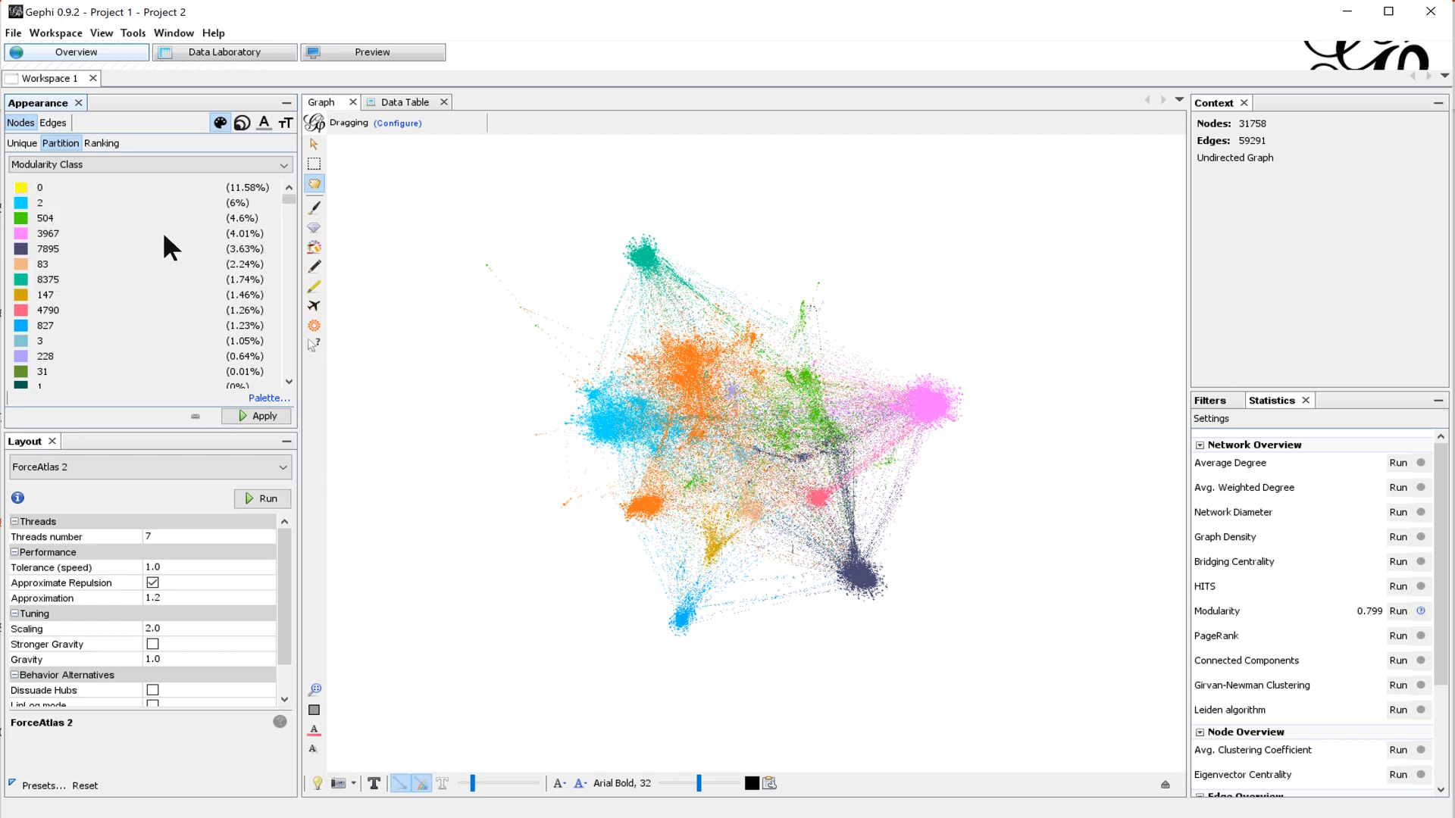
pyautogui.click(258, 418)
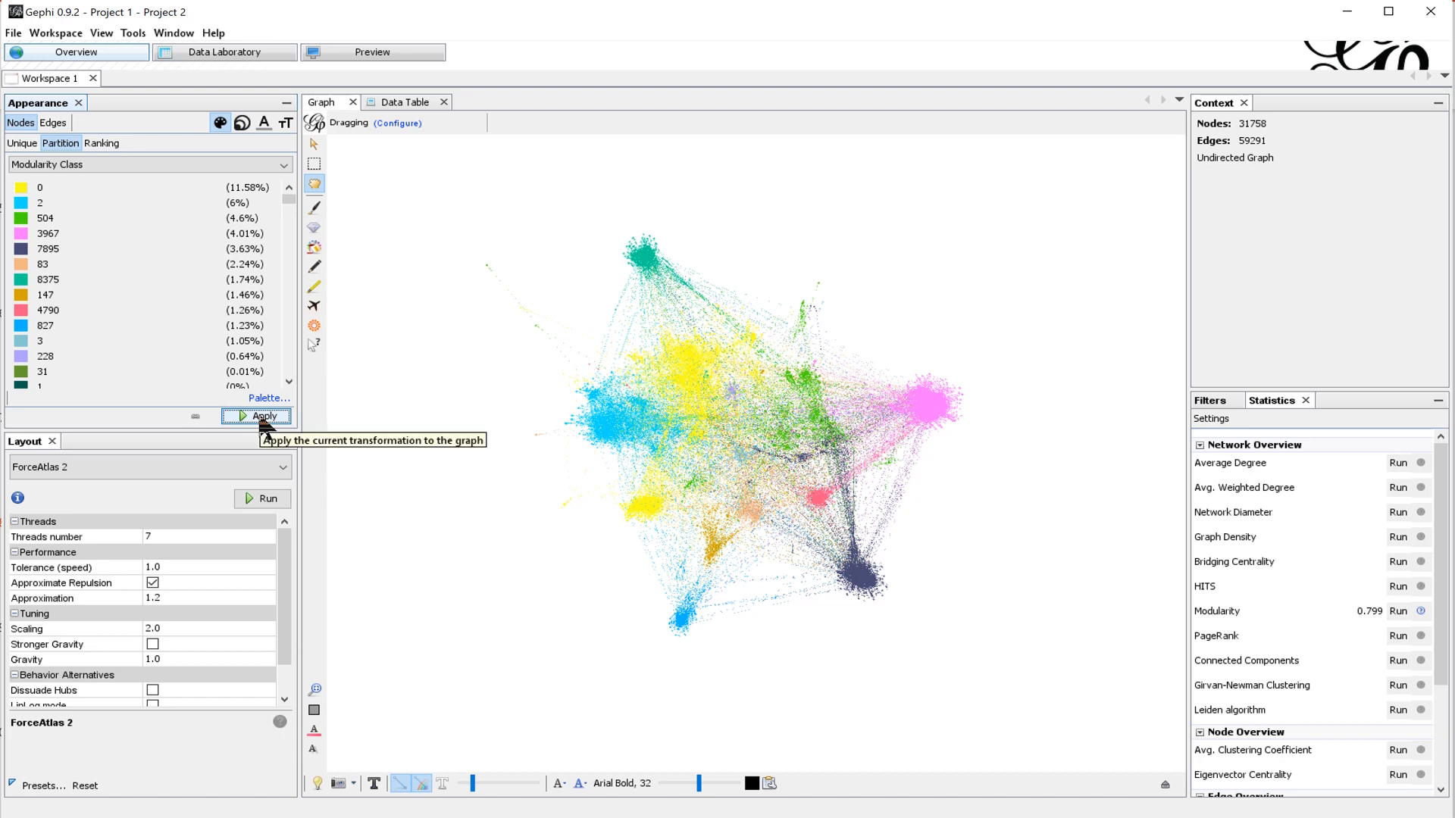
# Step: Change the color of modularity class 0 to a dark olive brown and apply it to the graph
pyautogui.click(21, 188)
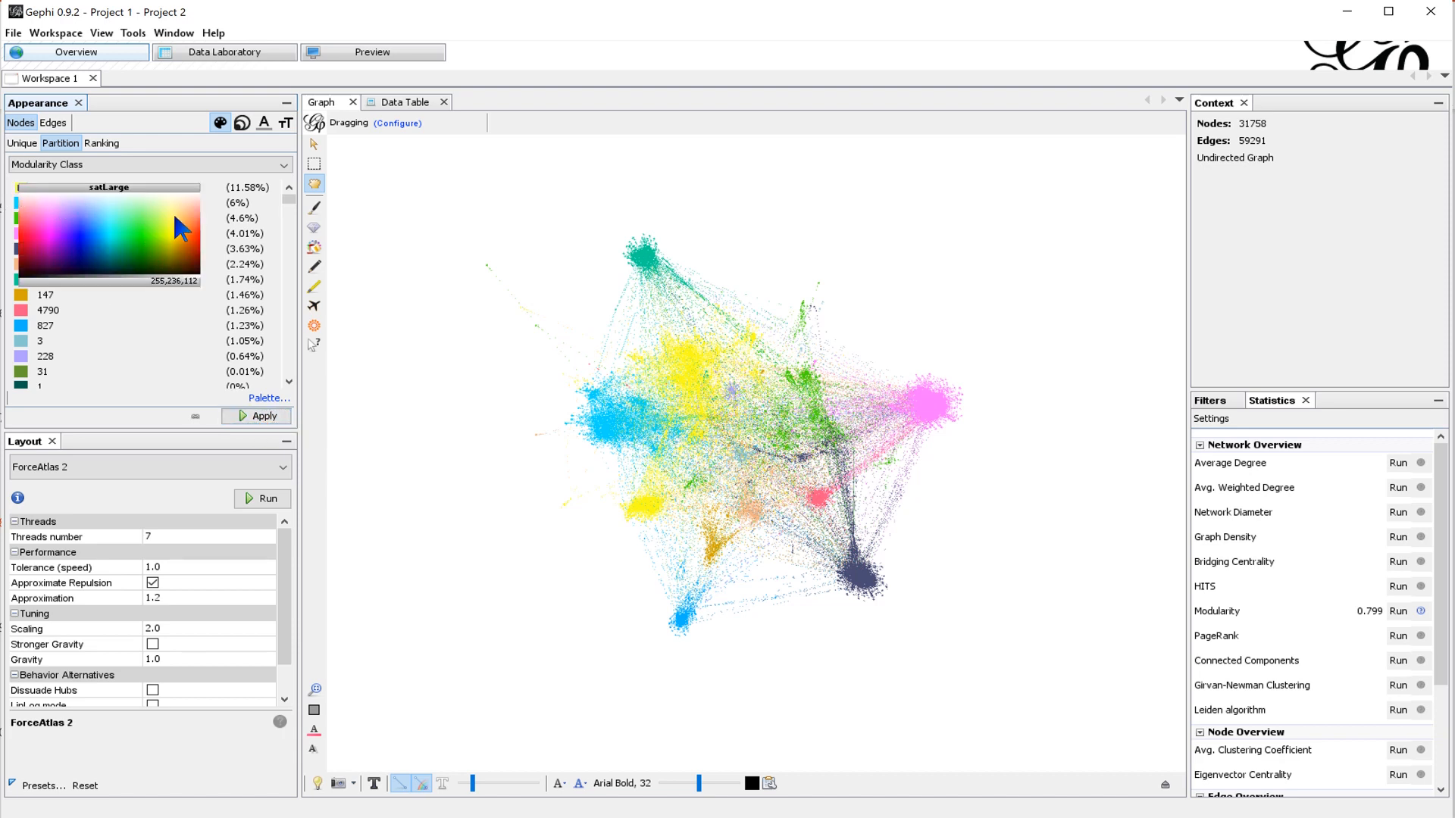
pyautogui.click(179, 256)
pyautogui.click(173, 257)
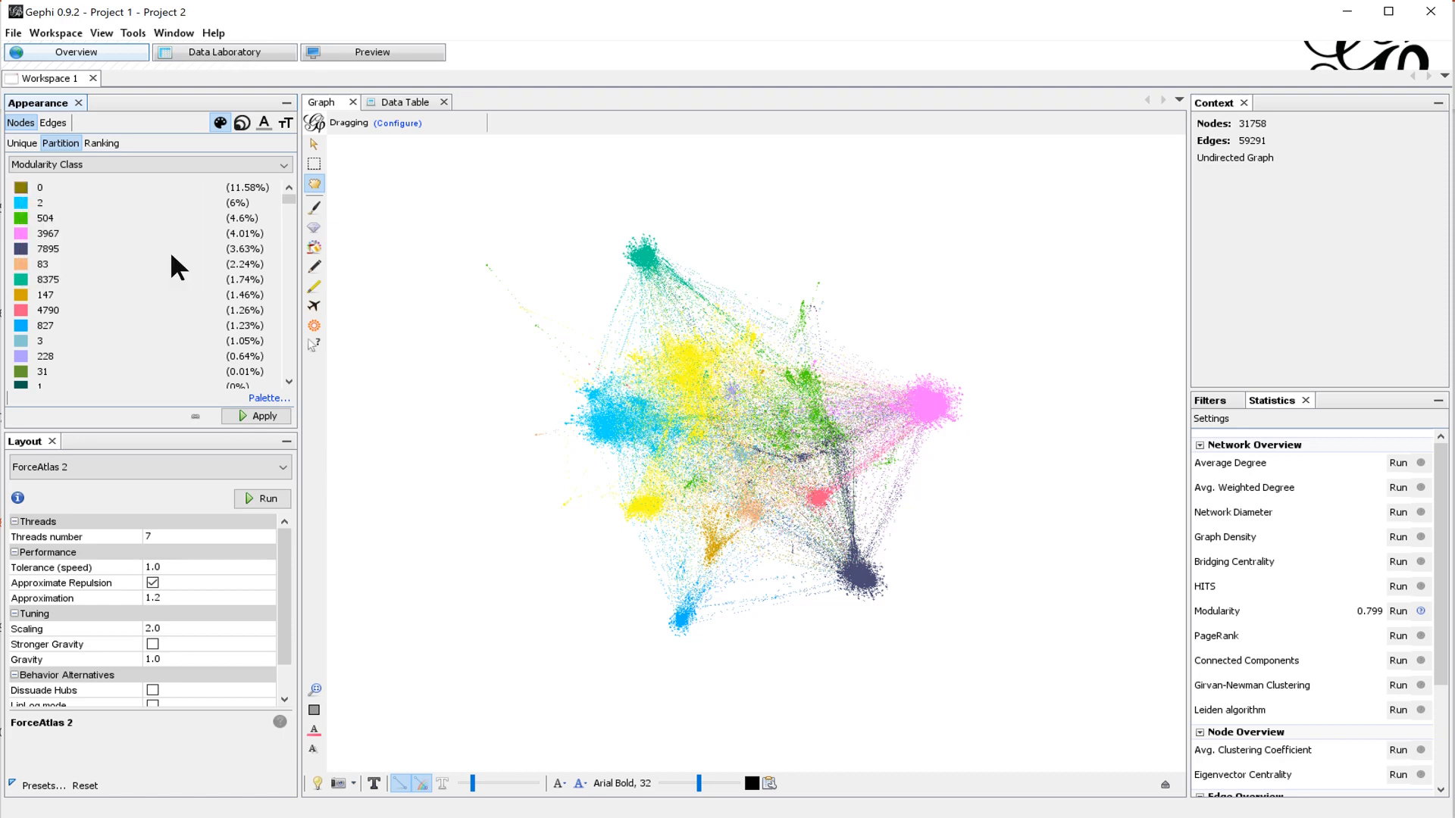
pyautogui.click(238, 412)
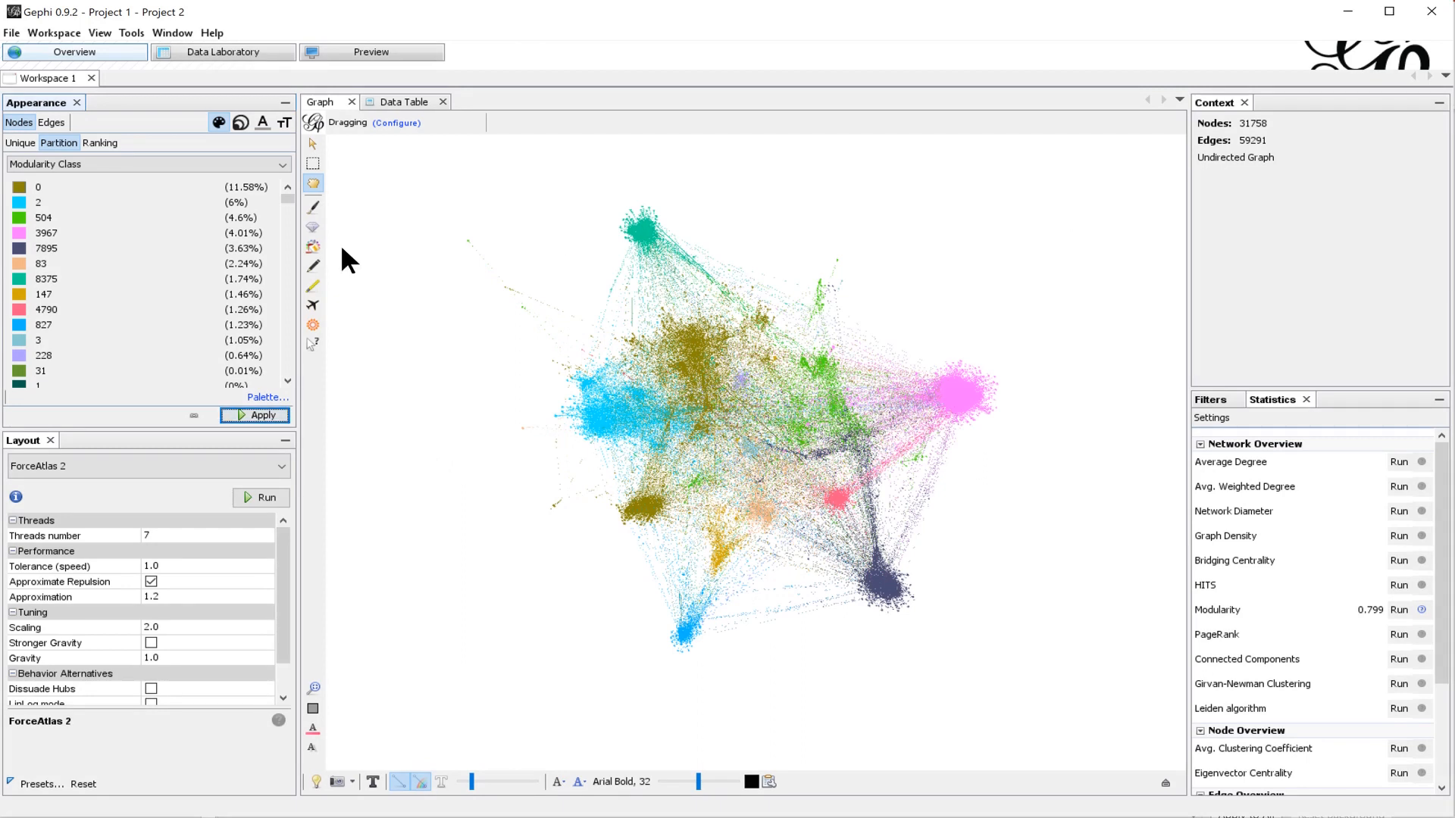
# Step: Size the nodes by a ranking on the sharedcm attribute, from minimum size 20 to maximum size 200
pyautogui.click(241, 123)
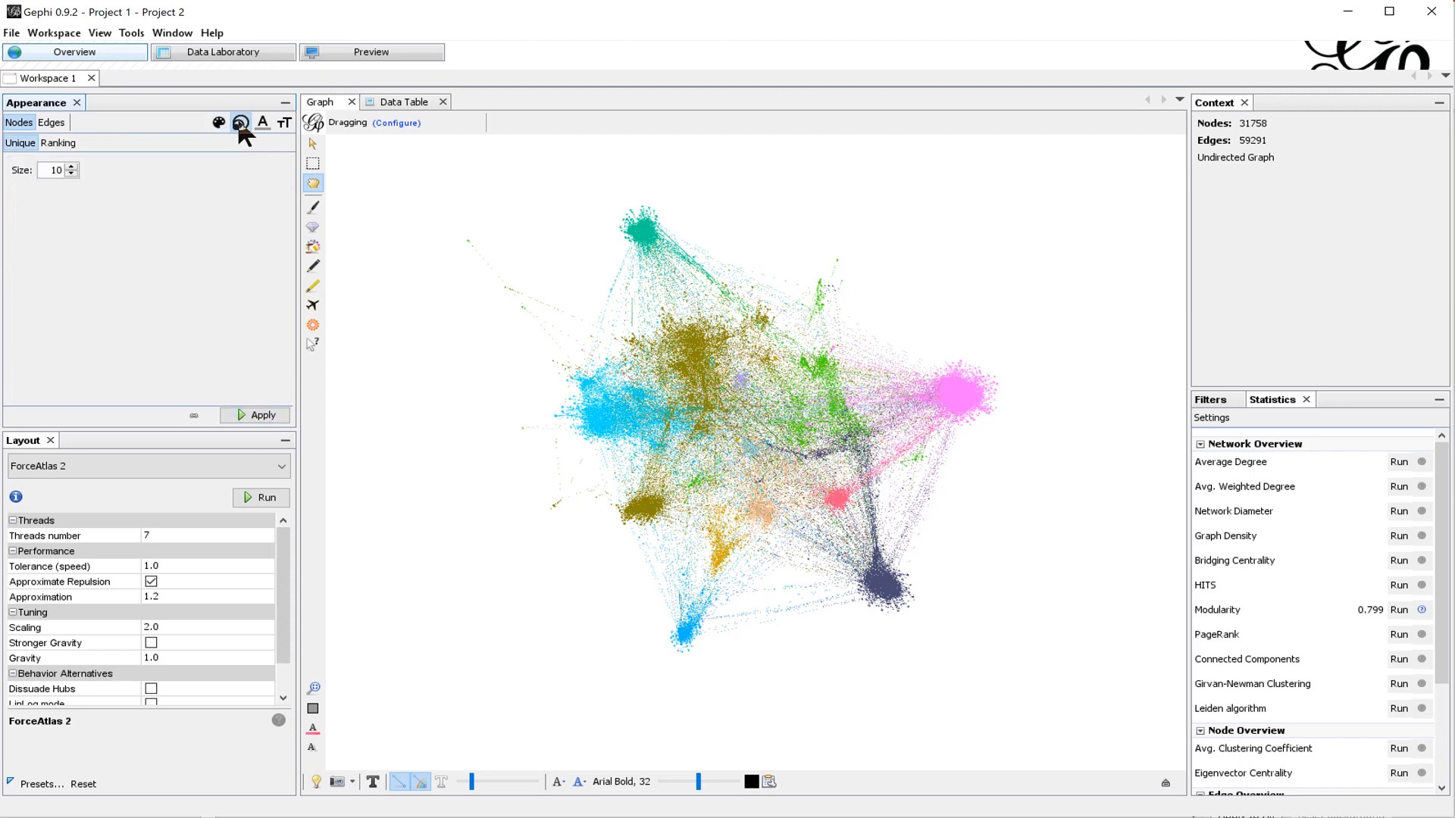
pyautogui.scroll(5, 792, 428)
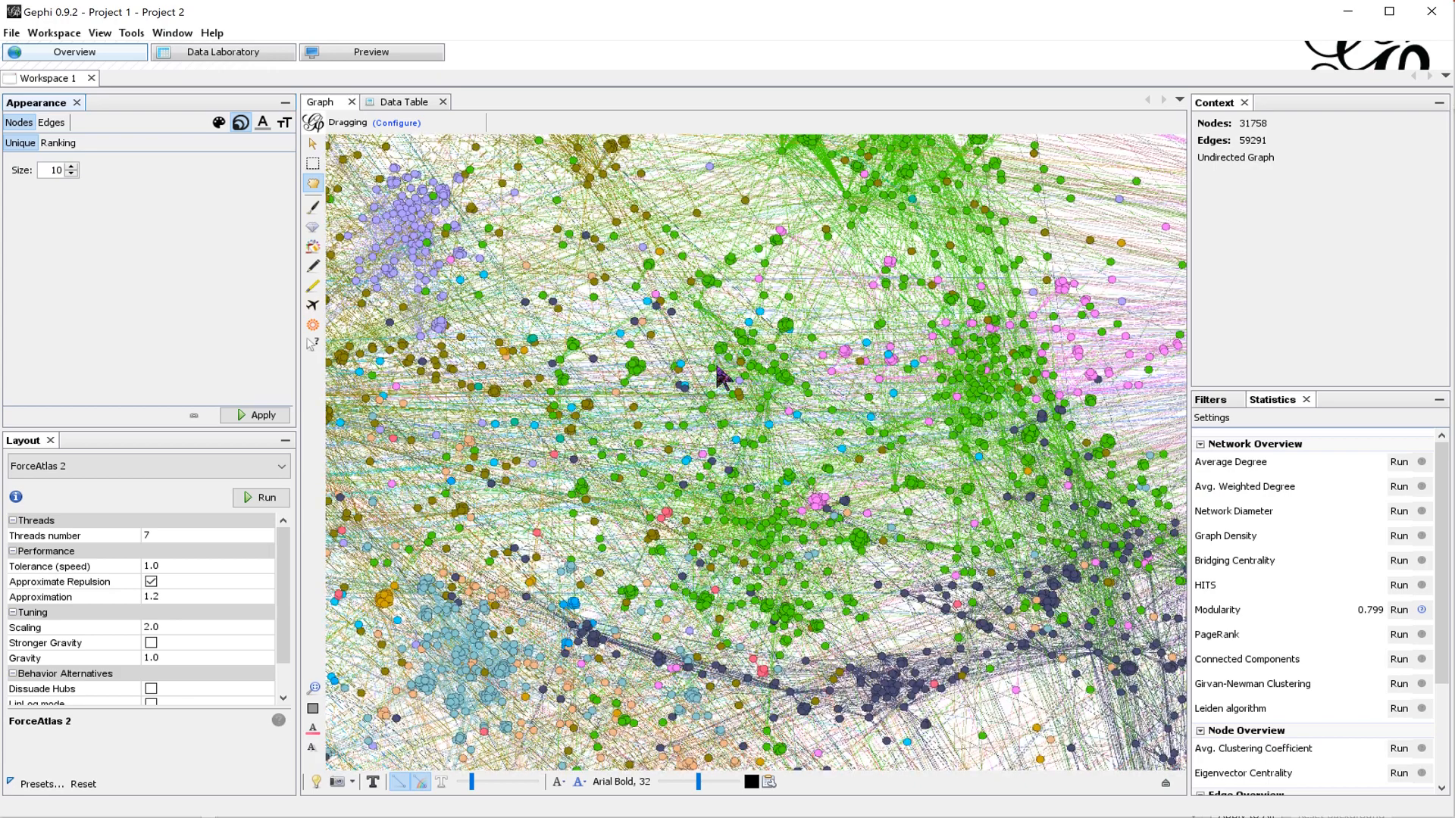
pyautogui.scroll(-5, 720, 377)
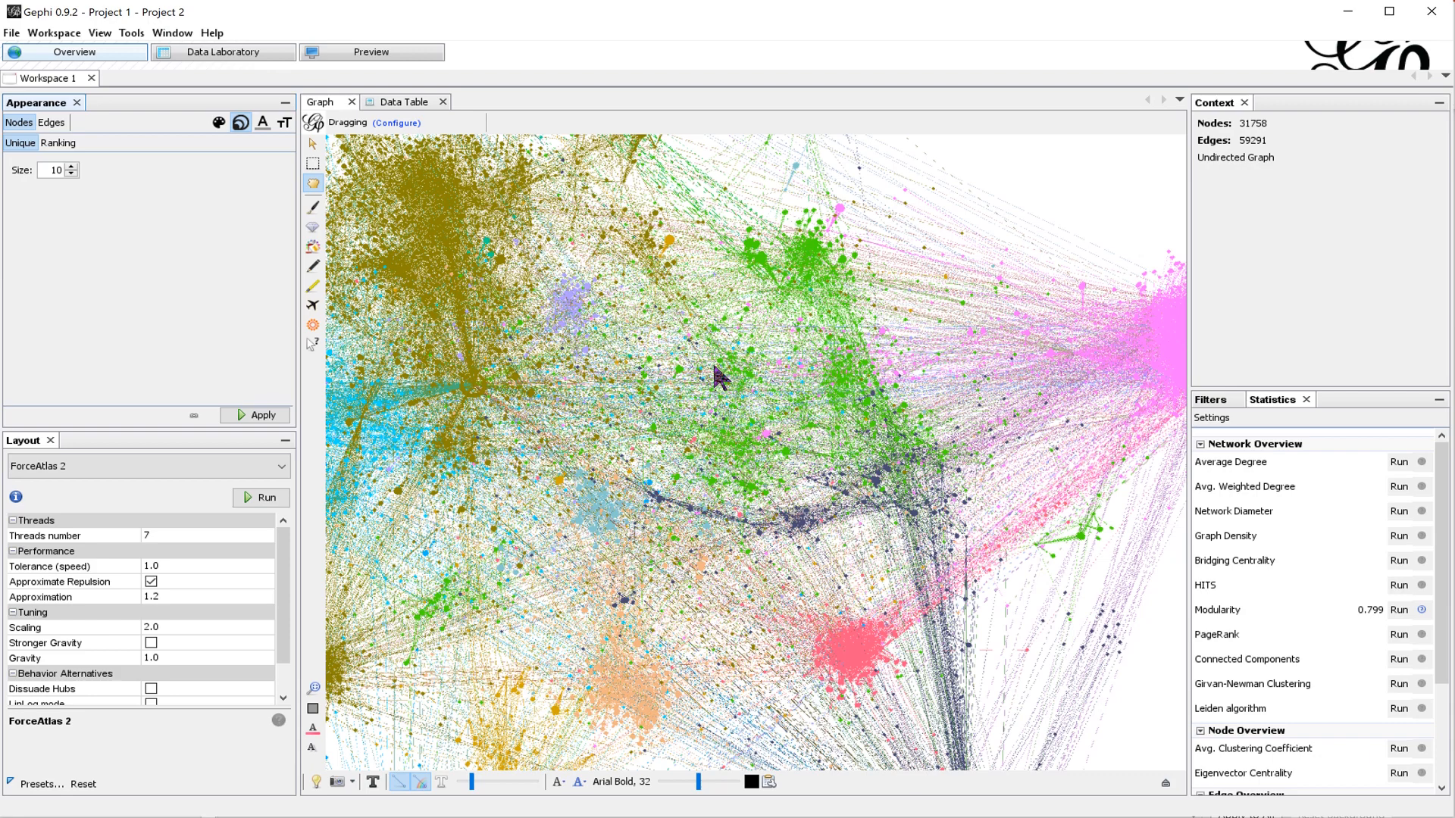
pyautogui.scroll(-2, 719, 376)
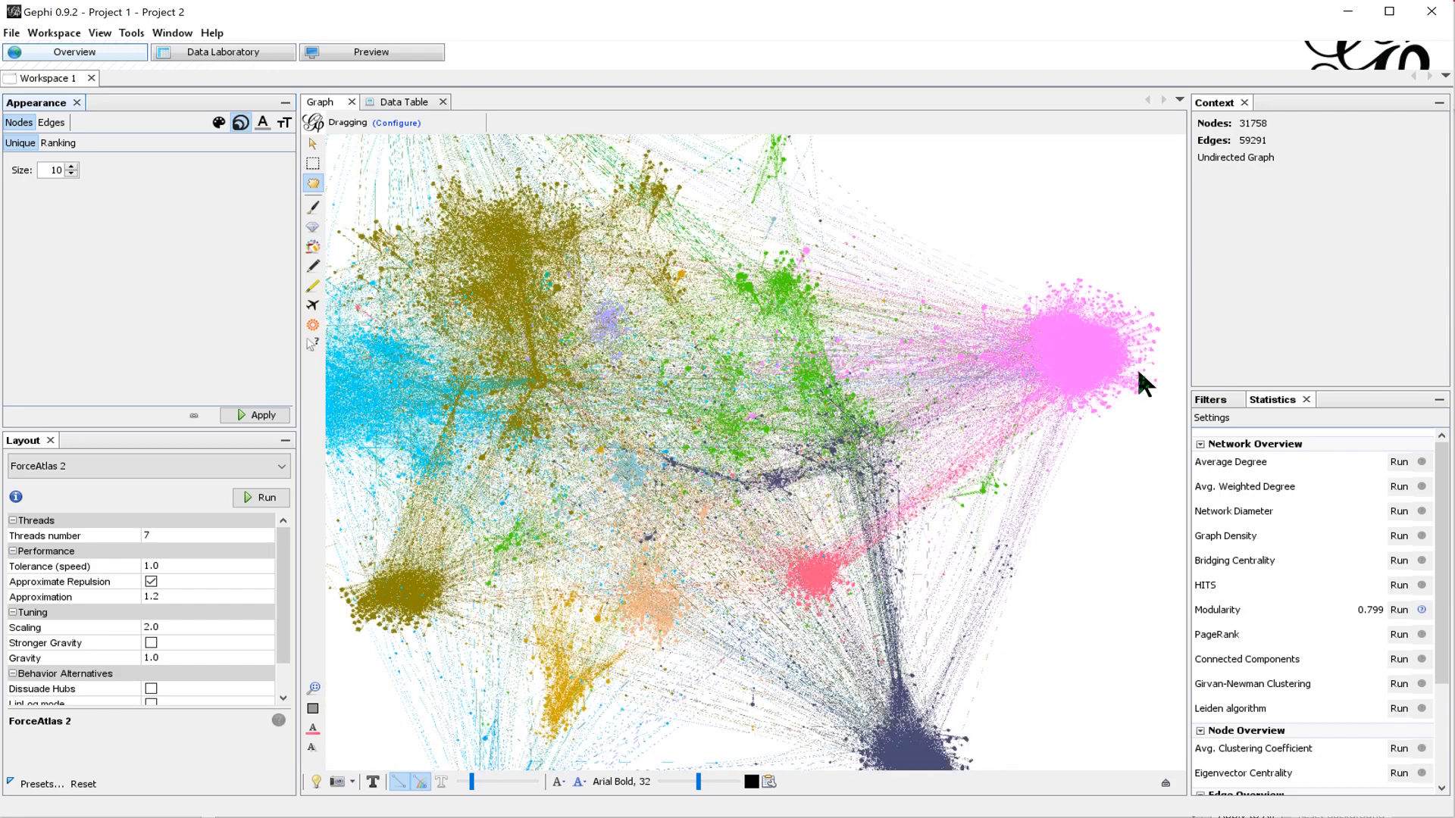
pyautogui.click(60, 144)
pyautogui.click(282, 168)
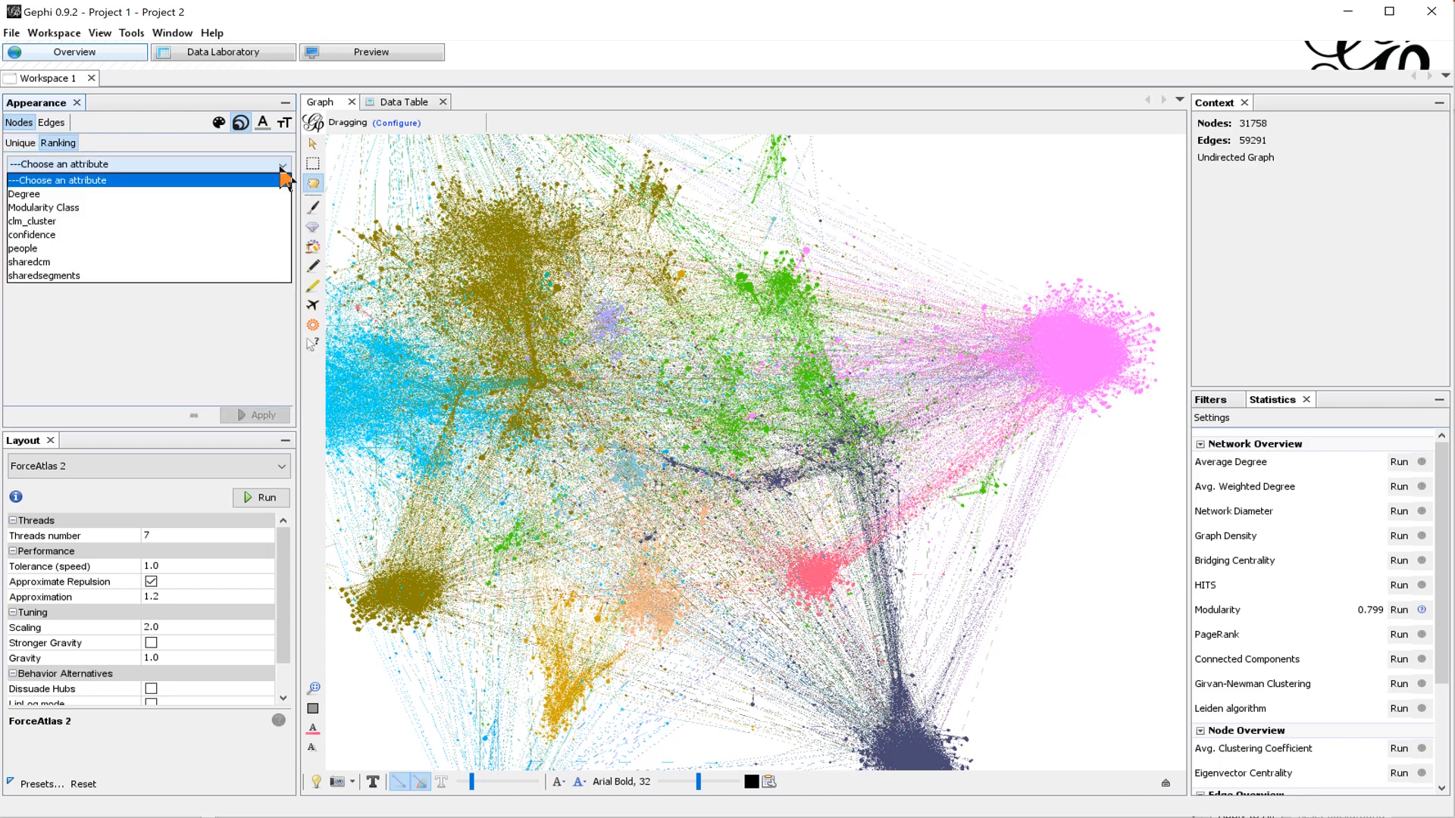
pyautogui.click(71, 260)
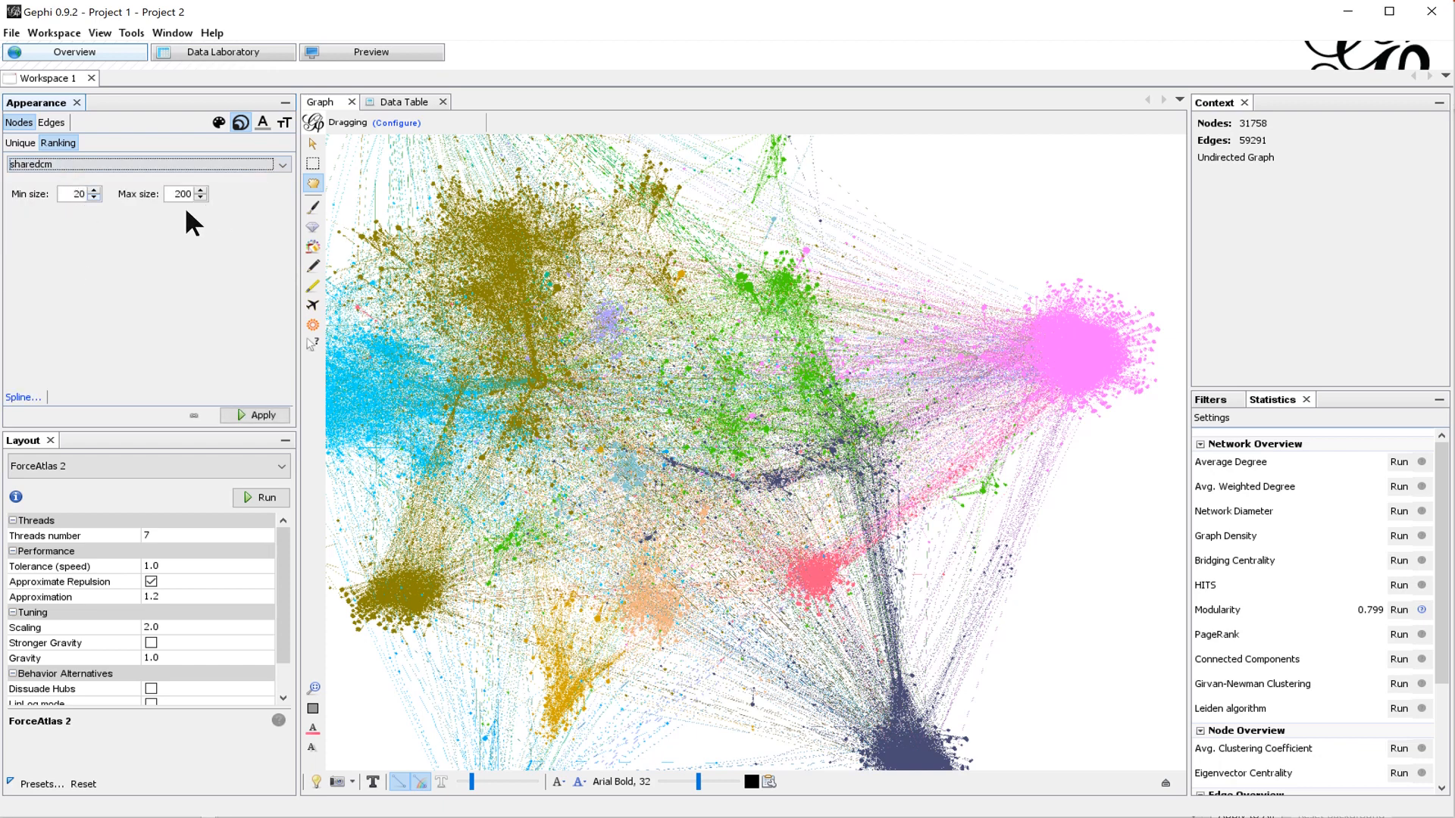
pyautogui.click(247, 416)
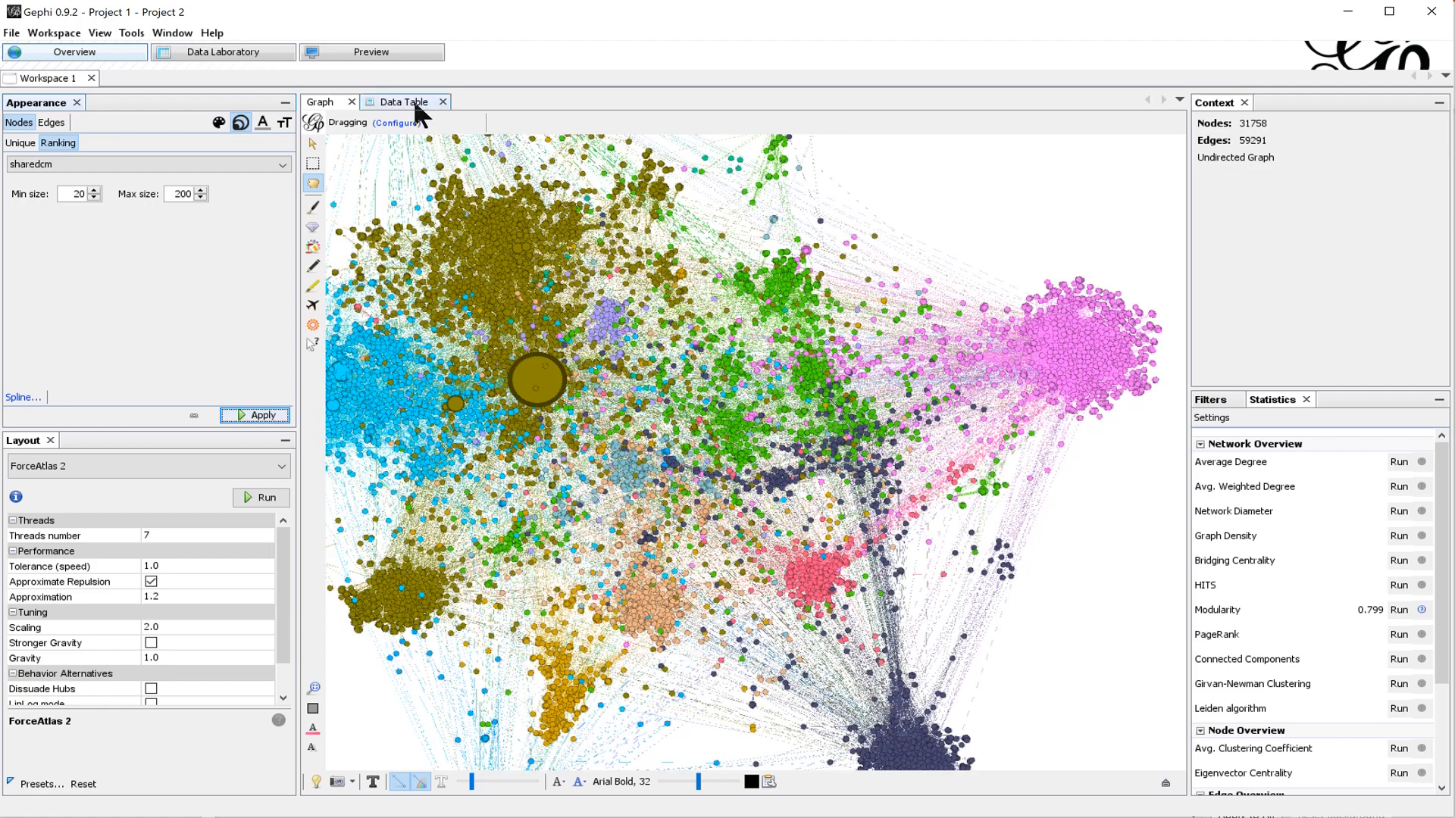
# Step: Copy the matchnum data into the Label column of the node table and widen that column enough to read its values
pyautogui.click(413, 102)
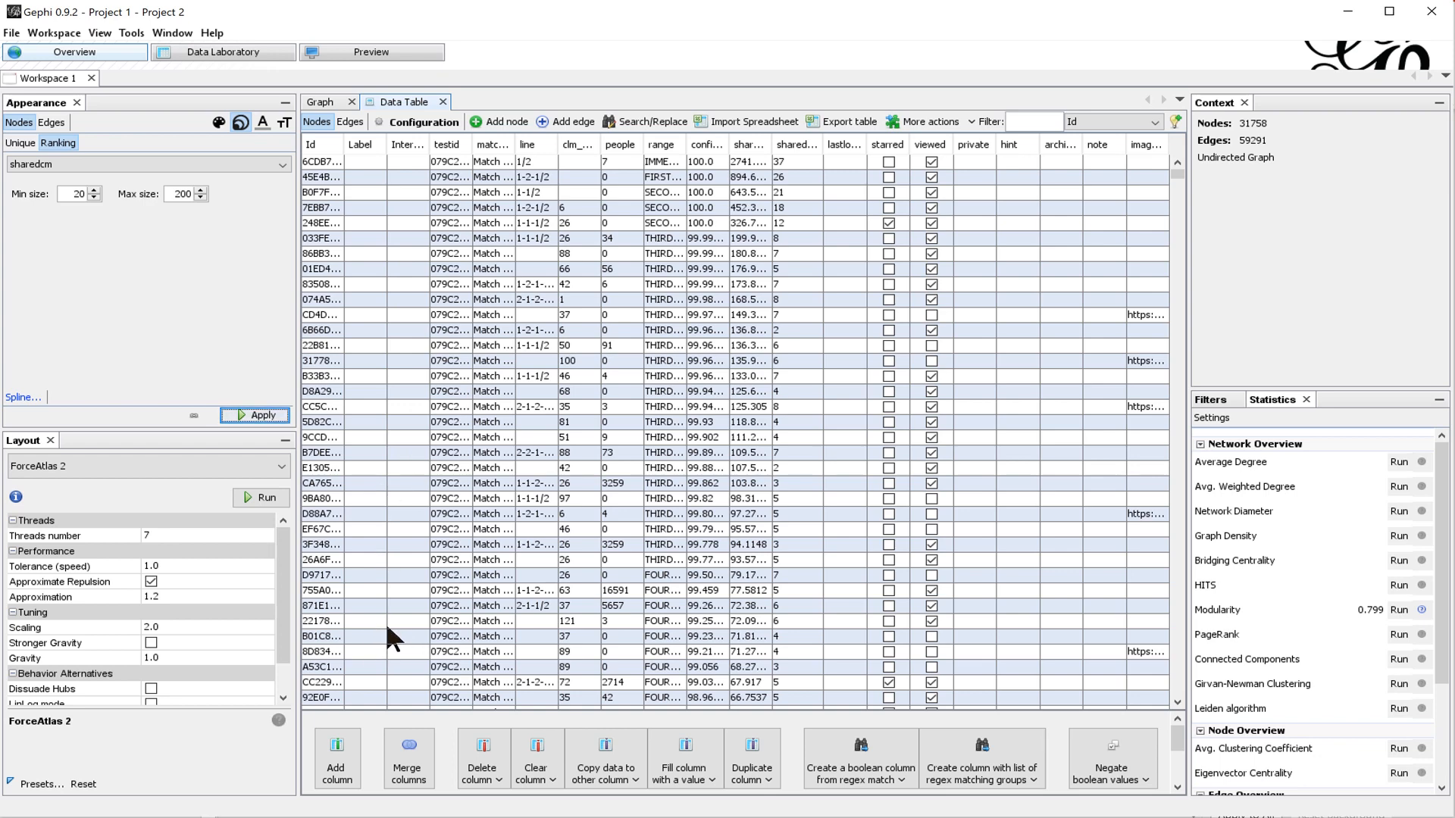
pyautogui.click(612, 765)
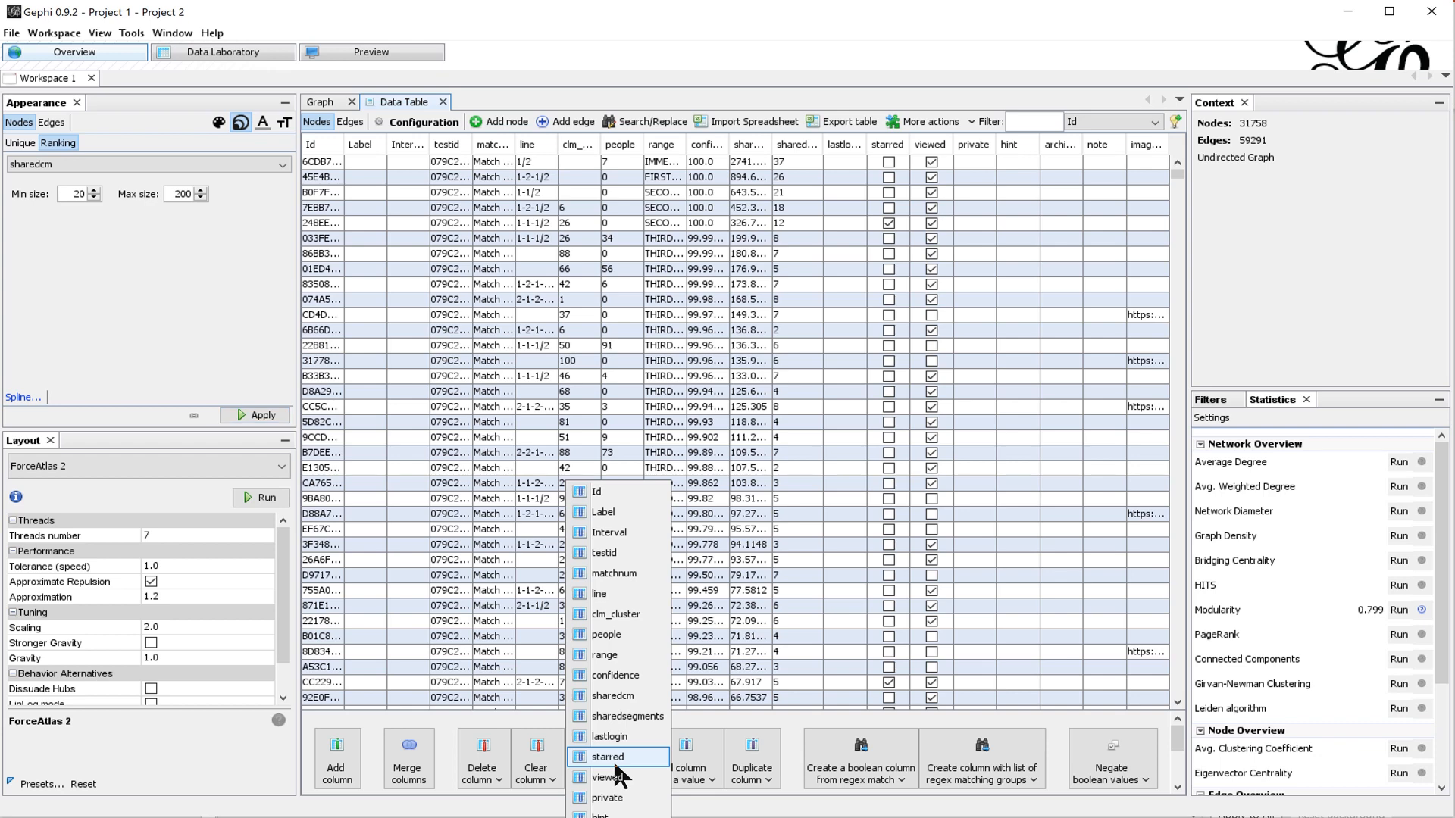
pyautogui.click(620, 575)
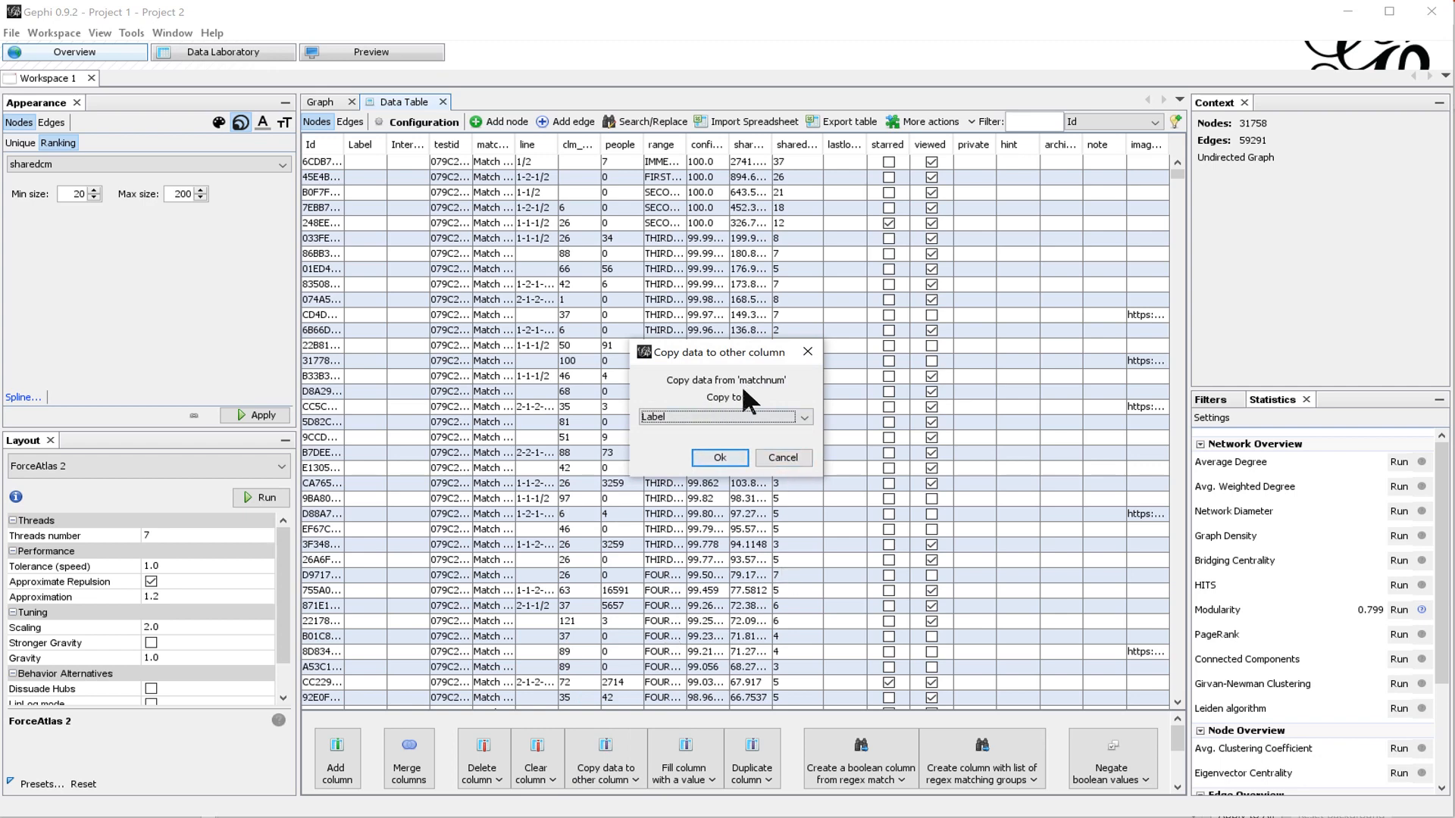
pyautogui.click(729, 460)
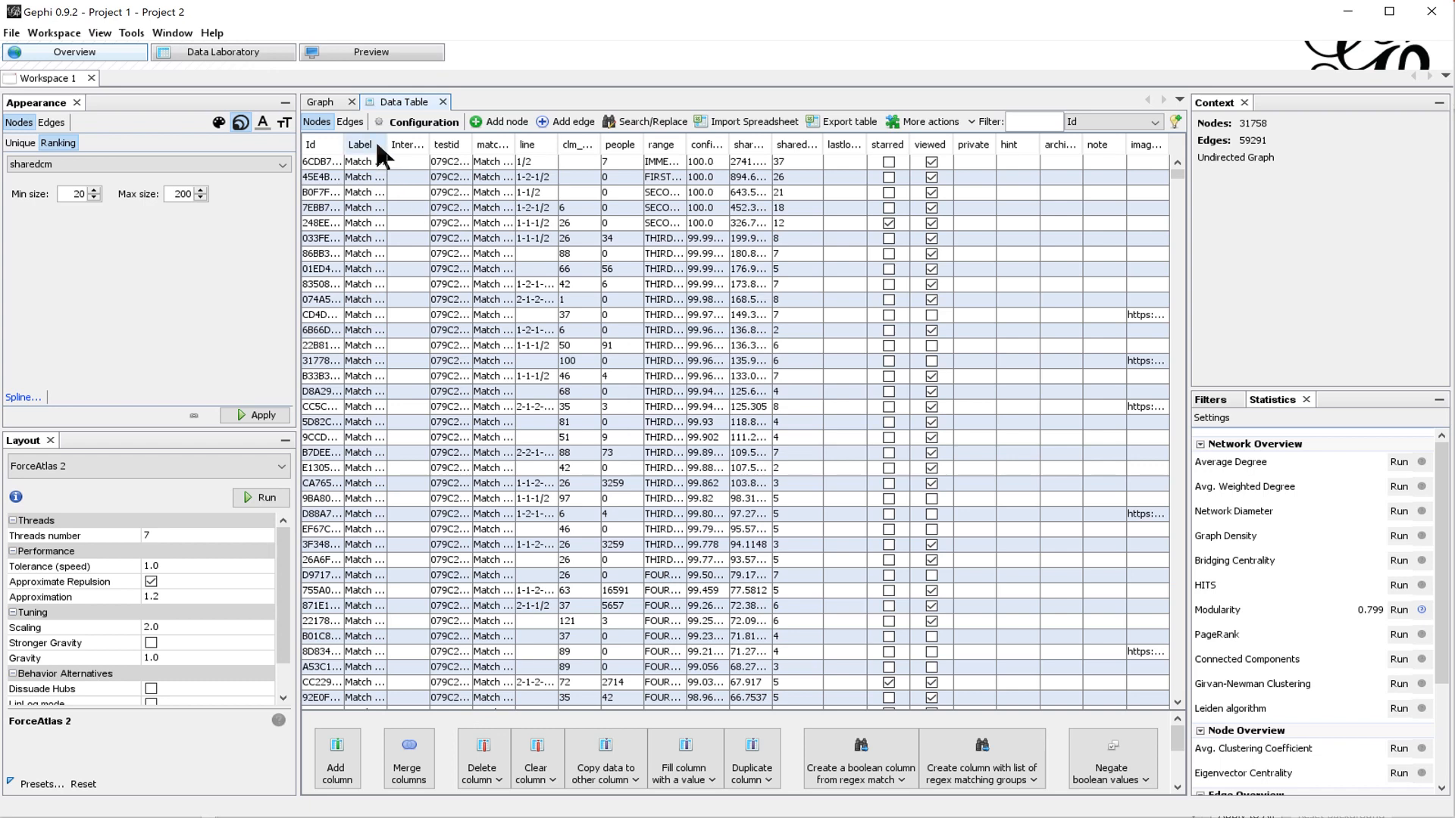
pyautogui.moveTo(386, 144); pyautogui.dragTo(474, 144)
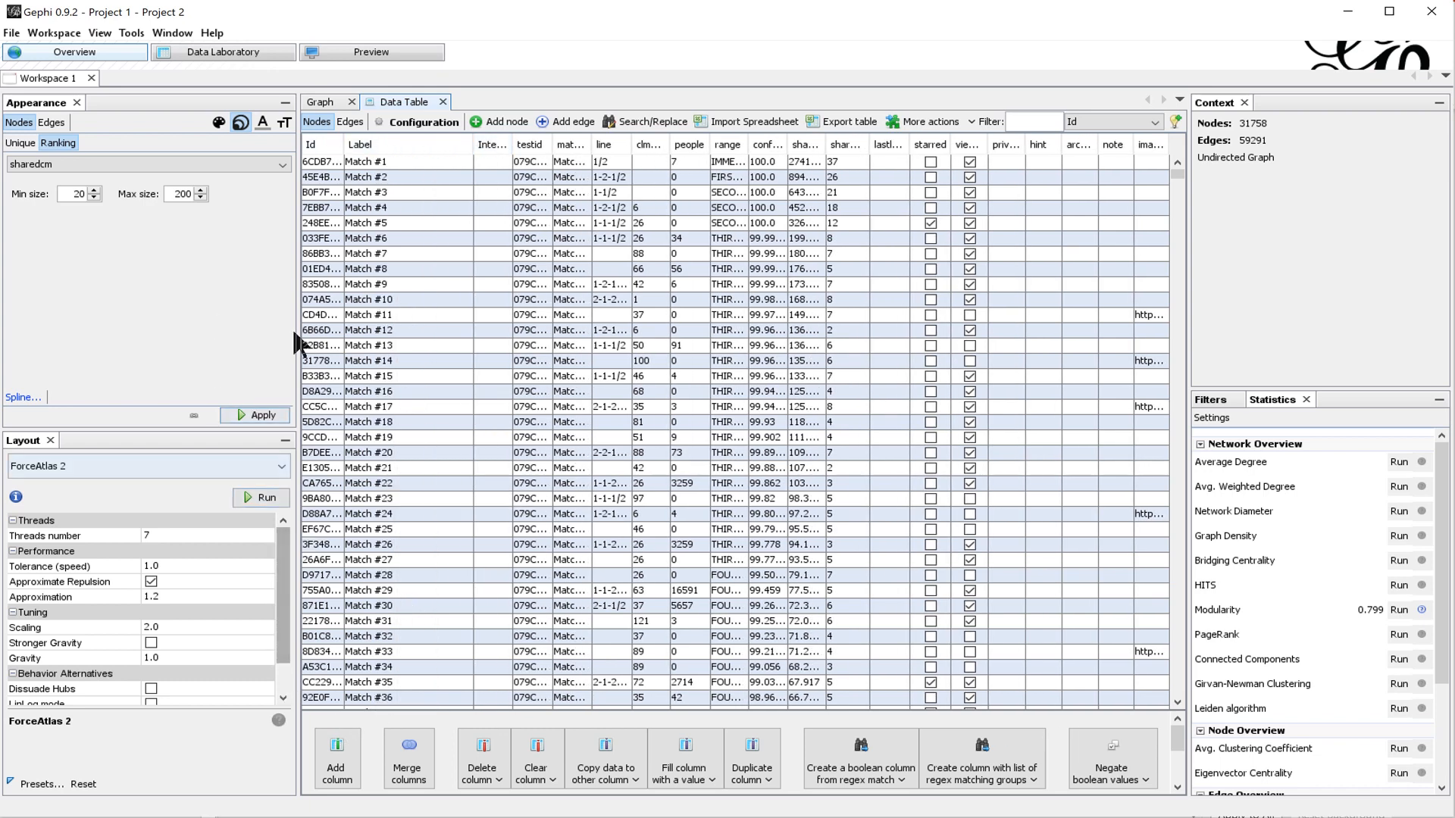
# Step: Turn on node labels in the graph and set their sizing mode to Node size
pyautogui.click(318, 102)
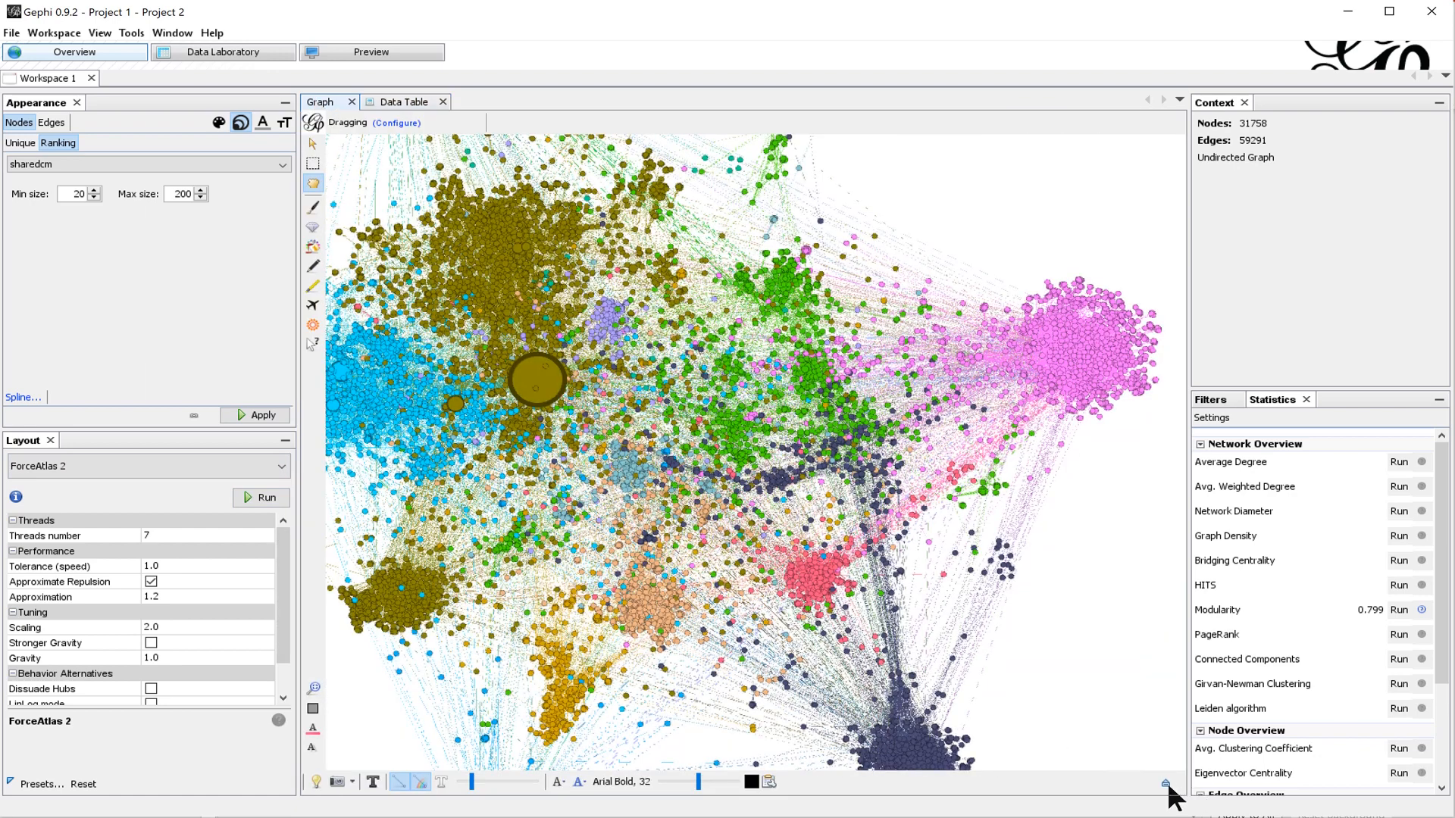
pyautogui.click(1165, 783)
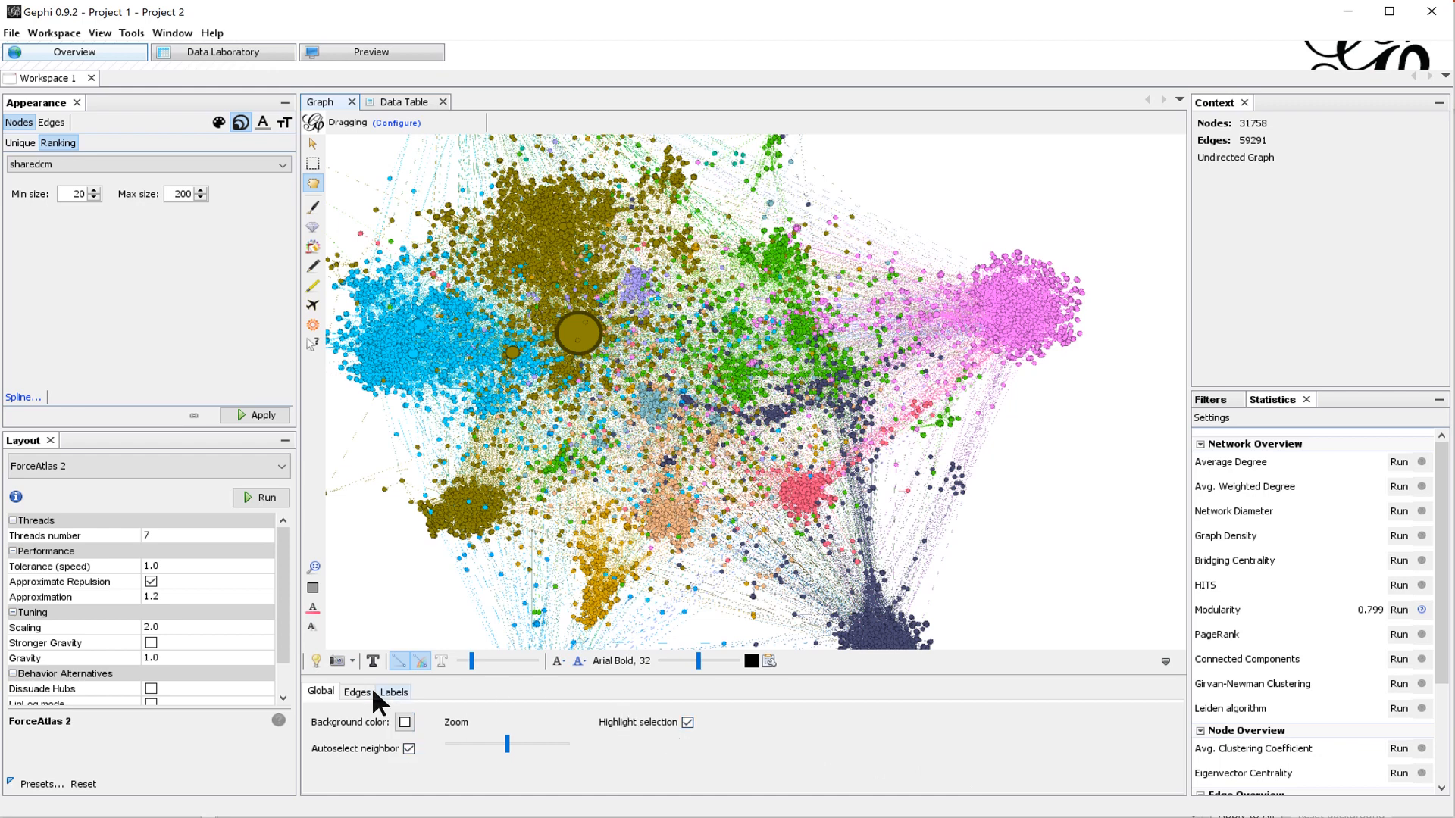
pyautogui.click(394, 693)
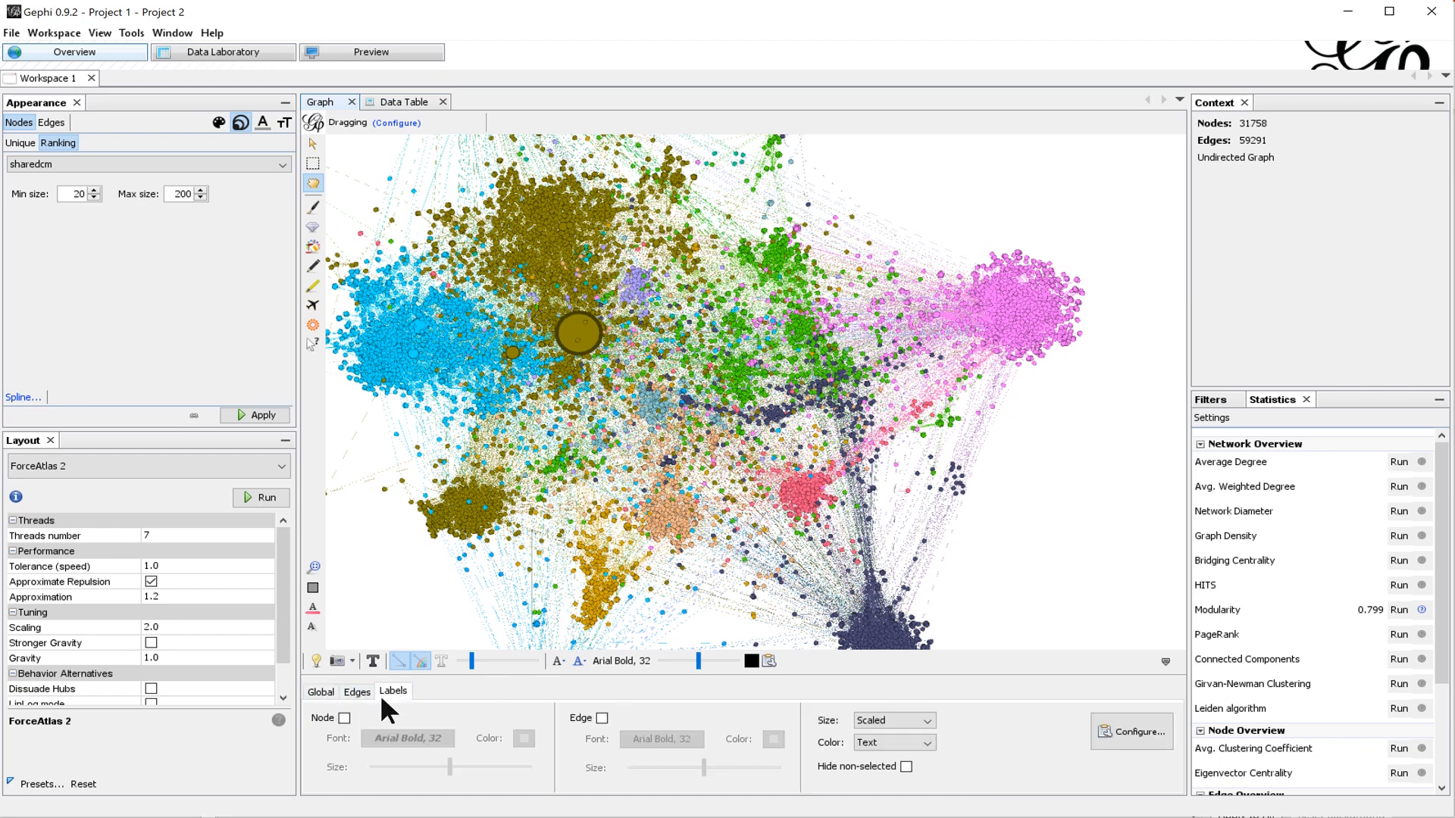
pyautogui.click(344, 718)
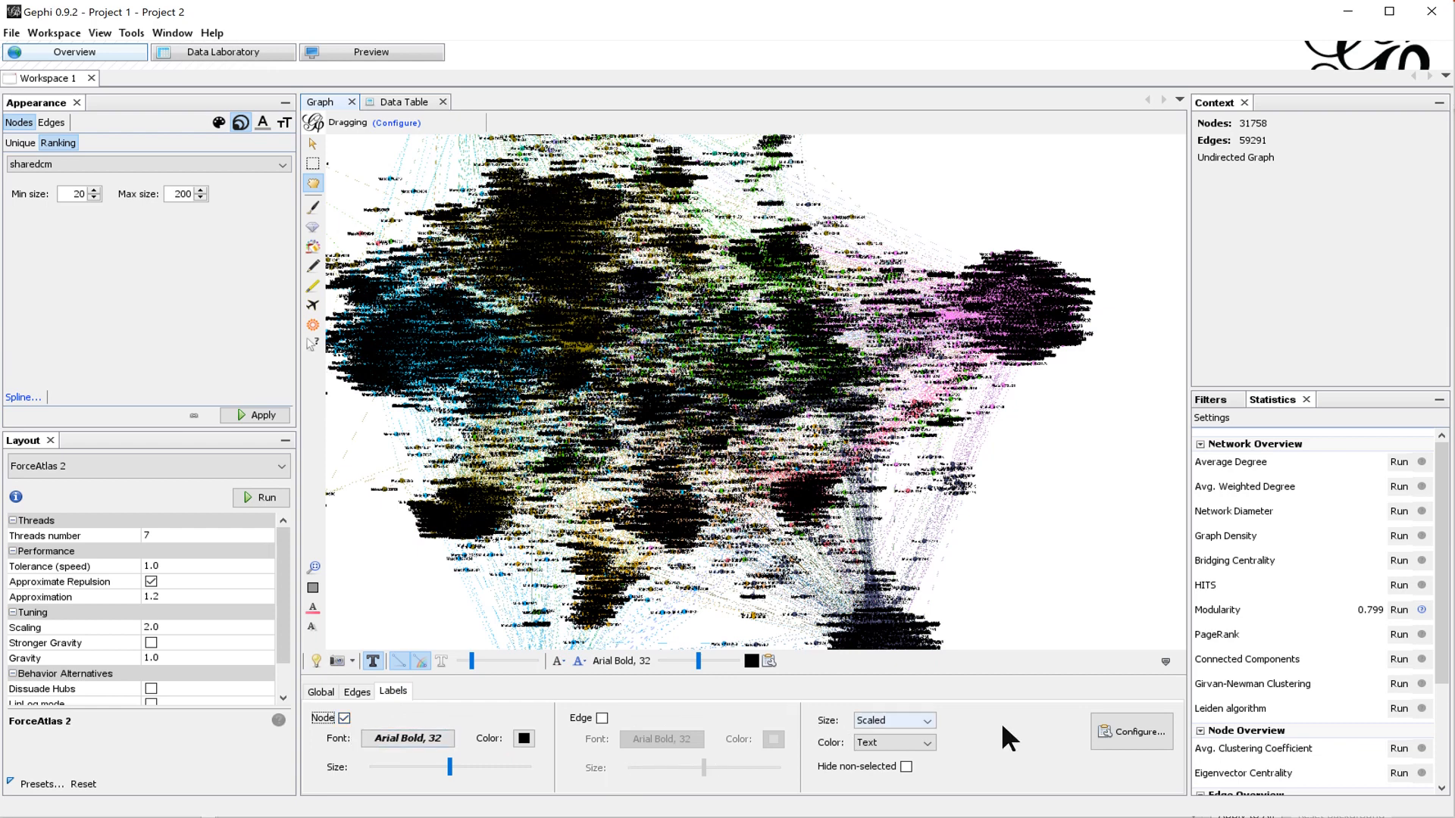
pyautogui.click(926, 718)
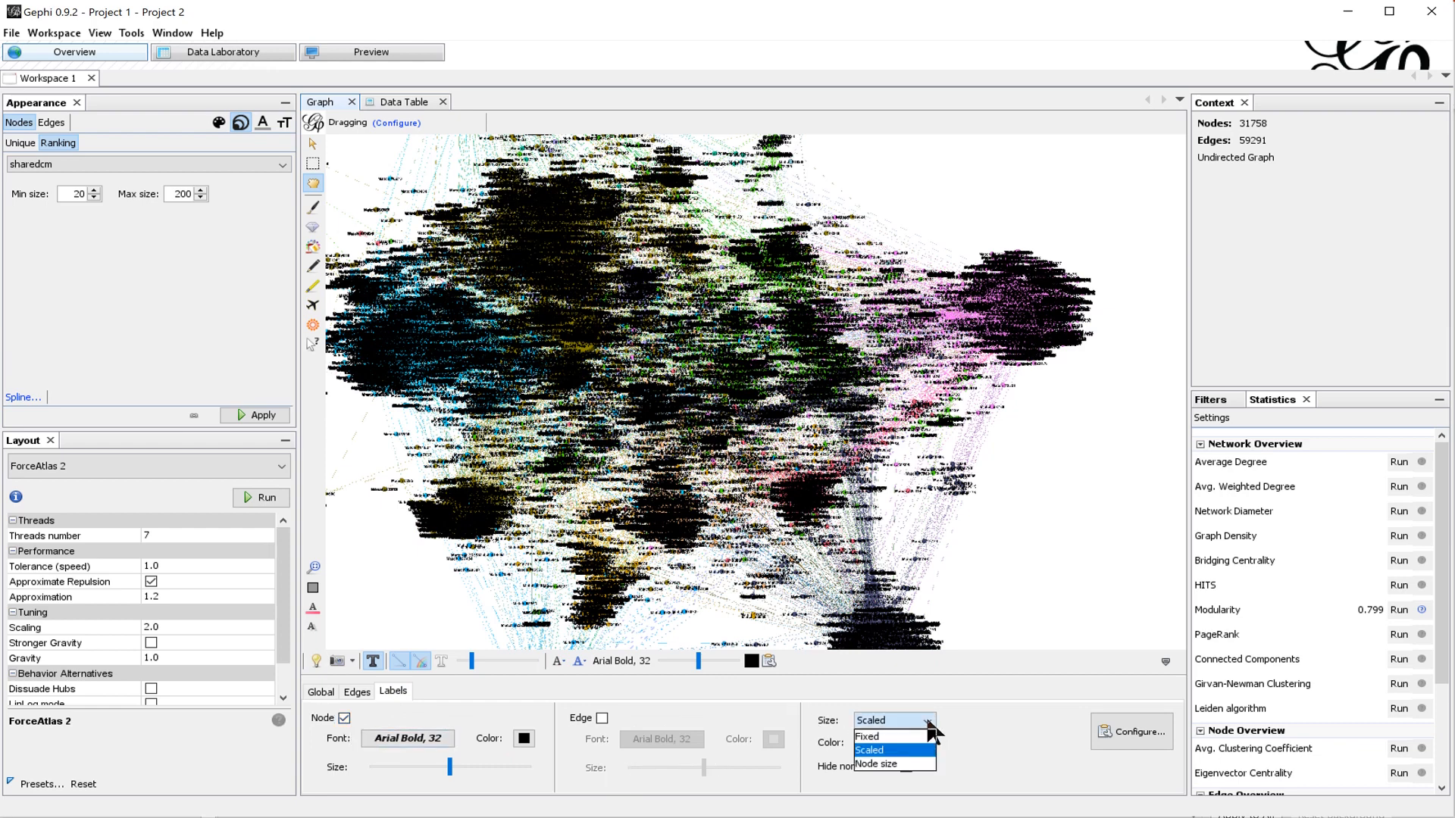
pyautogui.click(905, 765)
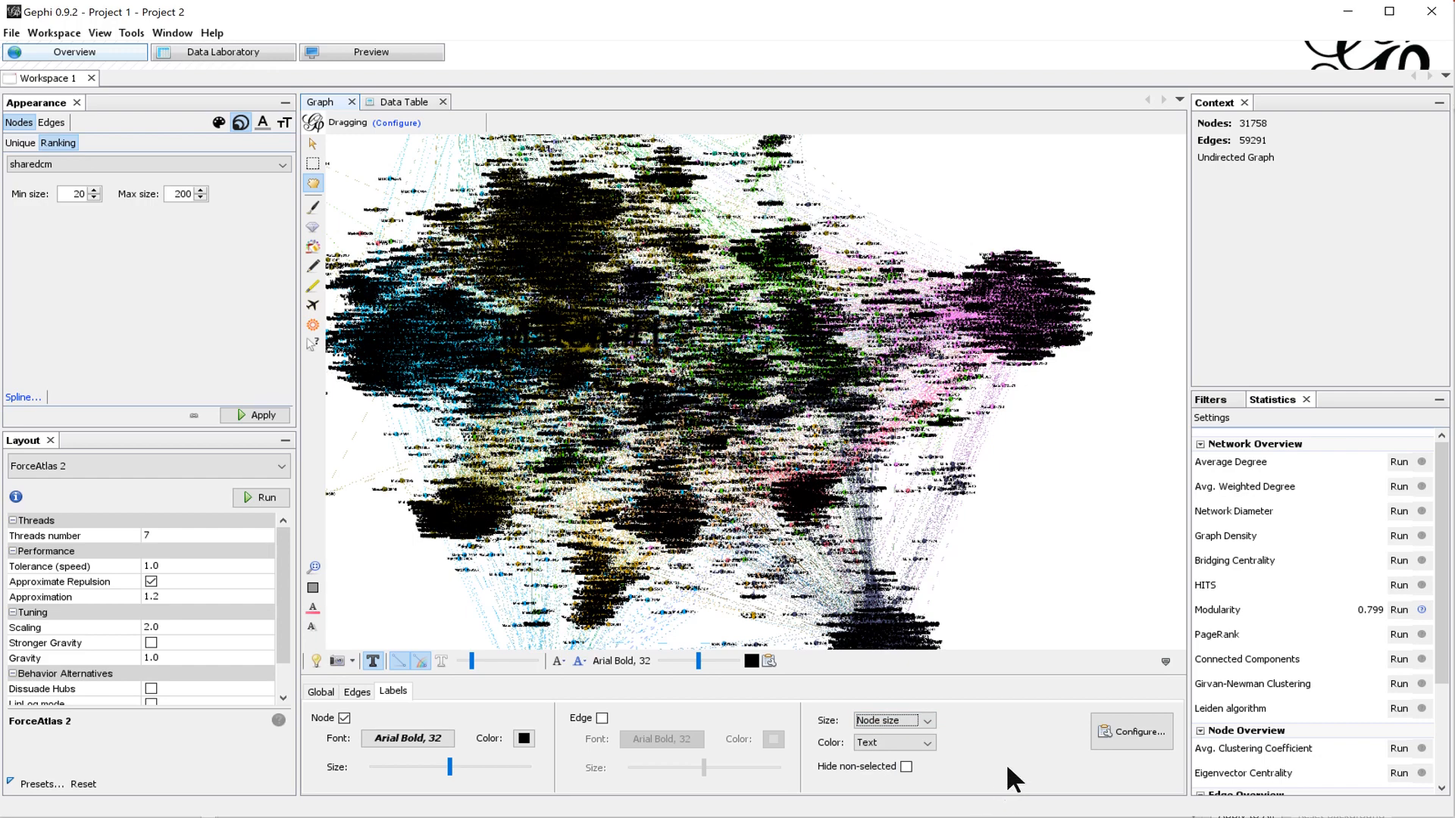
pyautogui.click(1163, 662)
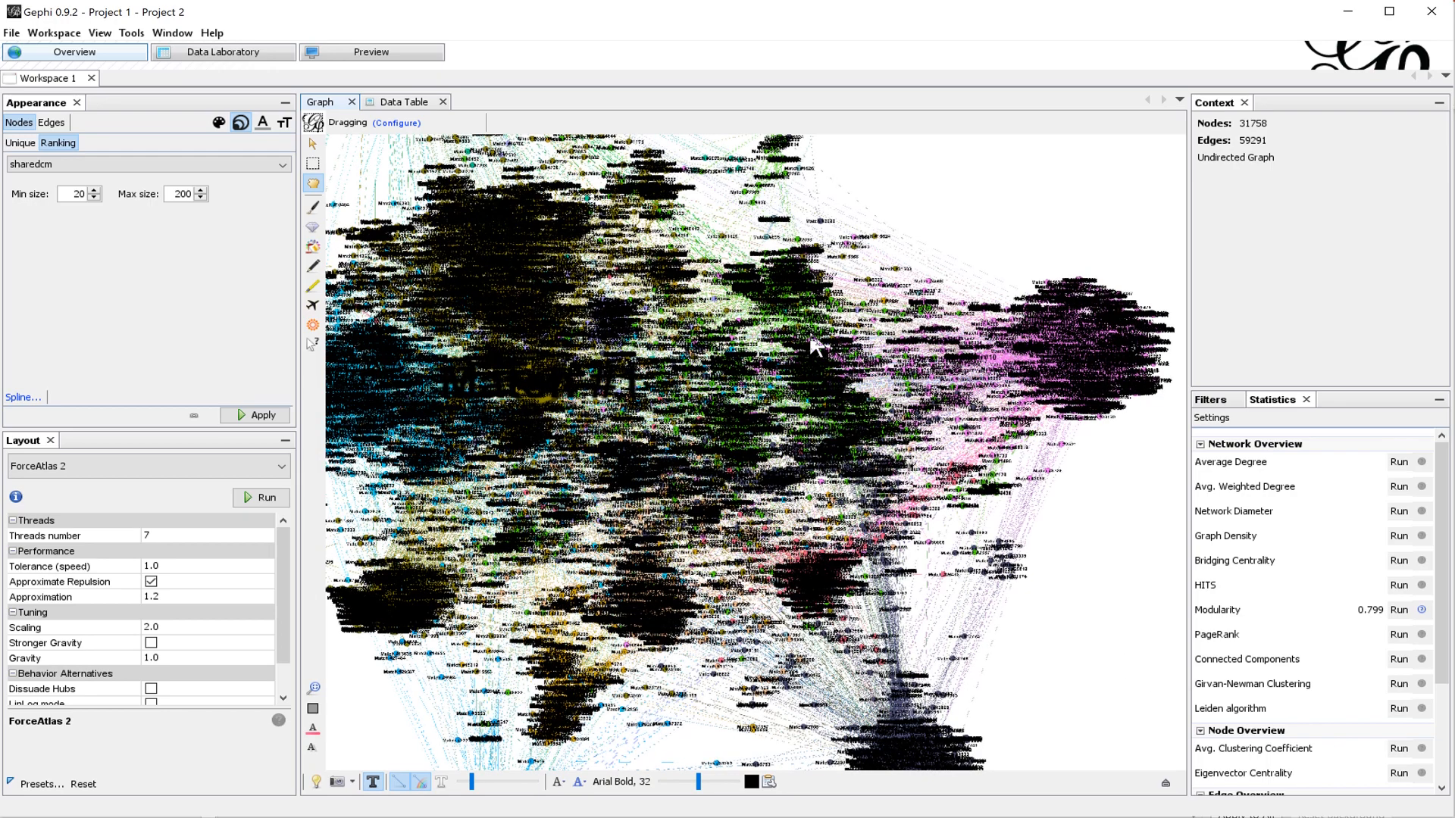
# Step: Examine the match labels around the green and pink clusters and in the graph as a whole
pyautogui.scroll(3, 814, 347)
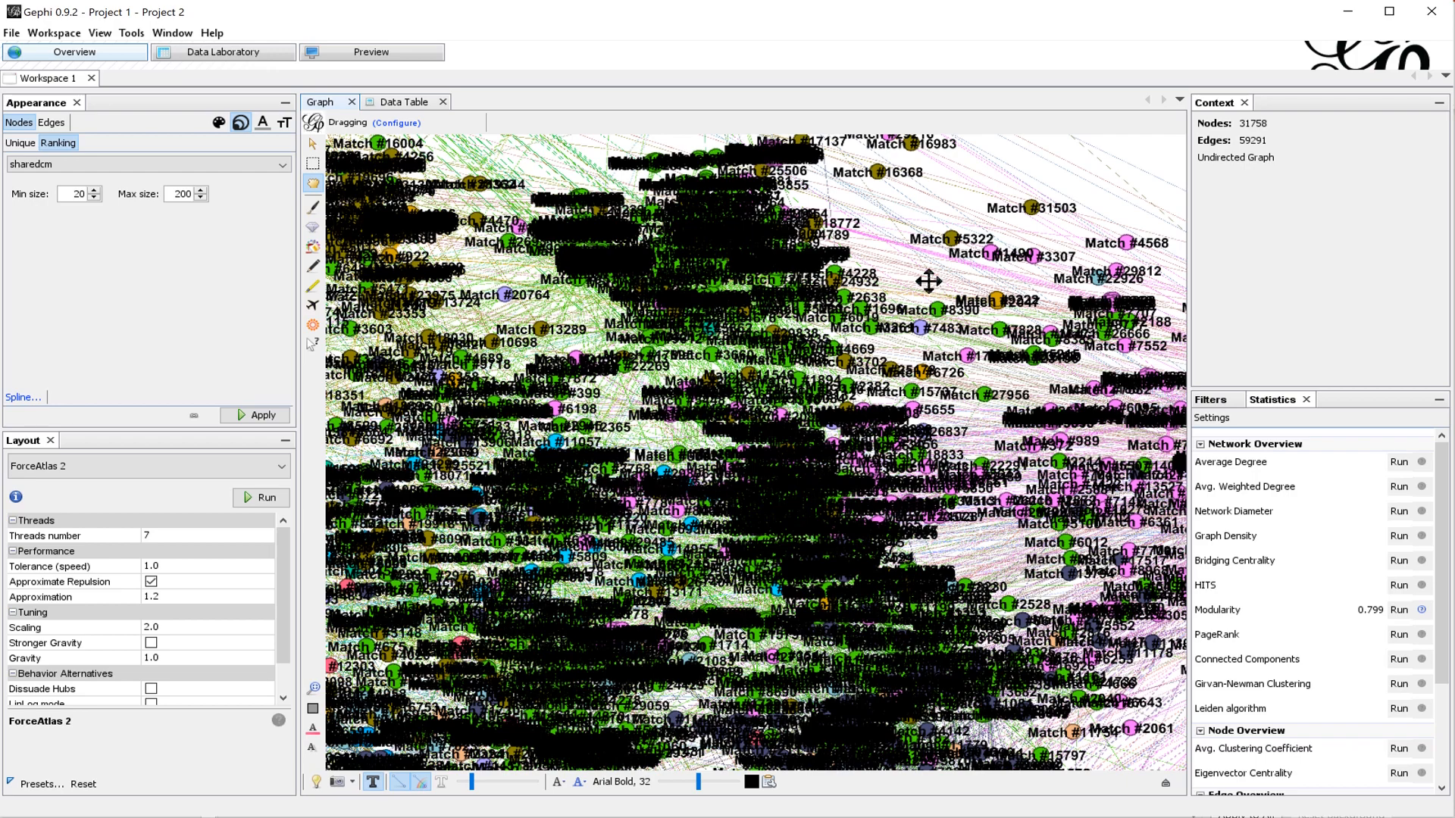
pyautogui.moveTo(925, 283); pyautogui.dragTo(857, 359)
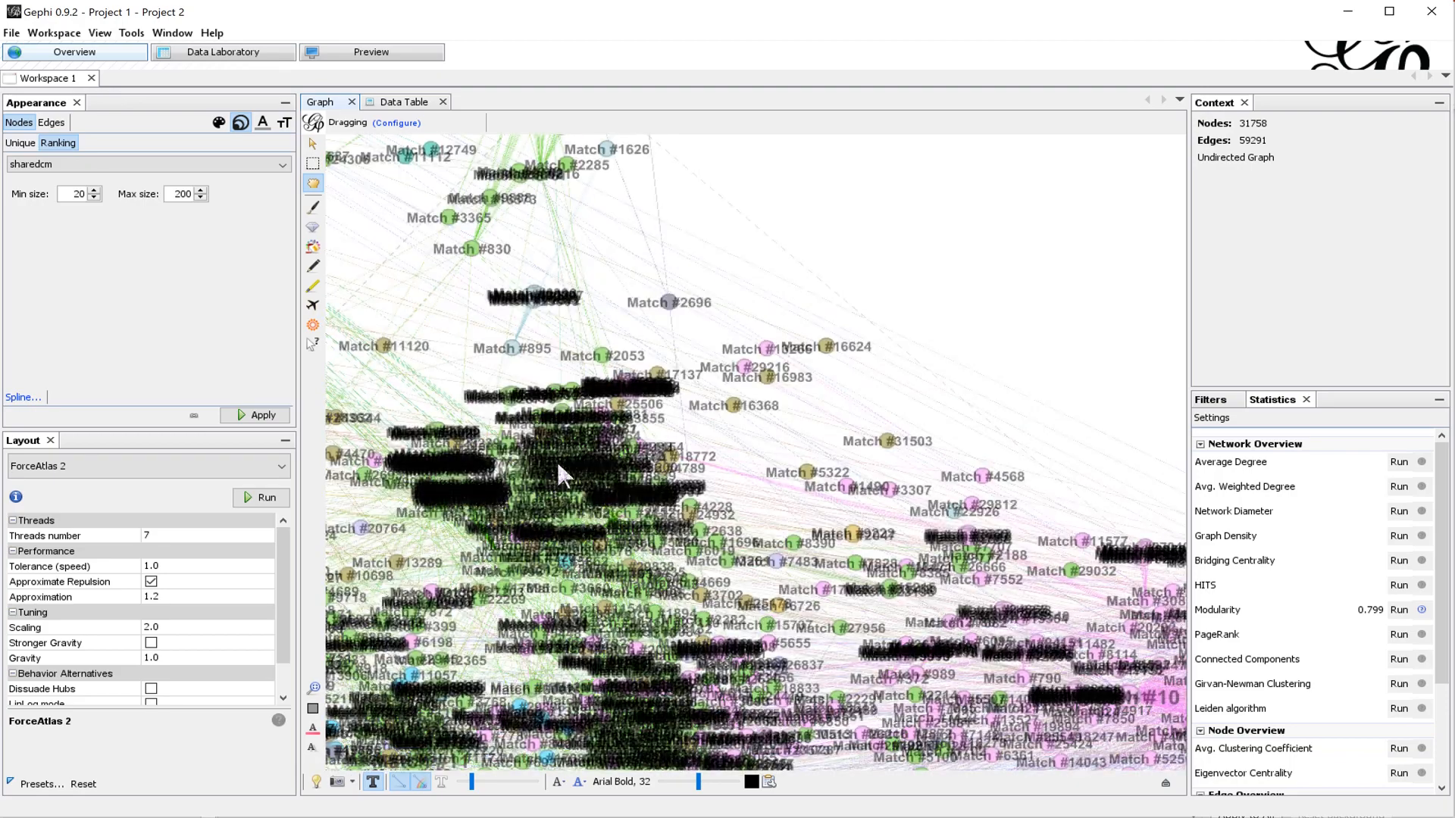
pyautogui.scroll(-2, 539, 296)
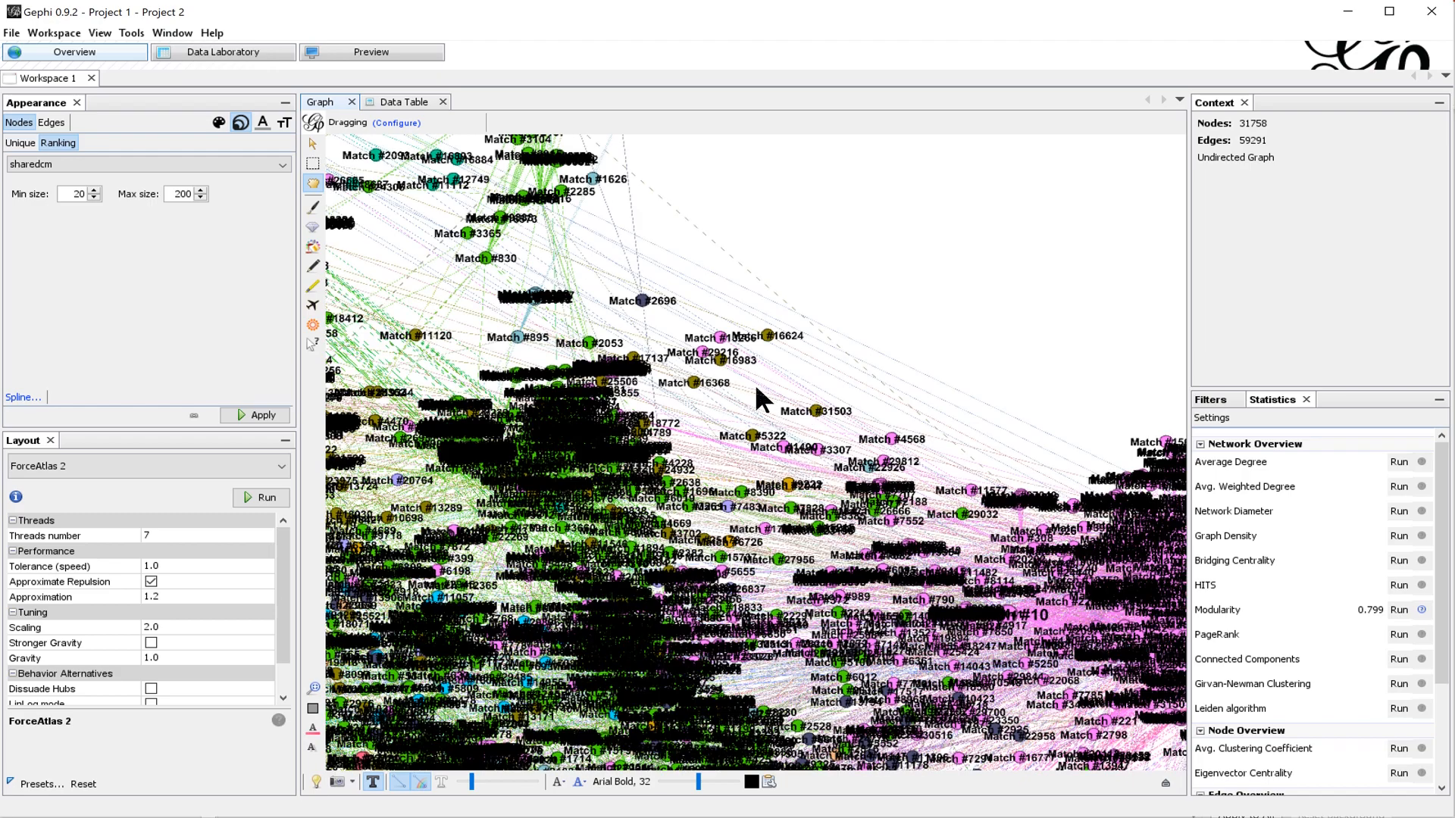
pyautogui.moveTo(991, 466); pyautogui.dragTo(905, 428)
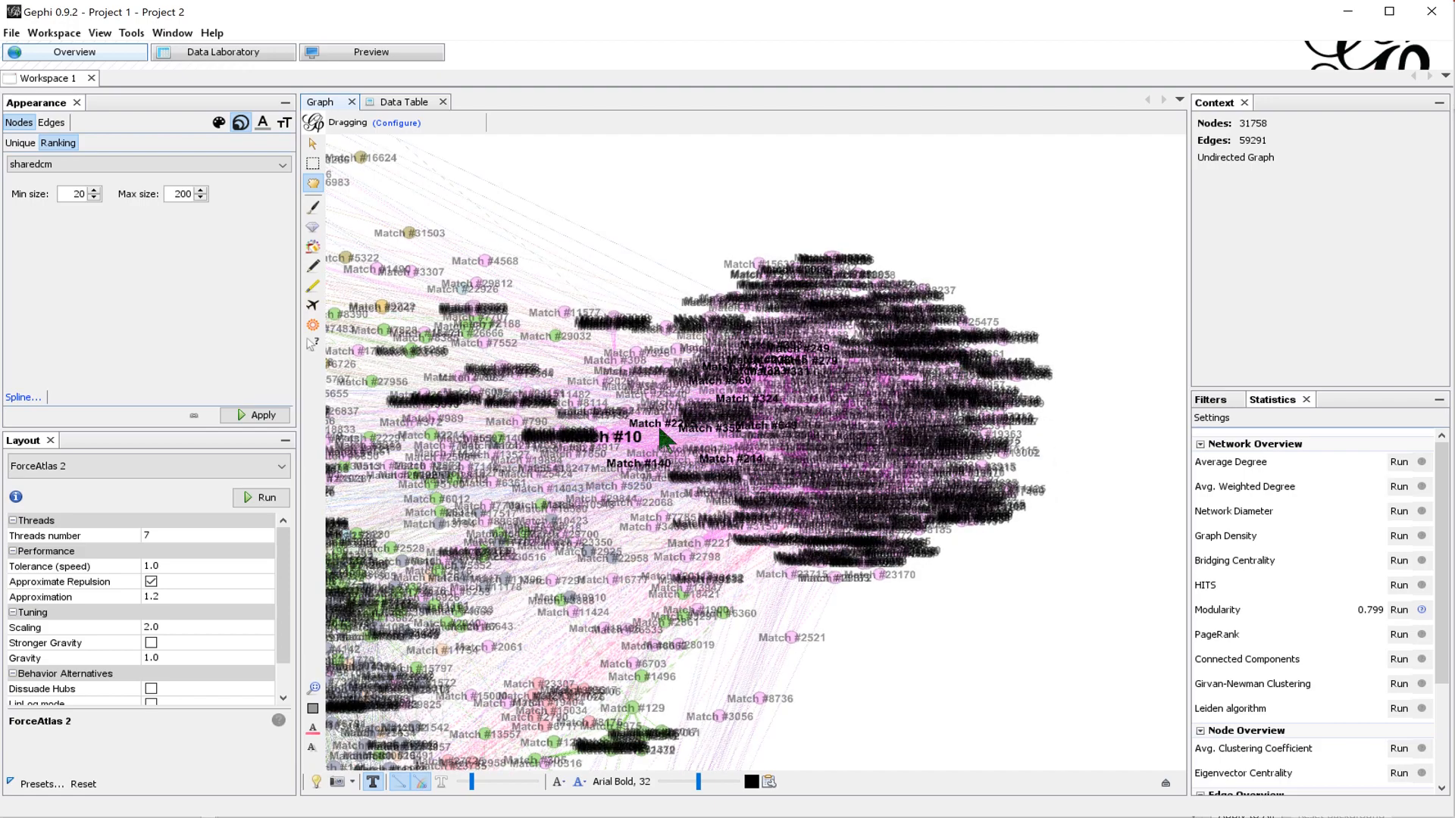
pyautogui.scroll(-5, 597, 479)
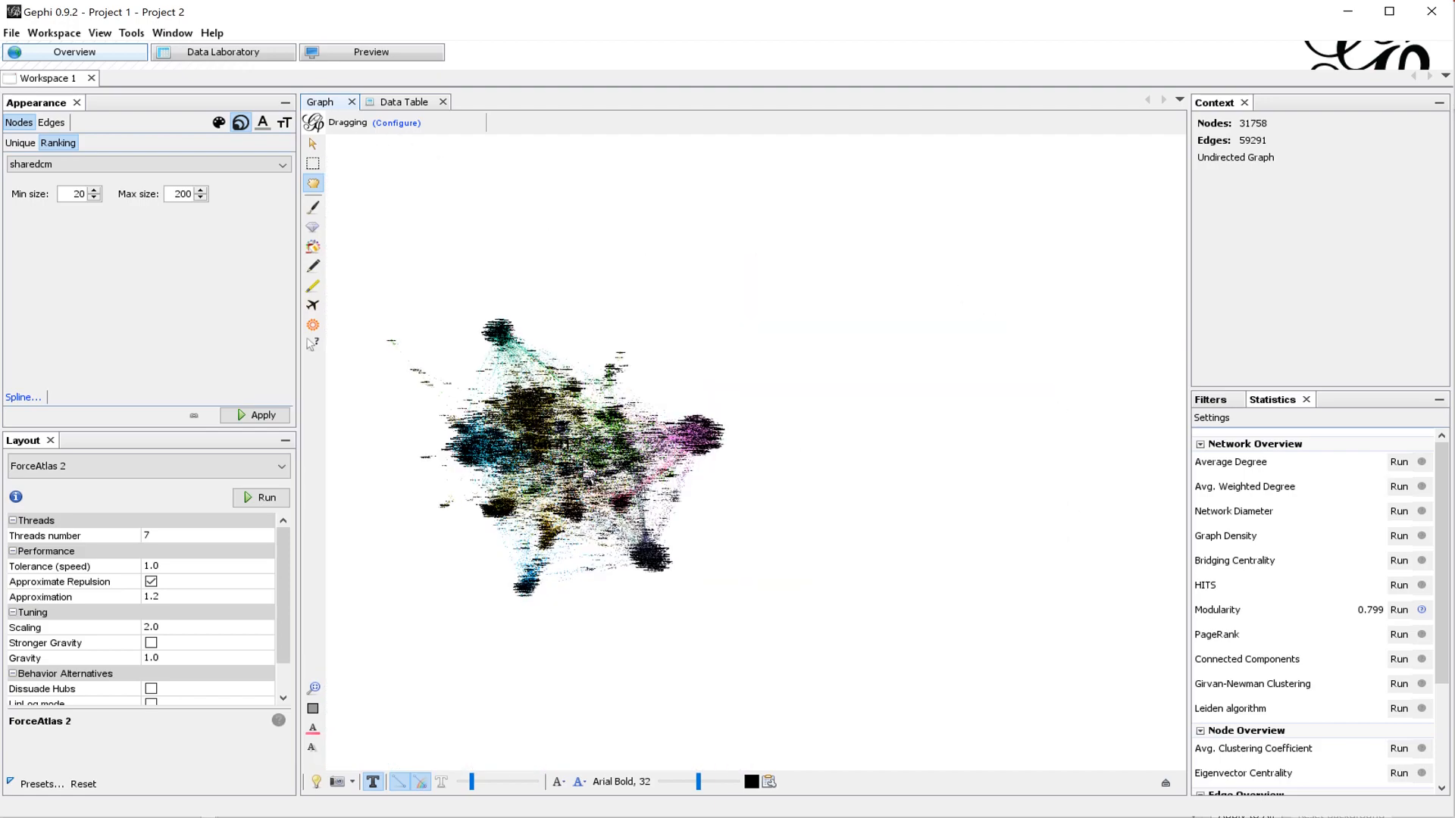
pyautogui.moveTo(596, 473); pyautogui.dragTo(633, 448)
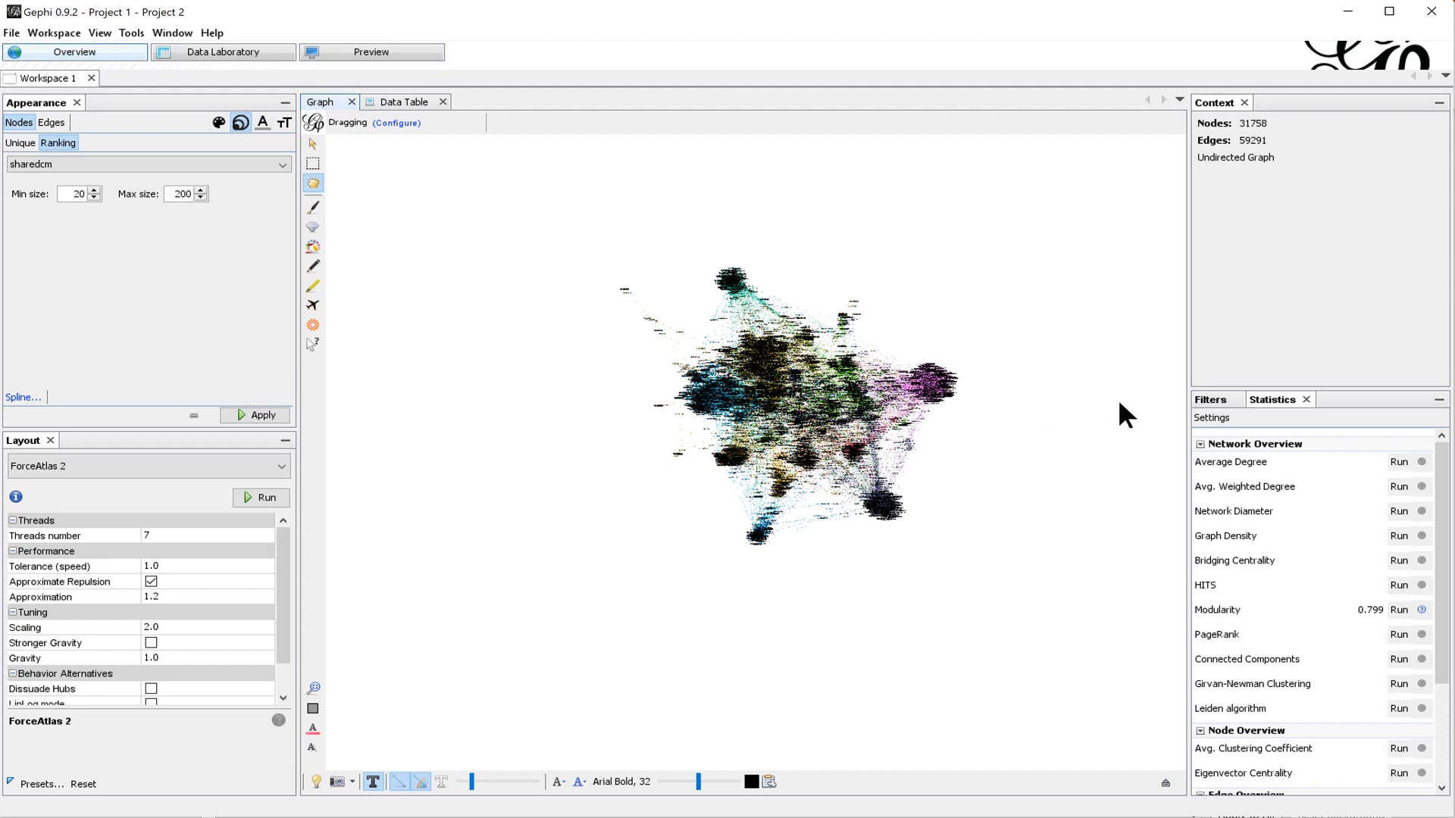
# Step: Filter the graph with an attribute Range filter on sharedcm, using a minimum of 20
pyautogui.click(1210, 400)
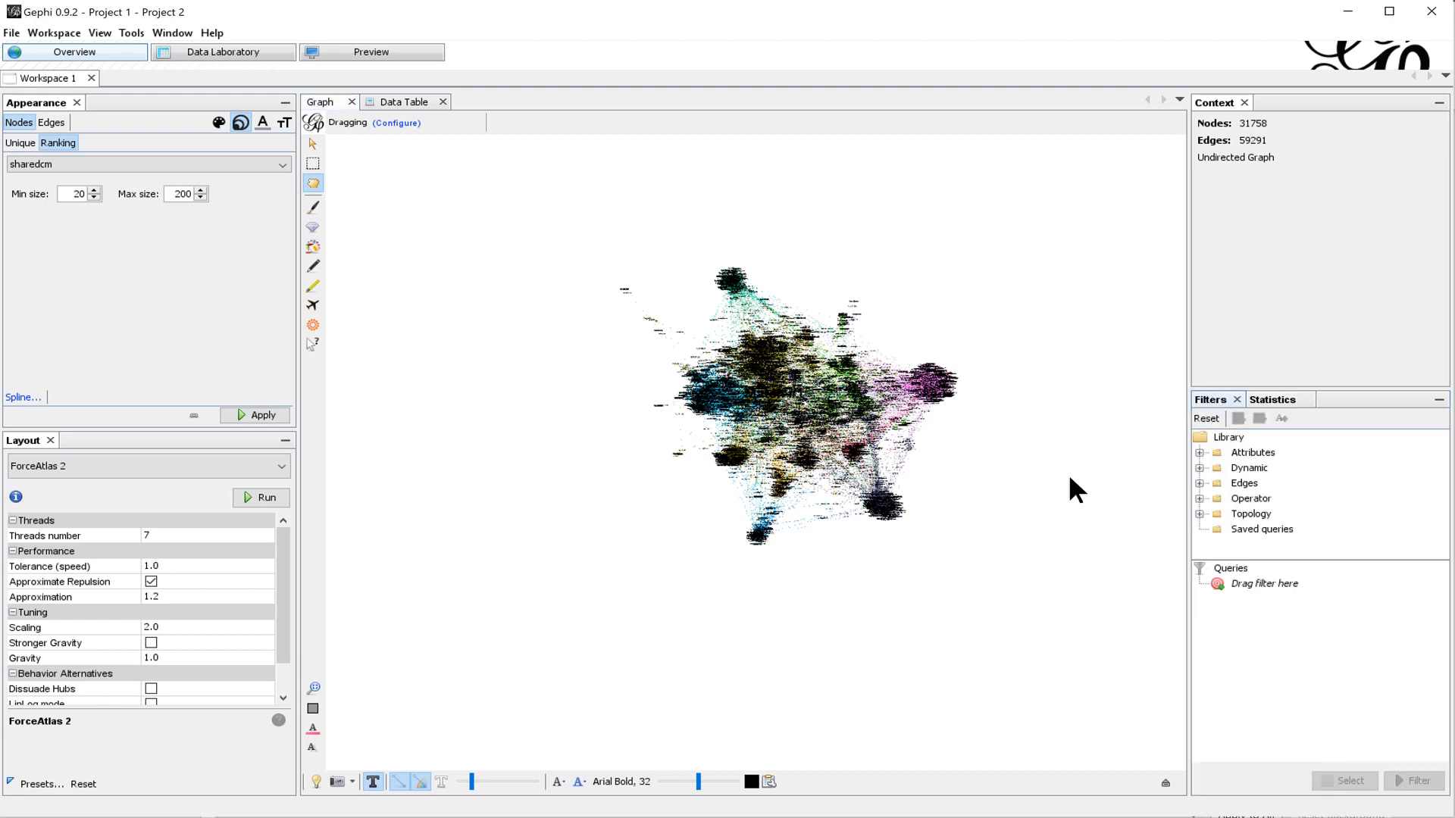
pyautogui.click(1199, 452)
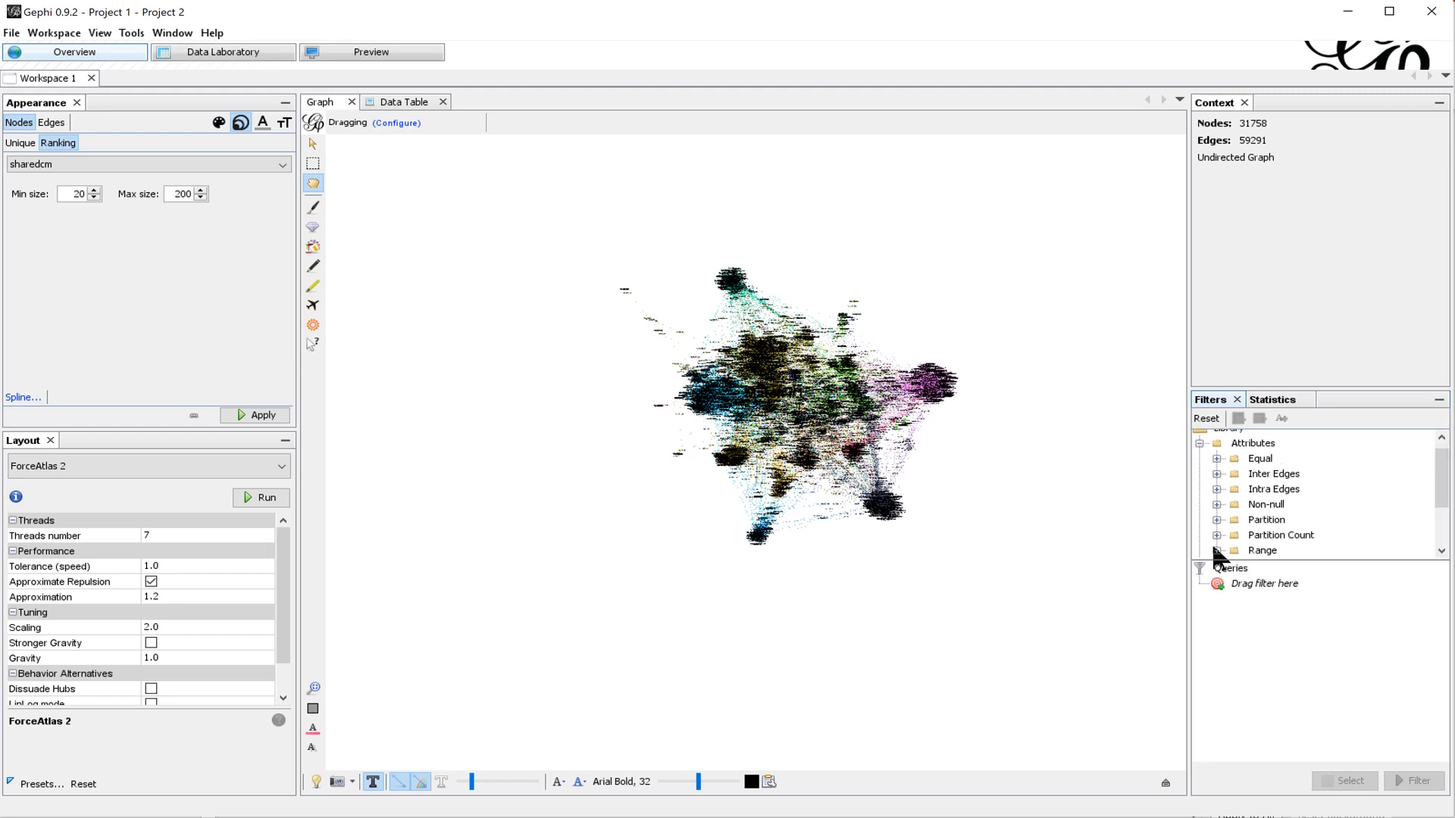
pyautogui.click(1217, 550)
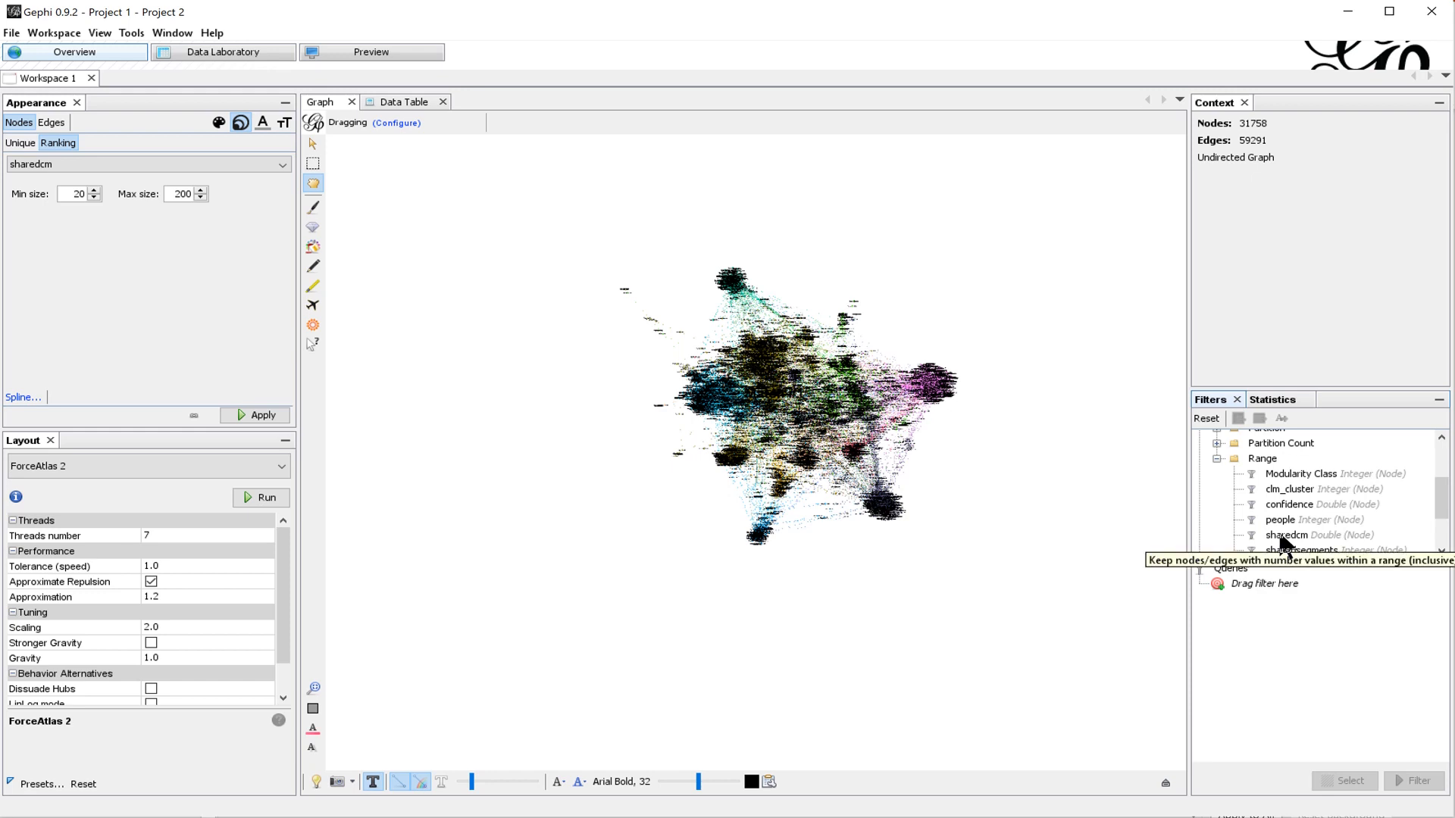
pyautogui.click(1282, 535)
pyautogui.moveTo(1284, 542); pyautogui.dragTo(1264, 593)
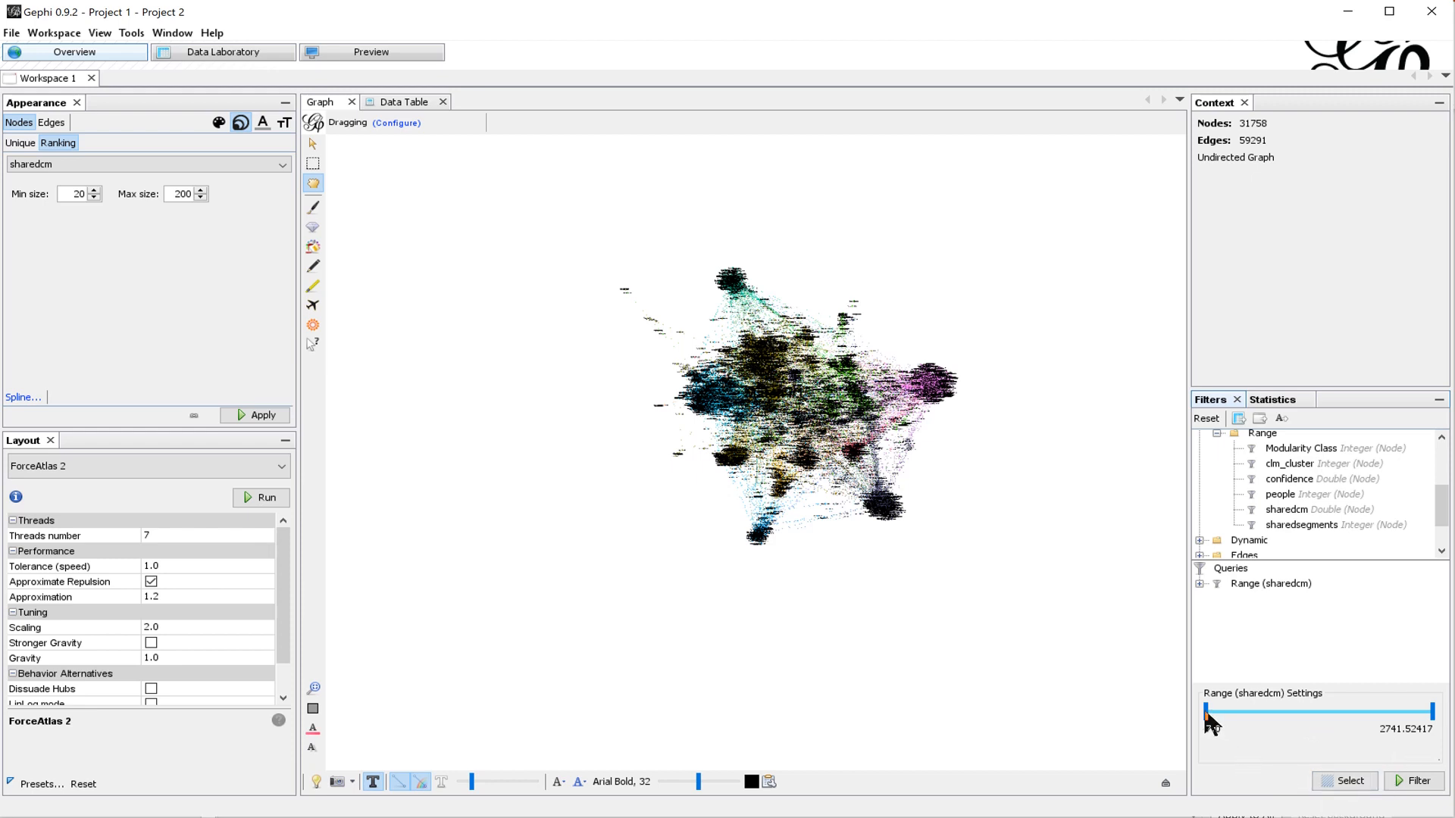
pyautogui.moveTo(1206, 714)
pyautogui.mouseDown()
pyautogui.moveTo(1233, 713)
pyautogui.moveTo(1213, 718)
pyautogui.mouseUp()
pyautogui.click(1214, 730)
pyautogui.press('Return')
pyautogui.click(1415, 782)
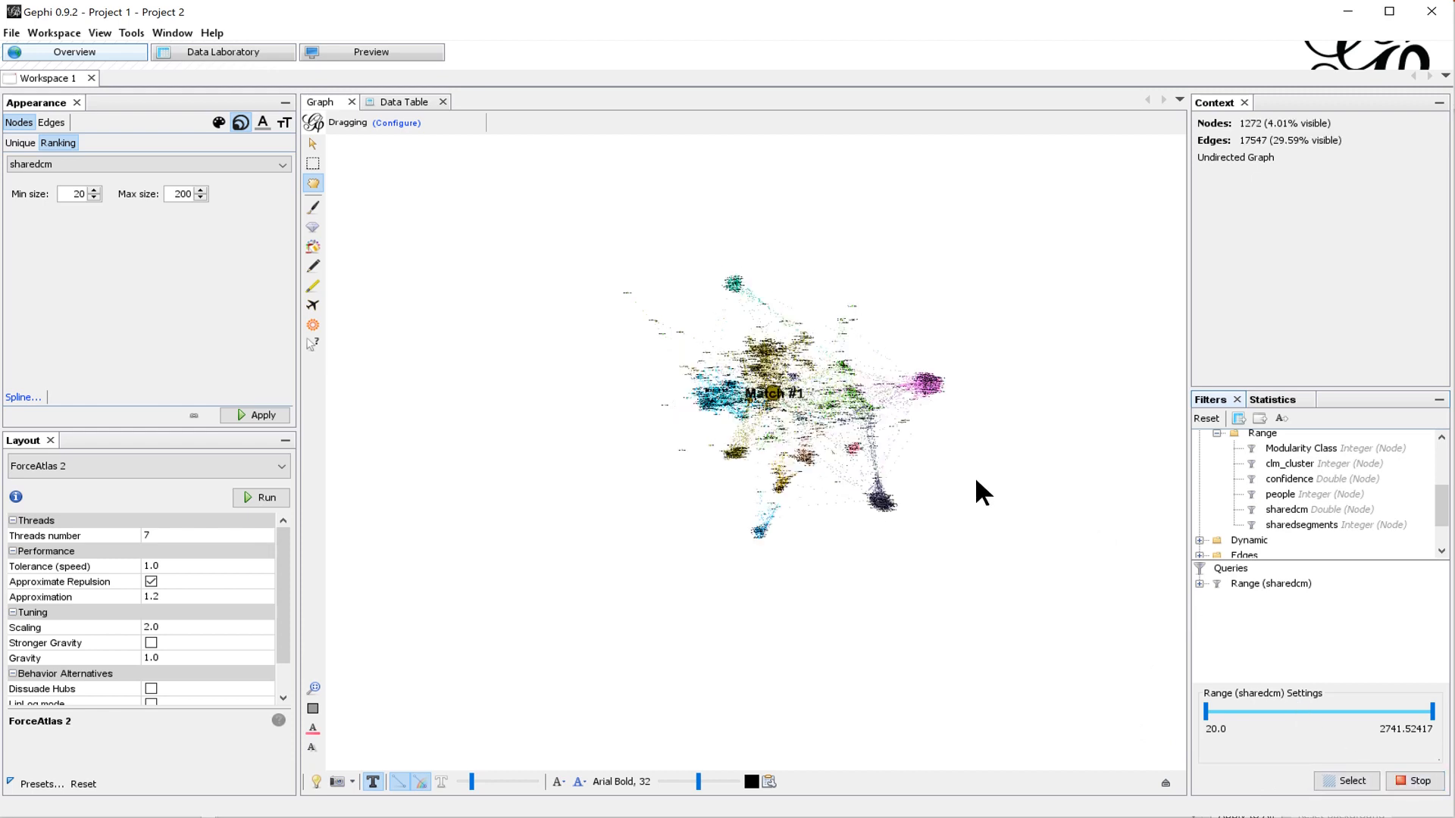
# Step: Examine the labeled matches in the filtered graph, focusing on the area between the green and pink clusters
pyautogui.moveTo(868, 423); pyautogui.dragTo(823, 415)
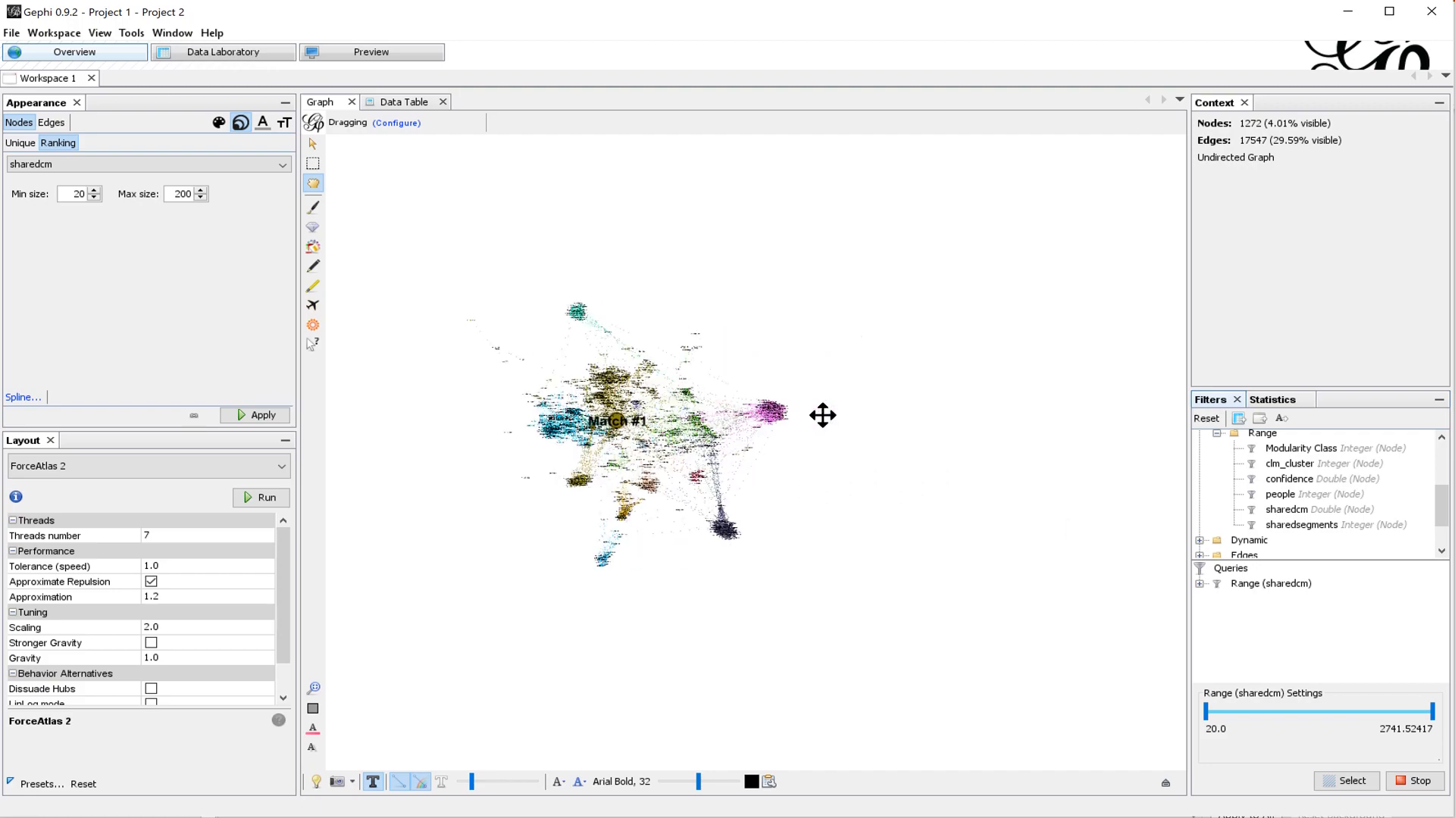
pyautogui.scroll(2, 680, 431)
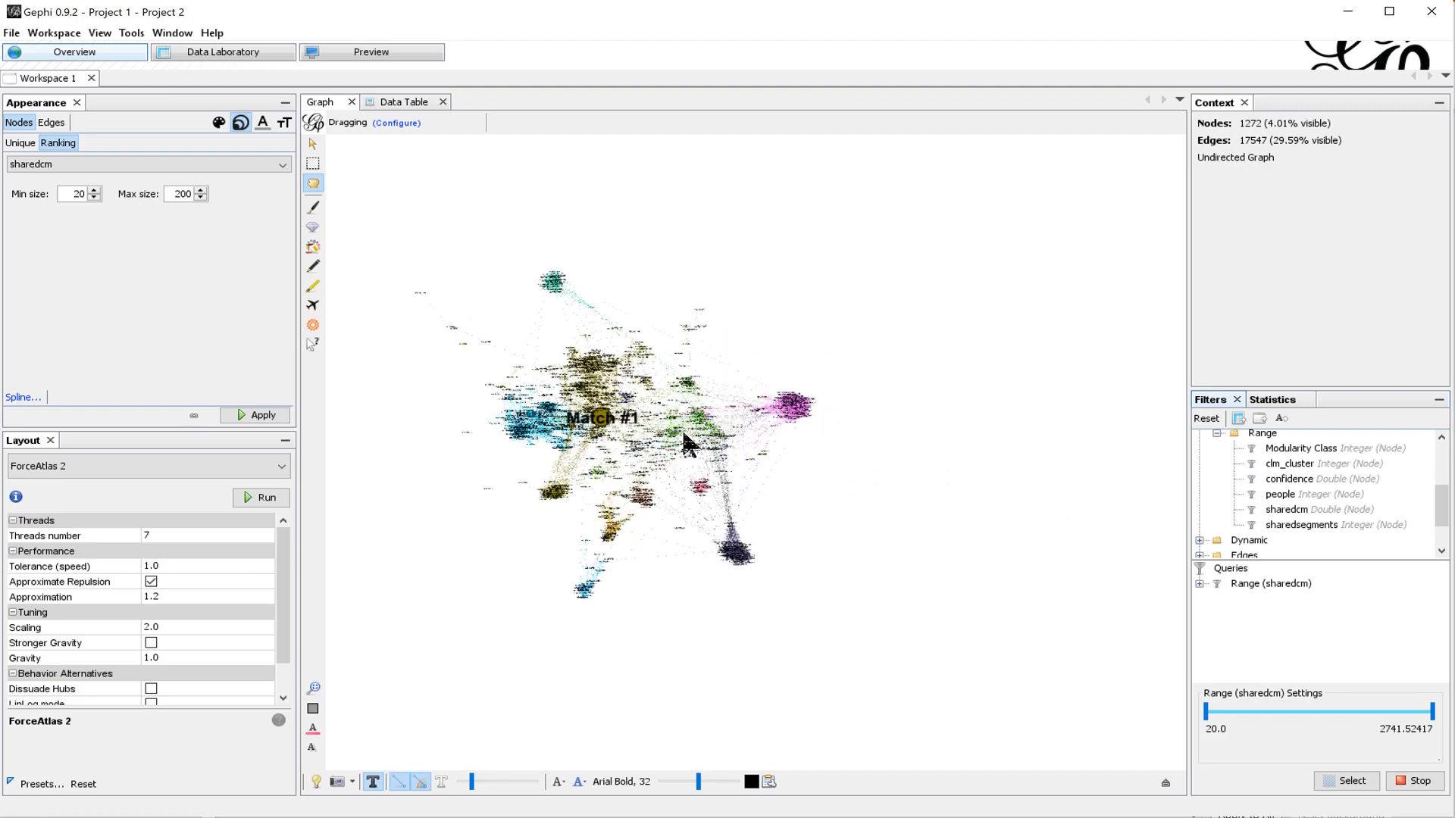
pyautogui.scroll(2, 682, 434)
pyautogui.scroll(4, 688, 441)
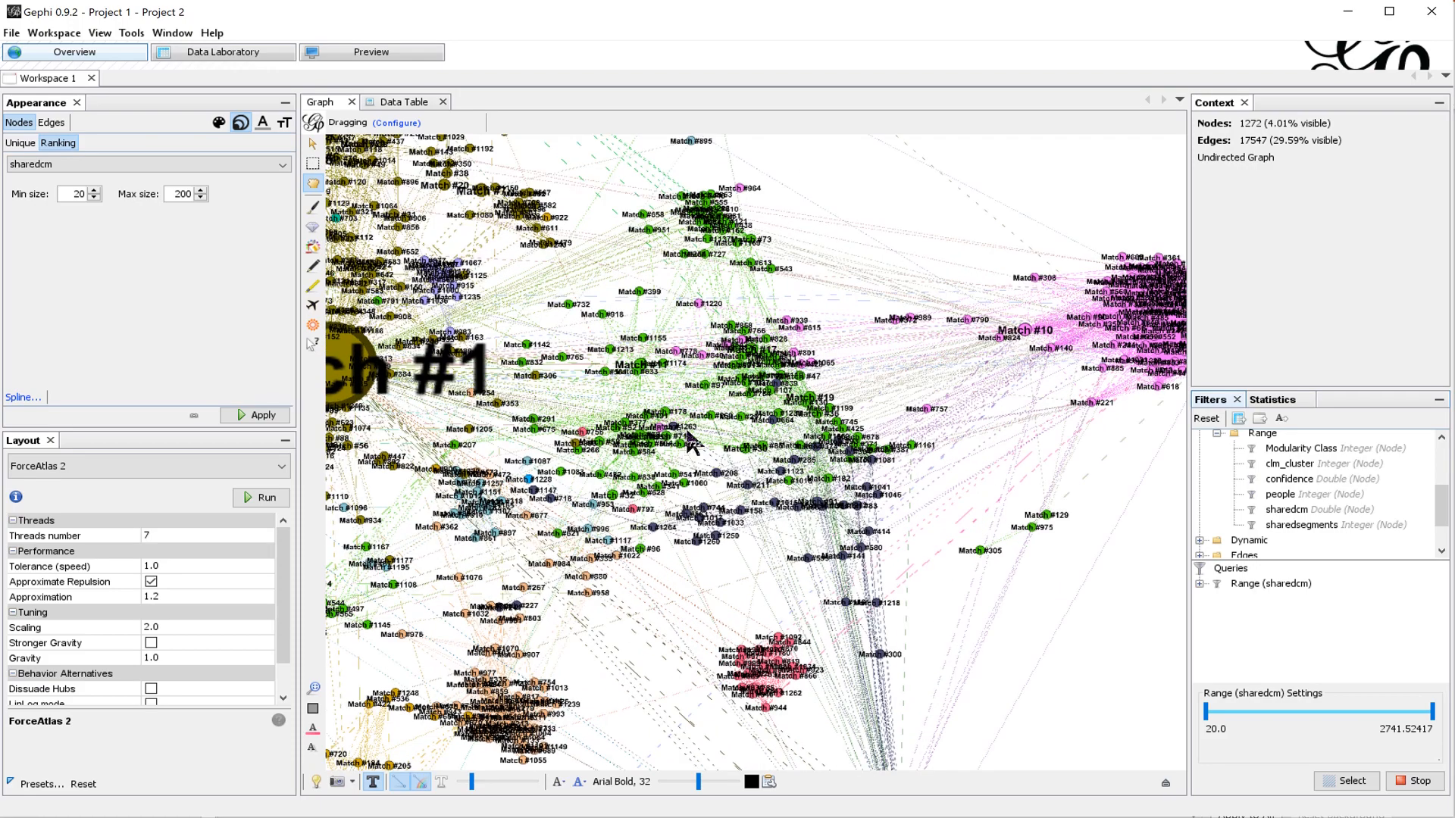
pyautogui.scroll(2, 687, 436)
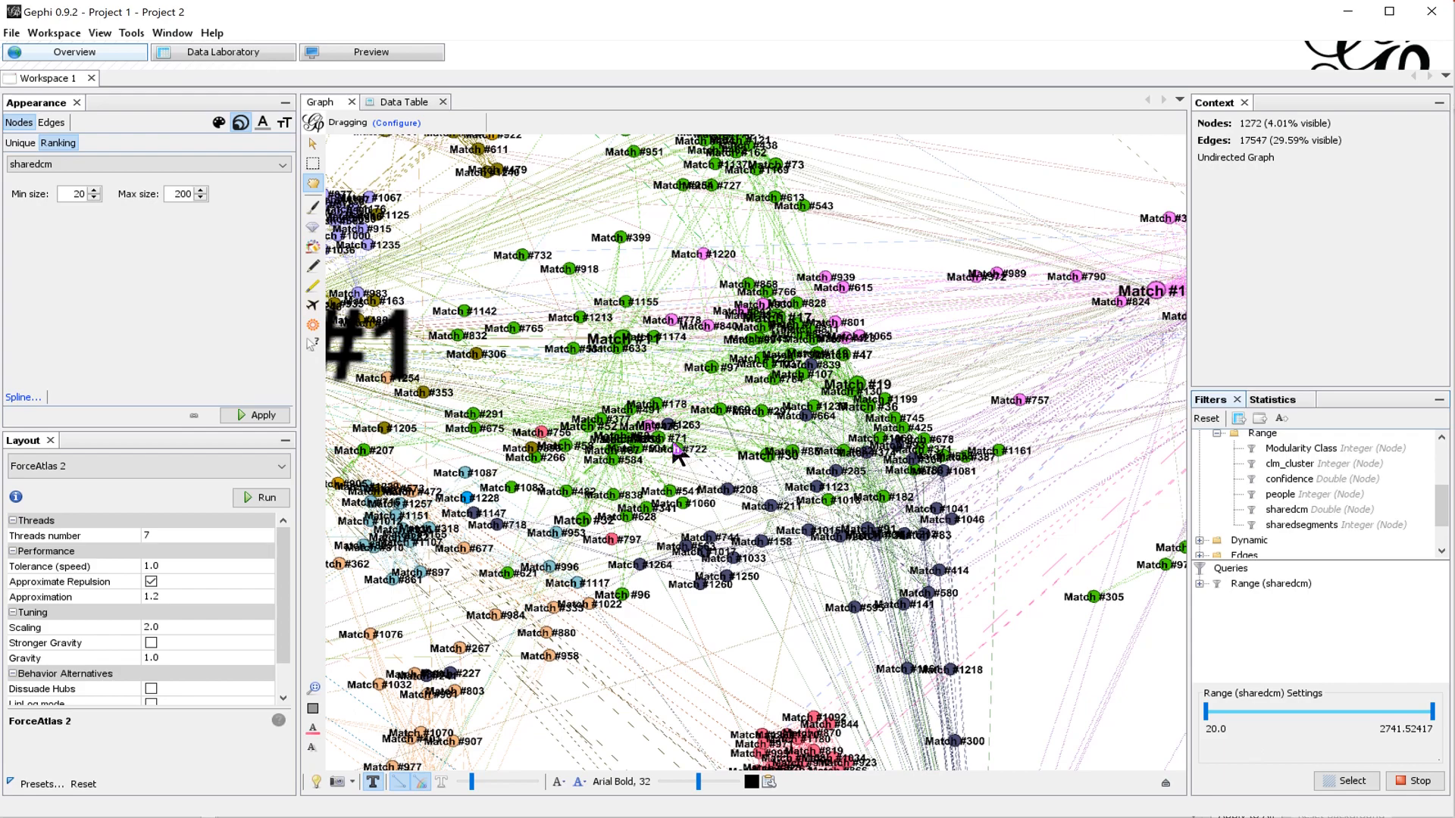
pyautogui.scroll(-2, 615, 455)
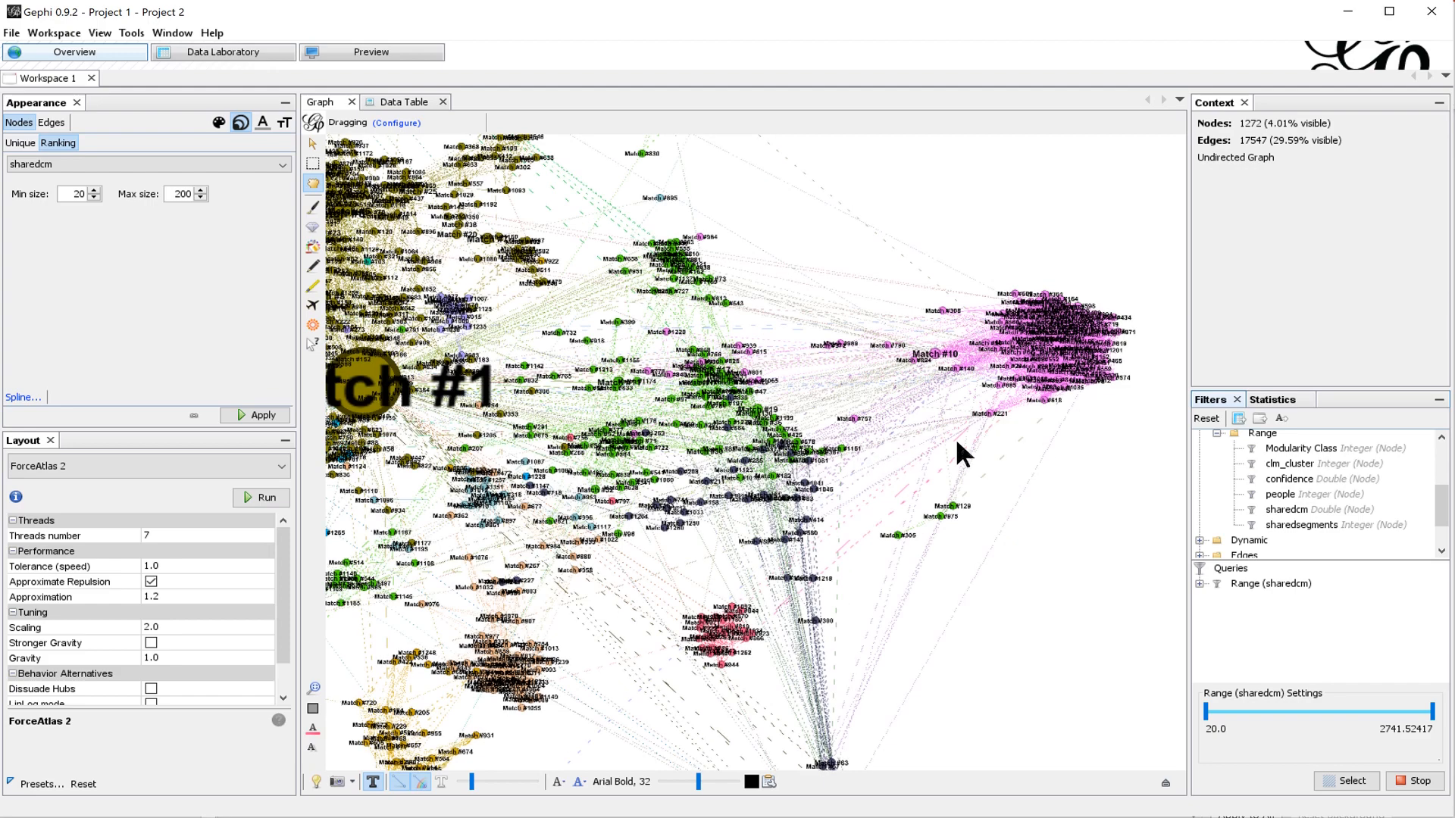
# Step: Open the properties of Match #10 beside the pink cluster with the Edit tool and review its line, sharedcm and sharedsegments attributes
pyautogui.moveTo(1020, 448); pyautogui.dragTo(941, 443)
pyautogui.scroll(5, 709, 389)
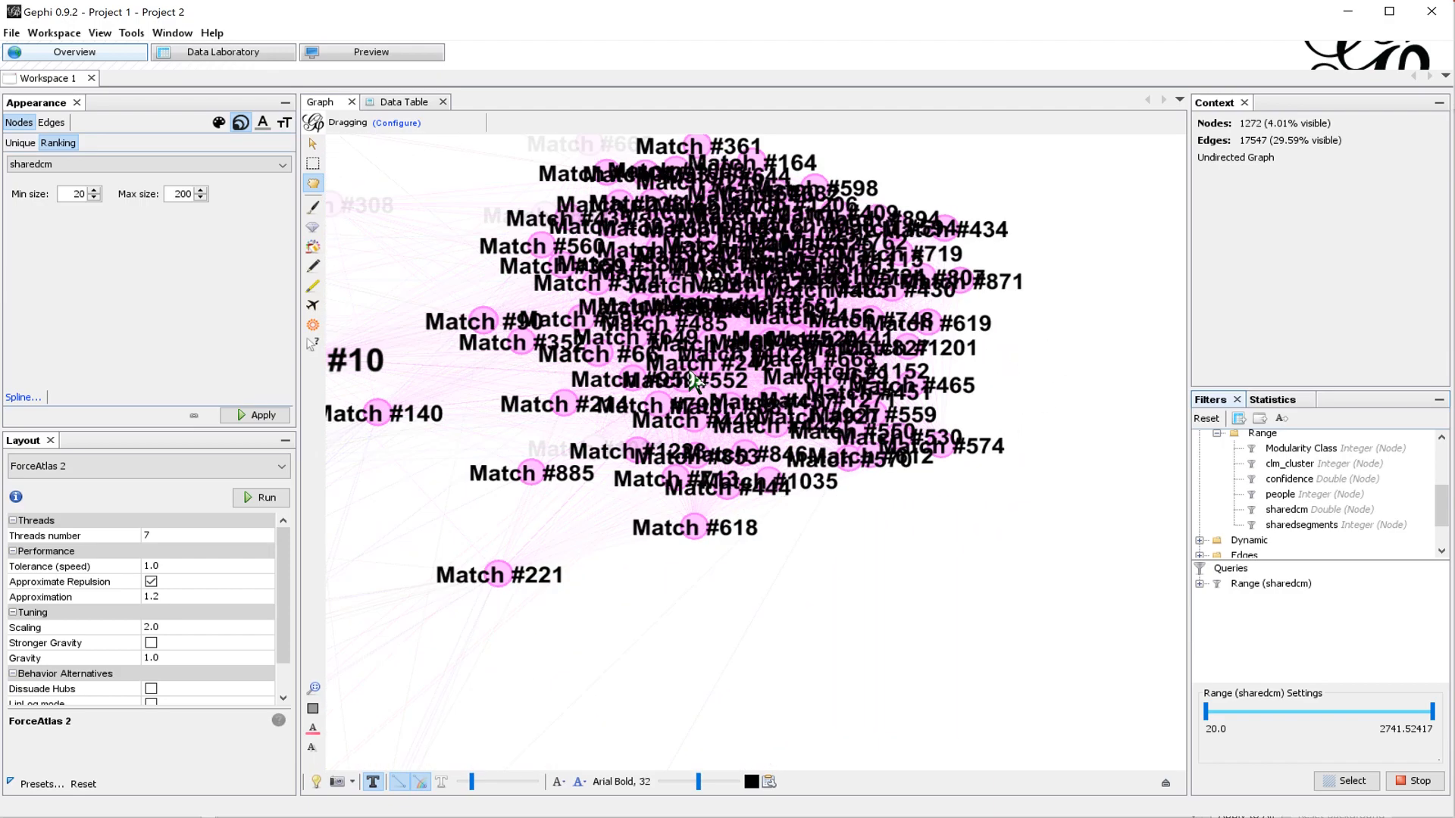
pyautogui.scroll(-3, 712, 492)
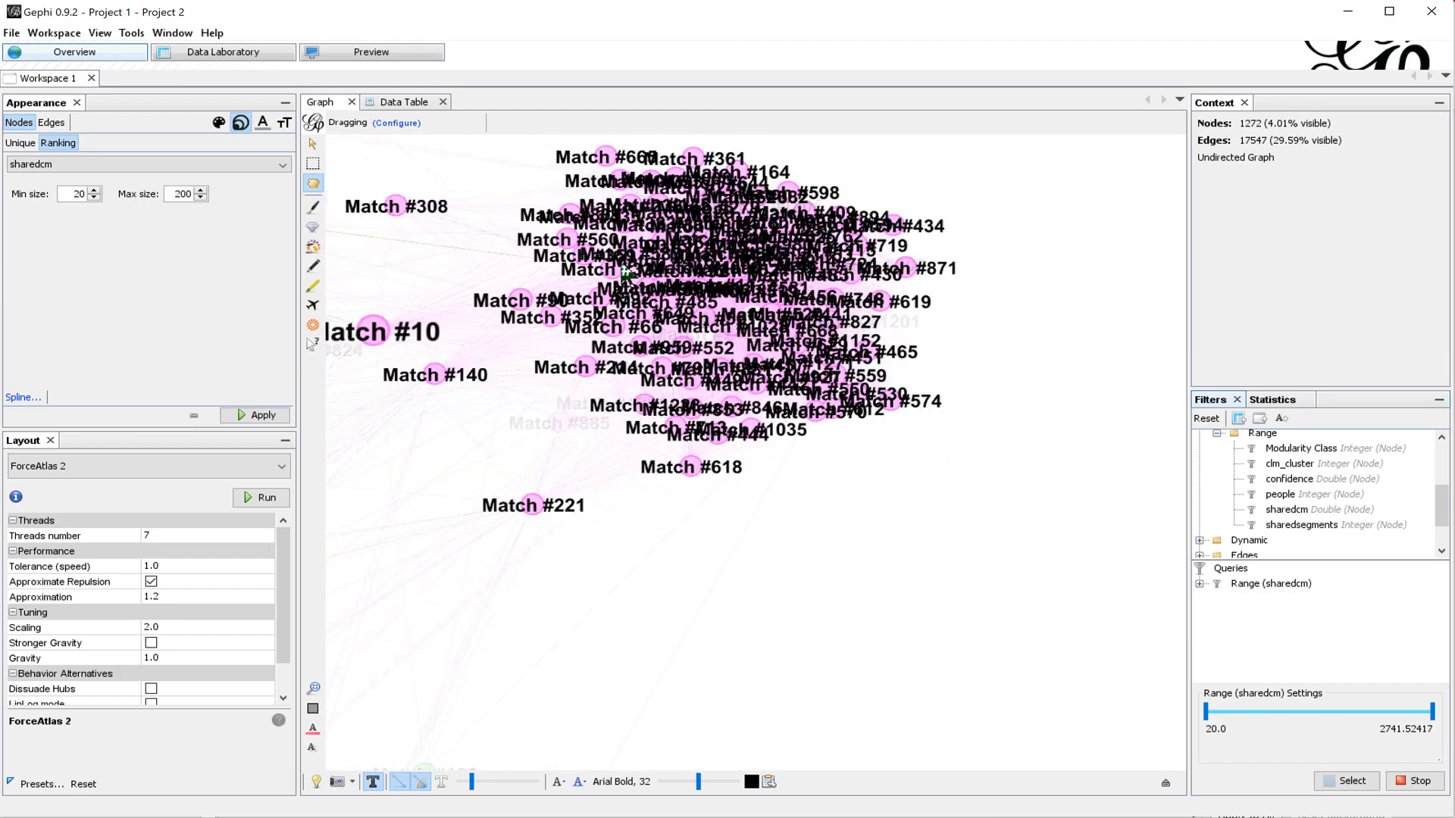
pyautogui.moveTo(710, 482); pyautogui.dragTo(788, 497)
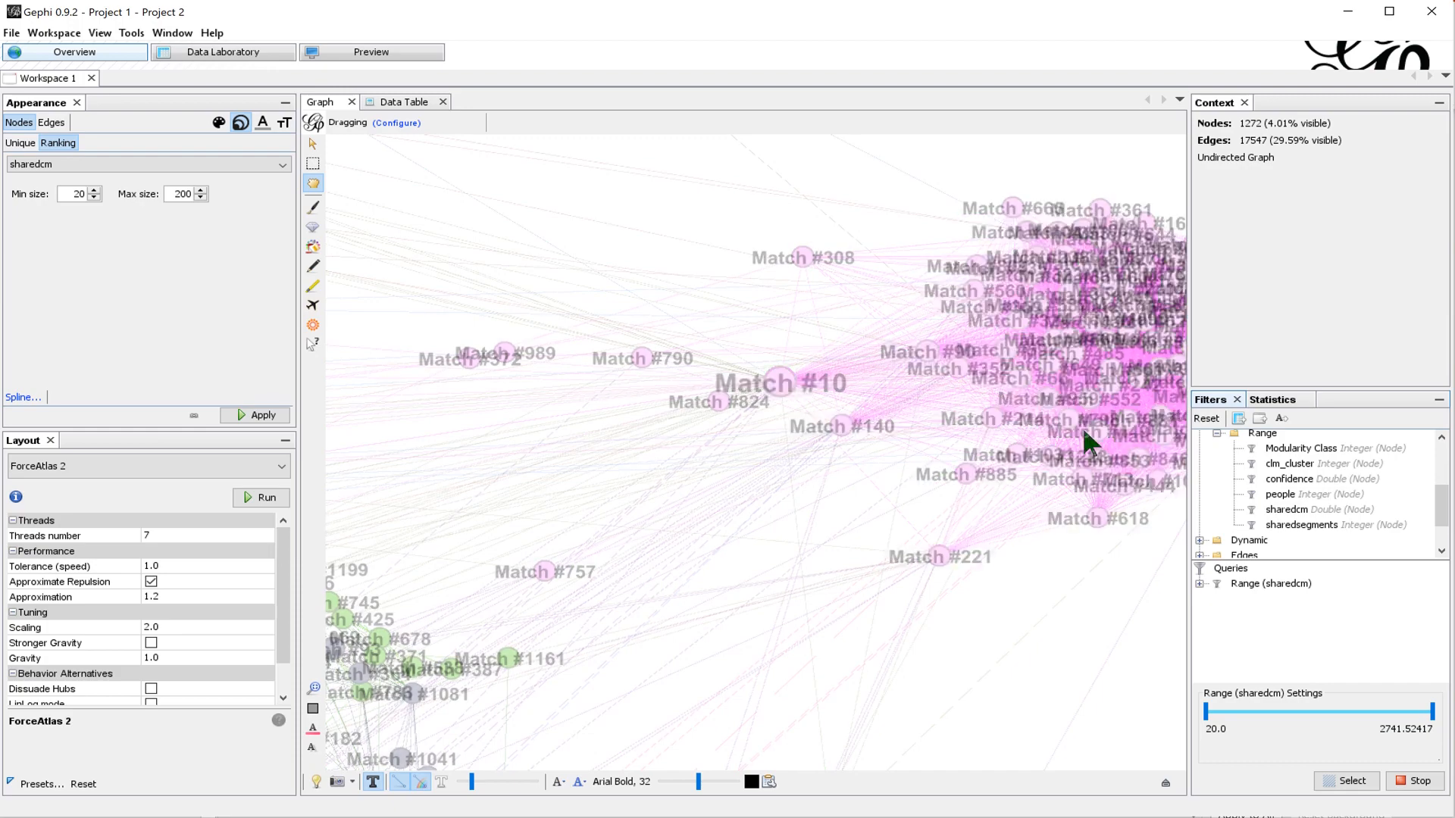
pyautogui.click(310, 342)
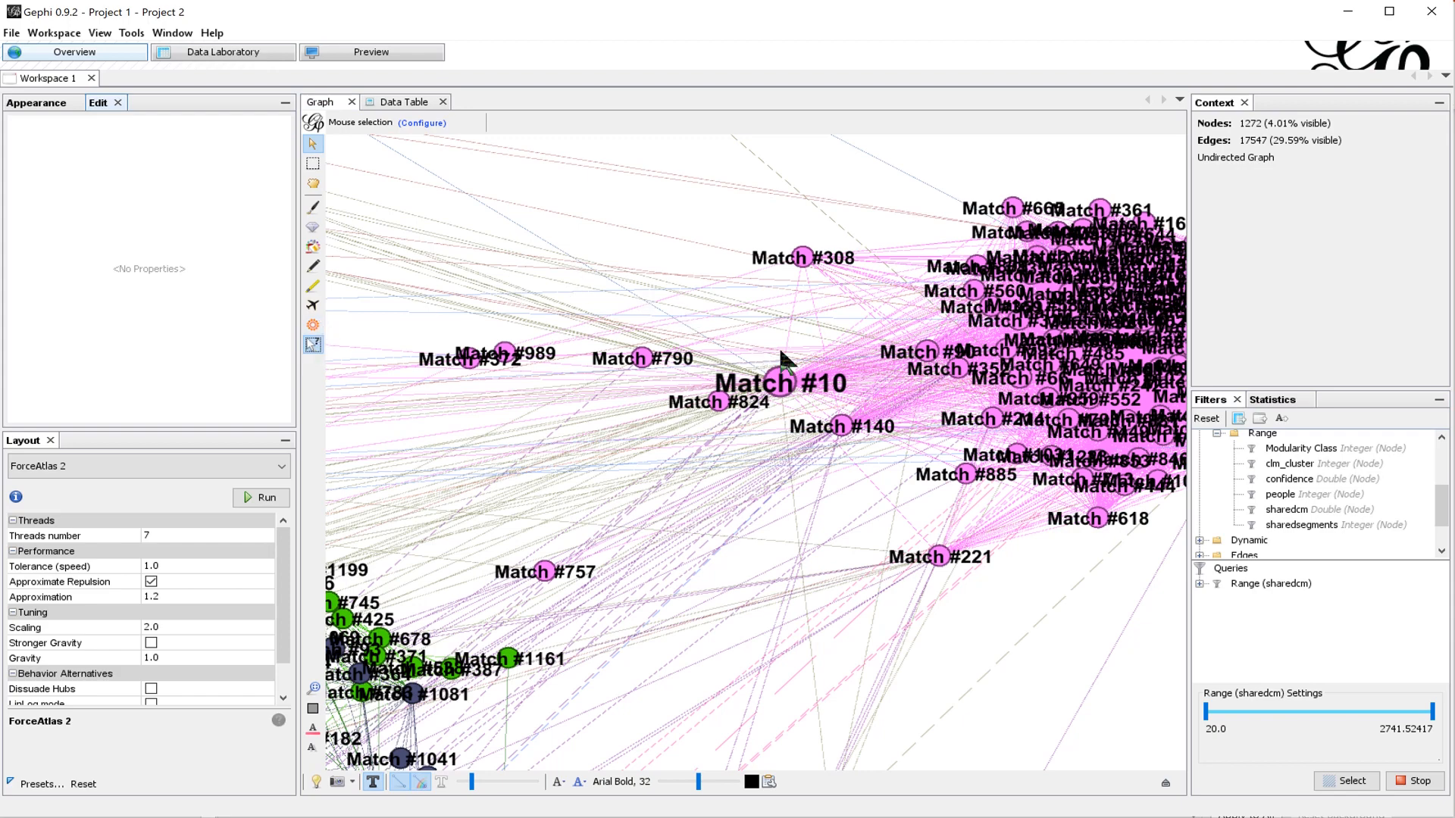
pyautogui.click(788, 383)
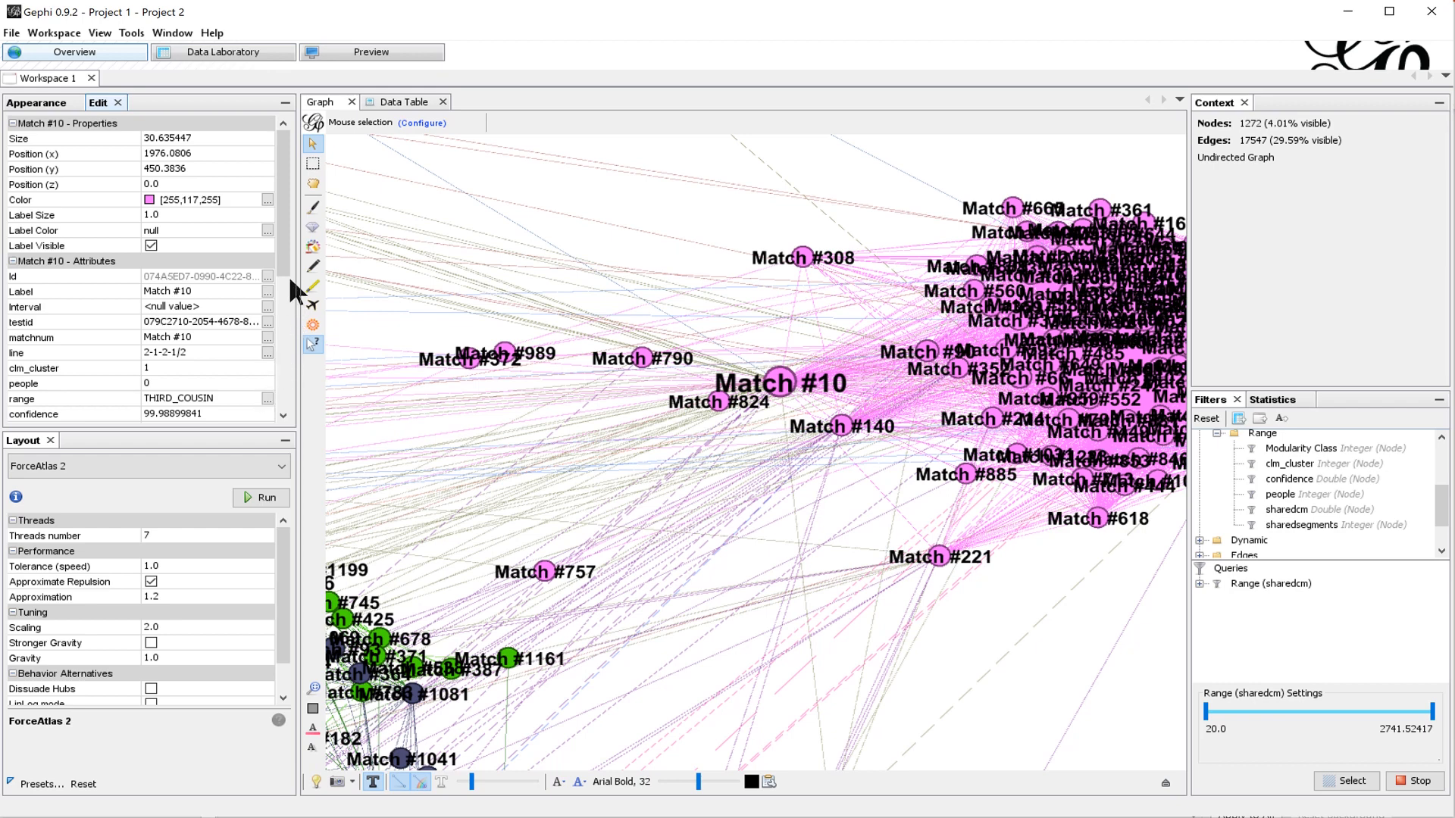
pyautogui.moveTo(287, 261); pyautogui.dragTo(290, 313)
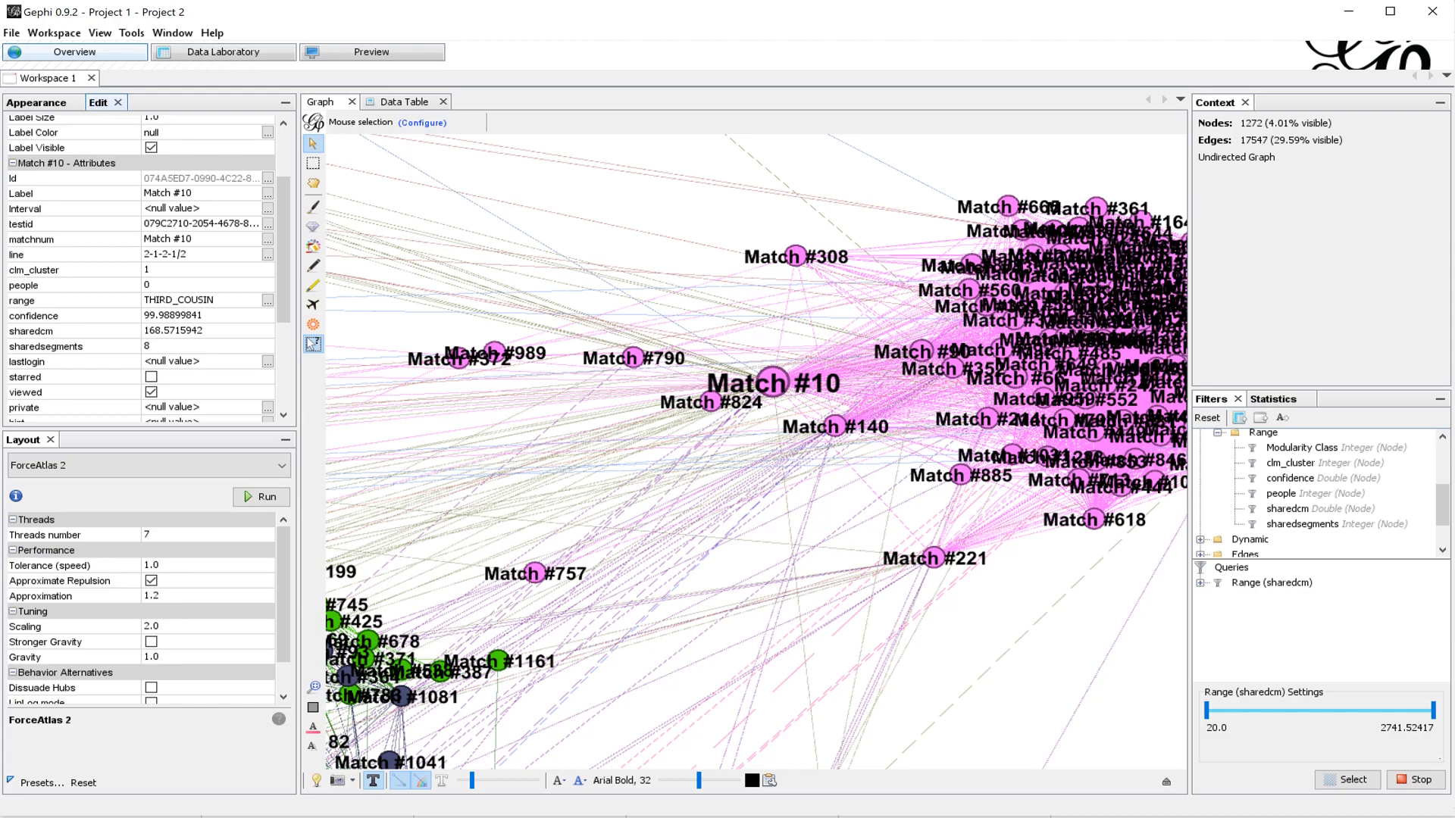
# Step: Copy the data of the line column into the Label column of the nodes table
pyautogui.click(400, 101)
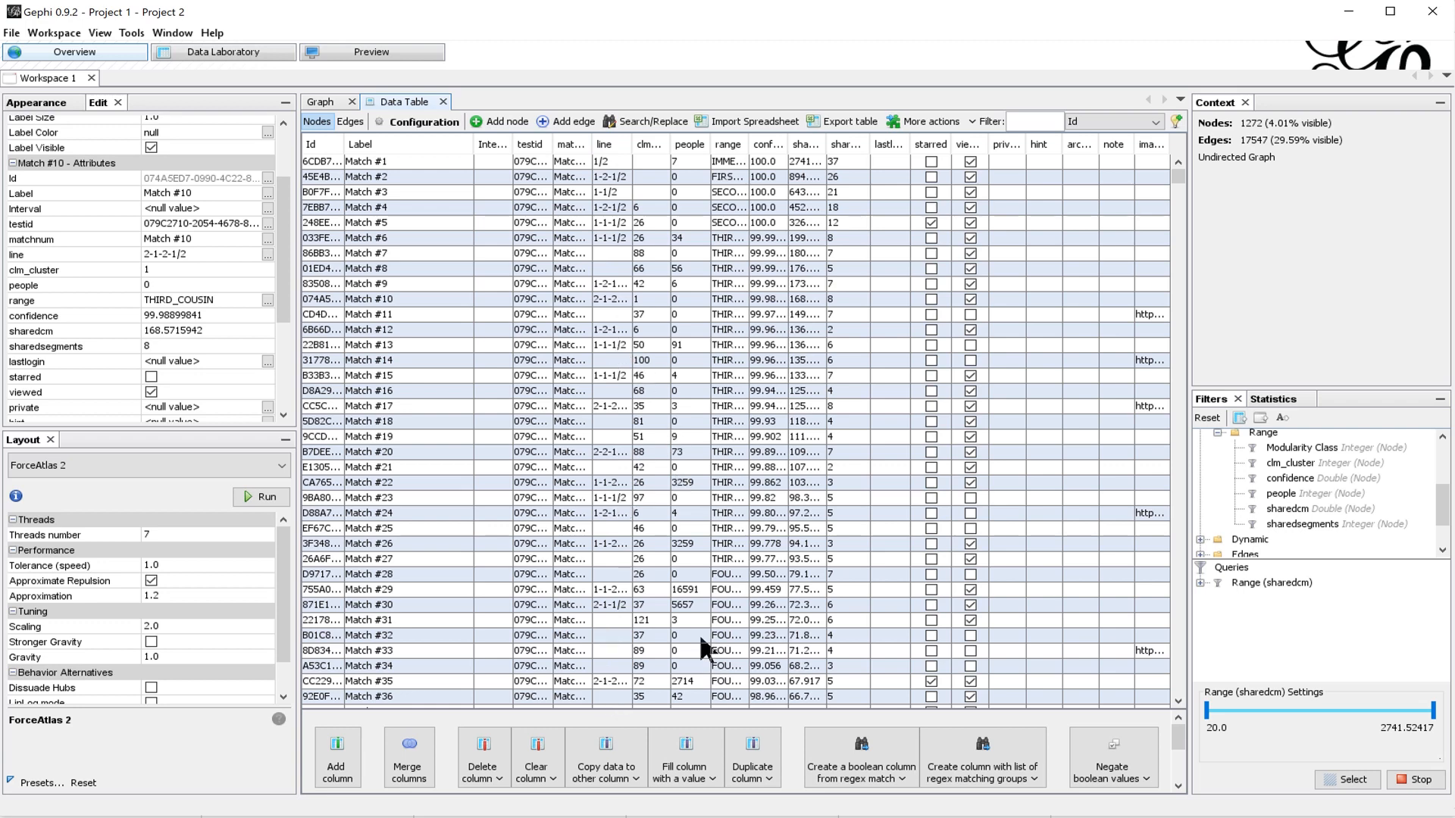
pyautogui.click(614, 767)
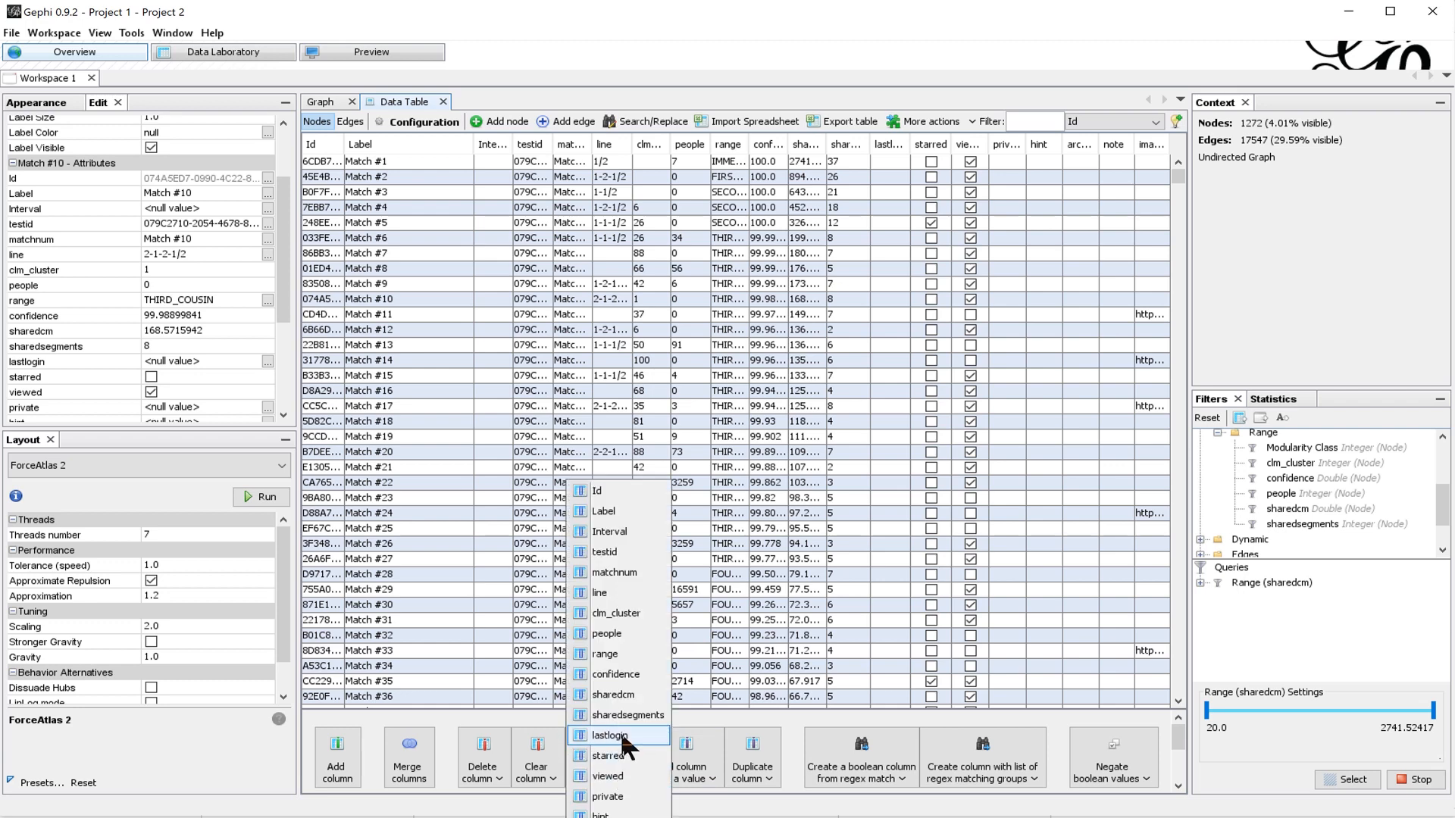
pyautogui.click(622, 591)
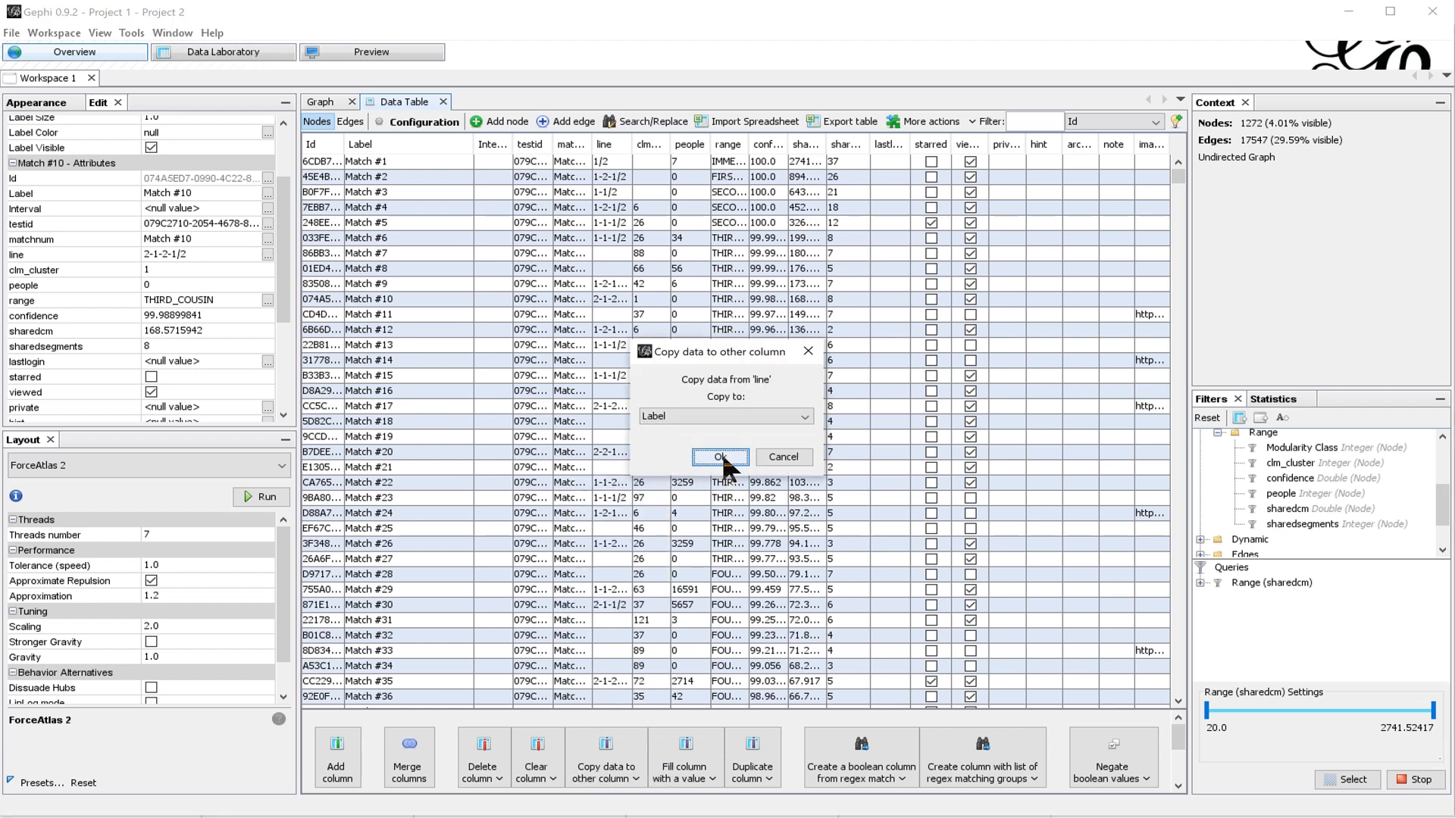
pyautogui.click(721, 454)
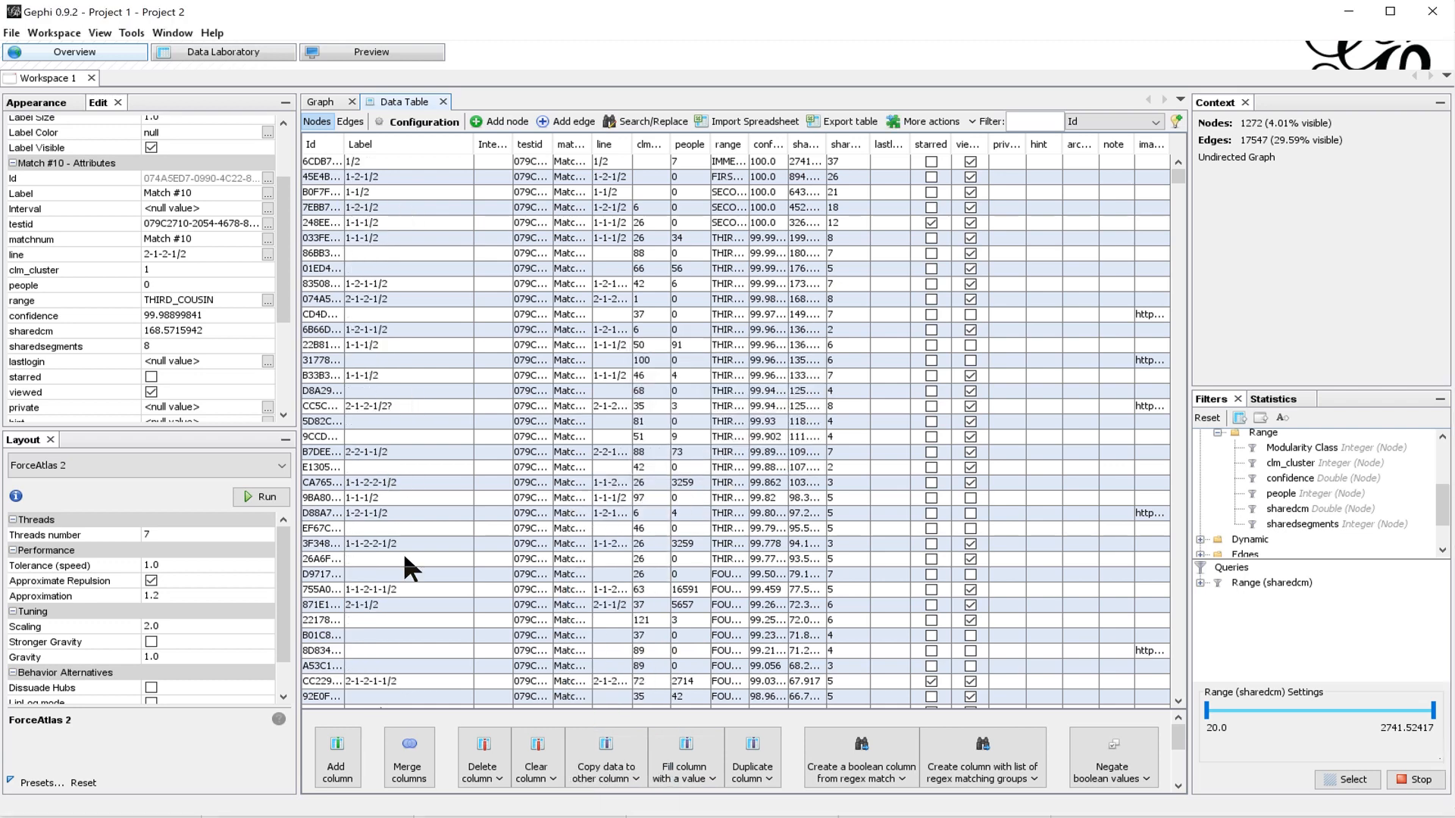
# Step: Return to the graph and examine the ancestral line labels on the matches in and around the pink cluster
pyautogui.click(326, 103)
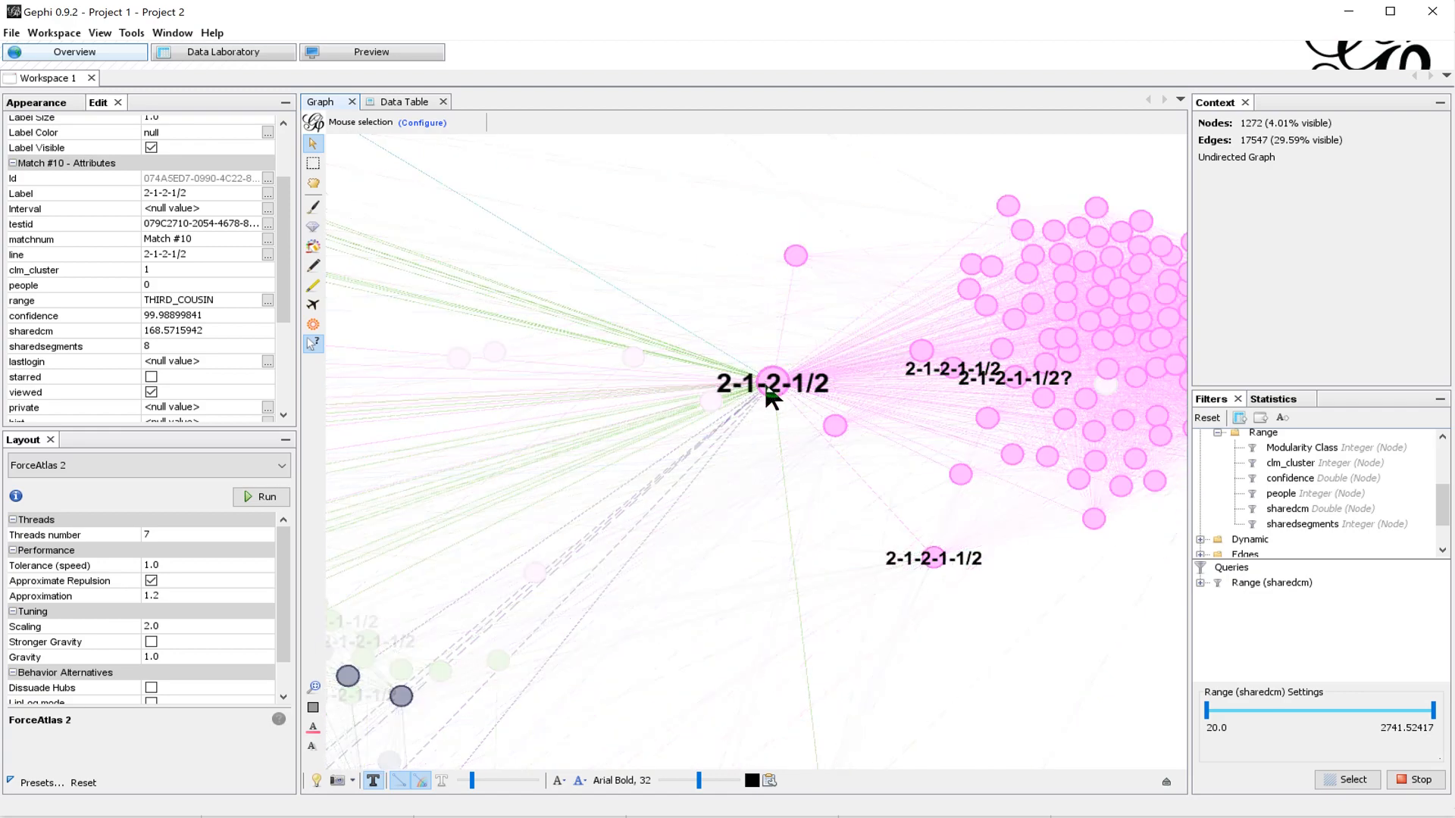
pyautogui.moveTo(771, 396); pyautogui.dragTo(730, 391)
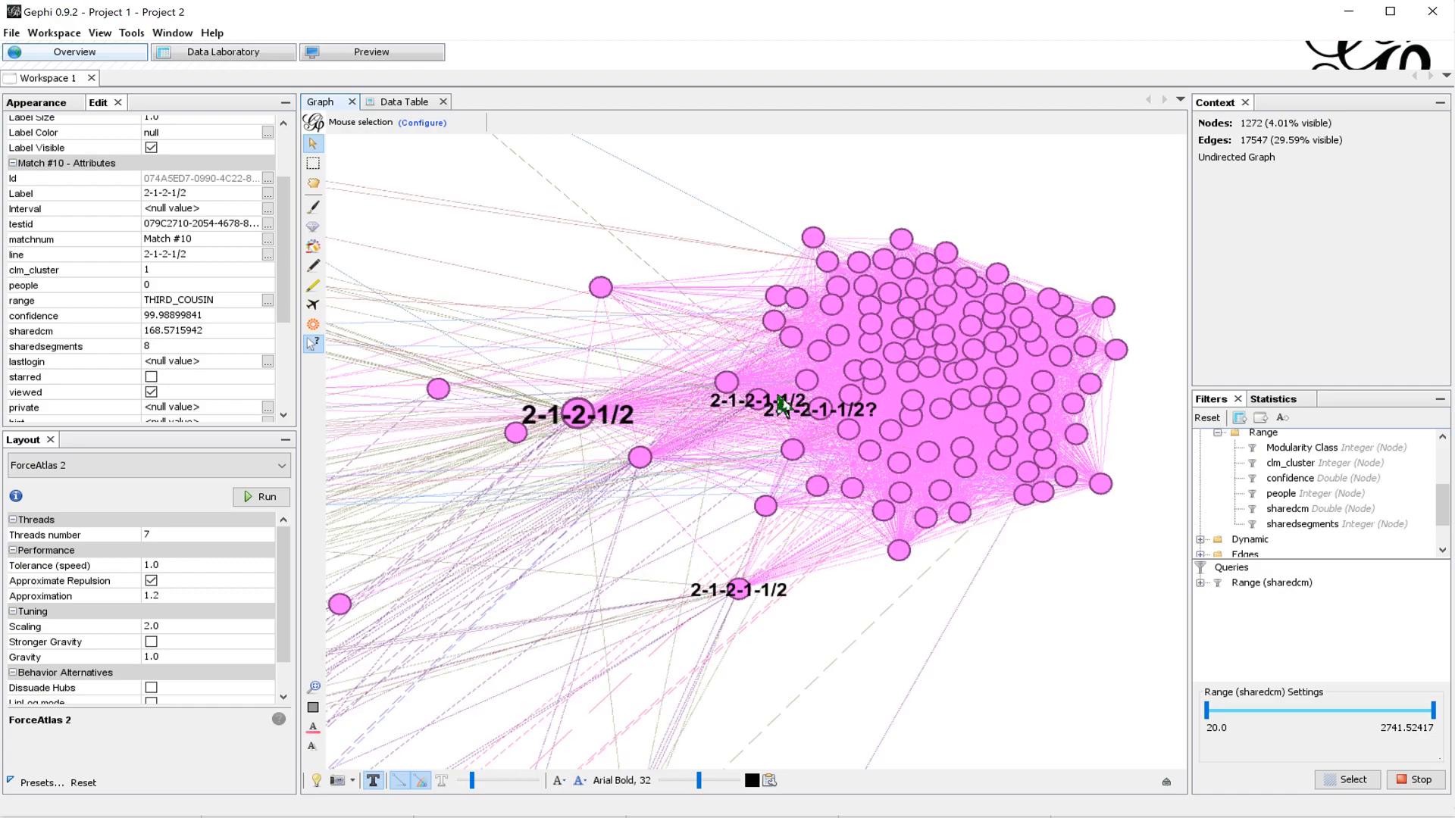
pyautogui.scroll(-2, 772, 400)
pyautogui.scroll(-5, 772, 407)
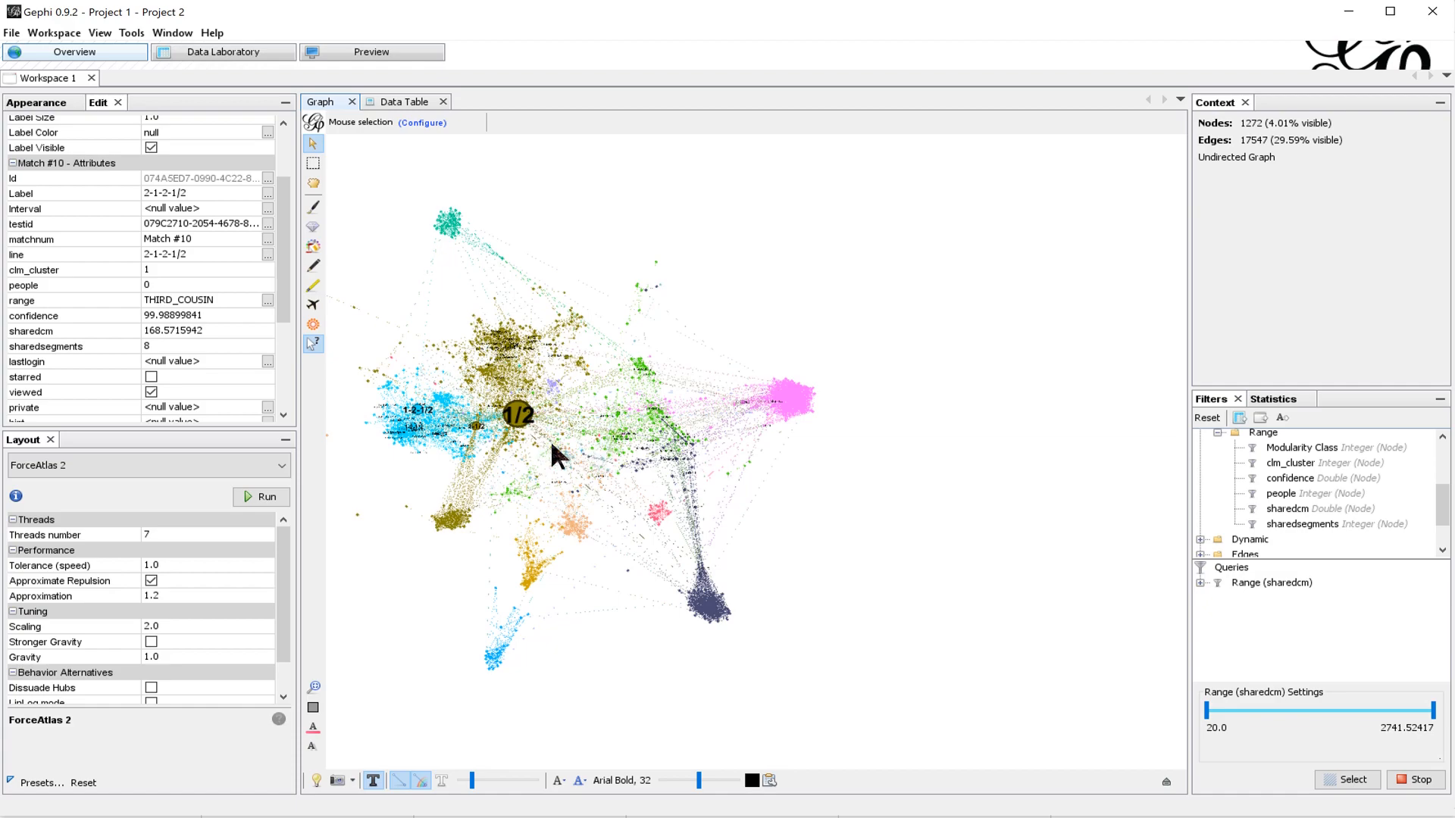
# Step: Examine the ancestral line labels in the large blue cluster and the olive cluster above the 1/2 node
pyautogui.moveTo(551, 445); pyautogui.dragTo(617, 432)
pyautogui.scroll(4, 734, 355)
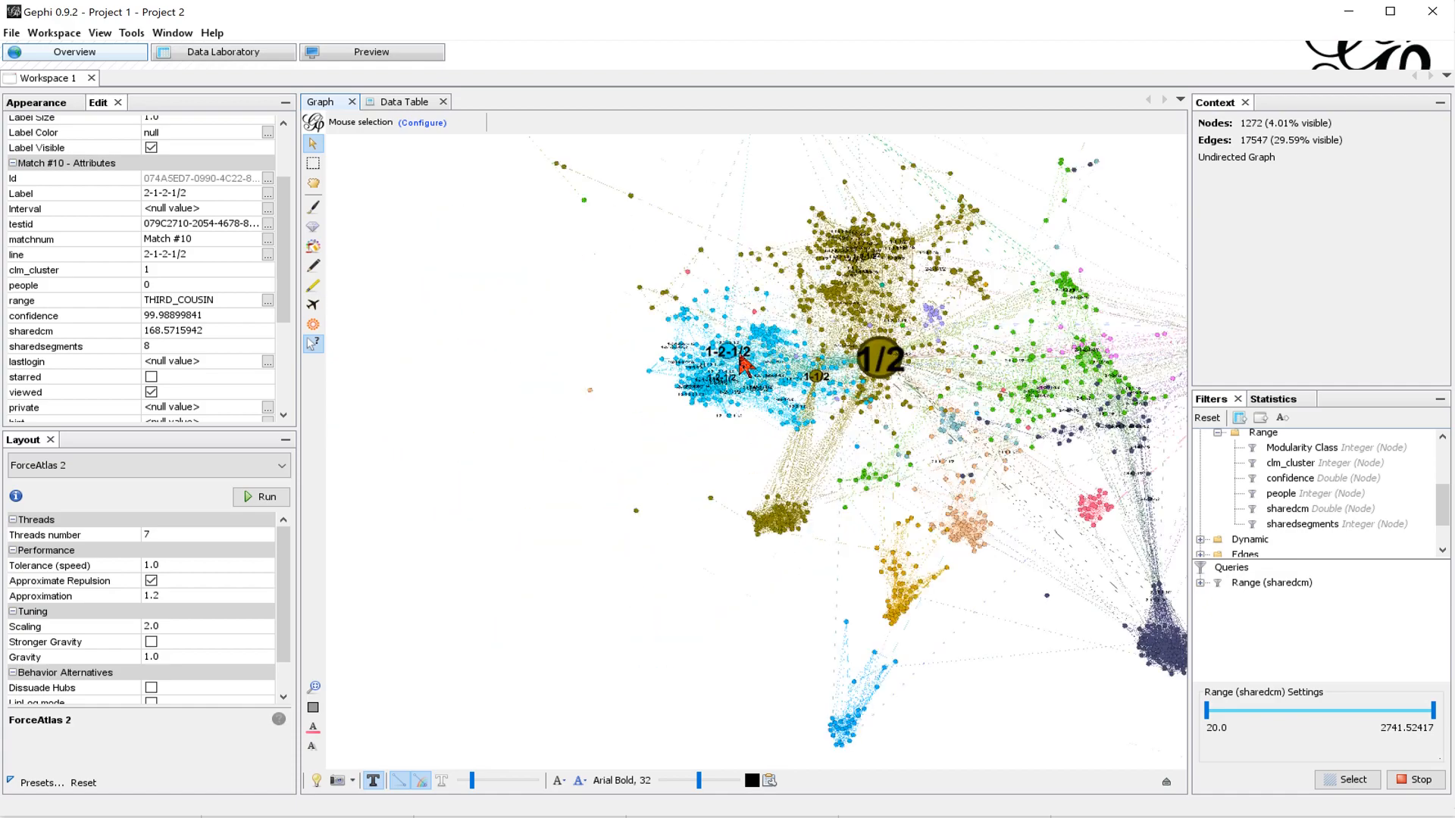
pyautogui.scroll(6, 731, 368)
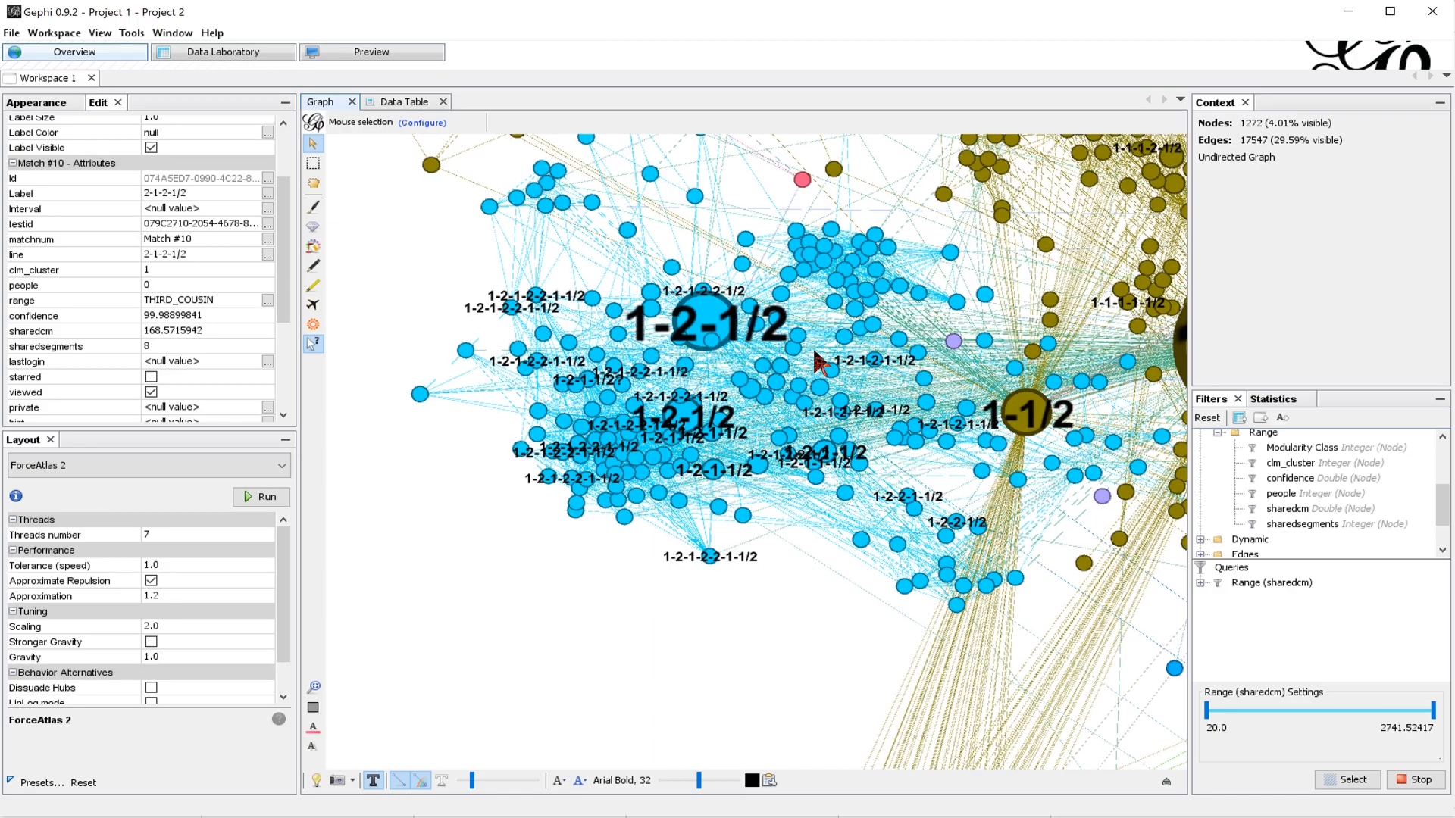
pyautogui.moveTo(817, 362); pyautogui.dragTo(741, 424)
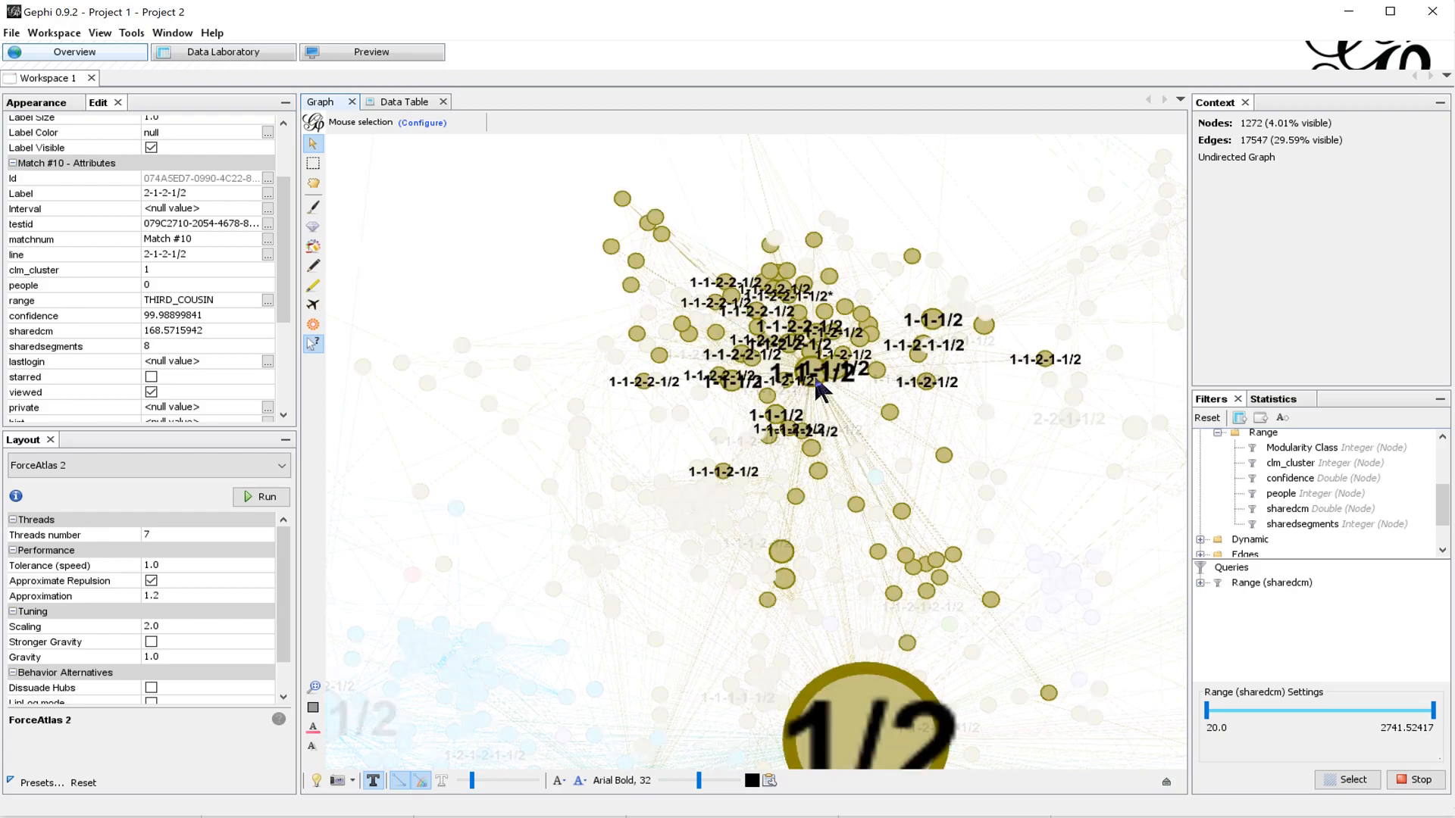
pyautogui.scroll(2, 821, 389)
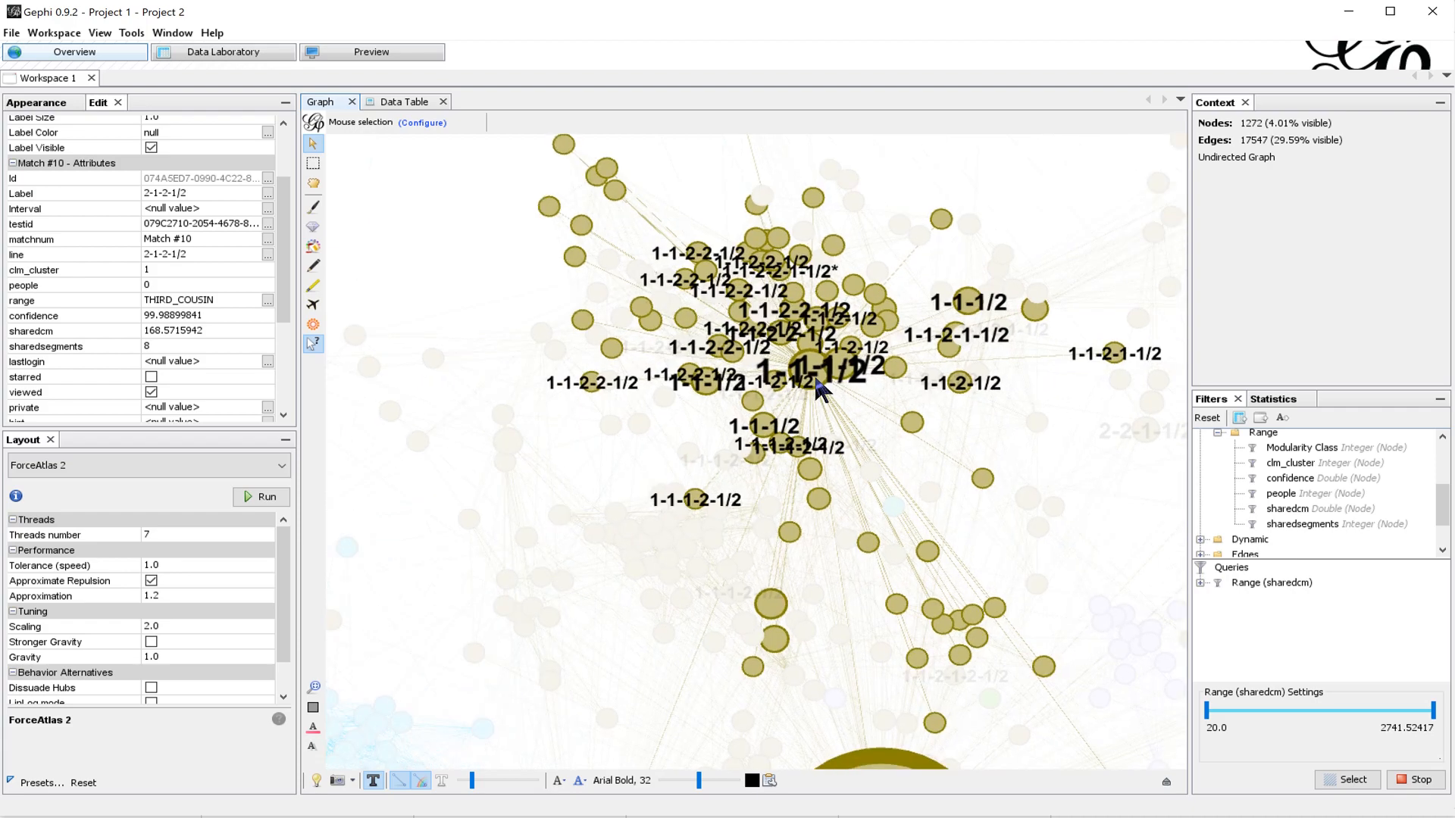
pyautogui.scroll(2, 821, 389)
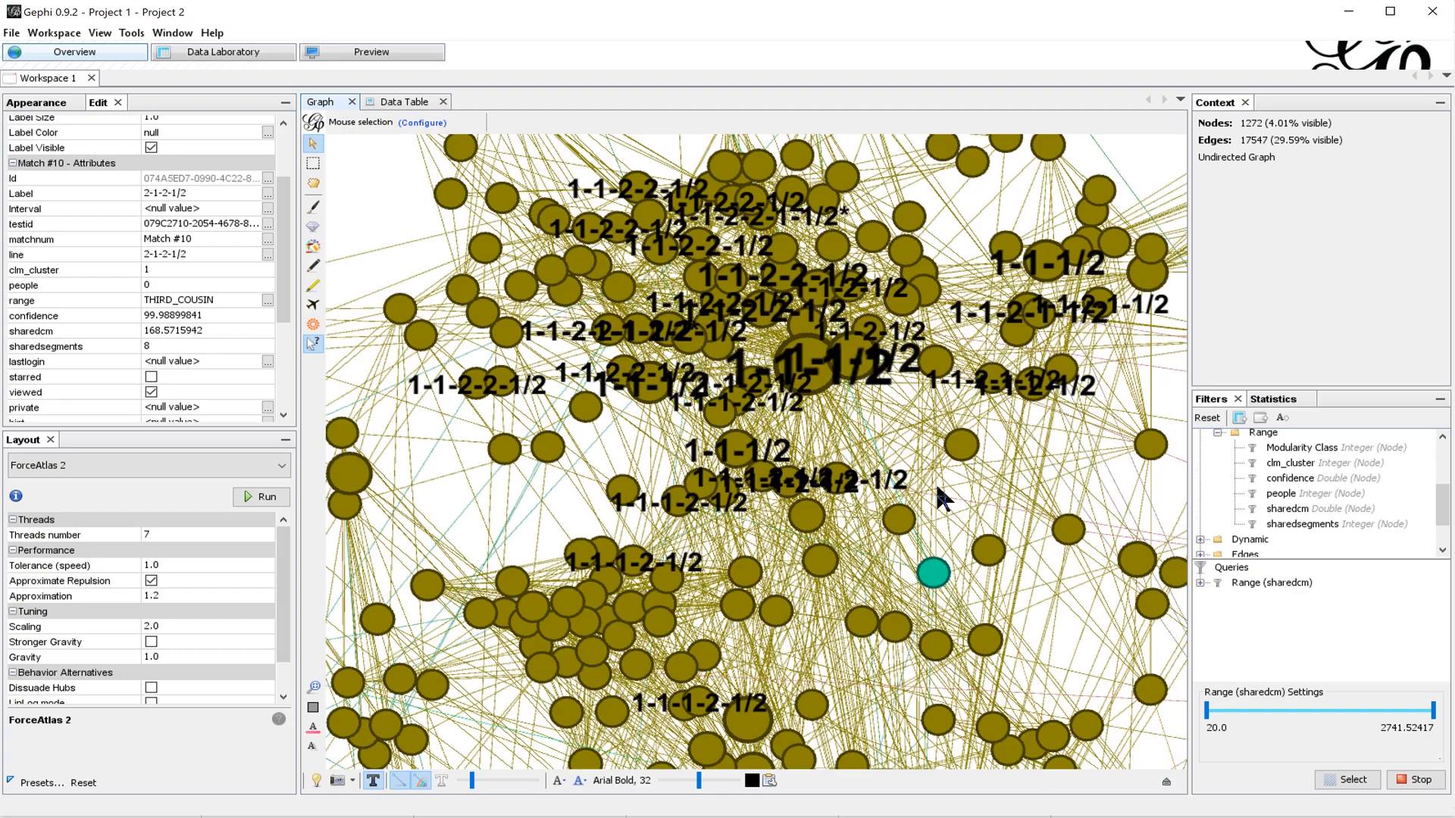
pyautogui.moveTo(941, 481); pyautogui.dragTo(928, 471)
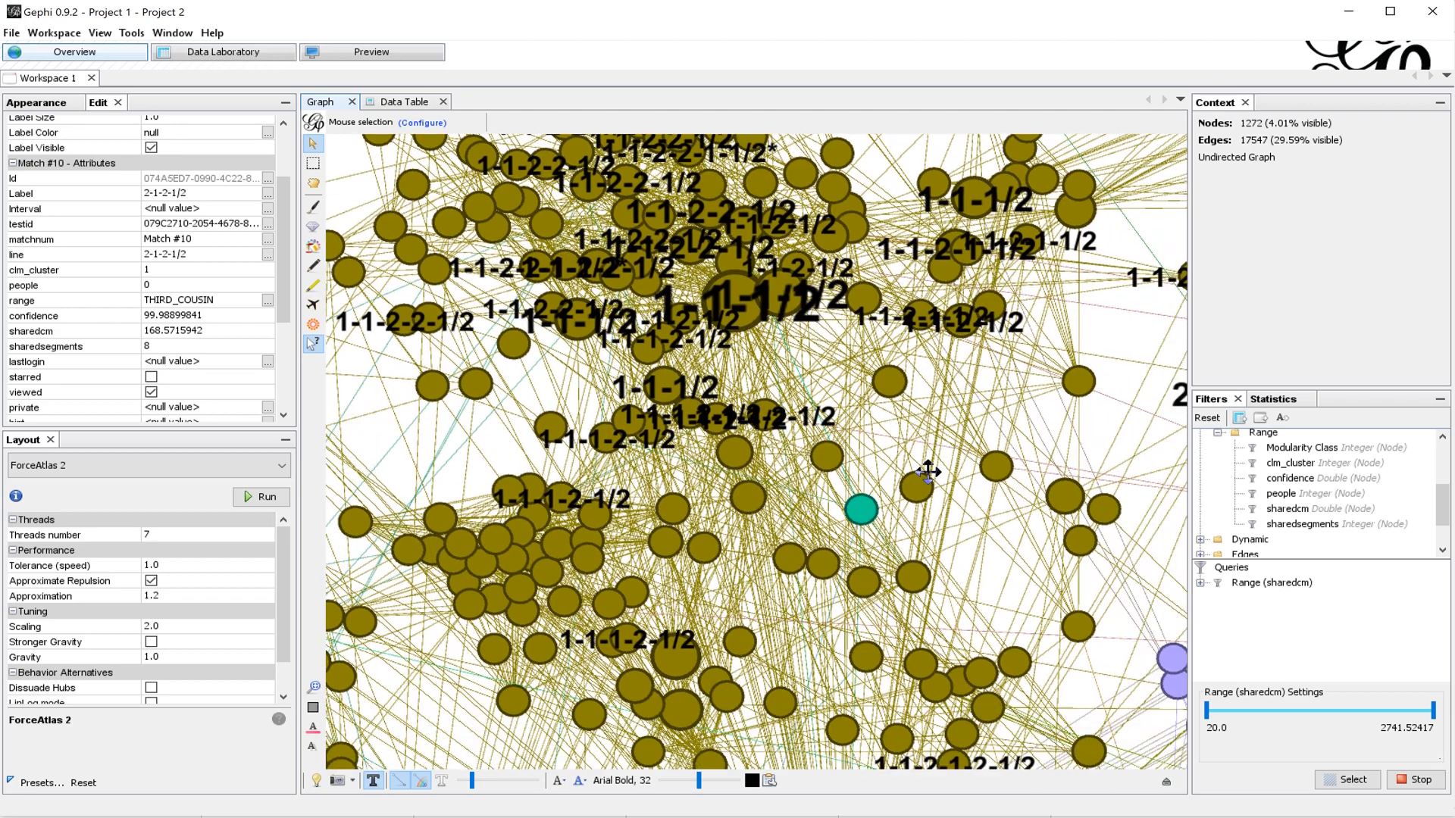
pyautogui.scroll(-10, 928, 471)
# Step: Inspect the unlabeled teal cluster and review the attributes of the outlying teal node that links it to the other clusters
pyautogui.moveTo(991, 529)
pyautogui.mouseDown()
pyautogui.moveTo(951, 489)
pyautogui.moveTo(977, 515)
pyautogui.mouseUp()
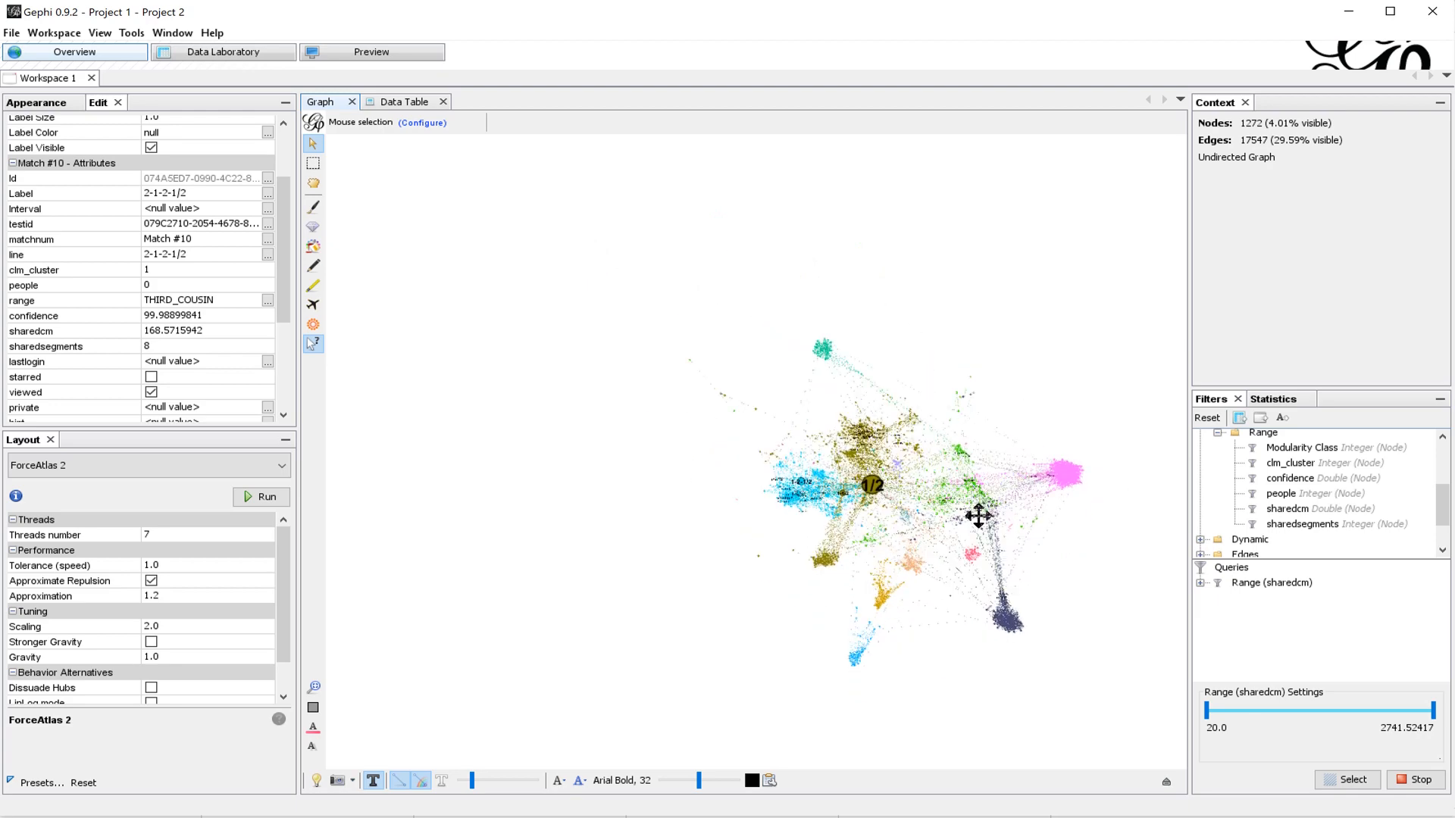
pyautogui.scroll(10, 814, 346)
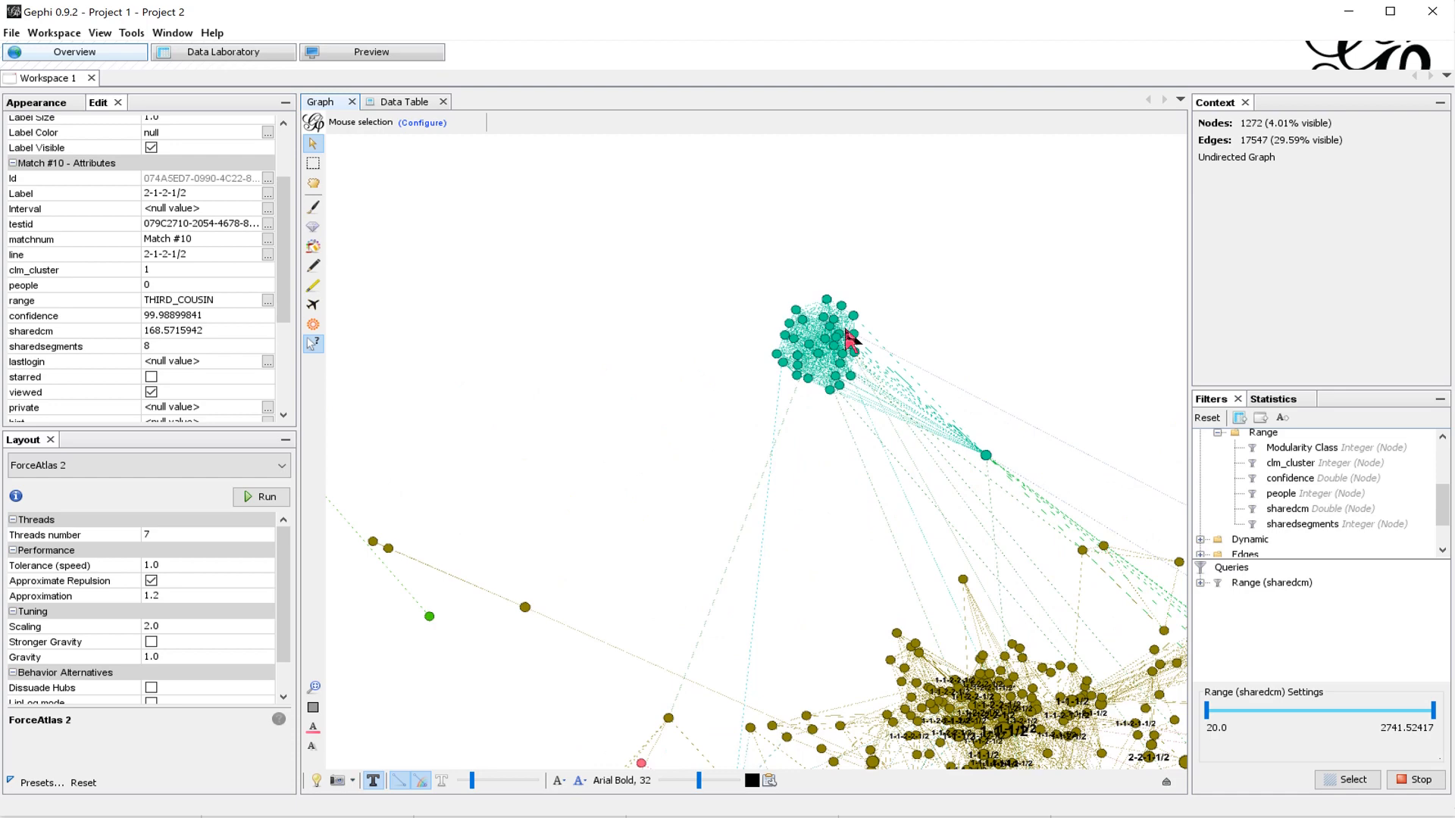
pyautogui.scroll(3, 842, 334)
pyautogui.scroll(2, 847, 334)
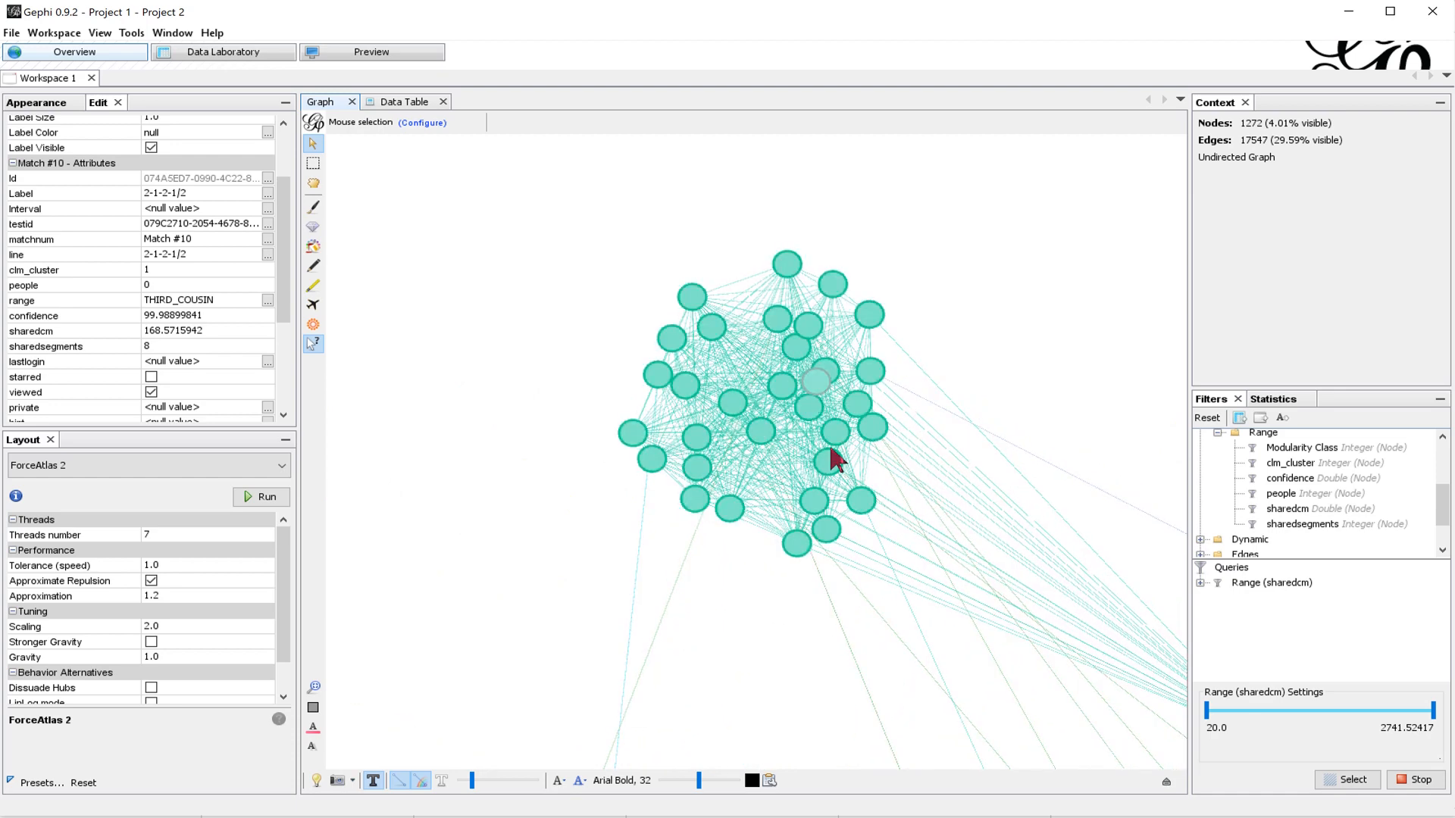
pyautogui.moveTo(988, 472); pyautogui.dragTo(932, 431)
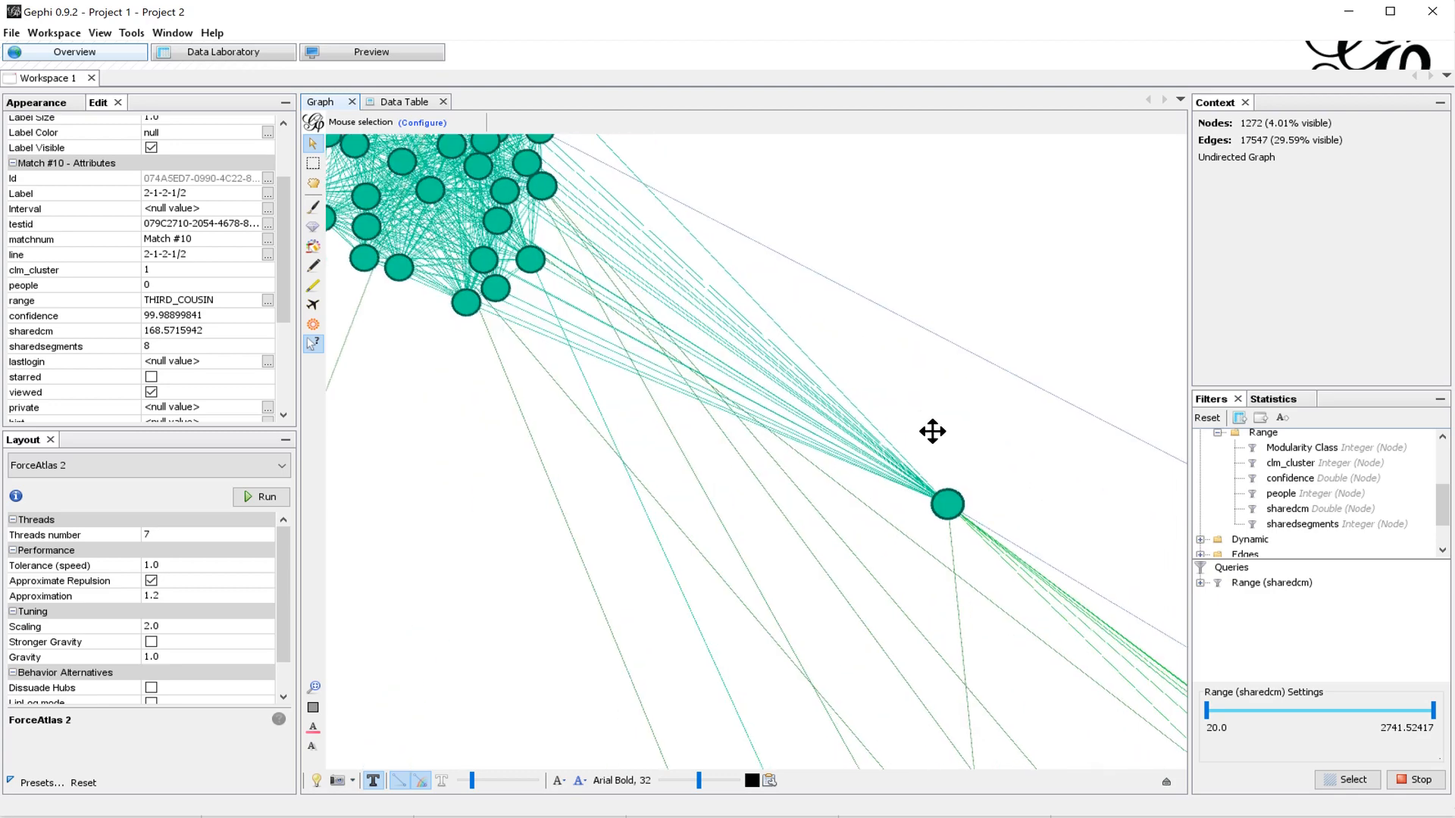
pyautogui.click(945, 497)
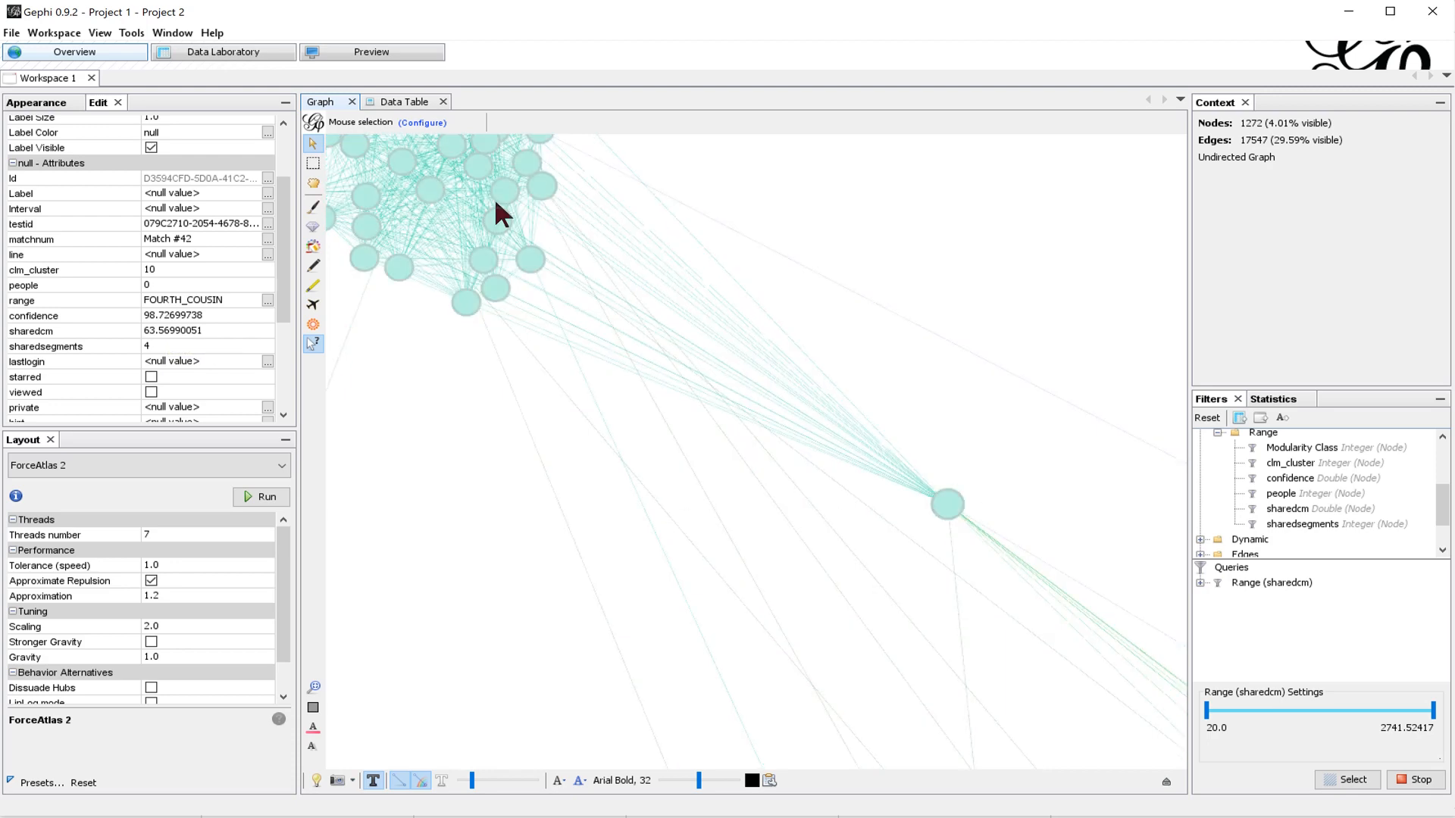
pyautogui.moveTo(588, 253); pyautogui.dragTo(808, 446)
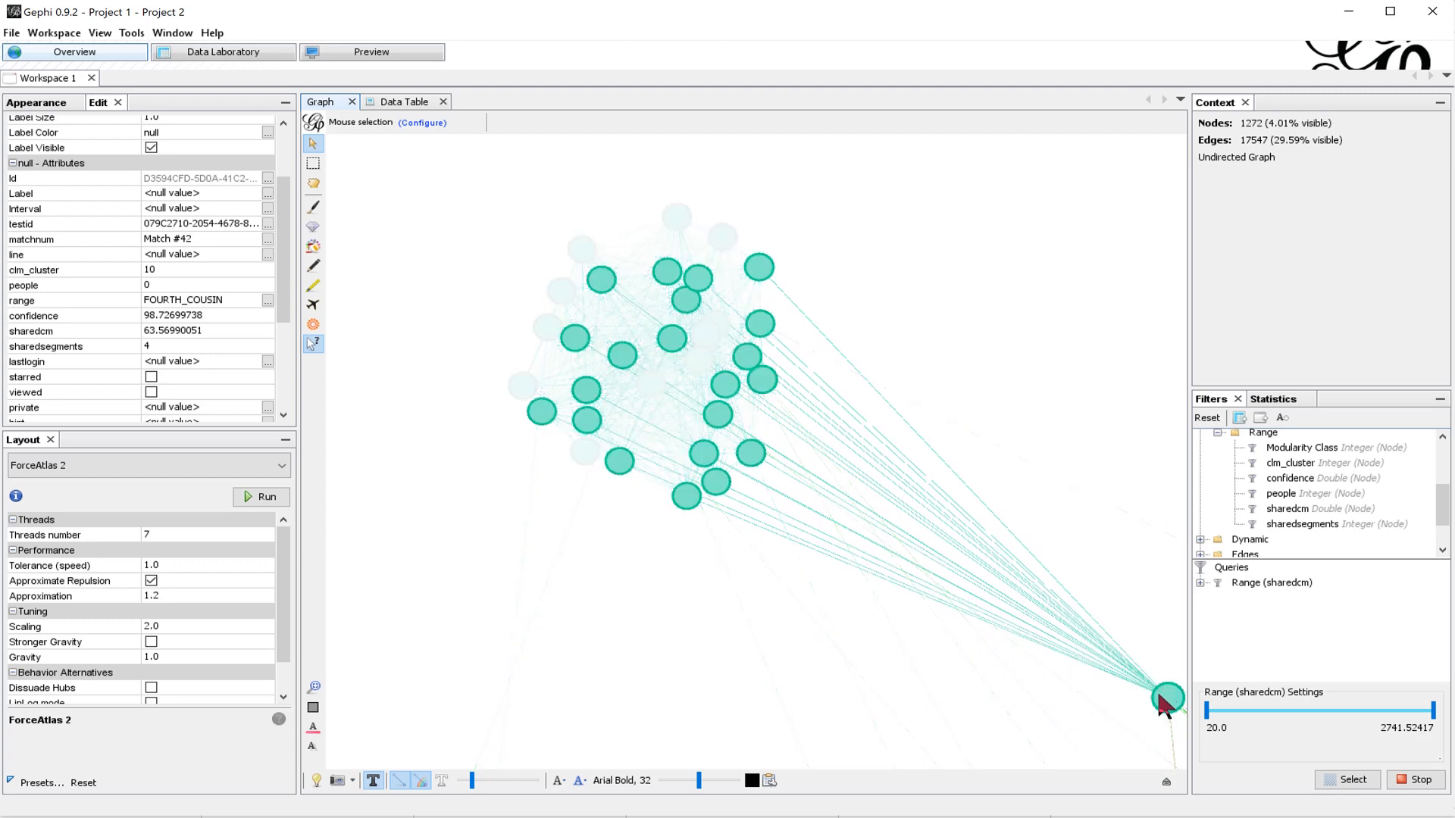
pyautogui.scroll(-3, 898, 436)
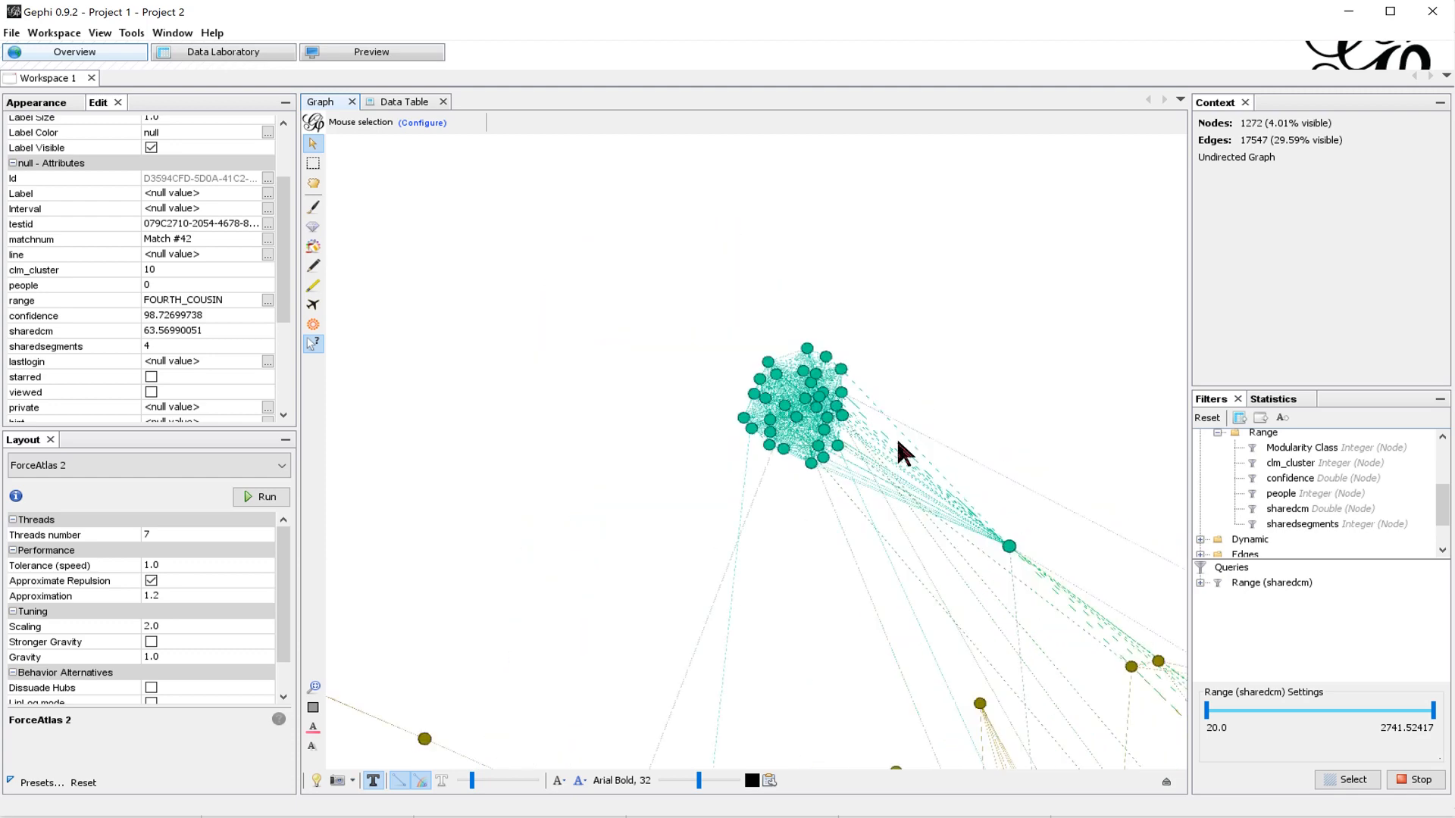
# Step: Examine the line labels and connections of the dark navy cluster and its place in the whole graph
pyautogui.moveTo(1036, 601); pyautogui.dragTo(887, 388)
pyautogui.moveTo(1050, 562); pyautogui.dragTo(1000, 479)
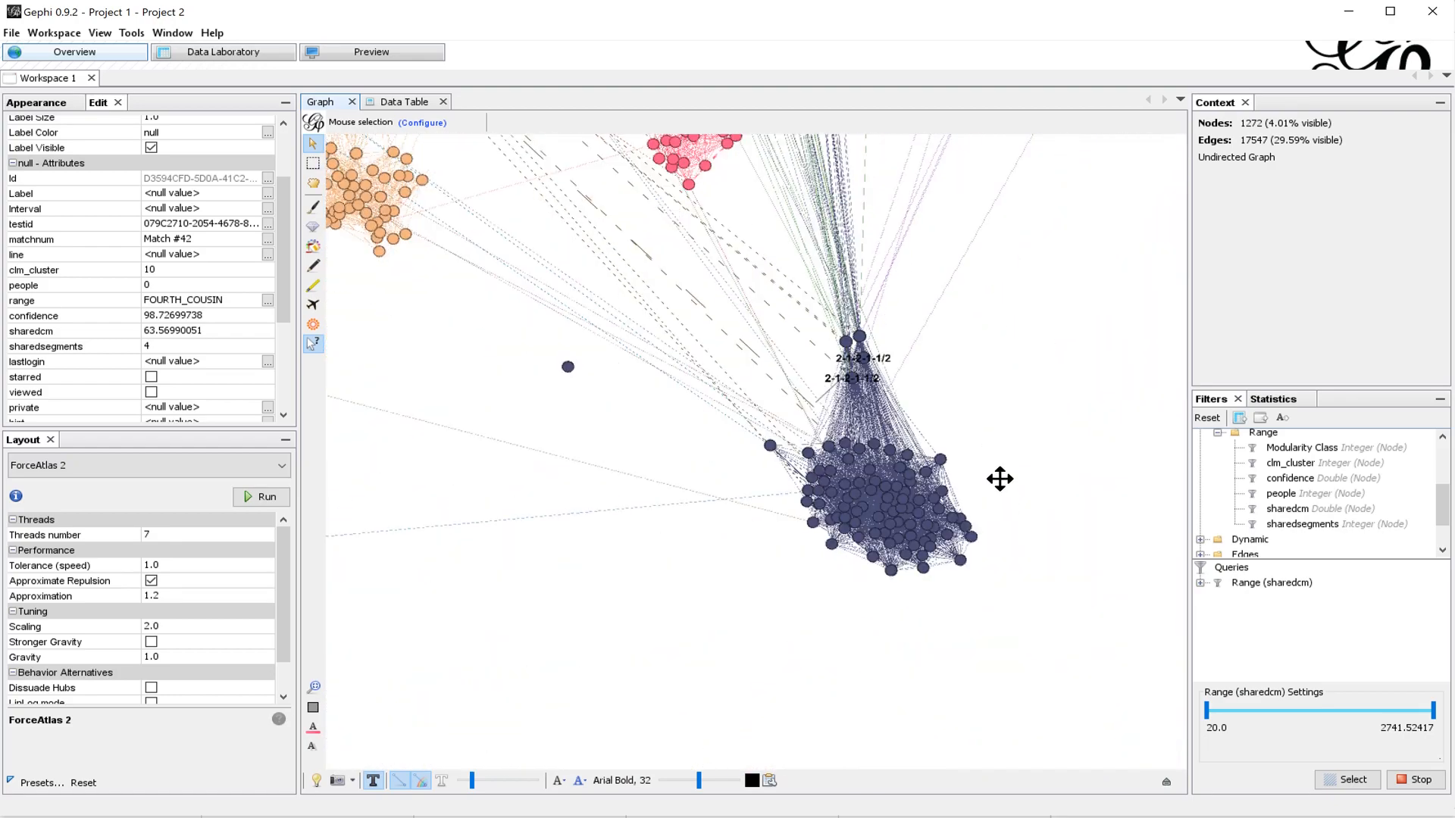
pyautogui.scroll(3, 898, 435)
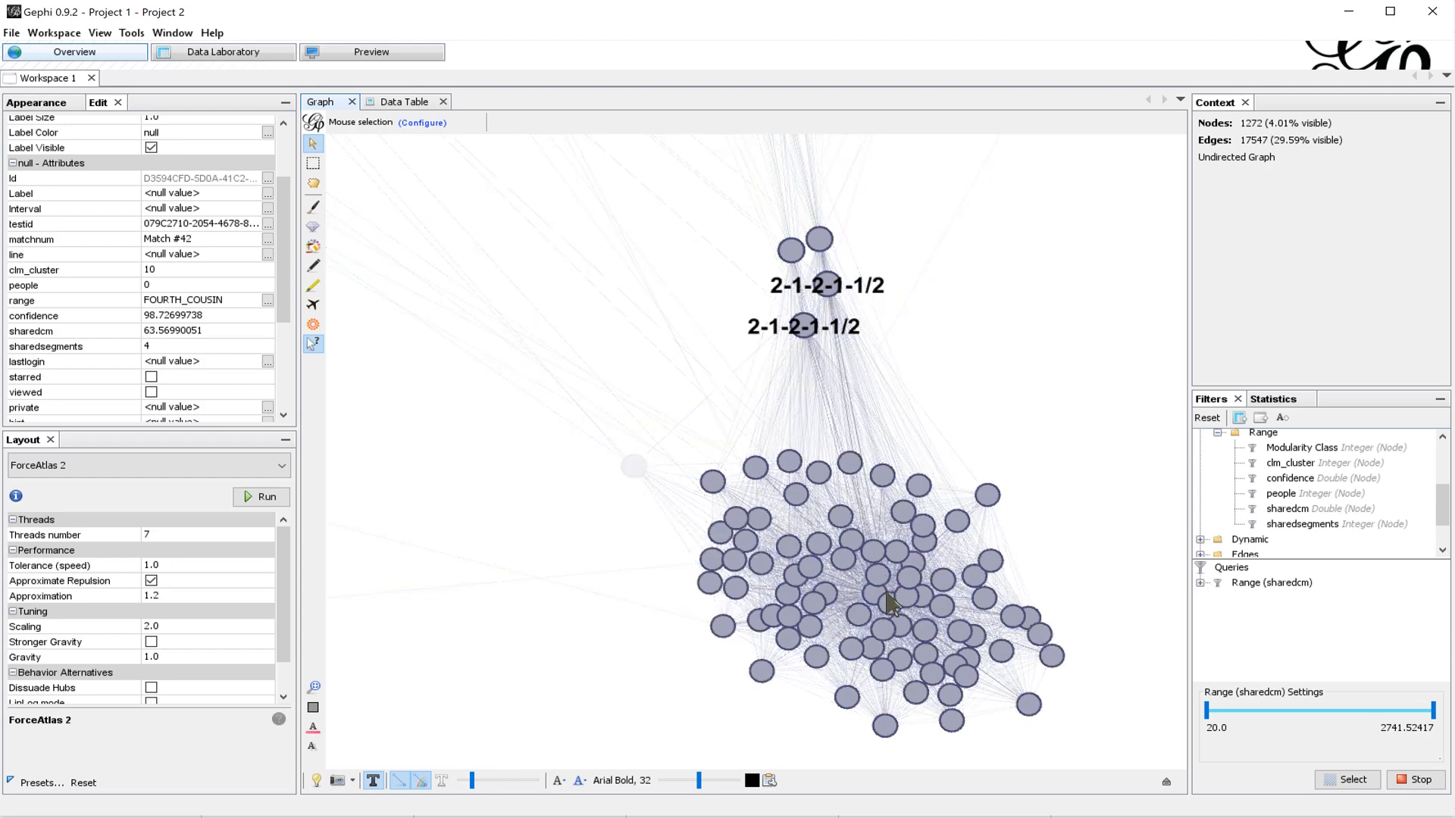
pyautogui.scroll(-2, 891, 604)
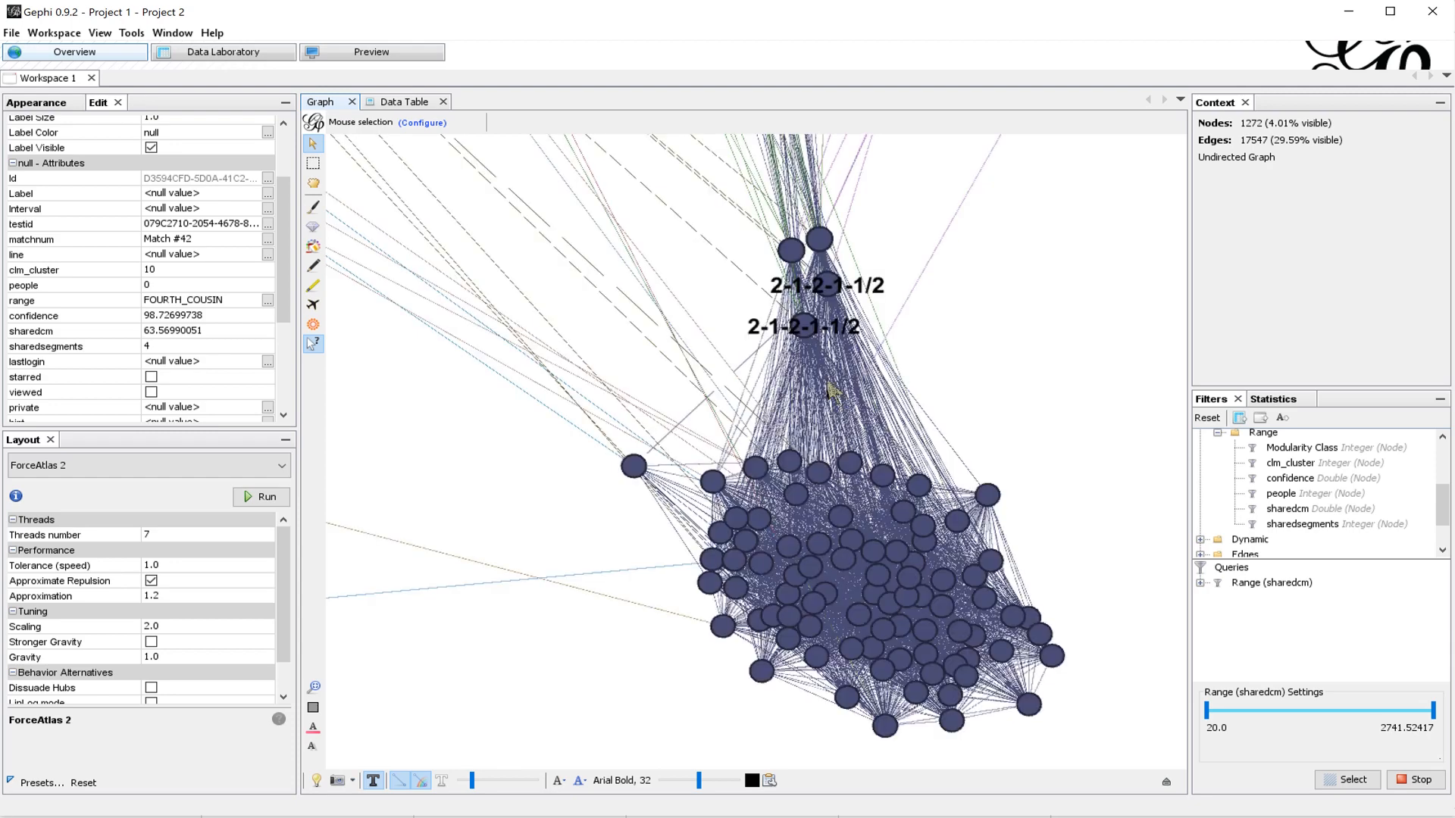
pyautogui.scroll(-4, 824, 387)
pyautogui.scroll(-3, 825, 386)
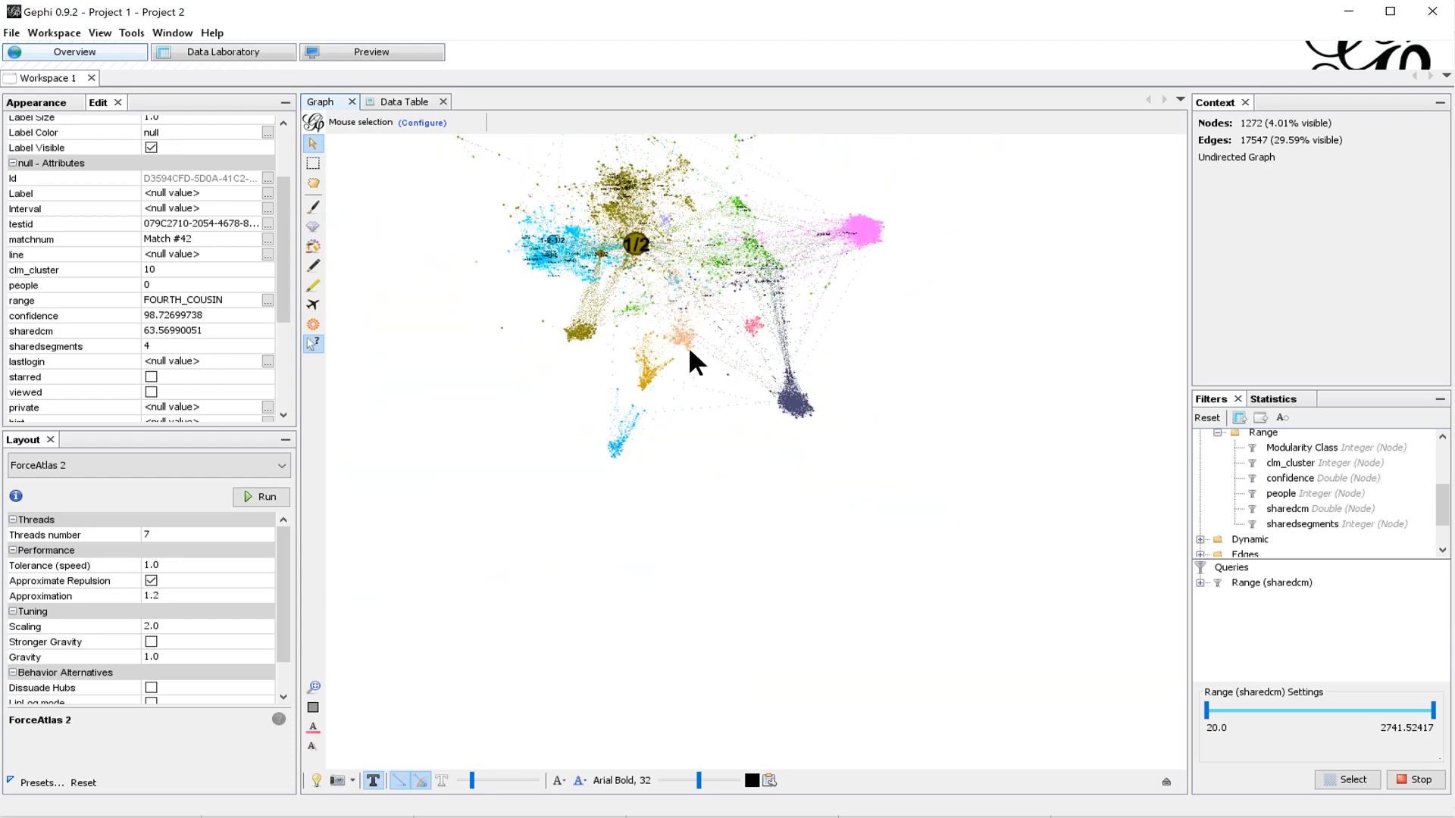
pyautogui.moveTo(691, 335); pyautogui.dragTo(772, 506)
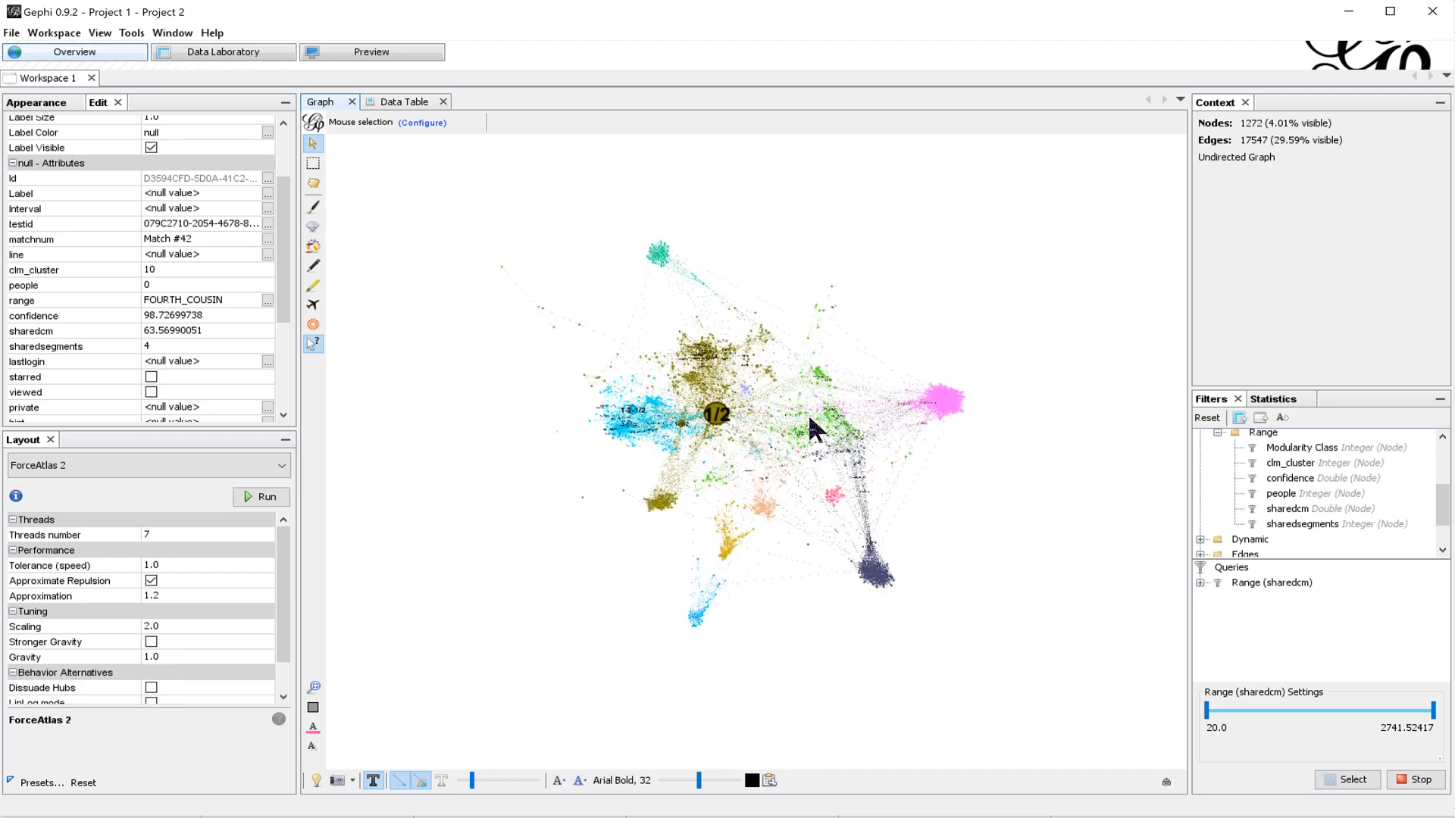
# Step: Set the minimum of the sharedcm Range filter to 7
pyautogui.click(1206, 710)
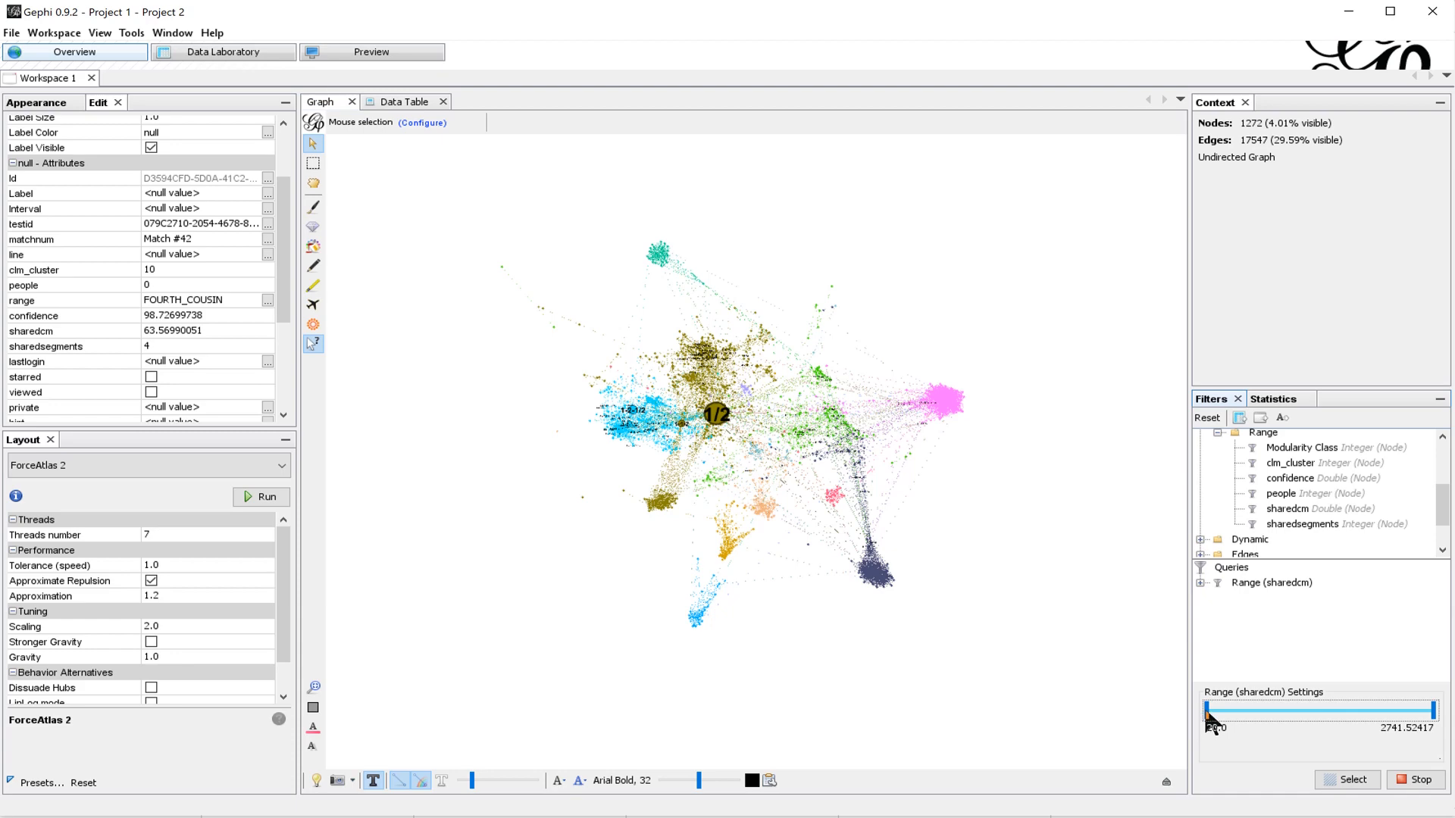
pyautogui.click(1215, 728)
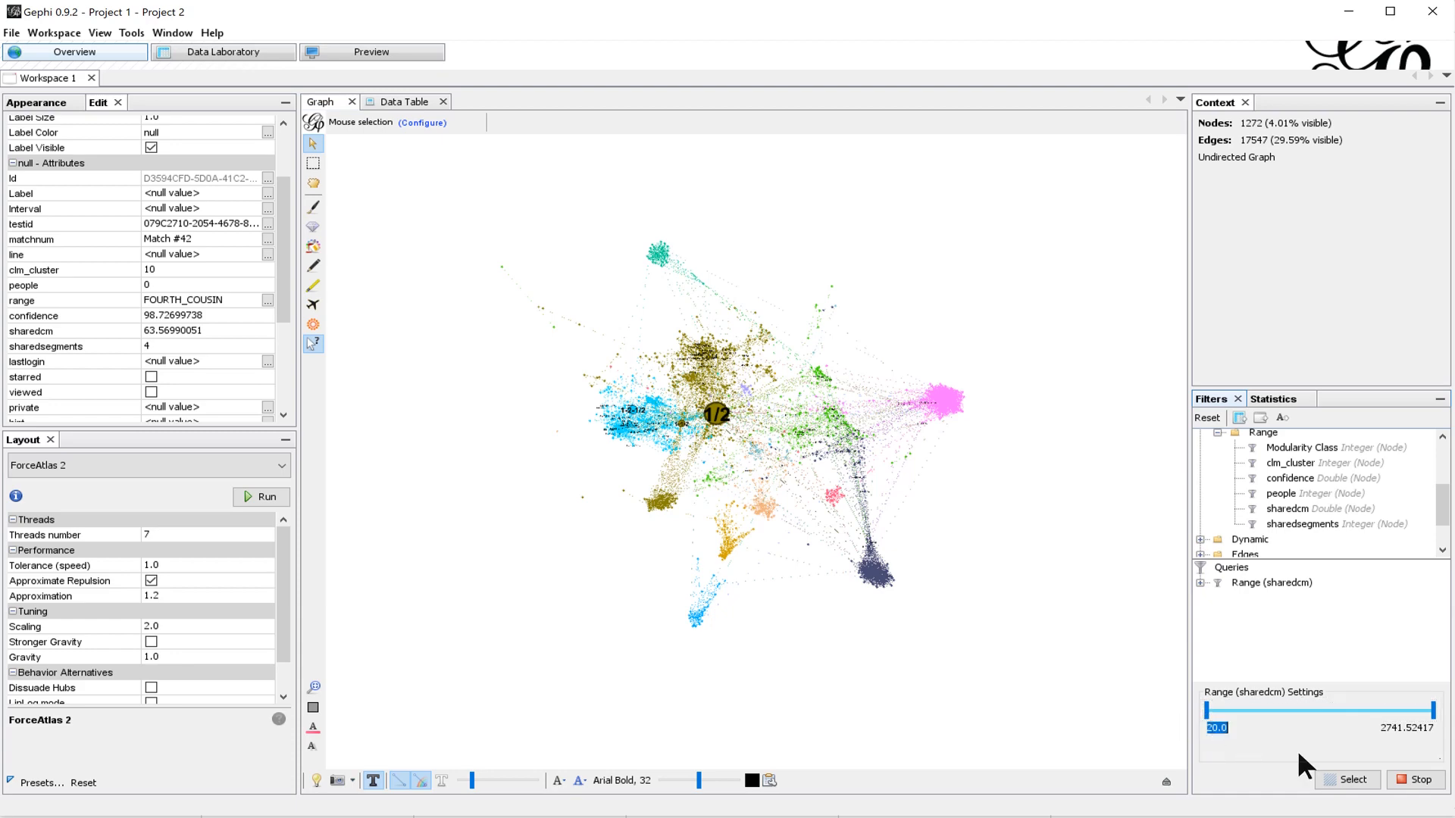
pyautogui.write('7')
pyautogui.press('Return')
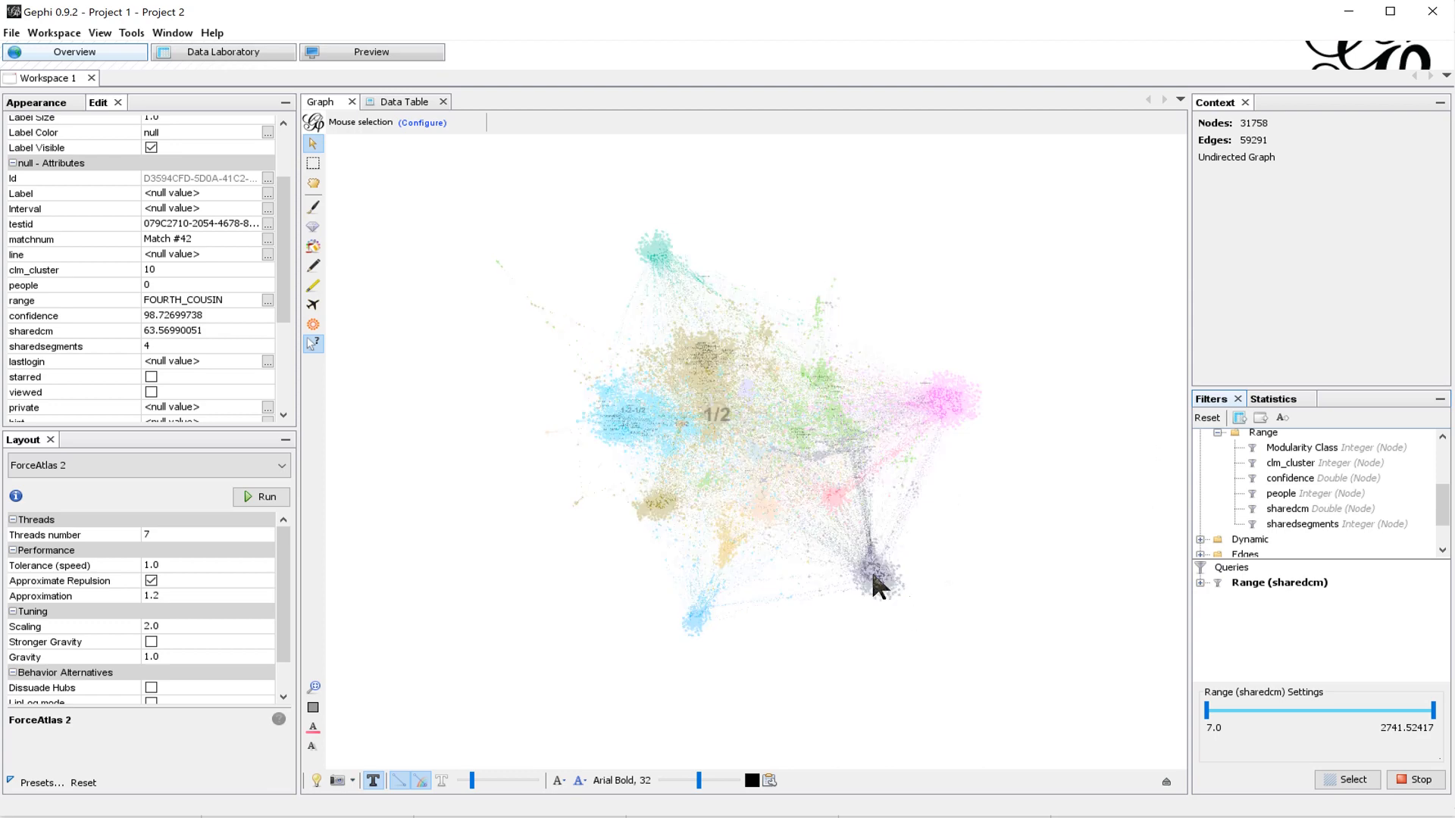
pyautogui.scroll(5, 879, 587)
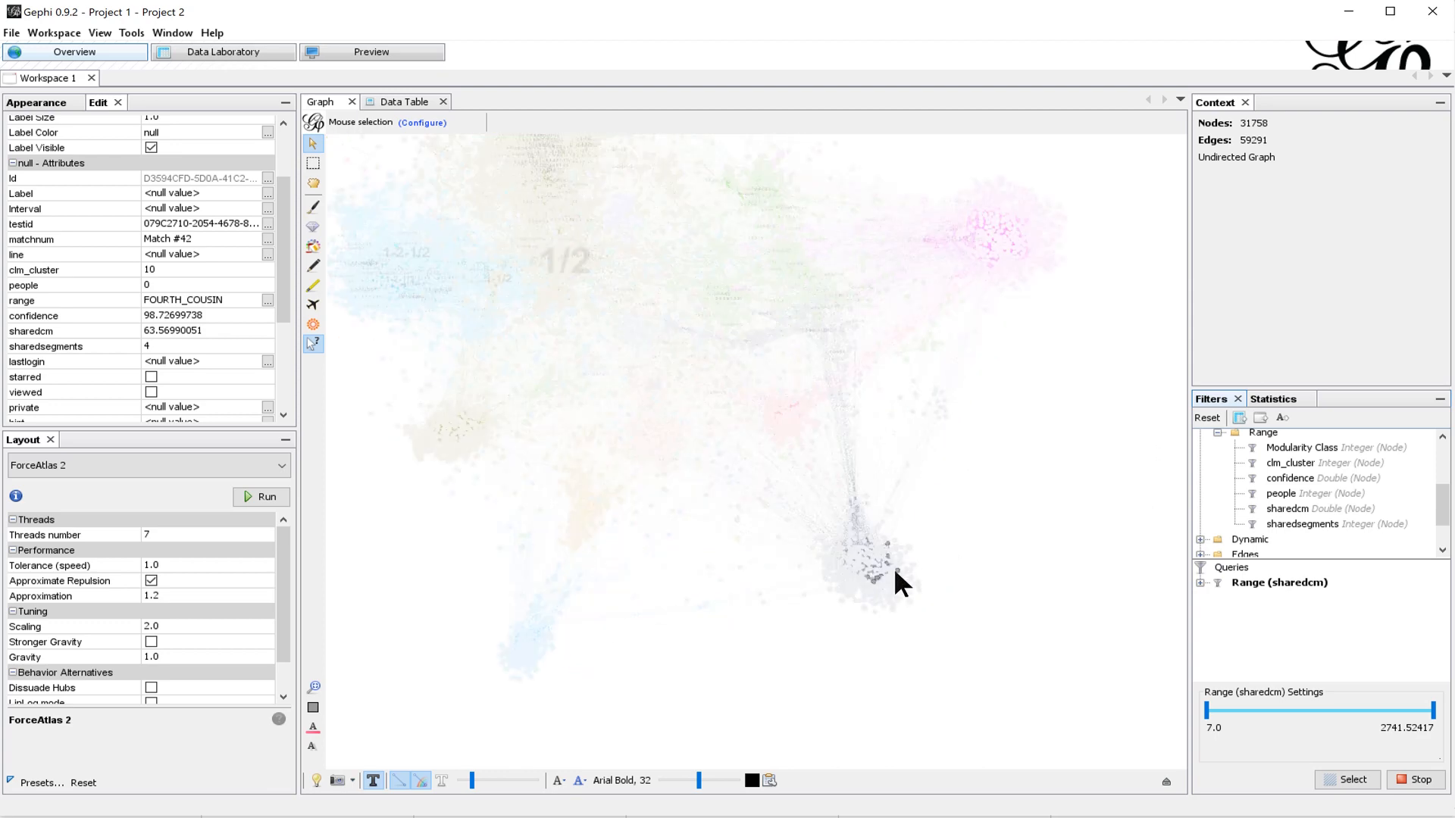
# Step: Examine the line labels of the navy, green, olive and blue clusters and how the clusters adjoin across the graph
pyautogui.scroll(2, 898, 584)
pyautogui.scroll(5, 900, 579)
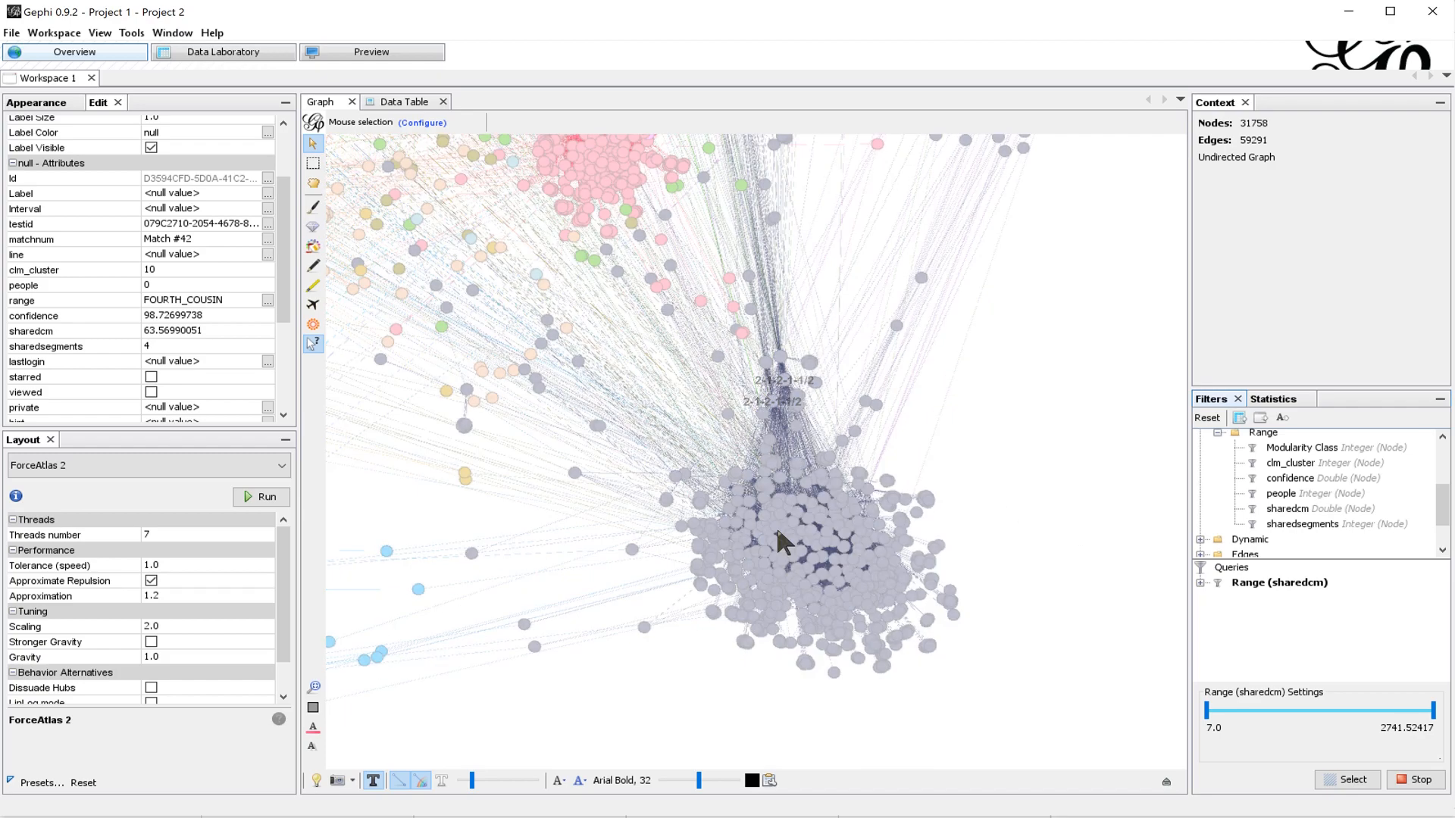
pyautogui.moveTo(653, 368); pyautogui.dragTo(700, 502)
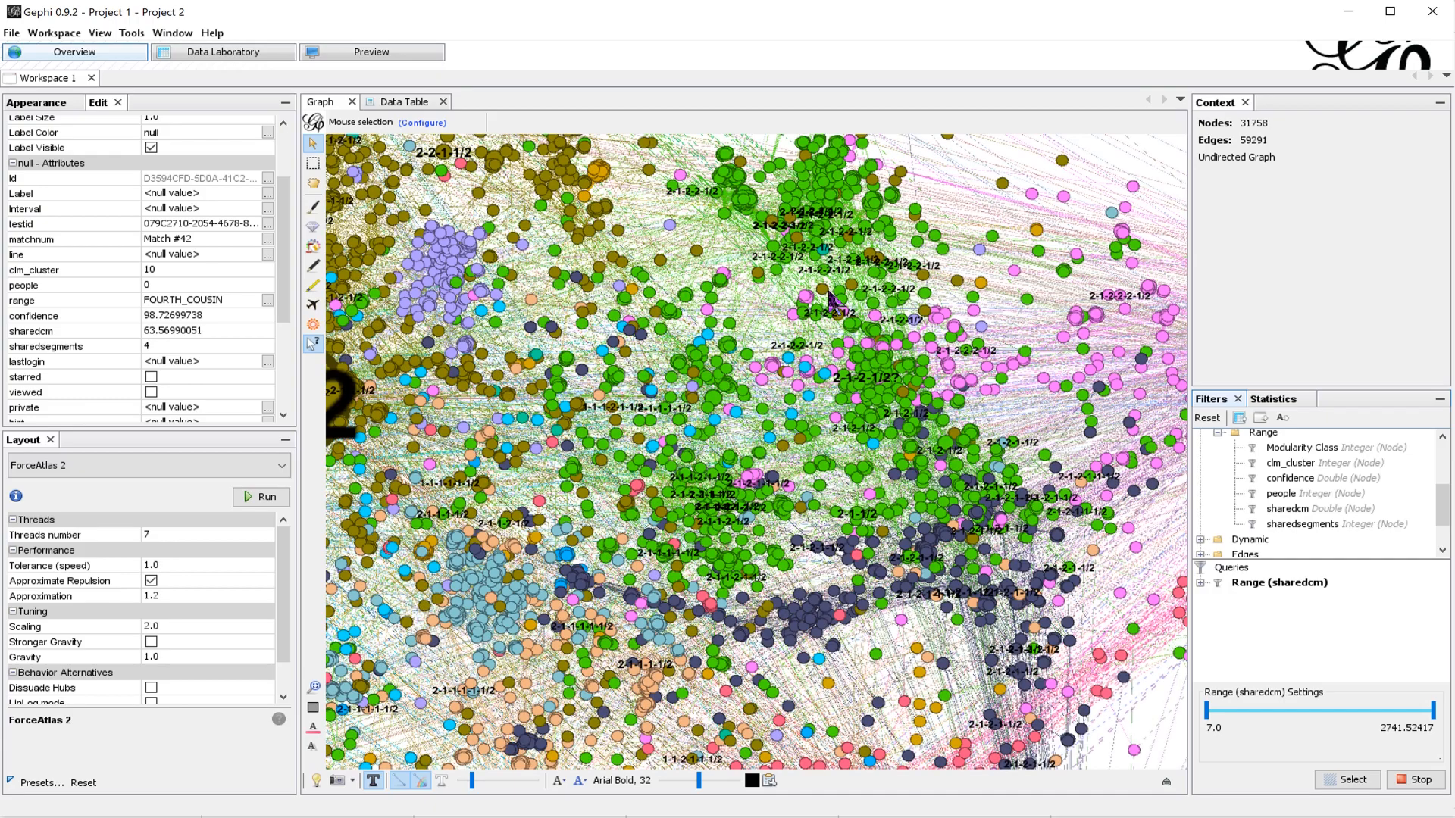
pyautogui.moveTo(829, 296); pyautogui.dragTo(1137, 374)
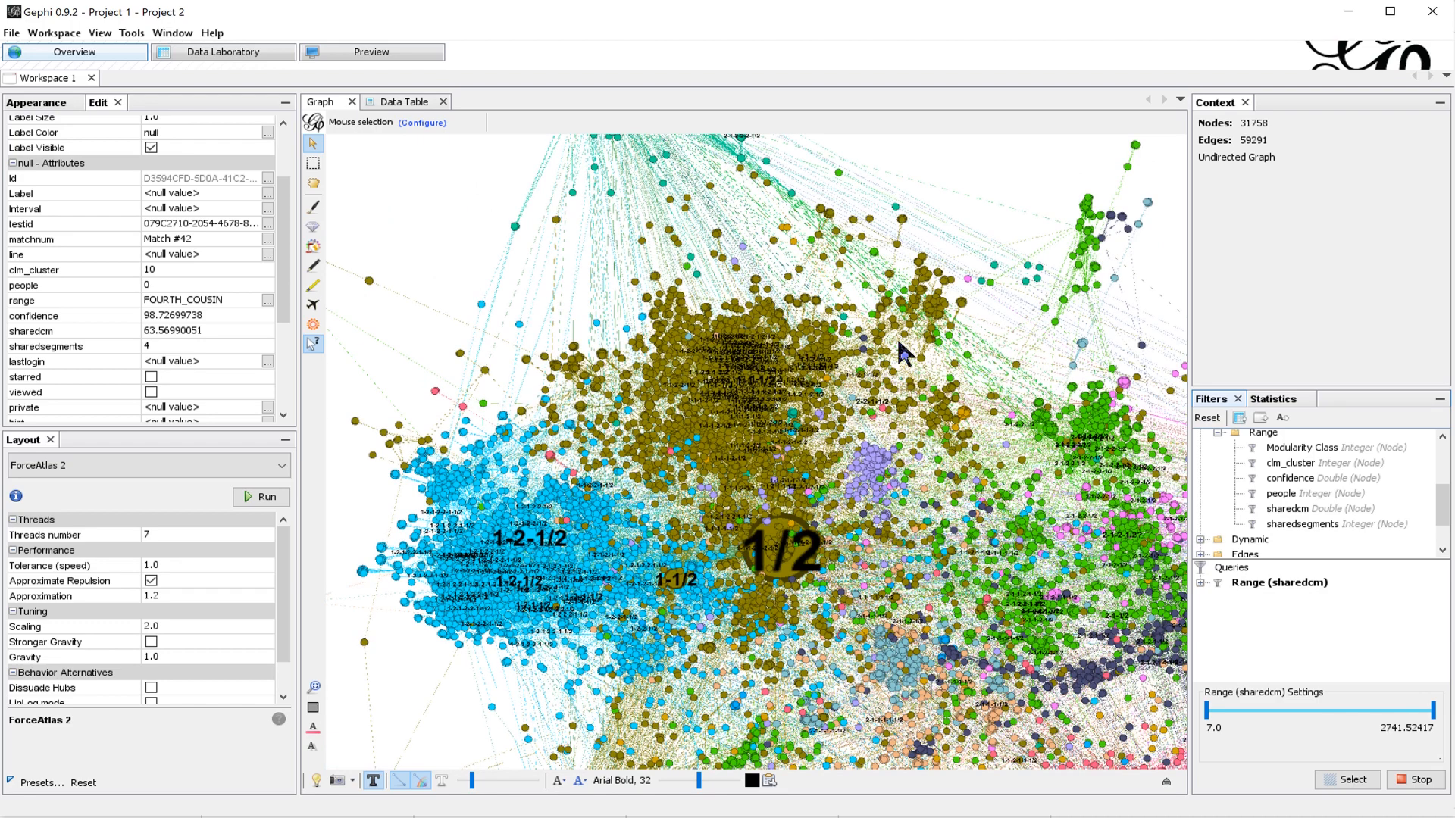
pyautogui.moveTo(913, 454); pyautogui.dragTo(864, 423)
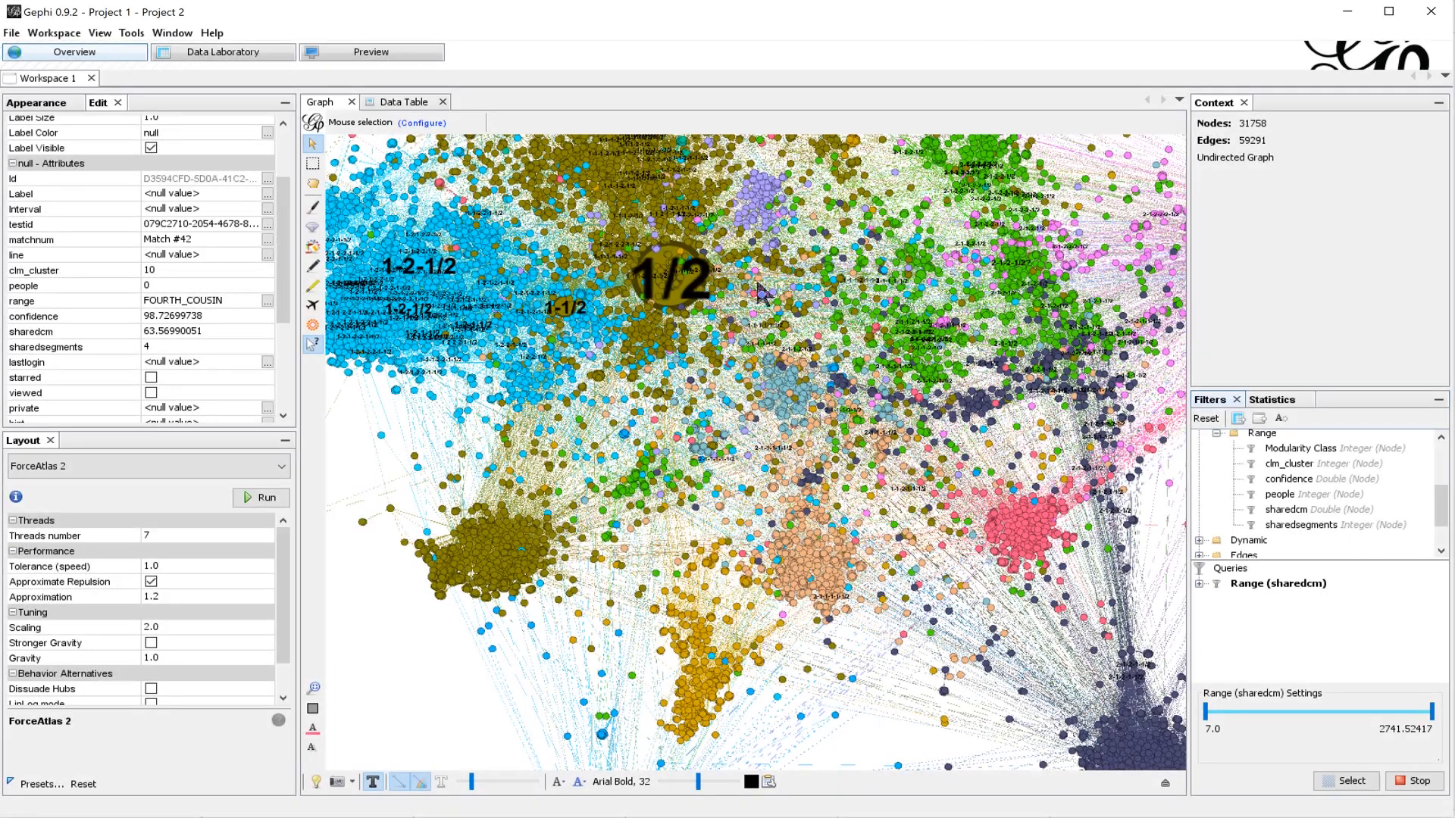
# Step: Widen the clm_cluster column in the nodes data table to review its values
pyautogui.click(16, 103)
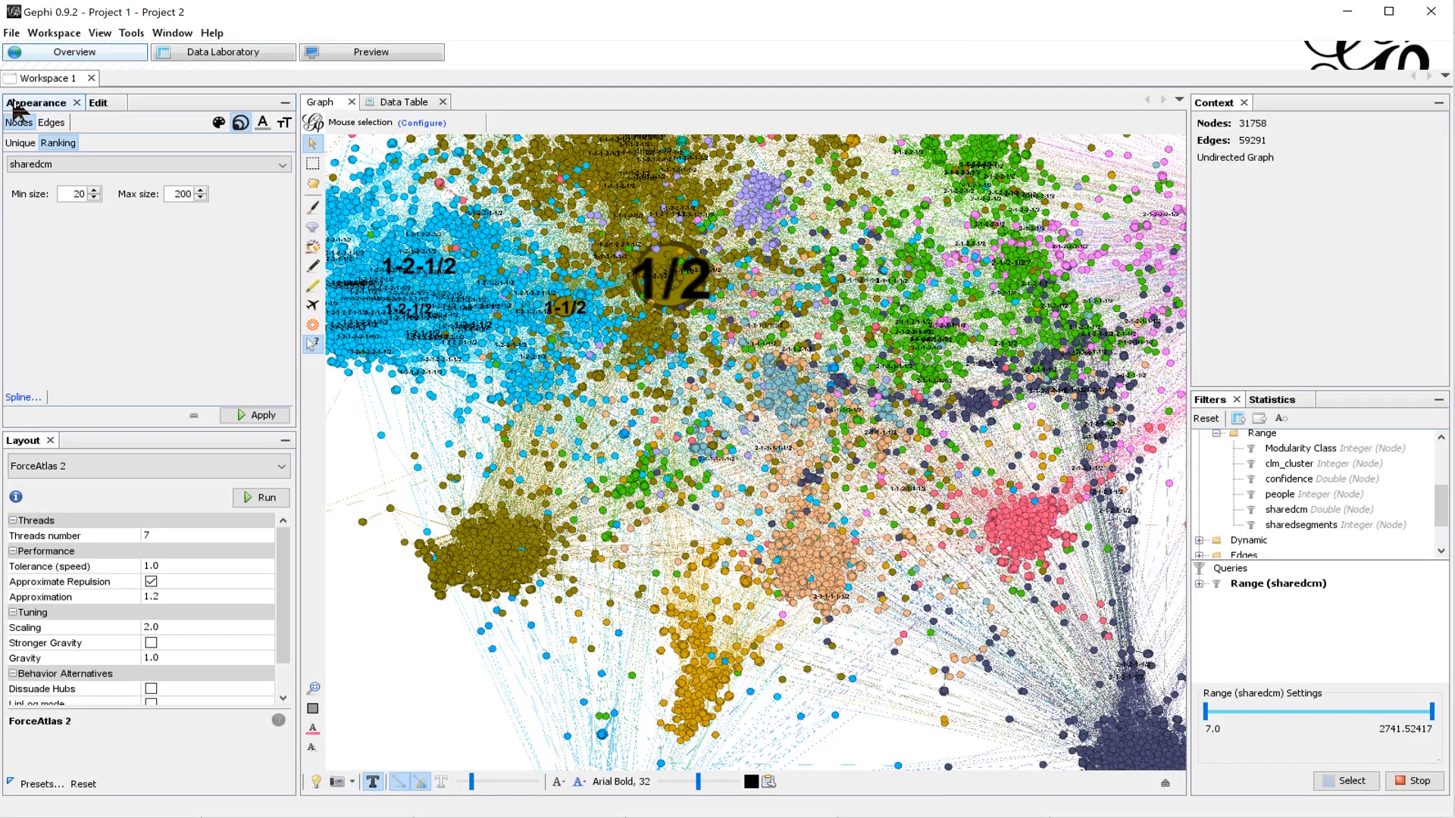
pyautogui.scroll(-5, 789, 415)
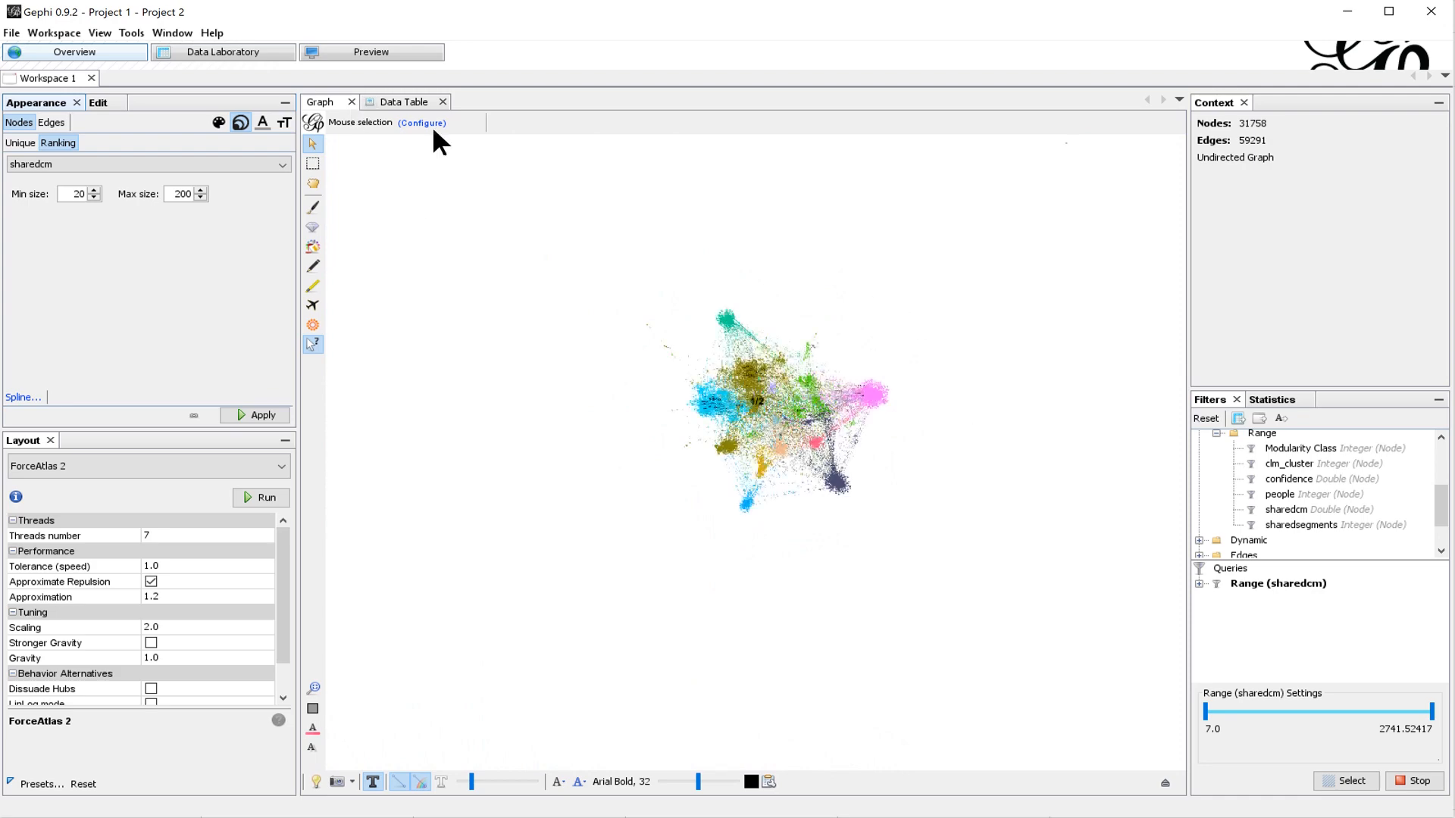
pyautogui.click(401, 101)
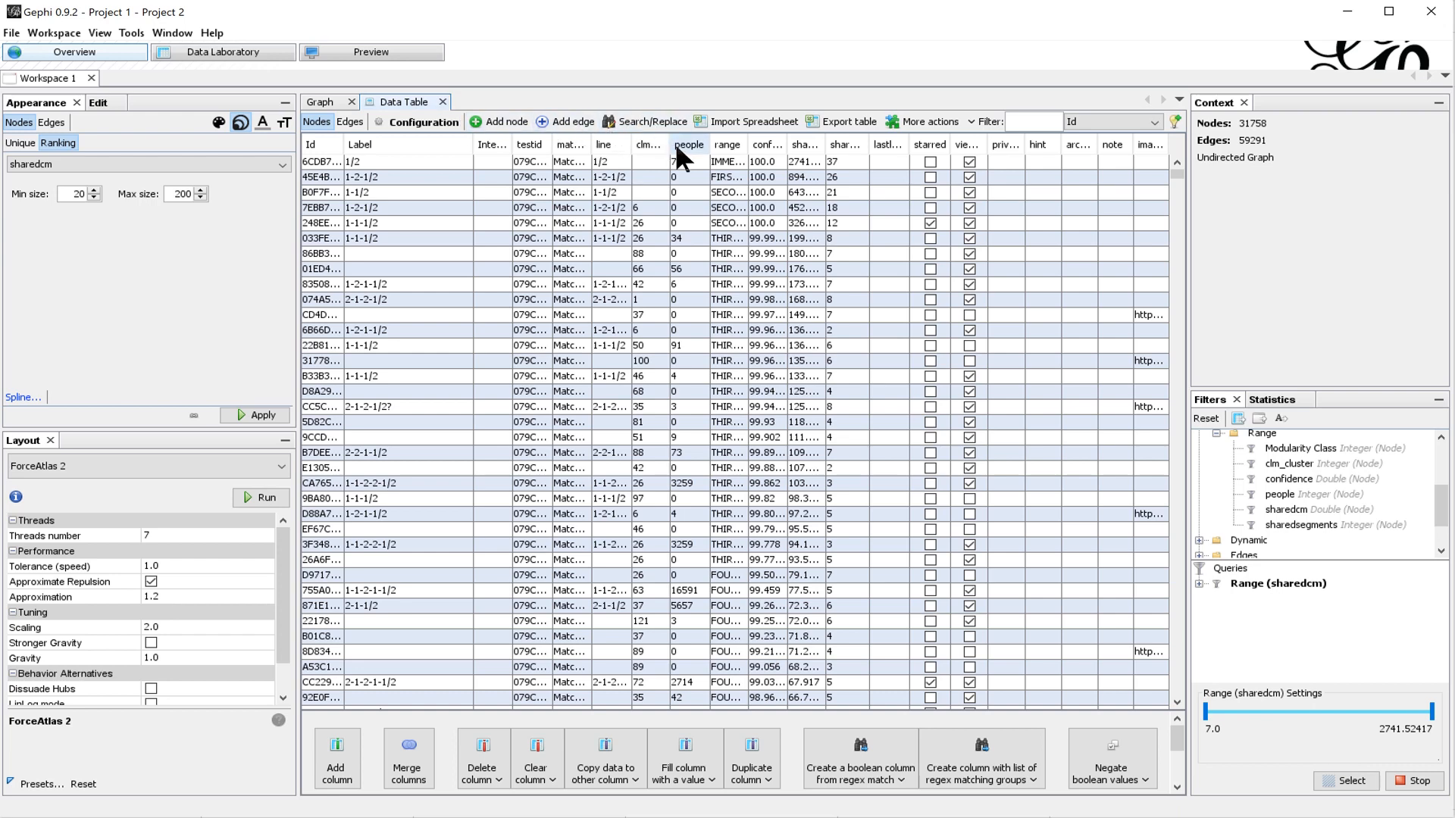
pyautogui.moveTo(670, 144); pyautogui.dragTo(747, 150)
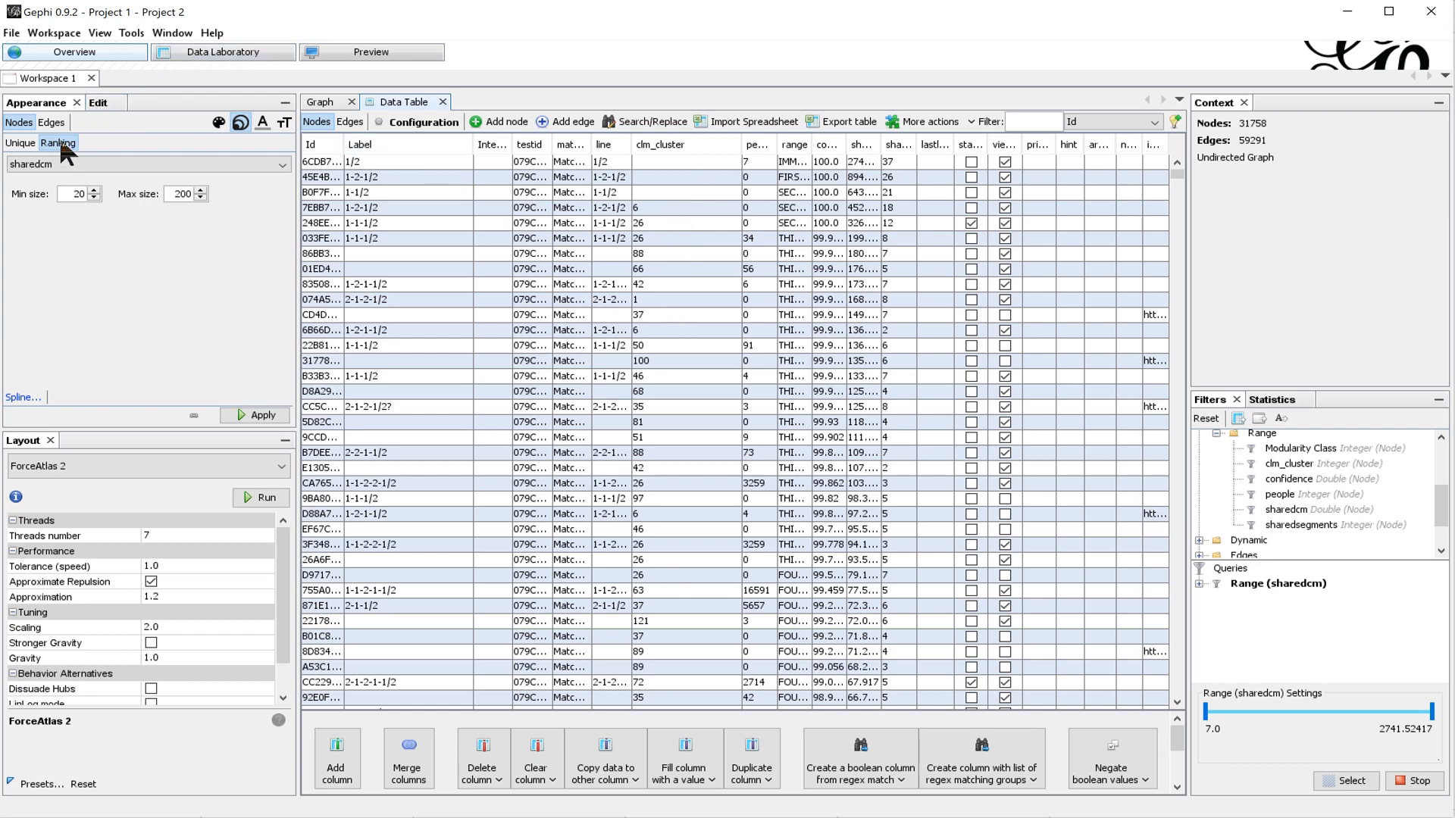
# Step: Choose clm_cluster as the partition attribute for the node colors of the graph
pyautogui.click(319, 102)
pyautogui.click(219, 124)
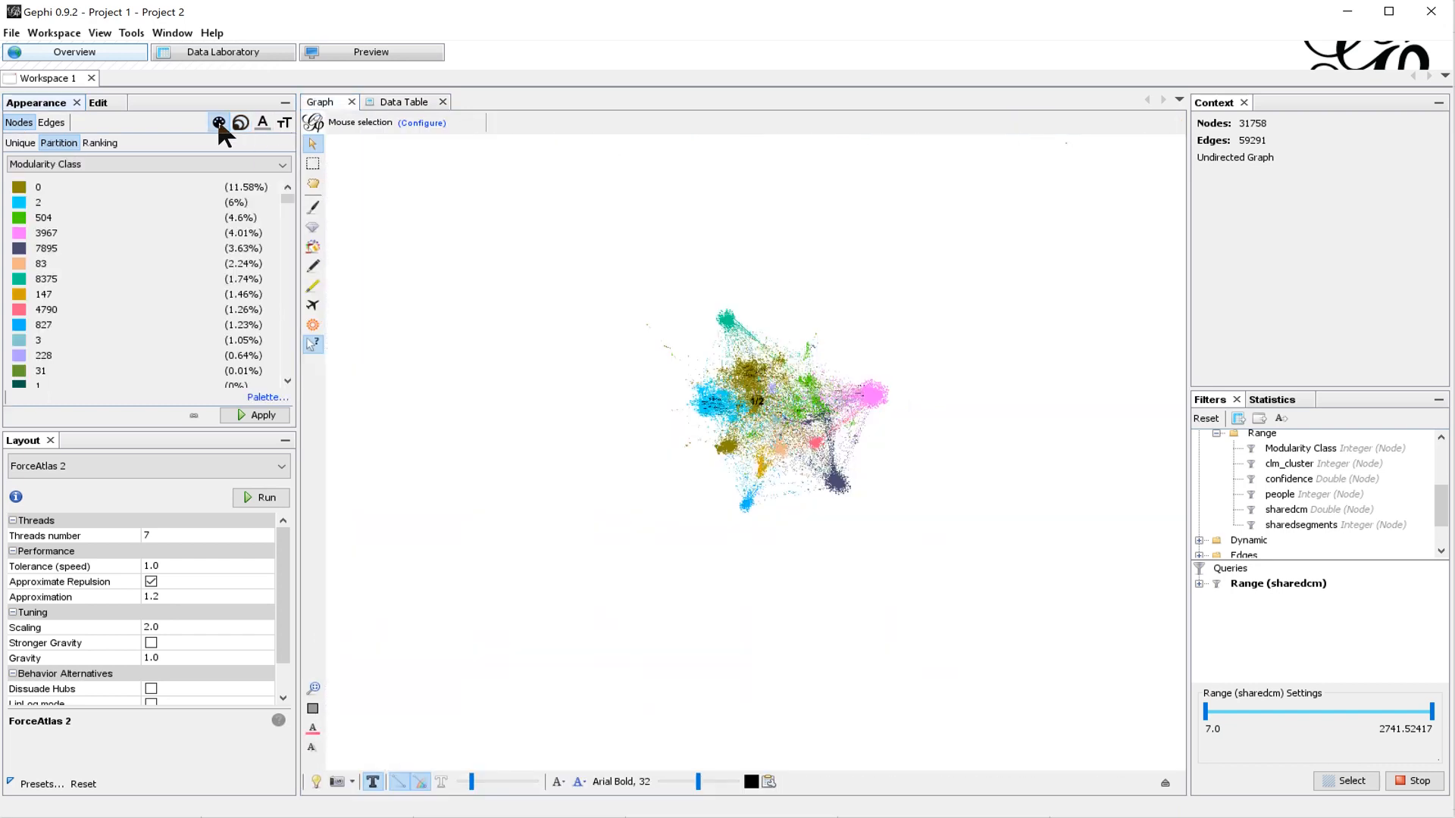
pyautogui.click(282, 164)
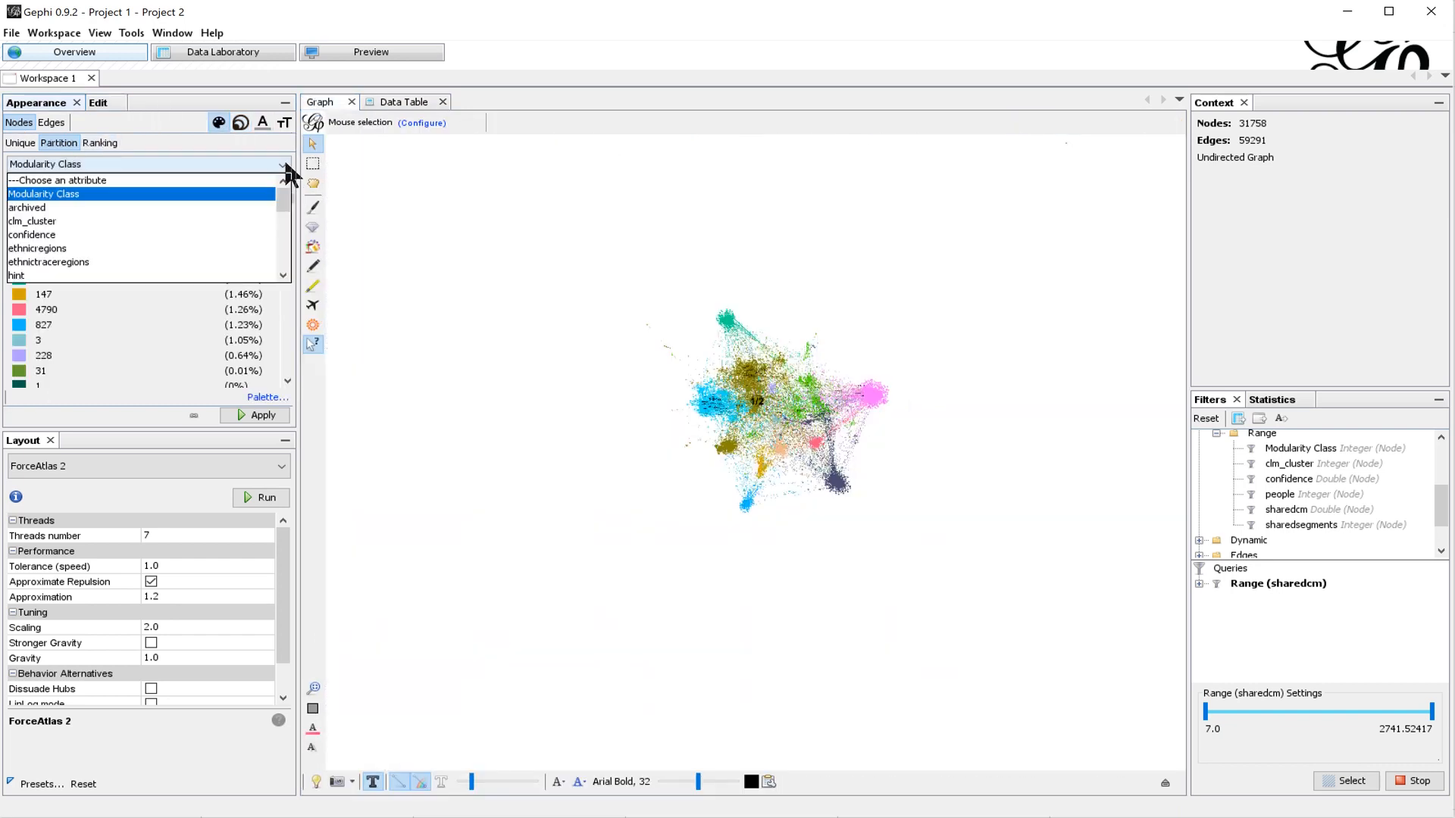
pyautogui.click(106, 220)
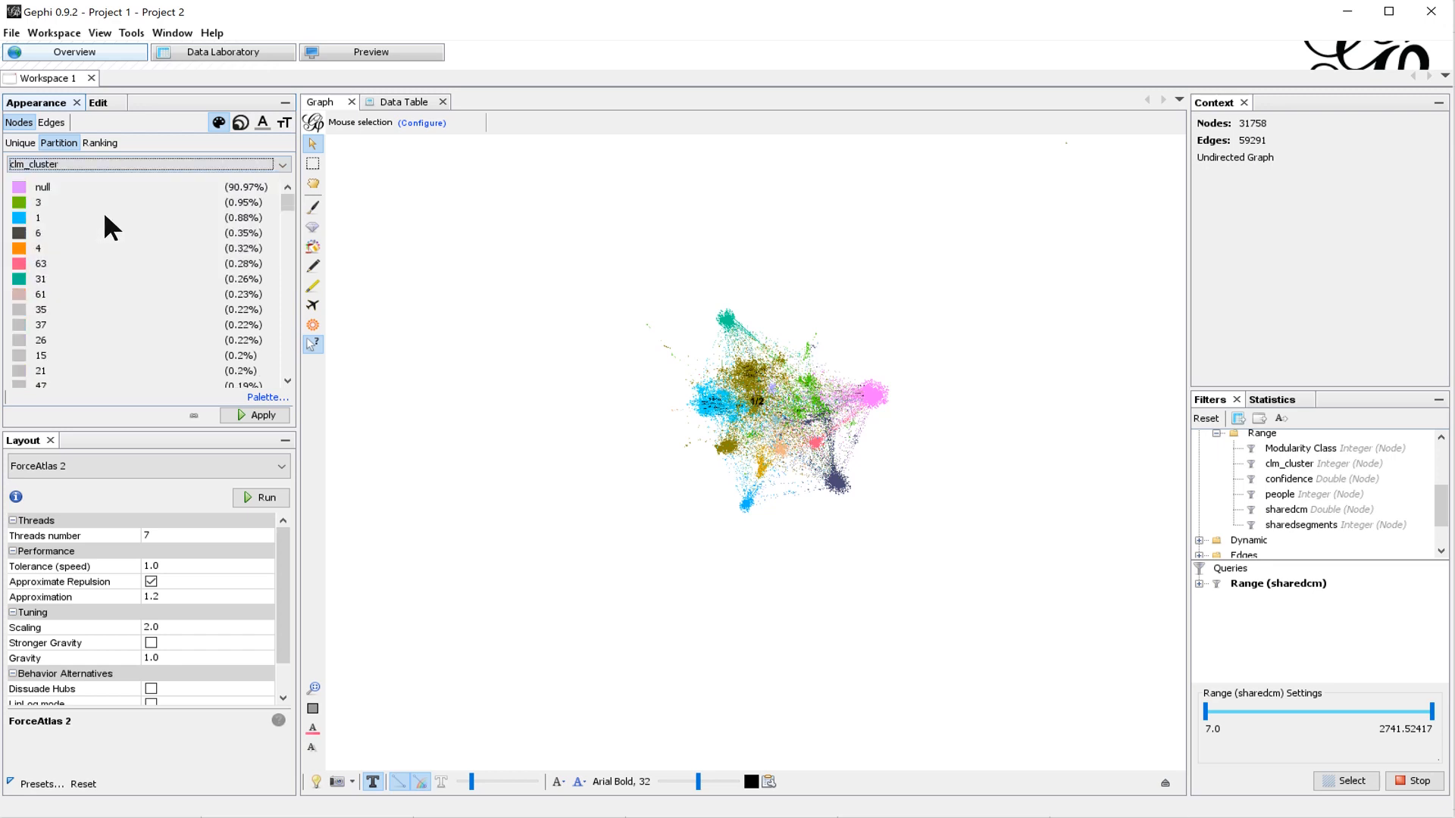
# Step: Try to set up a palette limited to 25 colors for the clm_cluster partition
pyautogui.click(253, 402)
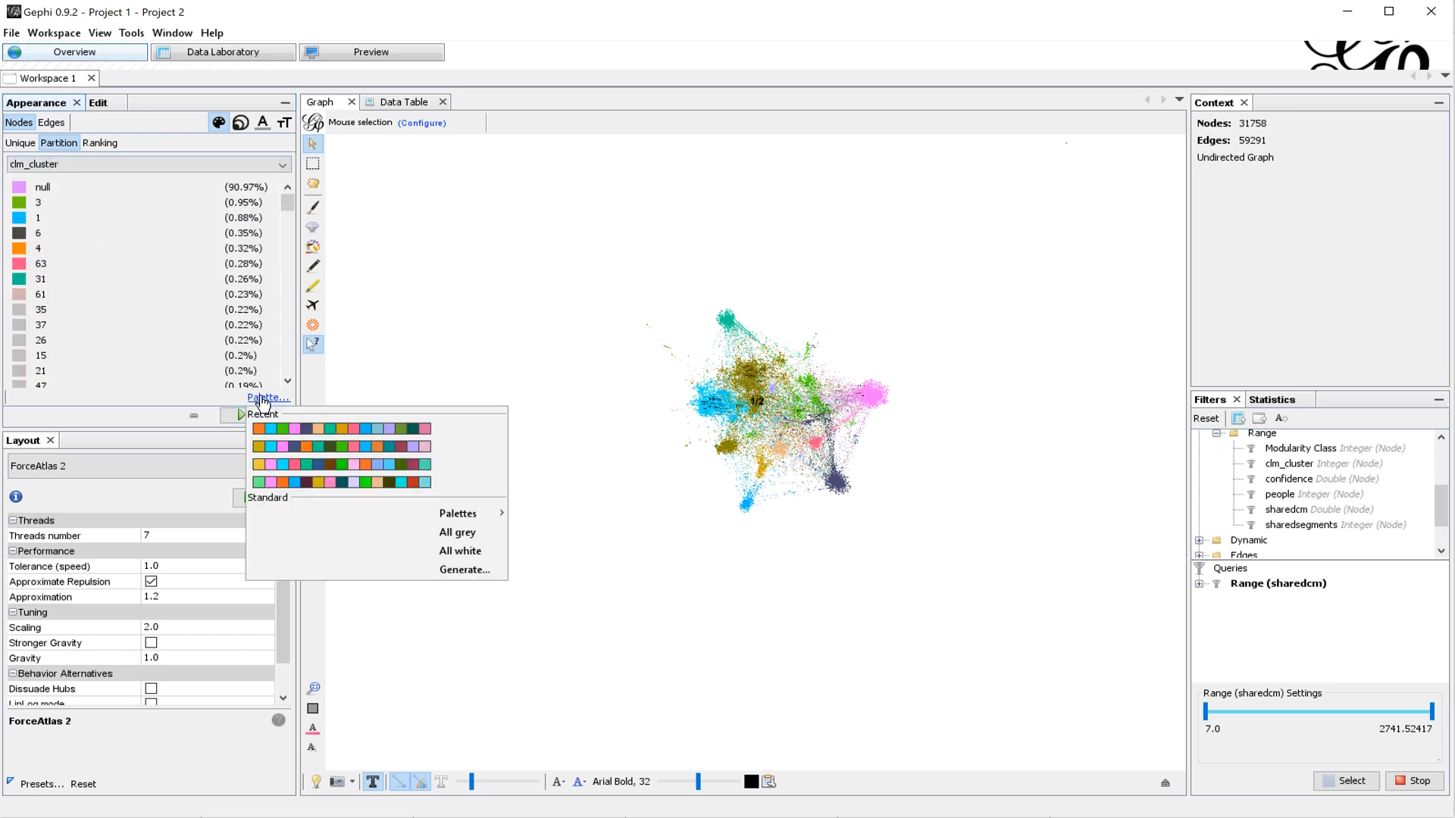
pyautogui.click(455, 569)
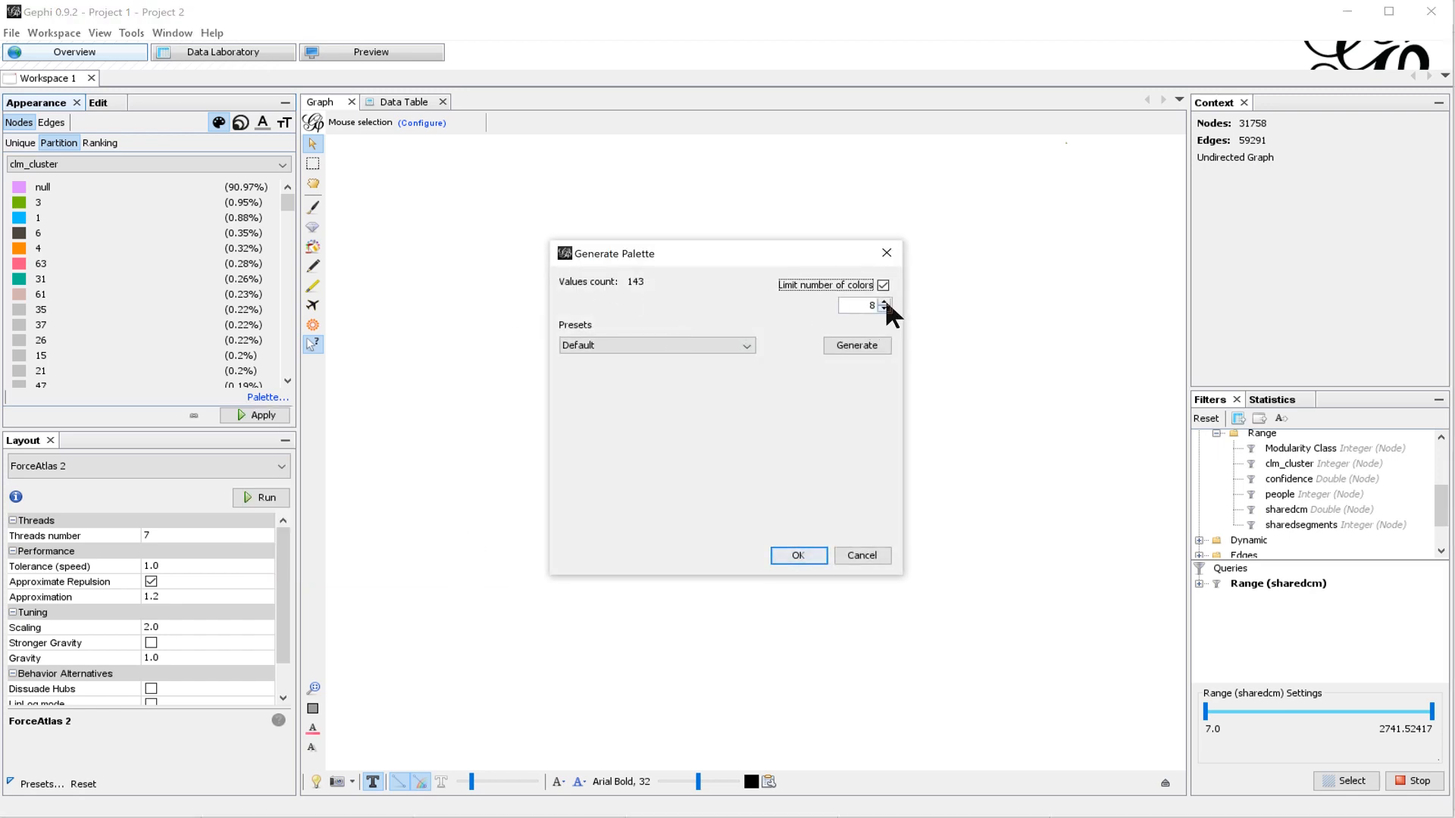
pyautogui.tripleClick(885, 300)
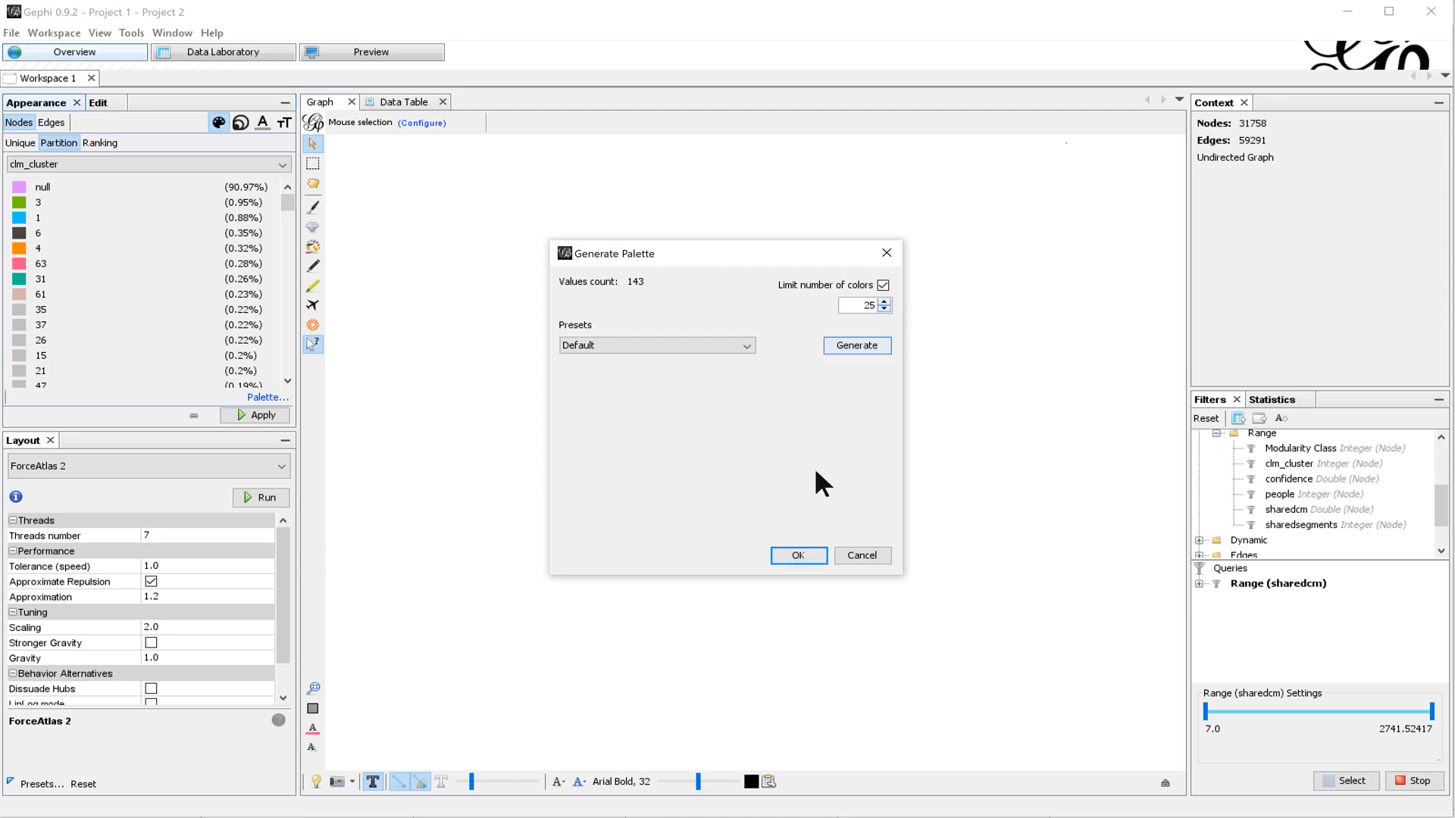
pyautogui.click(784, 558)
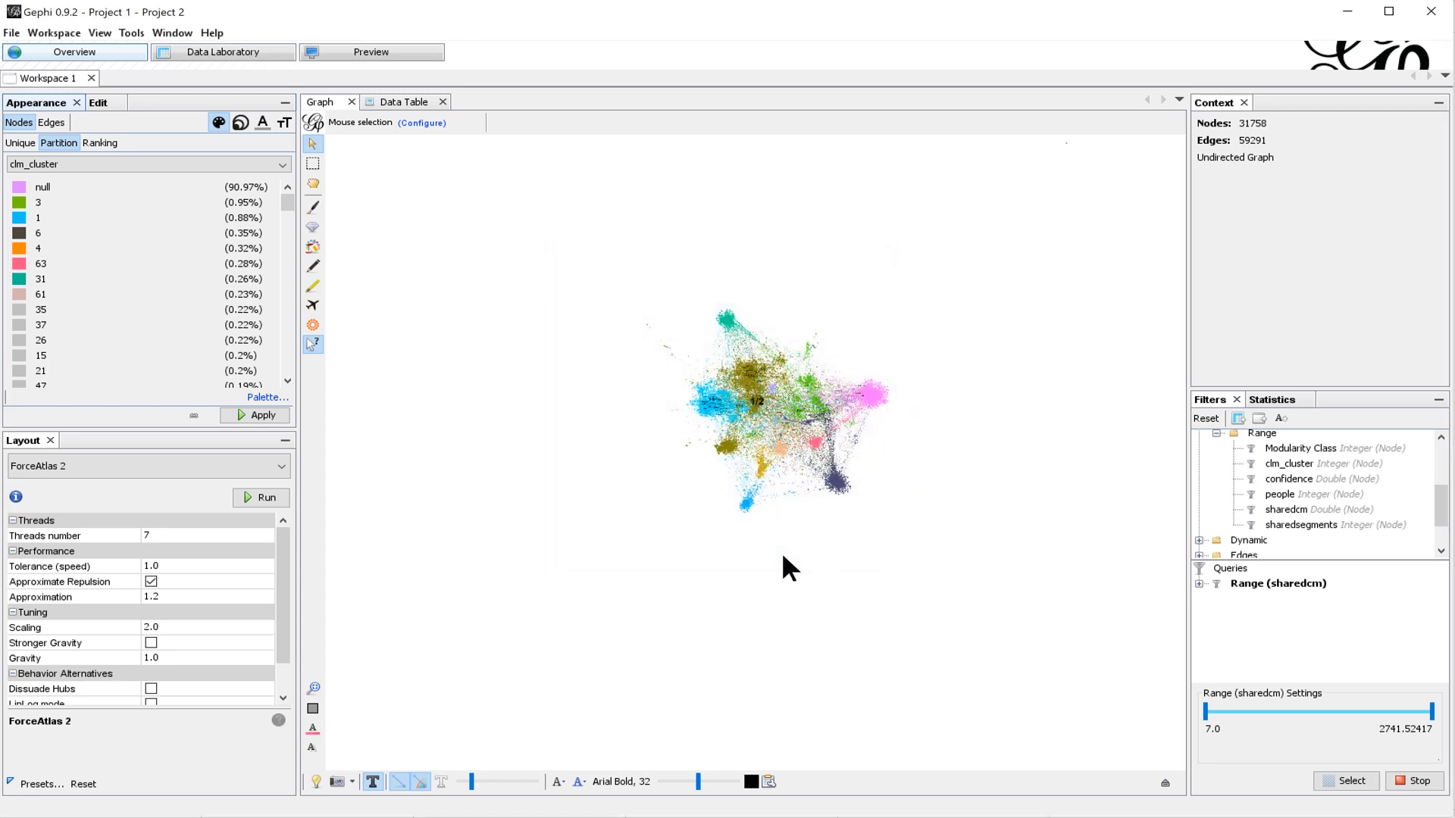
# Step: Generate a palette limited to 25 colors with the Default preset for clm_cluster and apply it to the nodes
pyautogui.click(258, 399)
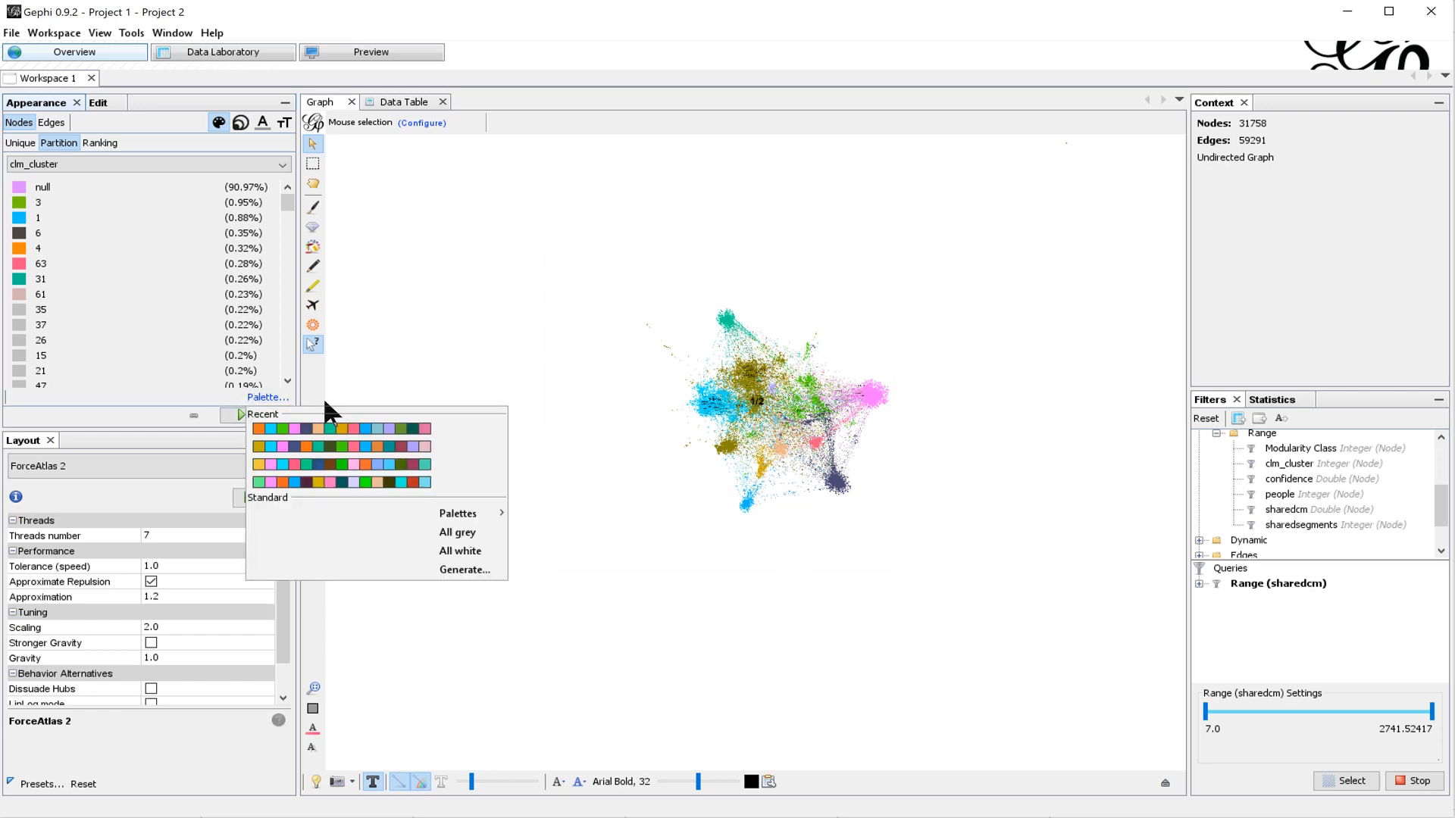
pyautogui.click(444, 569)
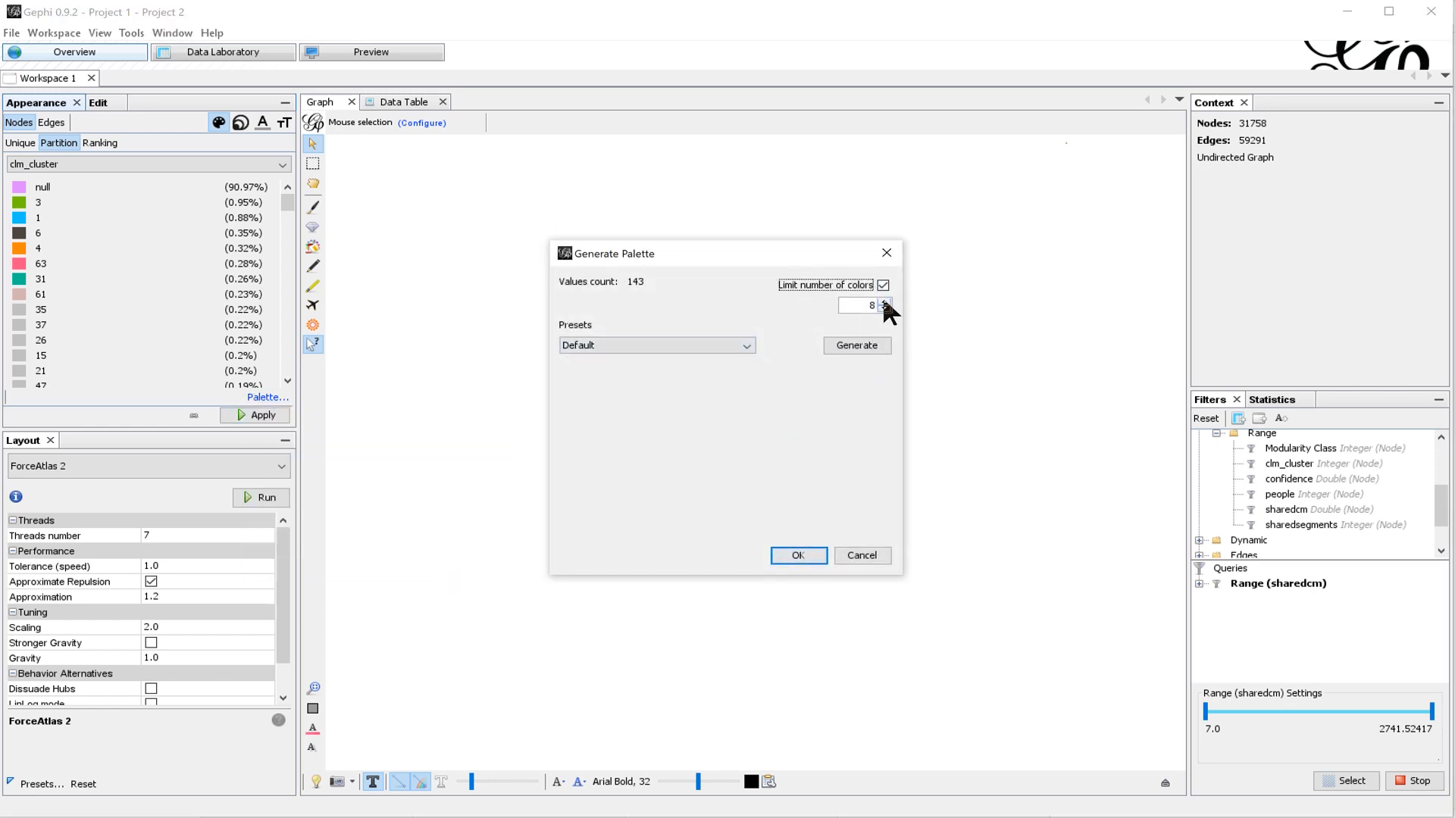
pyautogui.press('Tab')
pyautogui.click(884, 301)
pyautogui.click(855, 342)
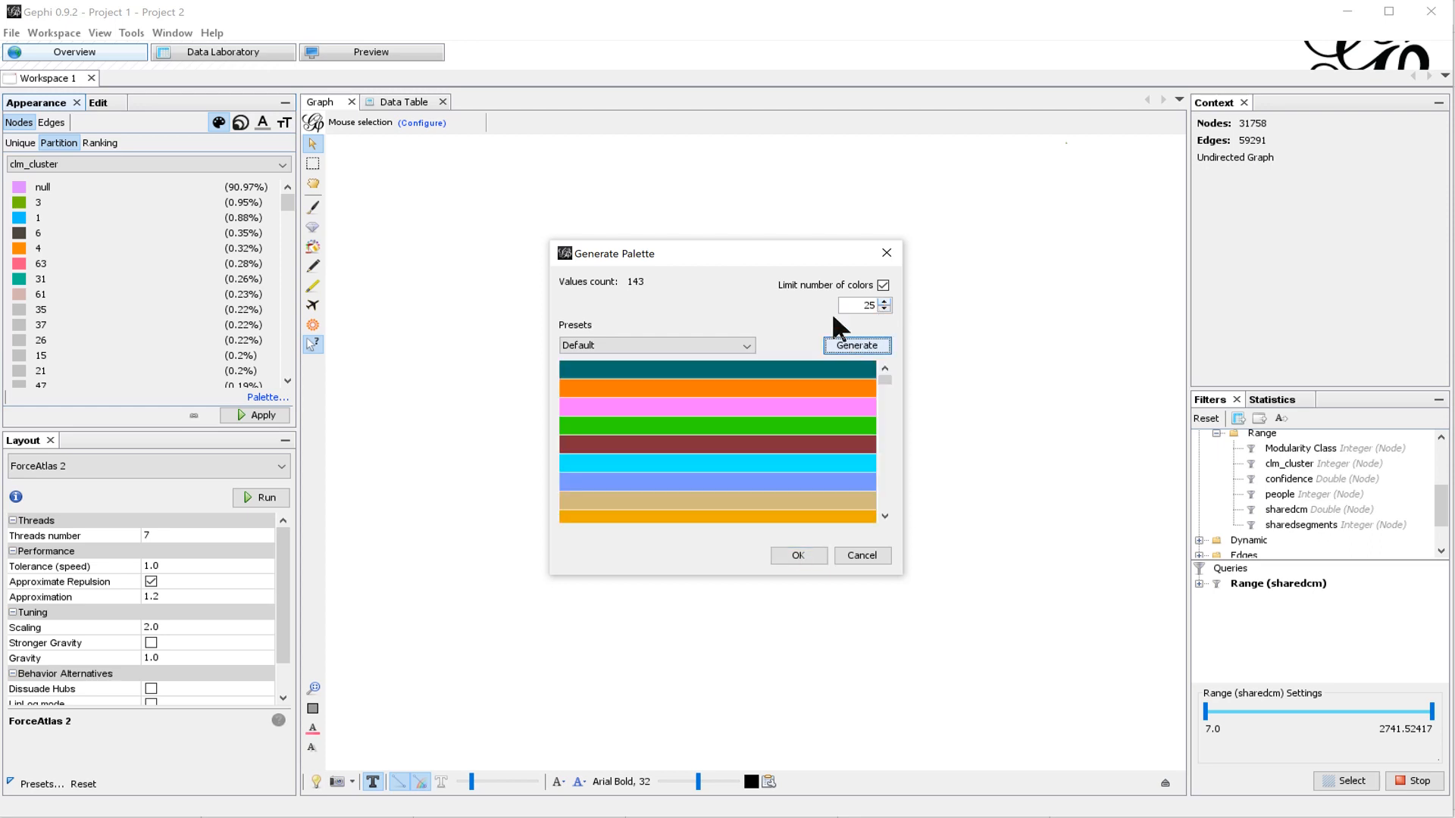
pyautogui.click(788, 555)
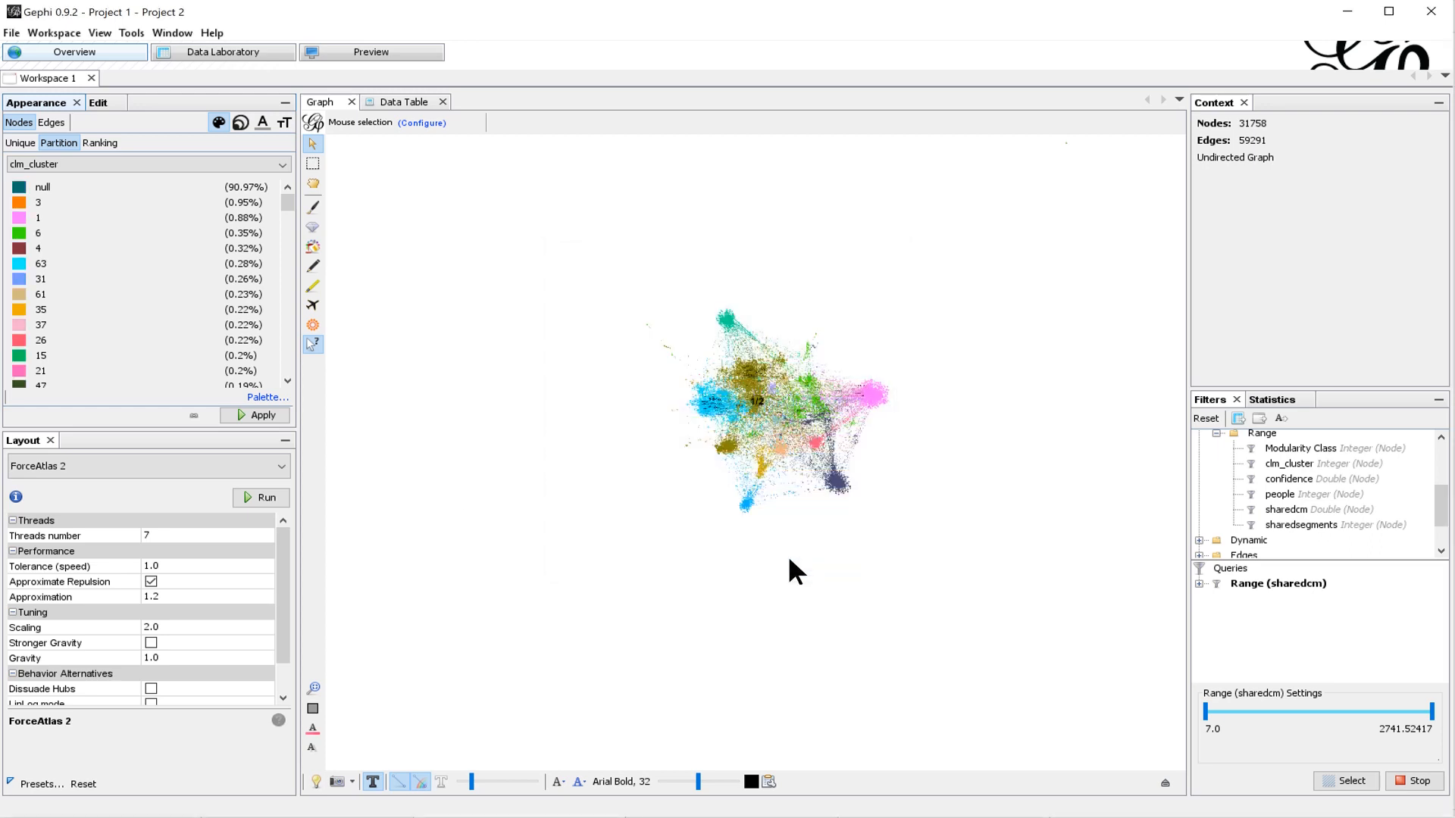
pyautogui.click(261, 416)
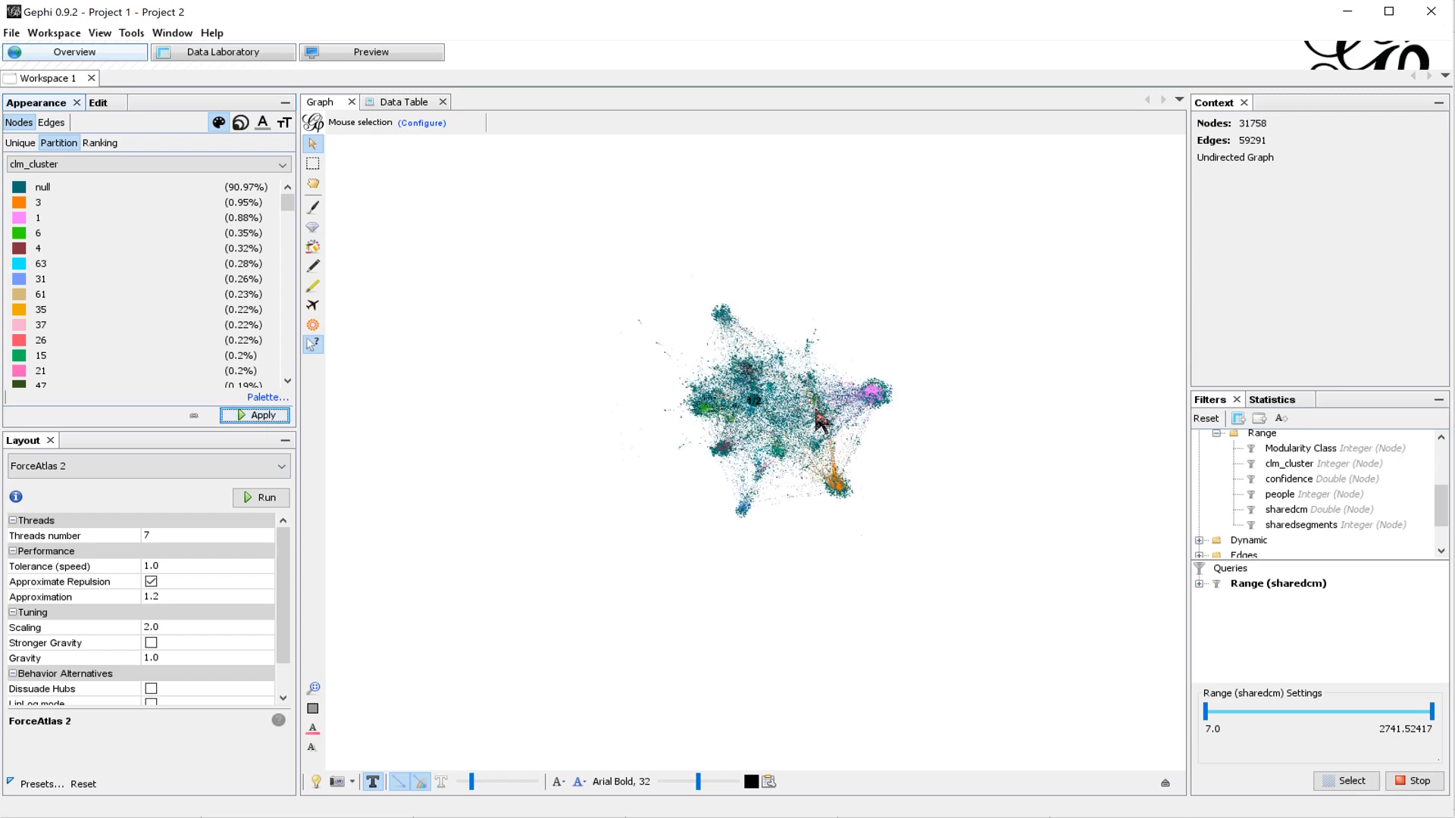
# Step: Examine how the clm_cluster colors fall within the graph's clusters, especially the orange and pink ones and the central area
pyautogui.scroll(3, 792, 406)
pyautogui.scroll(2, 793, 406)
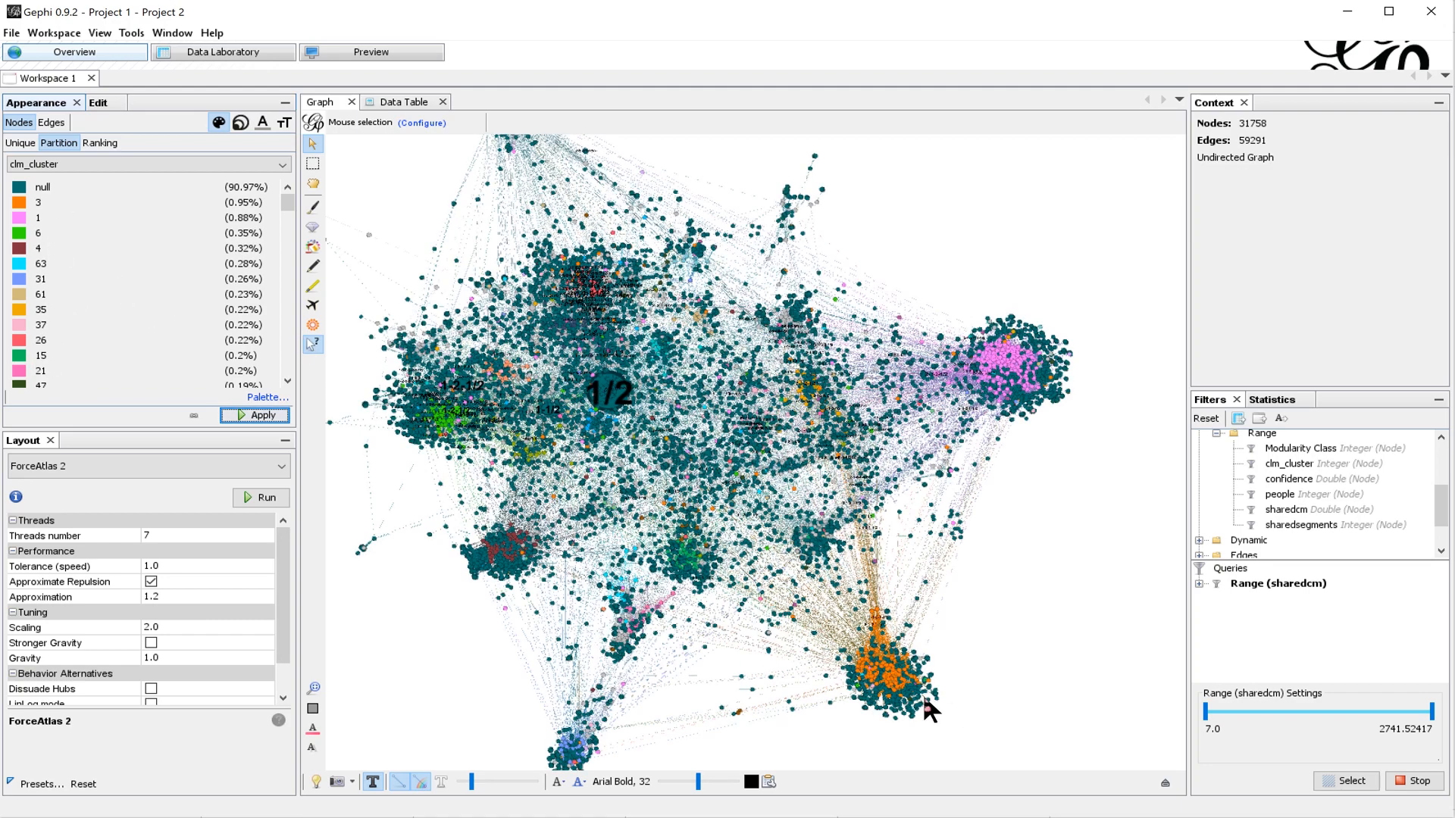
pyautogui.scroll(2, 894, 690)
pyautogui.scroll(3, 895, 689)
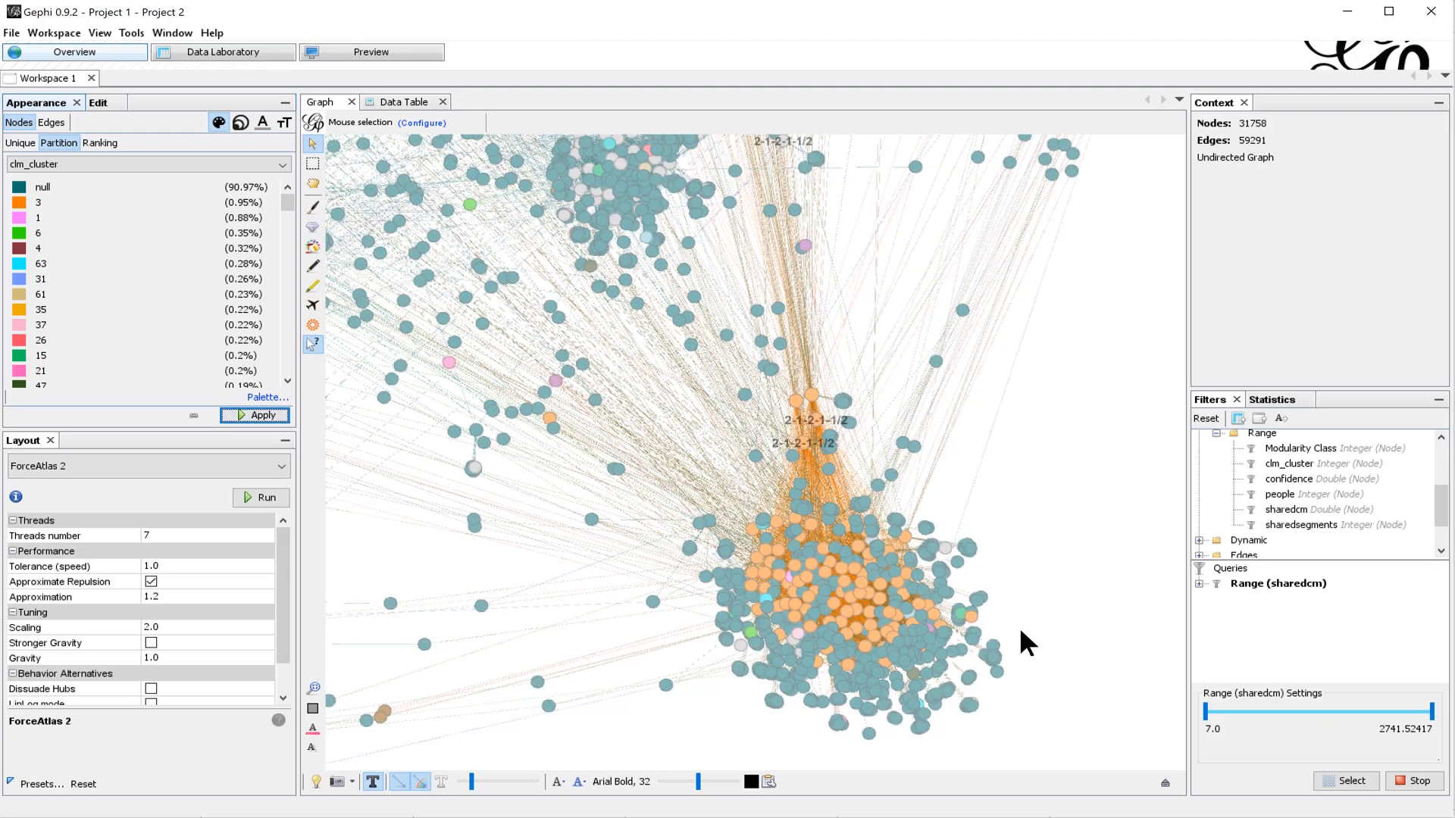
pyautogui.moveTo(1004, 421); pyautogui.dragTo(905, 565)
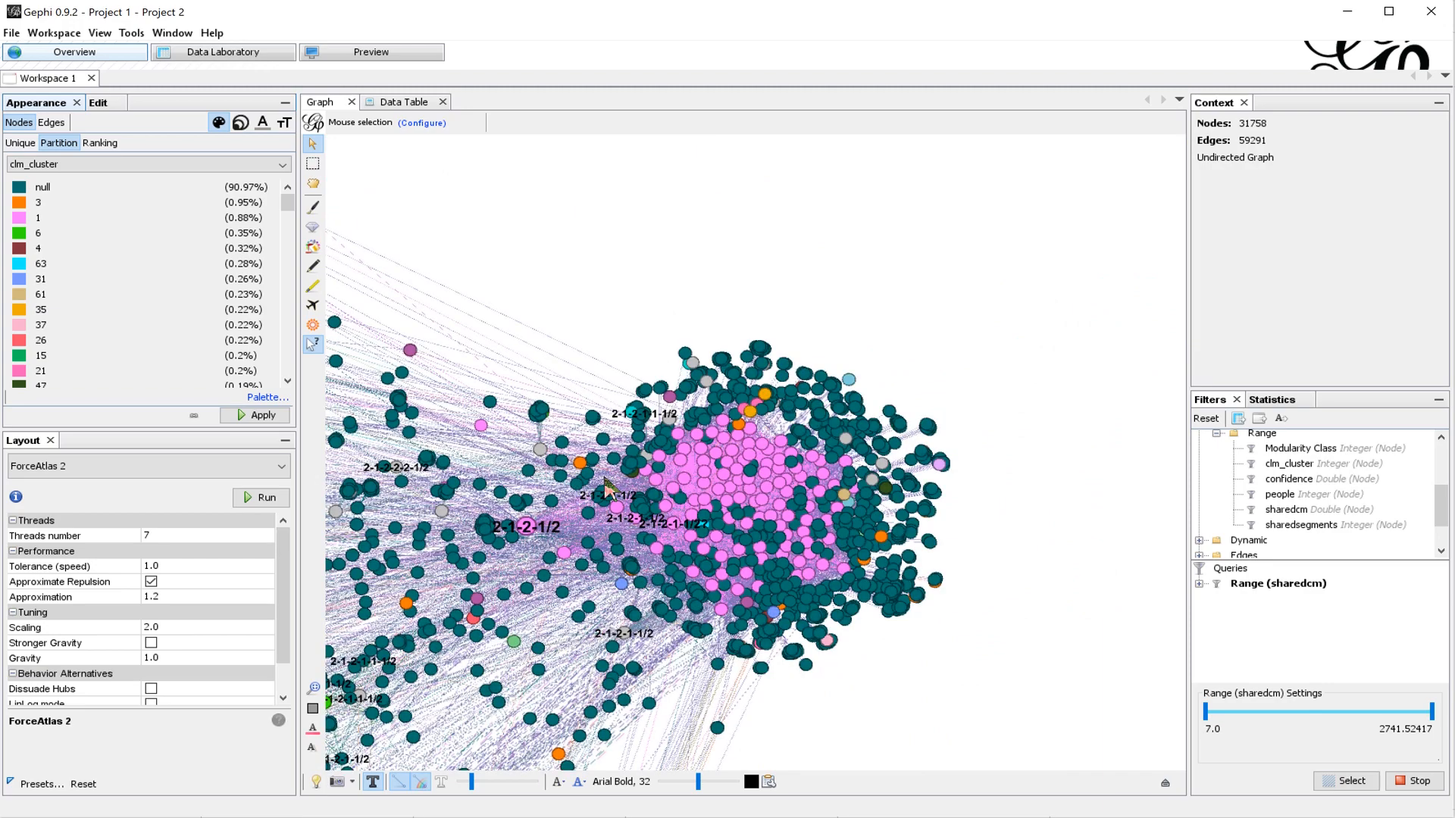
pyautogui.scroll(-8, 606, 507)
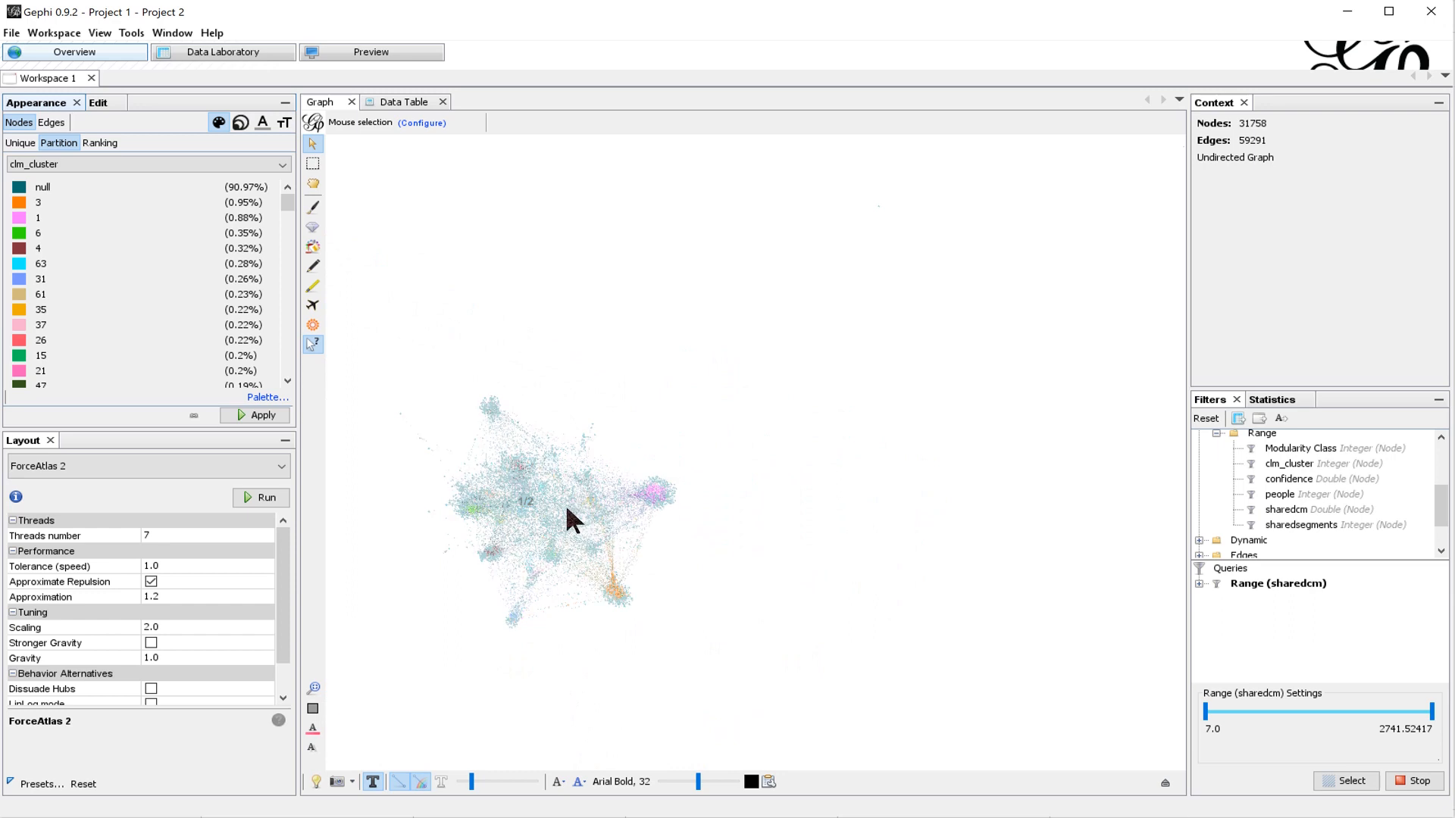
pyautogui.moveTo(572, 521); pyautogui.dragTo(615, 499)
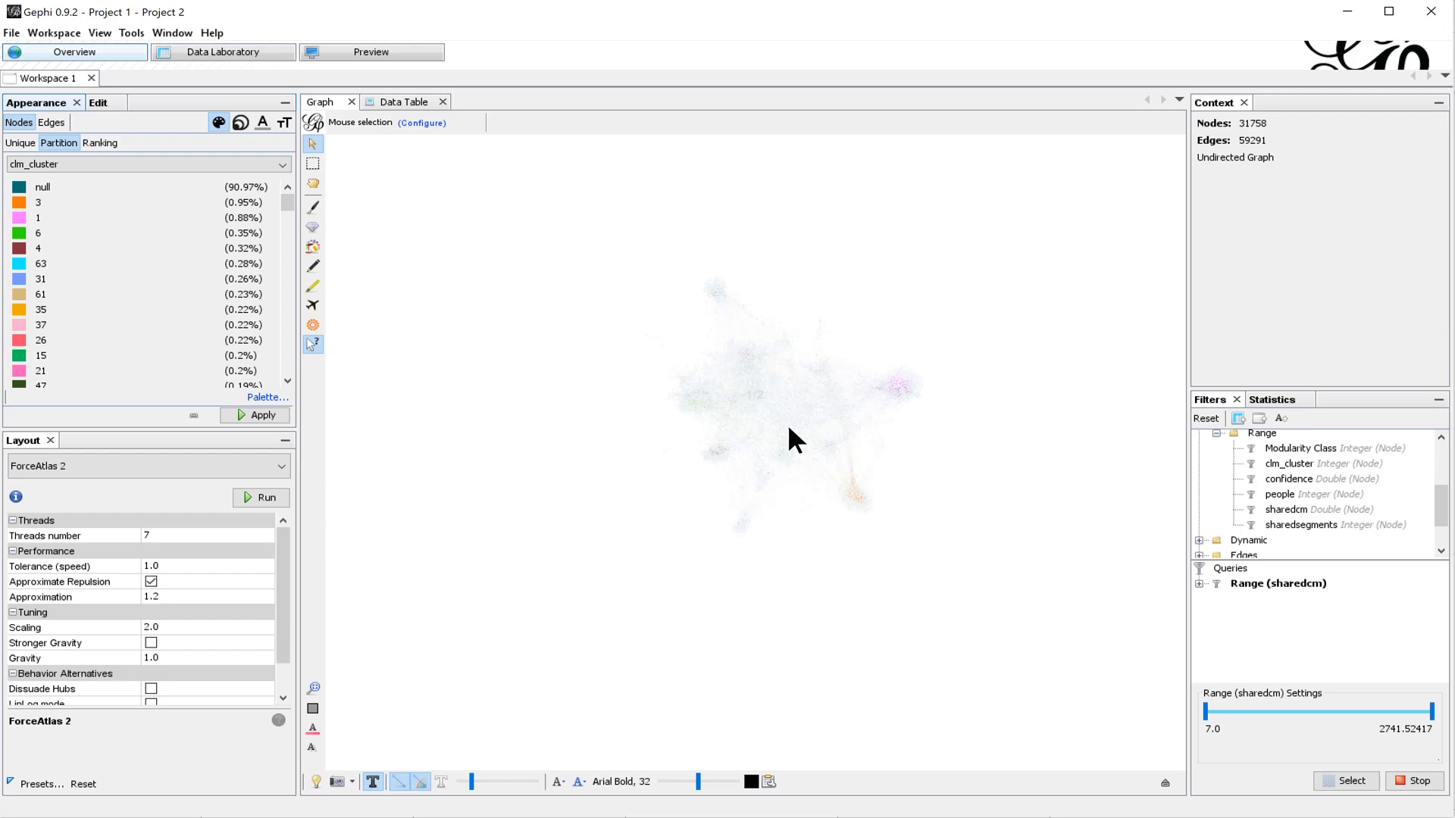
pyautogui.scroll(3, 788, 428)
pyautogui.scroll(5, 788, 424)
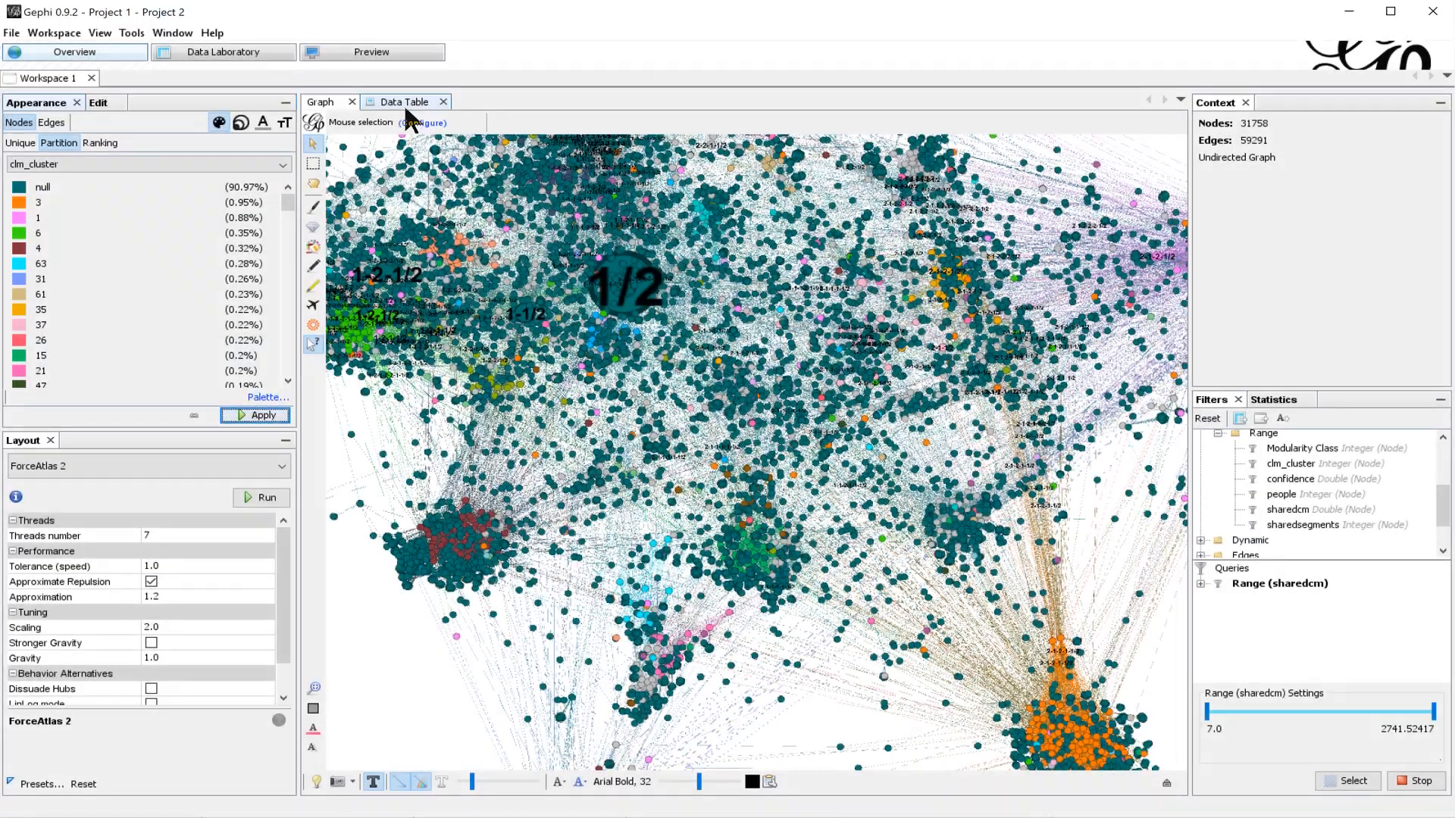
# Step: Color all nodes uniformly black (#000000) and bring the whole graph with its outer ring into view
pyautogui.click(19, 144)
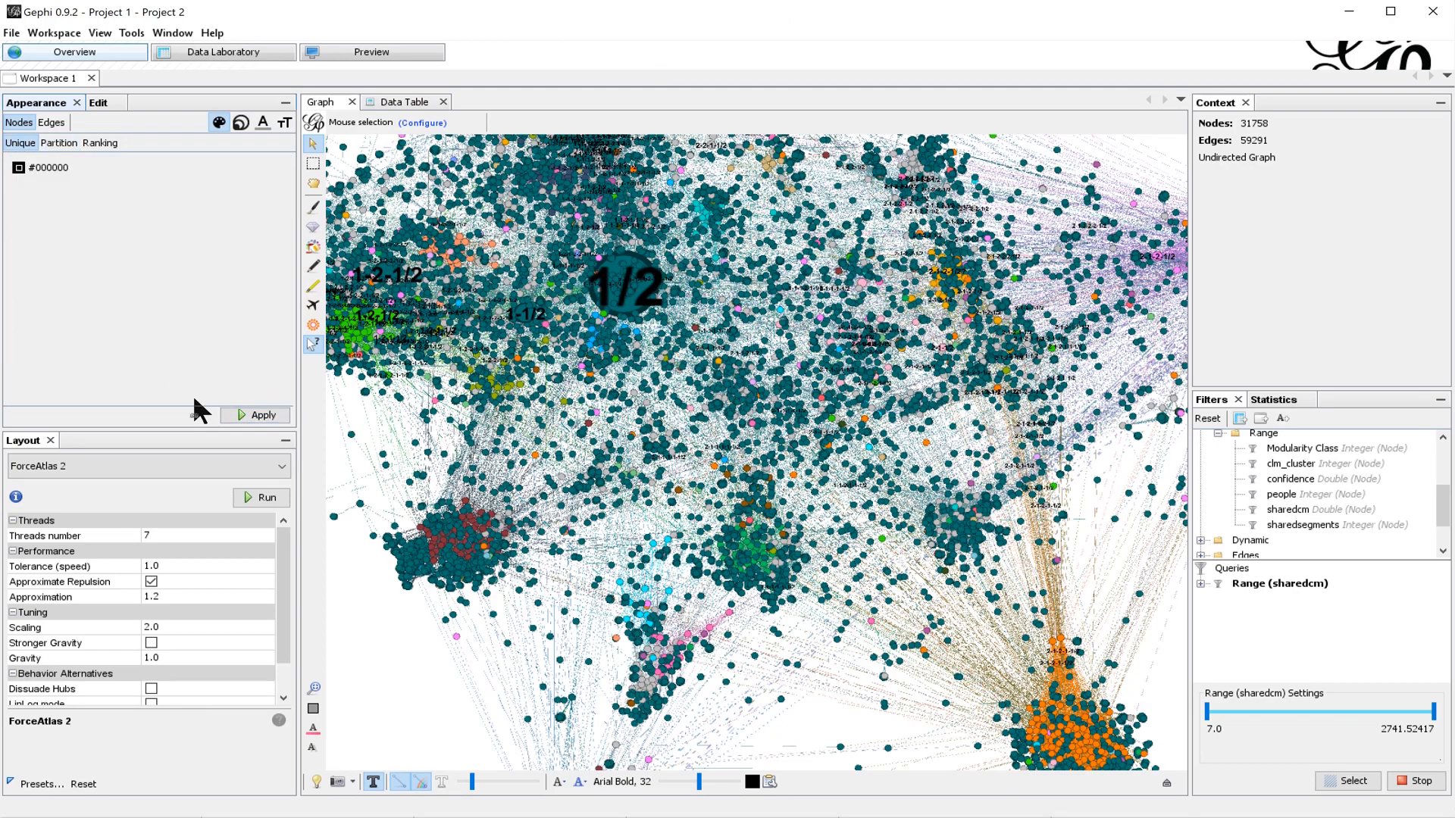
pyautogui.click(253, 417)
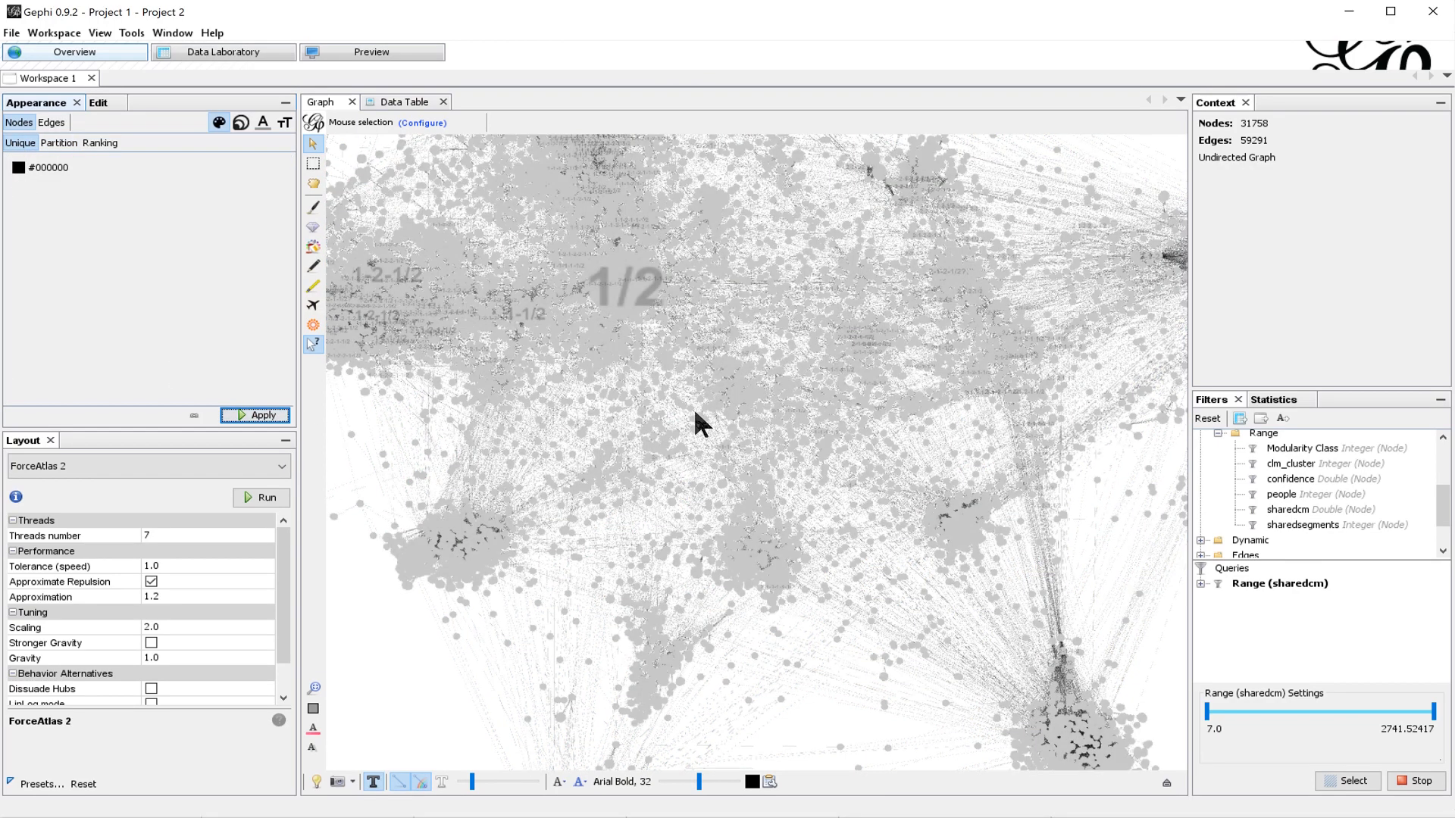
pyautogui.scroll(-5, 696, 414)
pyautogui.scroll(-2, 698, 425)
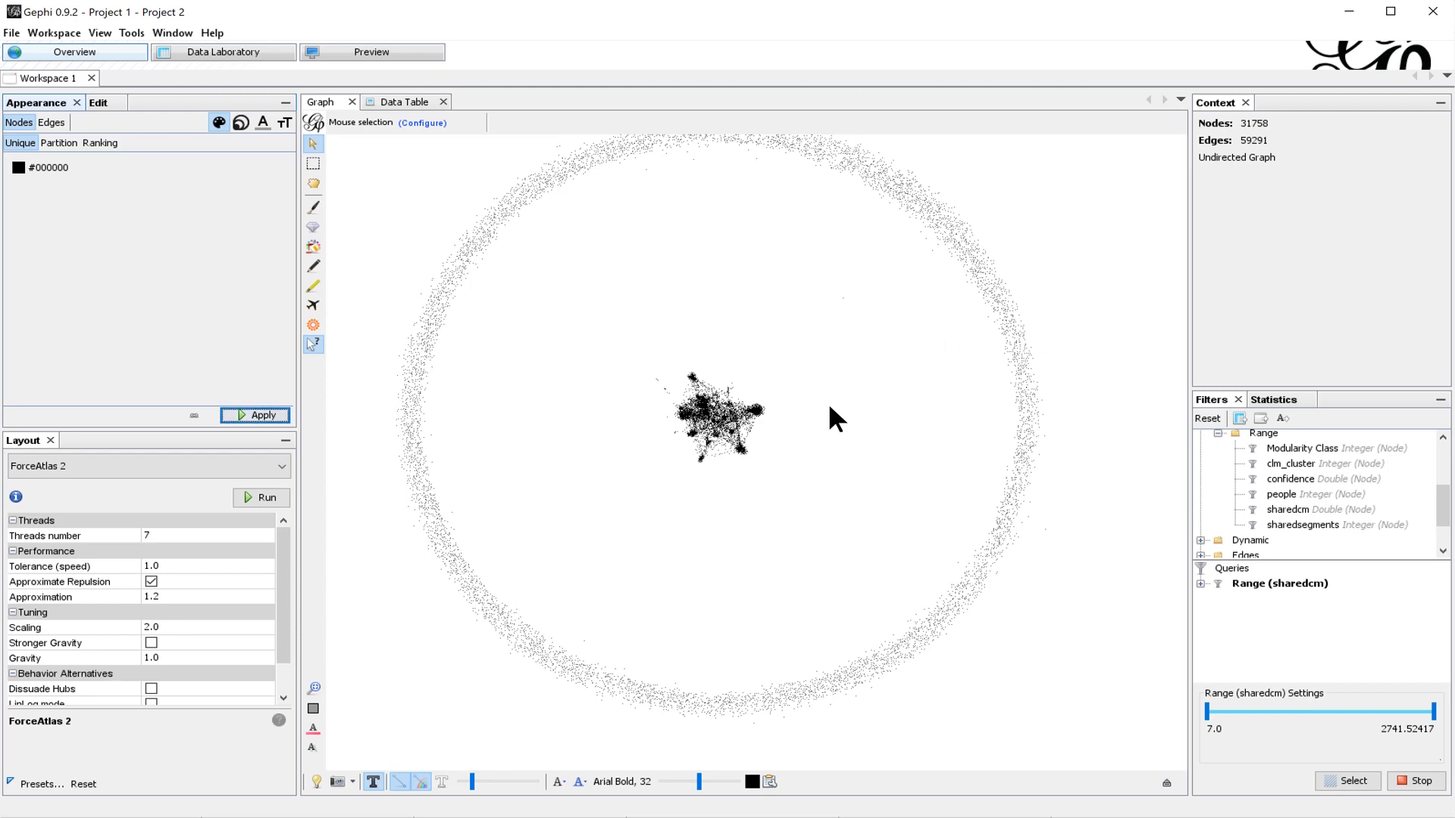
pyautogui.moveTo(832, 397); pyautogui.dragTo(835, 406)
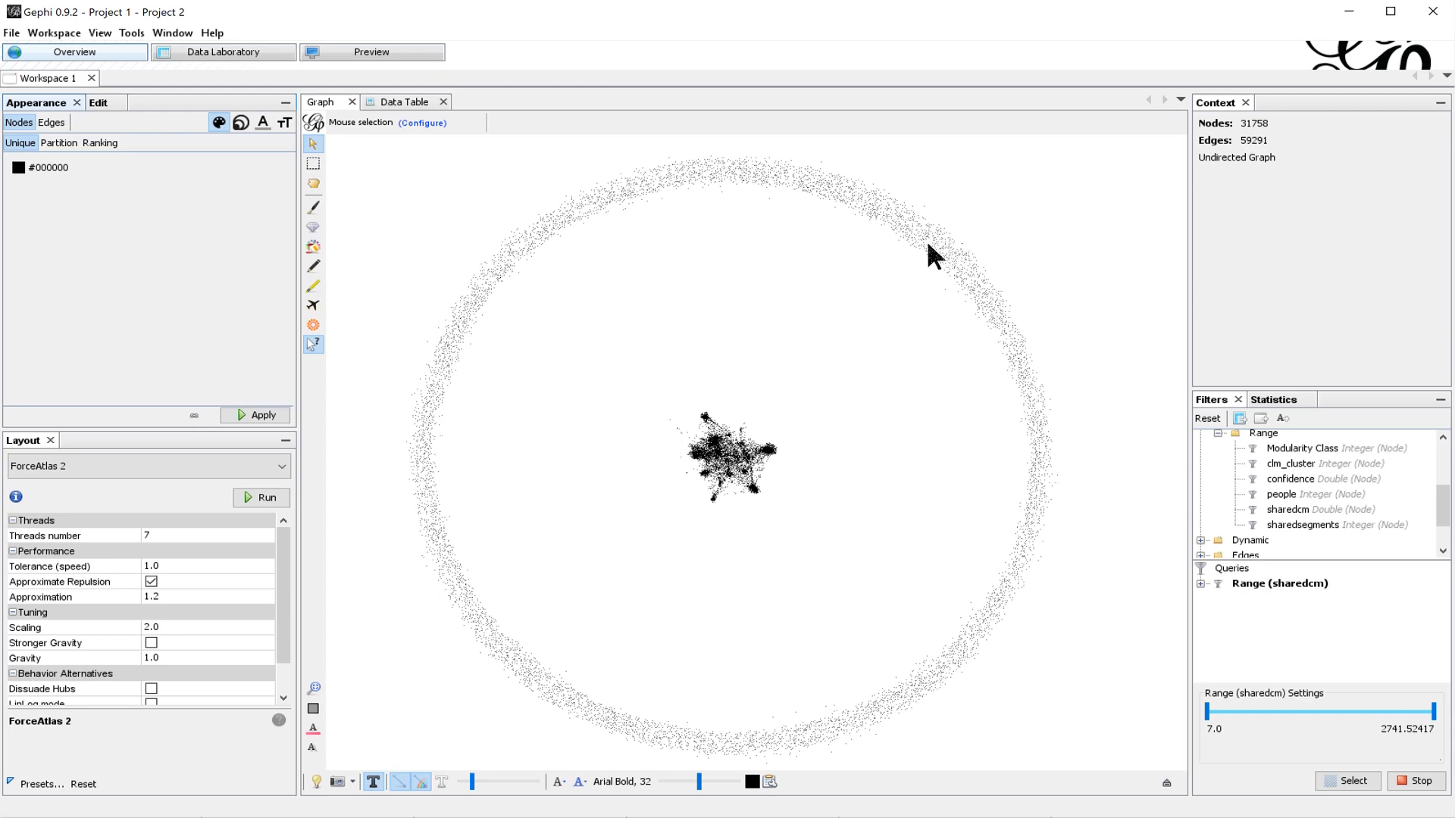
# Step: Examine the scattered nodes in the outer ring up close, compare them with the central cluster, and bring both back into view
pyautogui.scroll(1, 956, 254)
pyautogui.scroll(5, 947, 262)
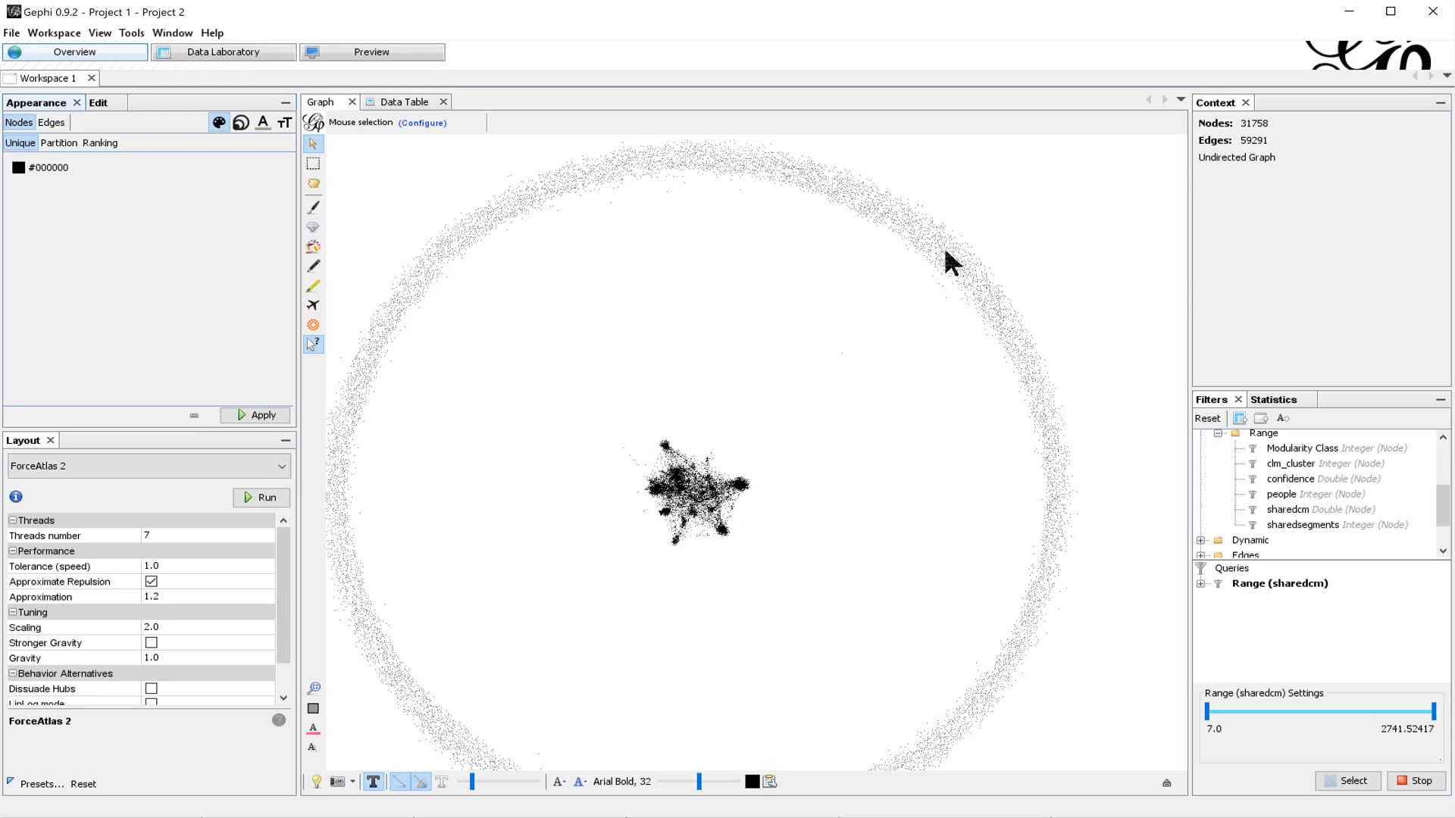
pyautogui.scroll(10, 779, 321)
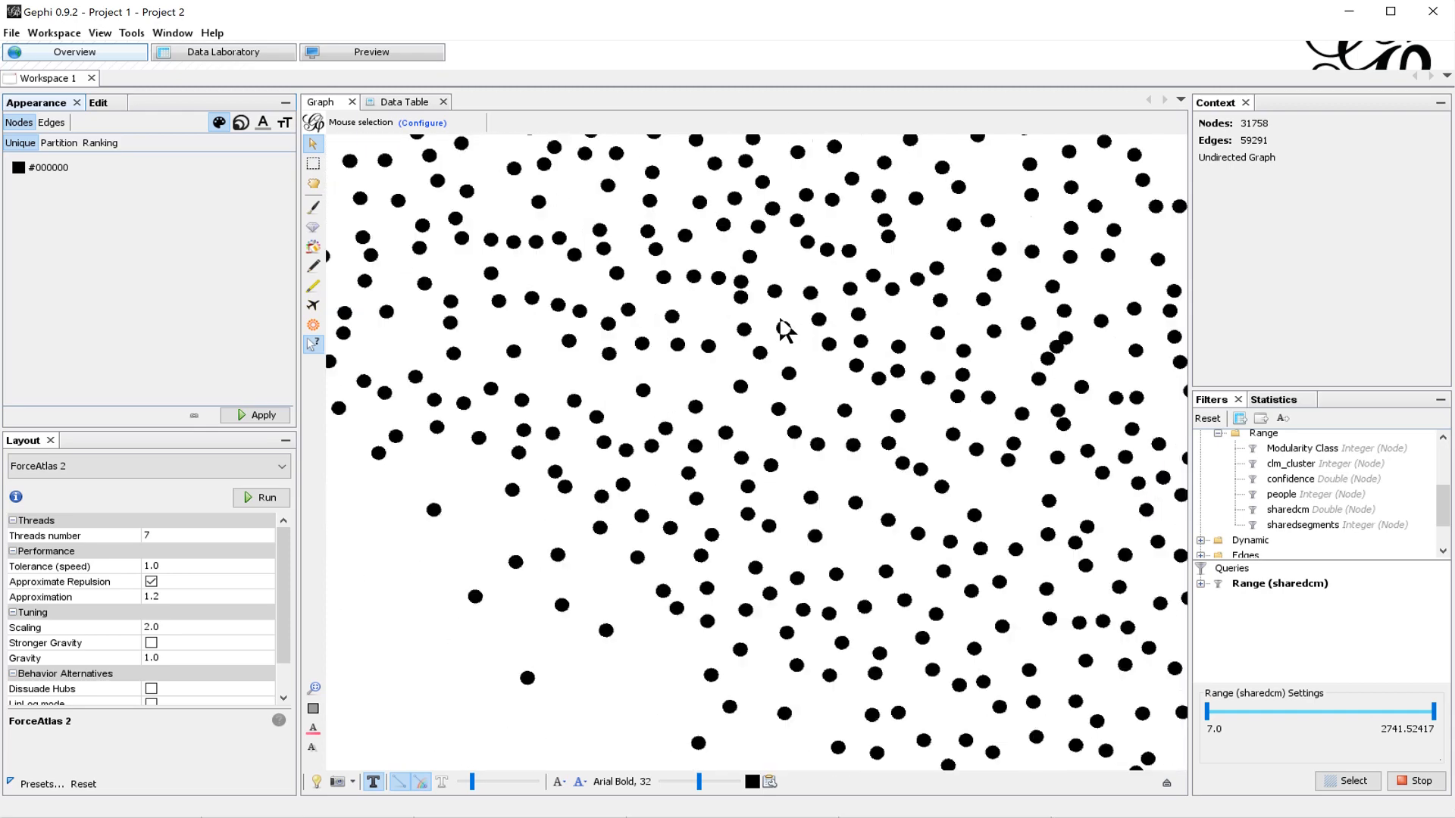
pyautogui.scroll(-5, 778, 321)
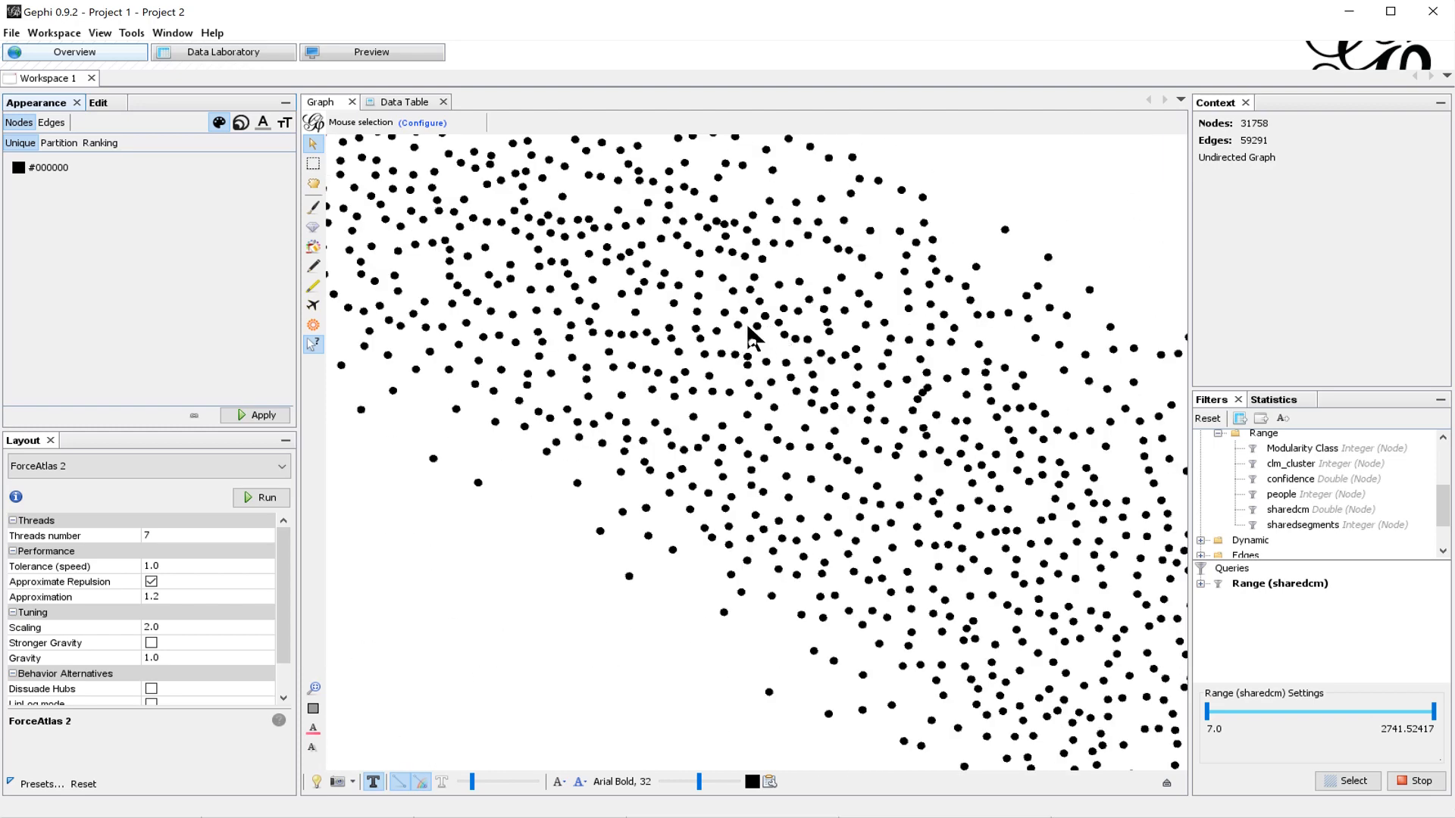
pyautogui.click(313, 345)
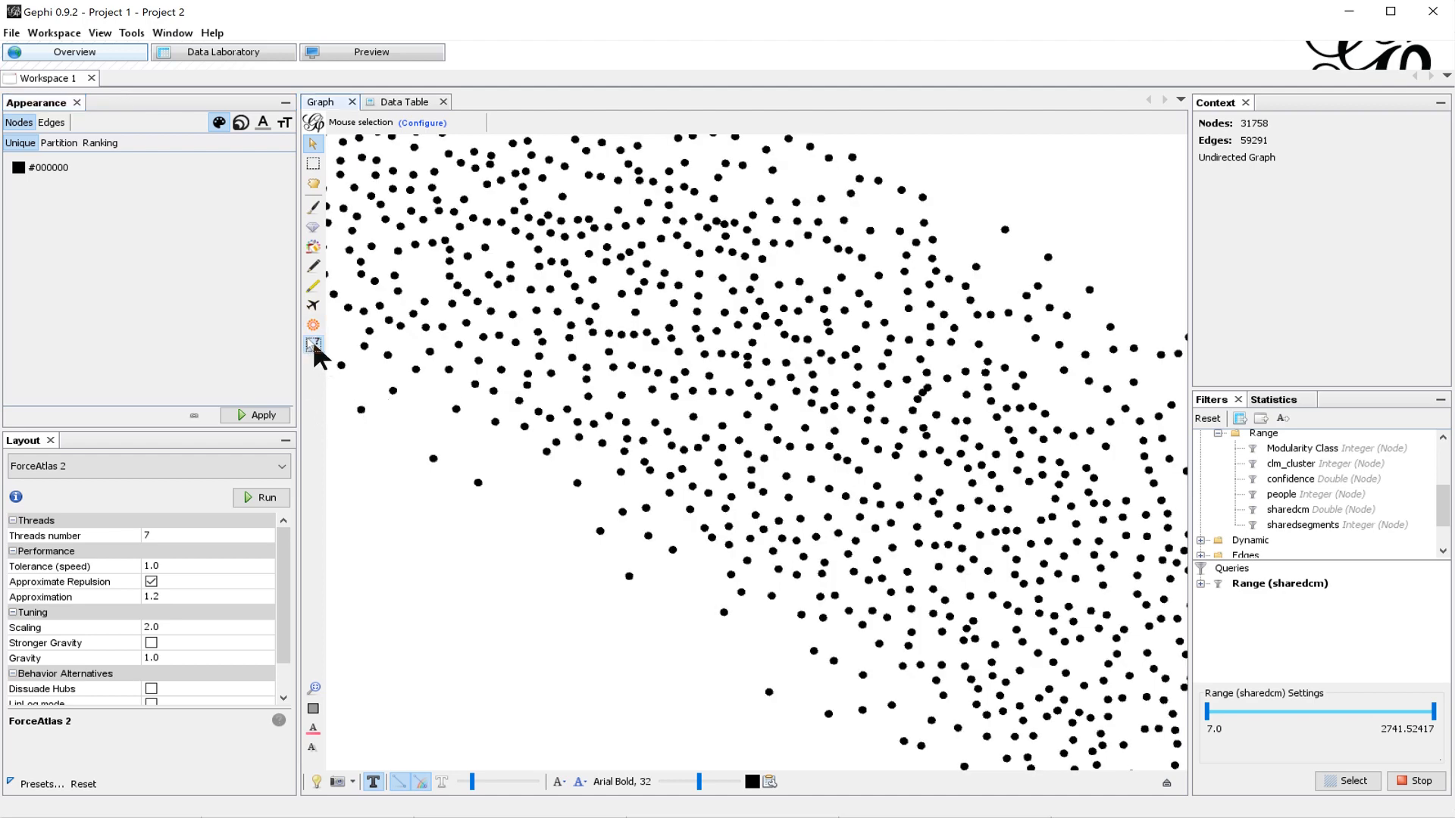
pyautogui.scroll(-3, 823, 333)
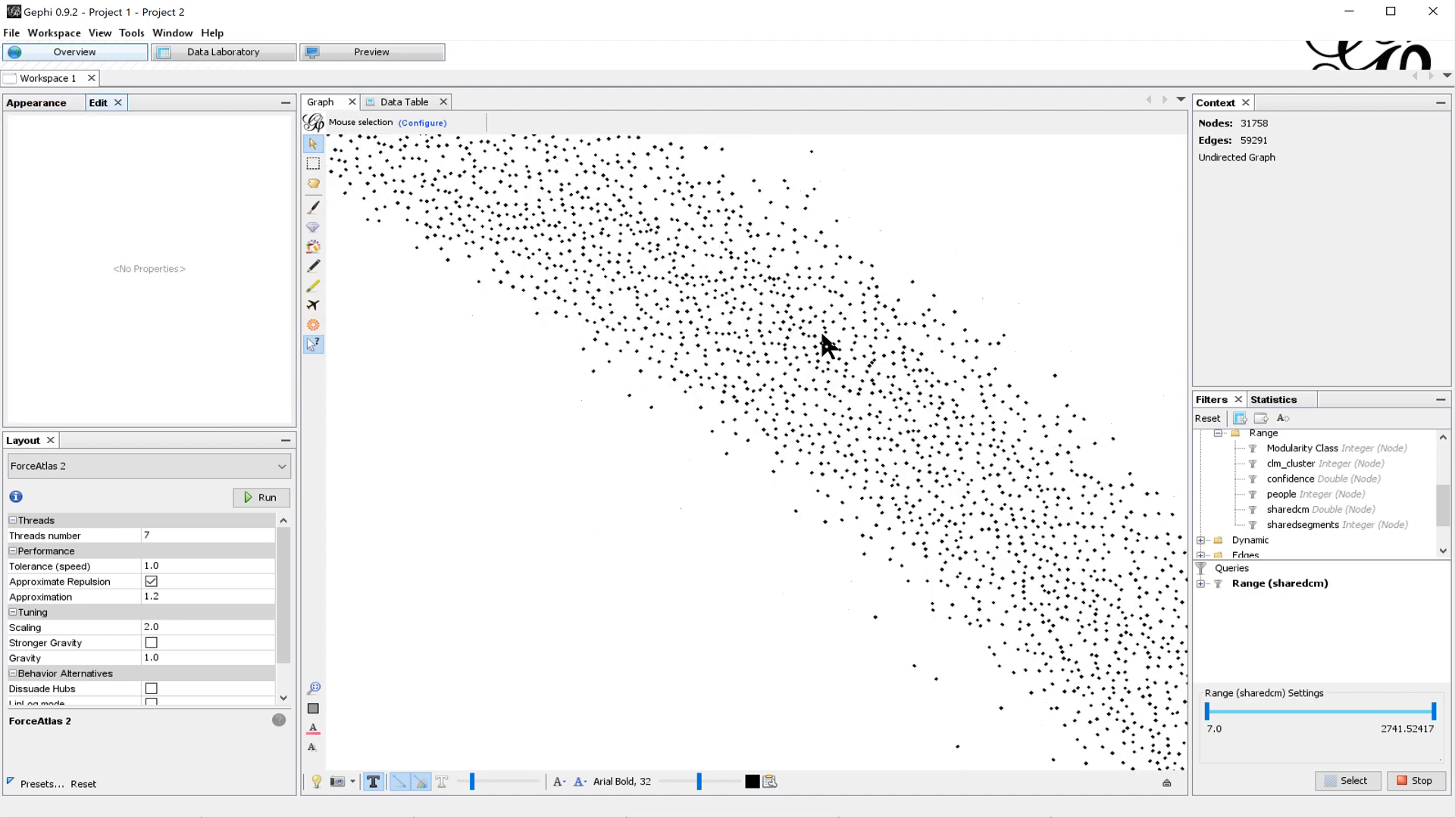
pyautogui.scroll(-3, 815, 358)
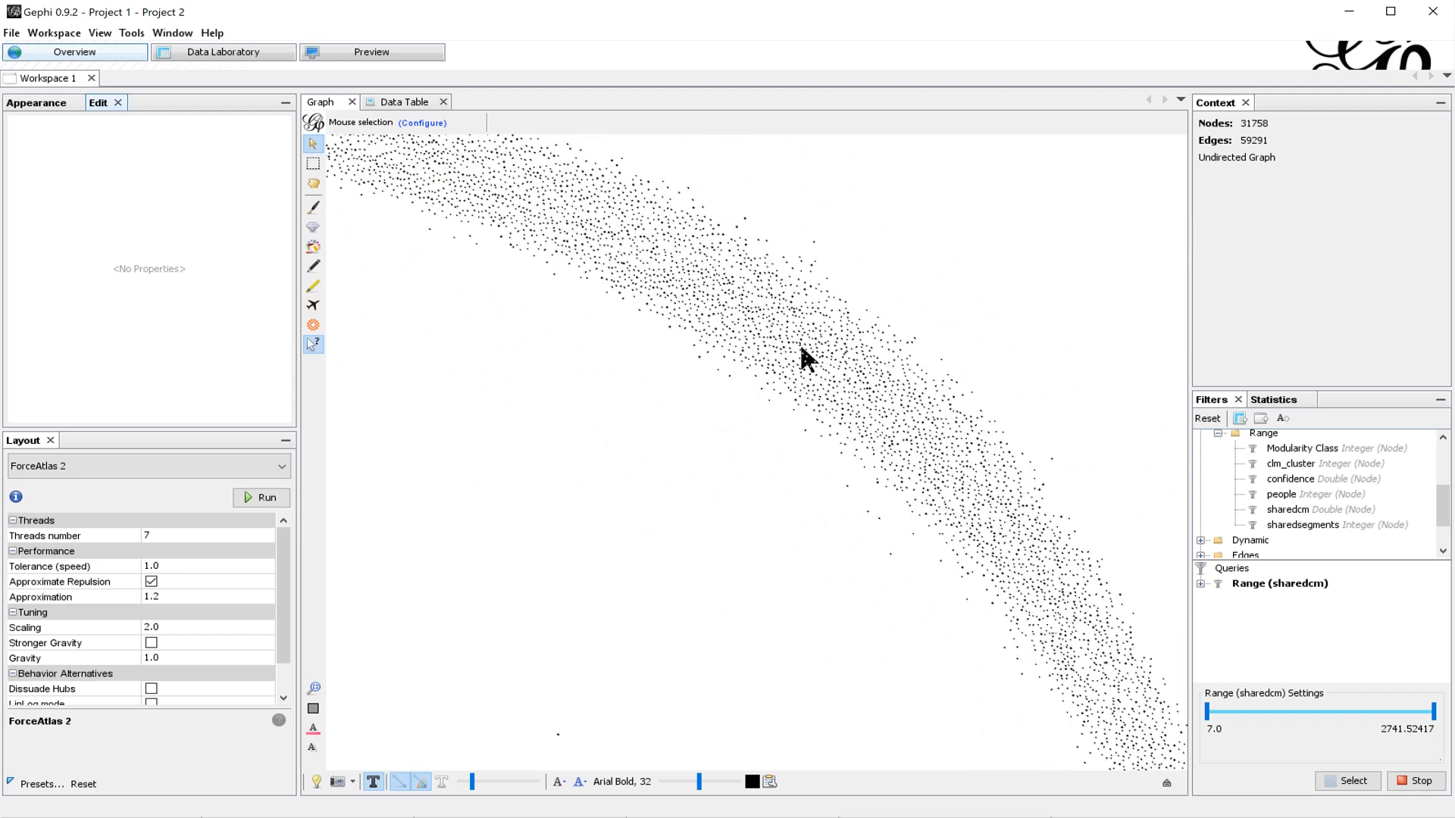
pyautogui.scroll(-1, 784, 359)
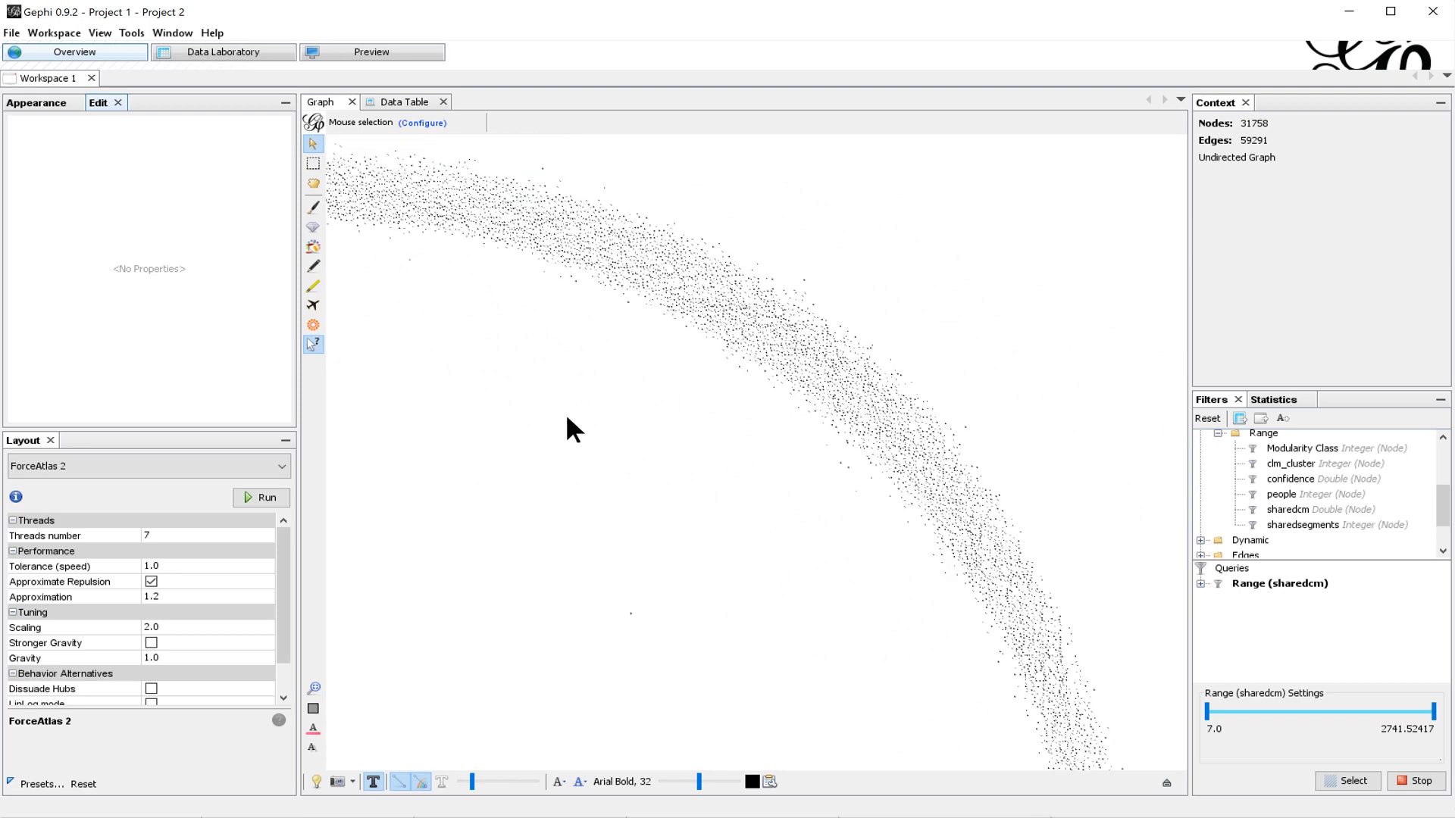
pyautogui.scroll(-3, 572, 453)
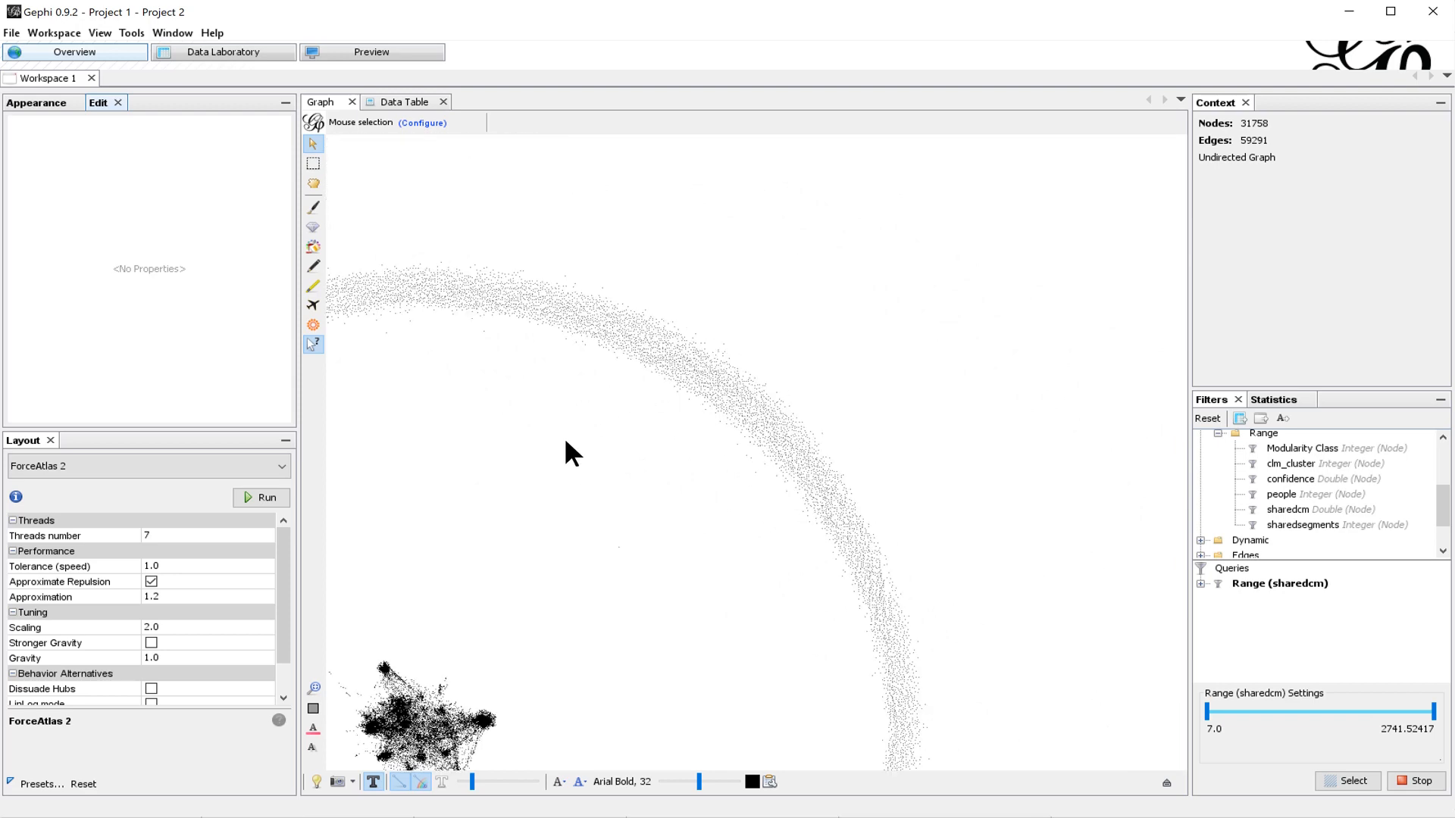
pyautogui.moveTo(578, 480); pyautogui.dragTo(628, 443)
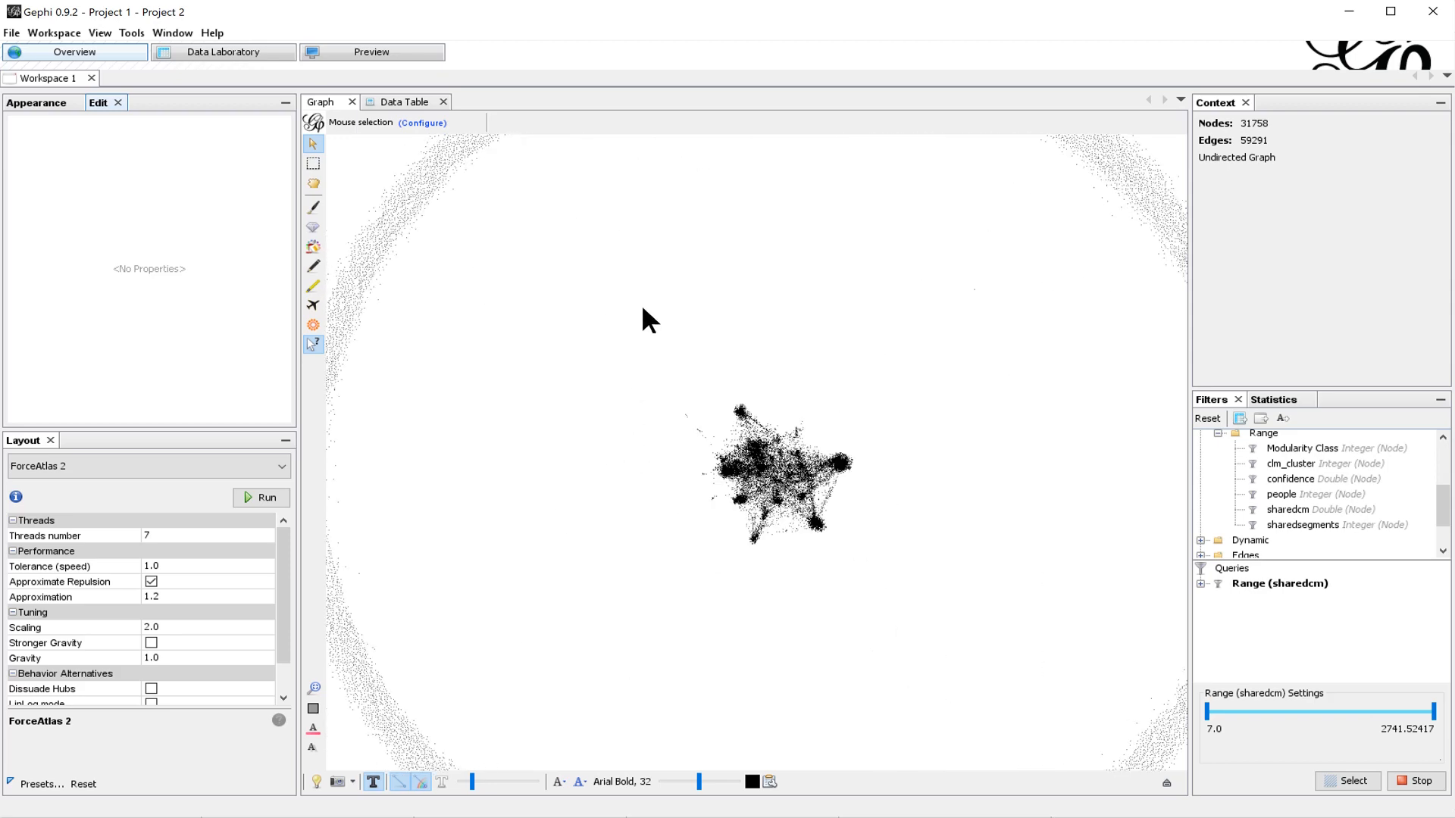
pyautogui.scroll(-1, 643, 314)
pyautogui.scroll(-1, 642, 314)
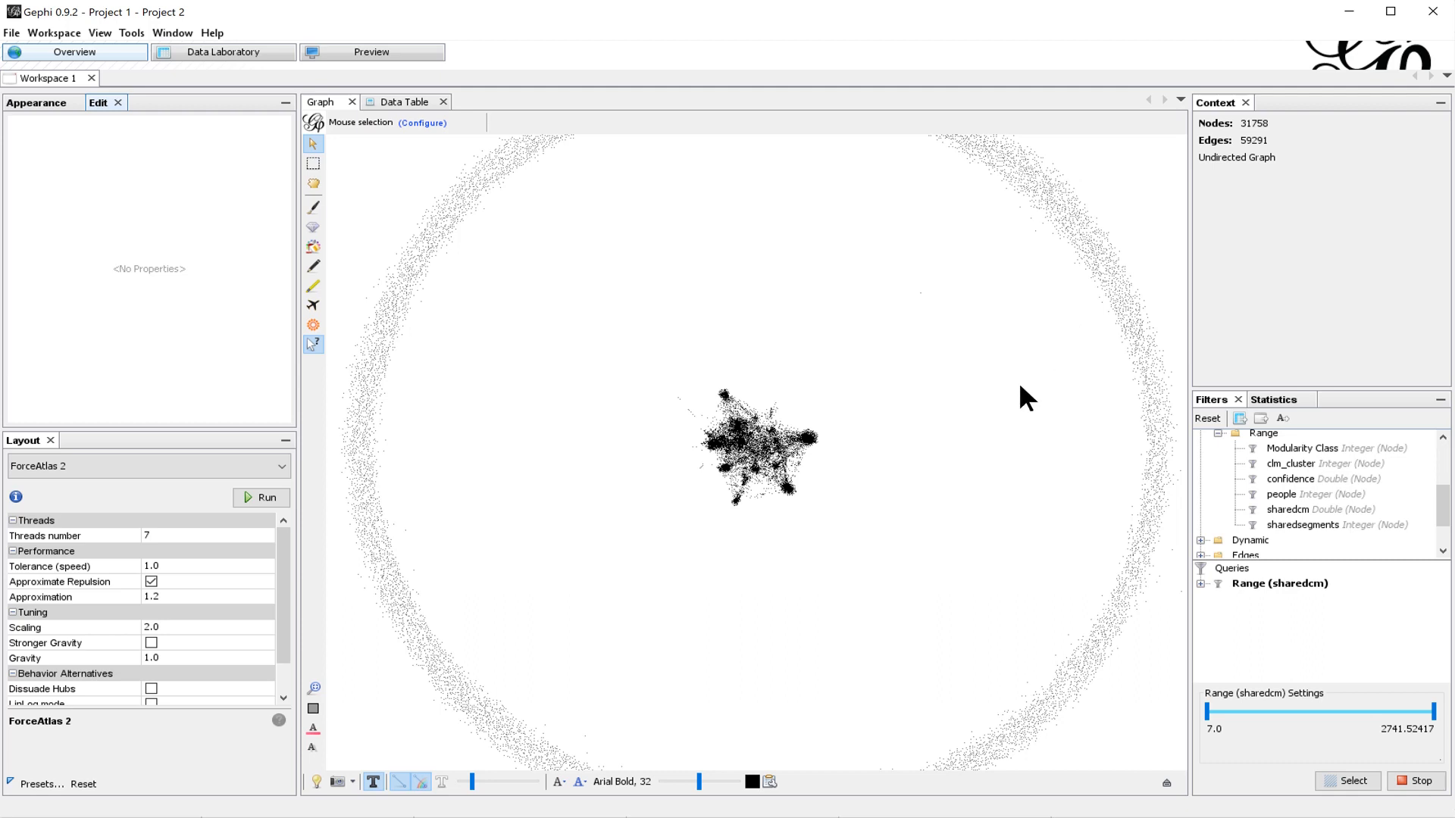
# Step: Set the lower bound of the sharedcm range filter to 20
pyautogui.click(1200, 584)
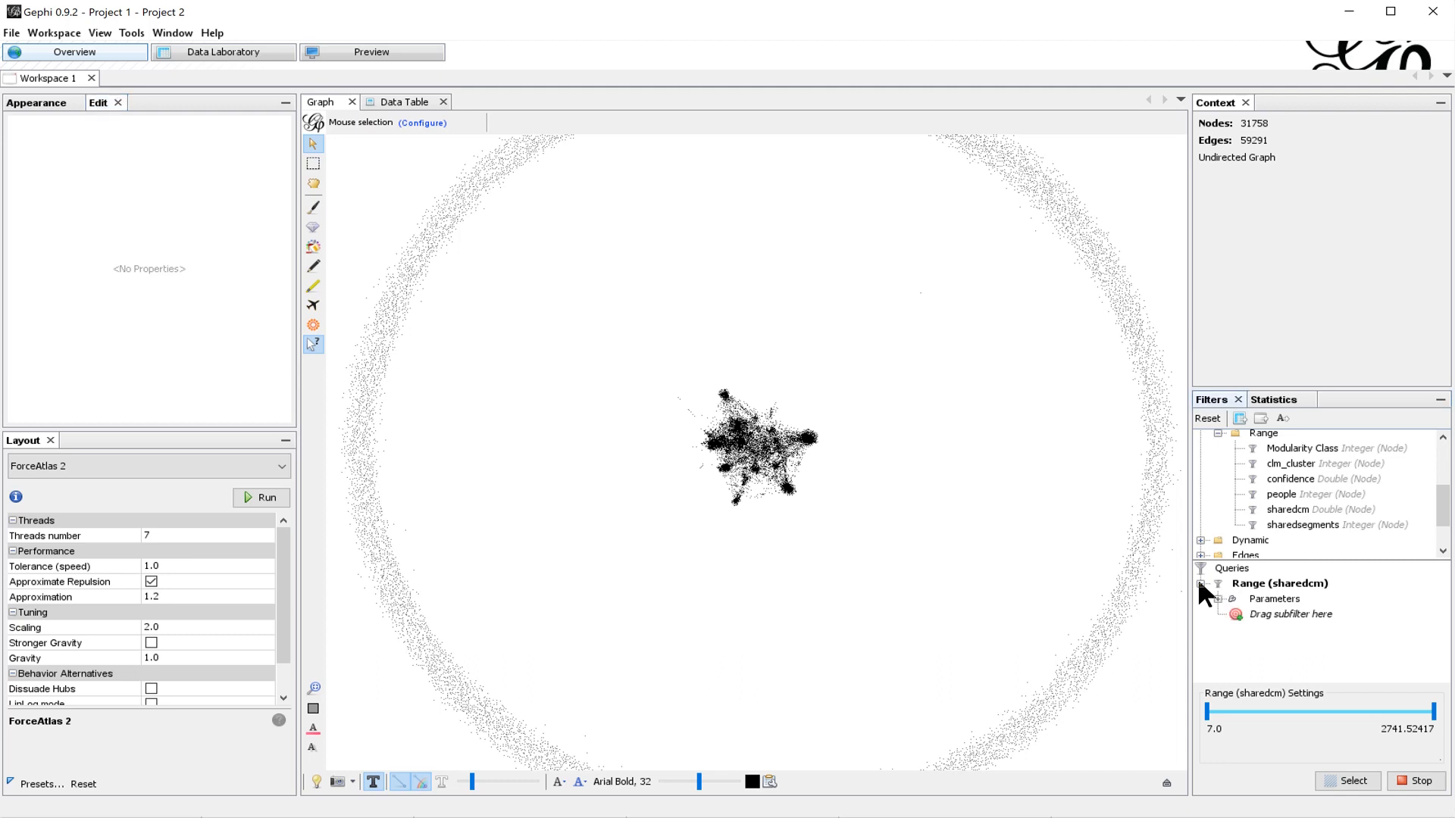
pyautogui.click(1269, 584)
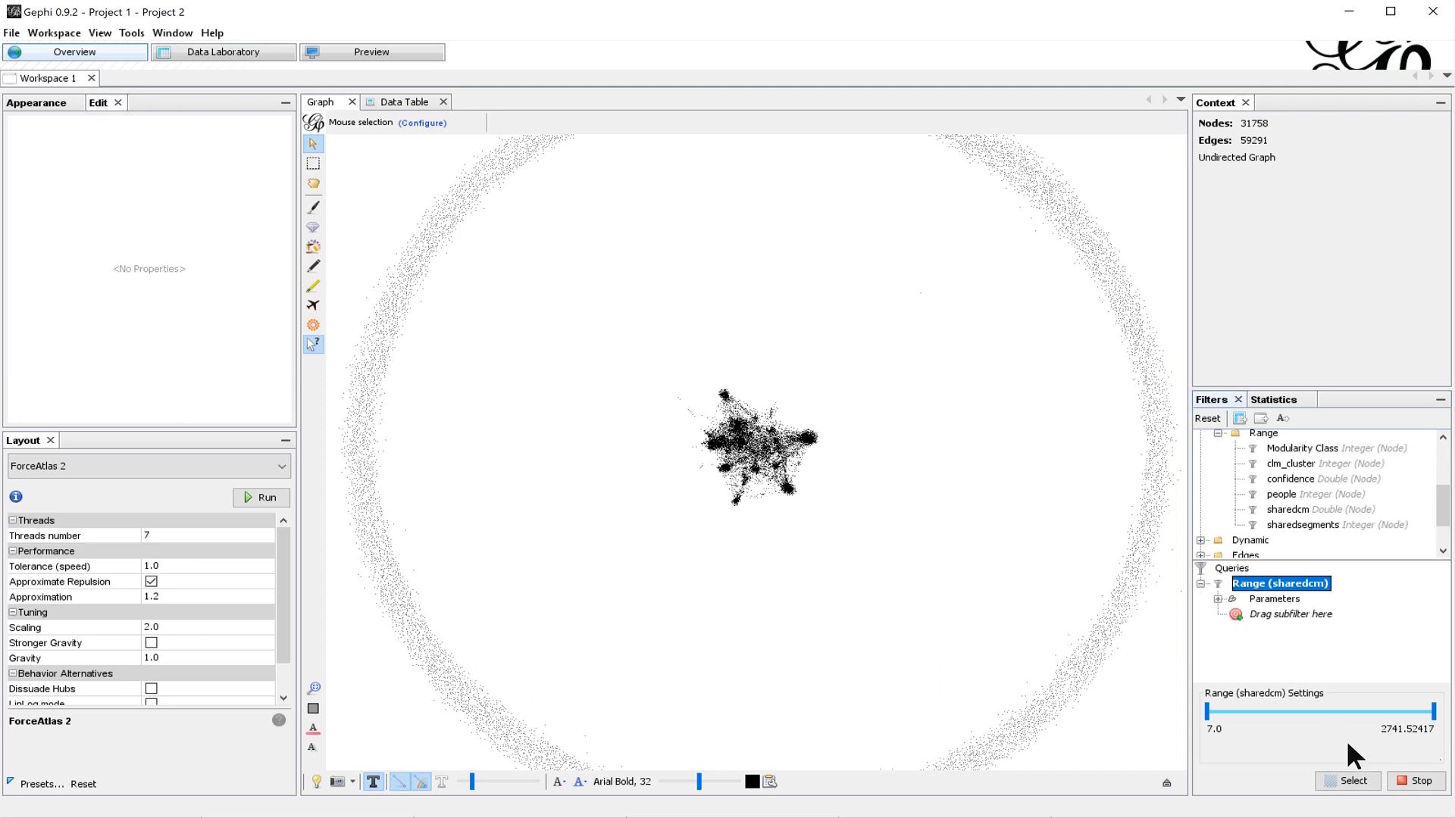
pyautogui.click(1211, 732)
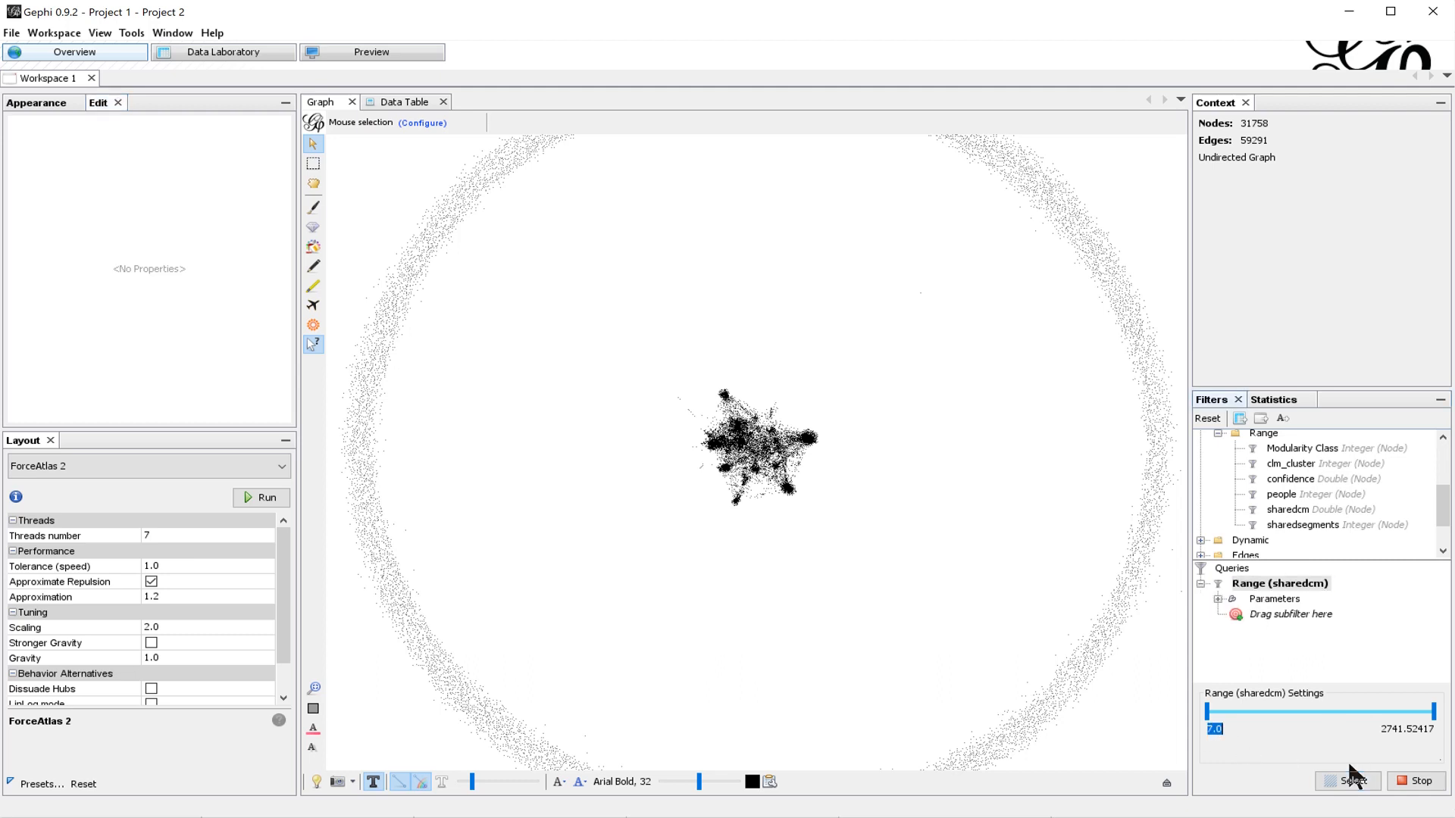
pyautogui.write('20')
pyautogui.press('Return')
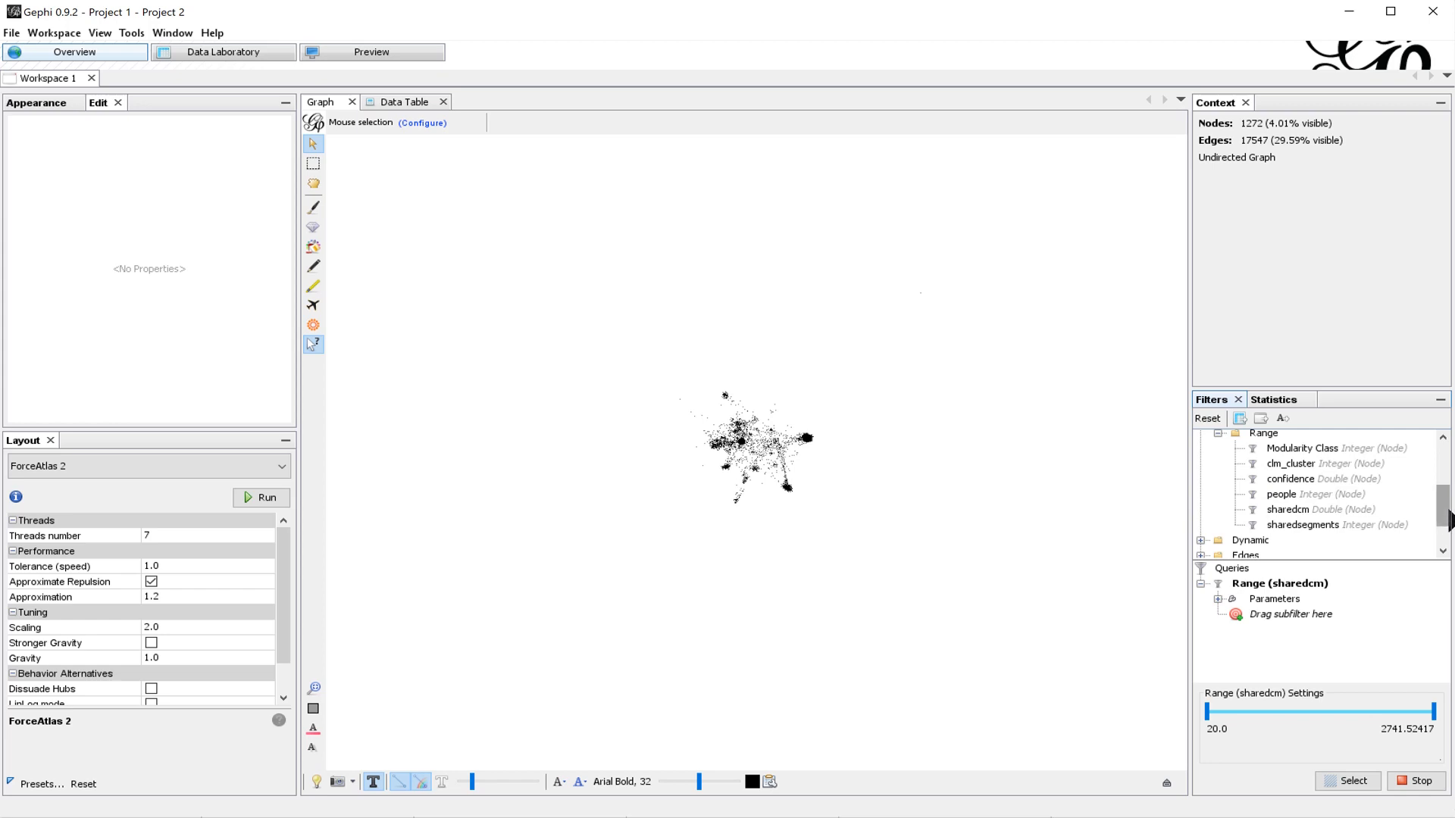
# Step: Add the Degree Range topology filter as a subfilter of the sharedcm range and set its upper bound to 0
pyautogui.moveTo(1442, 513); pyautogui.dragTo(1447, 472)
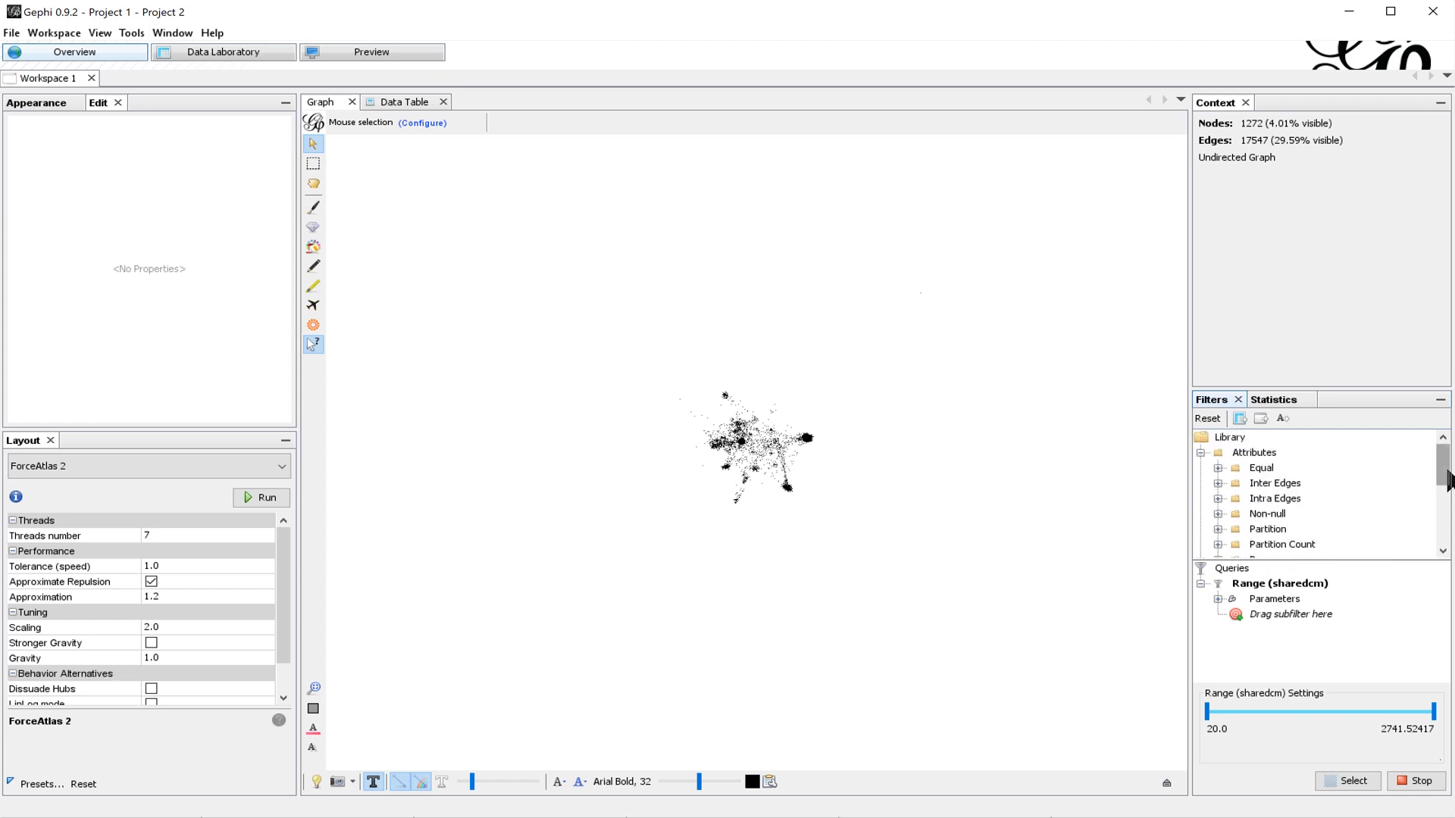
pyautogui.moveTo(1444, 467); pyautogui.dragTo(1450, 528)
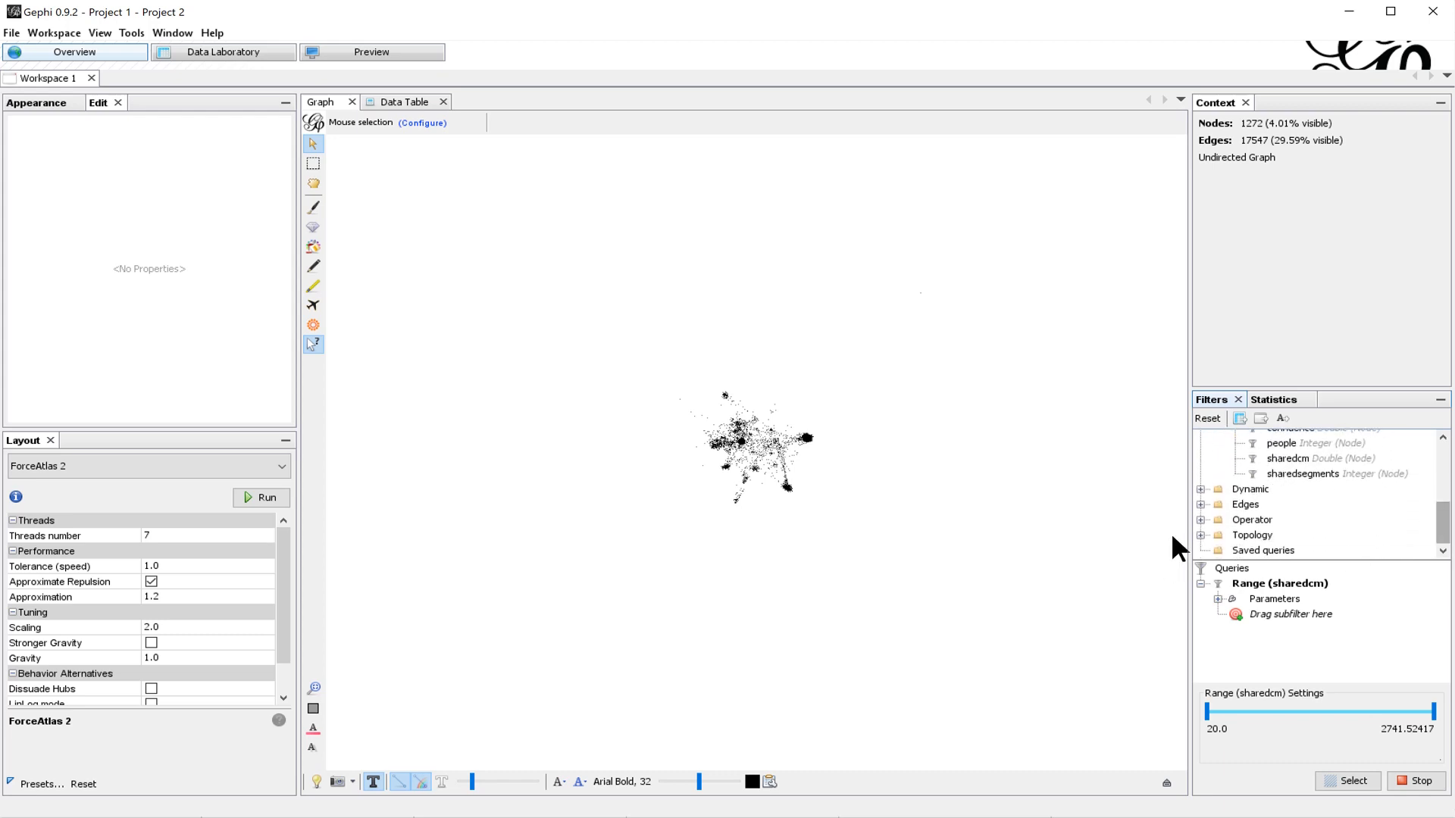
pyautogui.click(1200, 535)
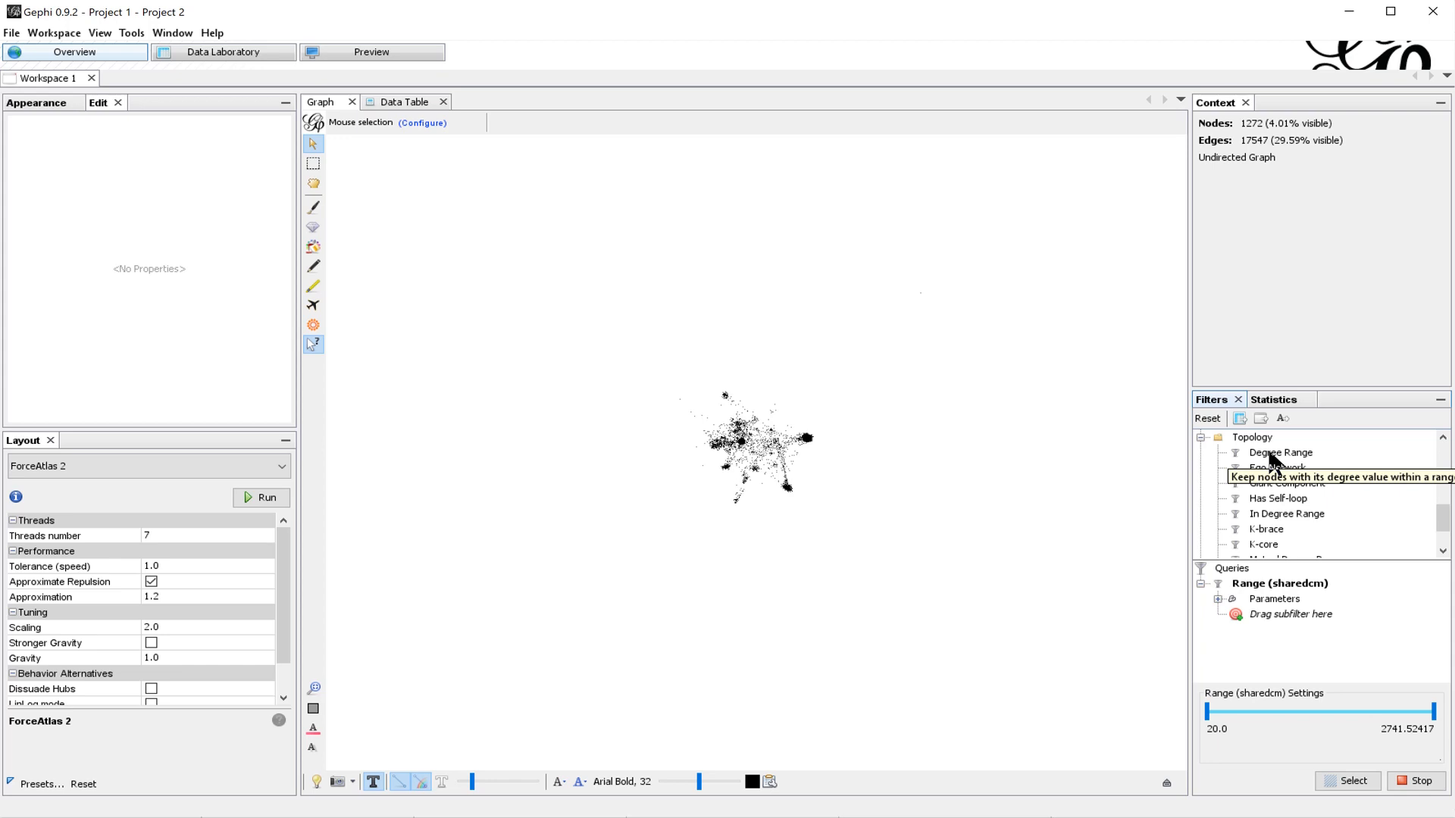
pyautogui.moveTo(1272, 457); pyautogui.dragTo(1278, 624)
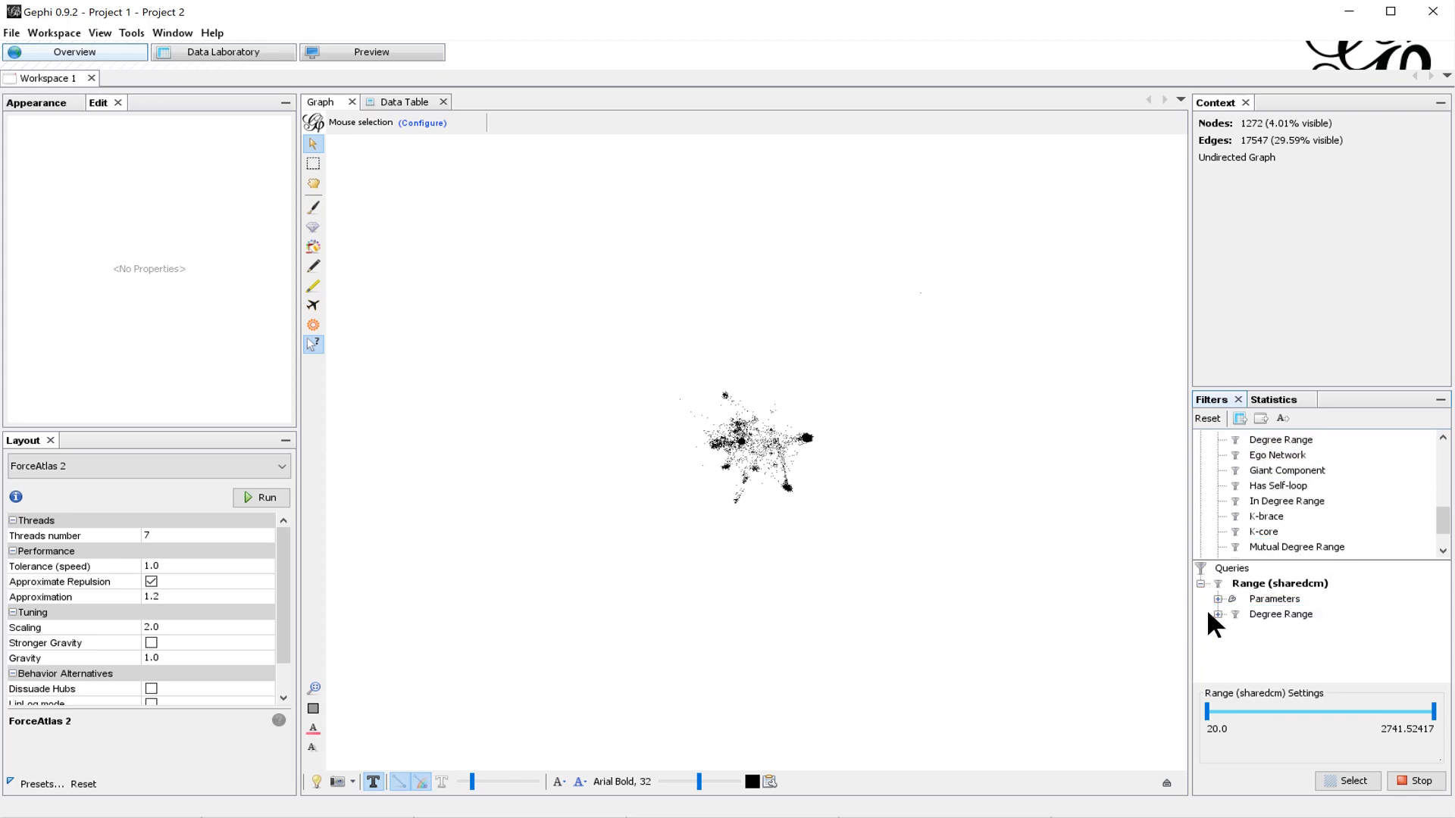
pyautogui.click(1290, 615)
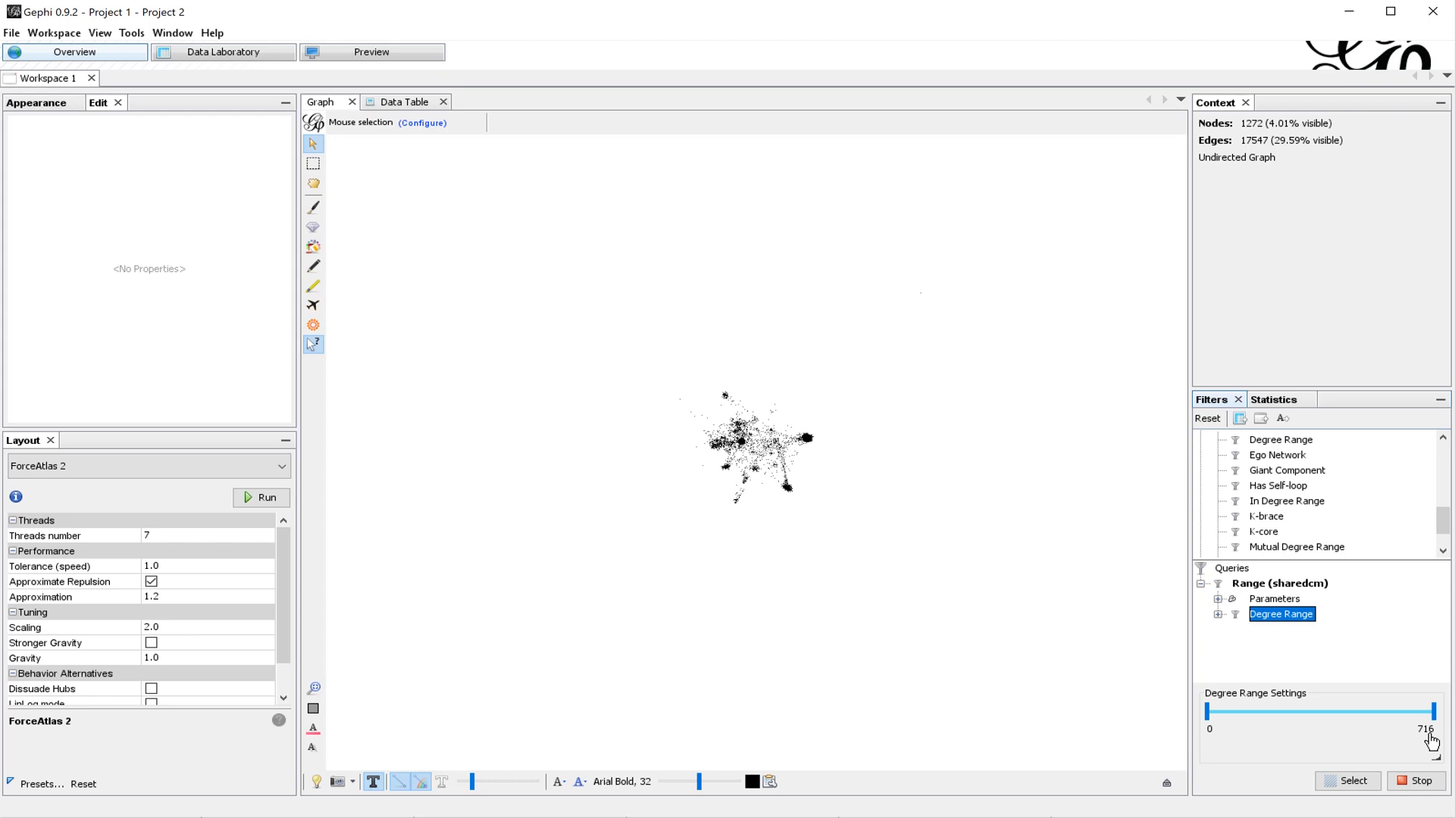
pyautogui.click(1426, 731)
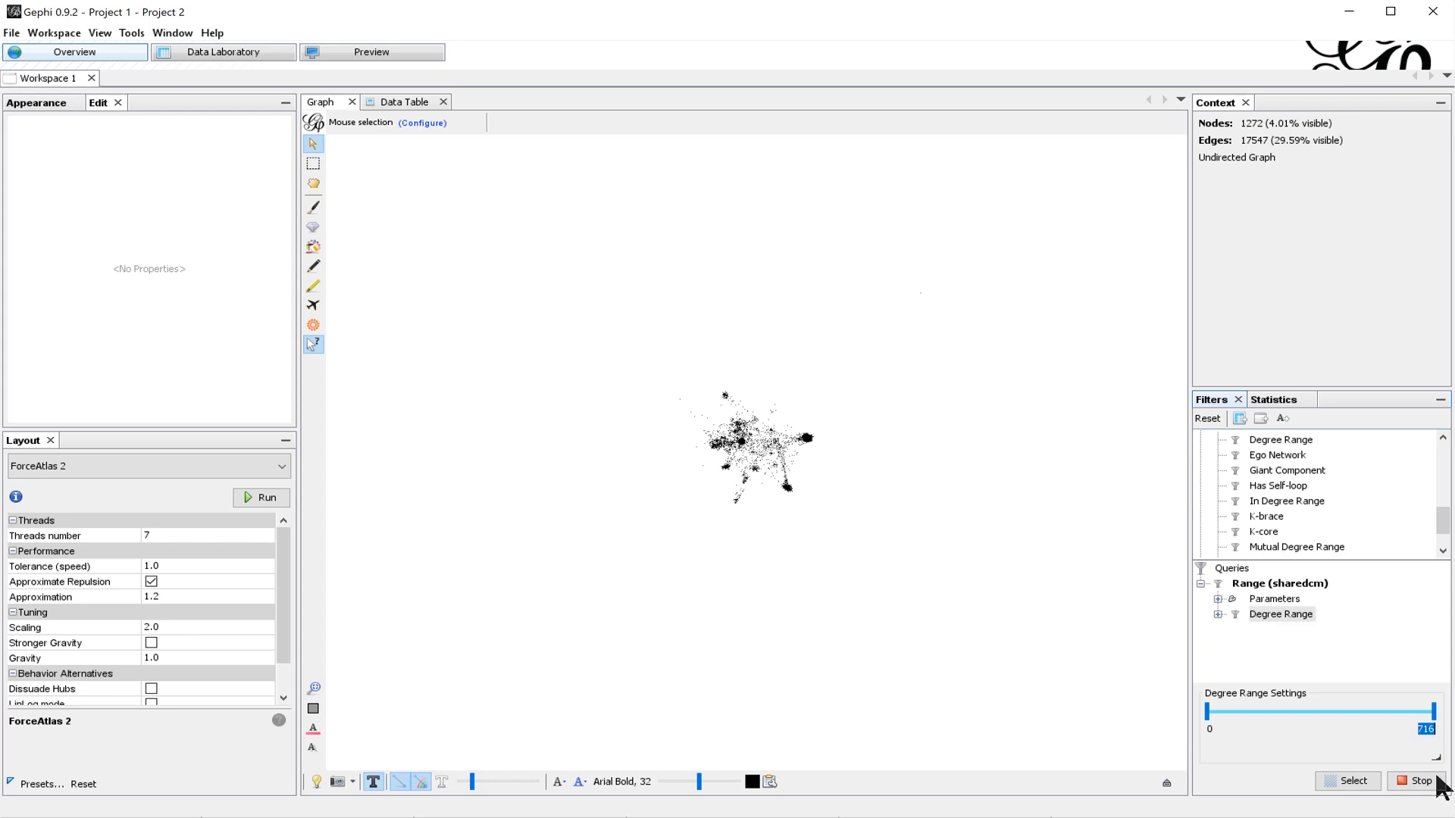
pyautogui.write('0')
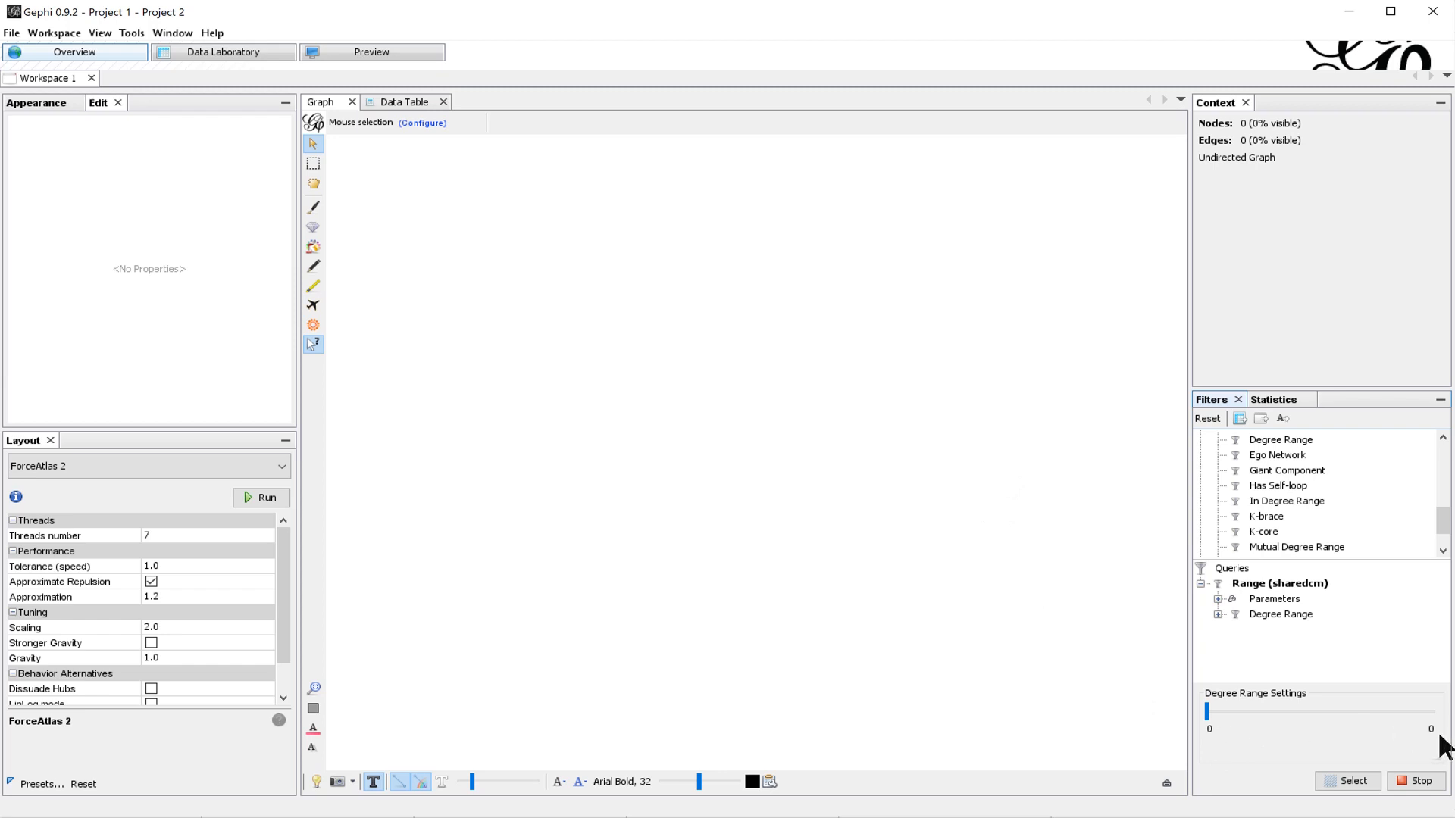
# Step: List the filtered nodes in the data table with the sharedcm lower bound set to 18 and the matchnum column widened
pyautogui.click(418, 110)
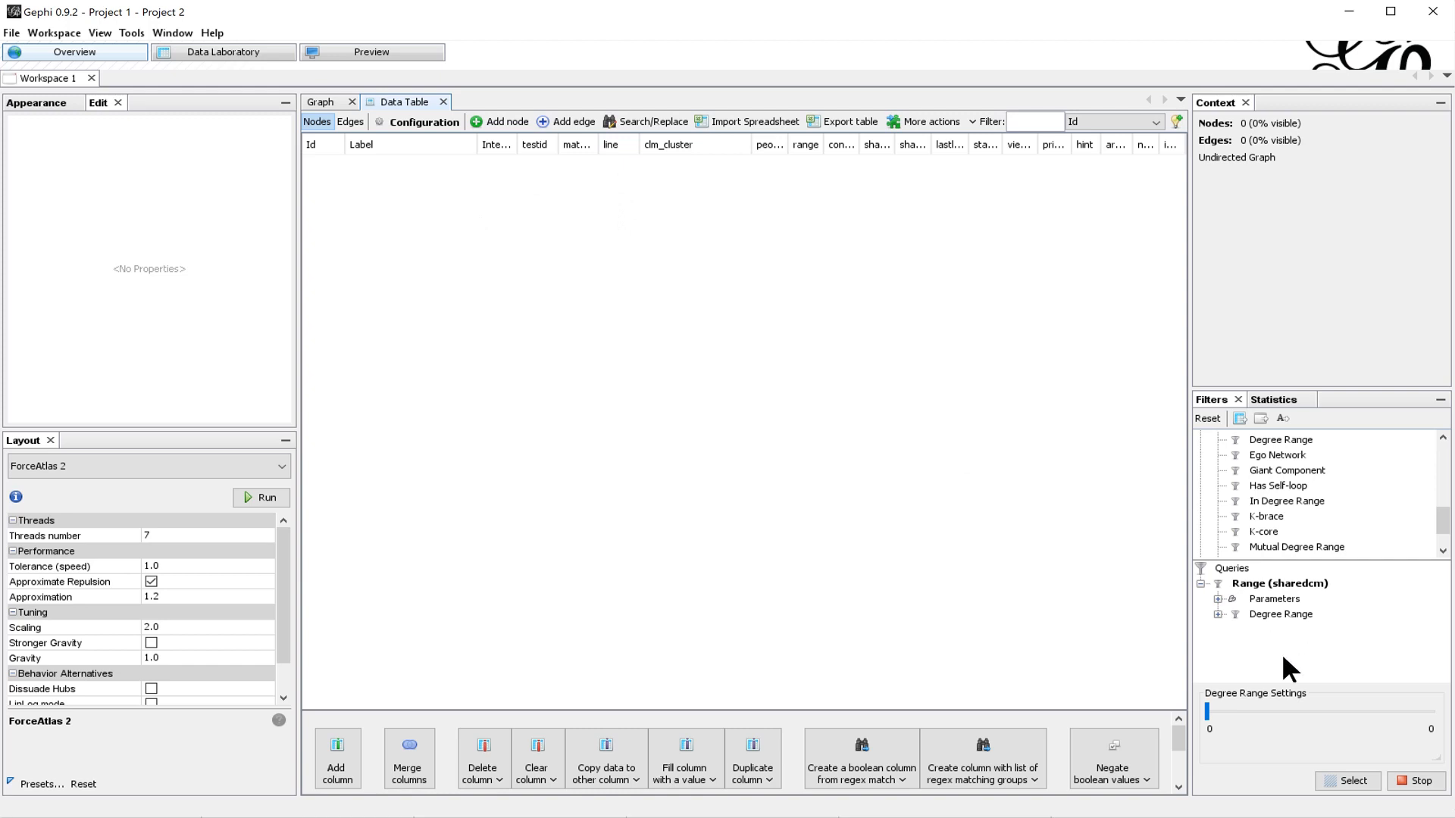
pyautogui.click(1261, 585)
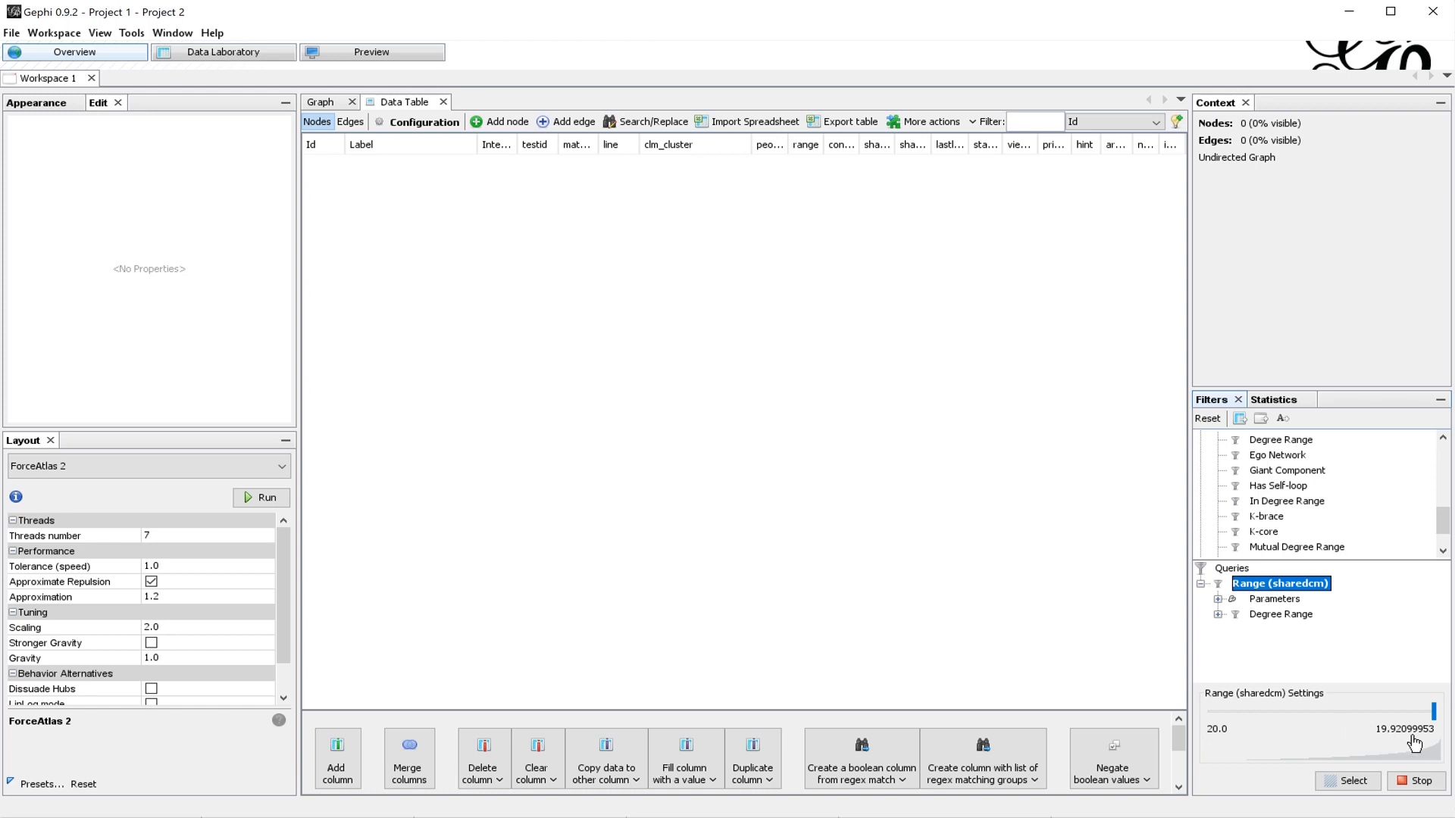
pyautogui.click(1217, 731)
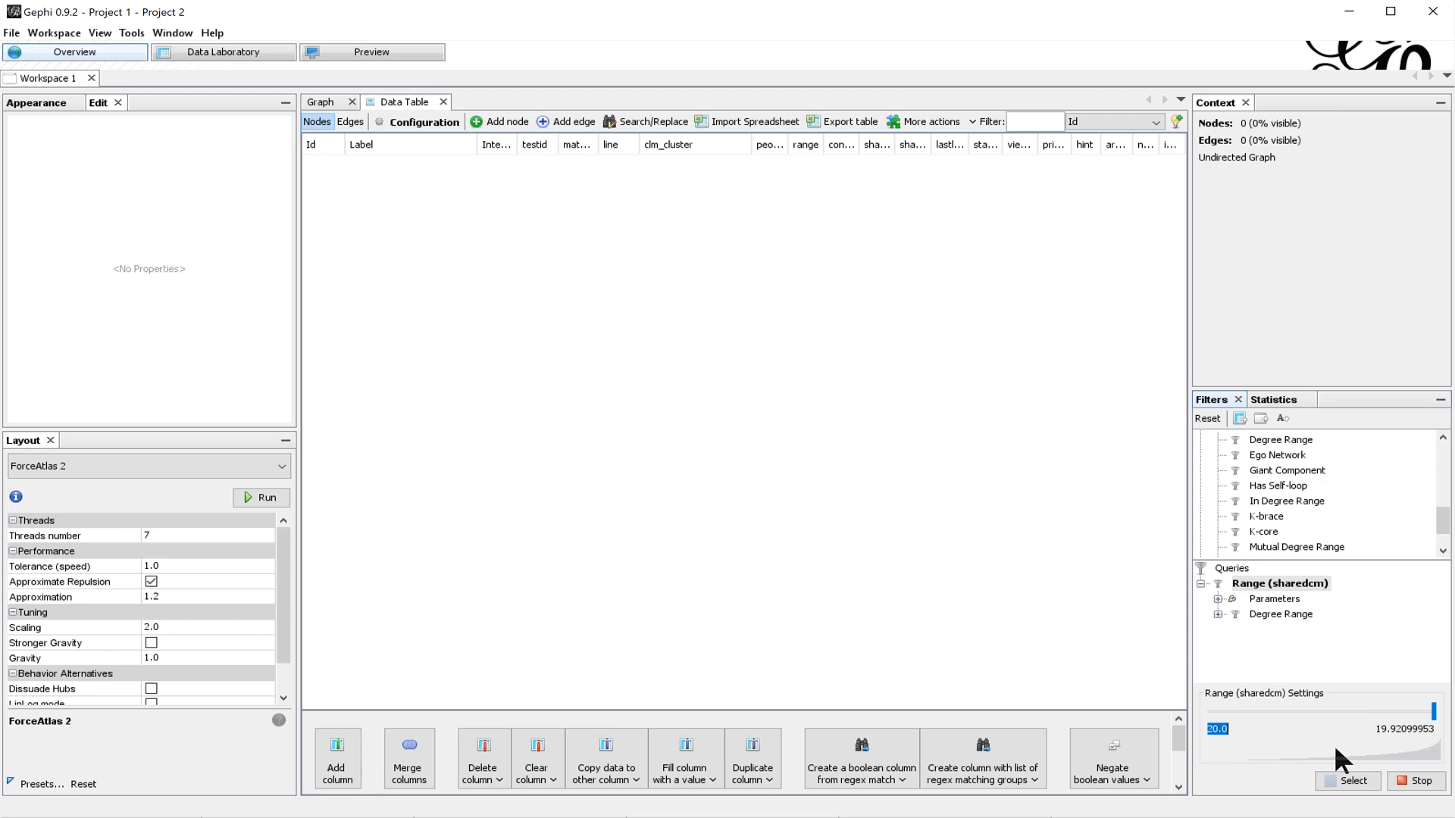
pyautogui.write('18')
pyautogui.press('Return')
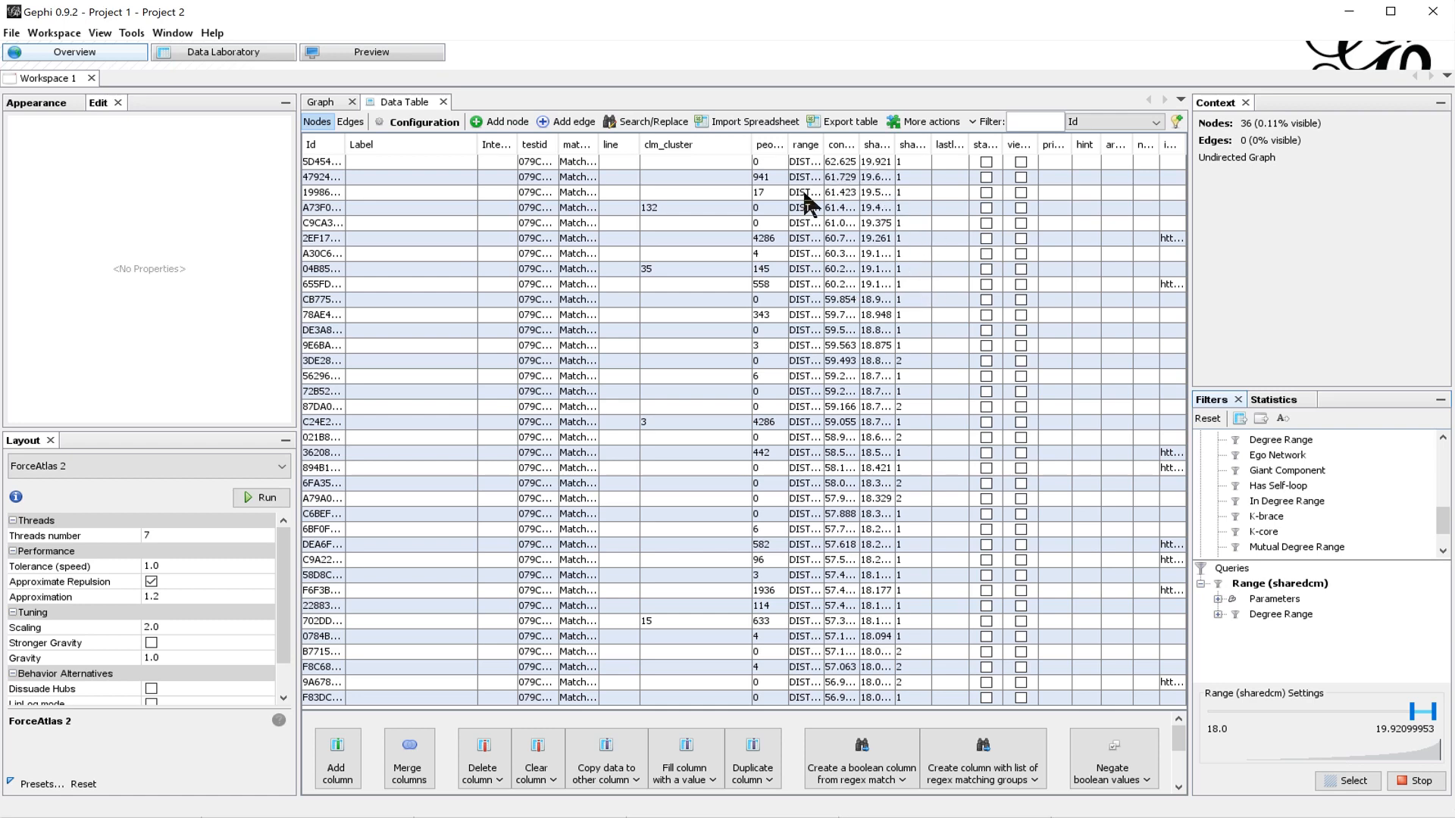
pyautogui.moveTo(598, 143); pyautogui.dragTo(624, 151)
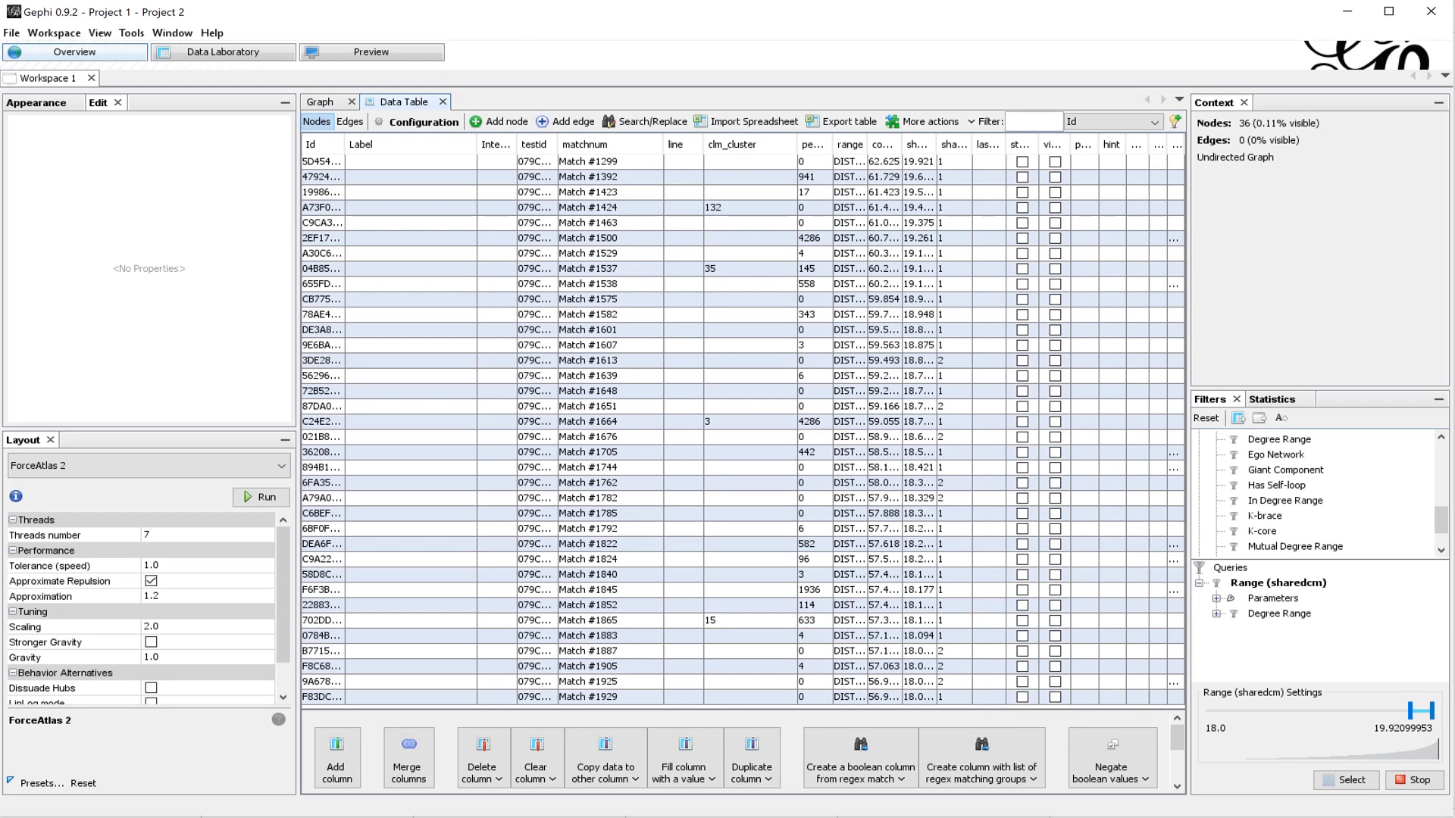
# Step: Return to the graph and remove both the Degree Range subfilter and the sharedcm range filter
pyautogui.click(319, 101)
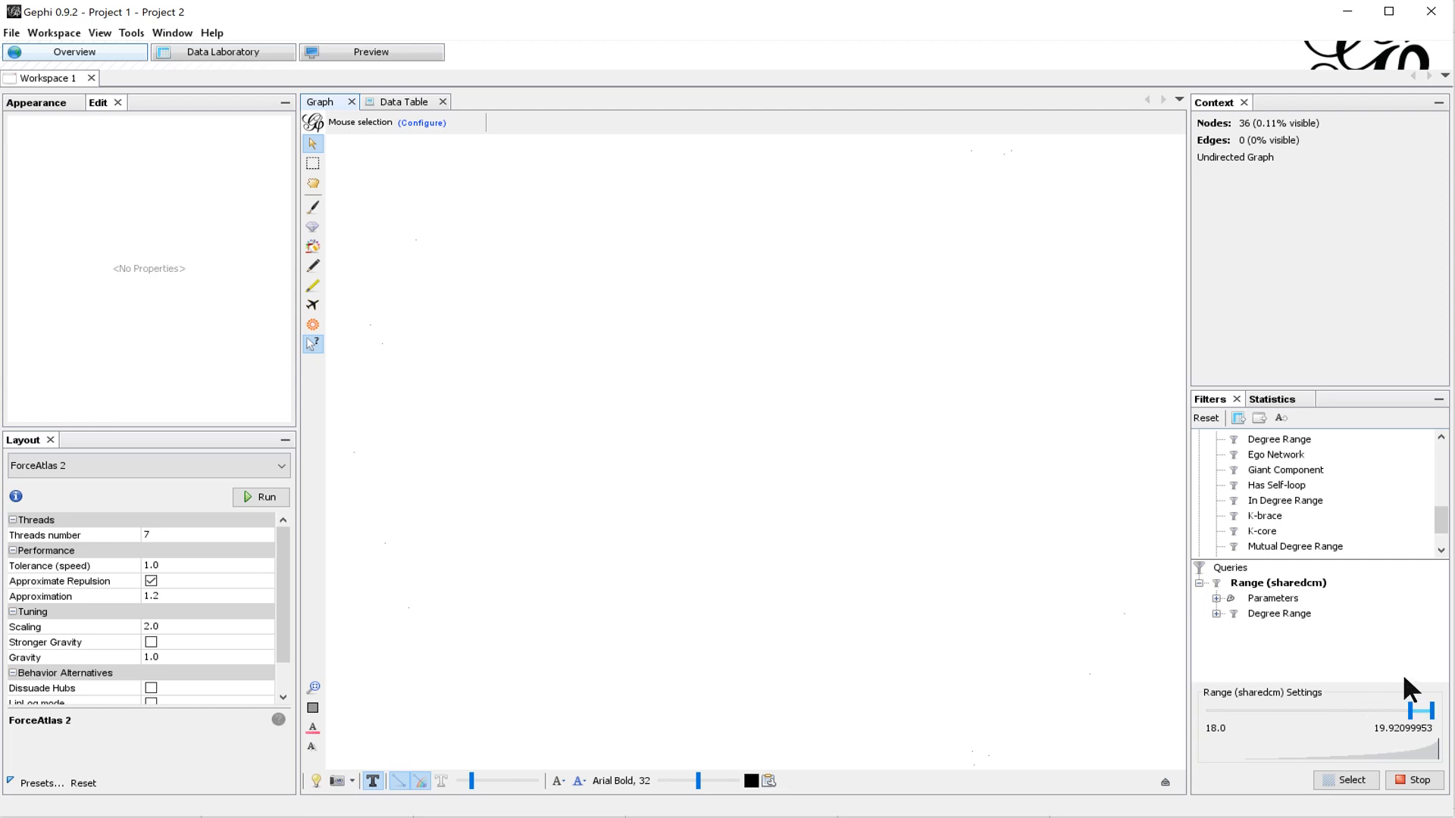
pyautogui.rightClick(1266, 609)
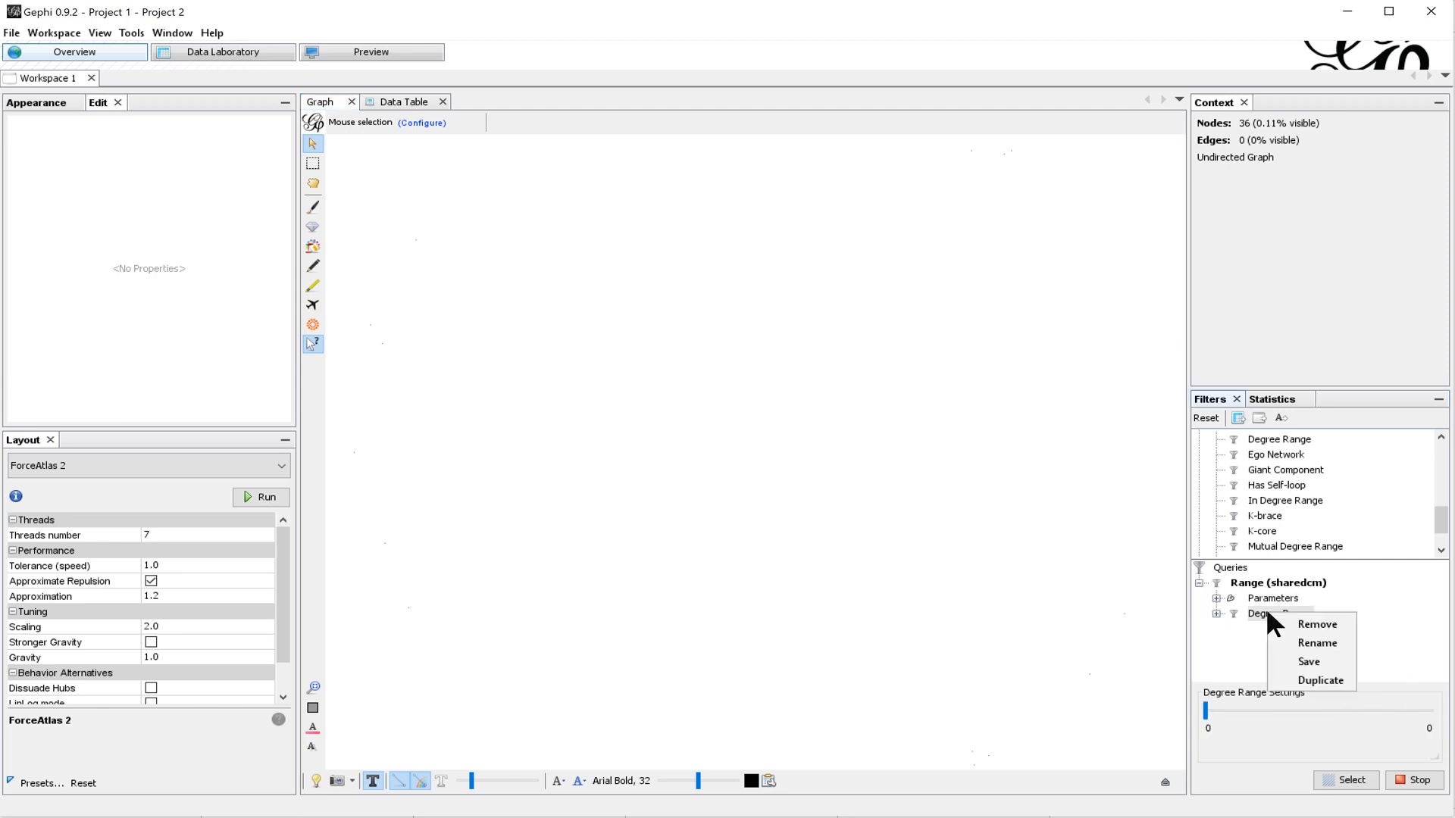
pyautogui.click(1315, 622)
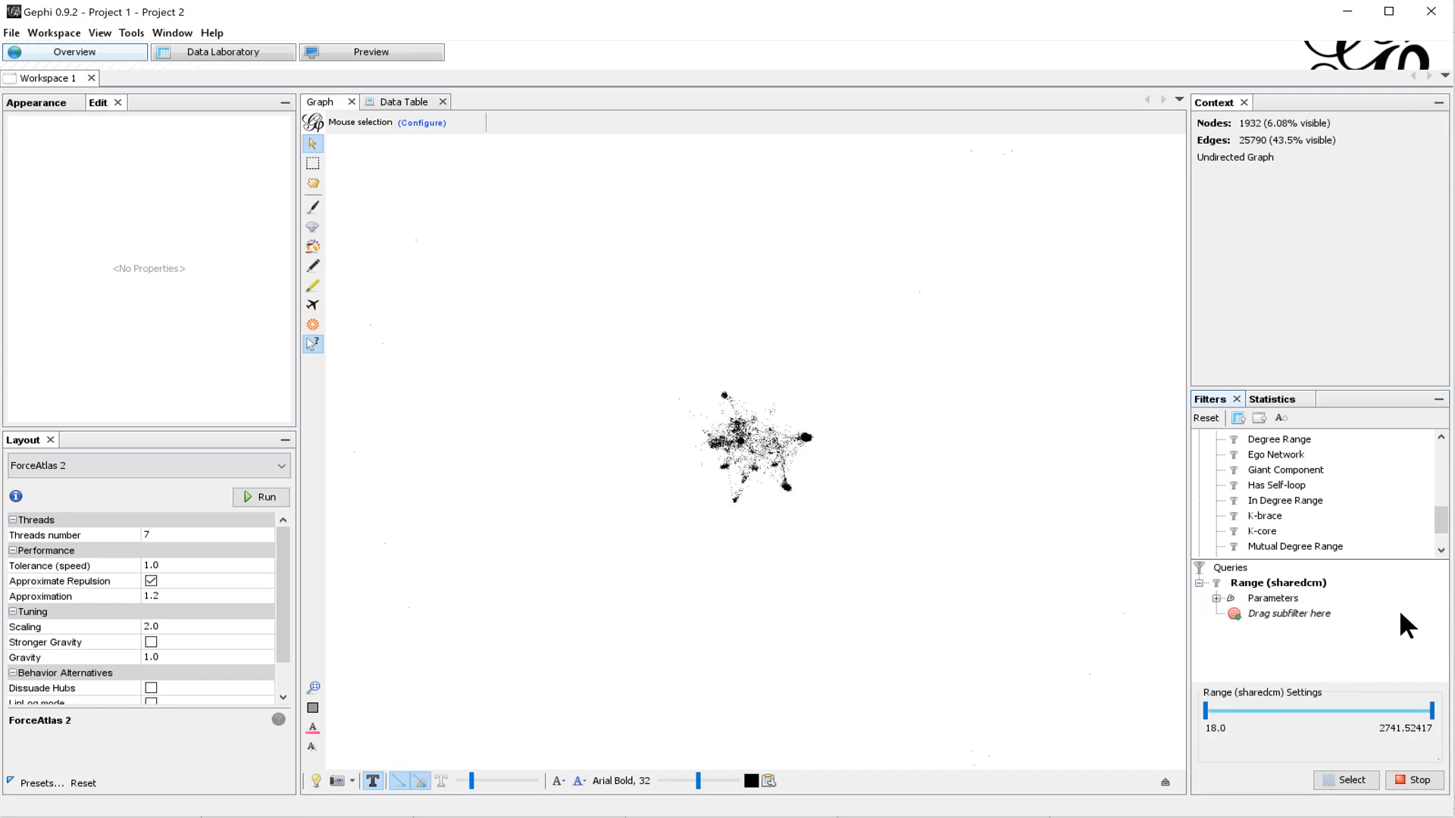
pyautogui.rightClick(1267, 582)
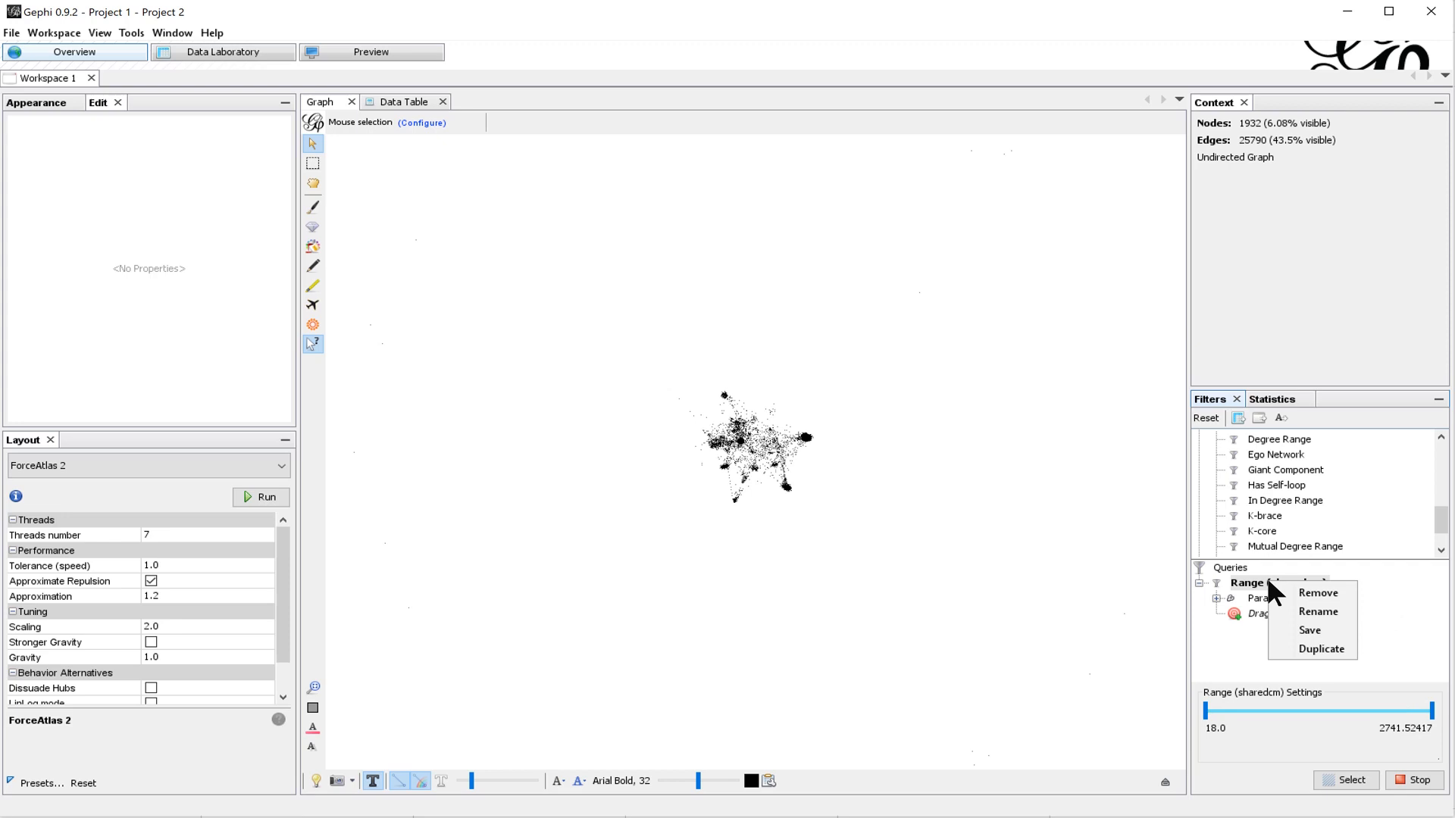
pyautogui.click(1321, 594)
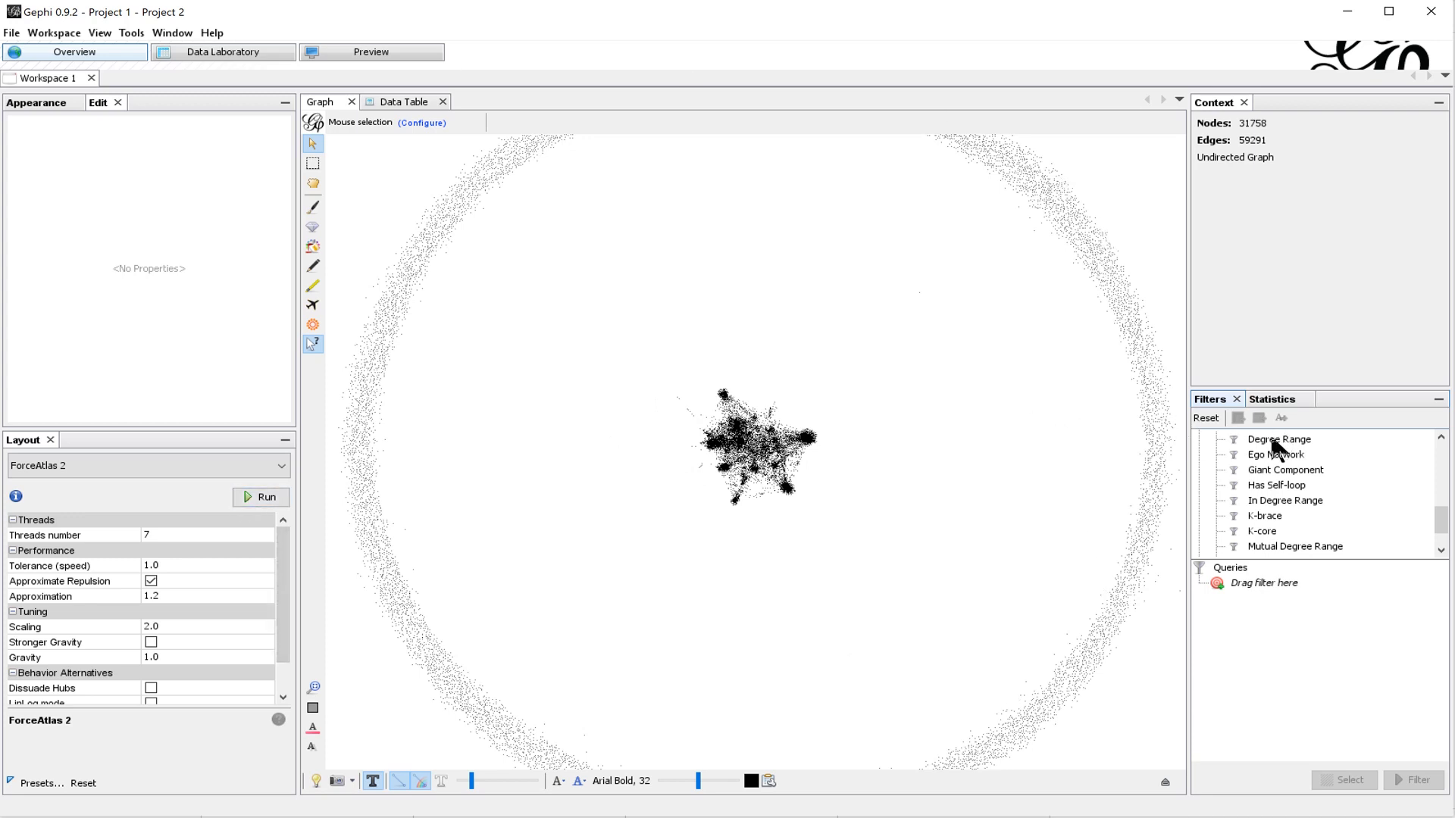
# Step: Add a standalone Degree Range filter with a lower bound of 1 and apply it to the graph
pyautogui.moveTo(1281, 442); pyautogui.dragTo(1265, 585)
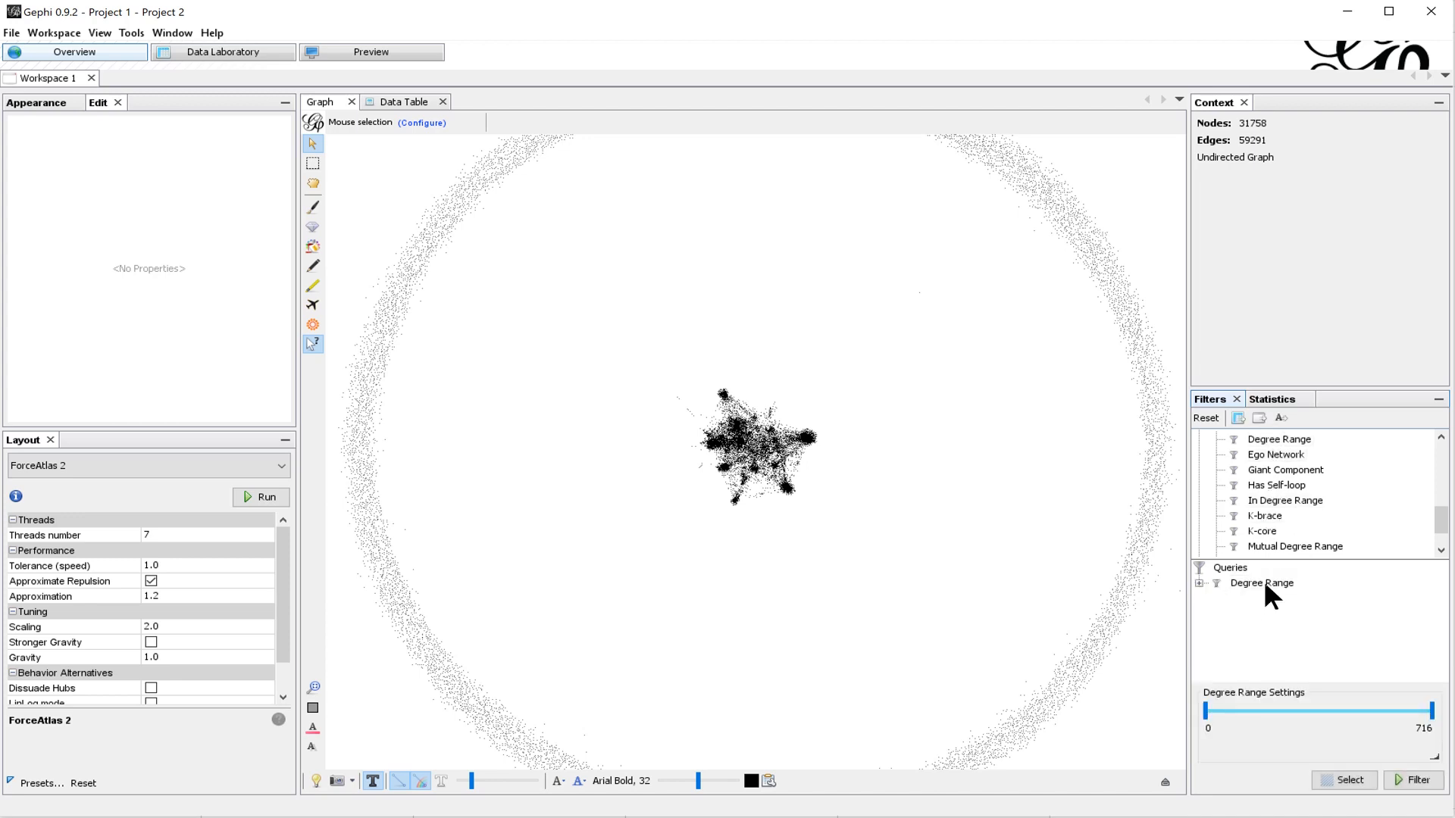
pyautogui.doubleClick(1207, 729)
pyautogui.write('1')
pyautogui.click(1435, 787)
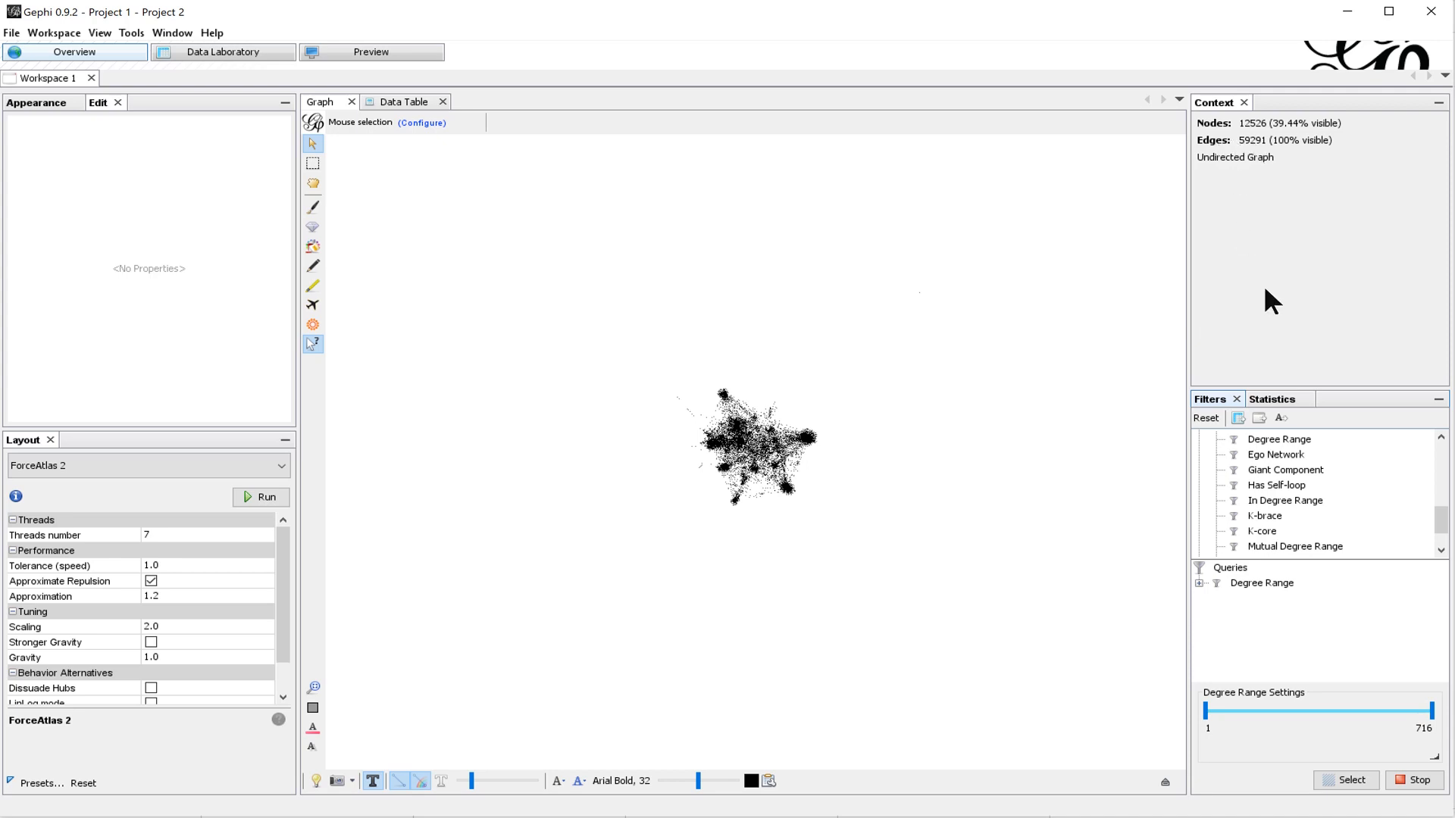
# Step: Export the filtered graph to a new workspace and switch to Workspace 2
pyautogui.click(1259, 418)
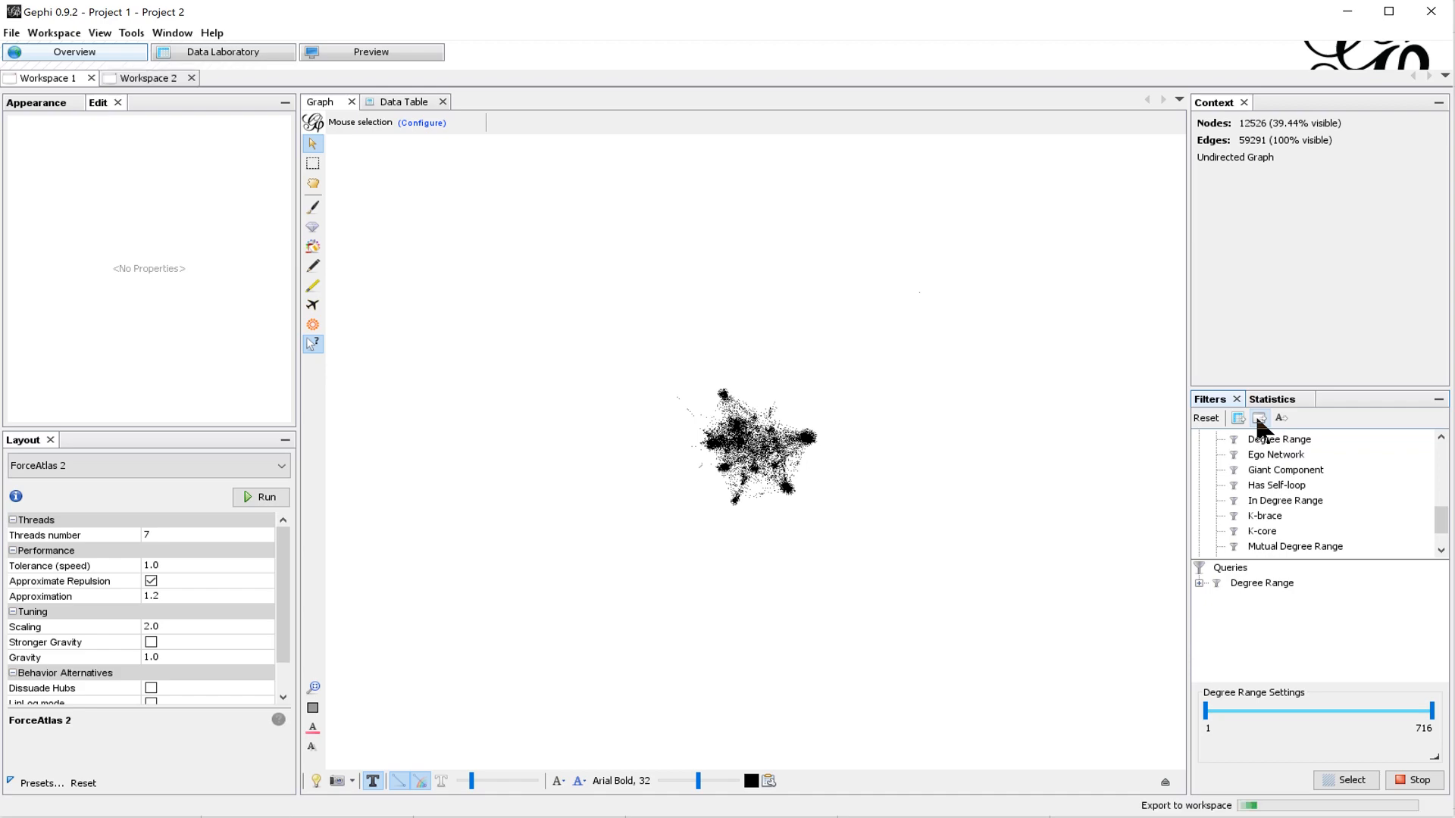
pyautogui.click(141, 80)
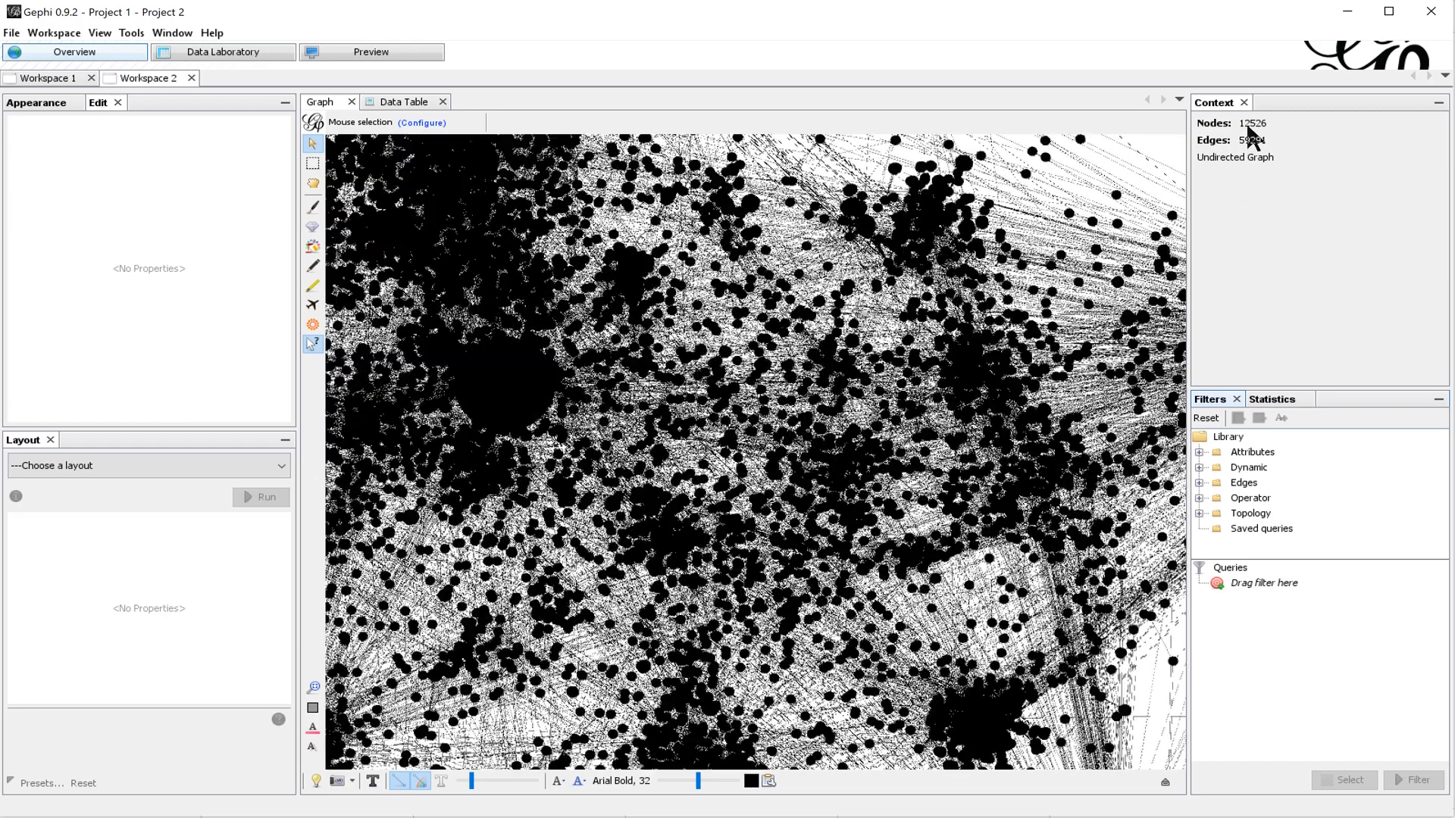
# Step: Color the nodes in Workspace 2 by the Modularity Class partition and apply it to the graph
pyautogui.scroll(-10, 724, 438)
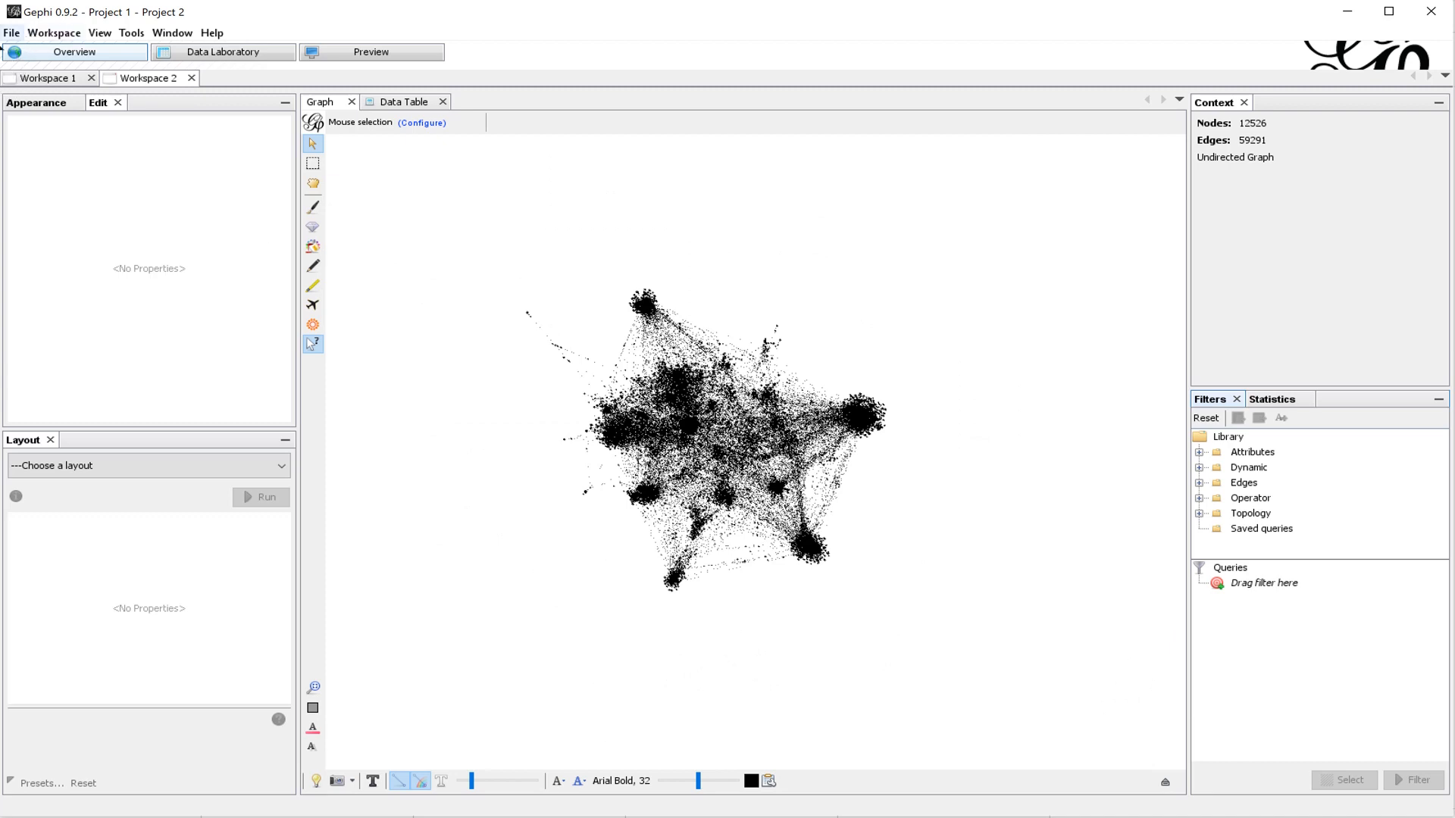
pyautogui.click(11, 33)
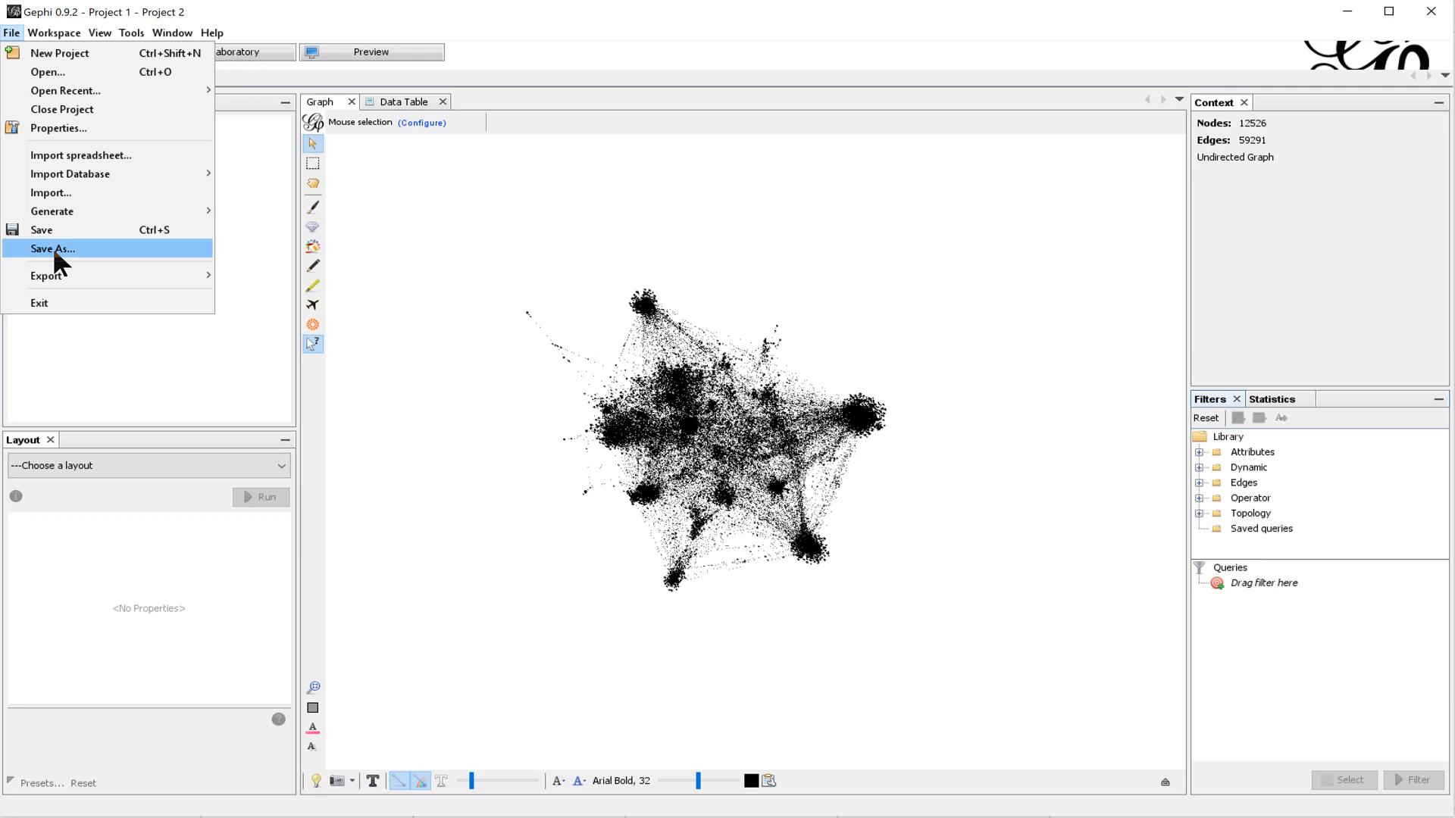
pyautogui.click(437, 213)
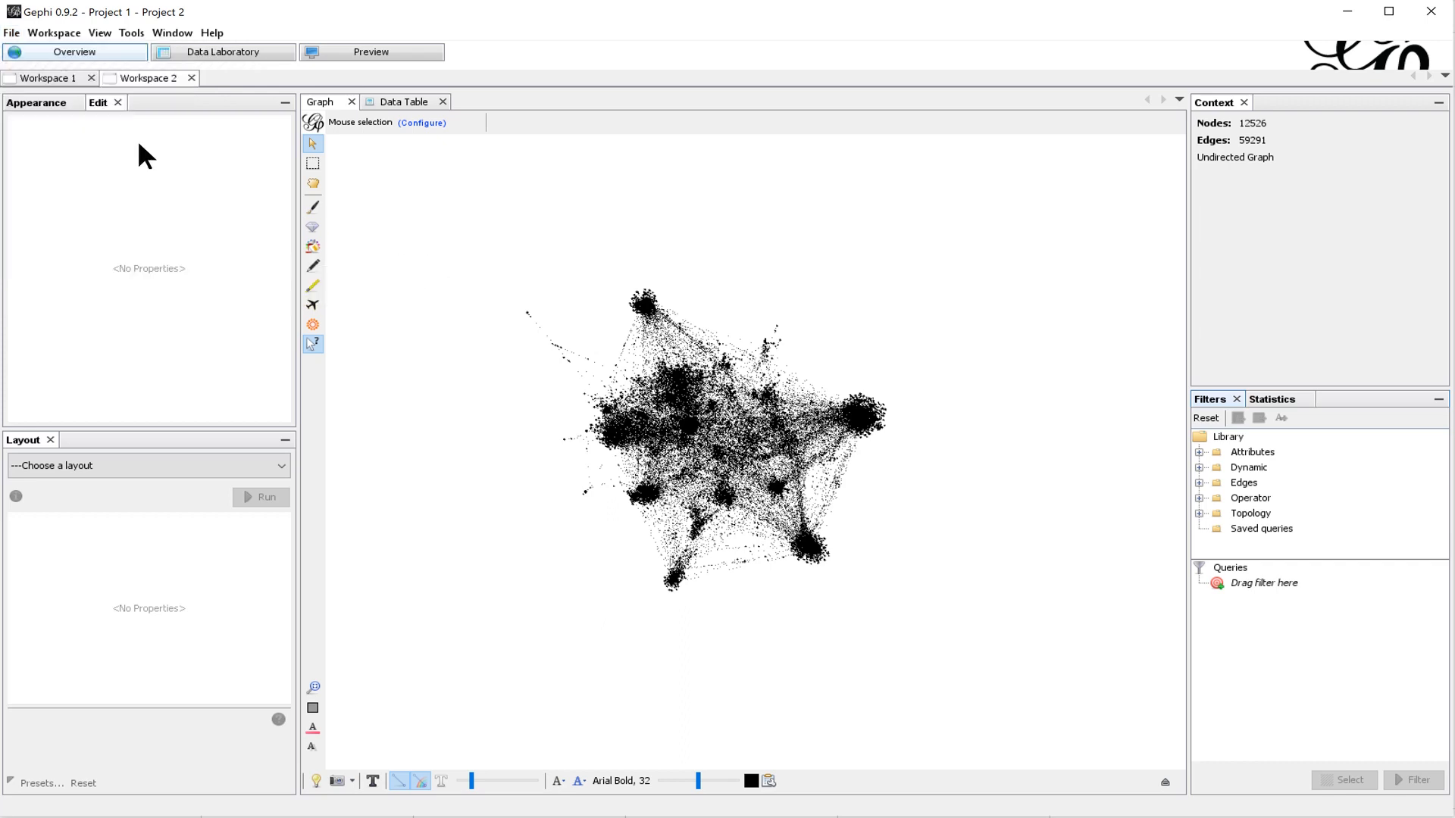
pyautogui.click(54, 100)
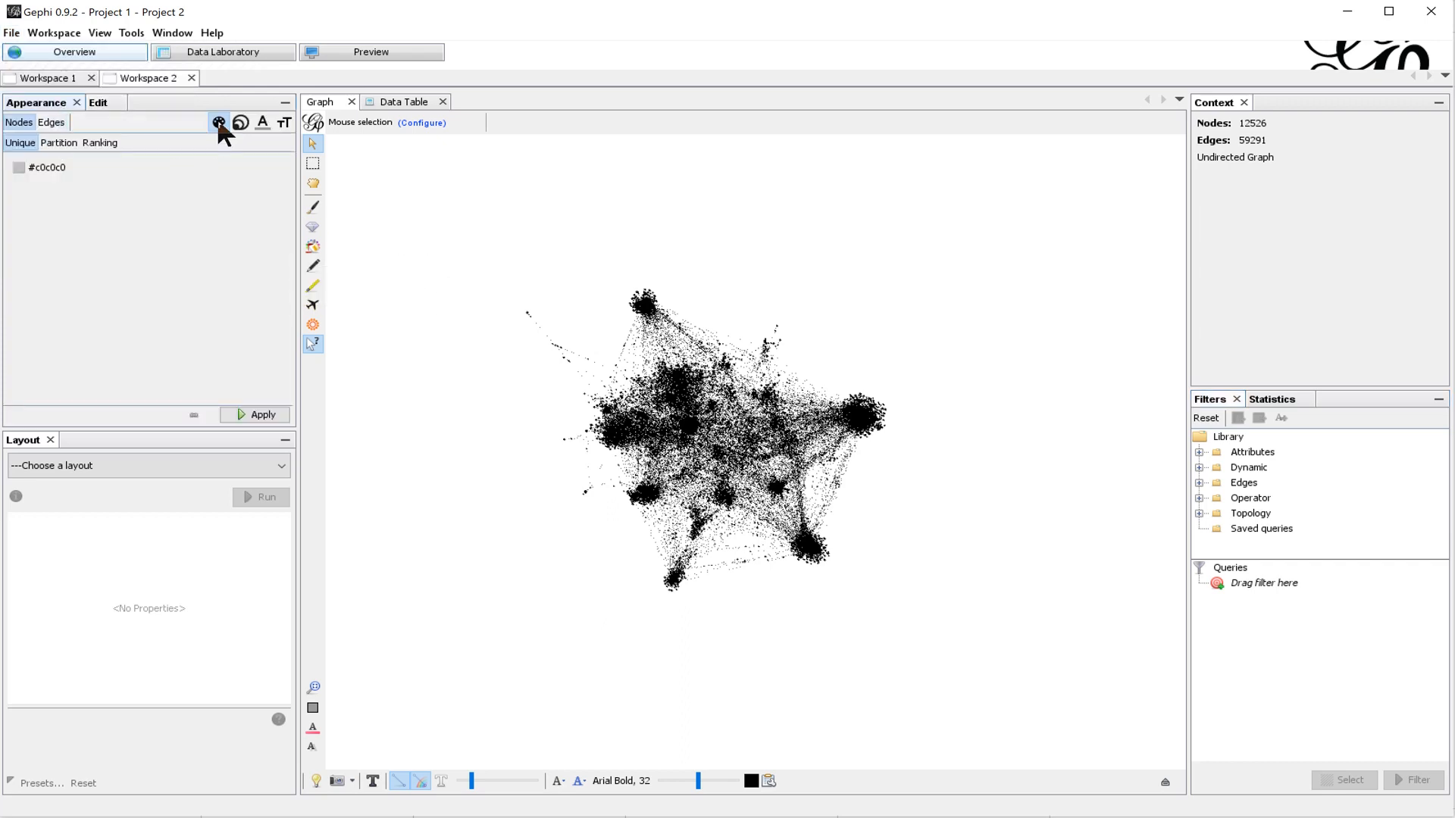
pyautogui.click(65, 140)
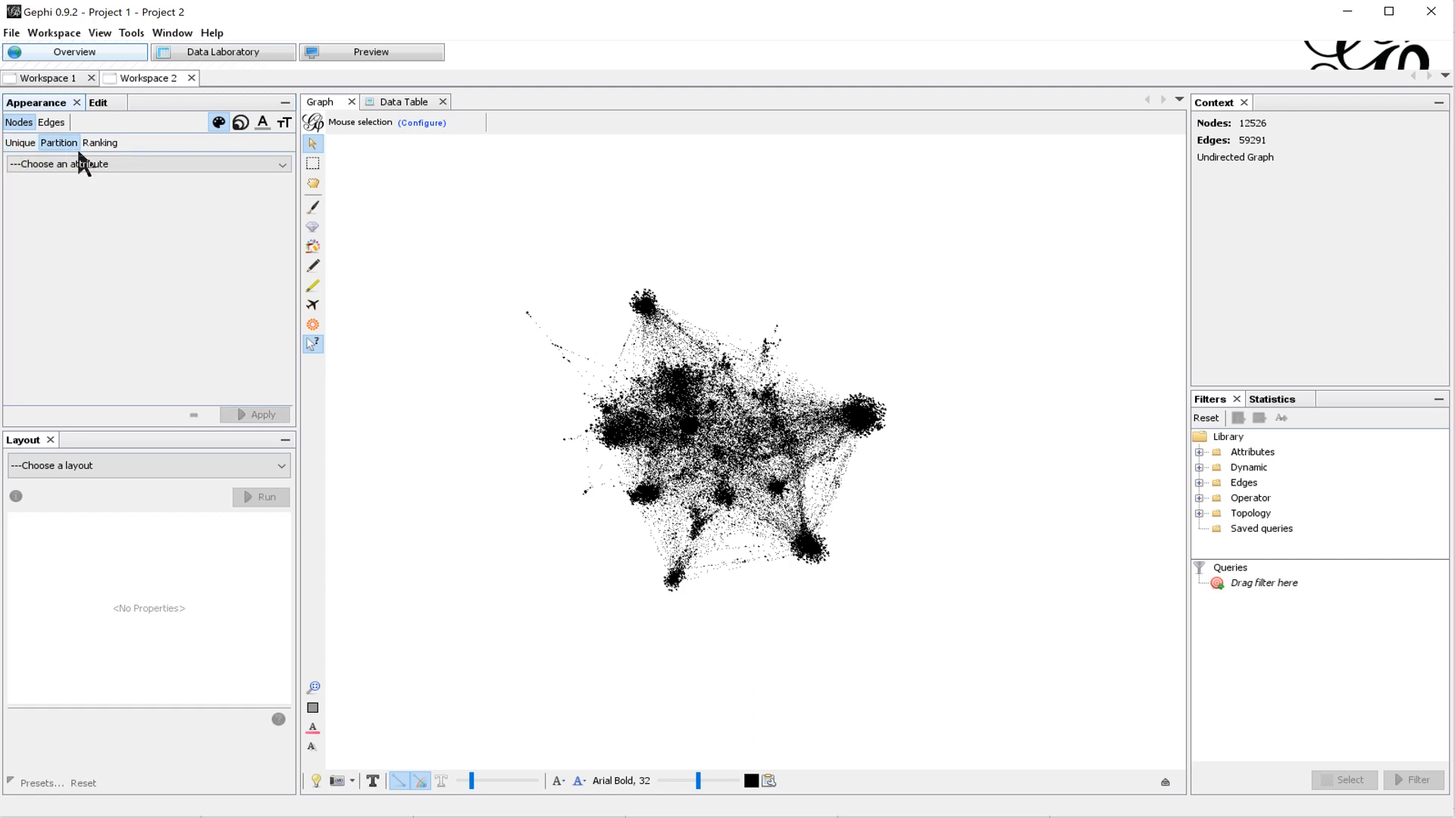
pyautogui.click(284, 165)
pyautogui.click(152, 194)
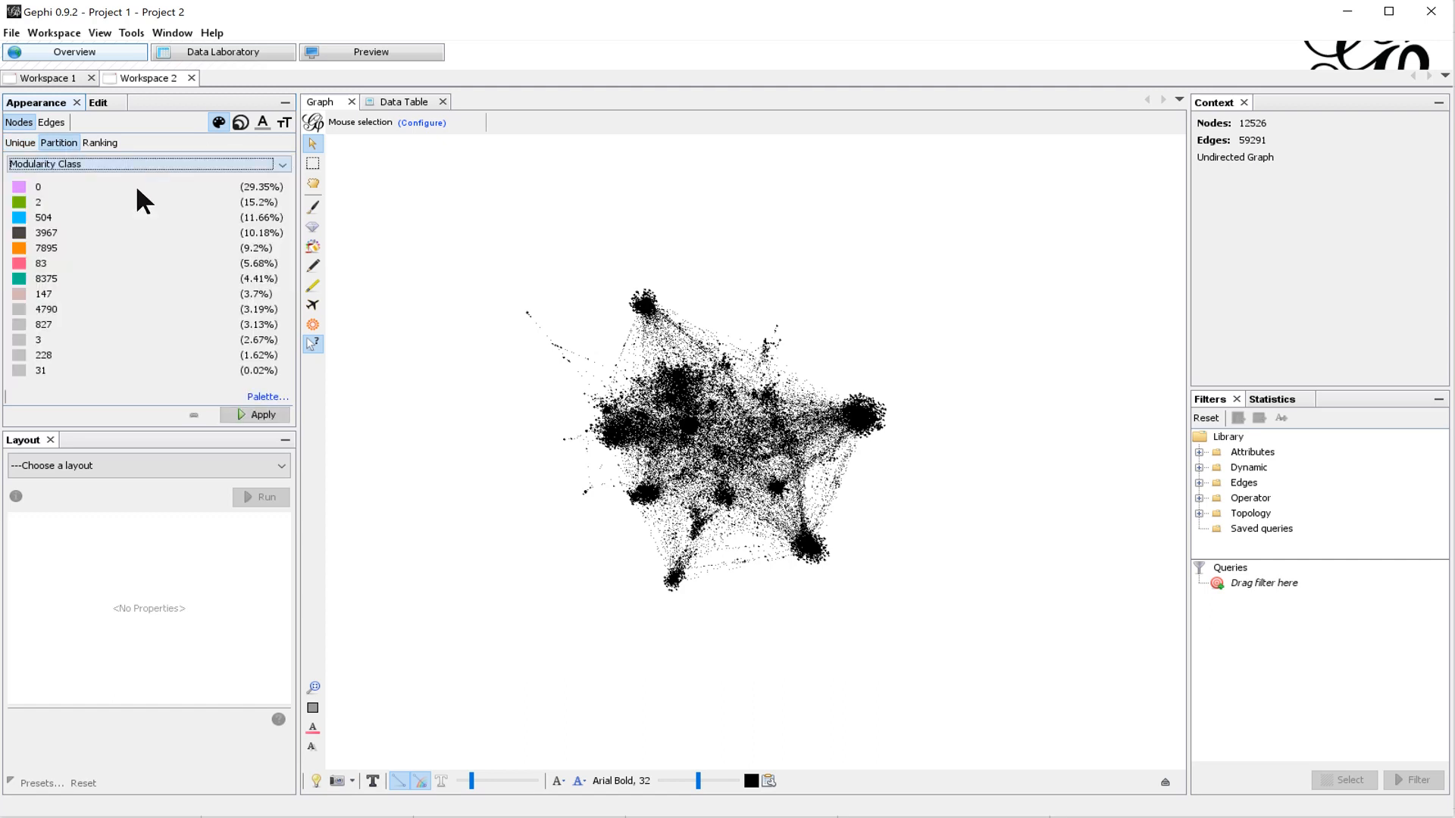
pyautogui.click(256, 416)
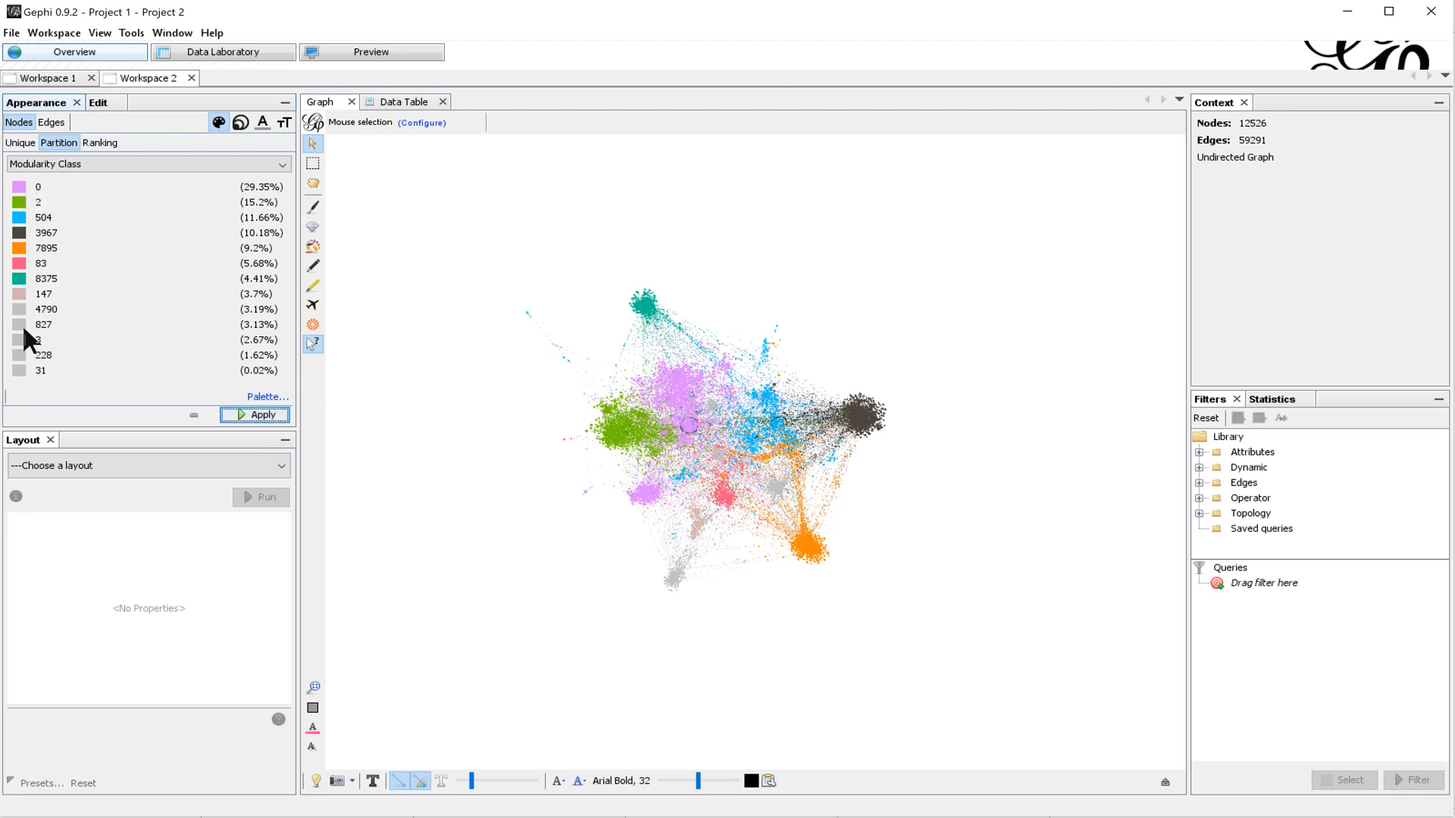
# Step: Generate a Default preset palette limited to 13 colors for the modularity classes and apply it to the nodes
pyautogui.click(271, 398)
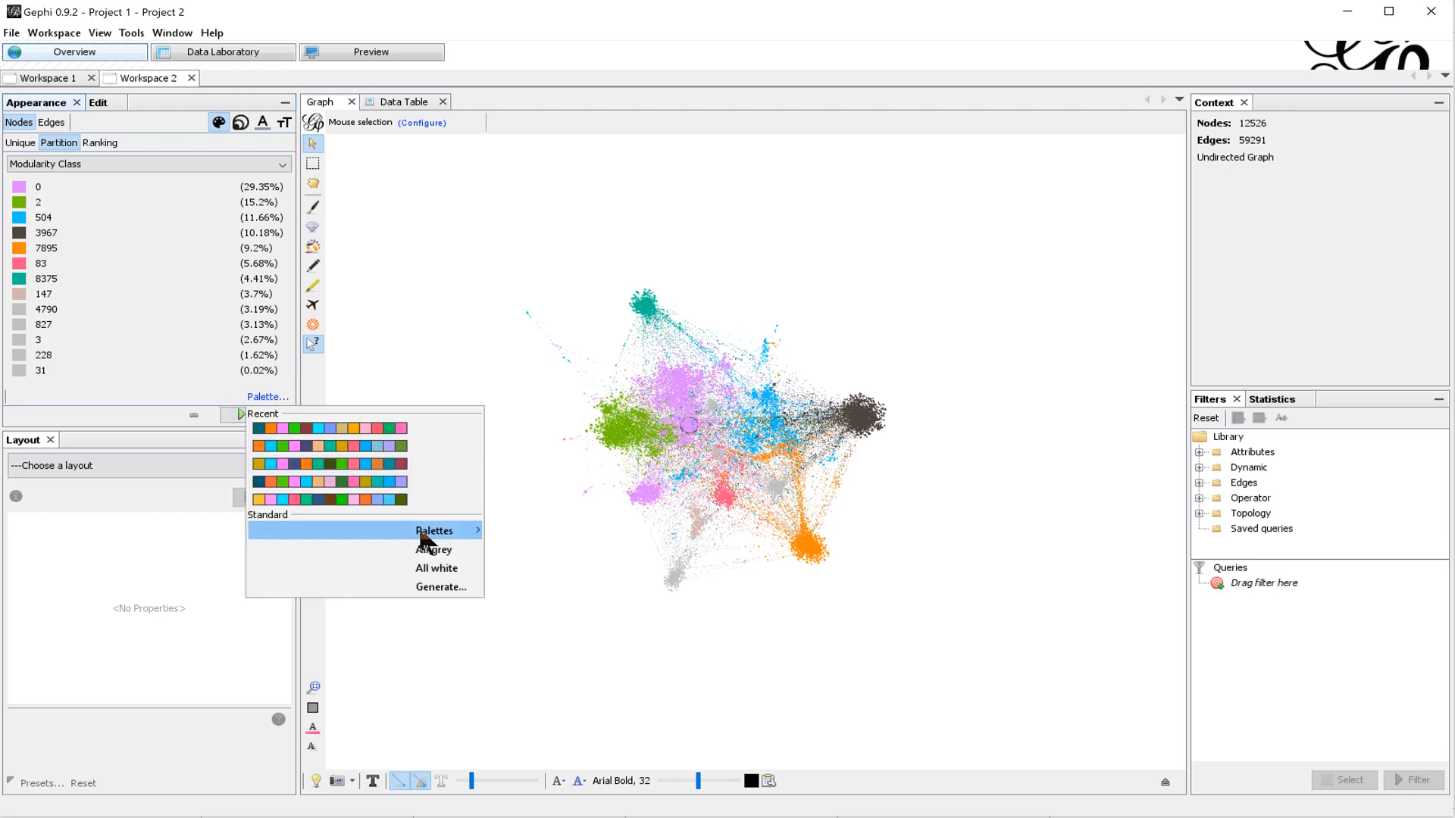
pyautogui.moveTo(436, 545)
pyautogui.click(439, 586)
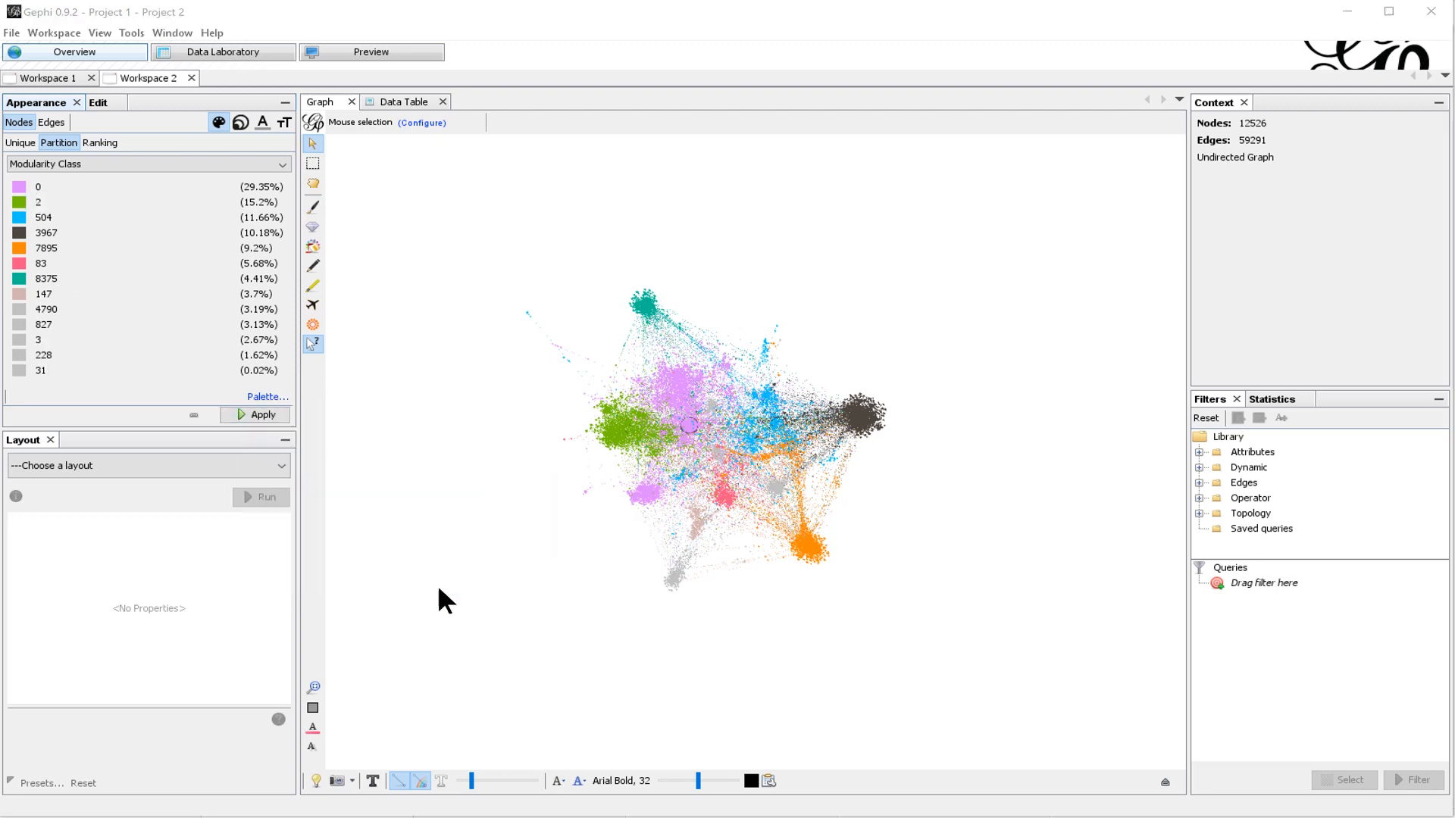
pyautogui.click(884, 302)
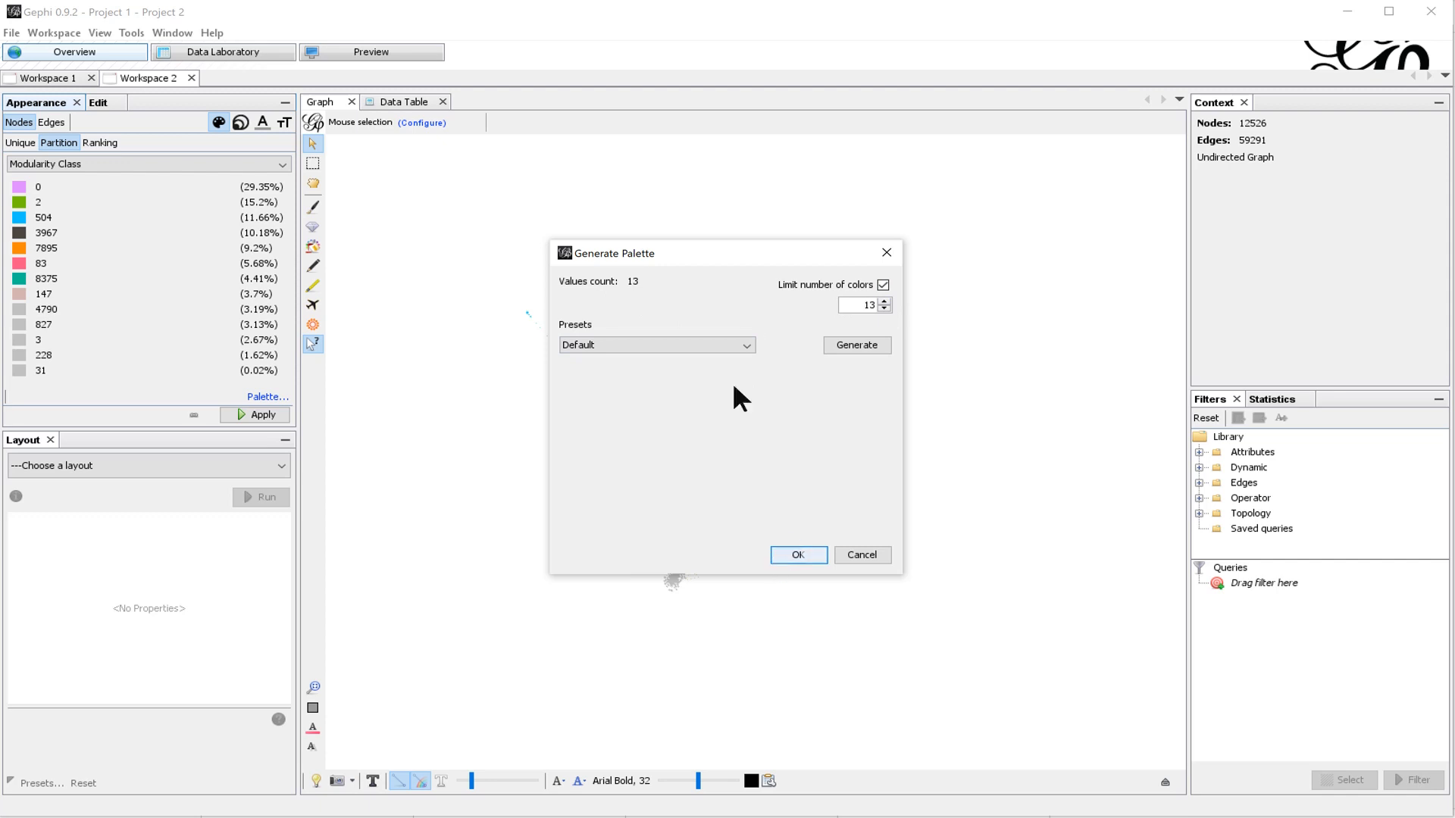
pyautogui.click(847, 347)
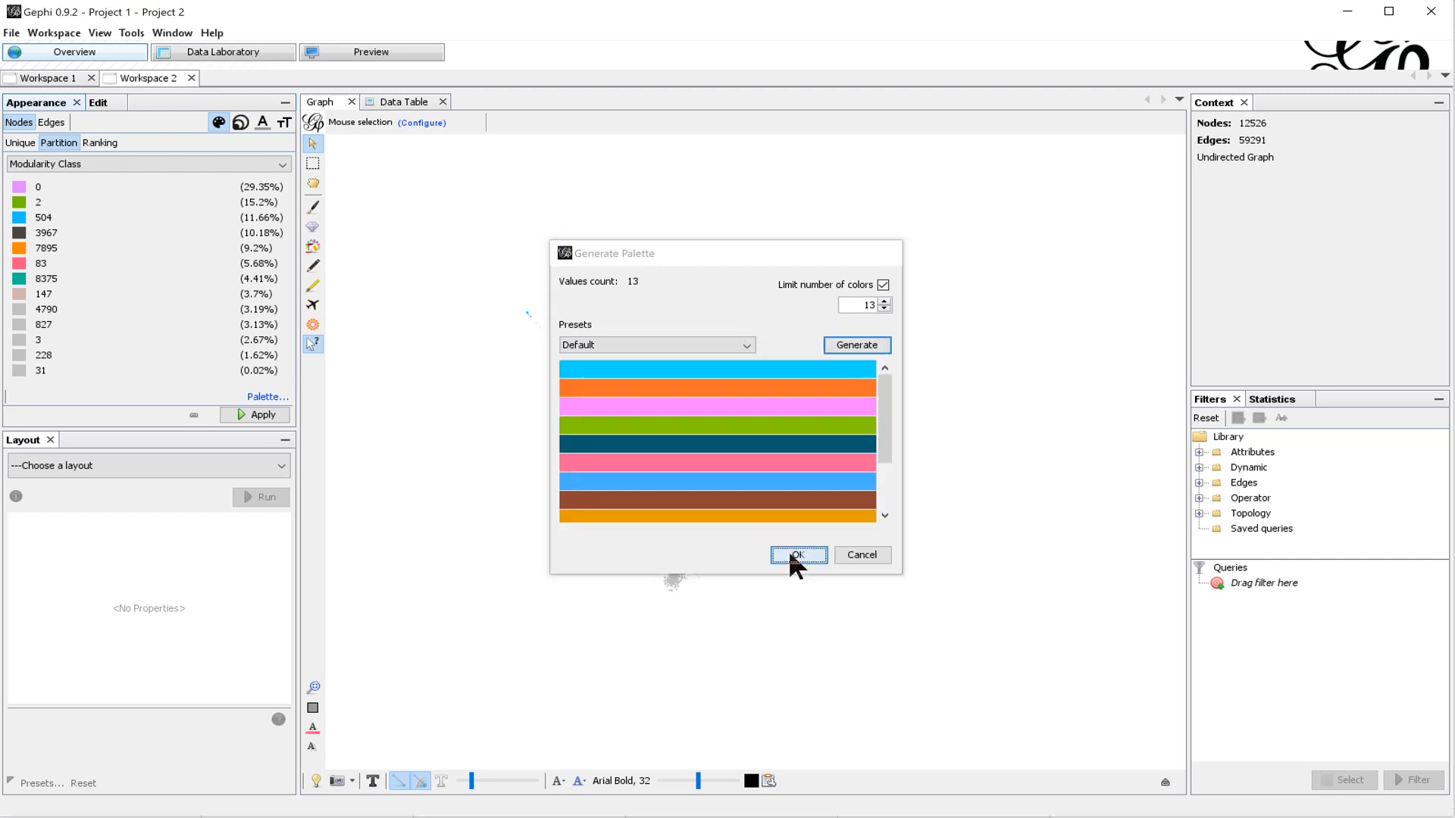
pyautogui.click(792, 555)
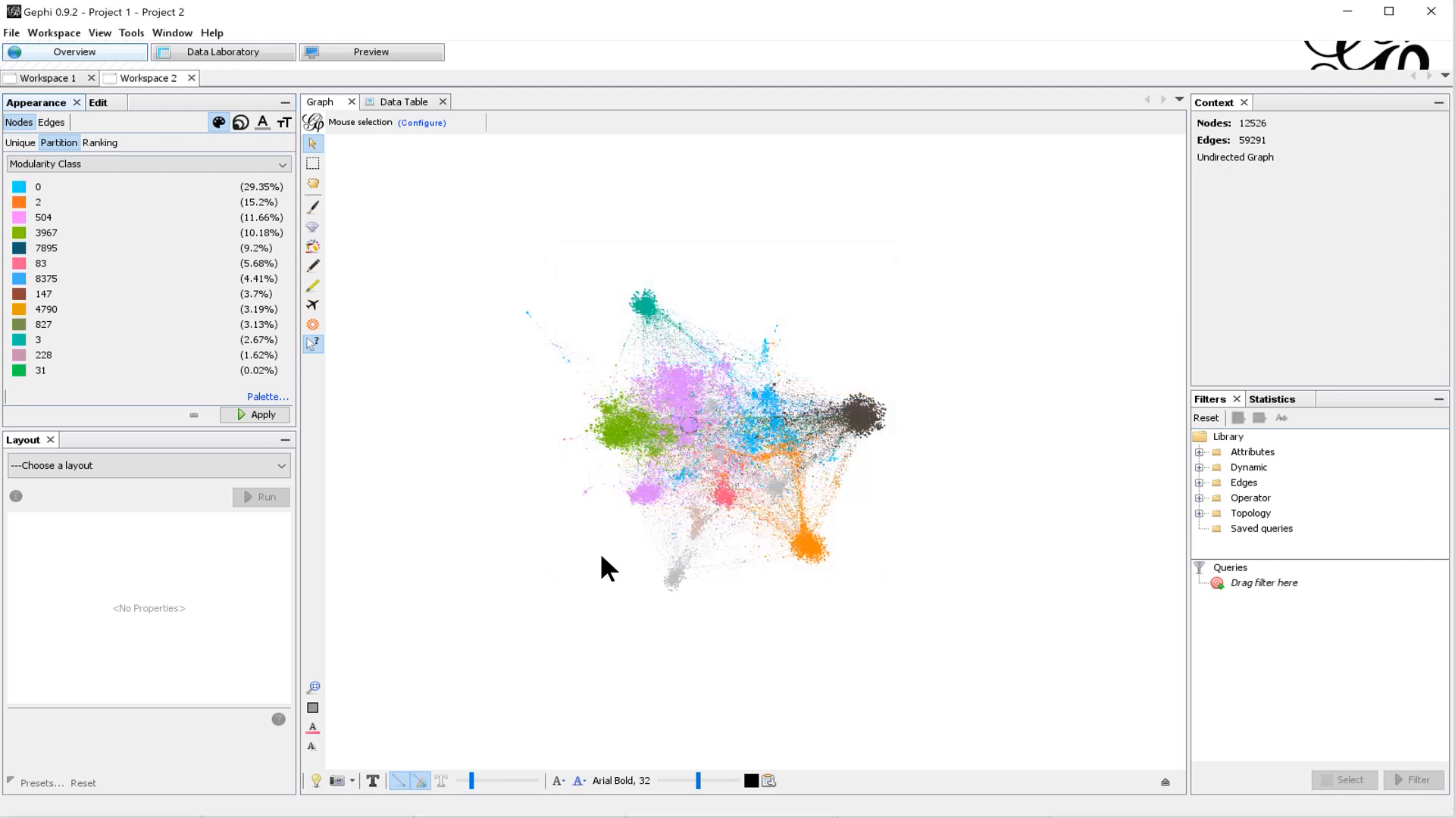
pyautogui.click(242, 410)
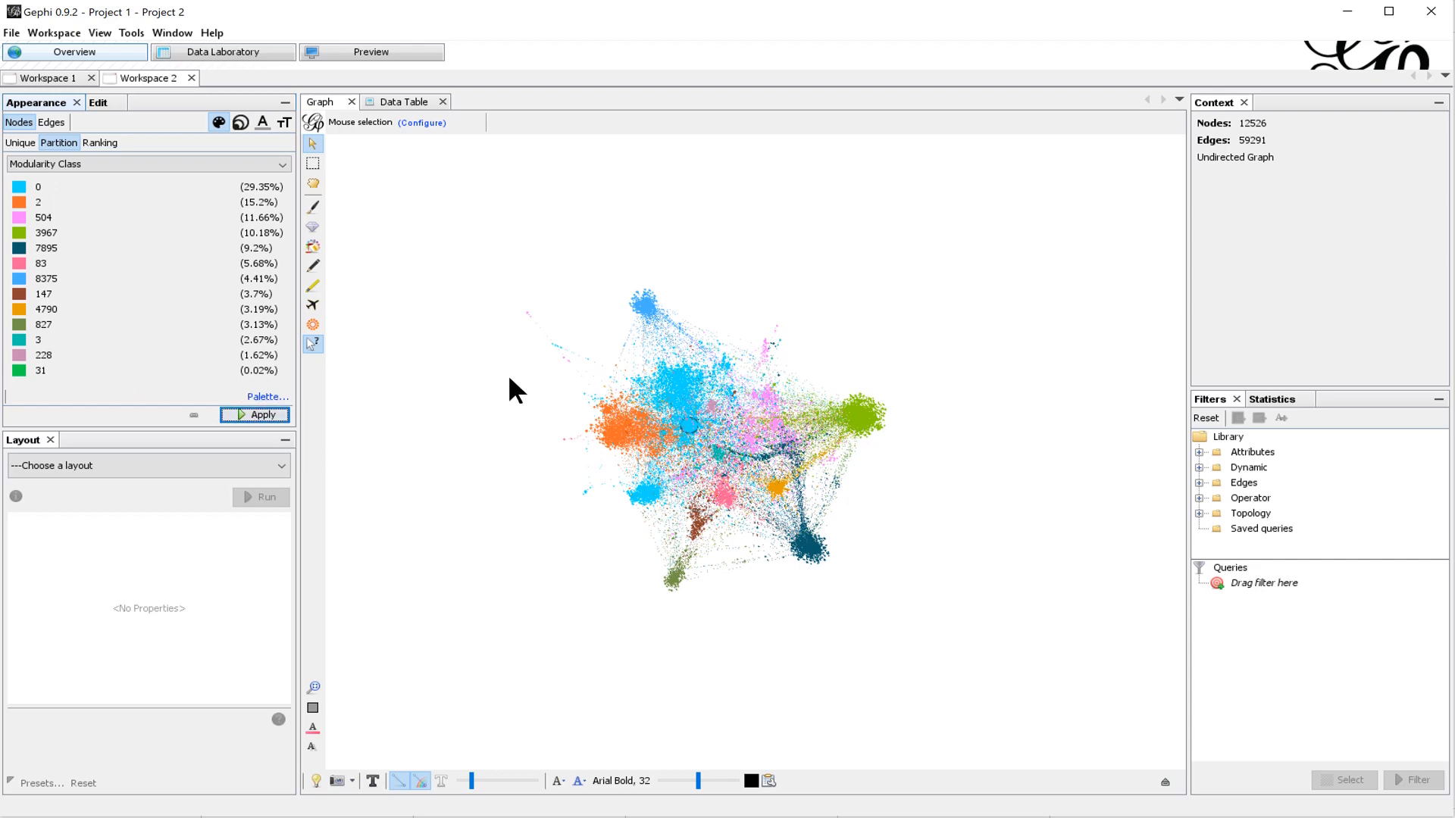
# Step: Delete the Match #1 node from the data table
pyautogui.scroll(3, 744, 451)
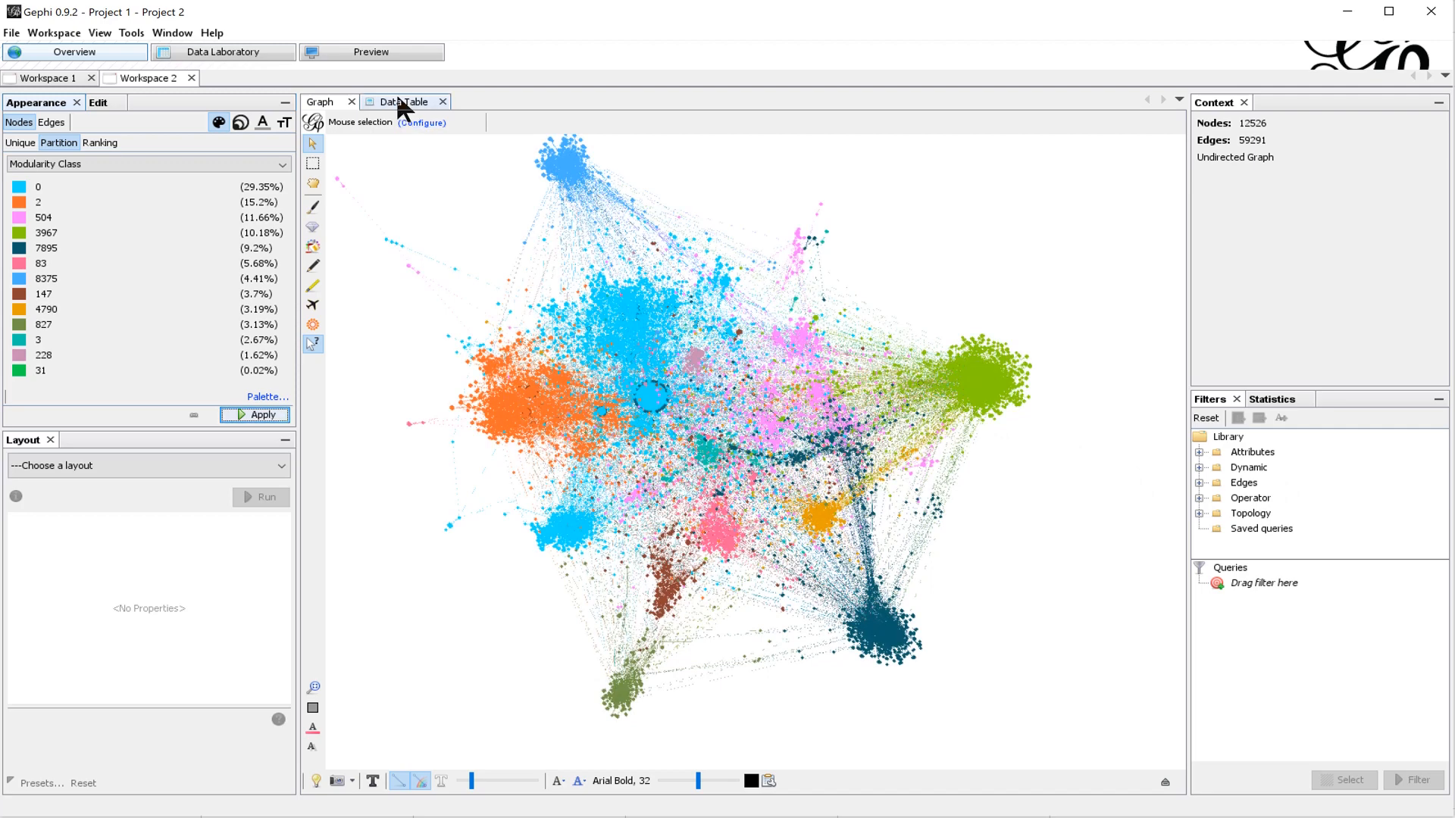
pyautogui.click(396, 101)
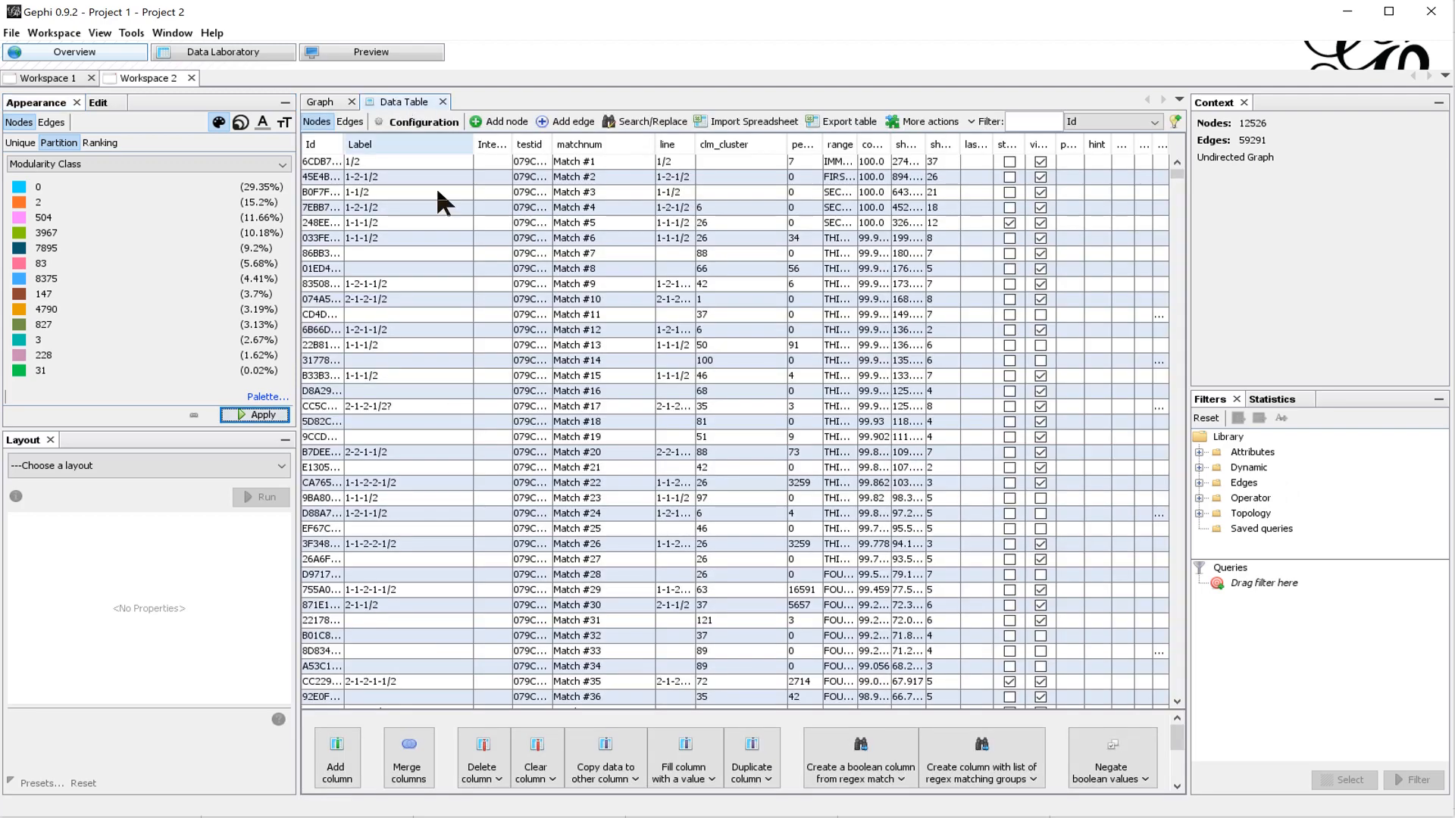
pyautogui.click(591, 166)
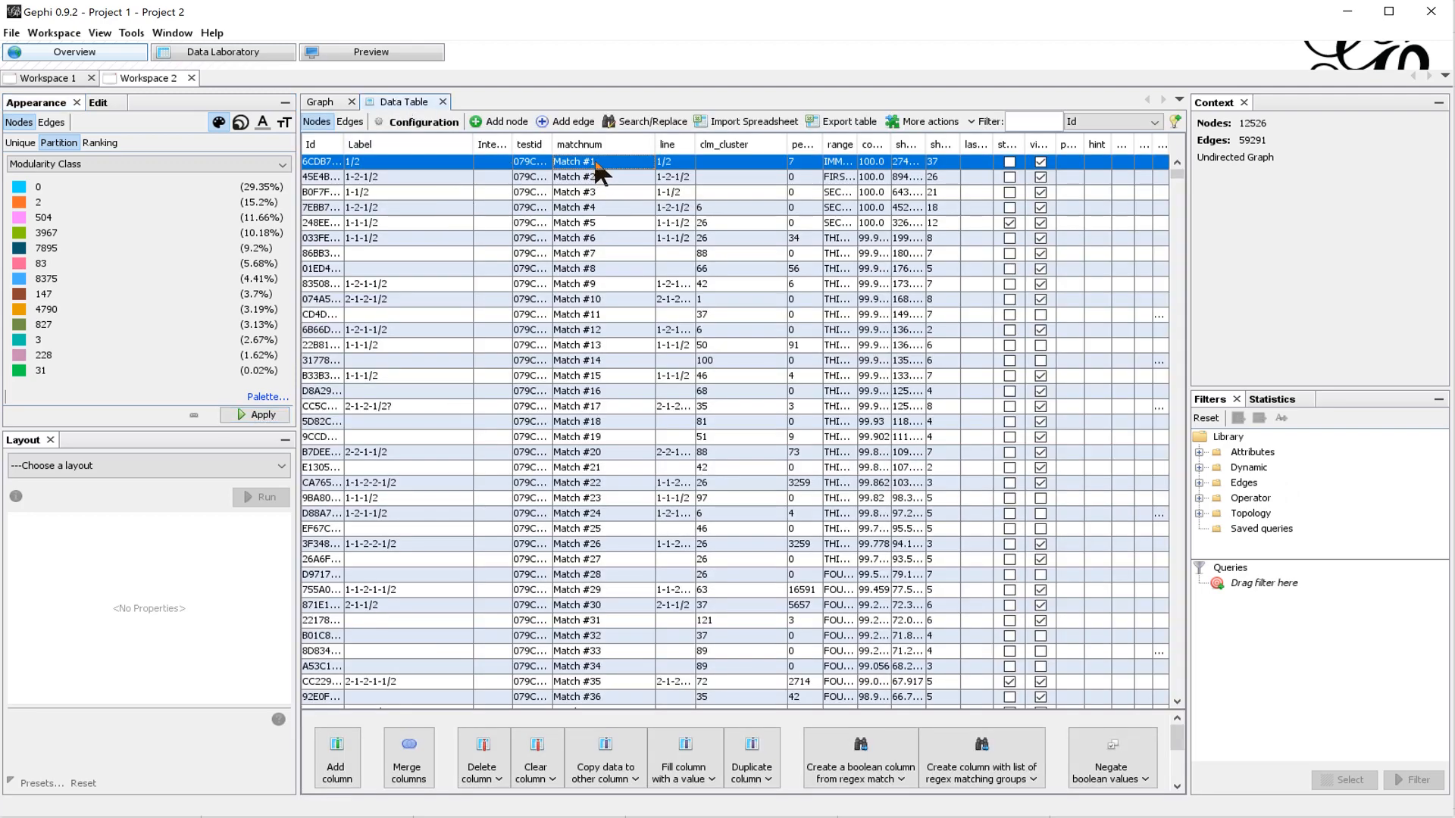
pyautogui.rightClick(595, 162)
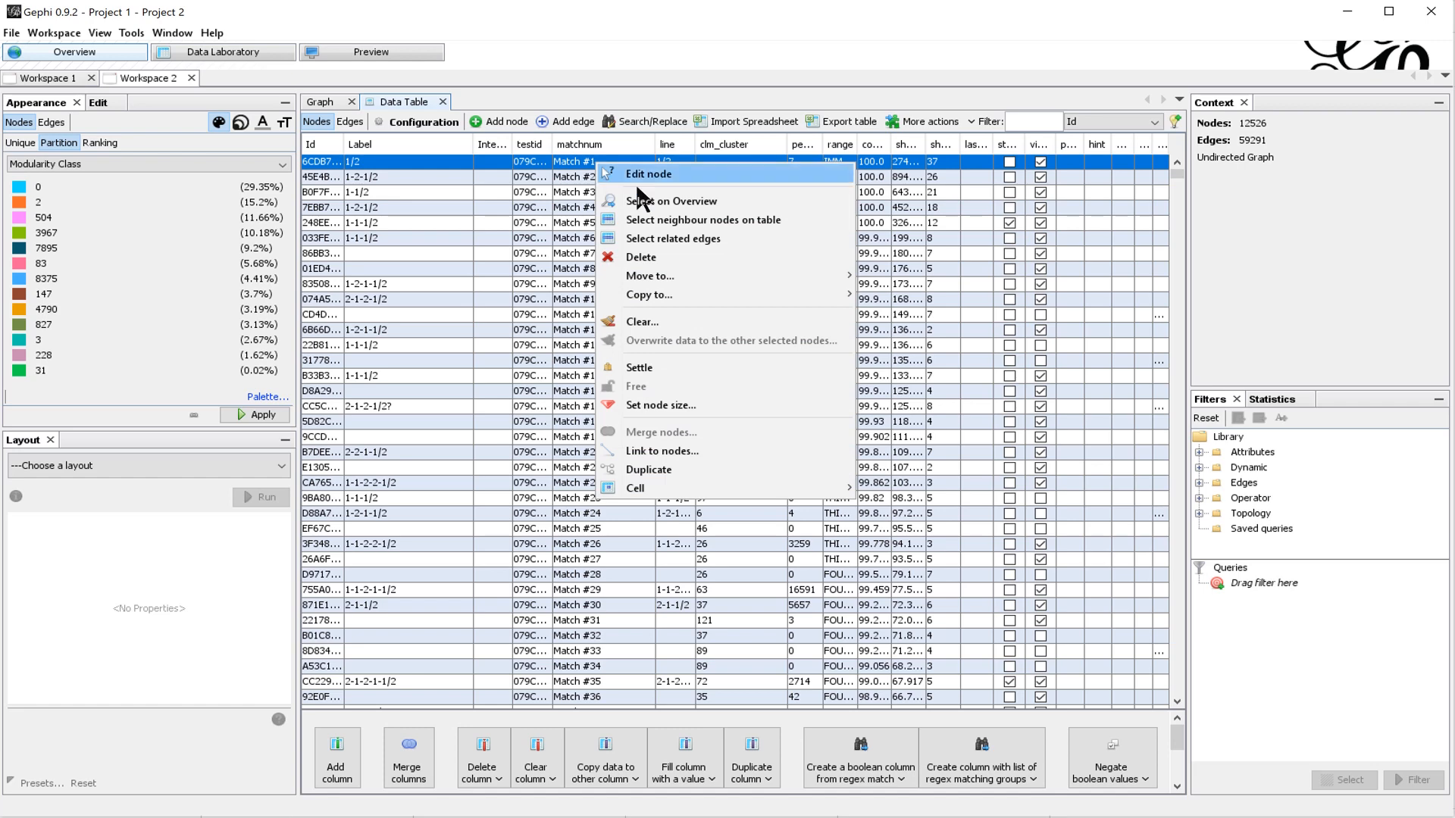
pyautogui.click(636, 258)
pyautogui.click(678, 439)
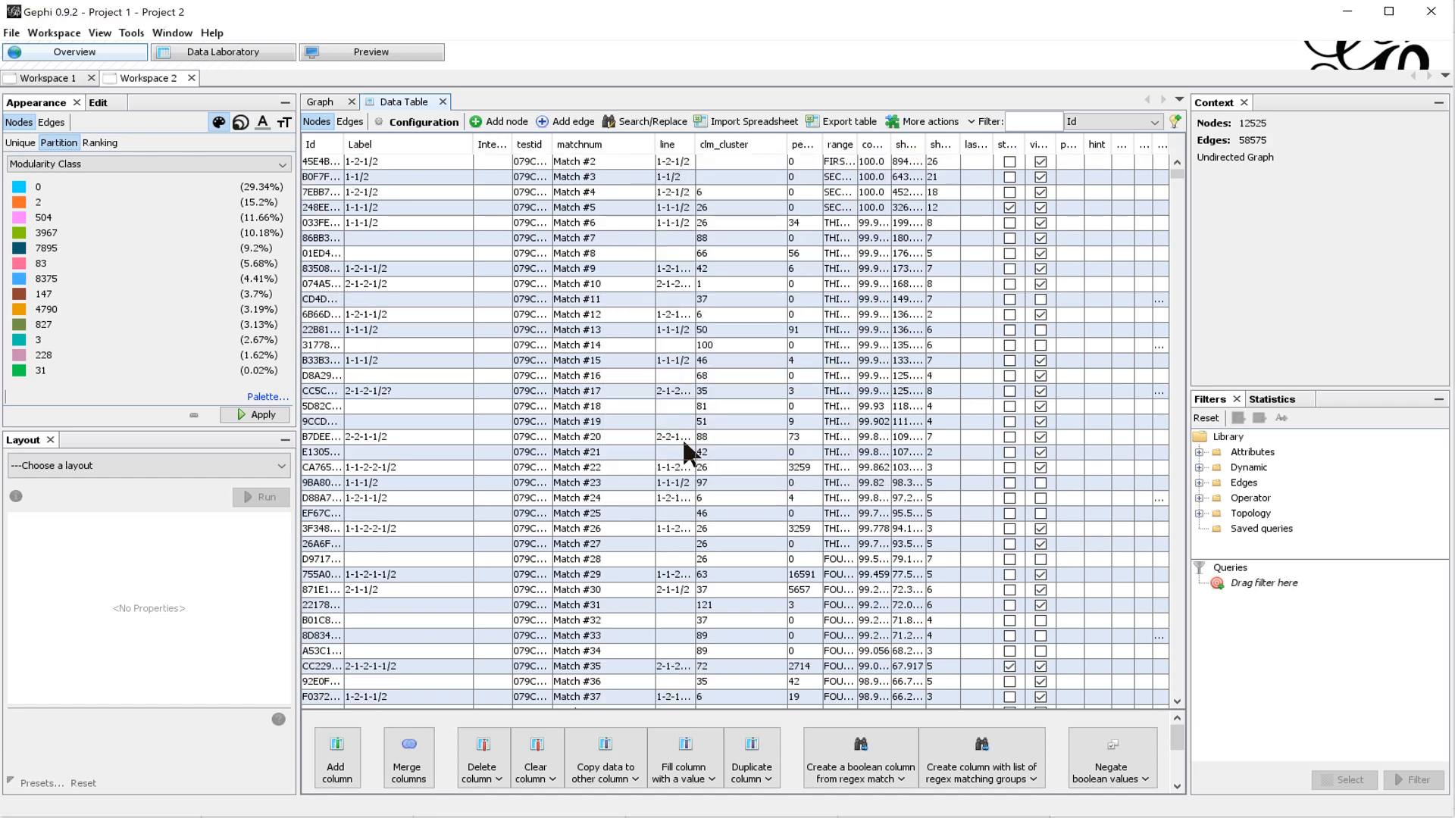
# Step: Return to the graph, run the ForceAtlas 2 layout with its existing settings, and stop it once the clusters have rearranged
pyautogui.click(321, 100)
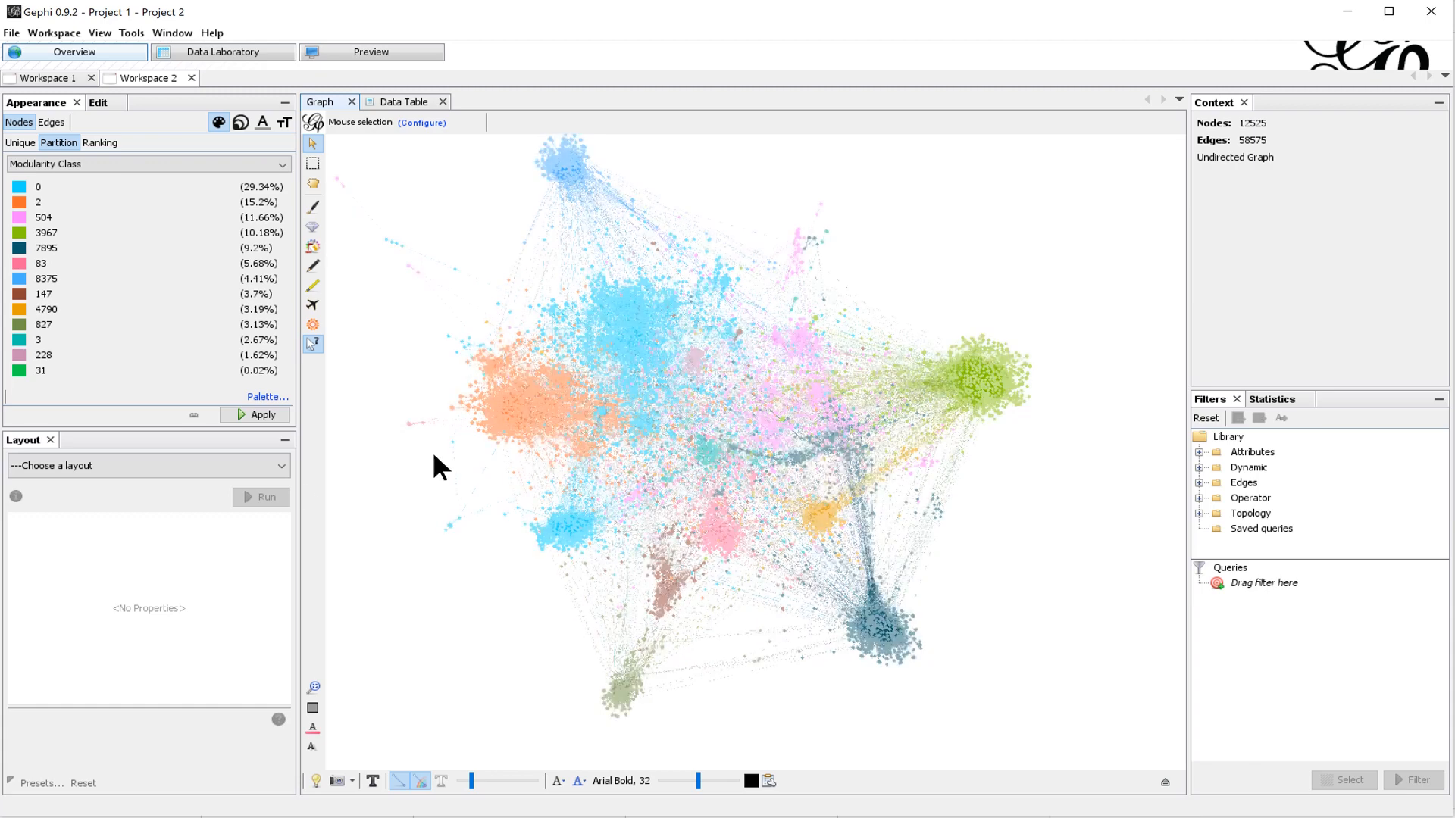
pyautogui.click(284, 457)
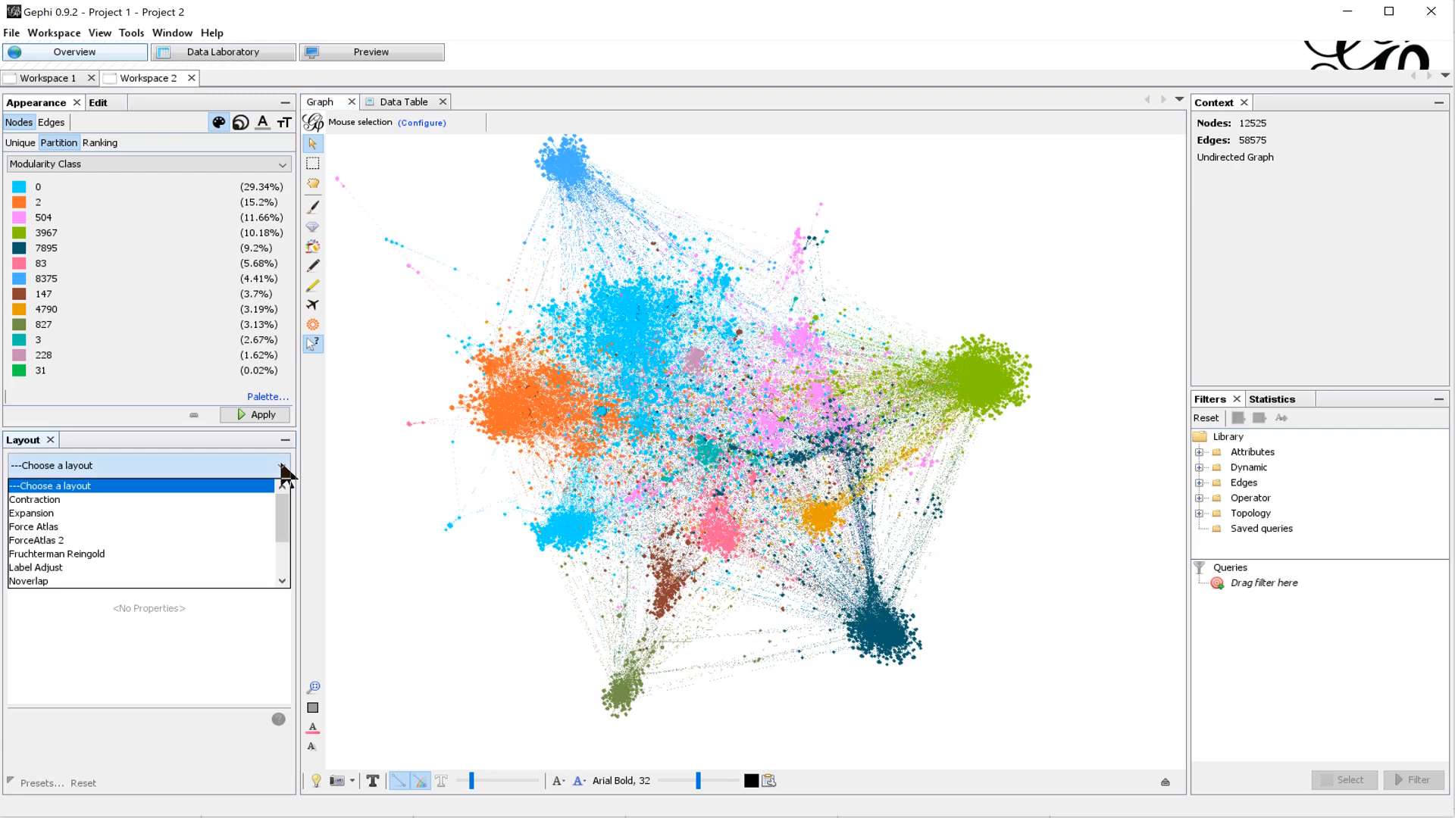
pyautogui.click(135, 539)
pyautogui.click(260, 497)
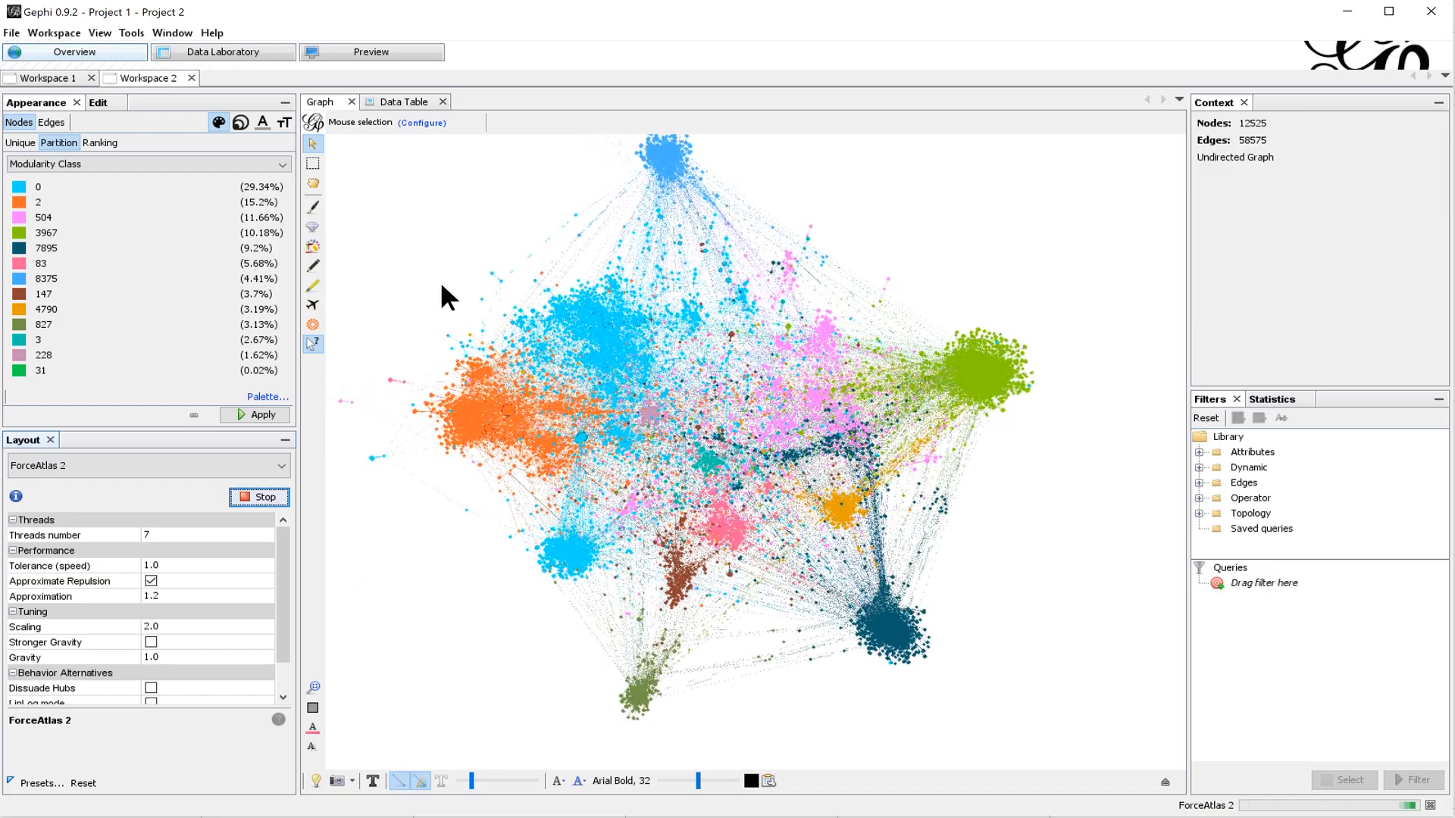
pyautogui.click(266, 498)
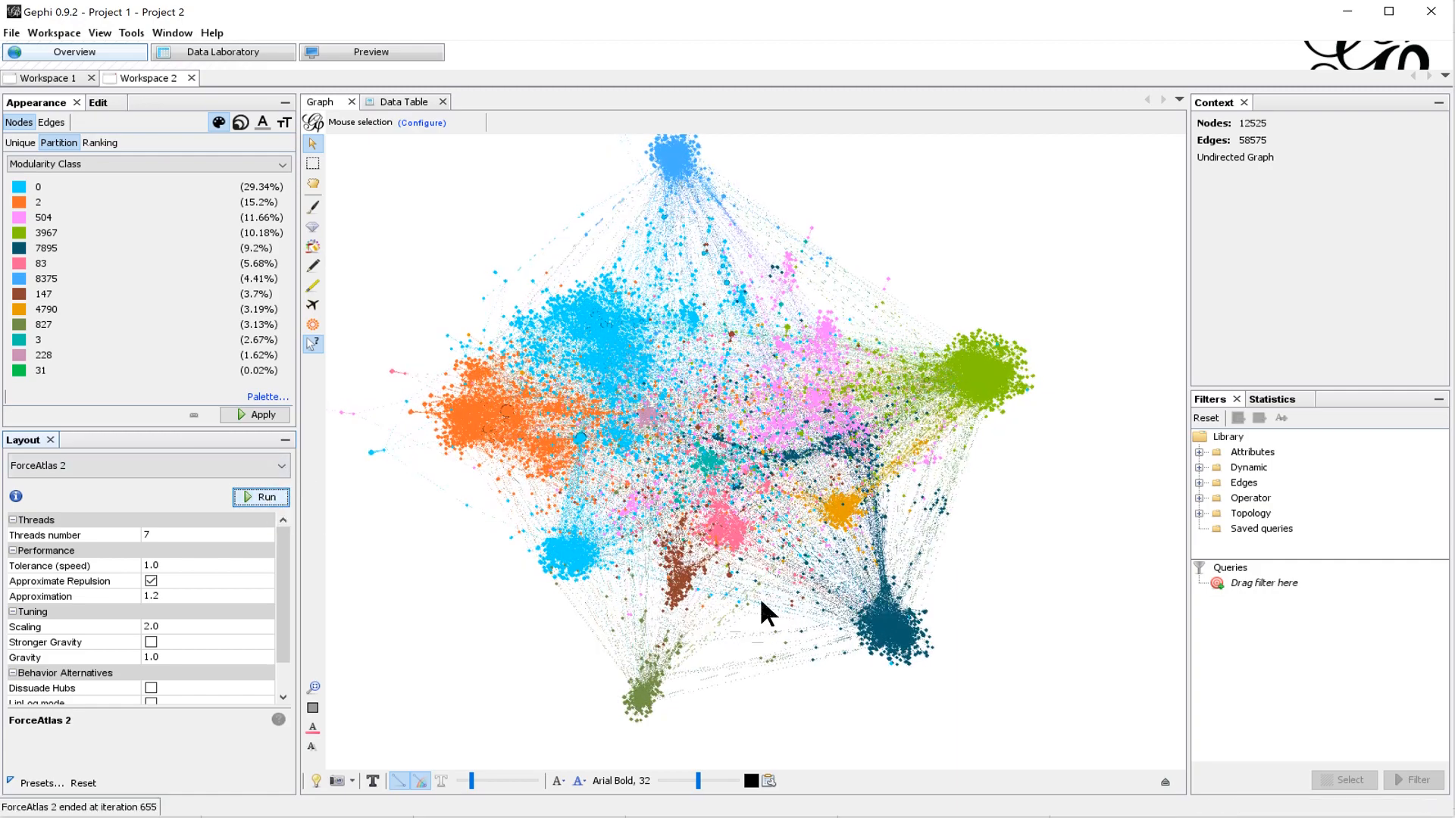
# Step: Show node labels on the graph and set their size mode to Node size
pyautogui.click(1165, 782)
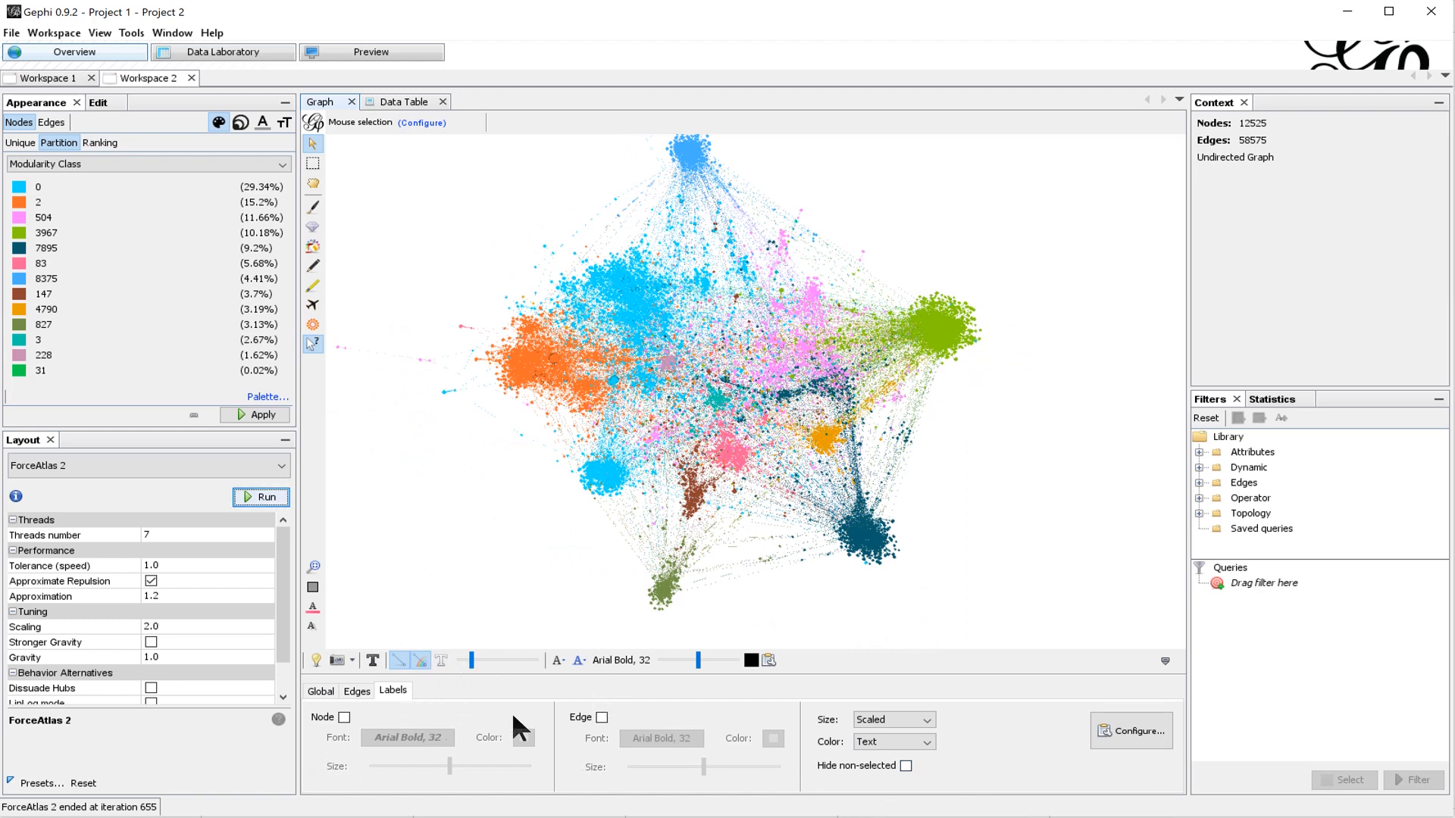
pyautogui.click(344, 717)
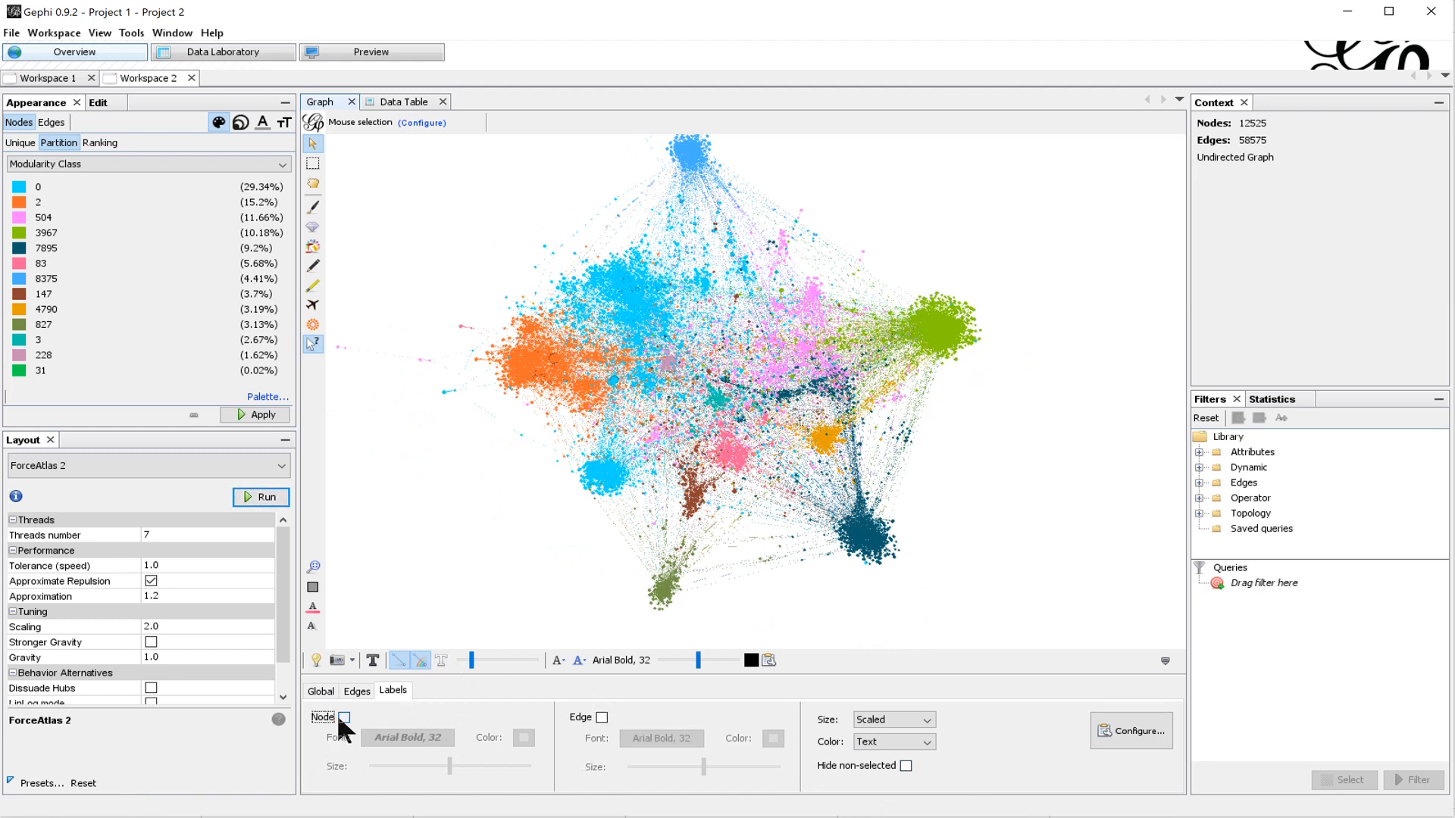
pyautogui.click(921, 718)
pyautogui.click(908, 764)
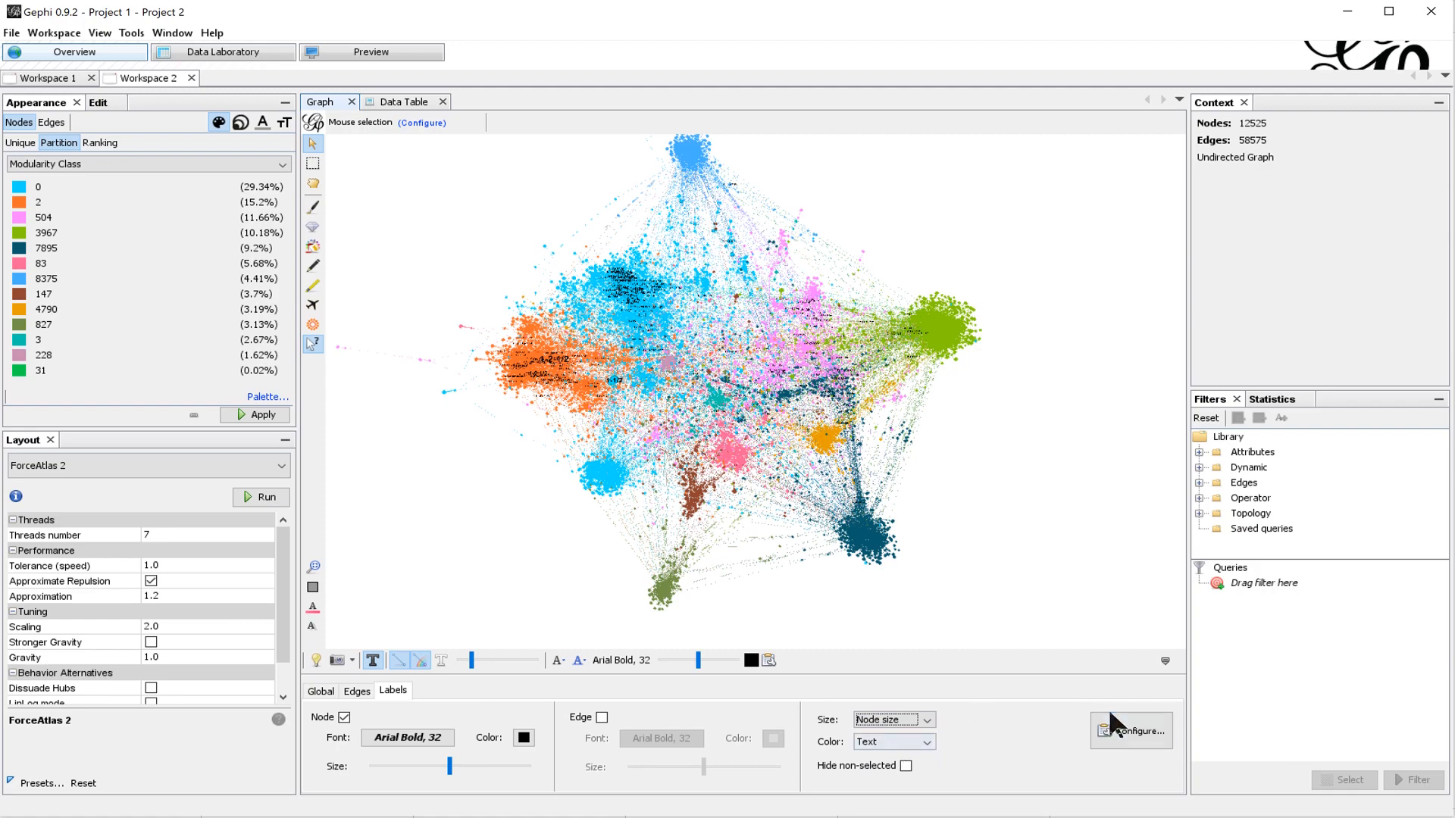
pyautogui.click(1165, 659)
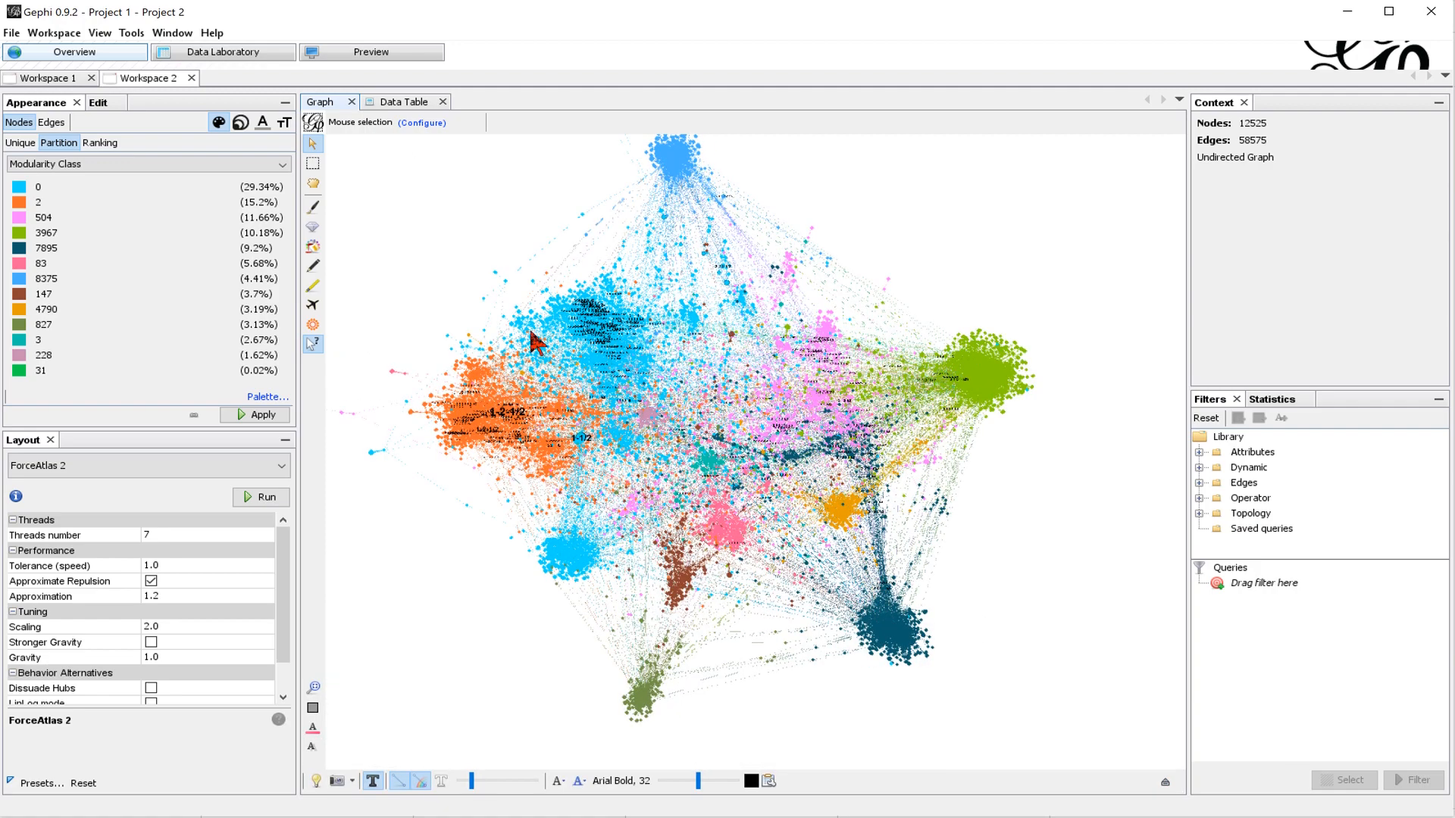
# Step: Examine the labelled clusters up close, and check the overall layout for groups detached from the main network
pyautogui.scroll(5, 575, 319)
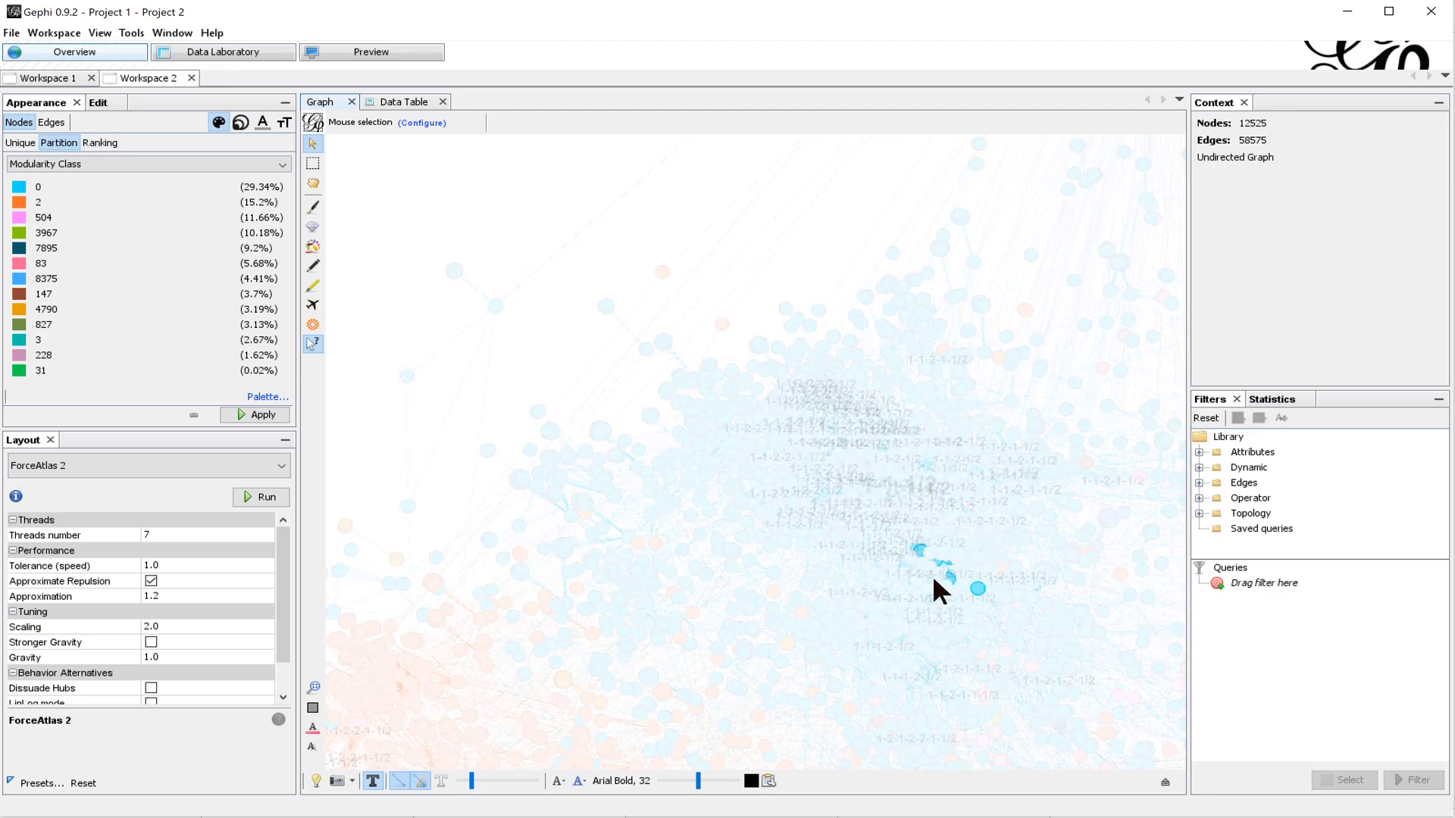
pyautogui.moveTo(985, 588); pyautogui.dragTo(758, 523)
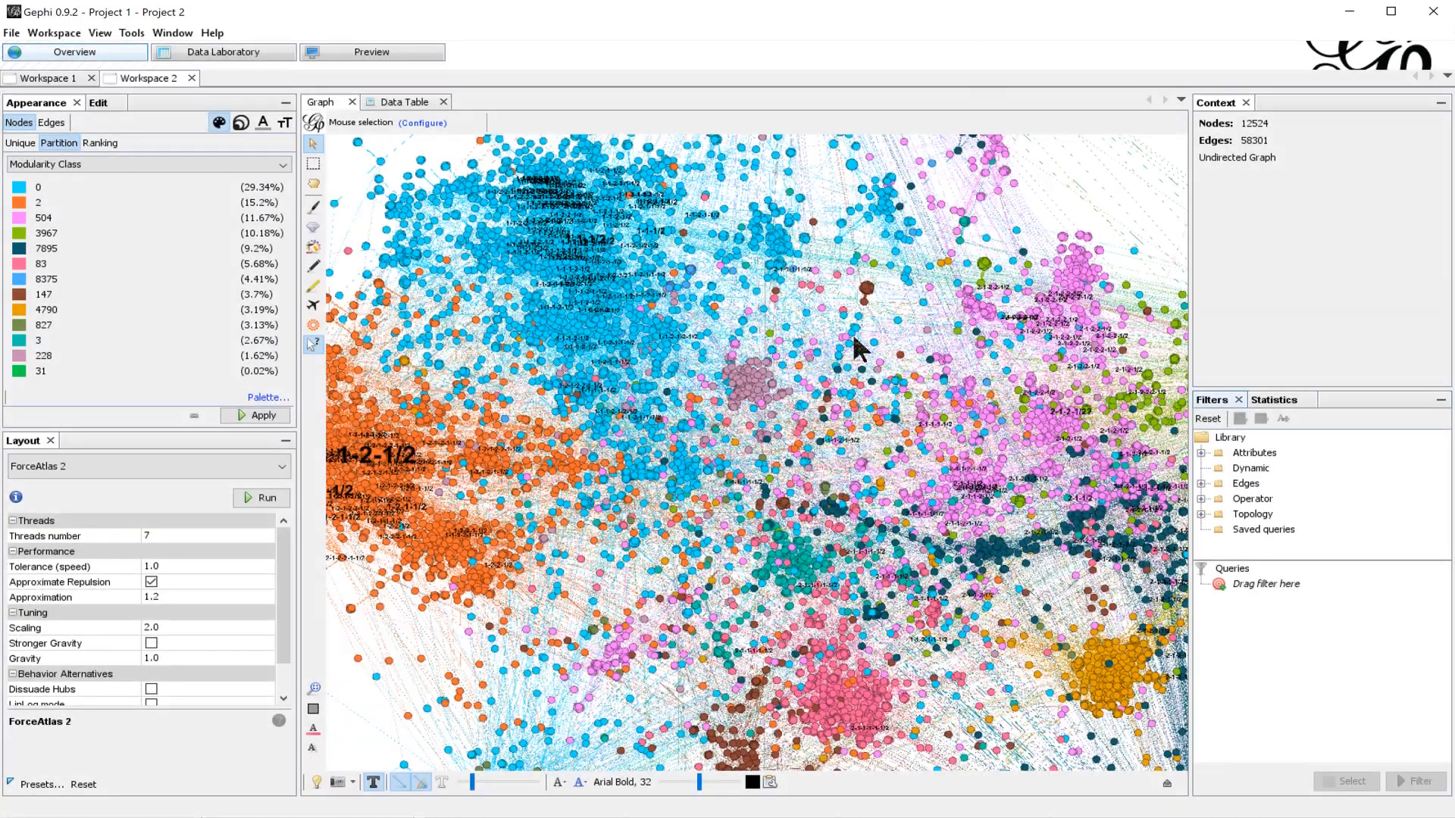
pyautogui.scroll(-5, 775, 425)
pyautogui.scroll(-1, 781, 432)
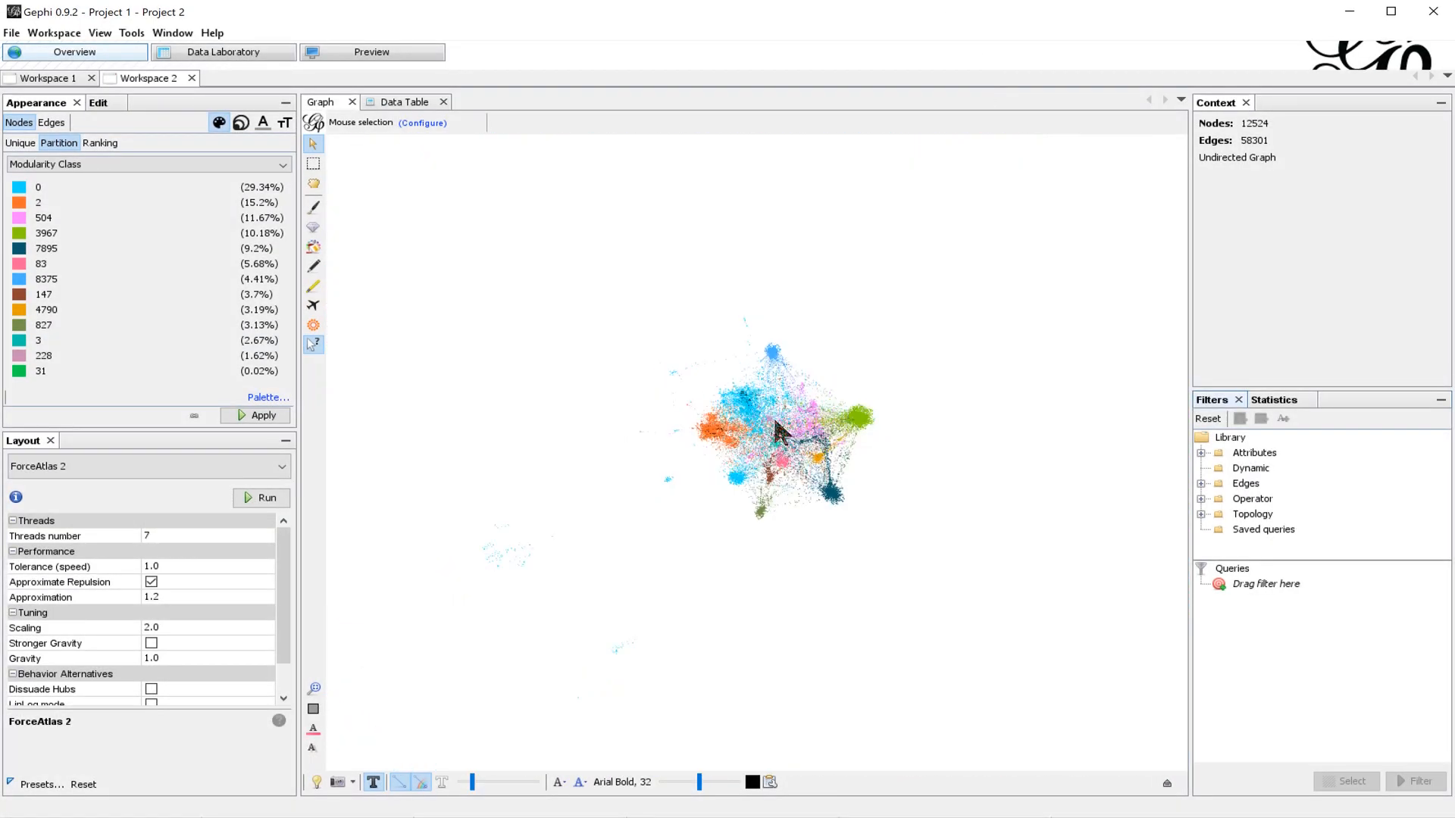
pyautogui.scroll(2, 803, 433)
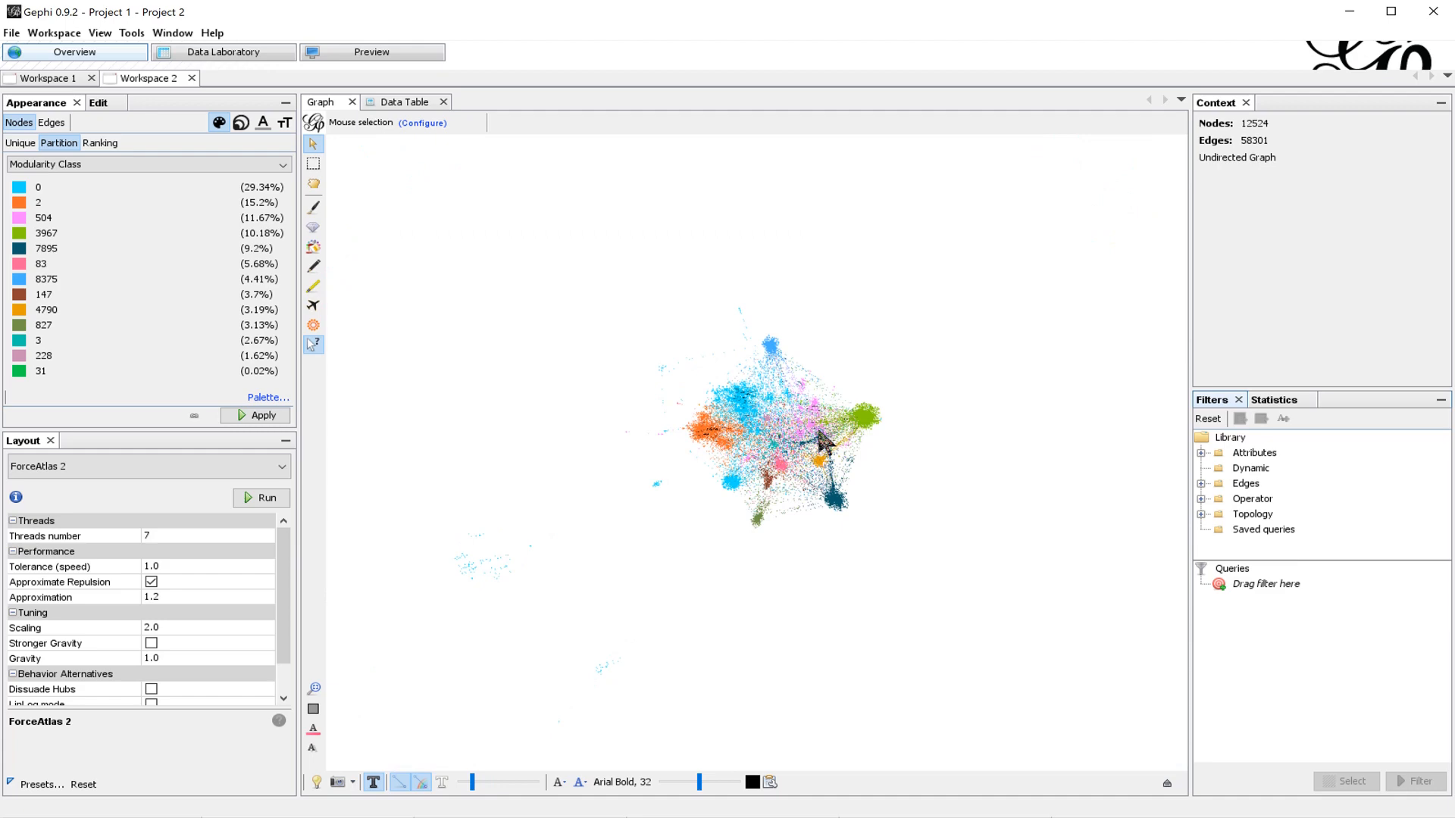
pyautogui.scroll(1, 823, 439)
pyautogui.scroll(2, 818, 435)
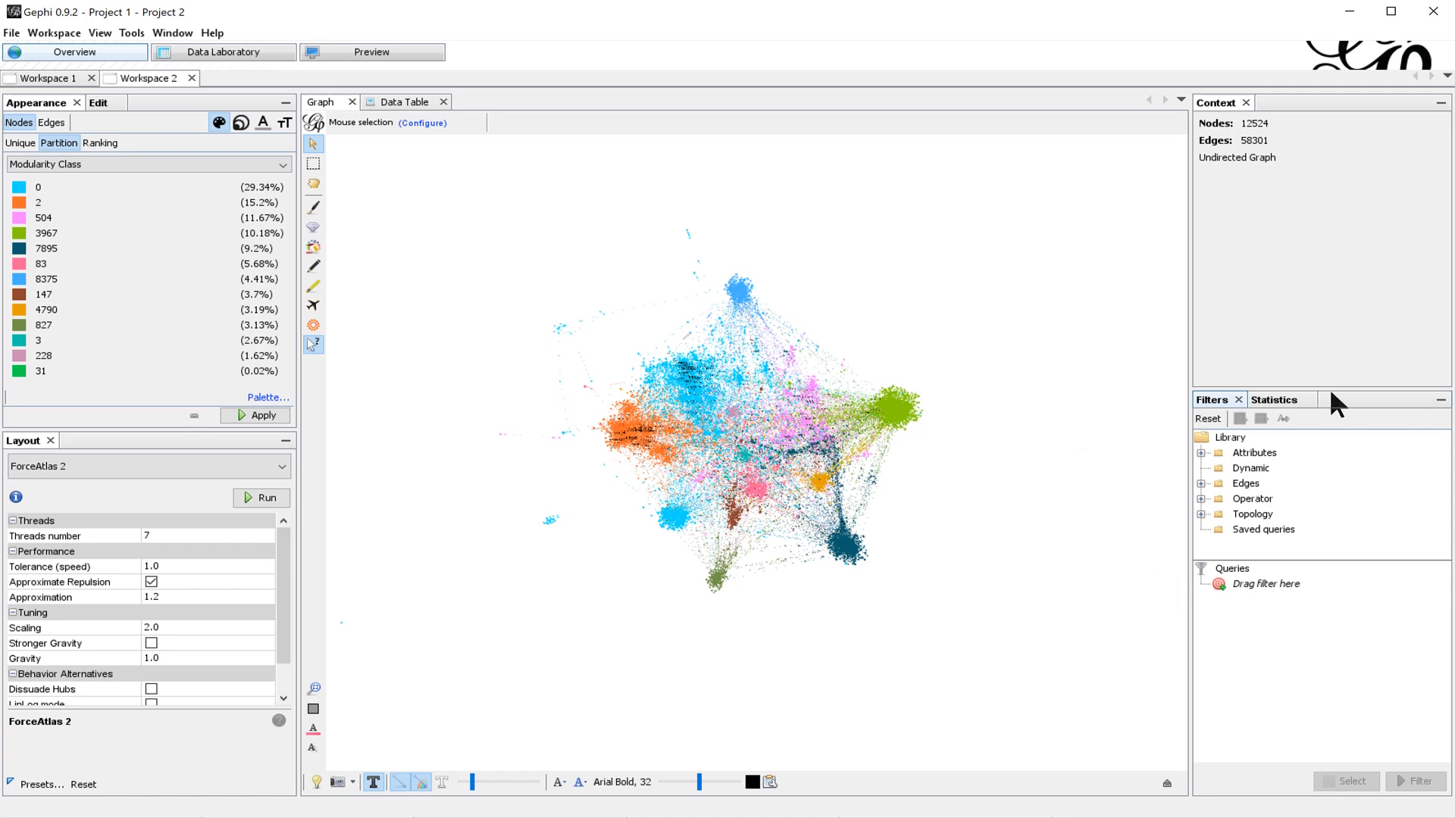
# Step: Run the Modularity statistic with Randomize on, edge weights off and resolution 12, and close its report
pyautogui.click(1292, 400)
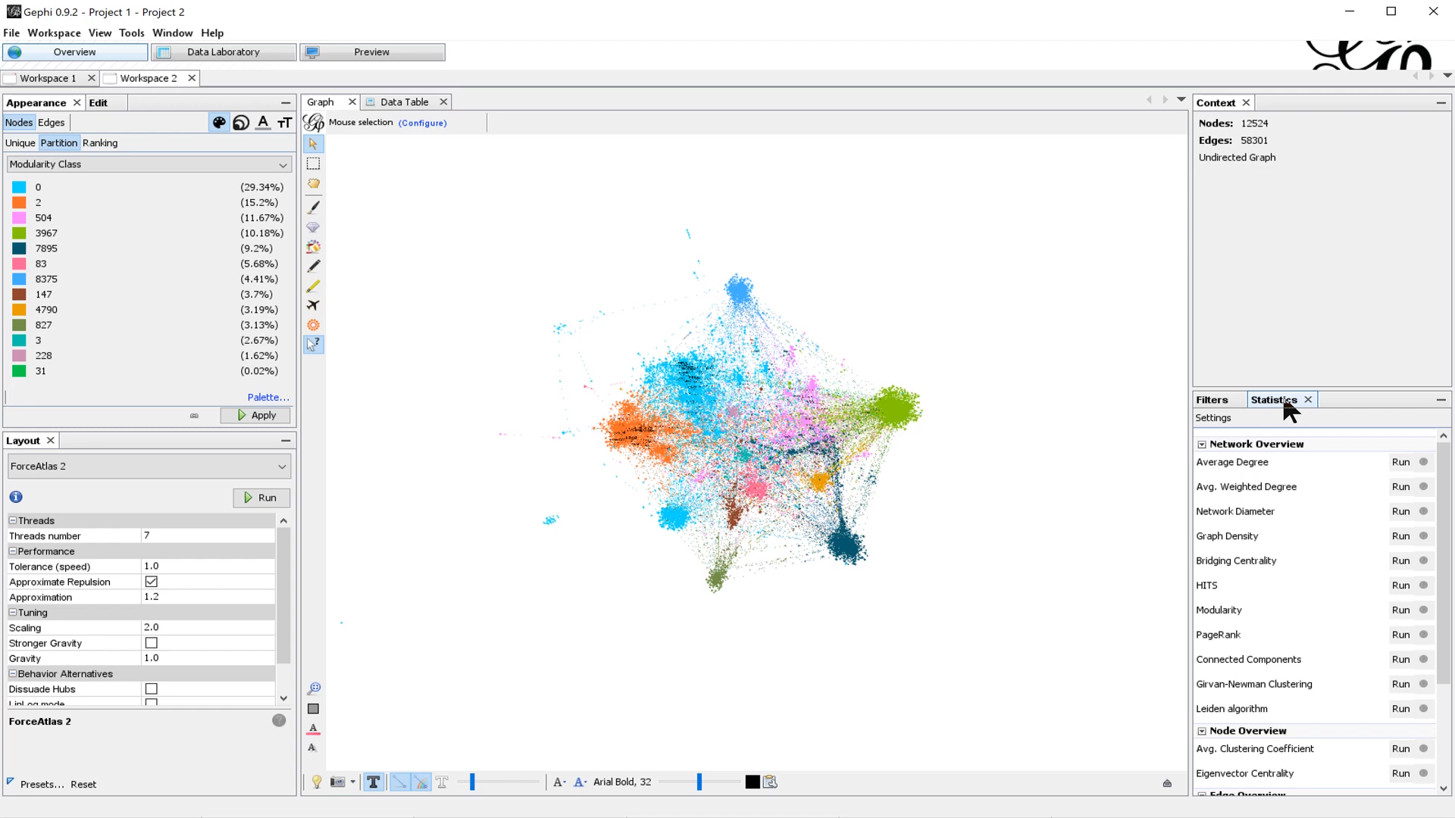
pyautogui.click(1399, 610)
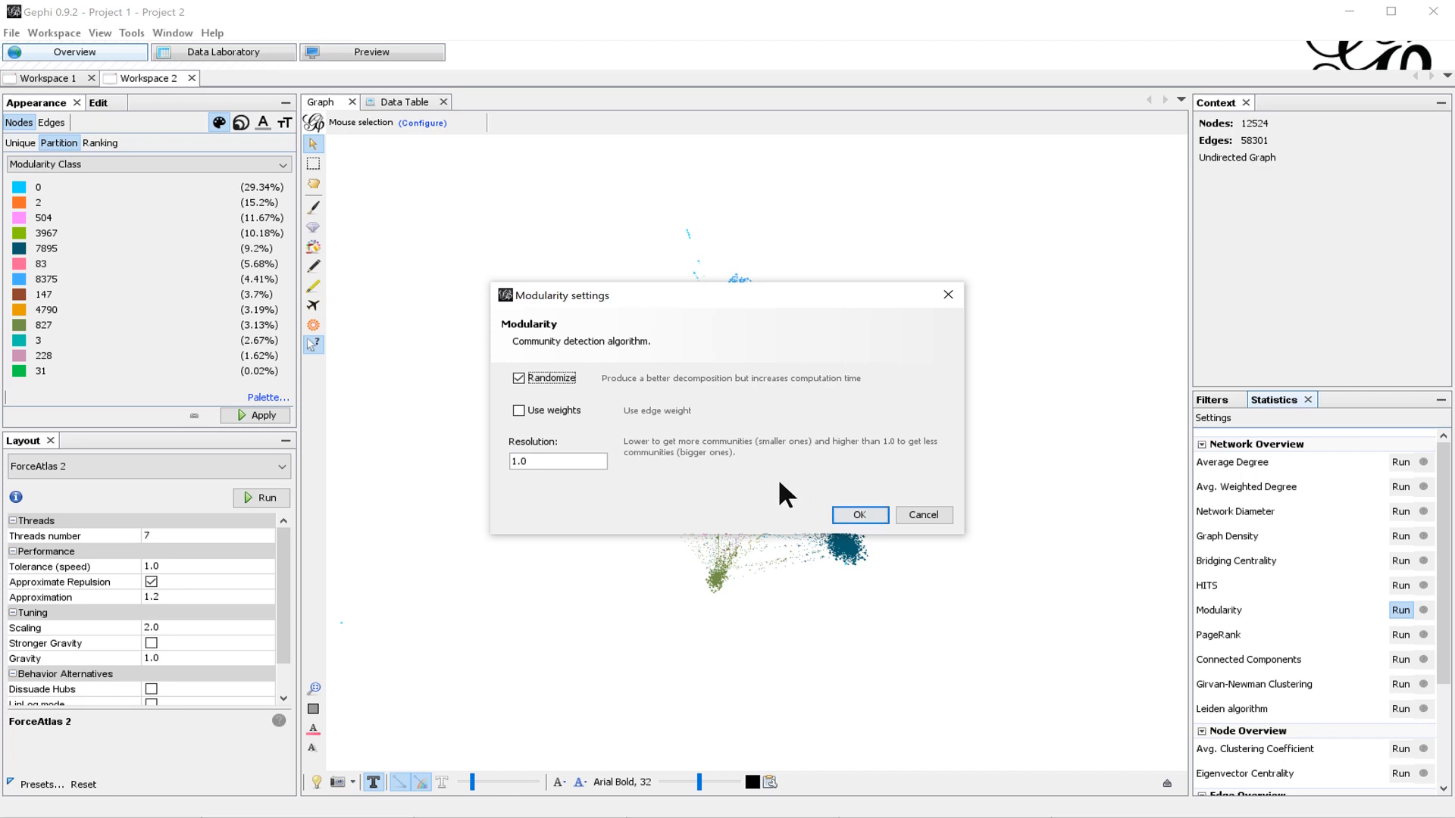
pyautogui.doubleClick(535, 460)
pyautogui.write('12')
pyautogui.click(882, 515)
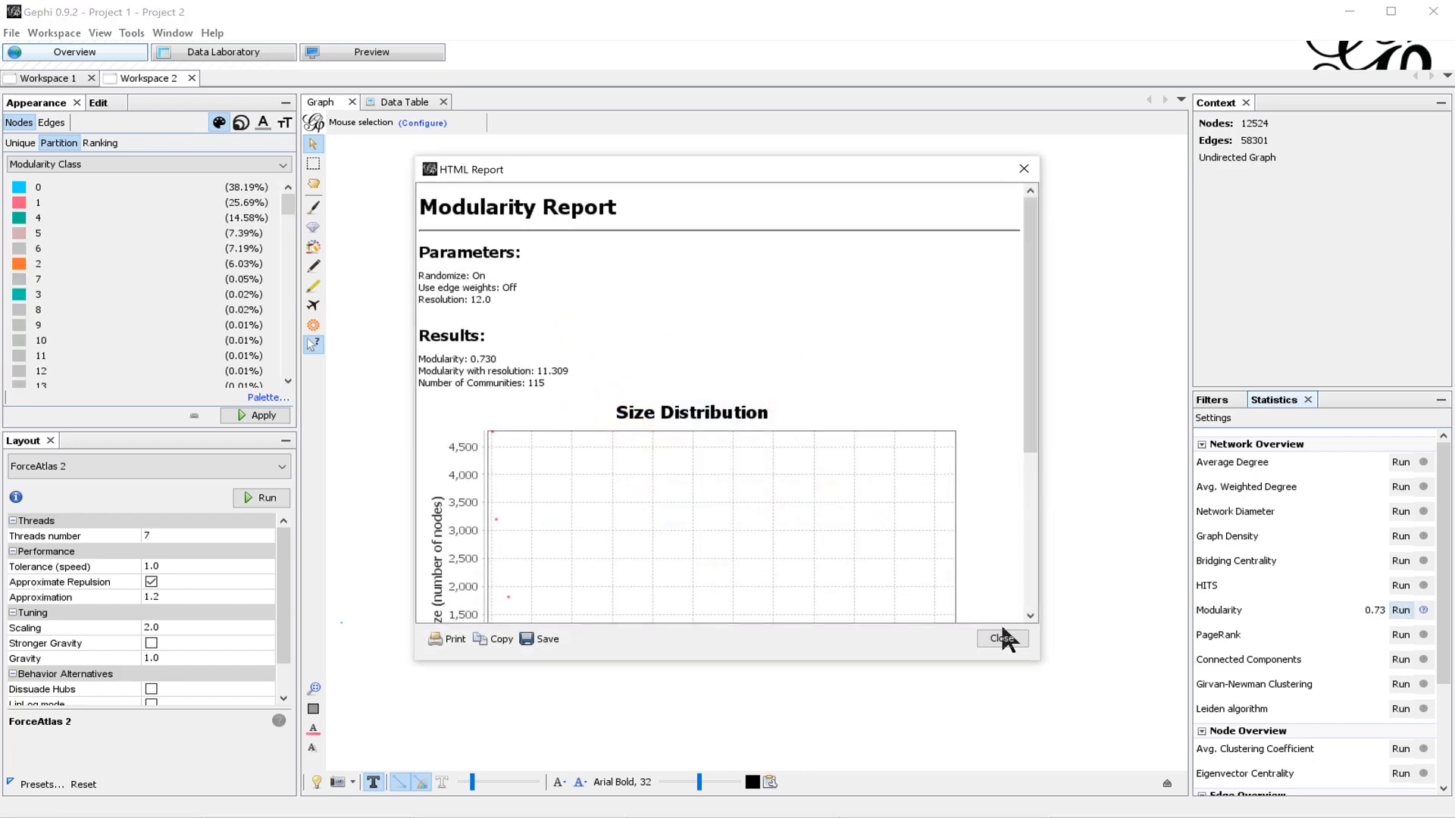
pyautogui.click(1001, 639)
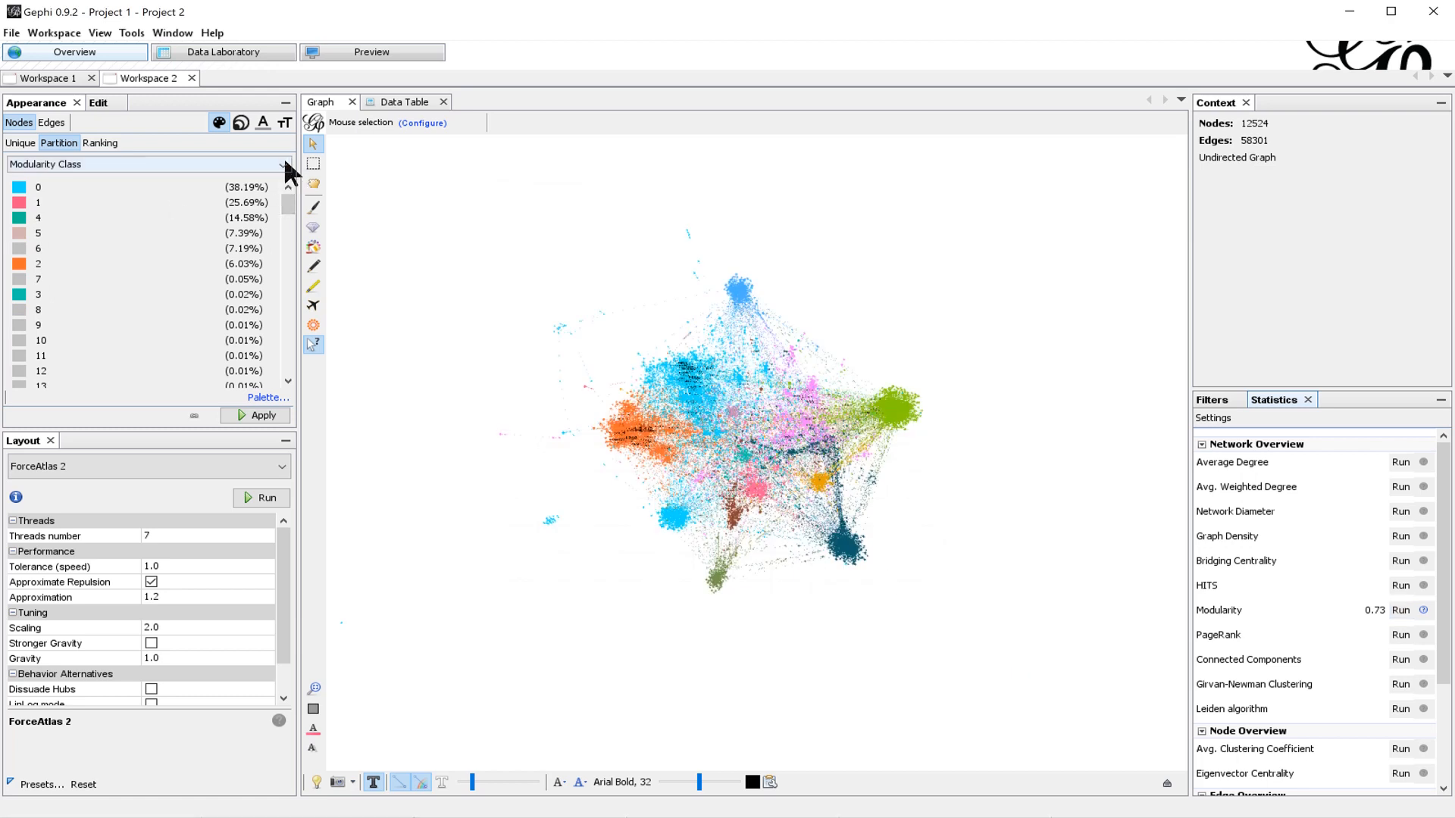
# Step: Rerun Modularity with Randomize on, edge weights off and resolution 18, and recolour the nodes by Modularity Class
pyautogui.click(250, 416)
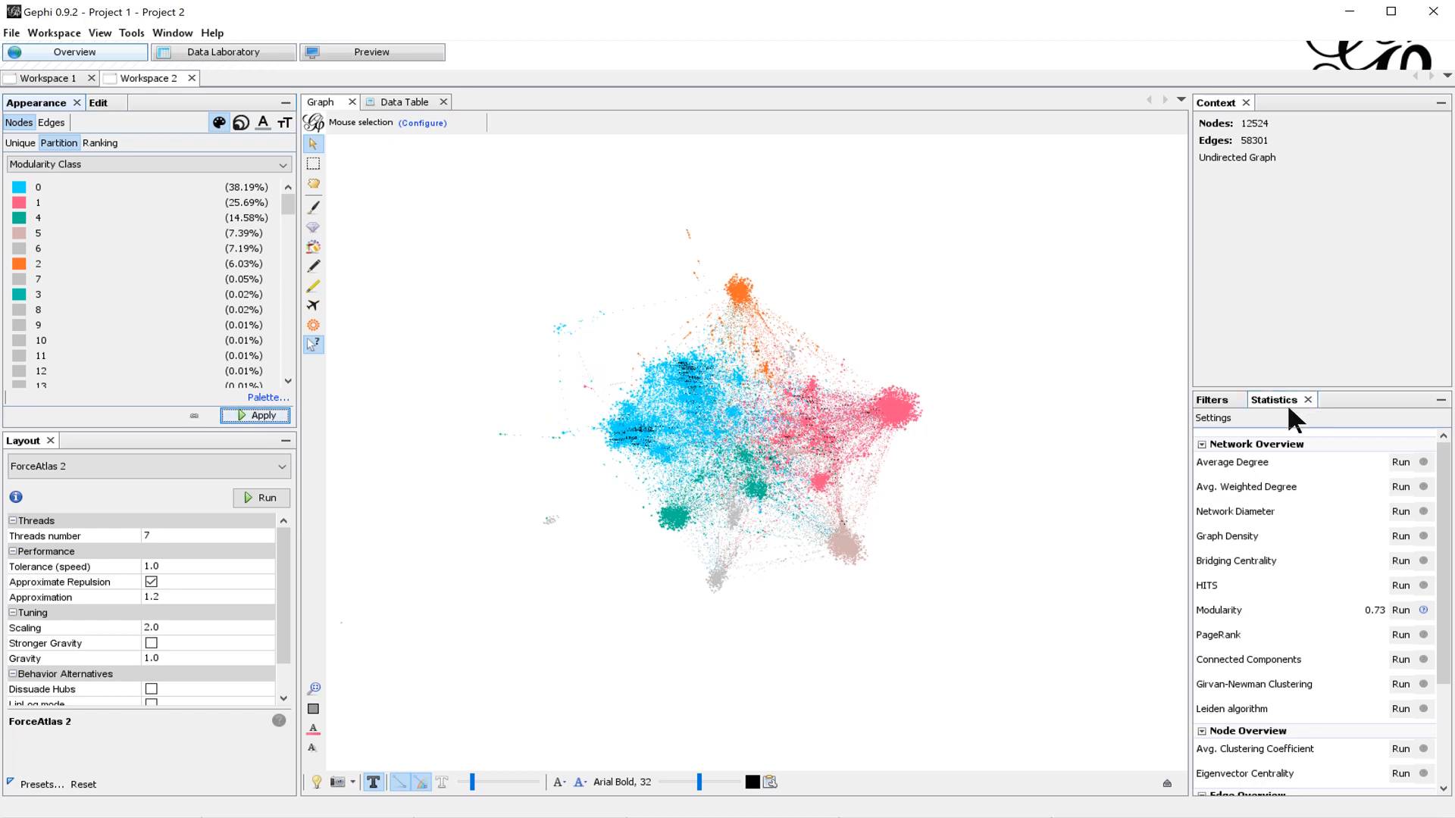
pyautogui.click(1399, 609)
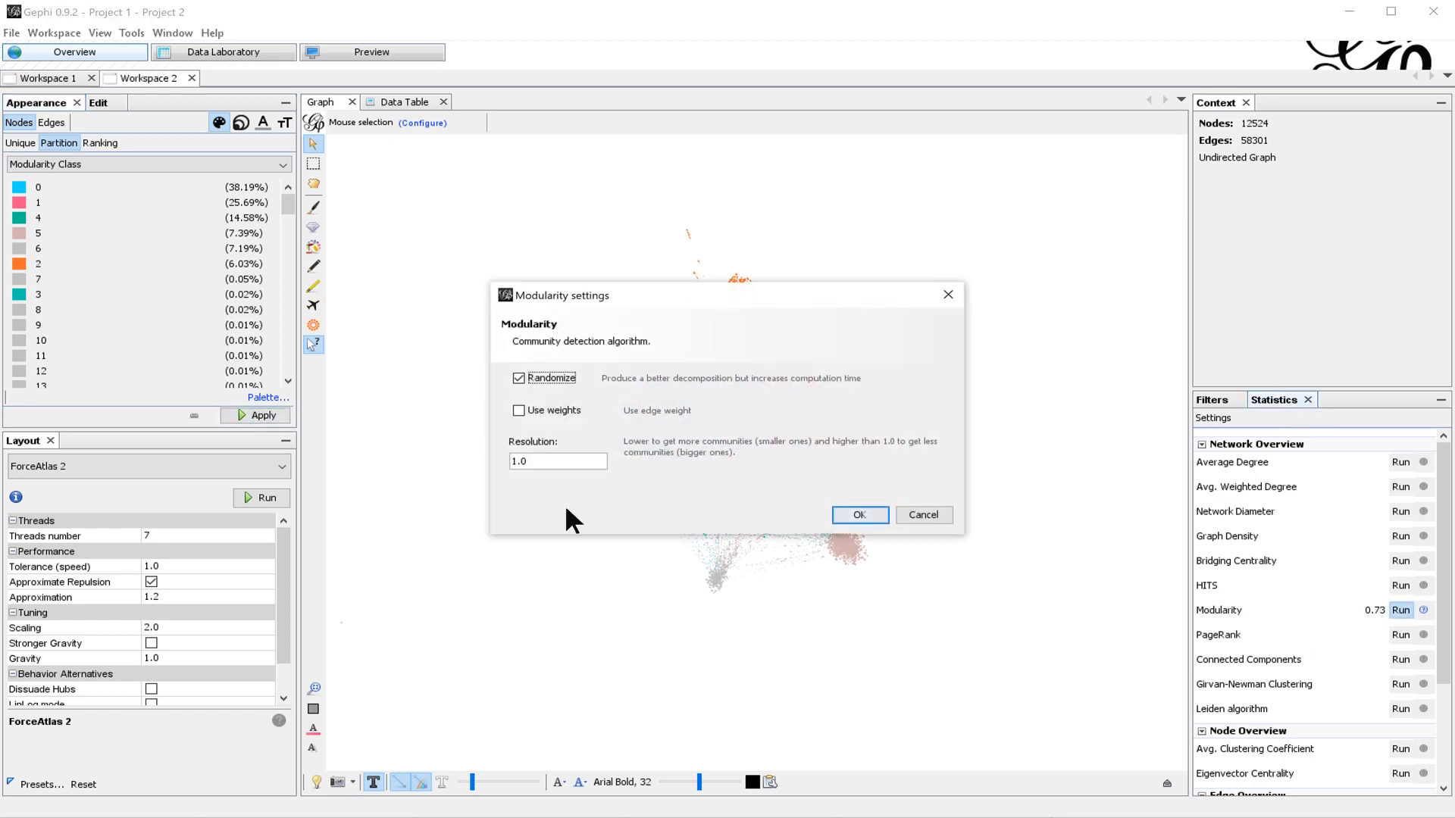
pyautogui.moveTo(547, 464); pyautogui.dragTo(471, 457)
pyautogui.write('18')
pyautogui.click(854, 514)
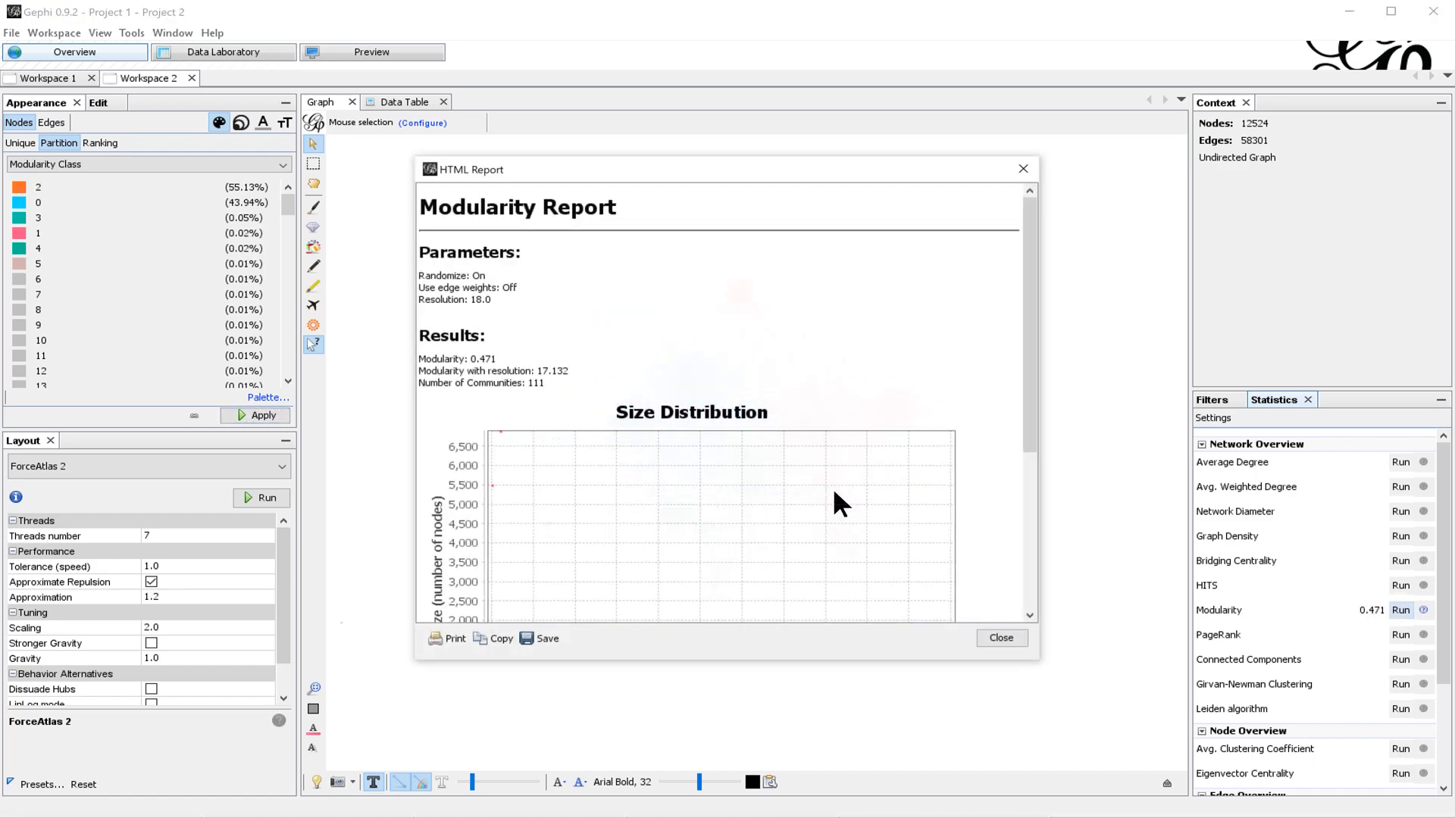
pyautogui.click(994, 636)
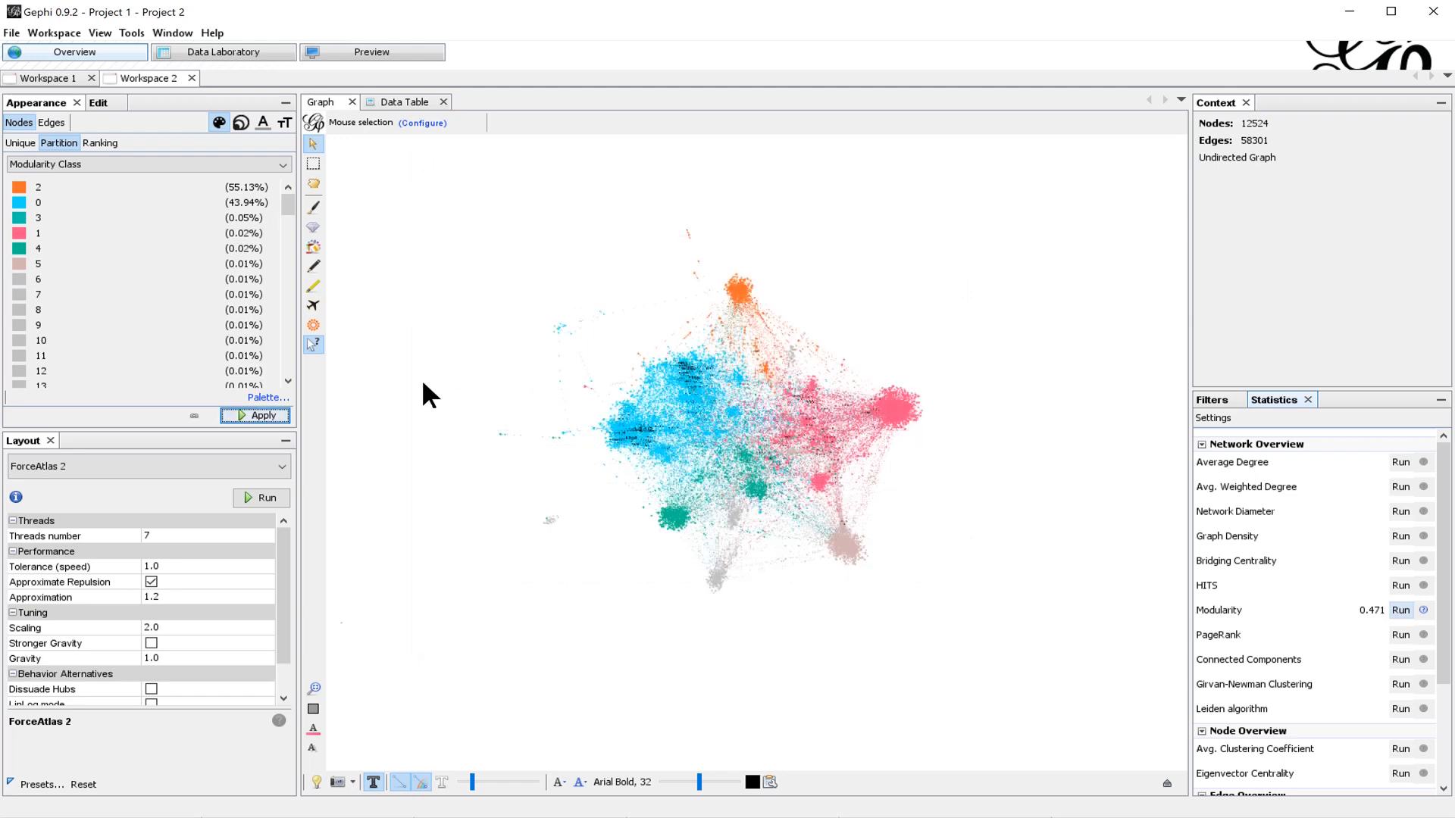
pyautogui.click(258, 416)
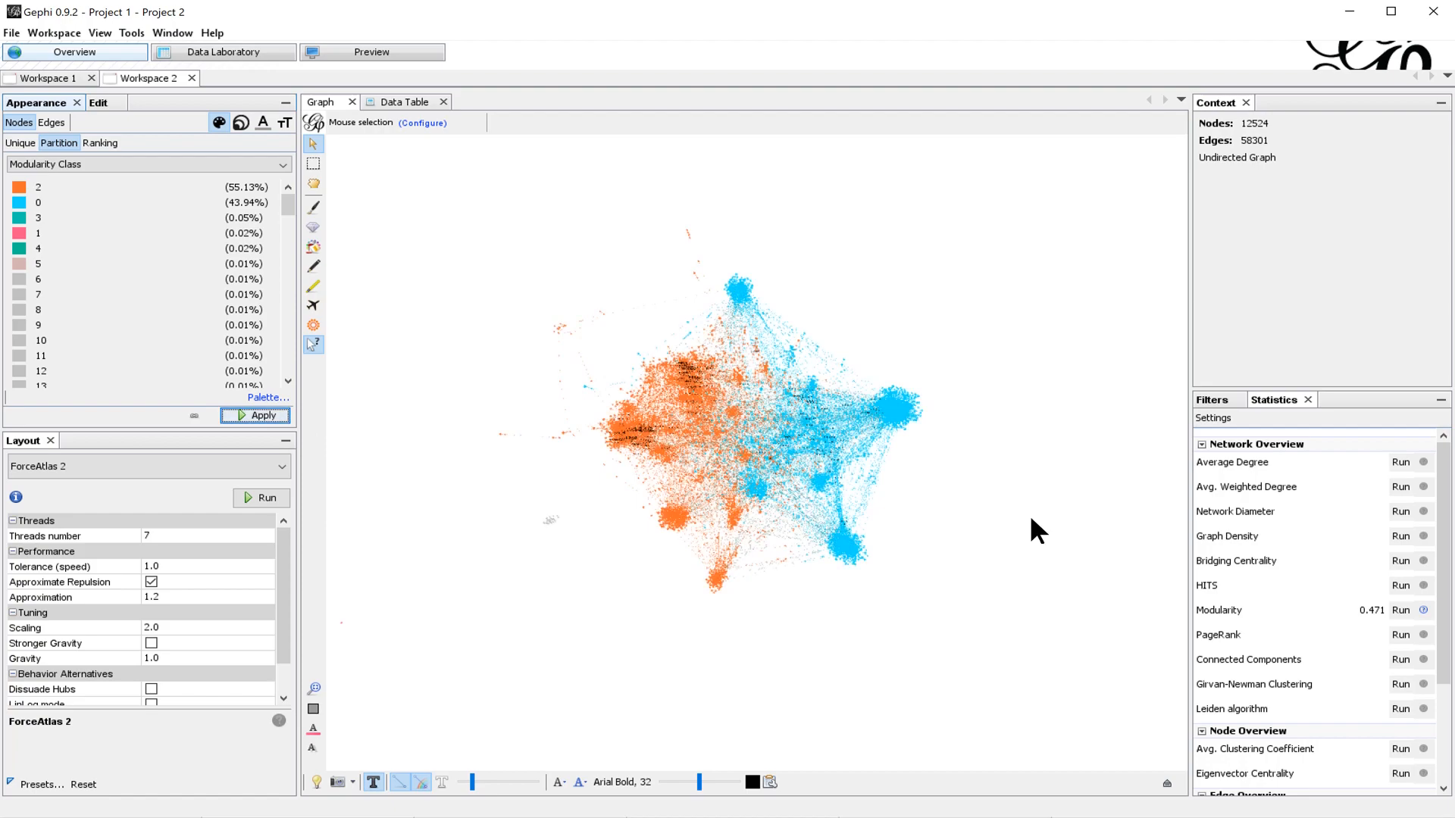
# Step: Examine the labelled orange and blue communities up close and how their clusters connect across the network
pyautogui.scroll(2, 662, 413)
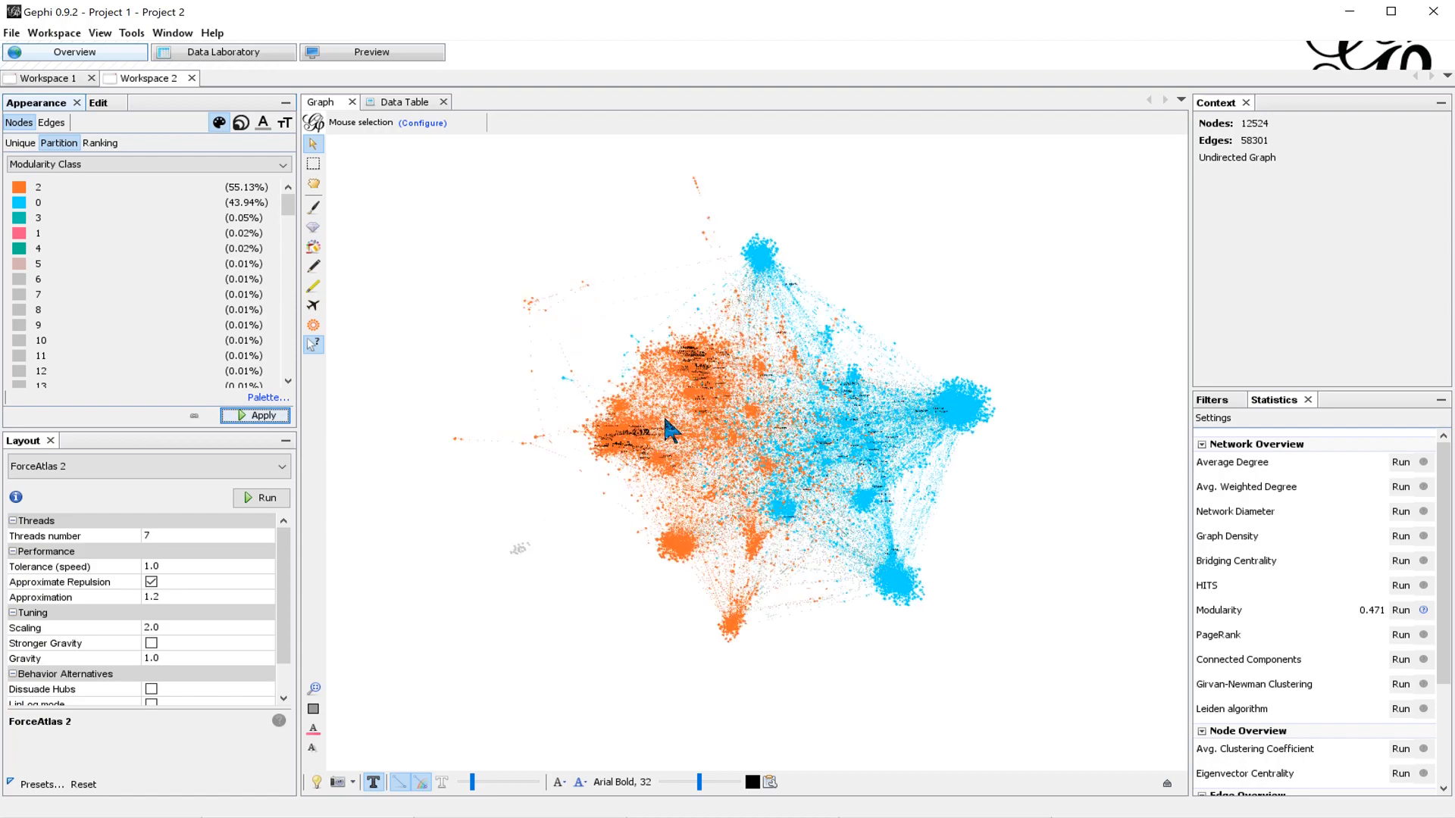
pyautogui.scroll(2, 665, 419)
pyautogui.scroll(3, 665, 419)
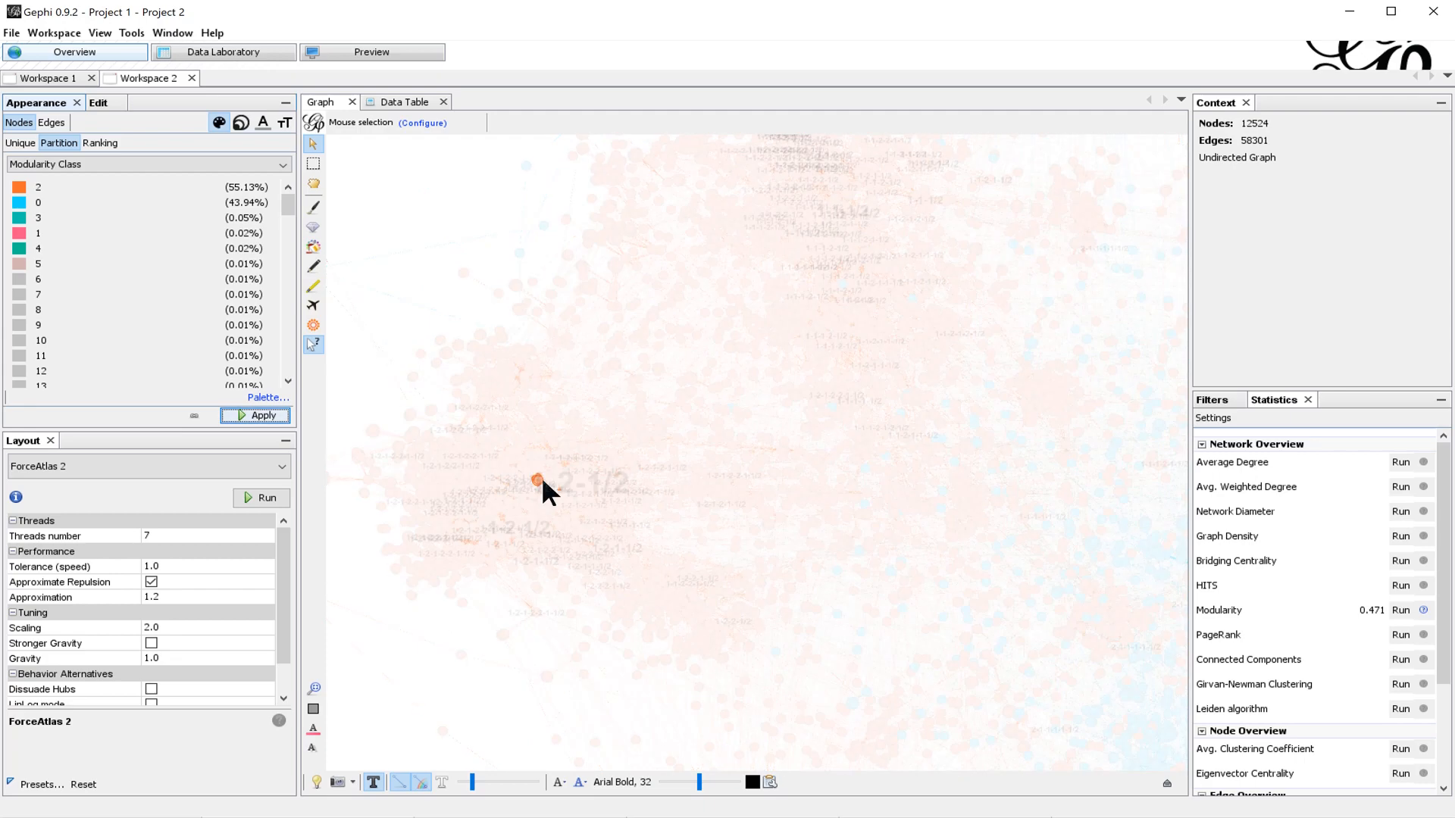
pyautogui.moveTo(889, 275); pyautogui.dragTo(741, 222)
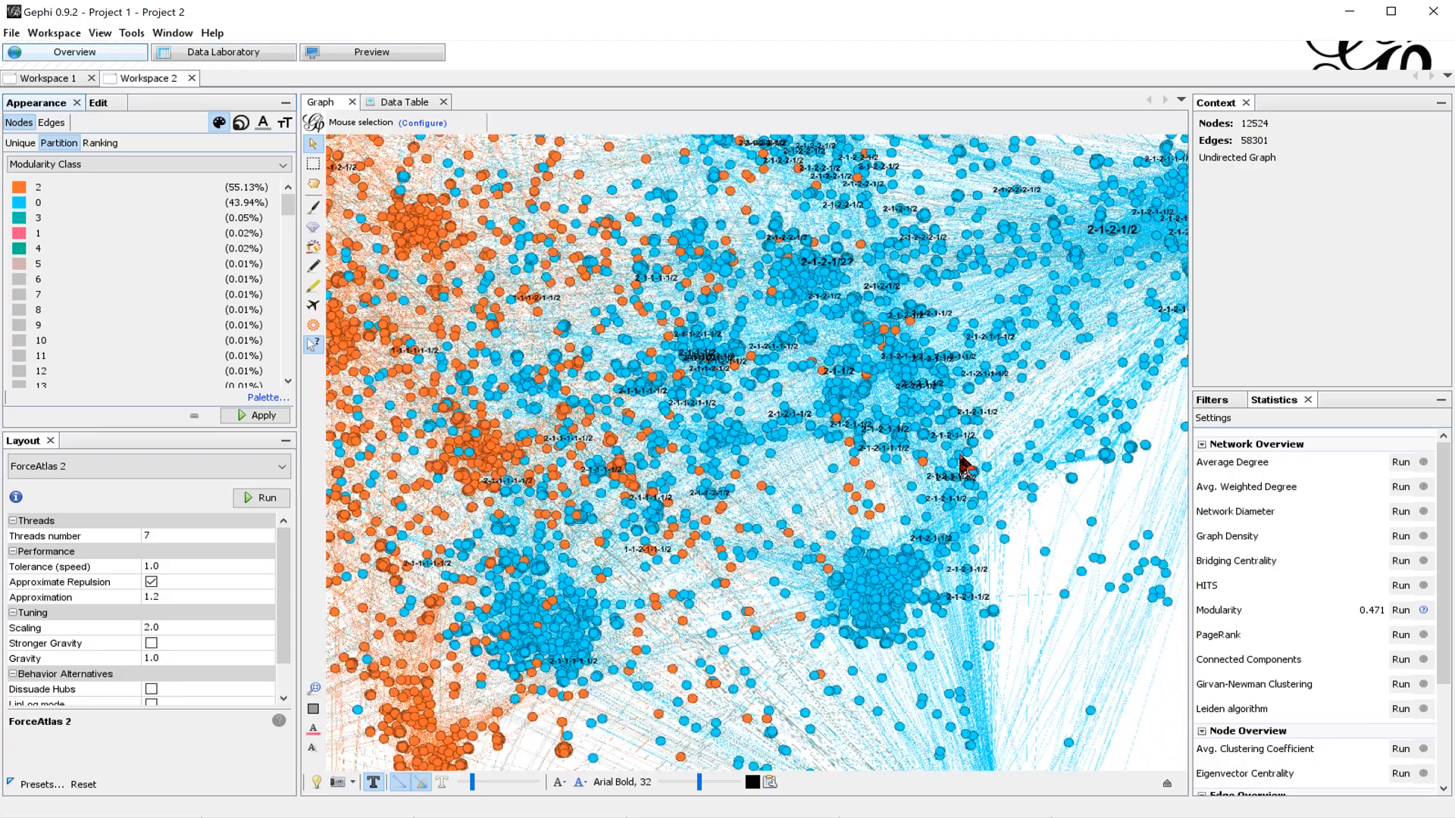
pyautogui.moveTo(1039, 342); pyautogui.dragTo(1013, 280)
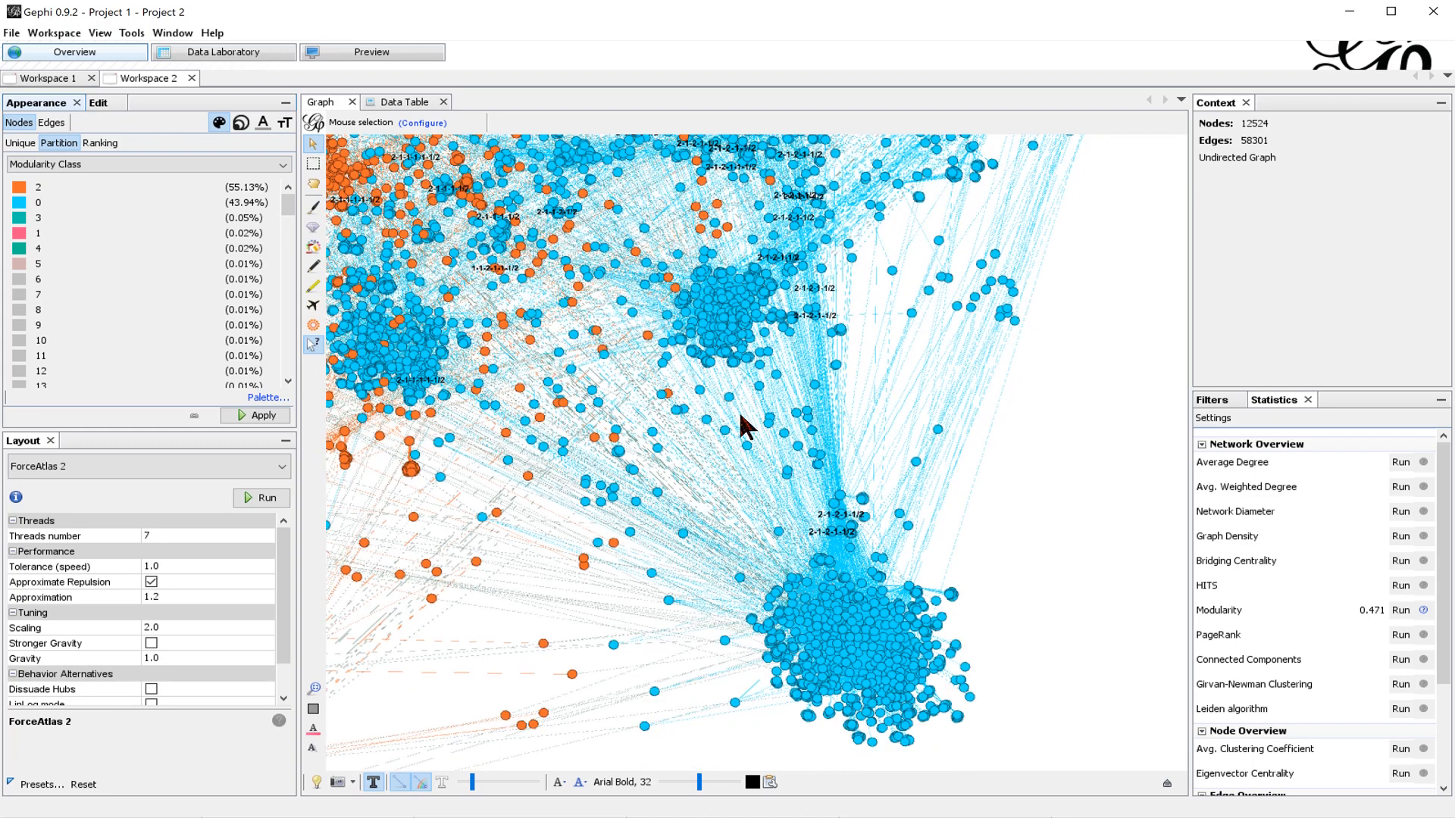
pyautogui.scroll(-3, 616, 357)
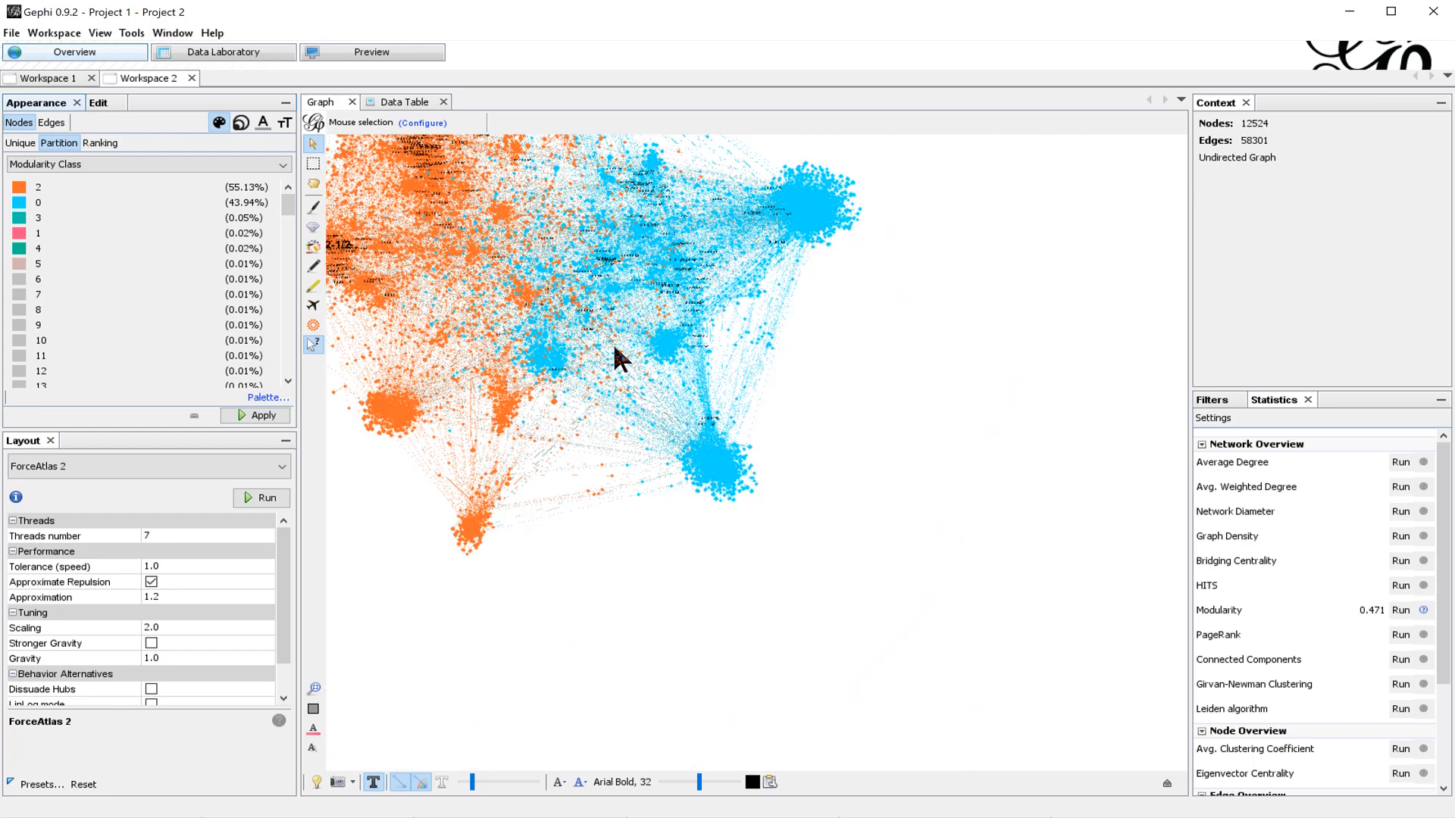
pyautogui.moveTo(539, 303); pyautogui.dragTo(574, 325)
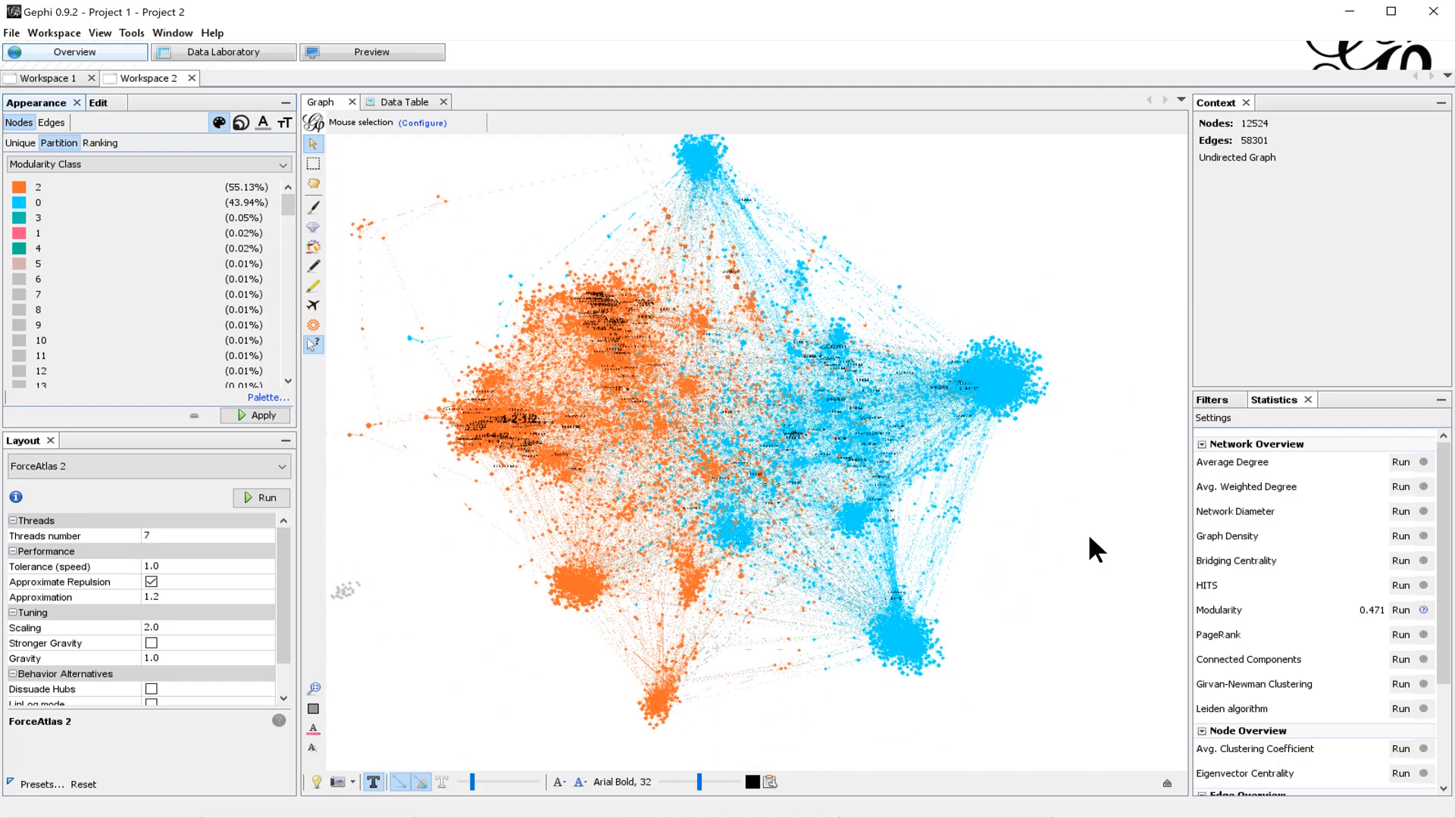
# Step: Filter the graph to nodes whose Modularity Class equals 0
pyautogui.click(1215, 401)
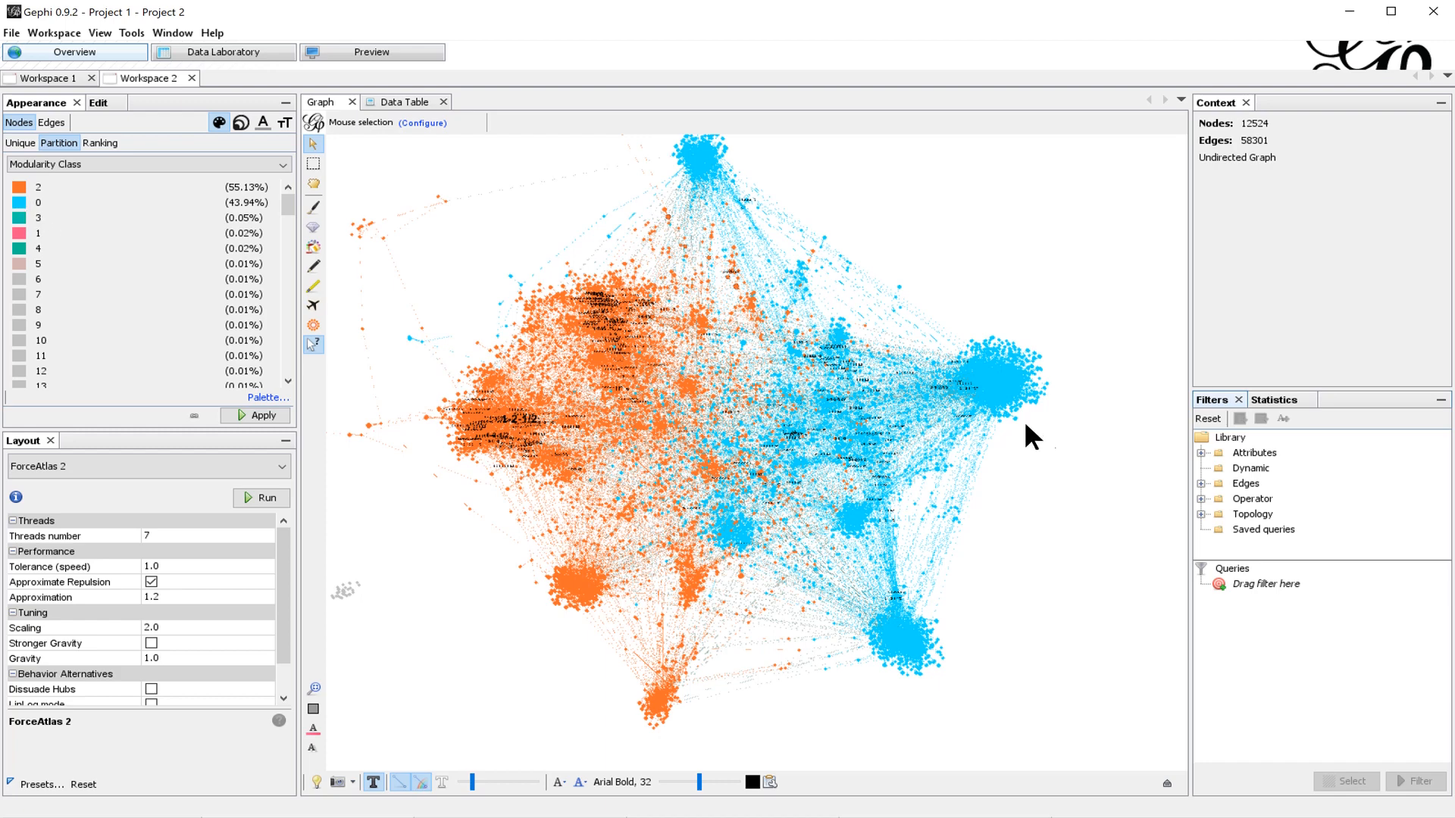
pyautogui.click(1201, 453)
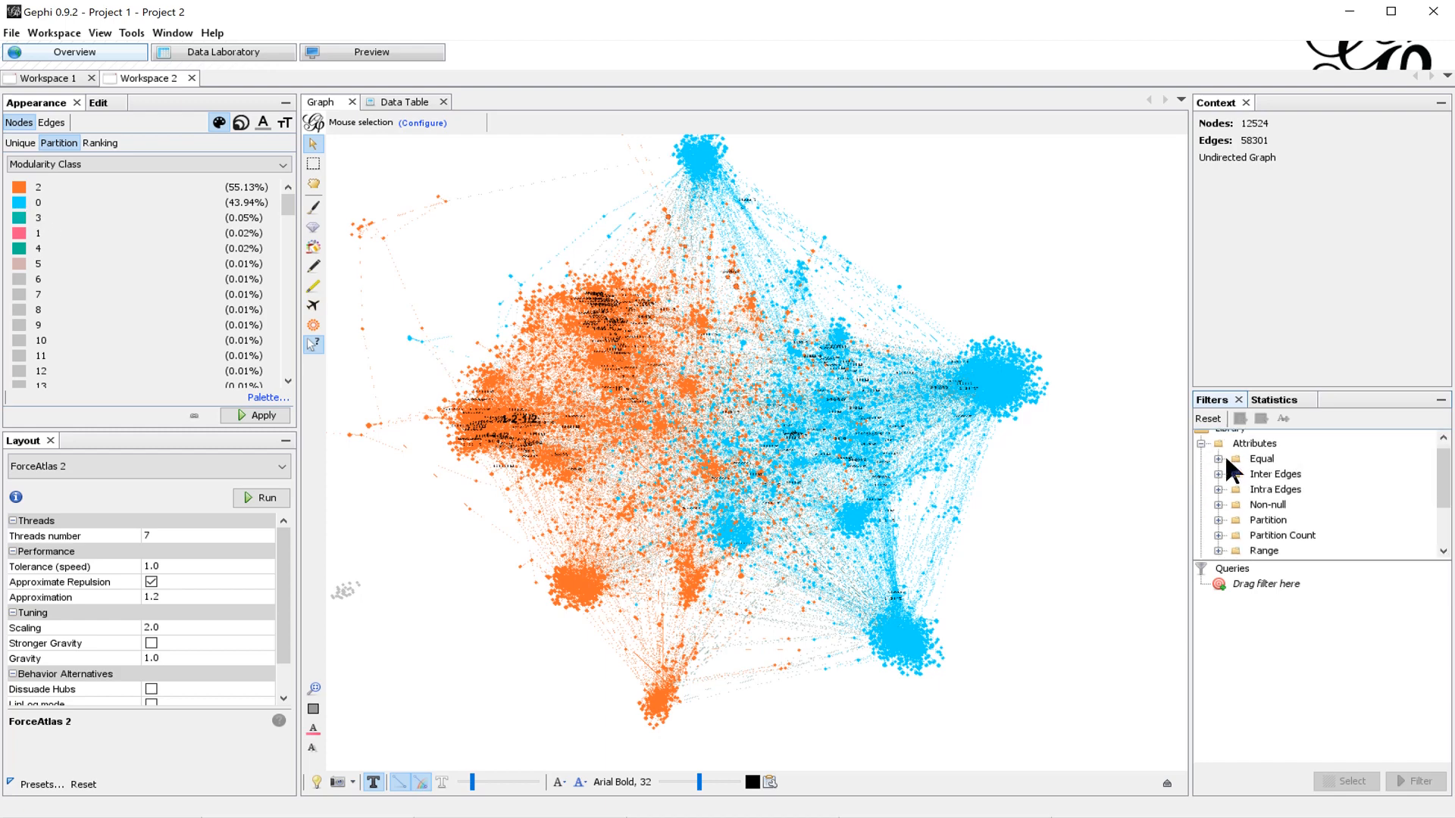
pyautogui.click(1217, 459)
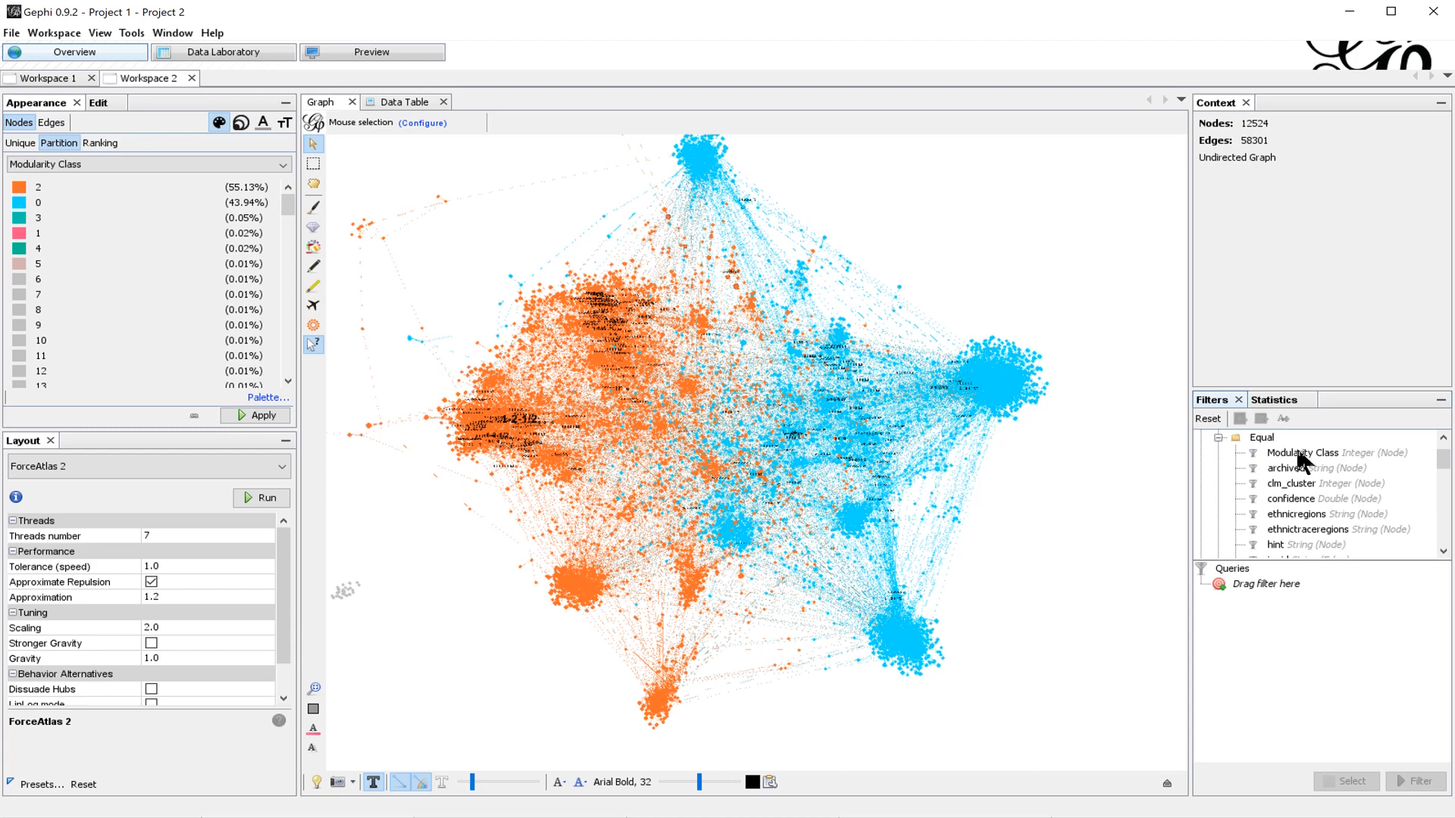
pyautogui.moveTo(1299, 458); pyautogui.dragTo(1284, 580)
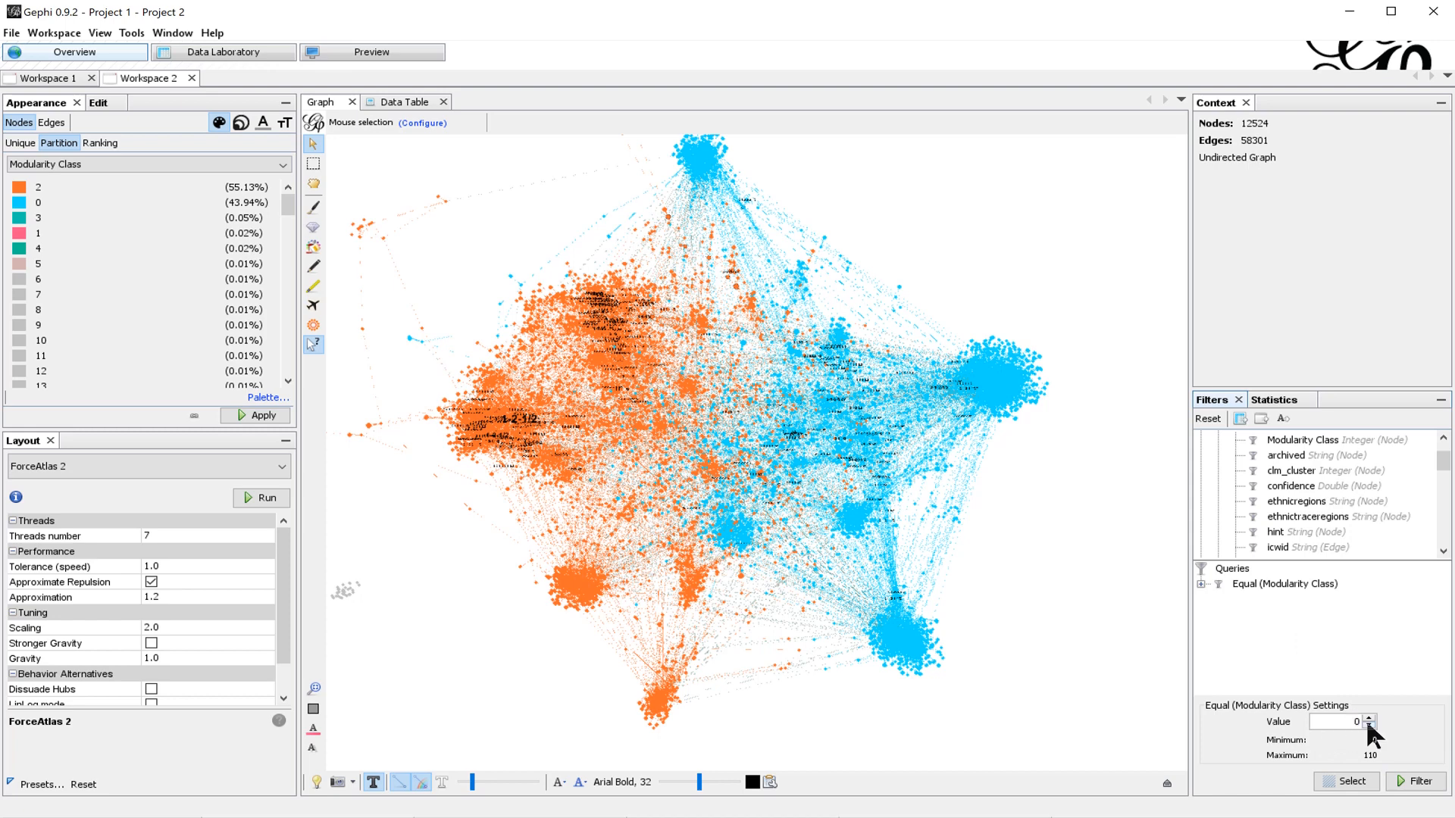
pyautogui.click(1418, 783)
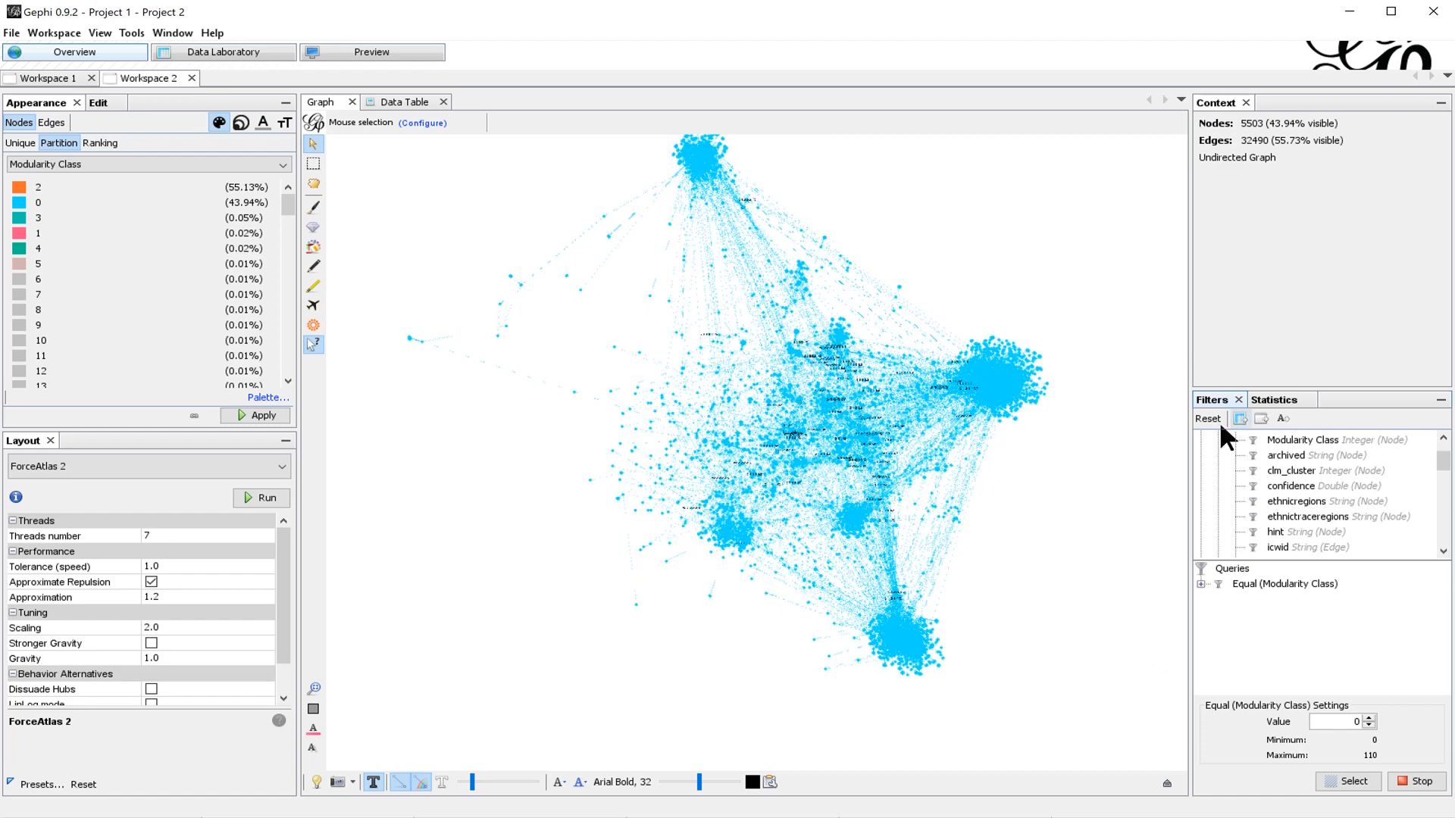
# Step: Export the filtered blue community to a new workspace and open that workspace with the whole graph in view
pyautogui.click(1261, 415)
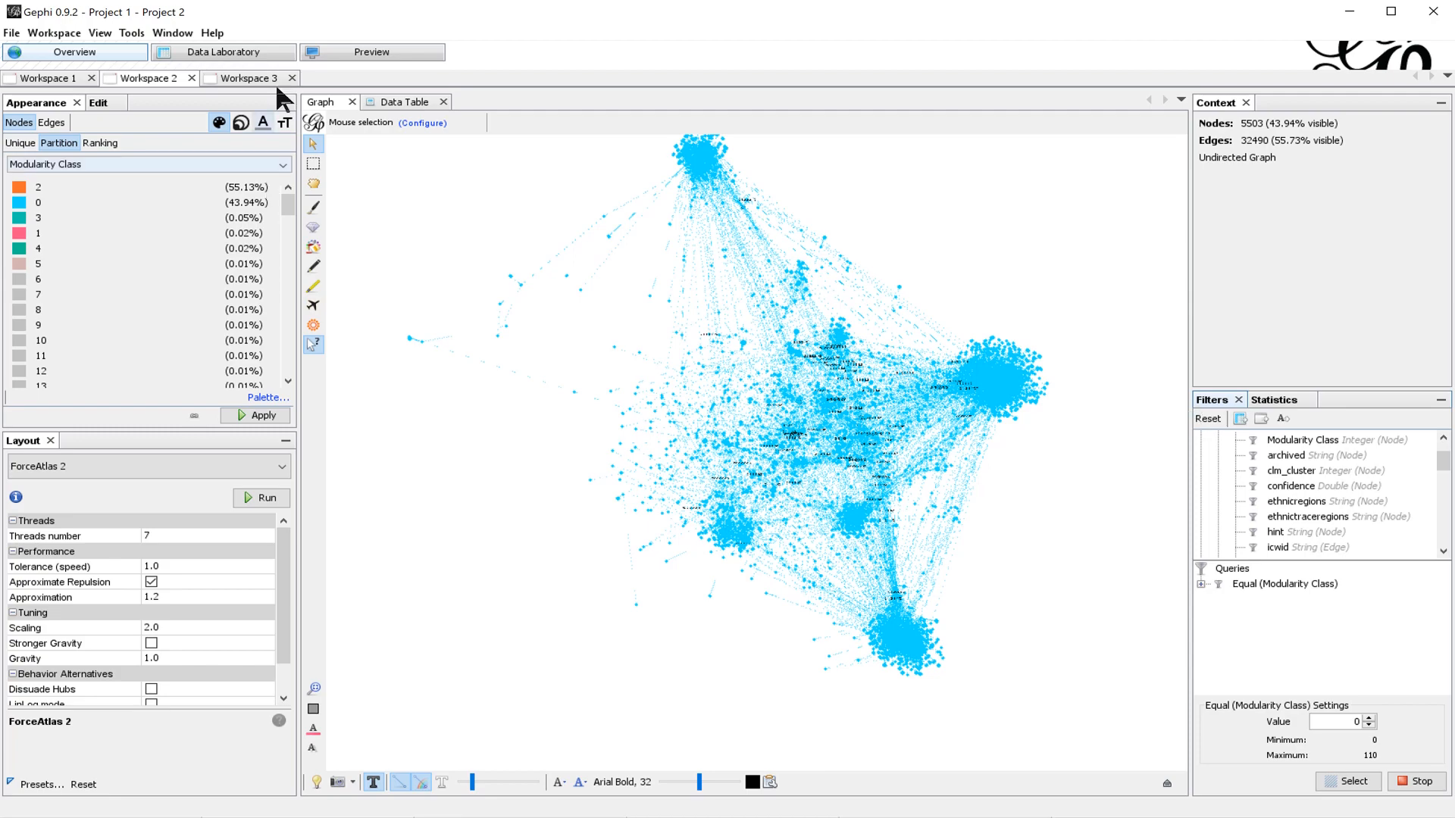
pyautogui.click(253, 76)
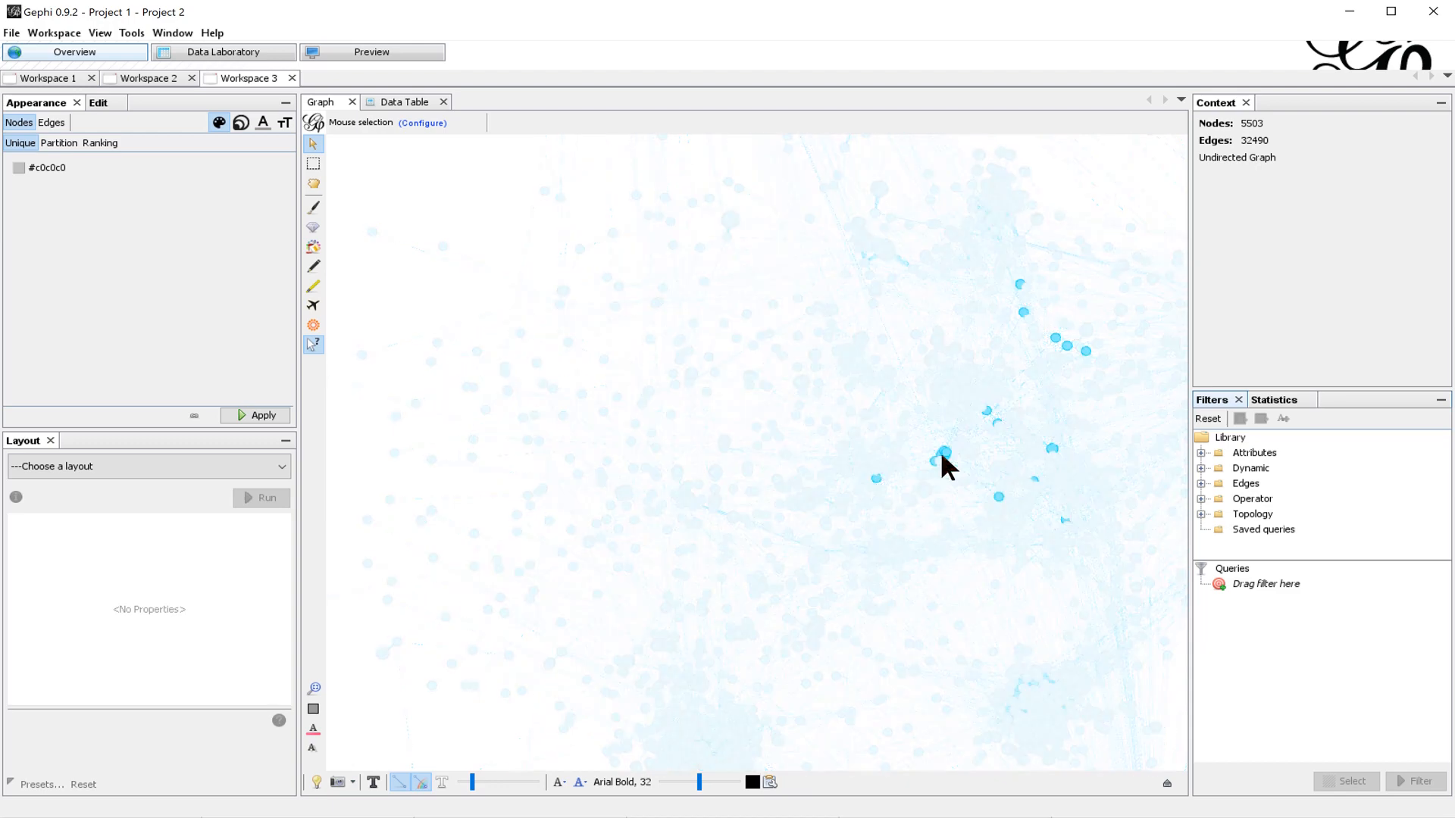
pyautogui.scroll(-5, 959, 472)
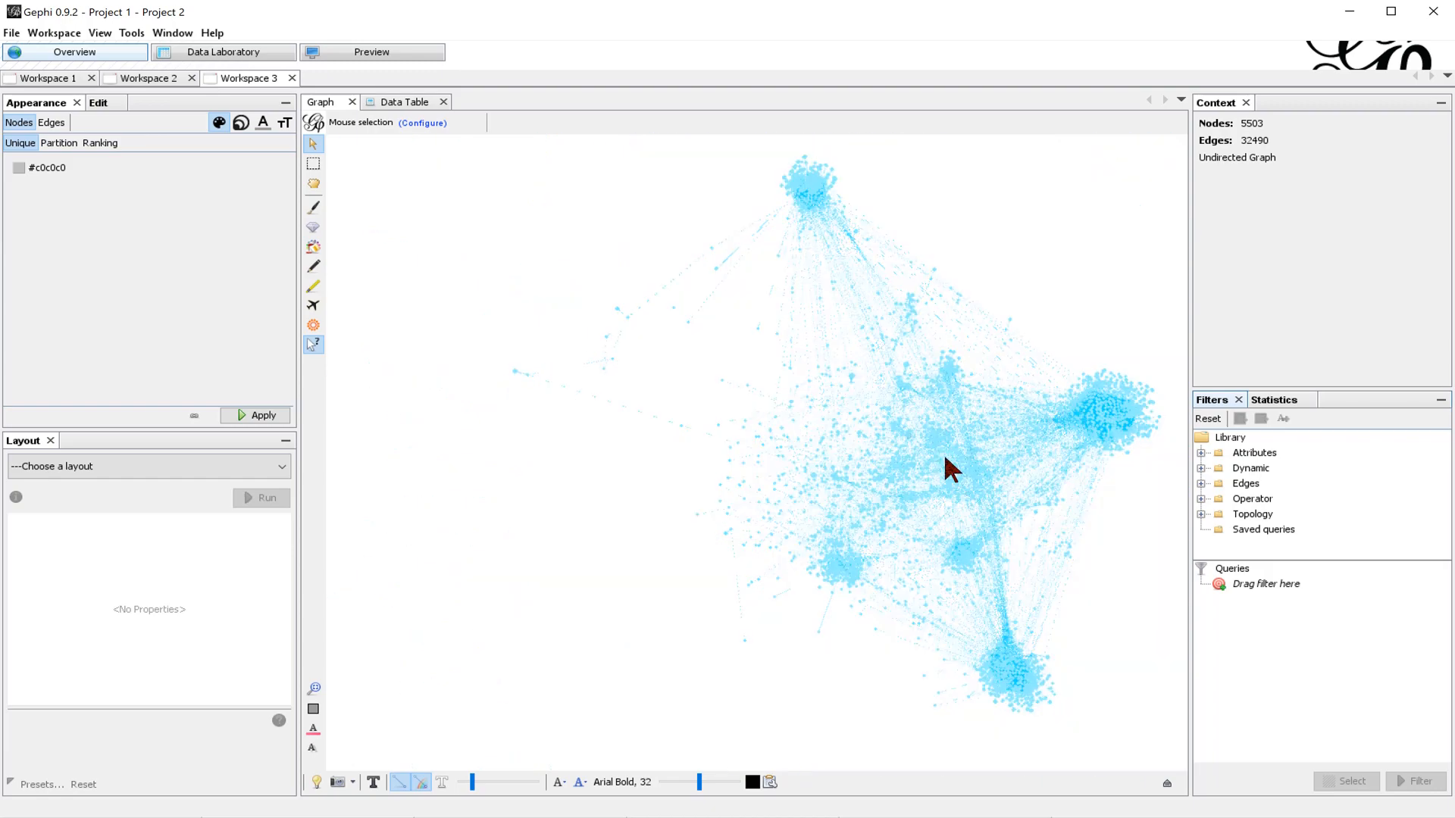
# Step: Filter the new workspace with a sharedcm range whose minimum is 50, keeping the existing maximum
pyautogui.click(1201, 453)
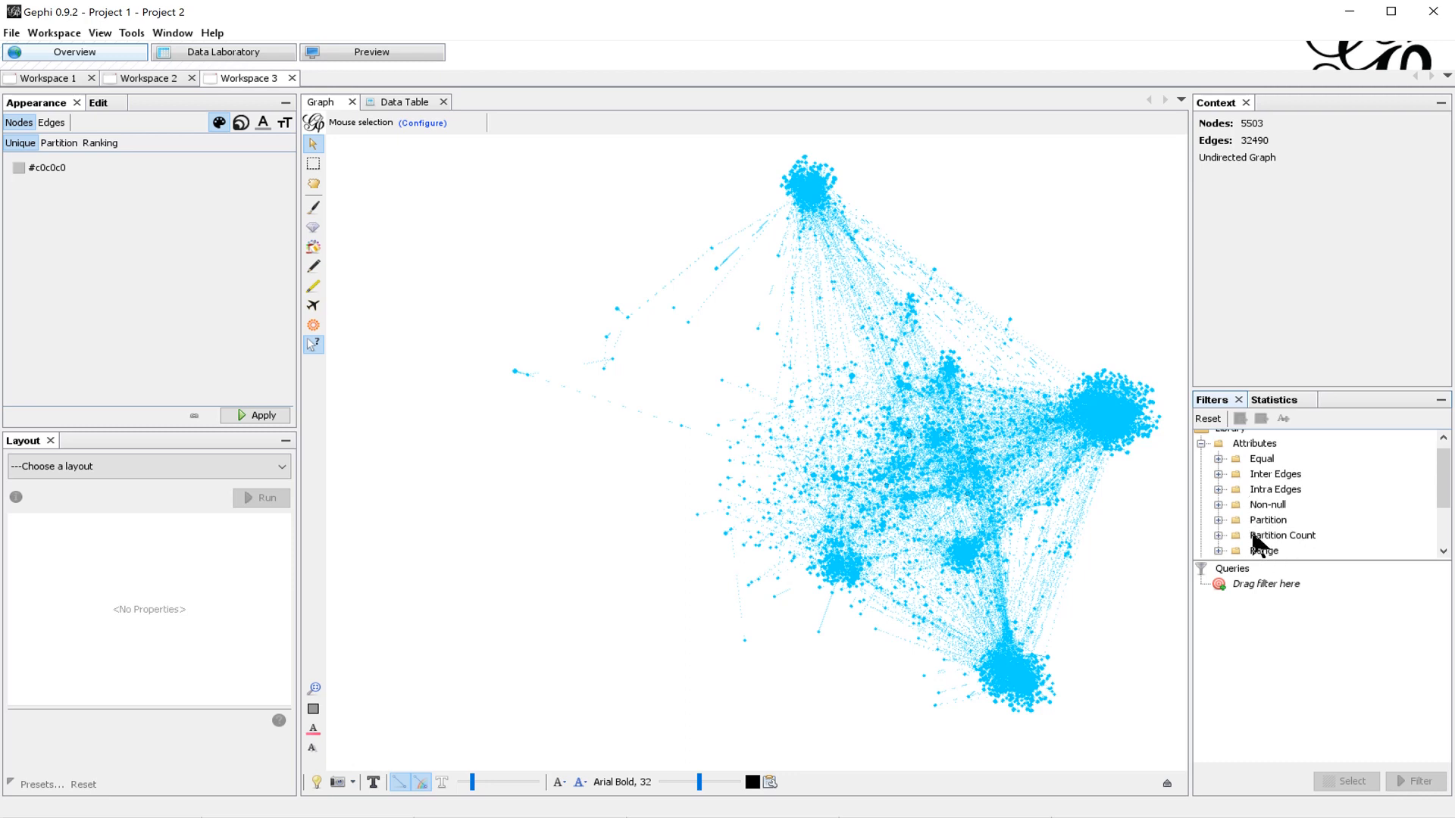
pyautogui.click(1218, 551)
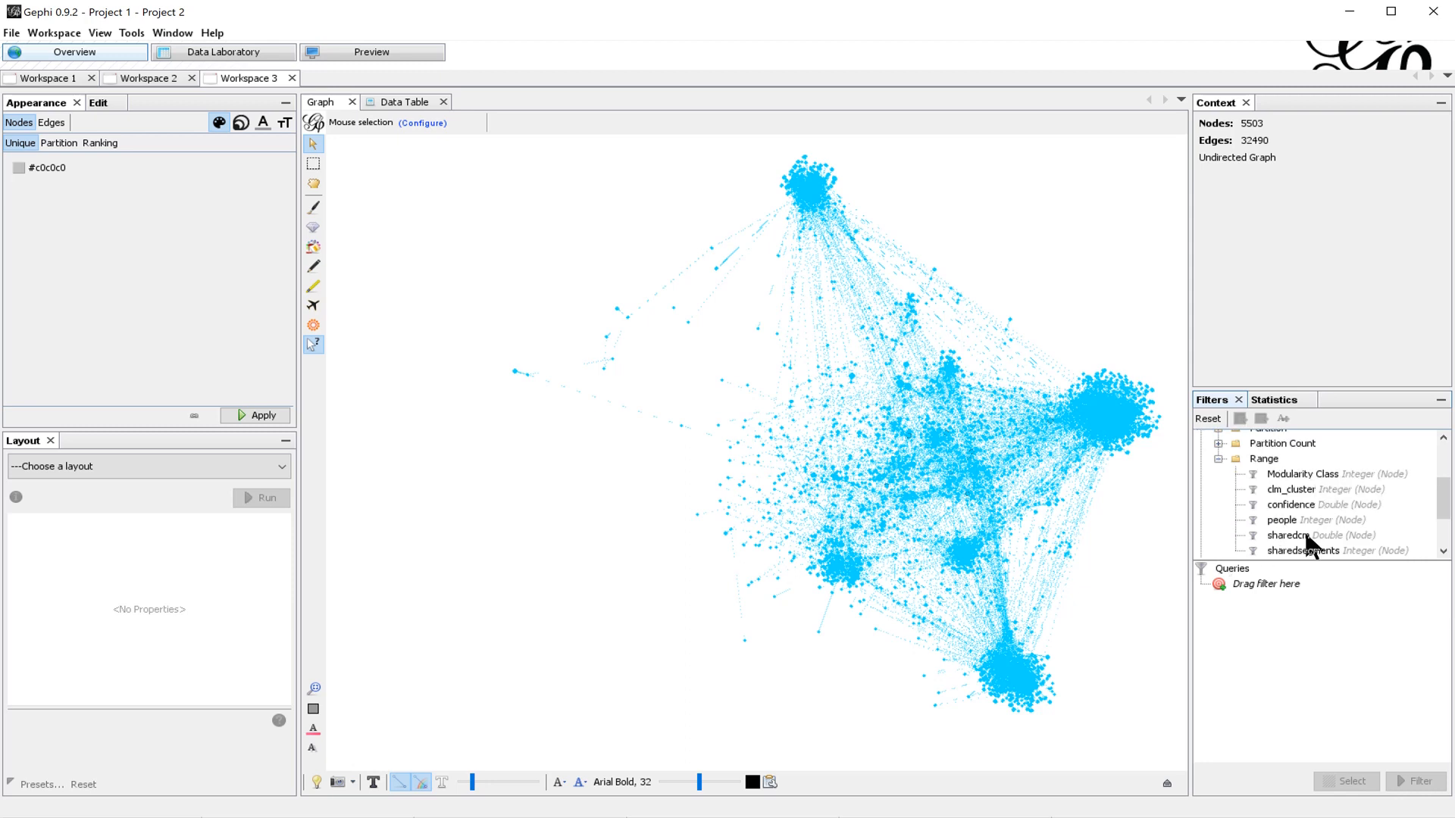
pyautogui.moveTo(1309, 540); pyautogui.dragTo(1291, 585)
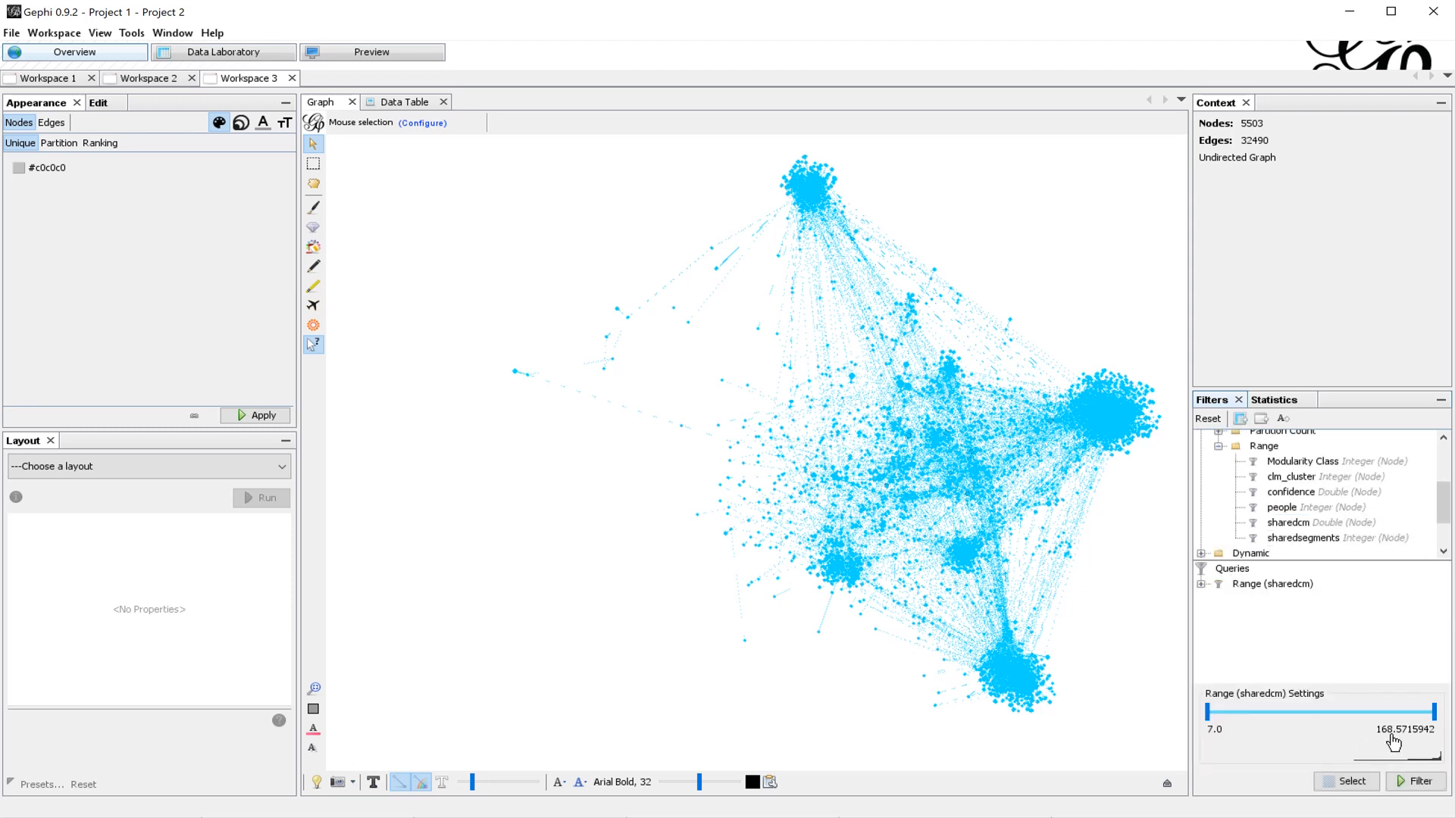
pyautogui.doubleClick(1210, 731)
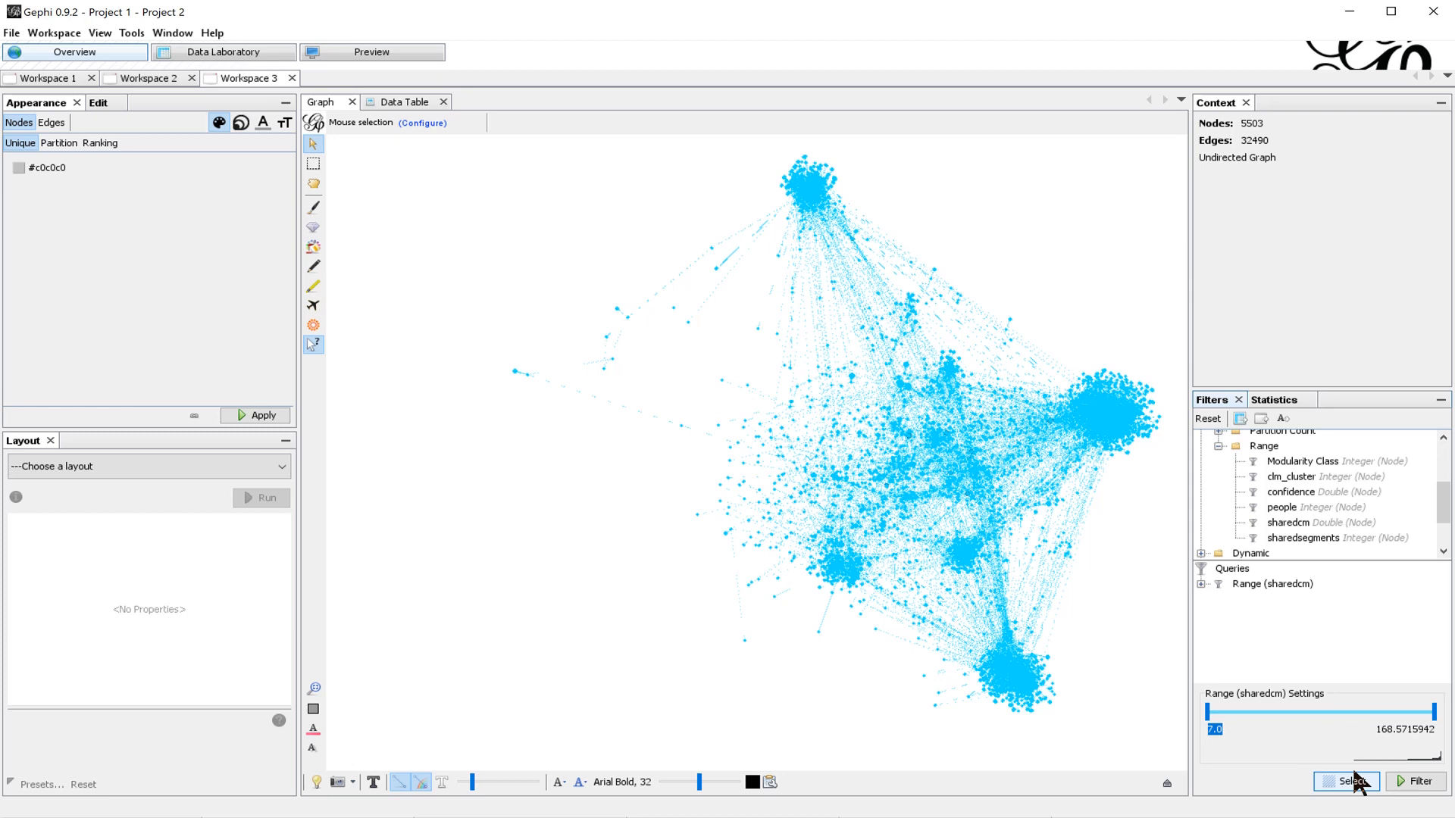
pyautogui.write('50')
pyautogui.press('Return')
pyautogui.click(1394, 779)
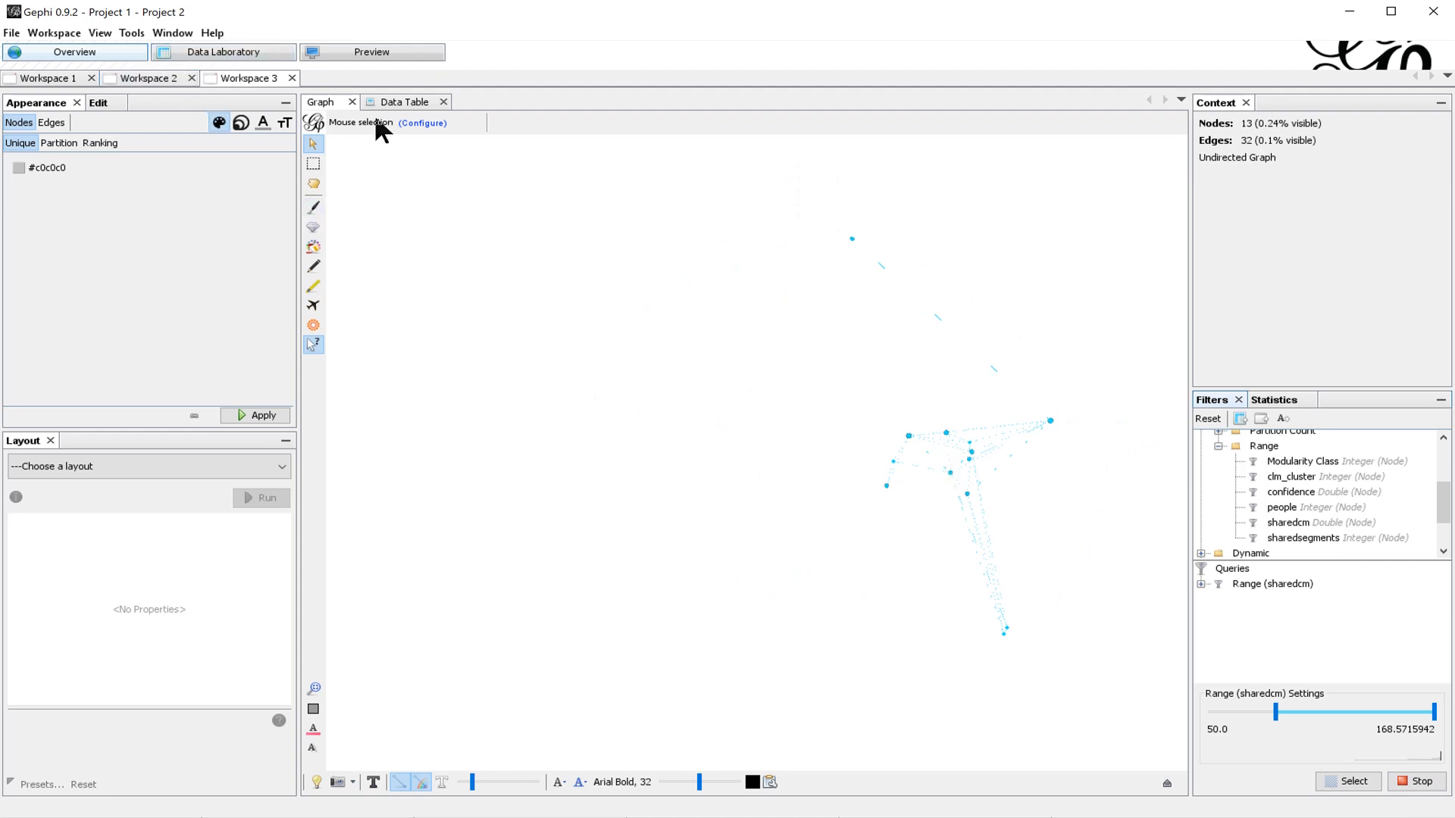
# Step: Copy the matchnum column's data to the Label column for the filtered nodes in the data table
pyautogui.click(409, 102)
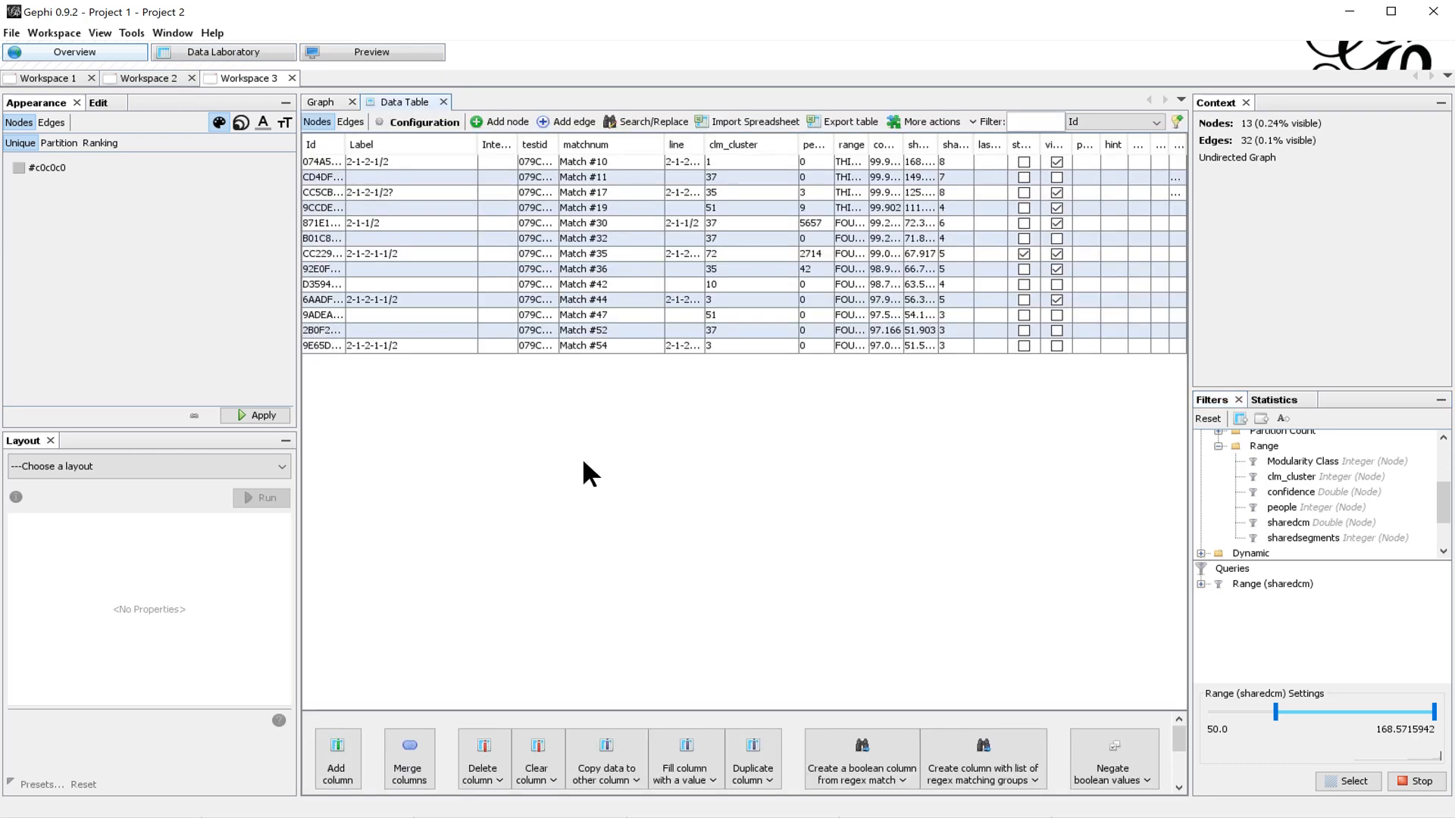
pyautogui.click(632, 750)
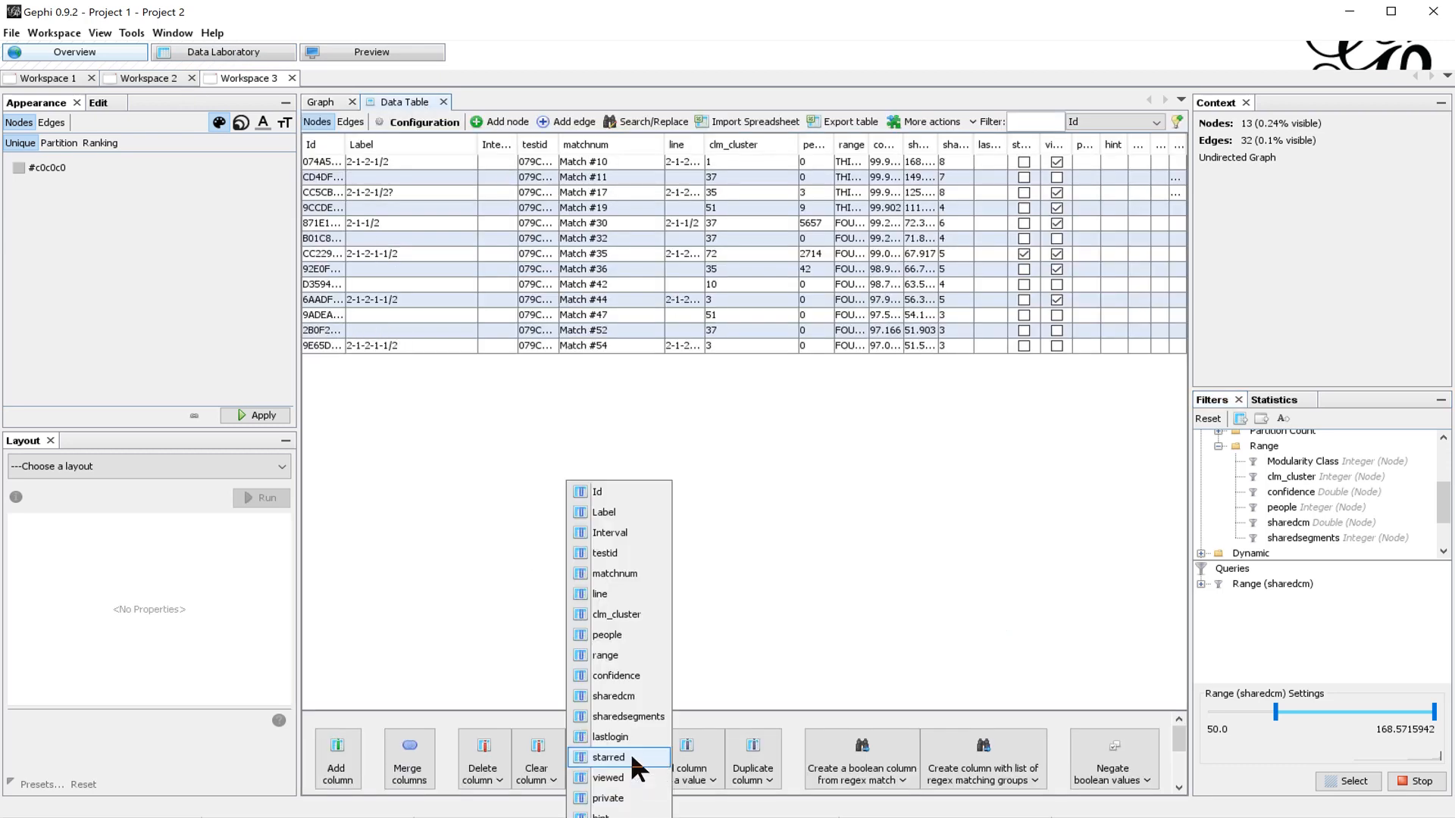
pyautogui.click(615, 572)
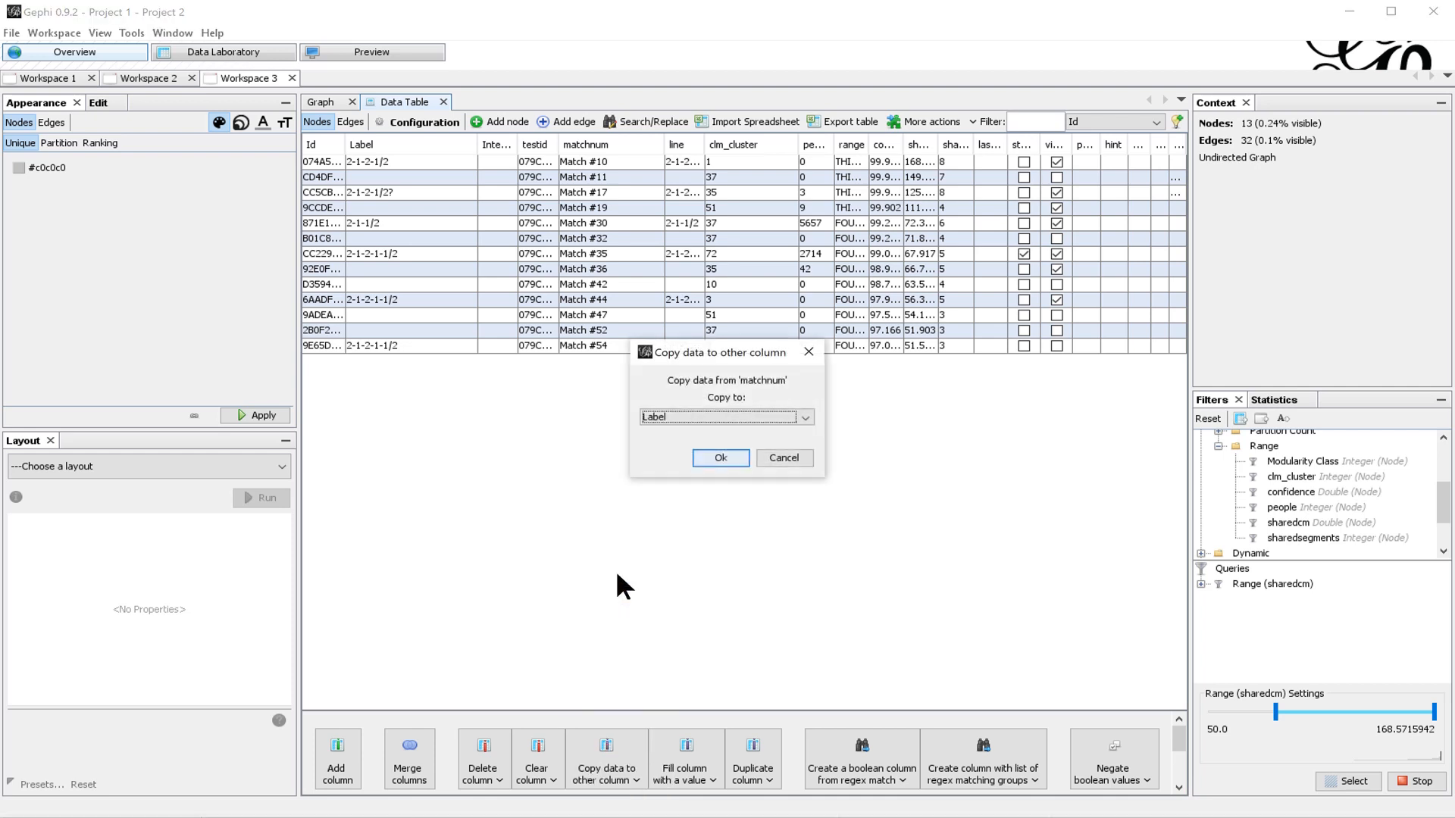
pyautogui.click(725, 456)
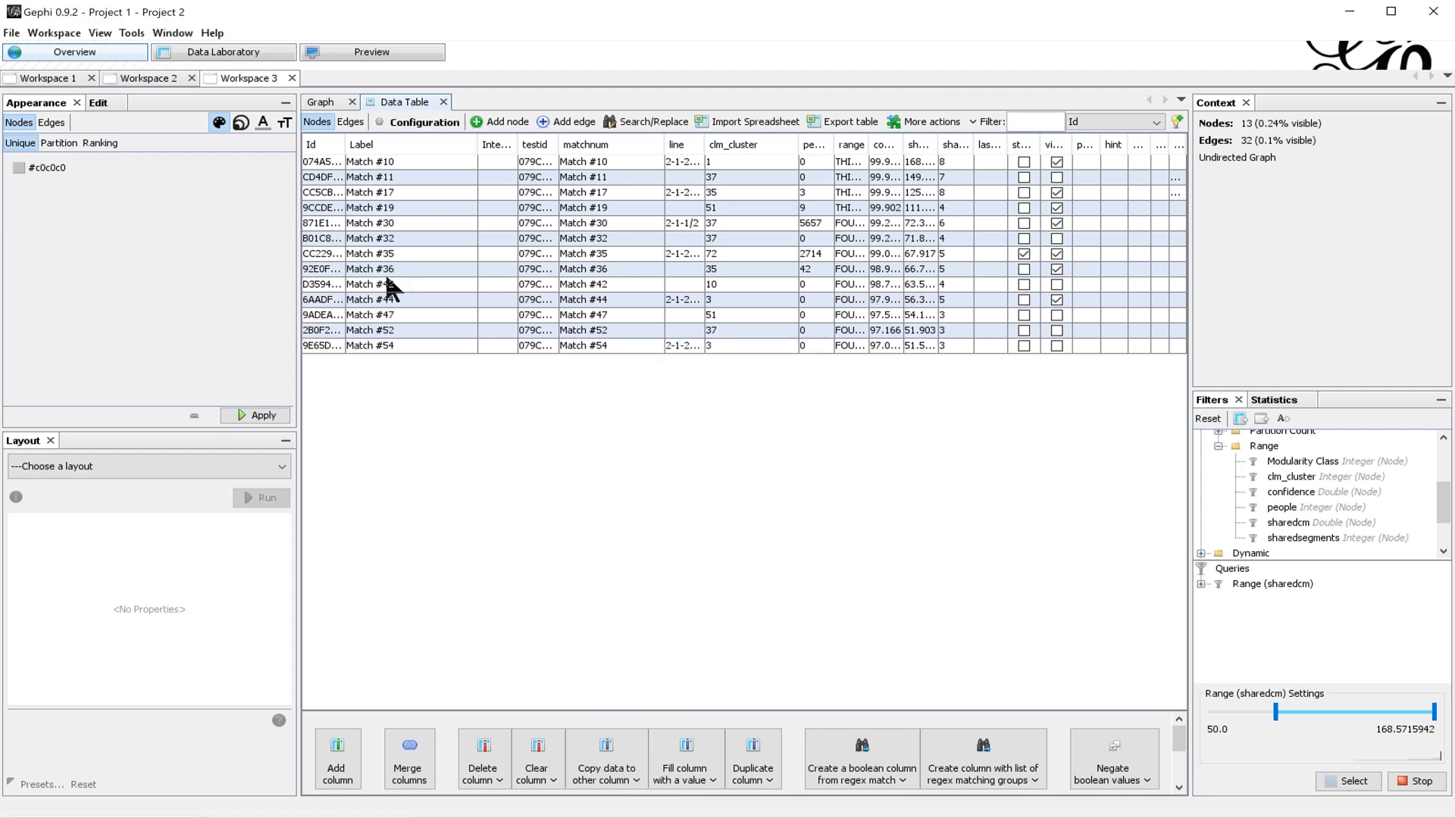
# Step: Show node labels on the filtered graph with their size mode set to Node size, and inspect the labelled matches up close
pyautogui.click(327, 102)
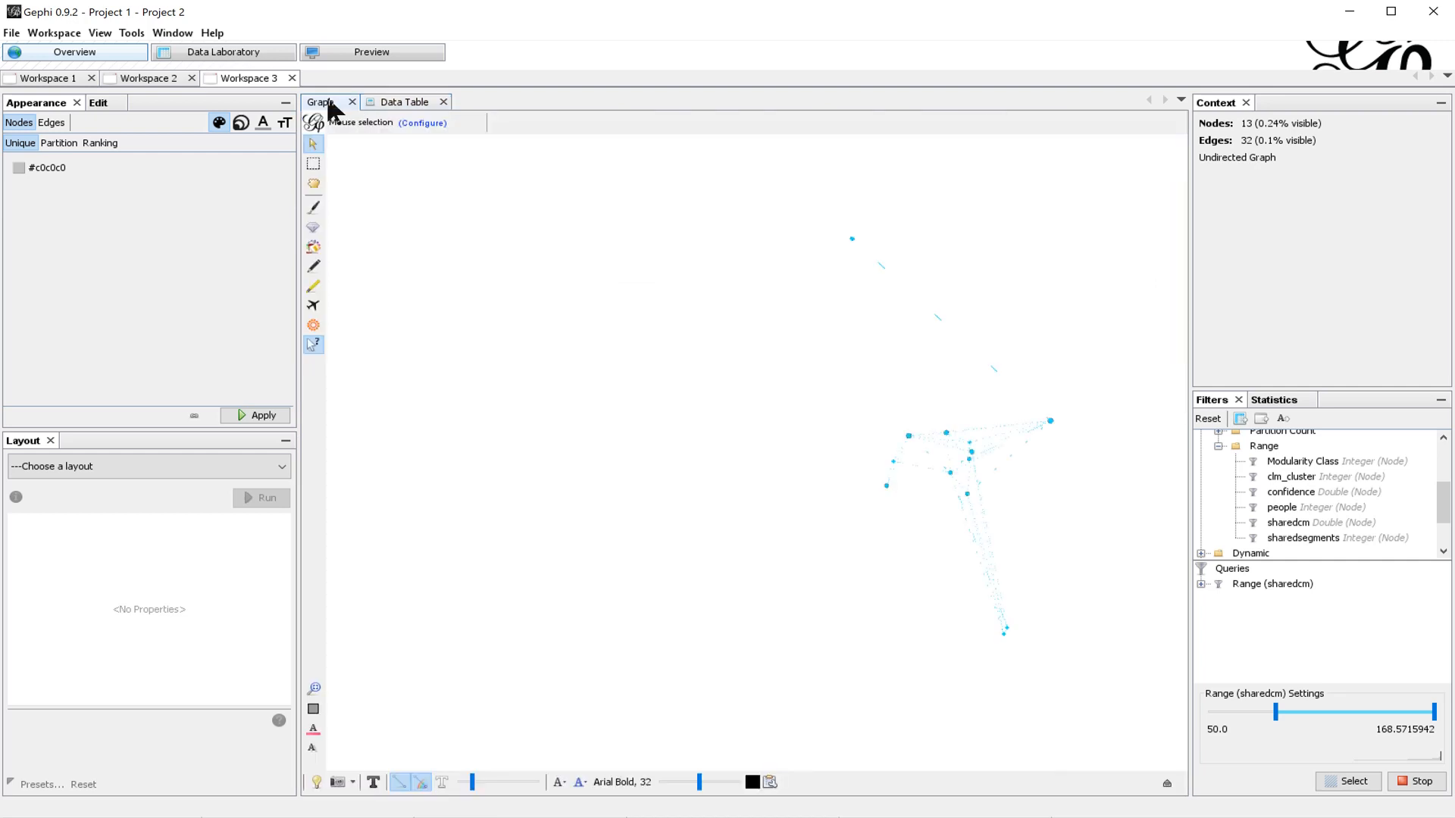
pyautogui.click(1167, 782)
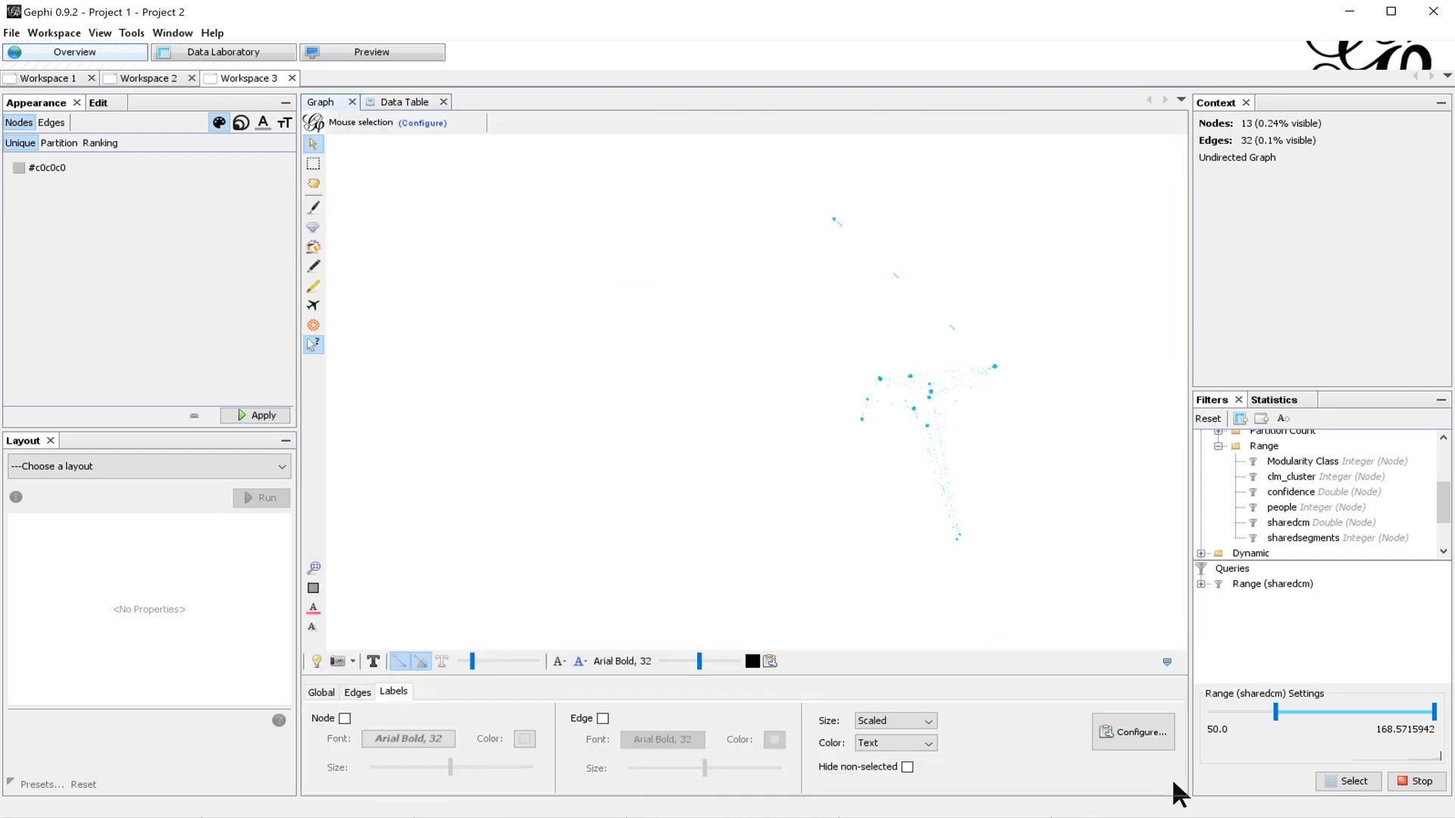
pyautogui.click(343, 716)
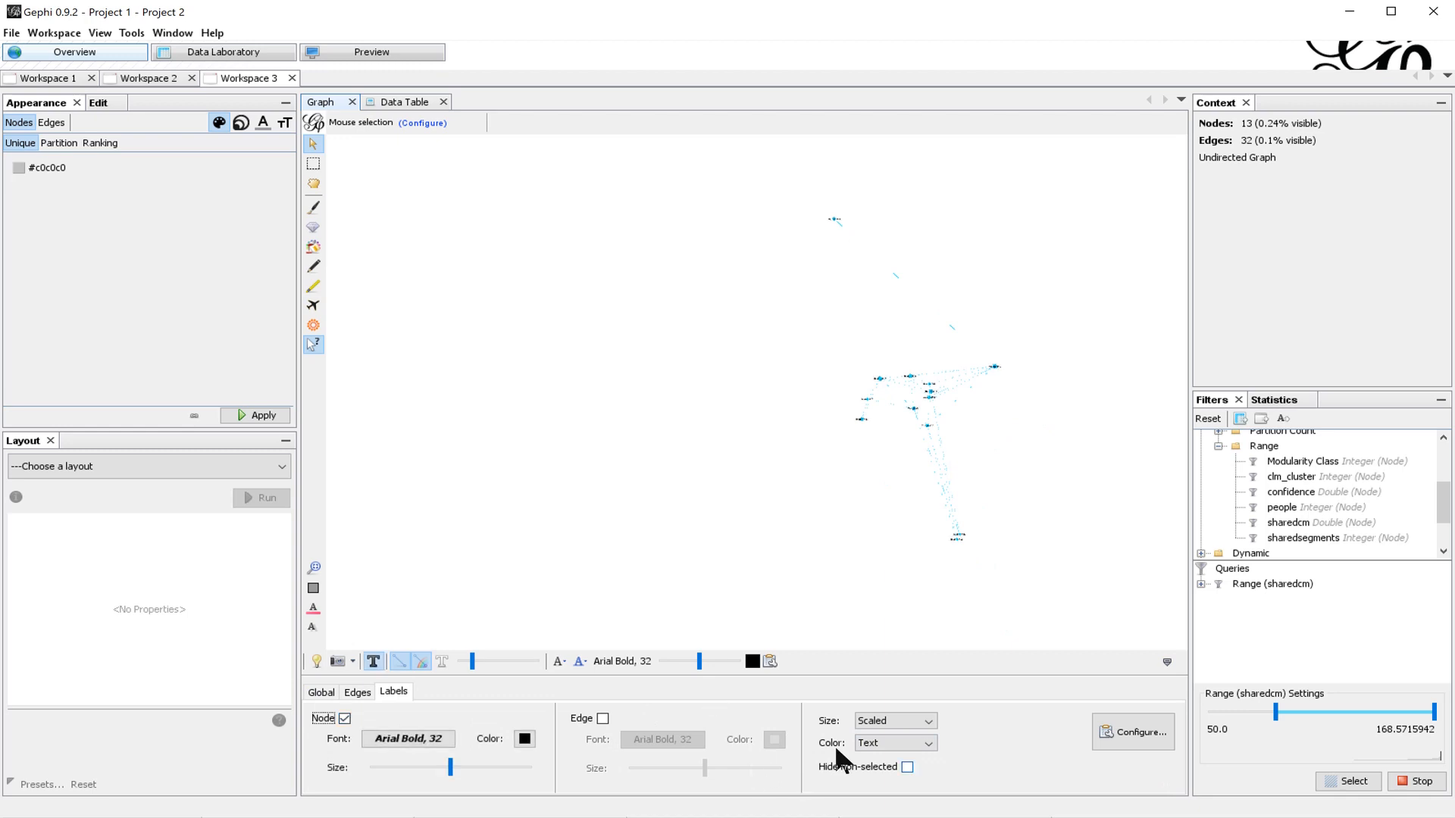
pyautogui.click(932, 721)
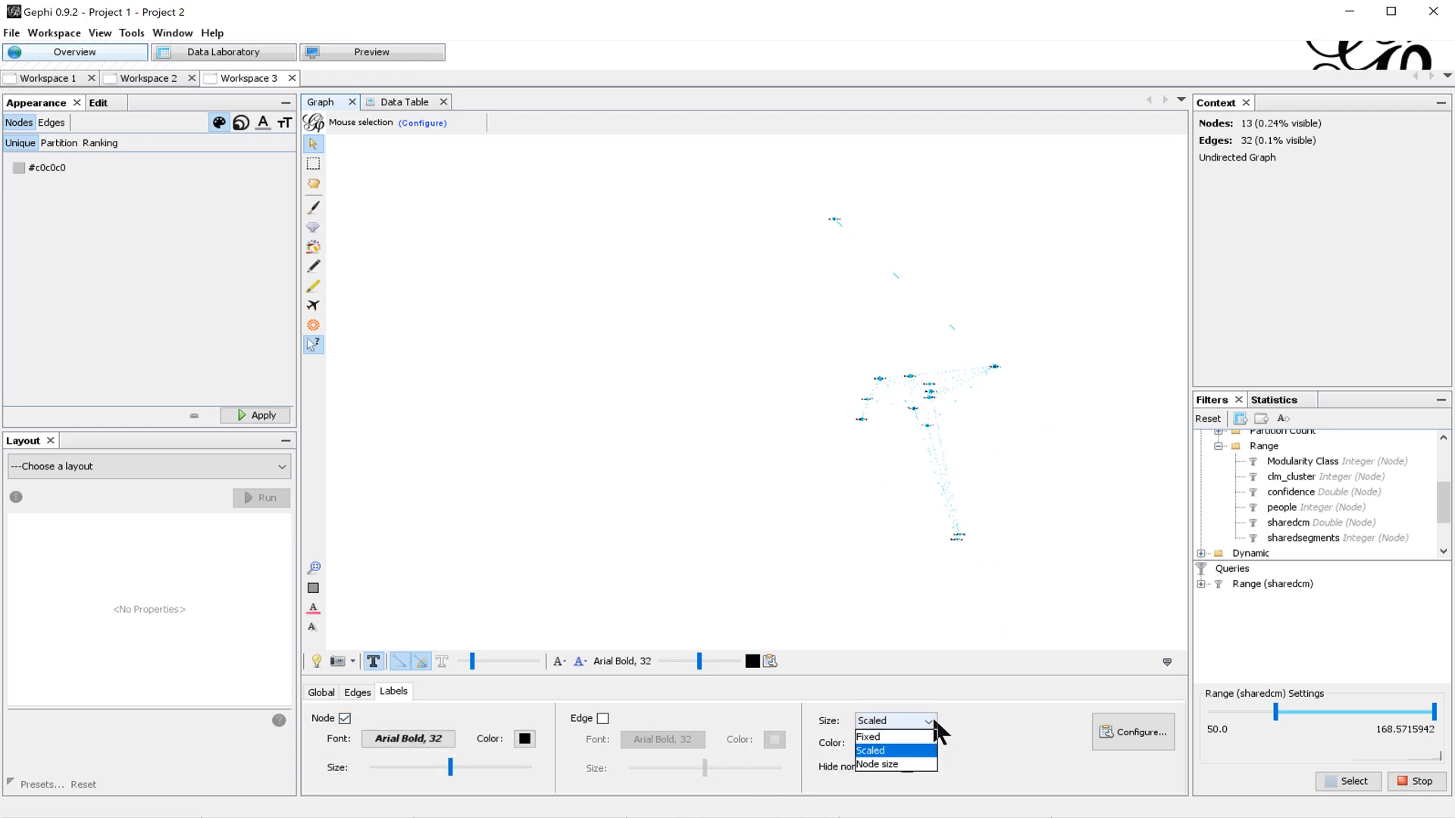
pyautogui.click(899, 766)
pyautogui.click(1166, 662)
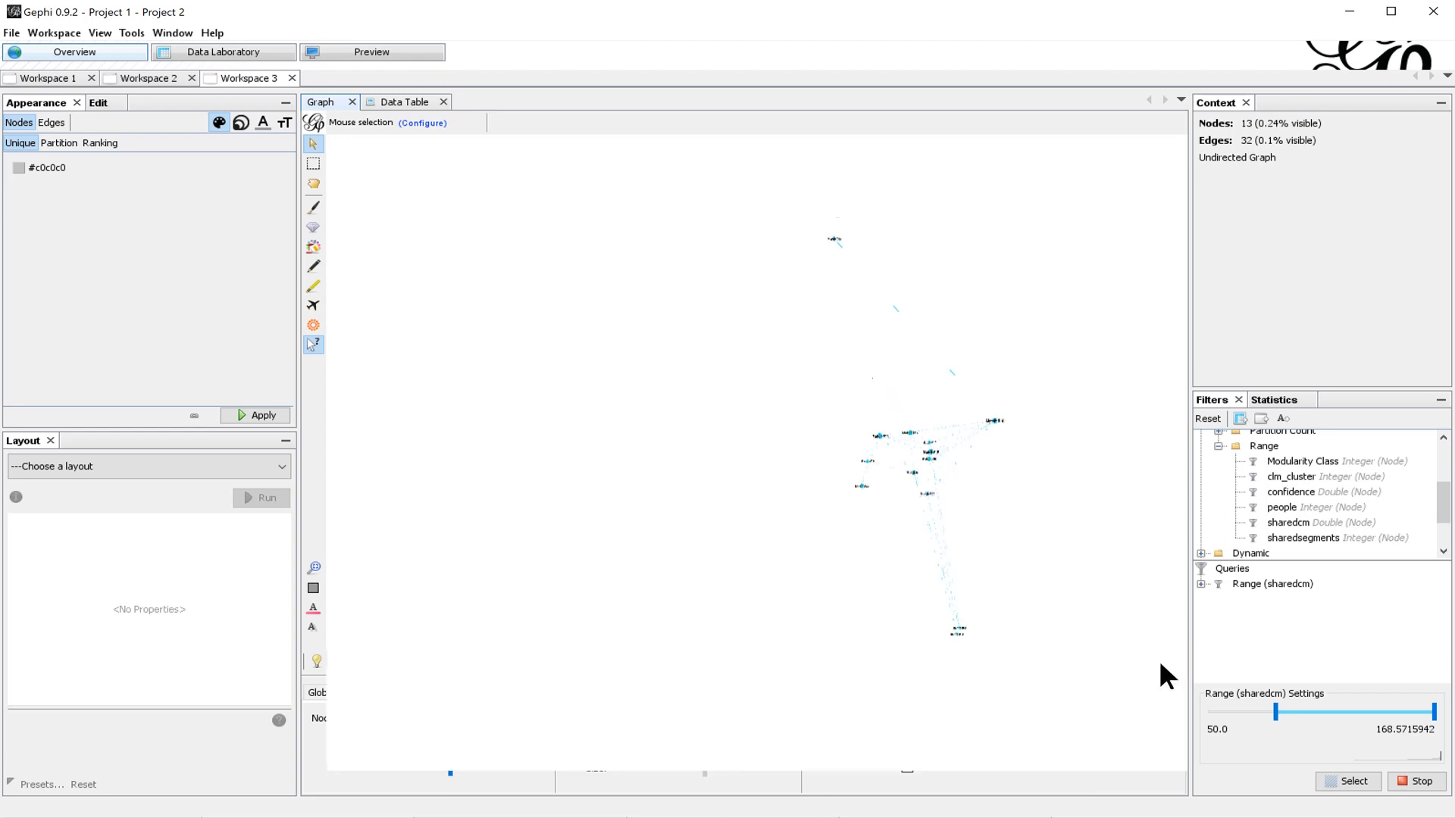
pyautogui.scroll(4, 1006, 506)
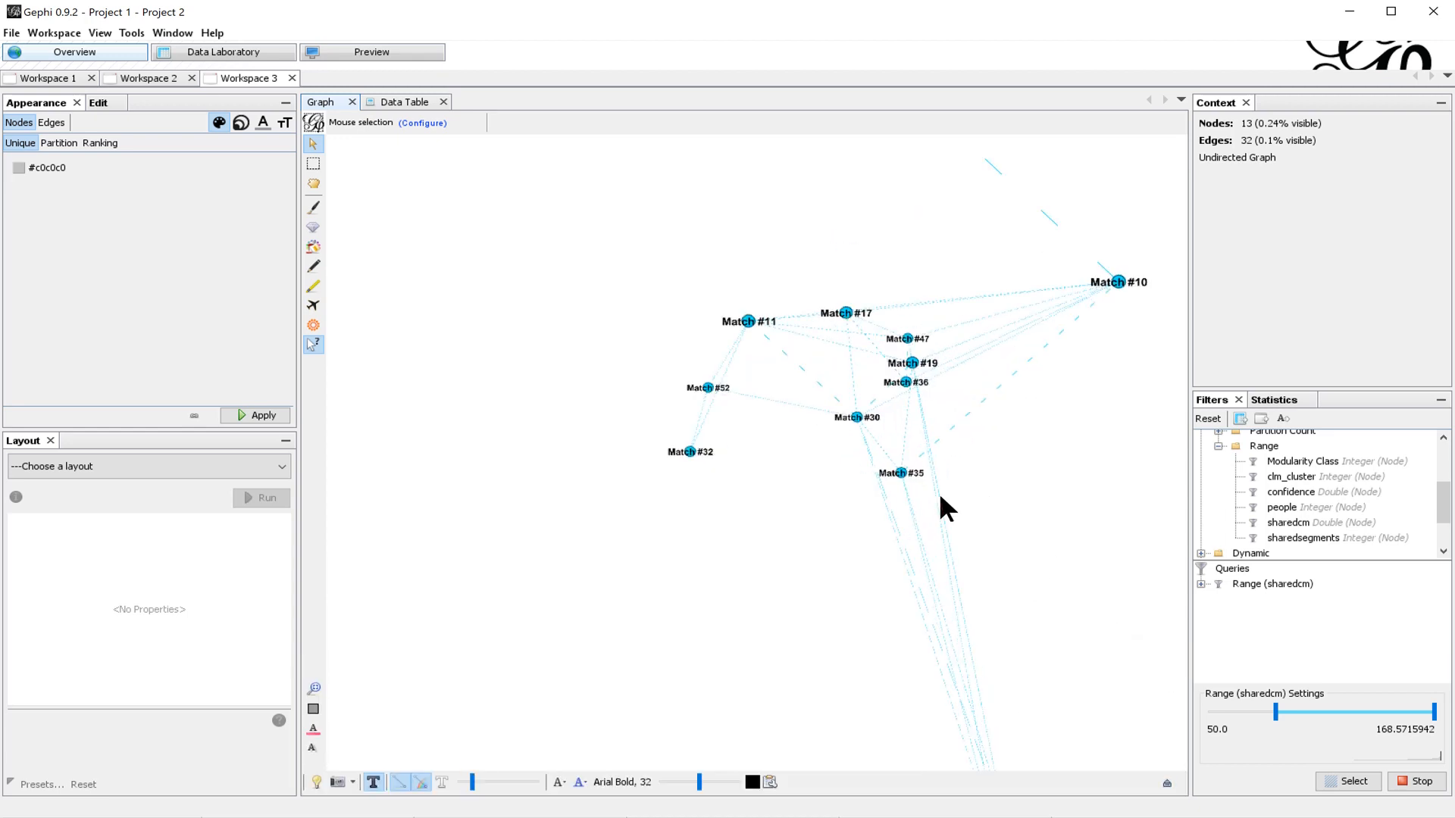
pyautogui.scroll(2, 935, 488)
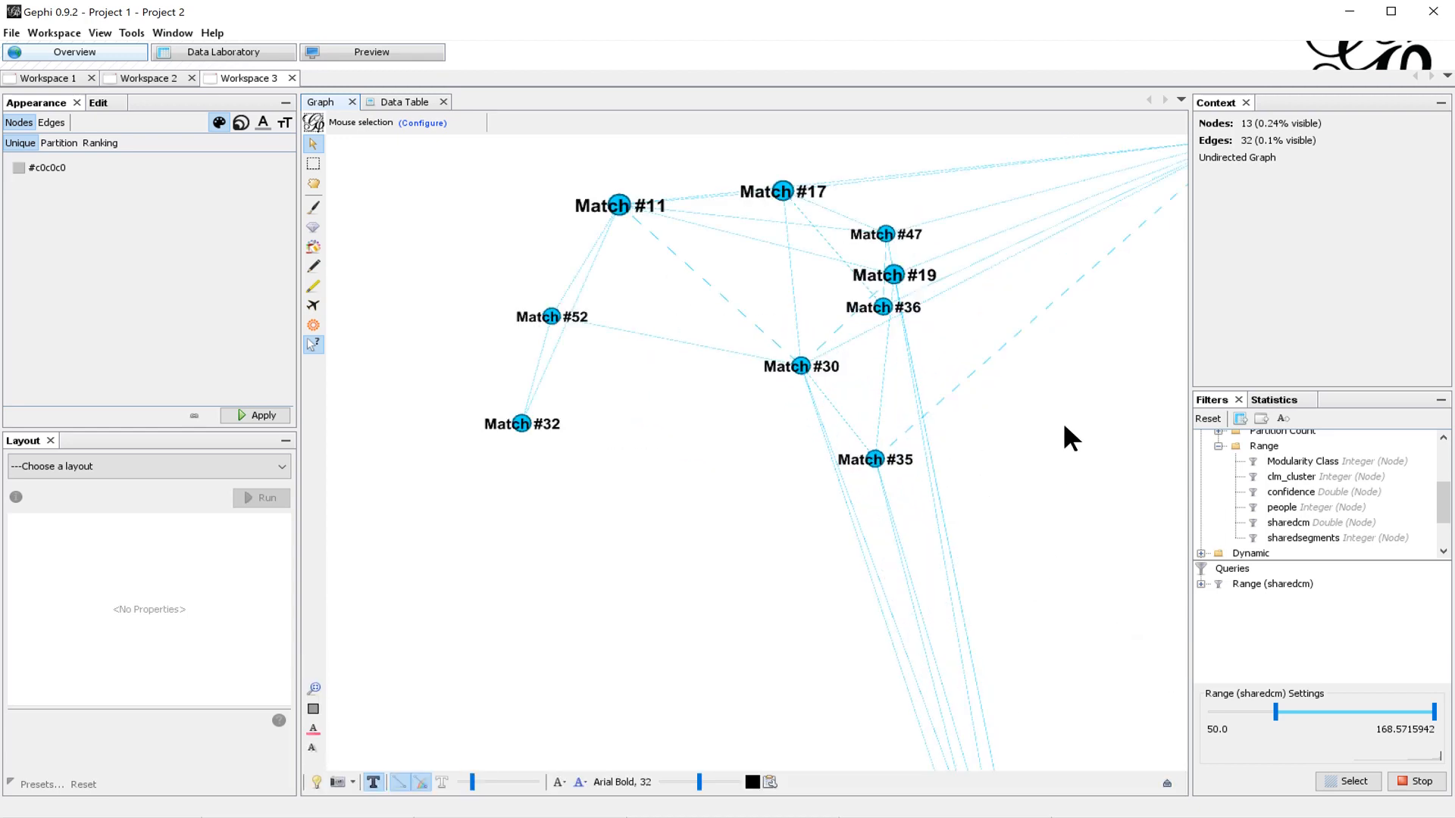
# Step: Lower the sharedcm range minimum to 7.0, then remove the sharedcm range filter from the queries
pyautogui.moveTo(1062, 424); pyautogui.dragTo(1059, 464)
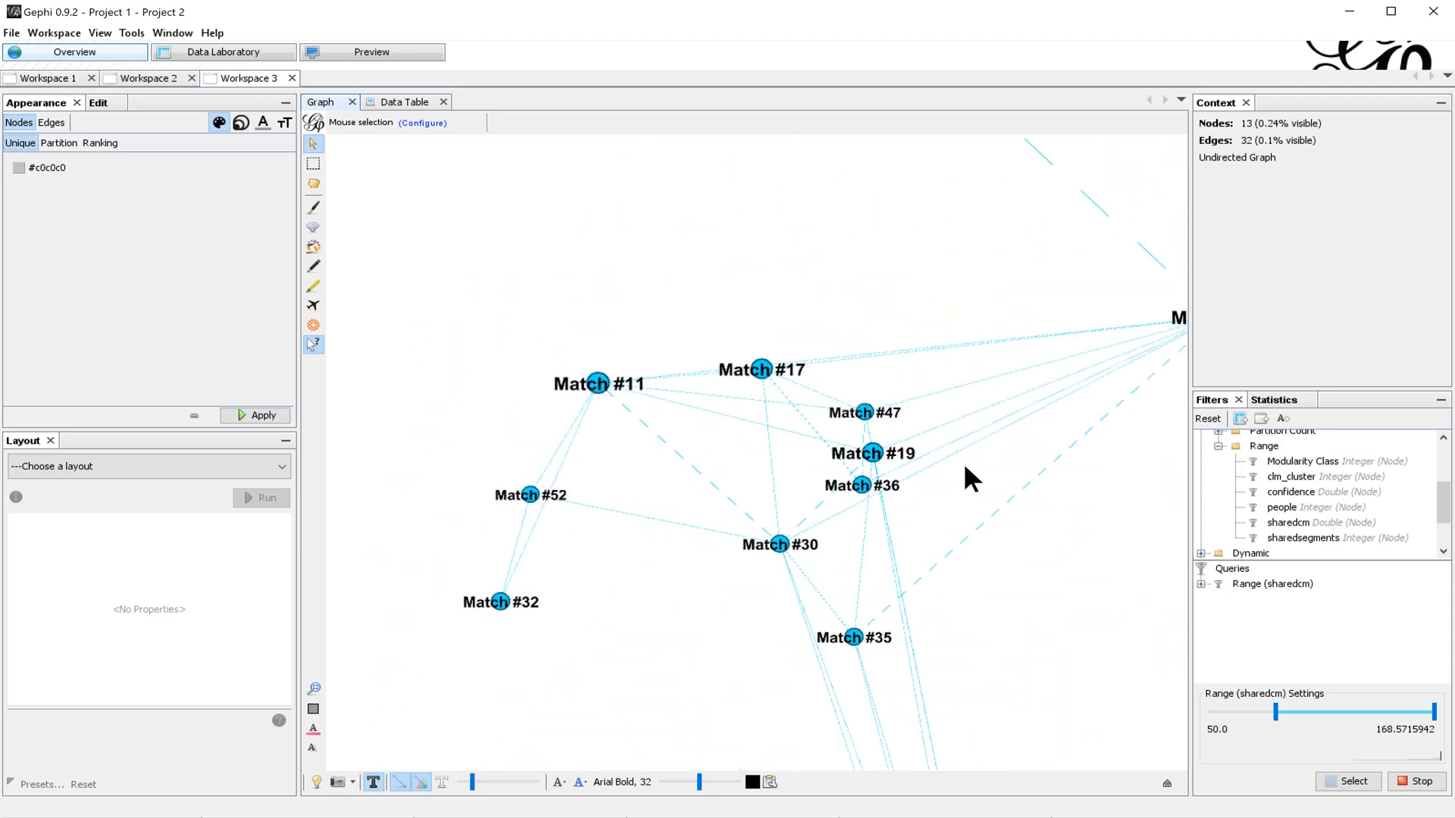
pyautogui.scroll(-5, 966, 468)
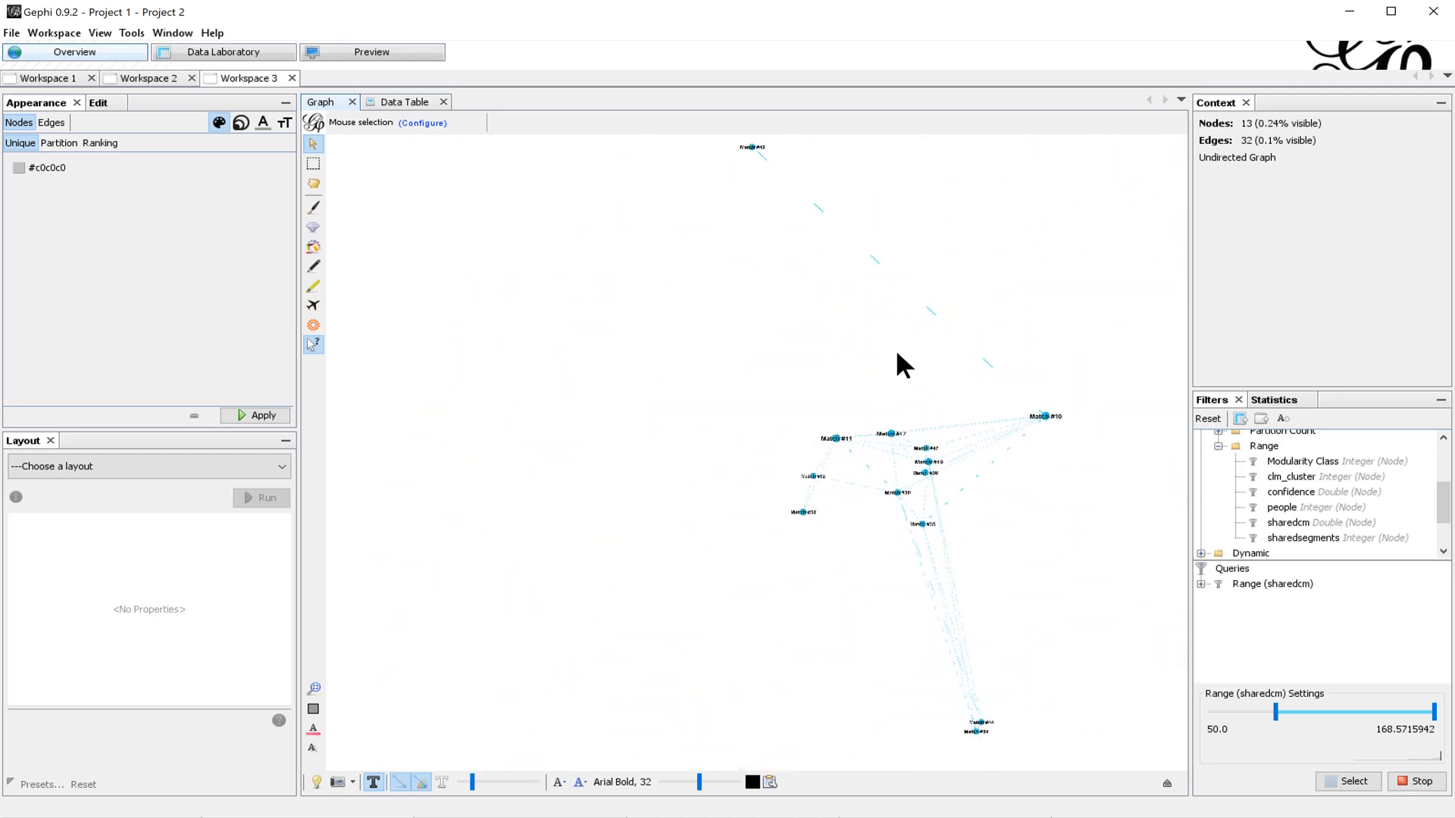
pyautogui.moveTo(896, 349)
pyautogui.mouseDown()
pyautogui.moveTo(896, 360)
pyautogui.moveTo(871, 353)
pyautogui.mouseUp()
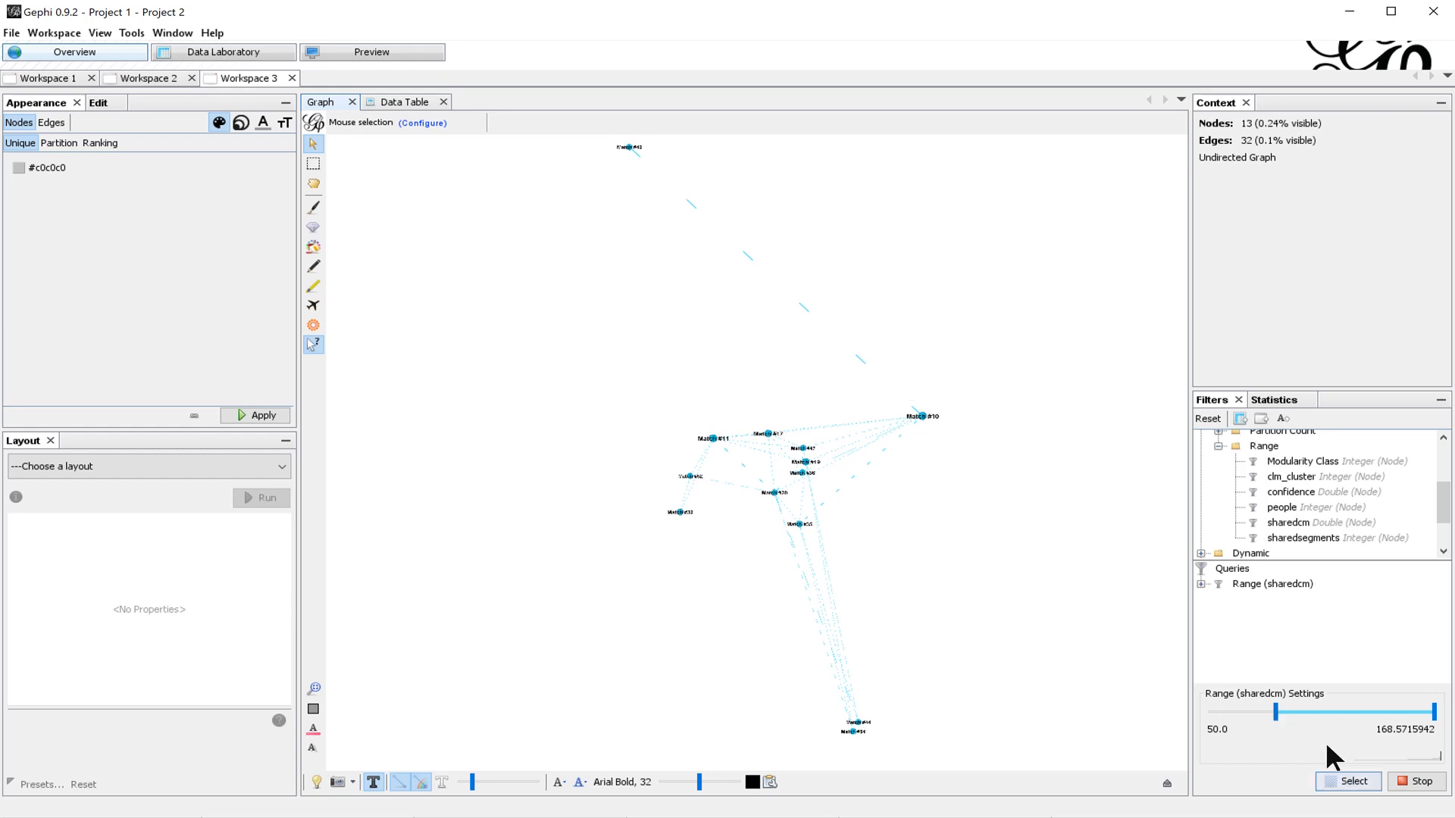
pyautogui.click(1275, 713)
pyautogui.moveTo(1234, 712); pyautogui.dragTo(1203, 713)
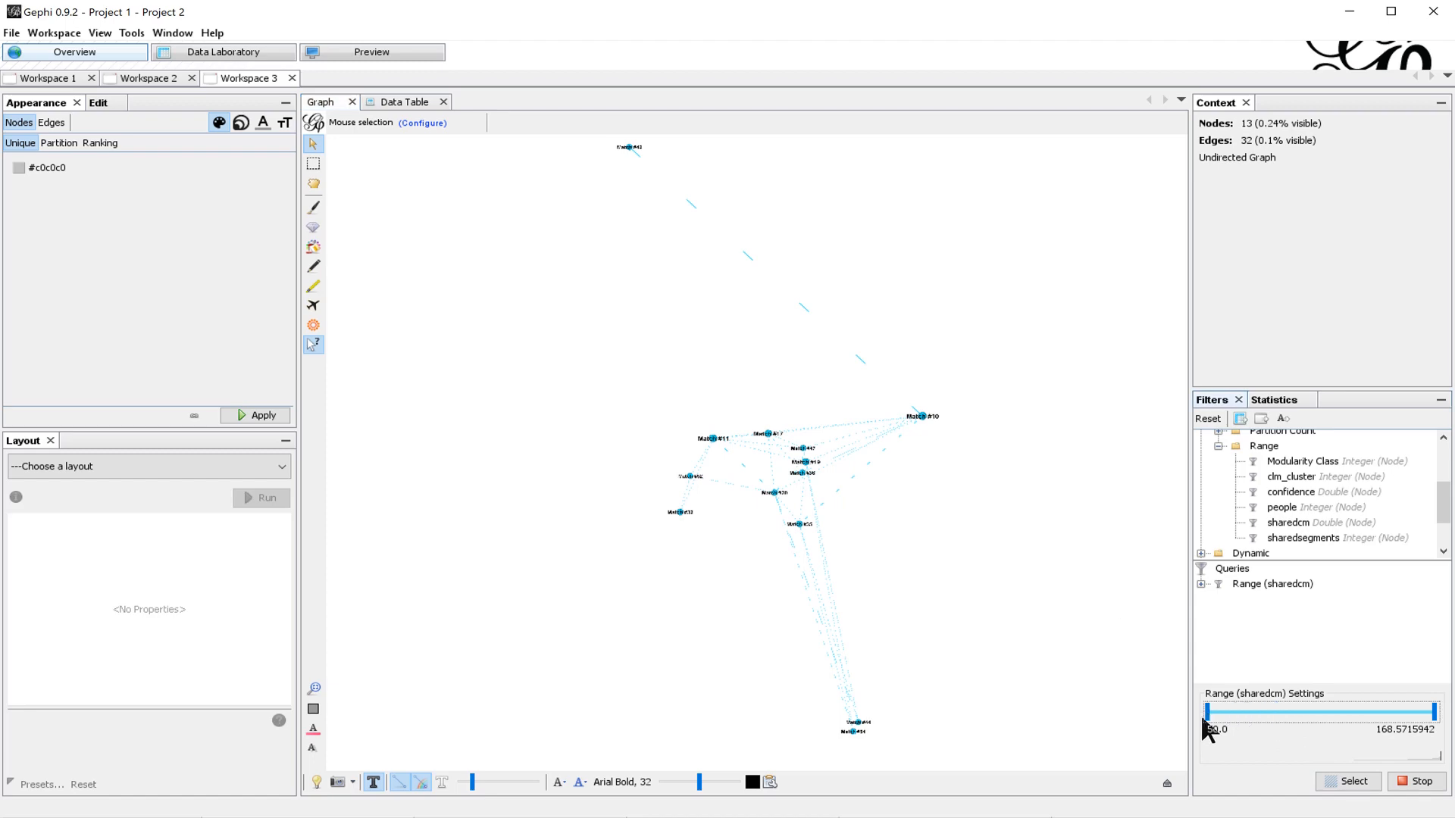
pyautogui.rightClick(1282, 579)
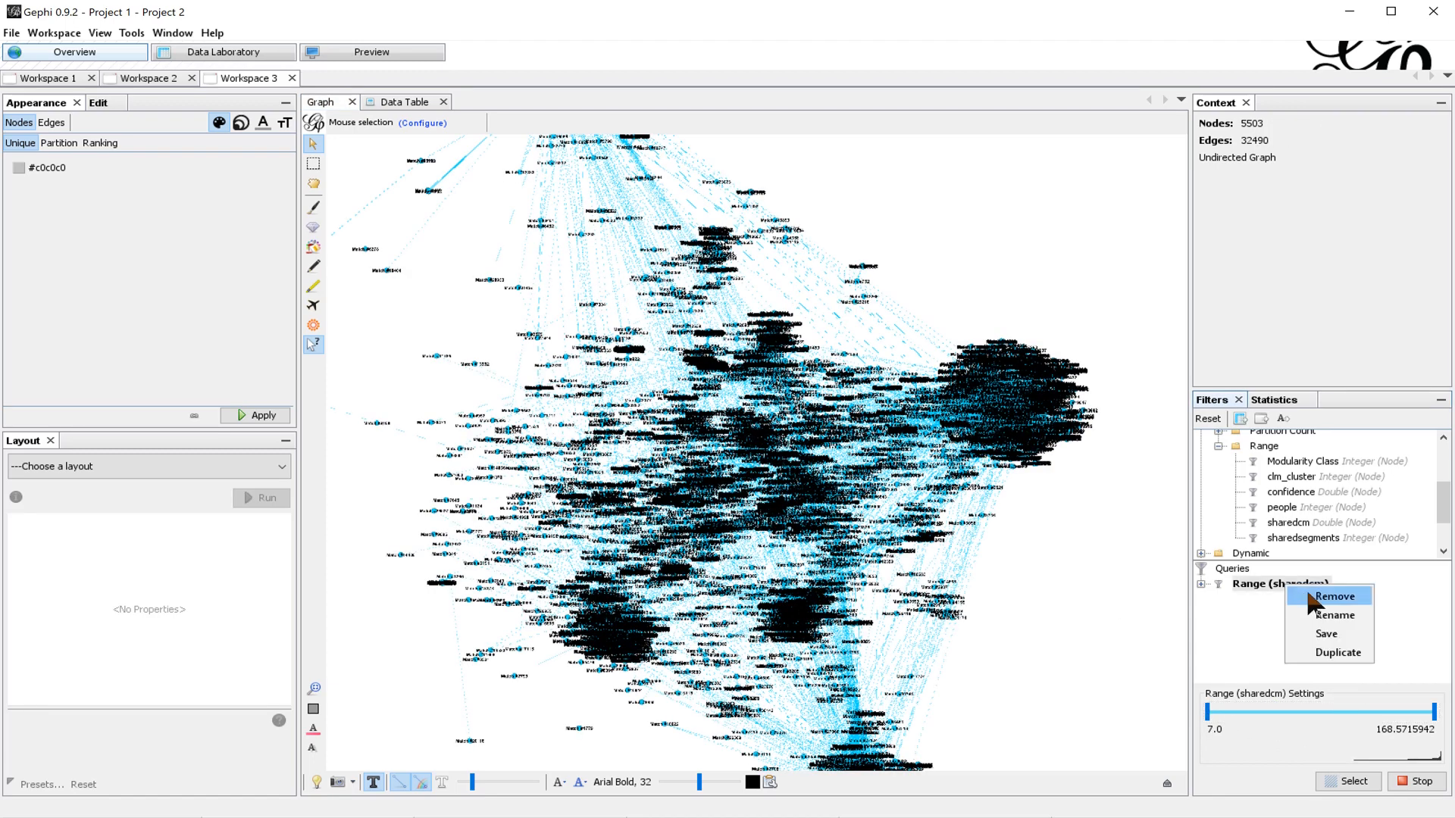
pyautogui.click(1307, 589)
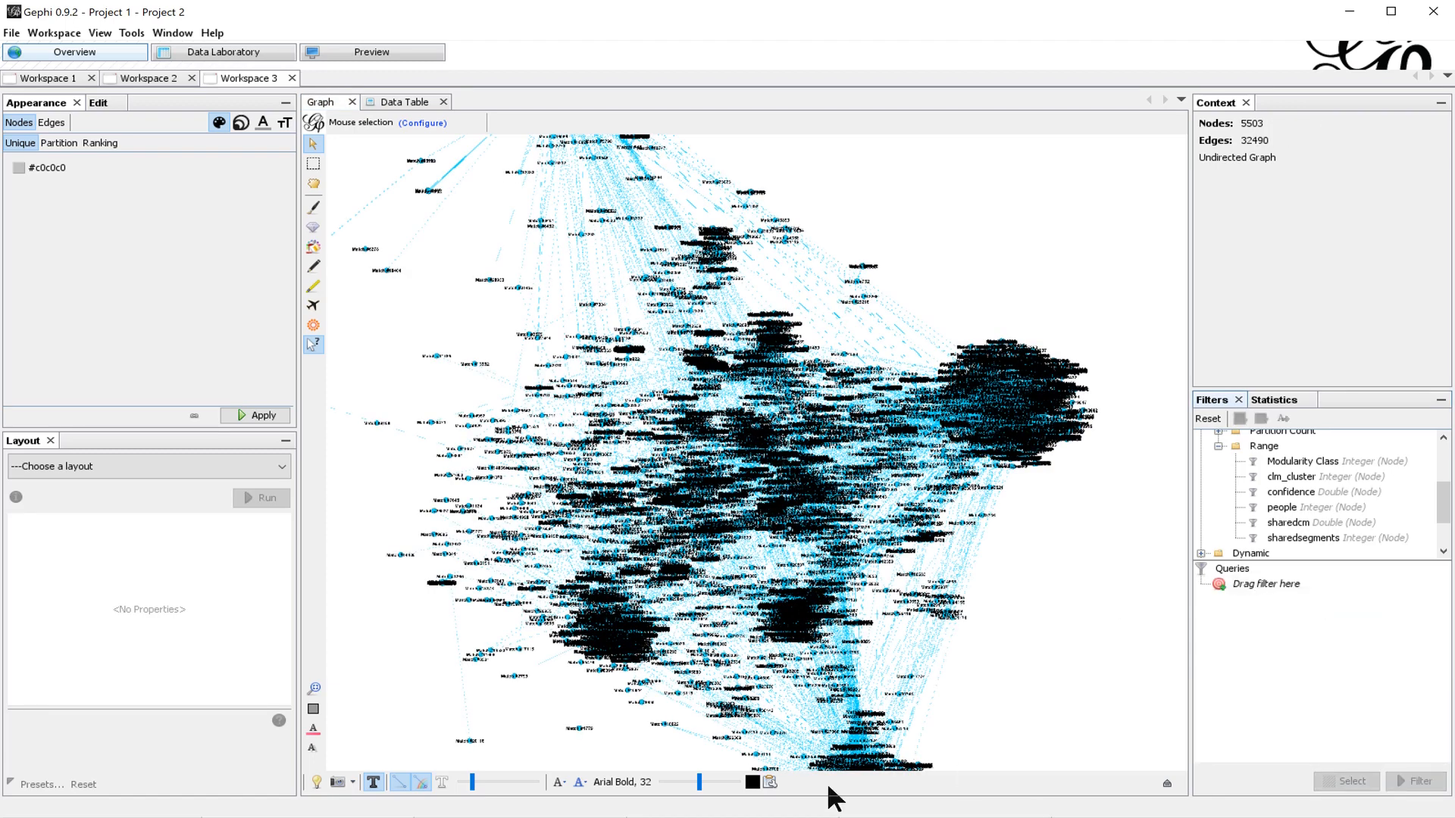
# Step: Turn off the node labels in the label settings of Workspace 3's graph
pyautogui.click(1166, 783)
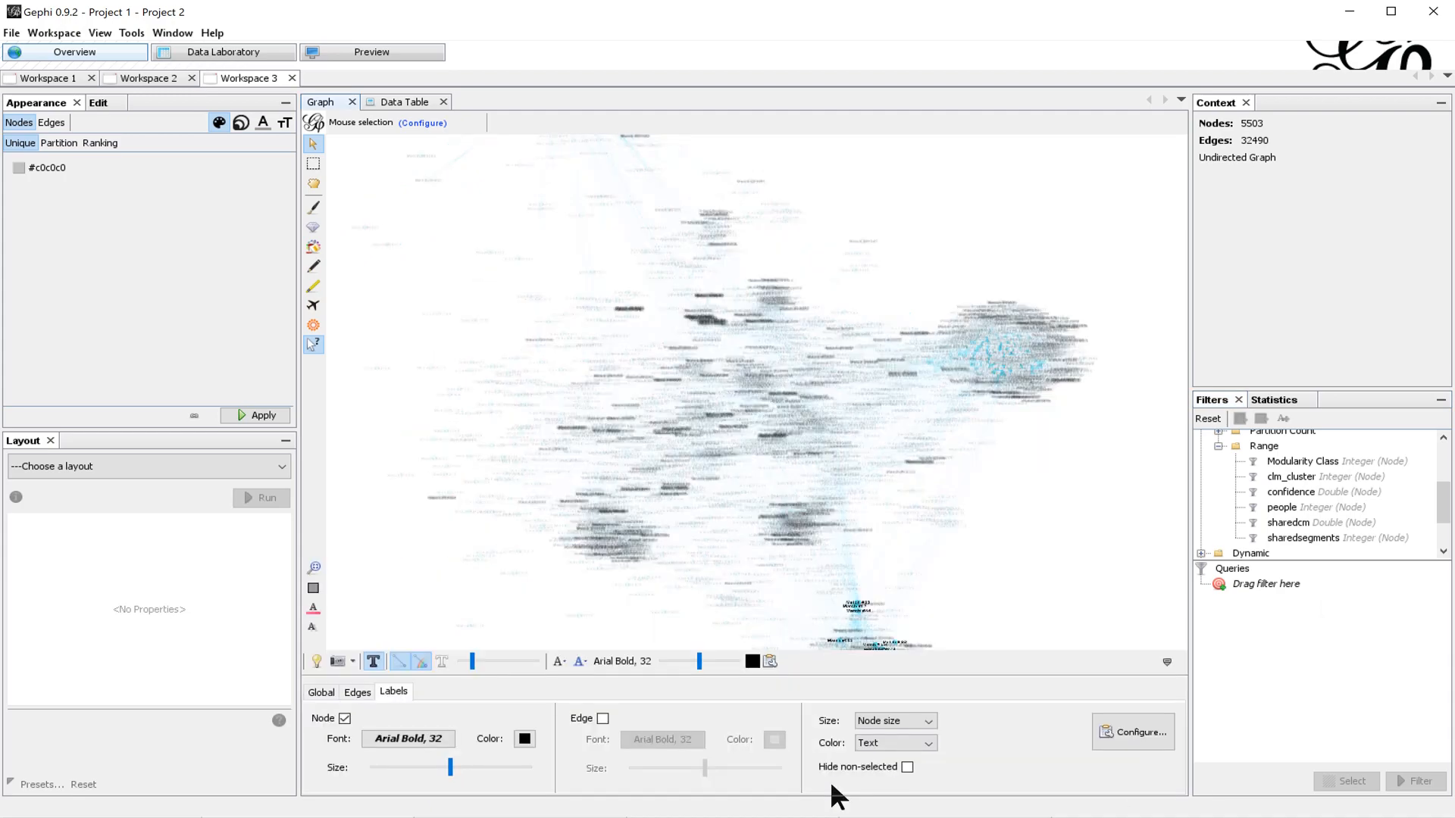
pyautogui.click(344, 717)
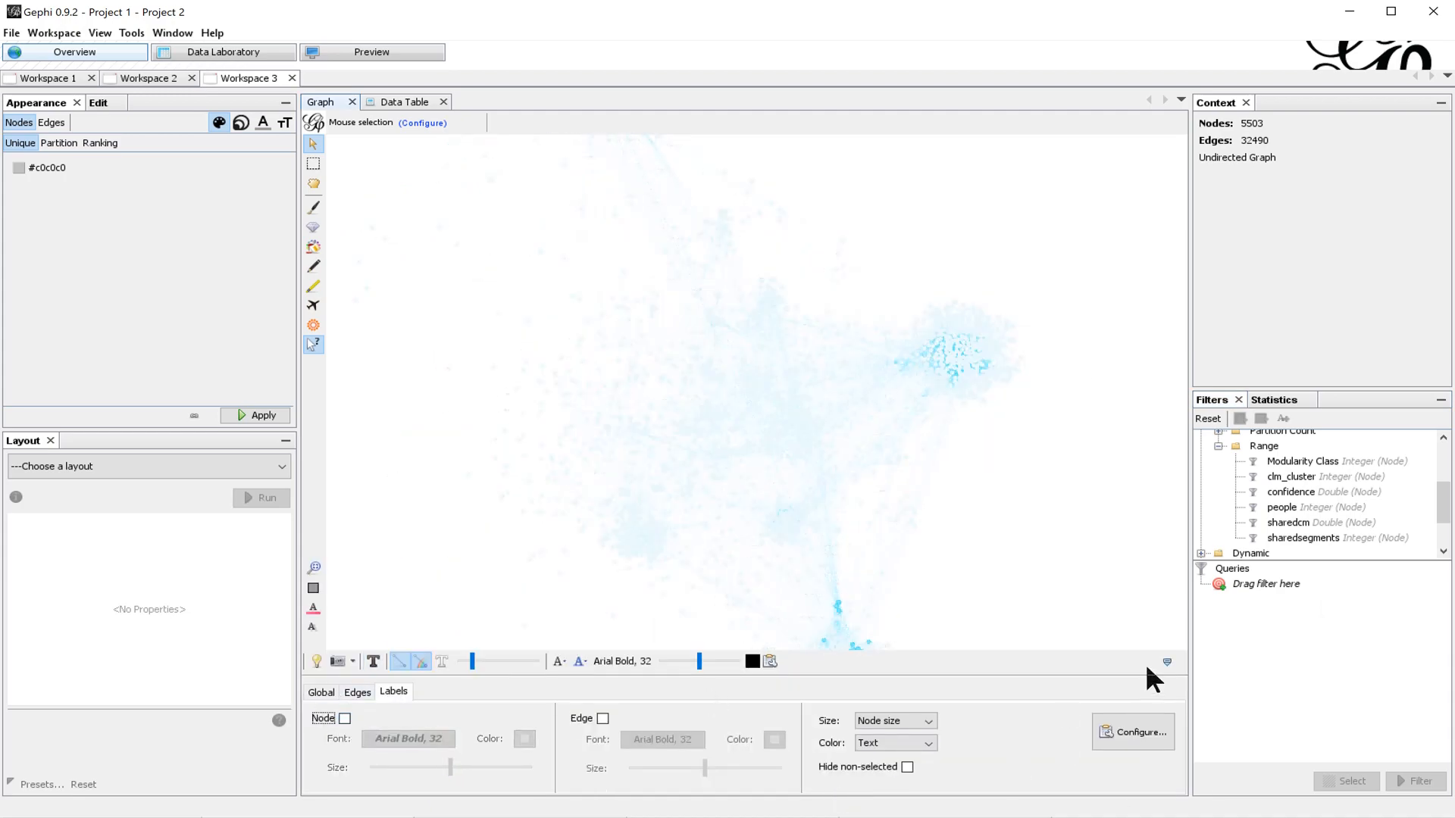
pyautogui.click(1166, 661)
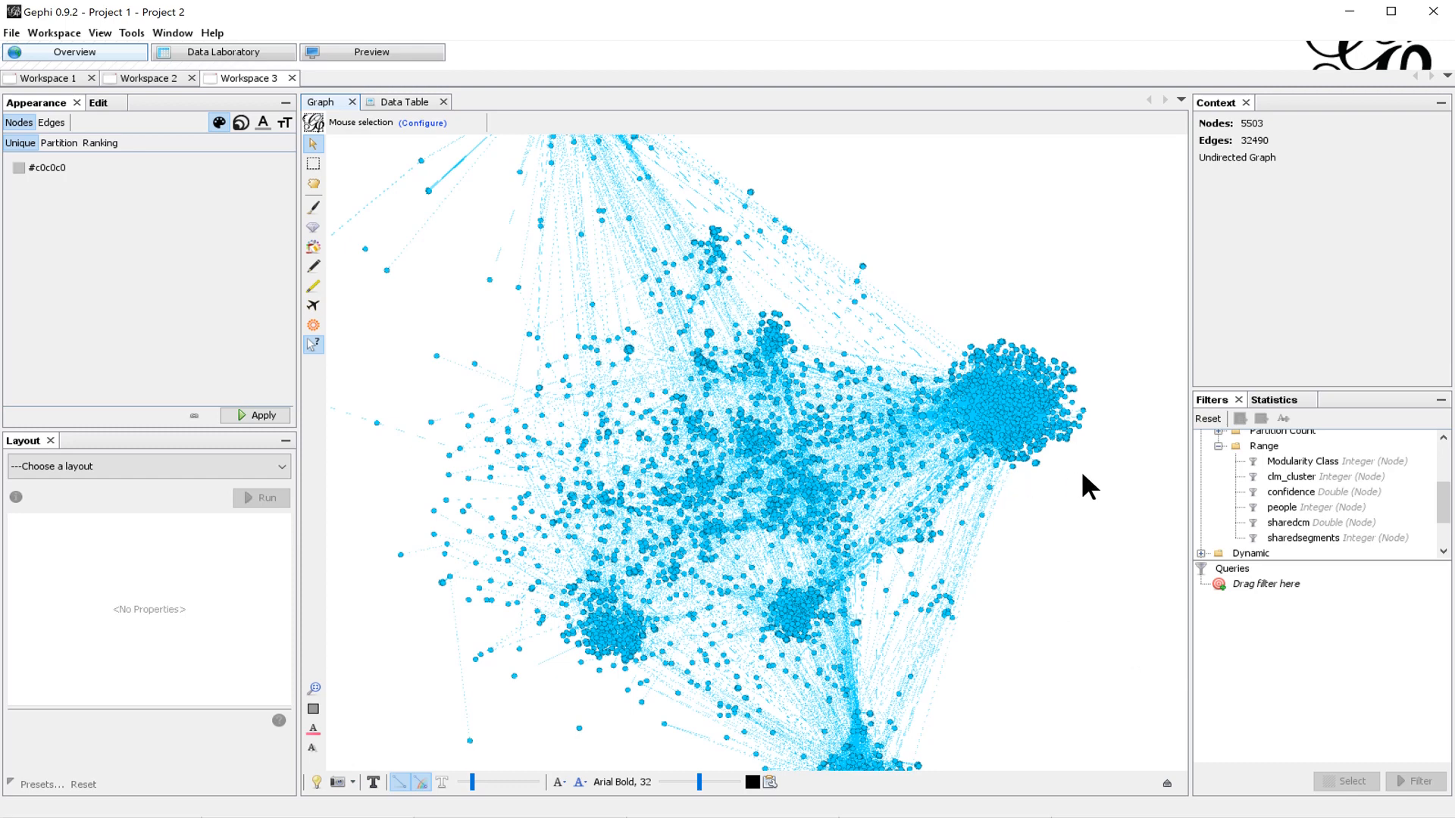
# Step: Run the Modularity statistic on Workspace 3 with a resolution of 18, and close its report
pyautogui.click(1290, 401)
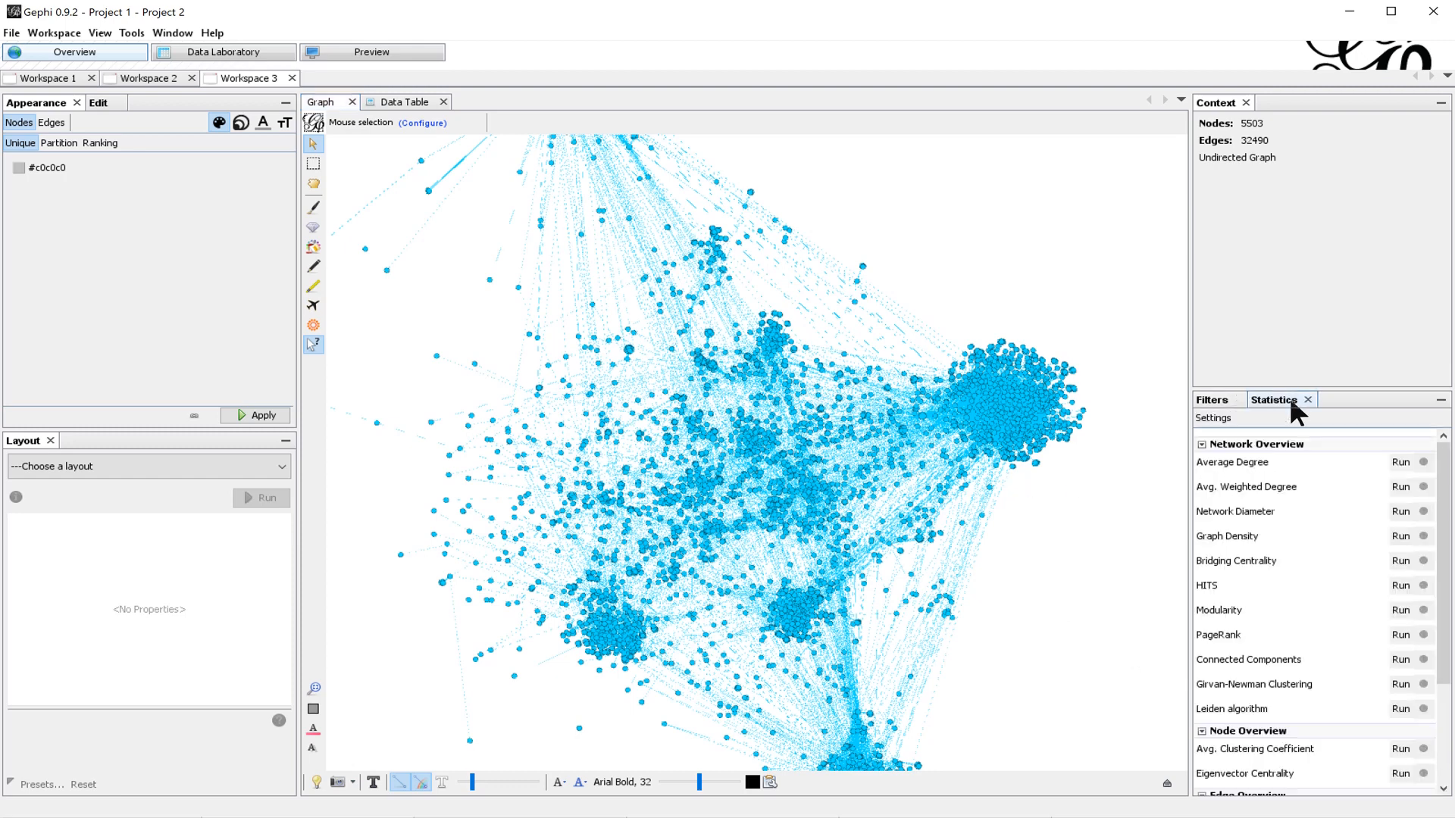
pyautogui.click(1403, 608)
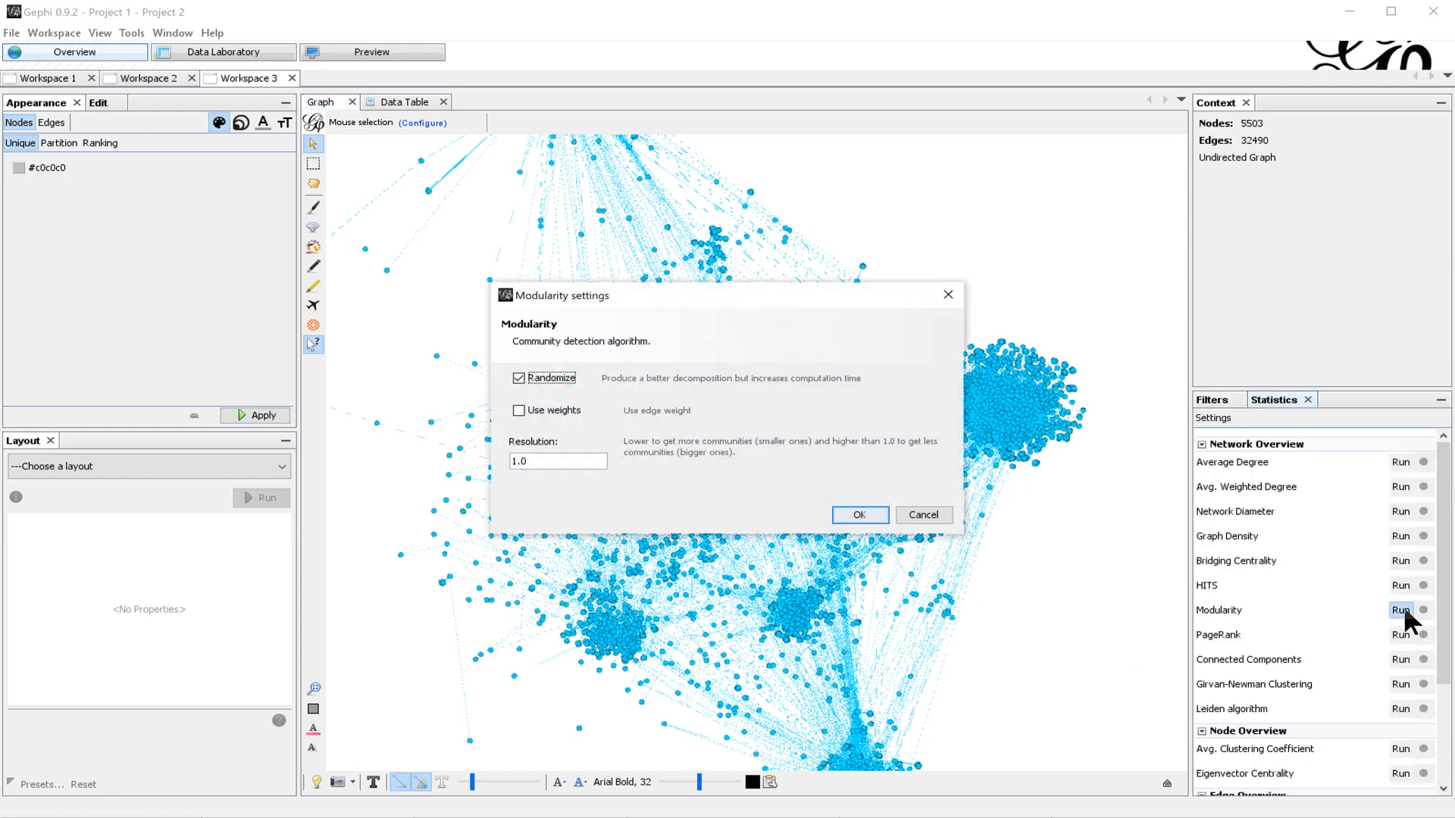
pyautogui.doubleClick(561, 462)
pyautogui.write('18')
pyautogui.press('Return')
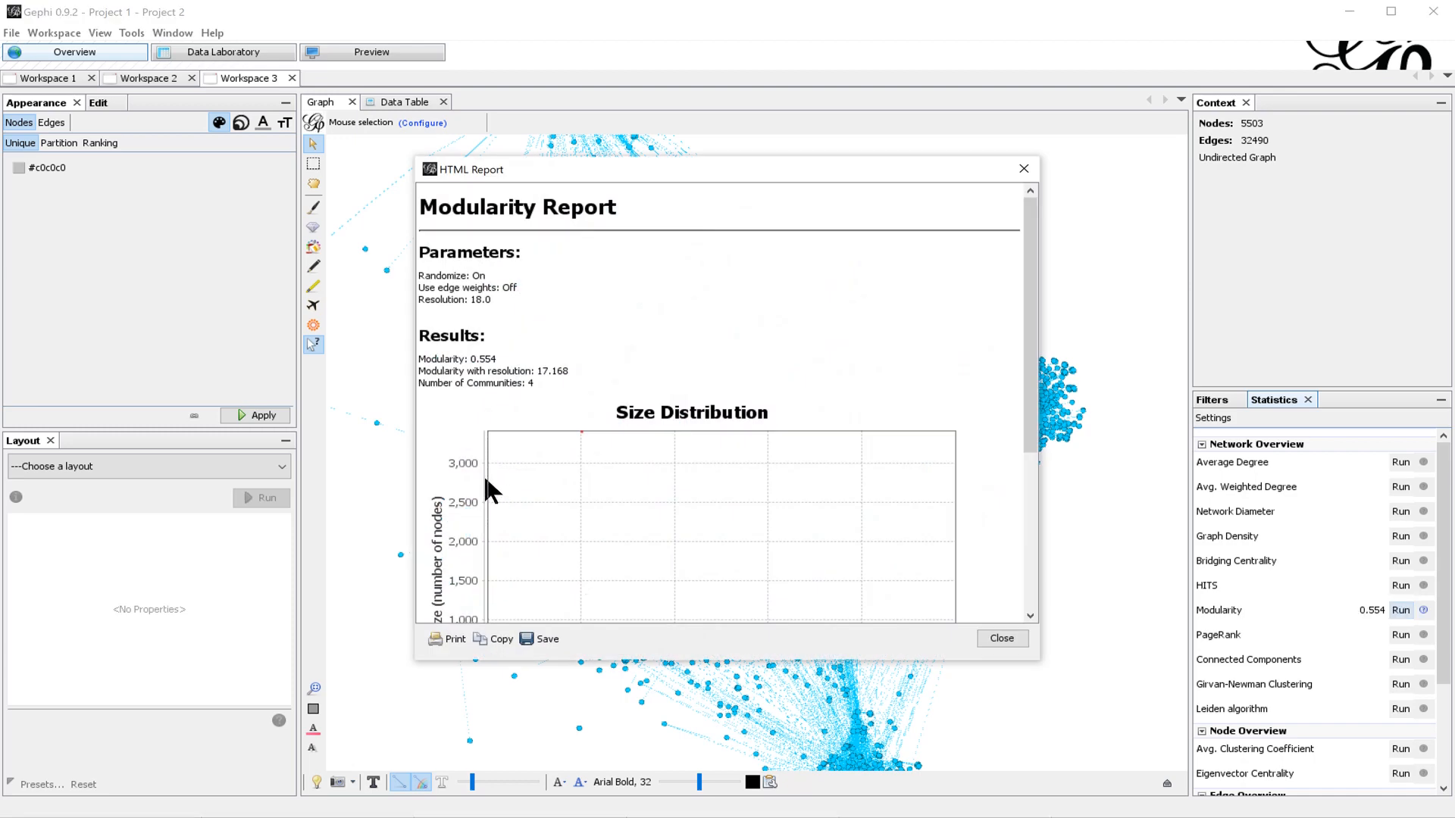
pyautogui.click(1000, 637)
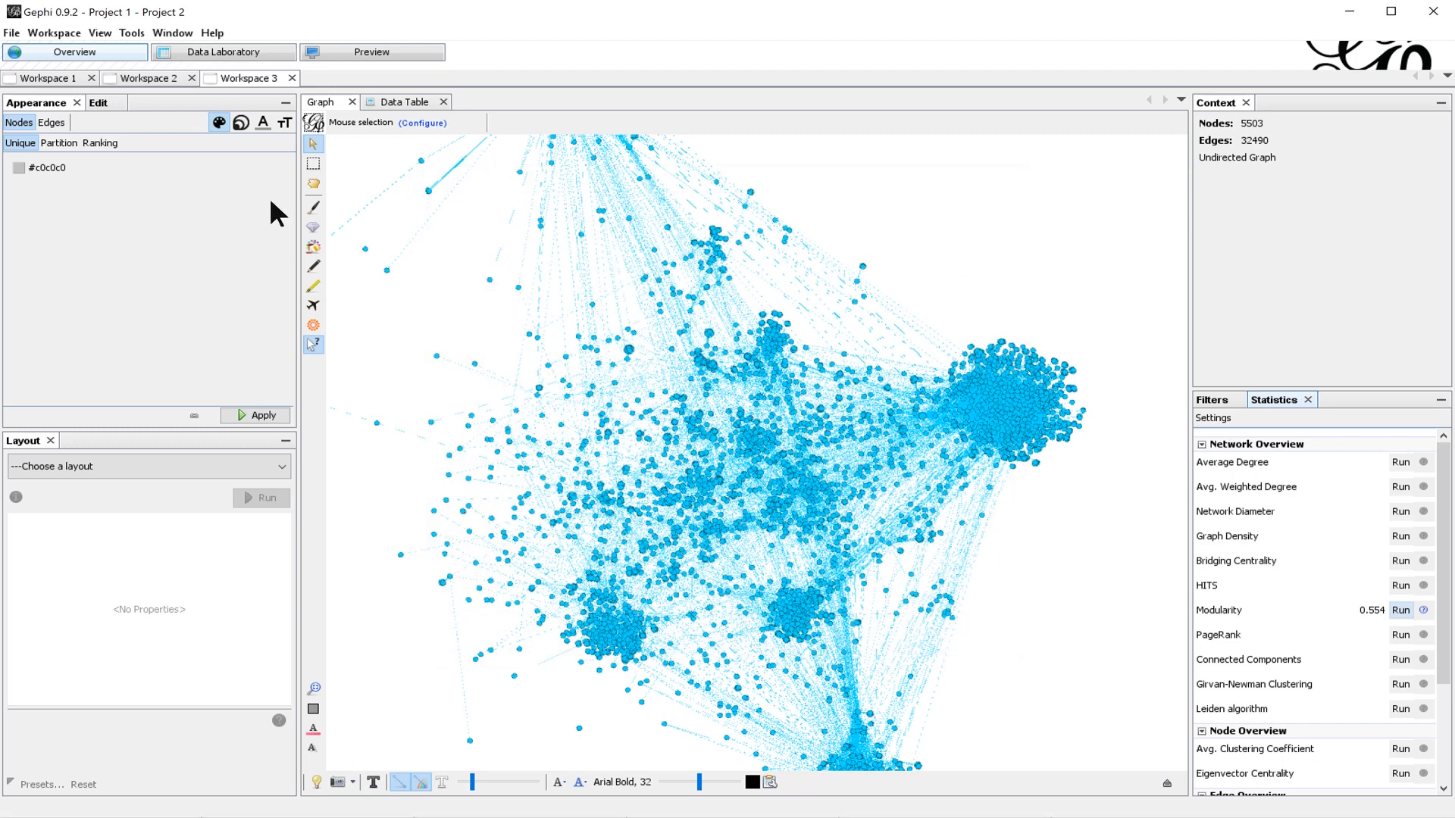
# Step: Colour the Workspace 3 nodes by the Modularity Class partition and view the whole graph
pyautogui.click(63, 142)
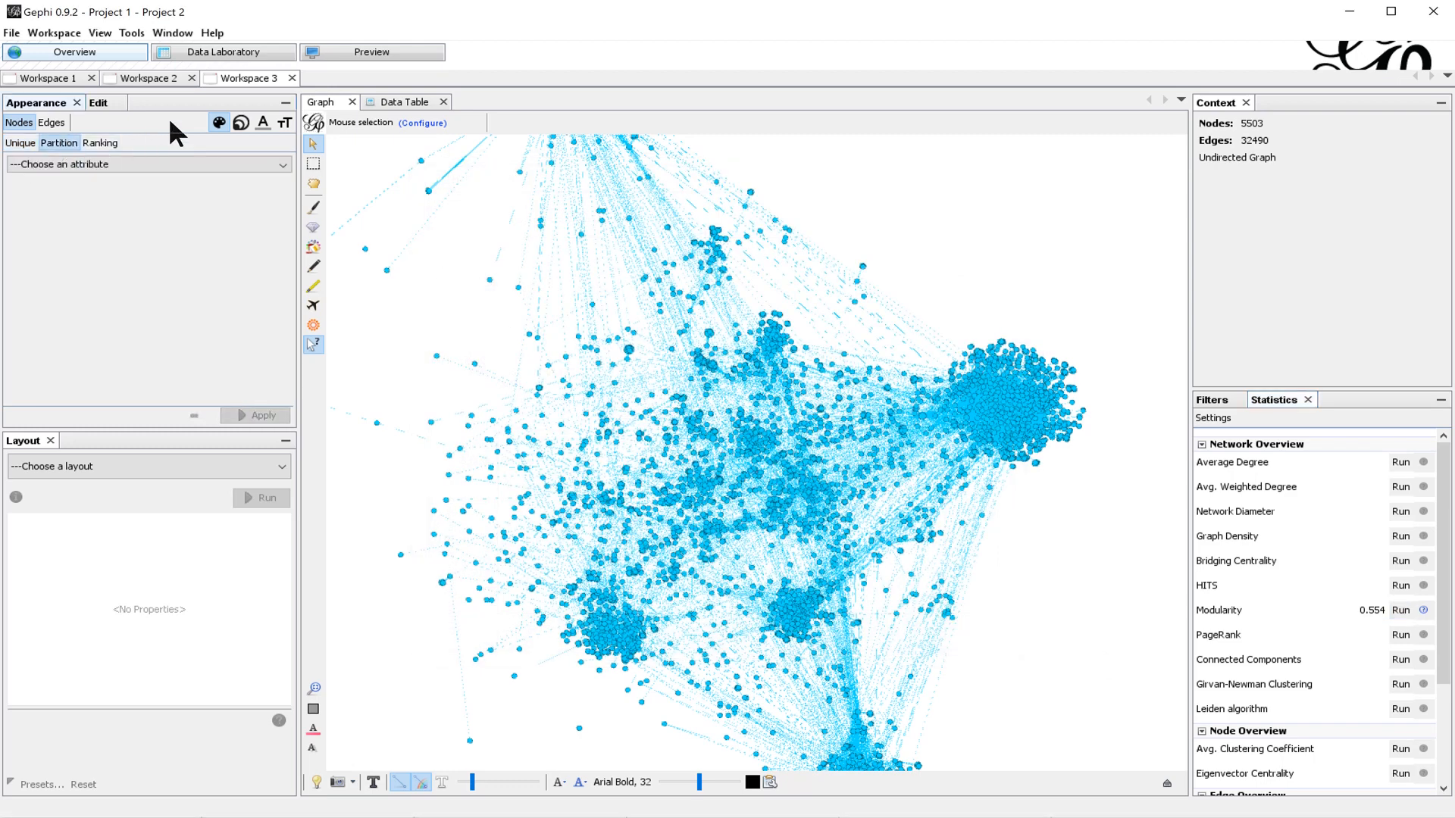
pyautogui.click(283, 164)
pyautogui.click(178, 194)
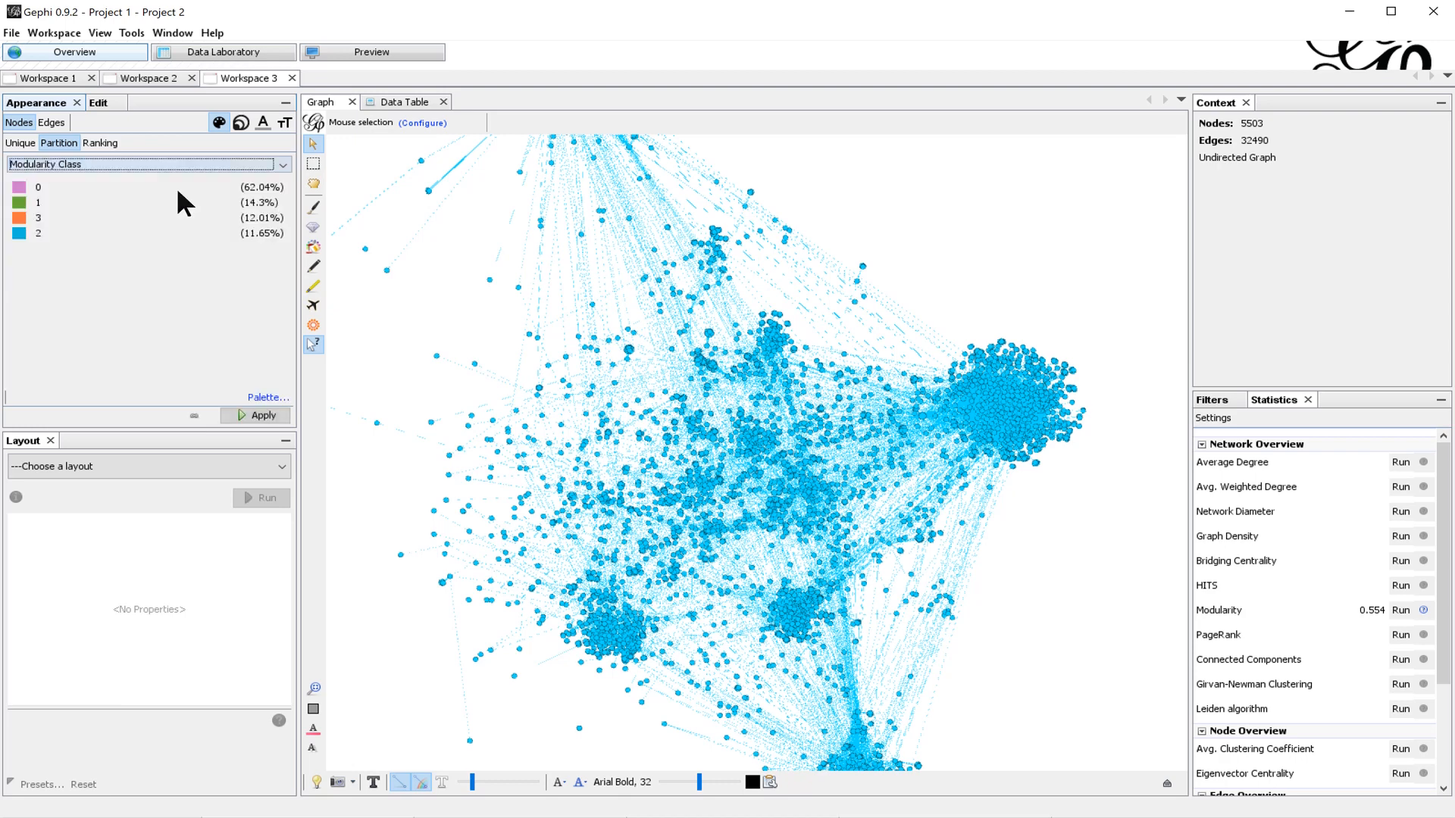
pyautogui.click(242, 410)
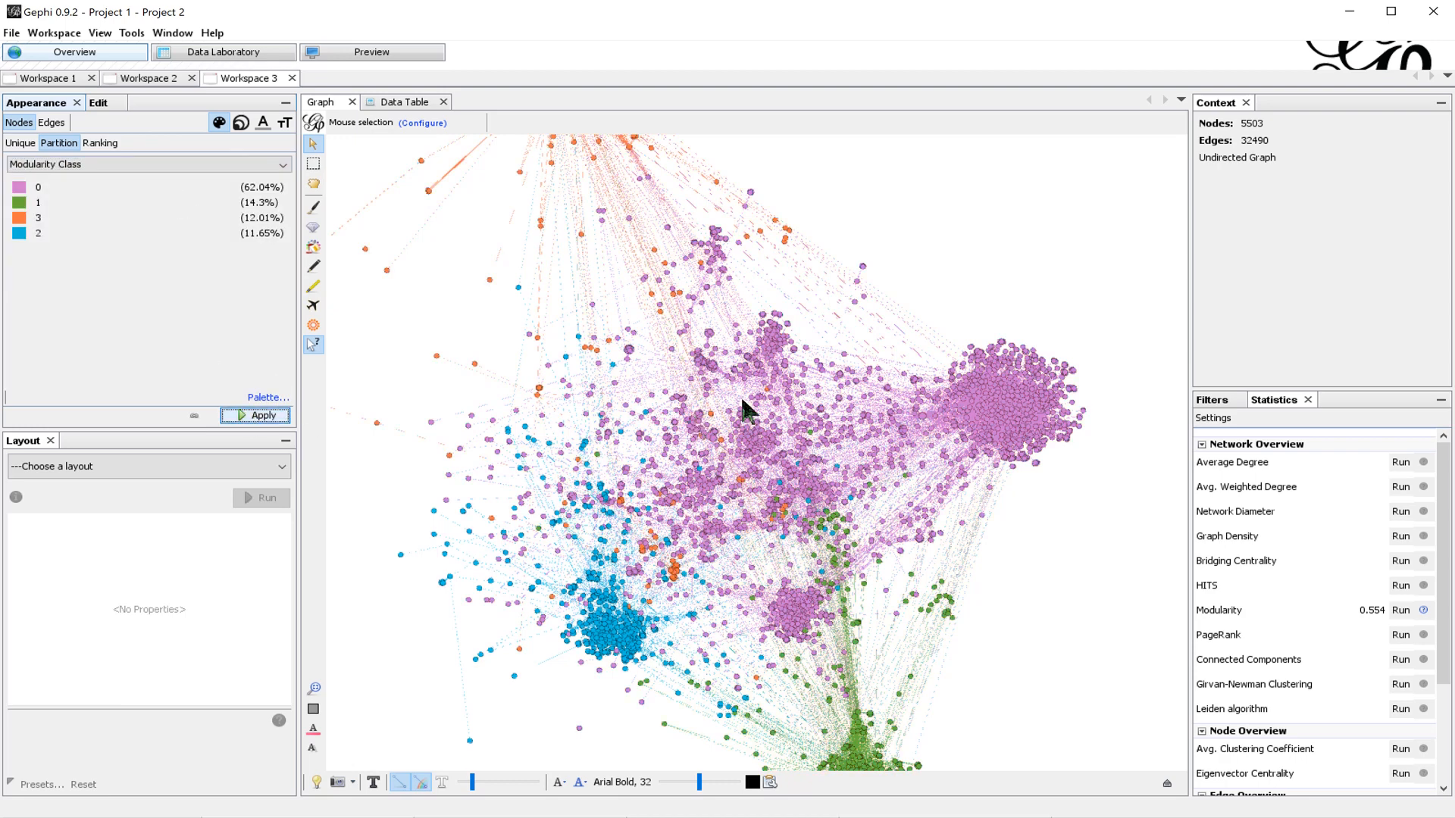
pyautogui.scroll(-5, 746, 406)
pyautogui.scroll(4, 747, 407)
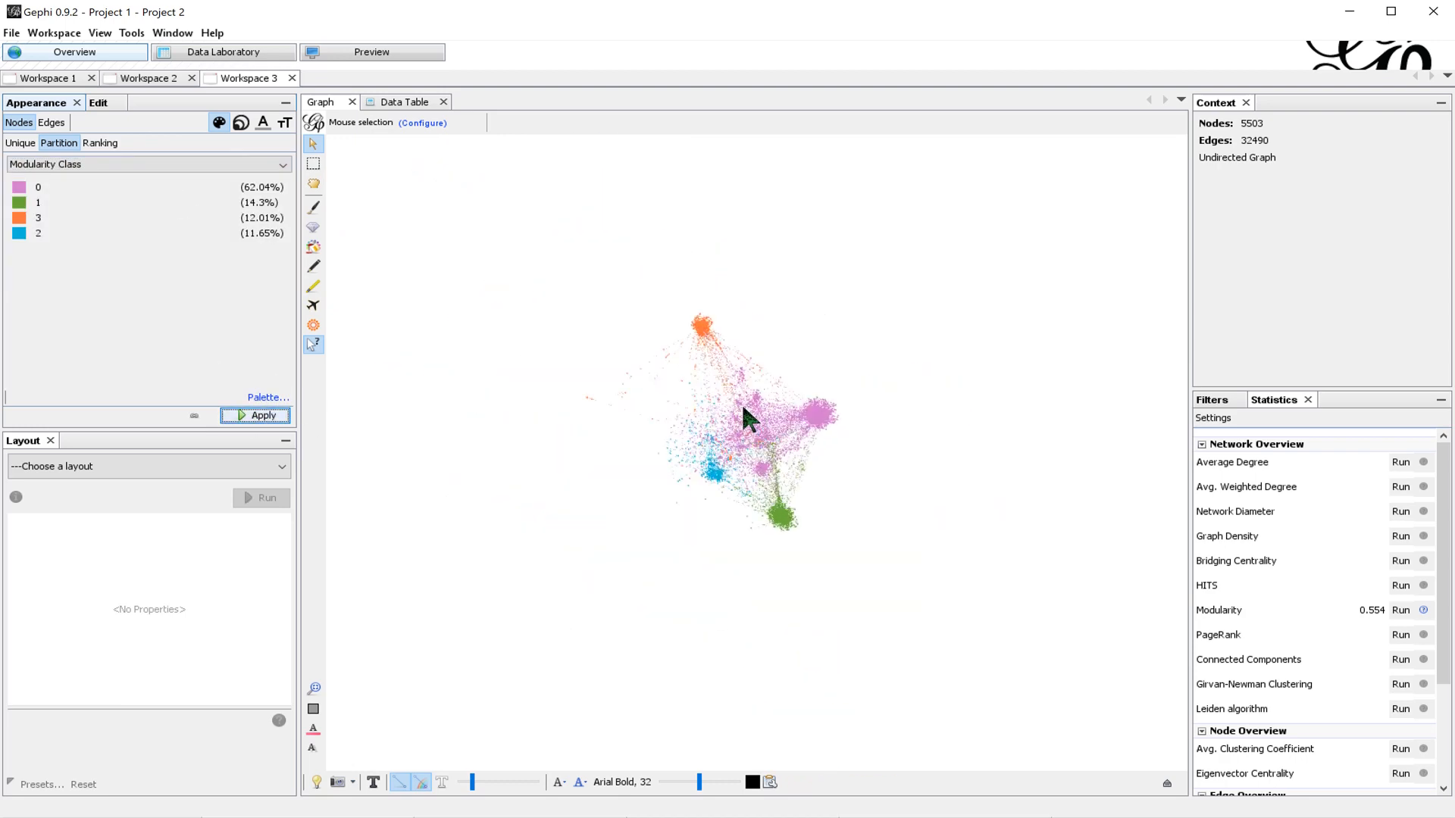
pyautogui.scroll(2, 741, 402)
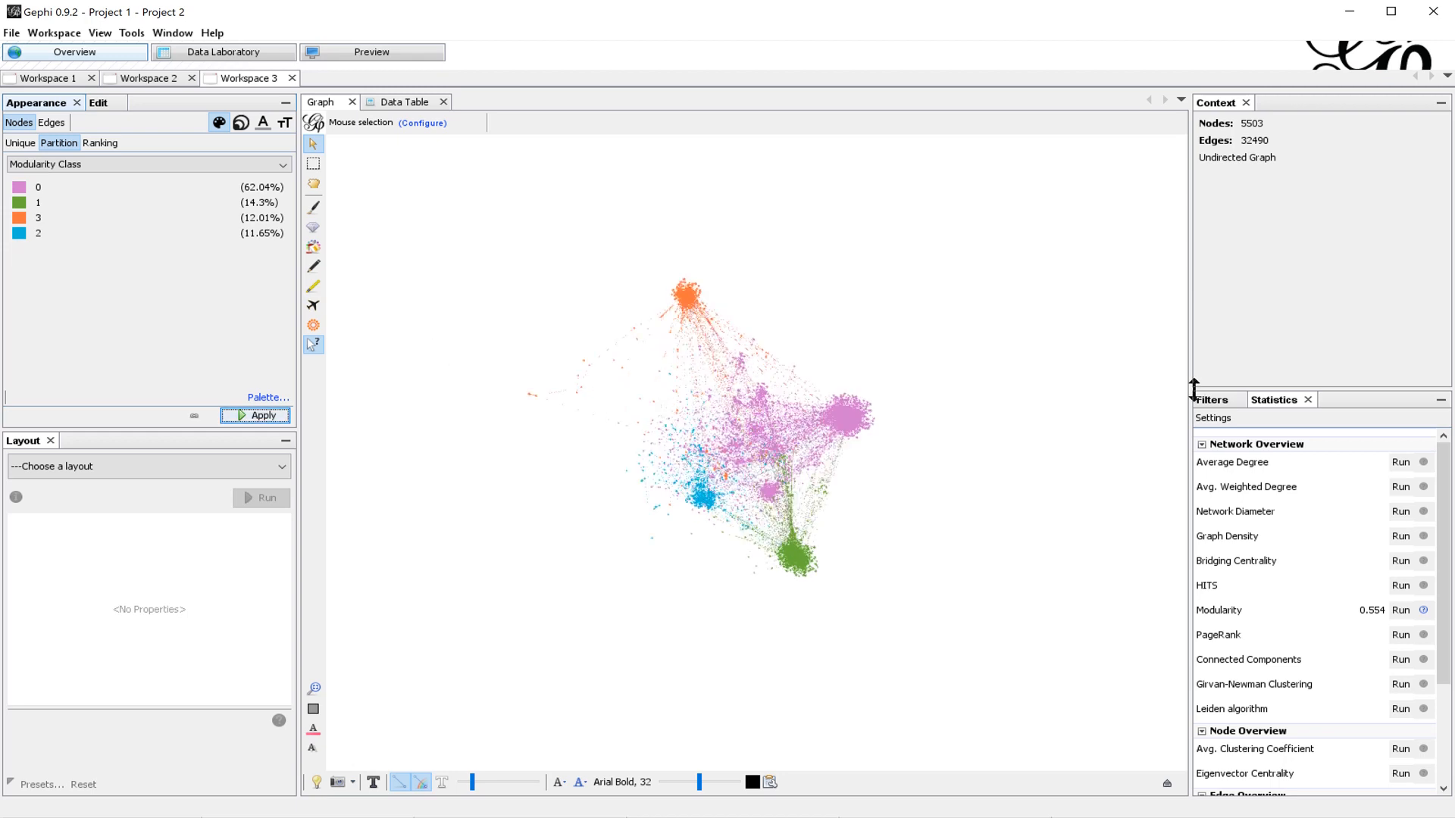
# Step: Rerun Modularity on Workspace 3 with a resolution of 22 and reapply the Modularity Class colours to the nodes
pyautogui.click(1401, 610)
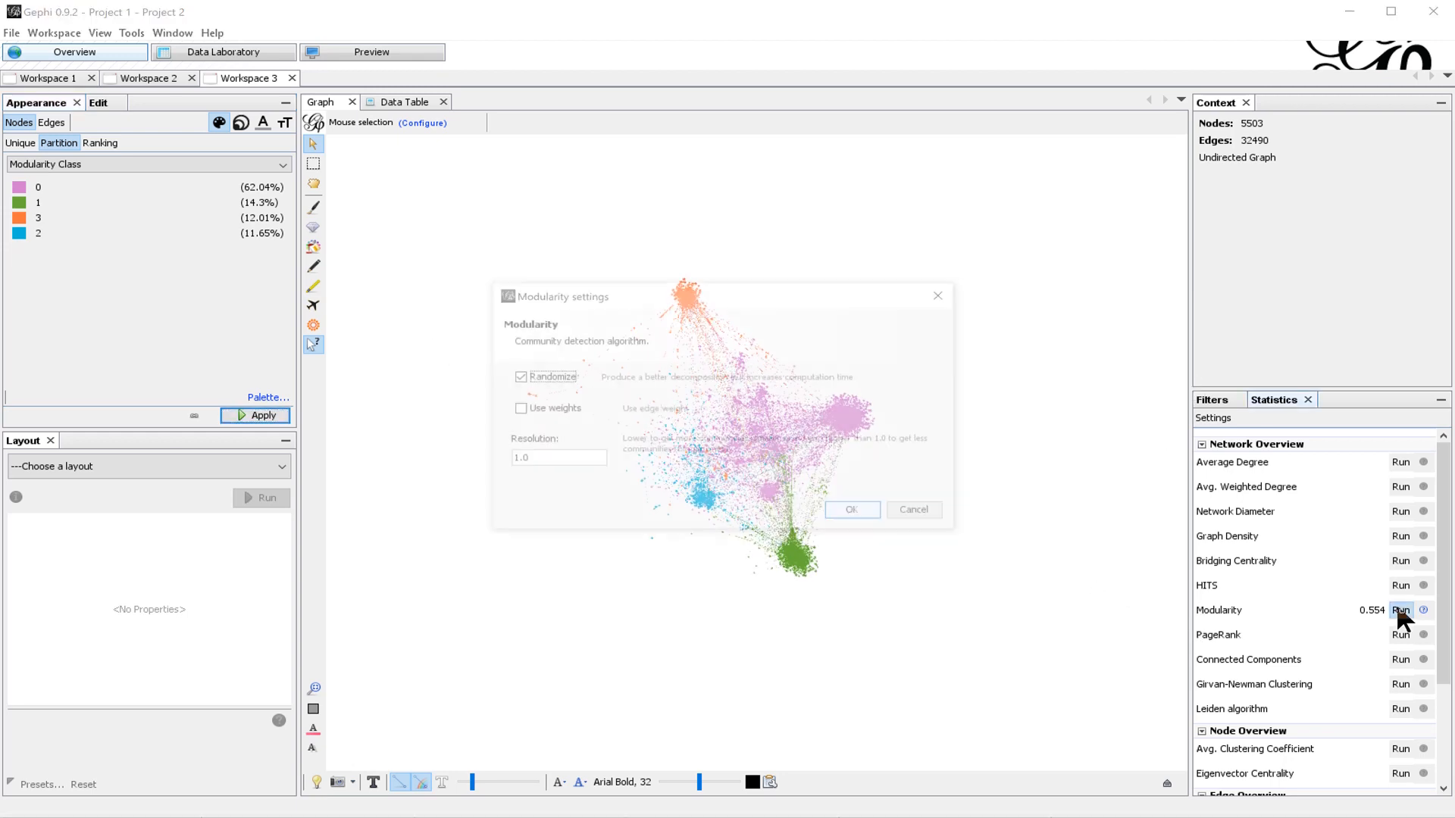
pyautogui.moveTo(561, 461); pyautogui.dragTo(467, 492)
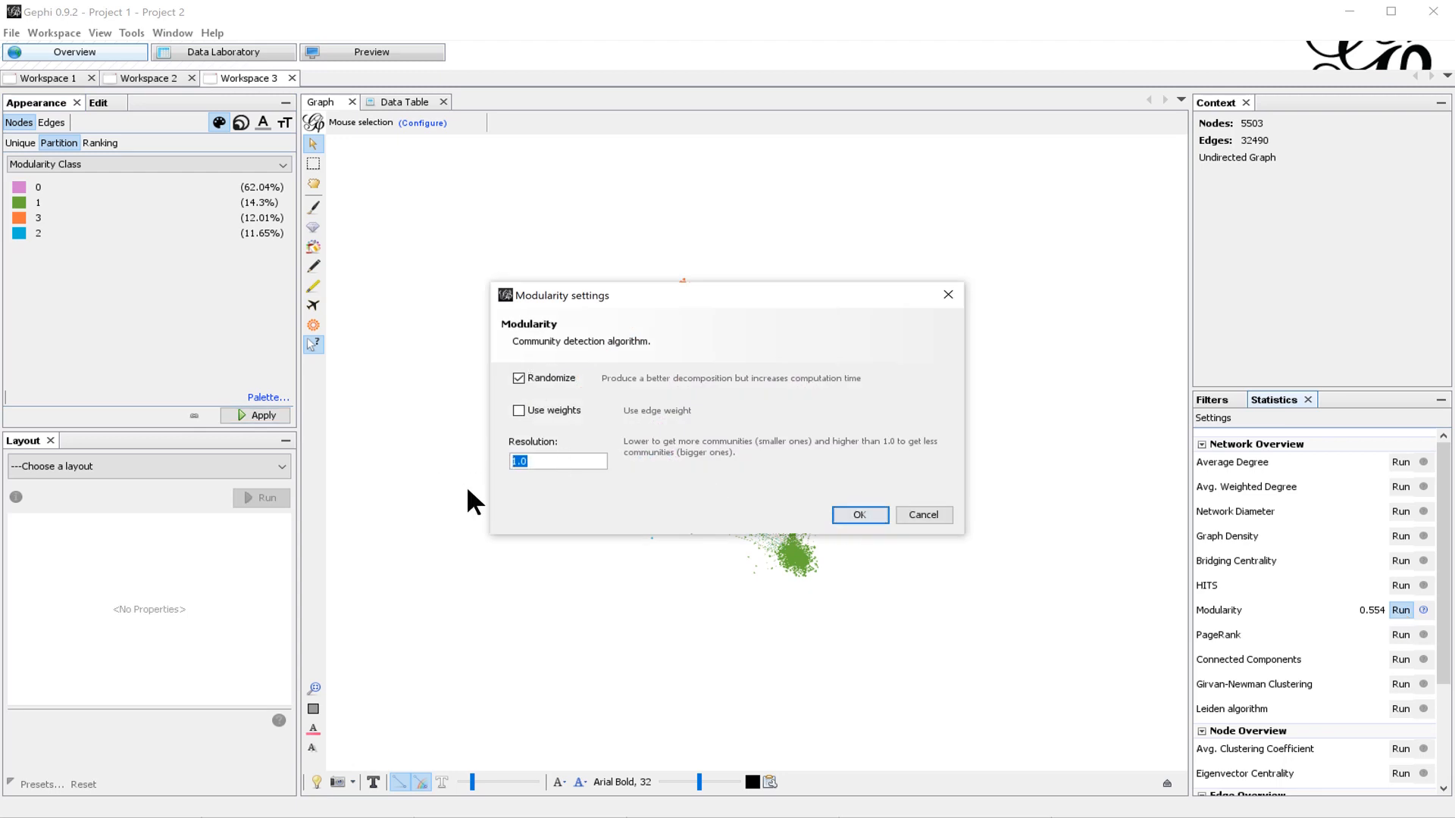
pyautogui.write('22')
pyautogui.click(845, 515)
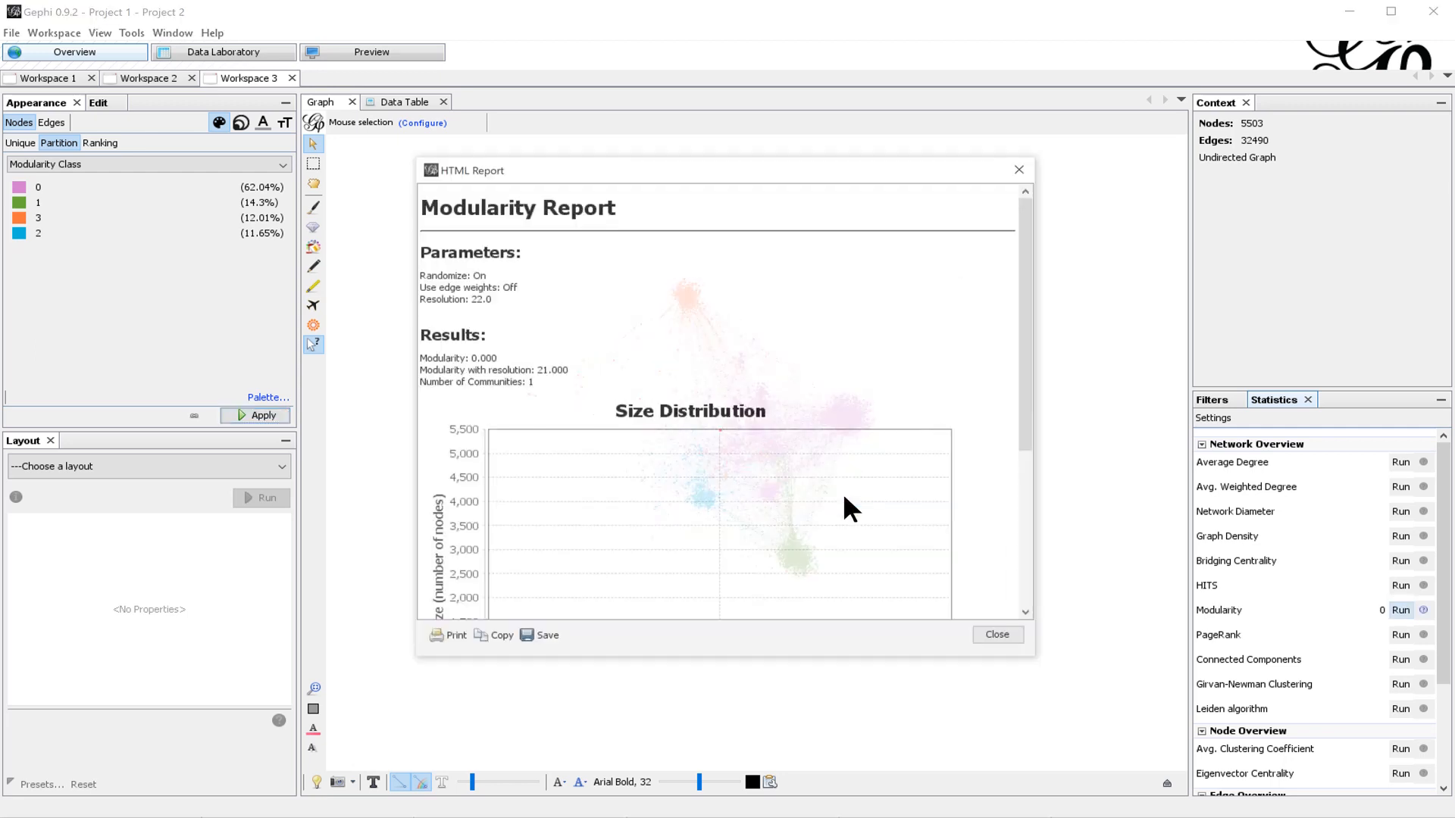
pyautogui.click(1018, 636)
pyautogui.click(257, 416)
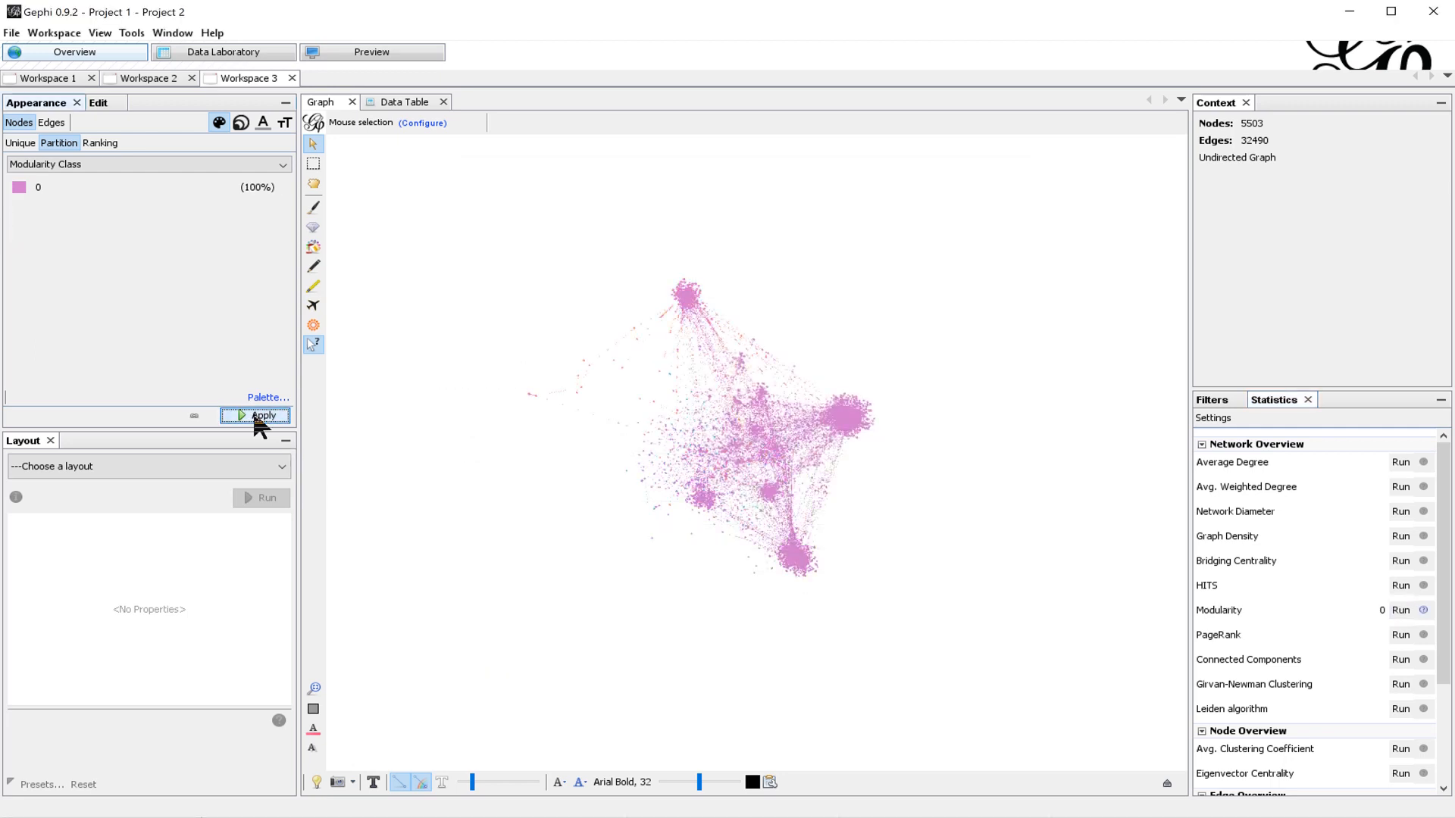
# Step: Rerun Modularity on Workspace 3 with a resolution of 20, reapply the partition colours, and inspect the communities
pyautogui.click(1398, 611)
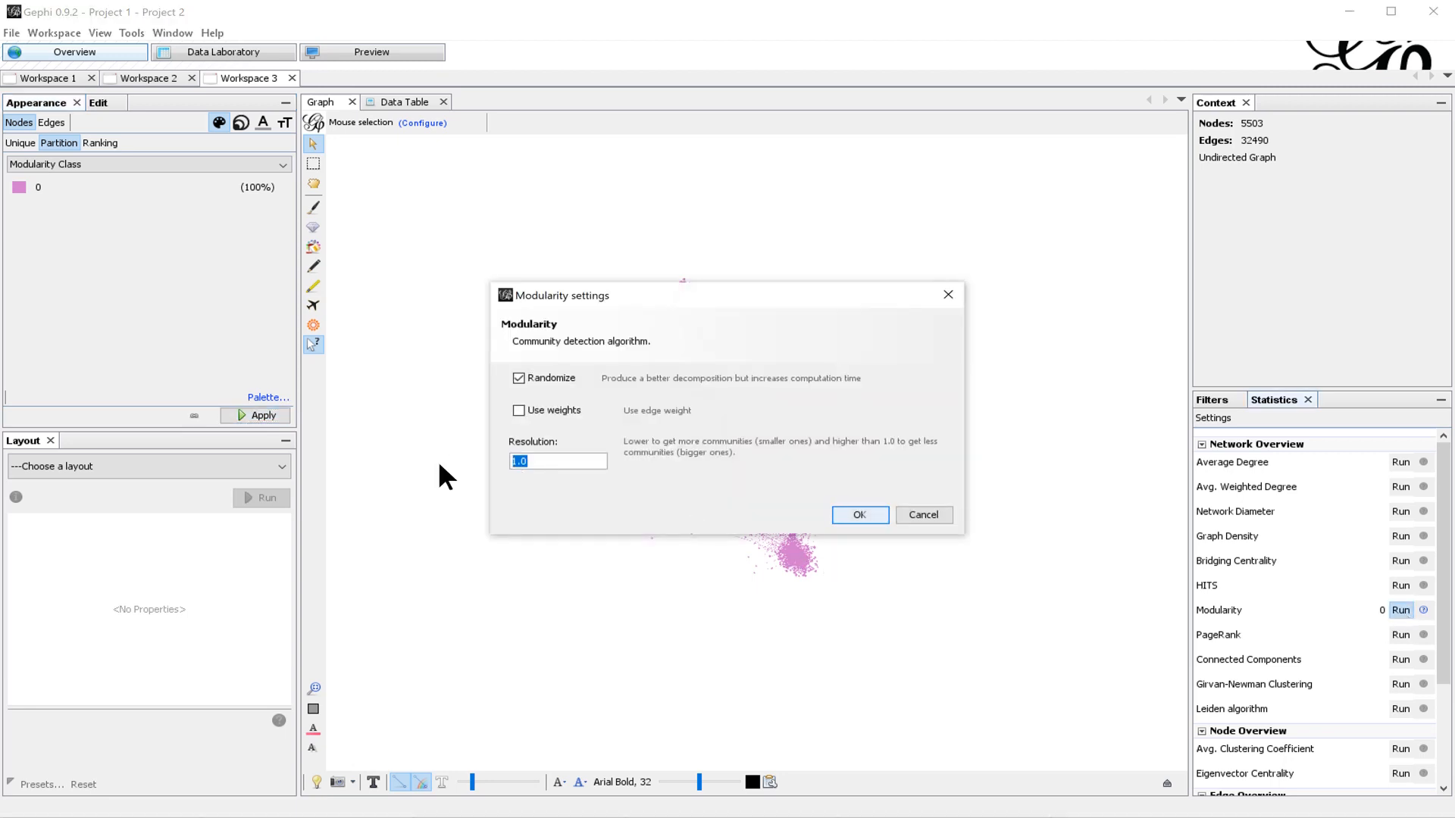
pyautogui.write('20')
pyautogui.press('Return')
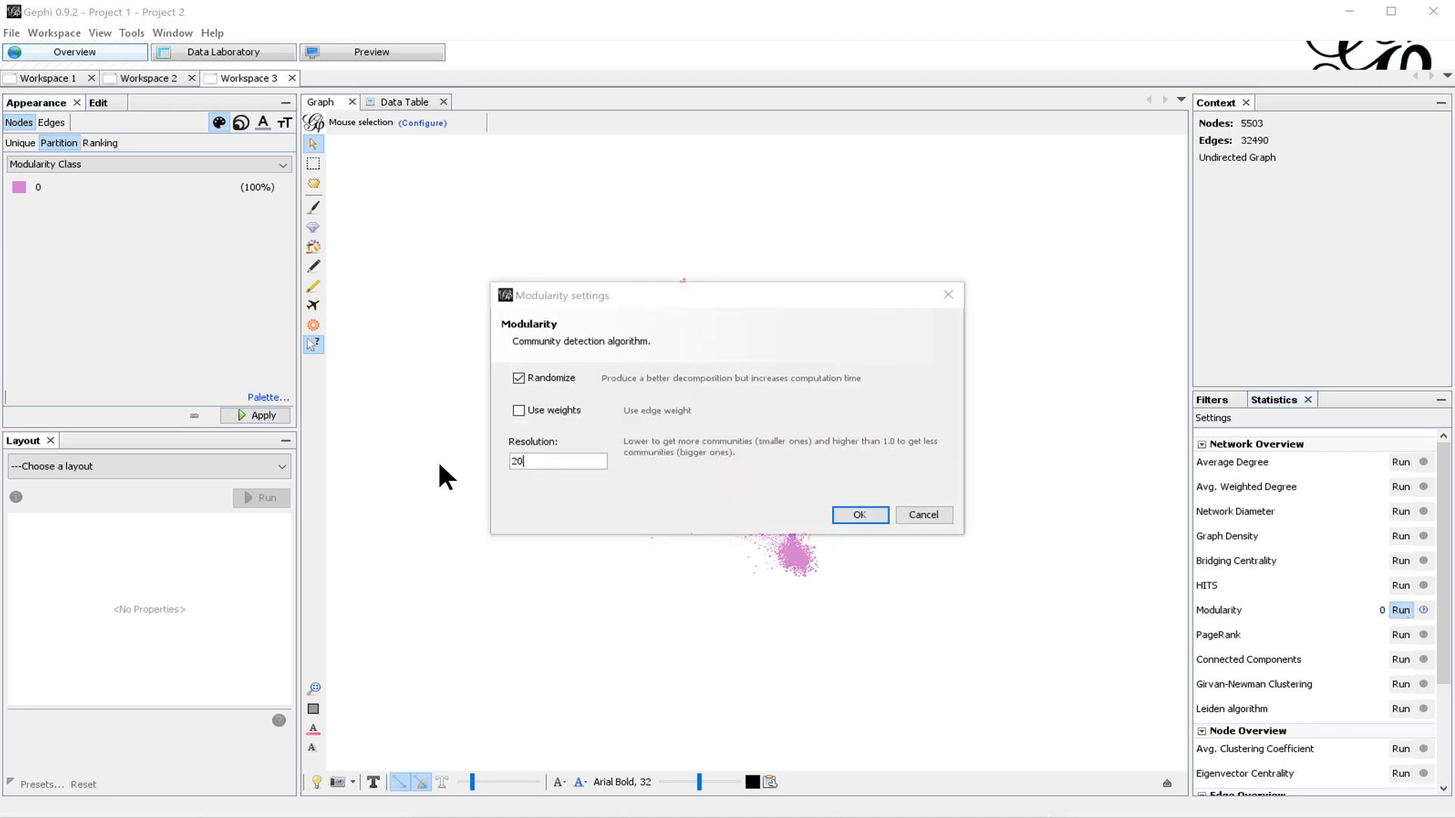
pyautogui.click(1003, 640)
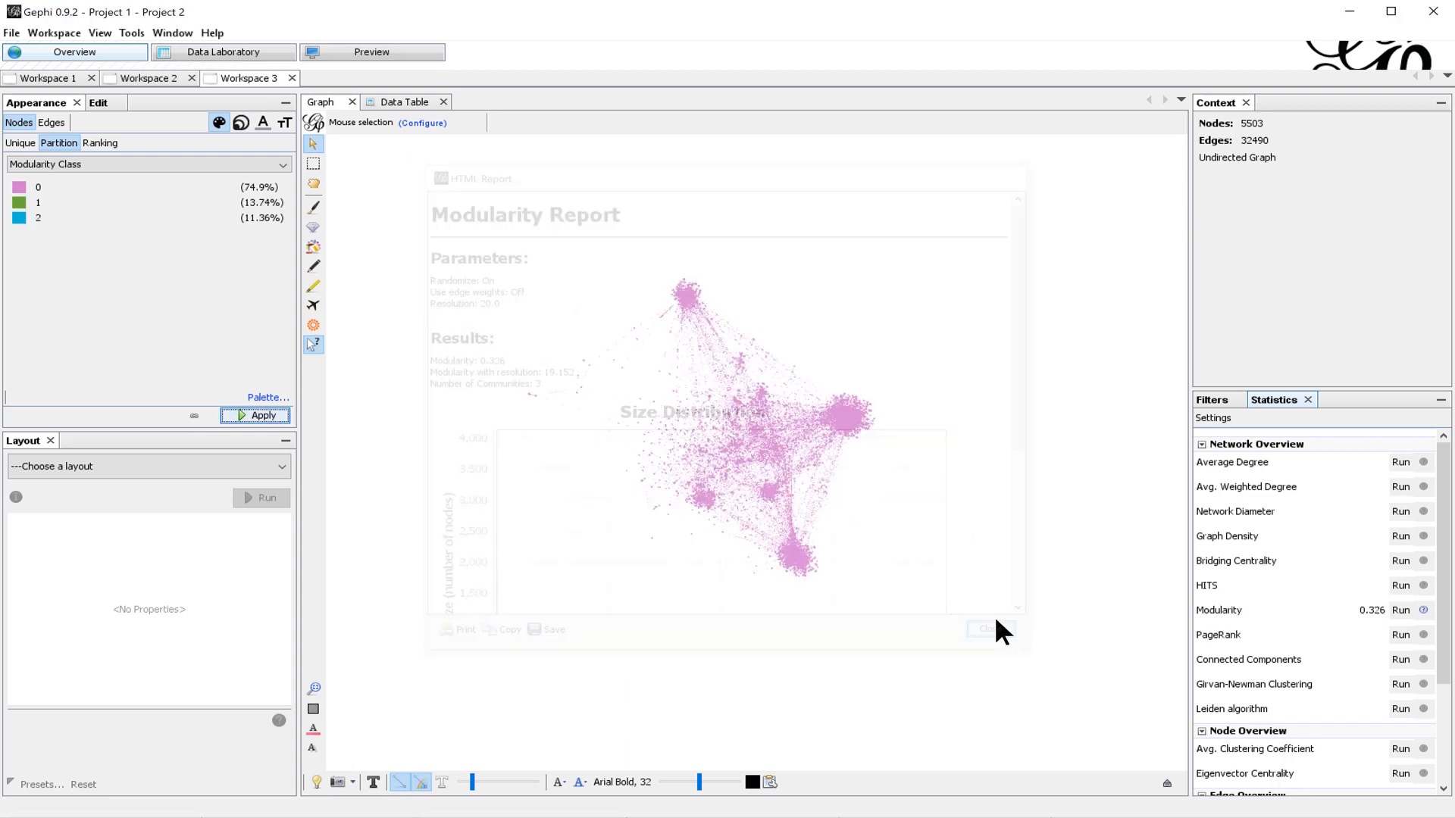
pyautogui.click(251, 416)
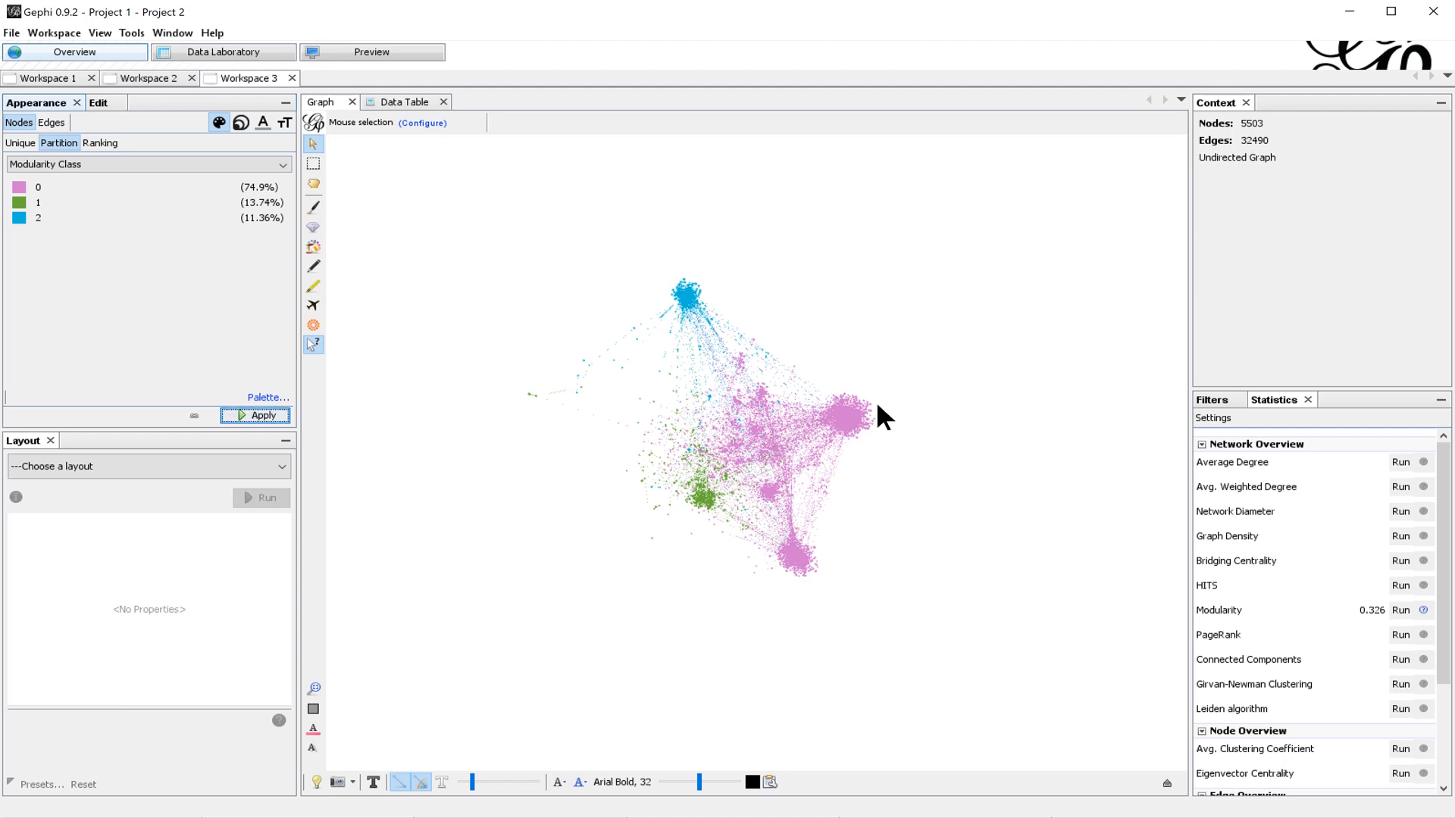
pyautogui.scroll(-3, 875, 402)
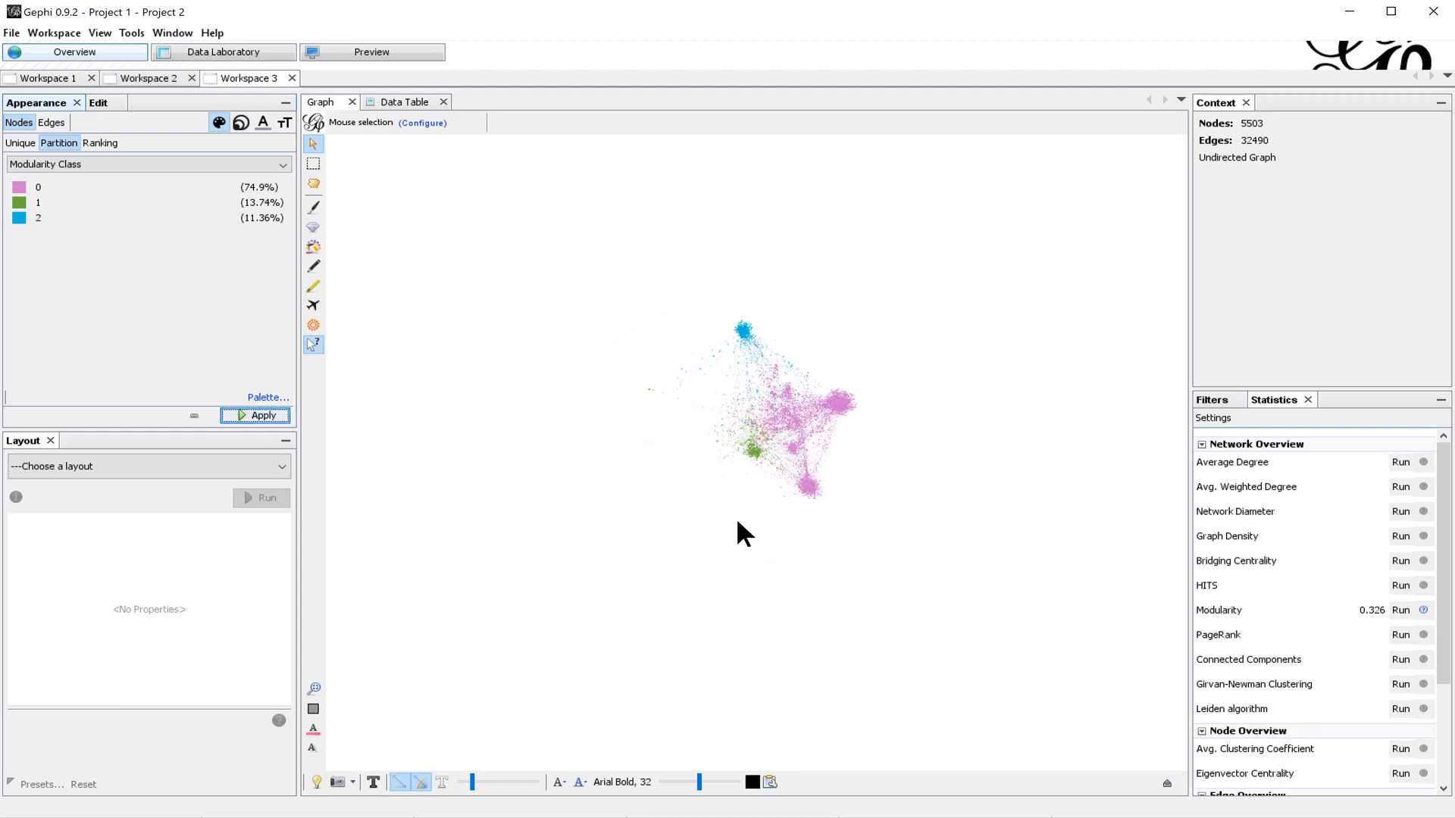
pyautogui.scroll(2, 650, 372)
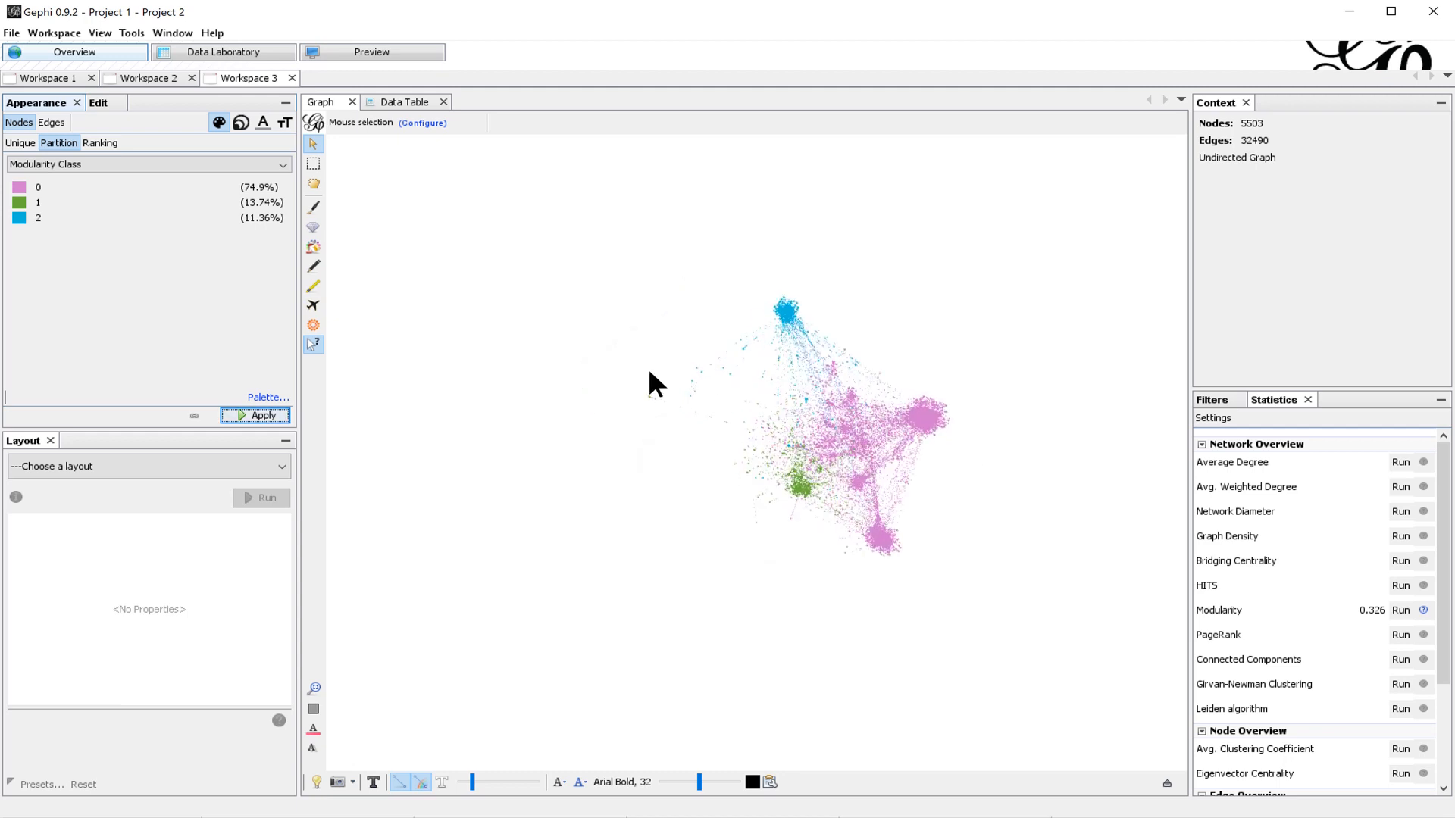
pyautogui.scroll(3, 959, 419)
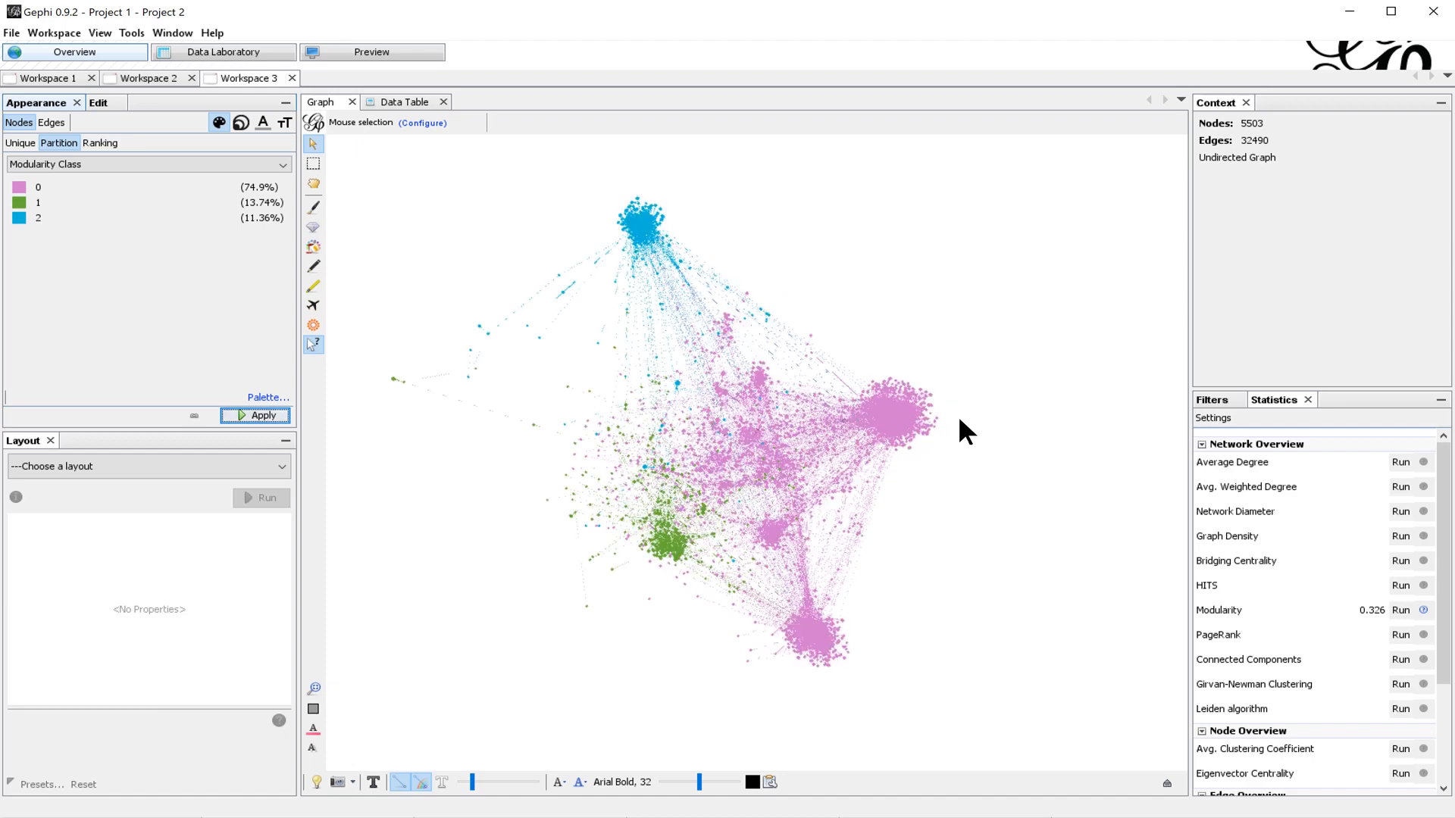
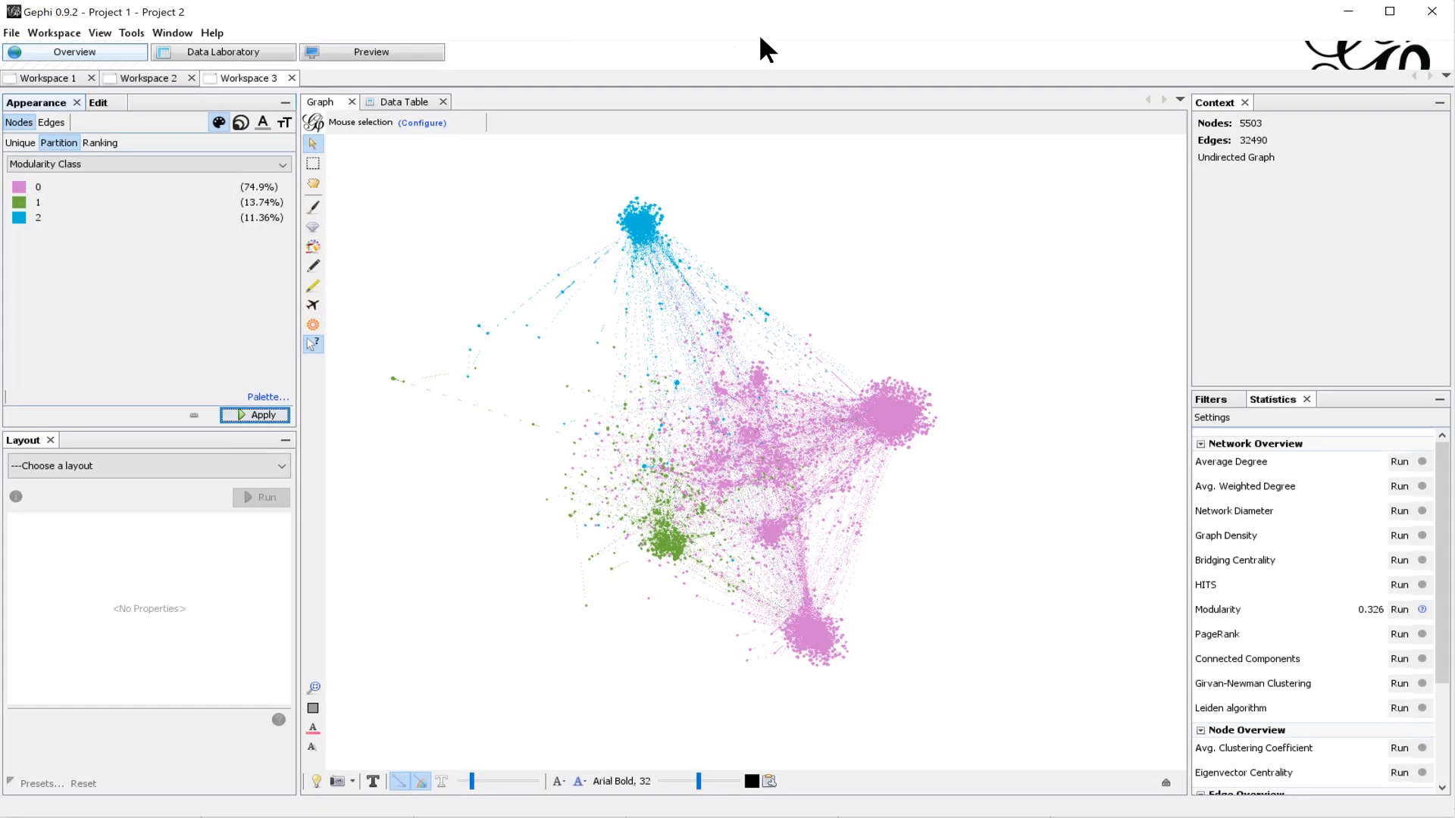
# Step: Switch to Workspace 1 and colour its nodes by the clm_cluster partition
pyautogui.click(158, 75)
pyautogui.click(66, 78)
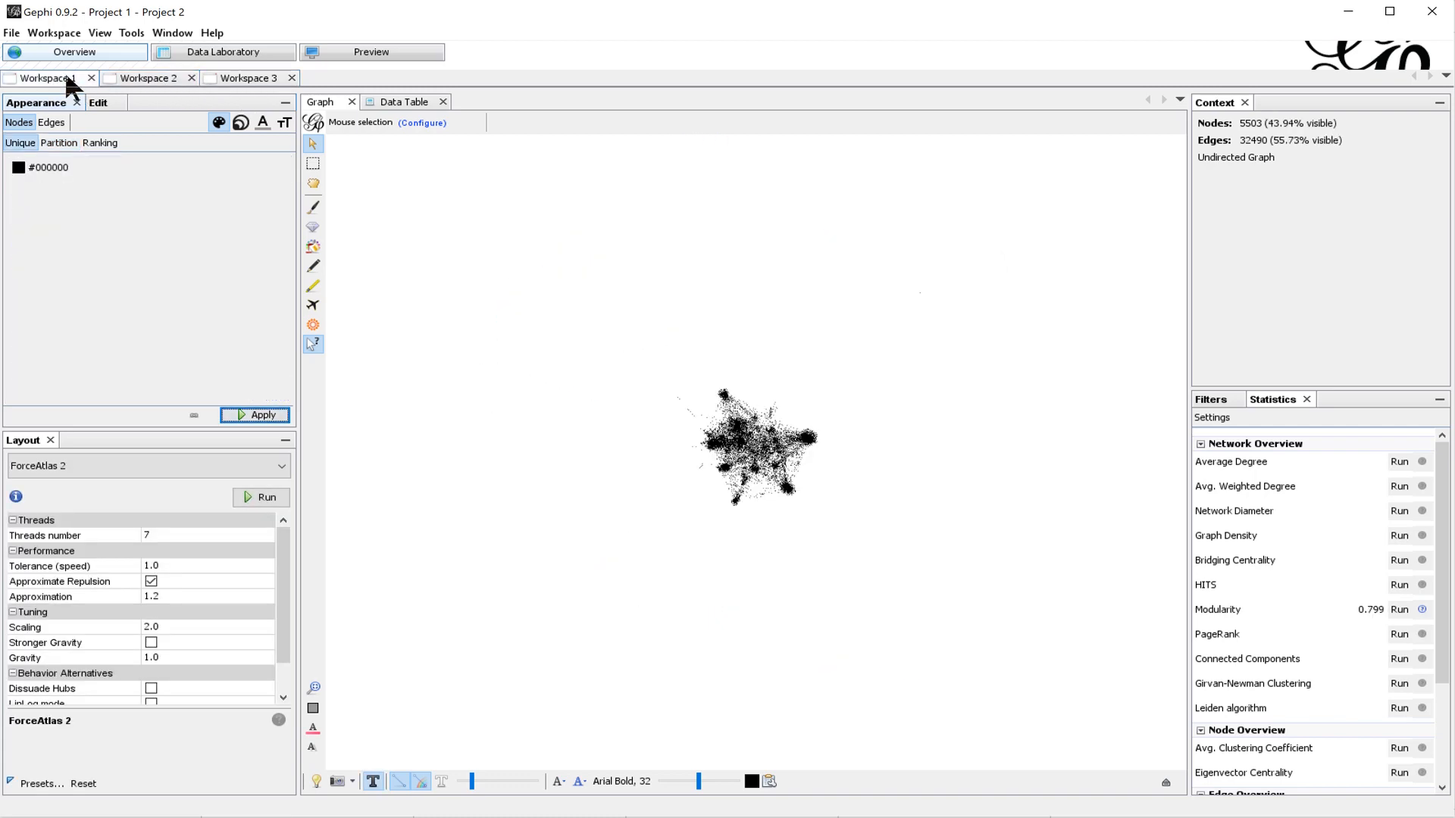
pyautogui.click(59, 142)
pyautogui.click(254, 415)
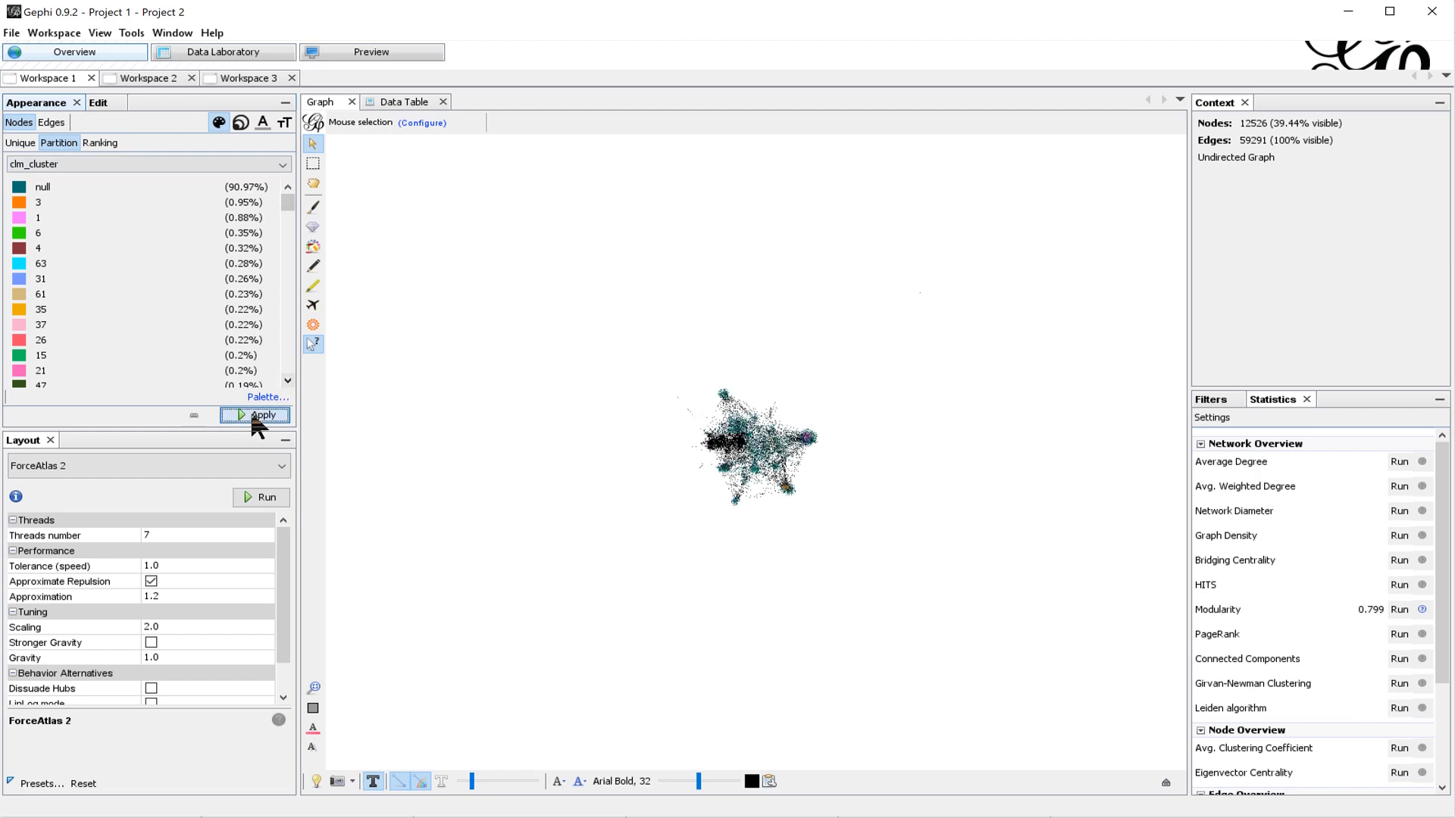
pyautogui.scroll(2, 751, 427)
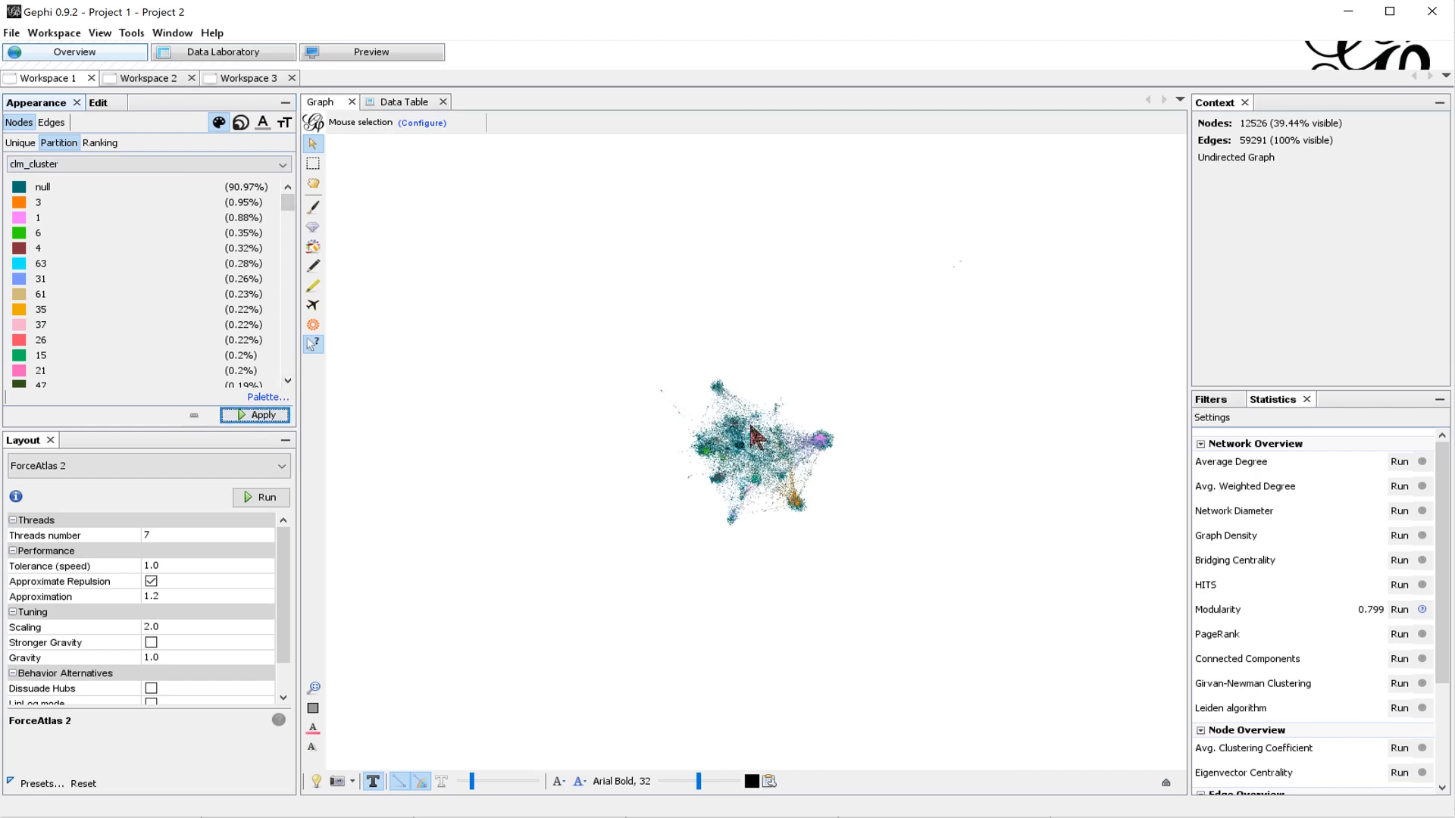
pyautogui.scroll(5, 750, 427)
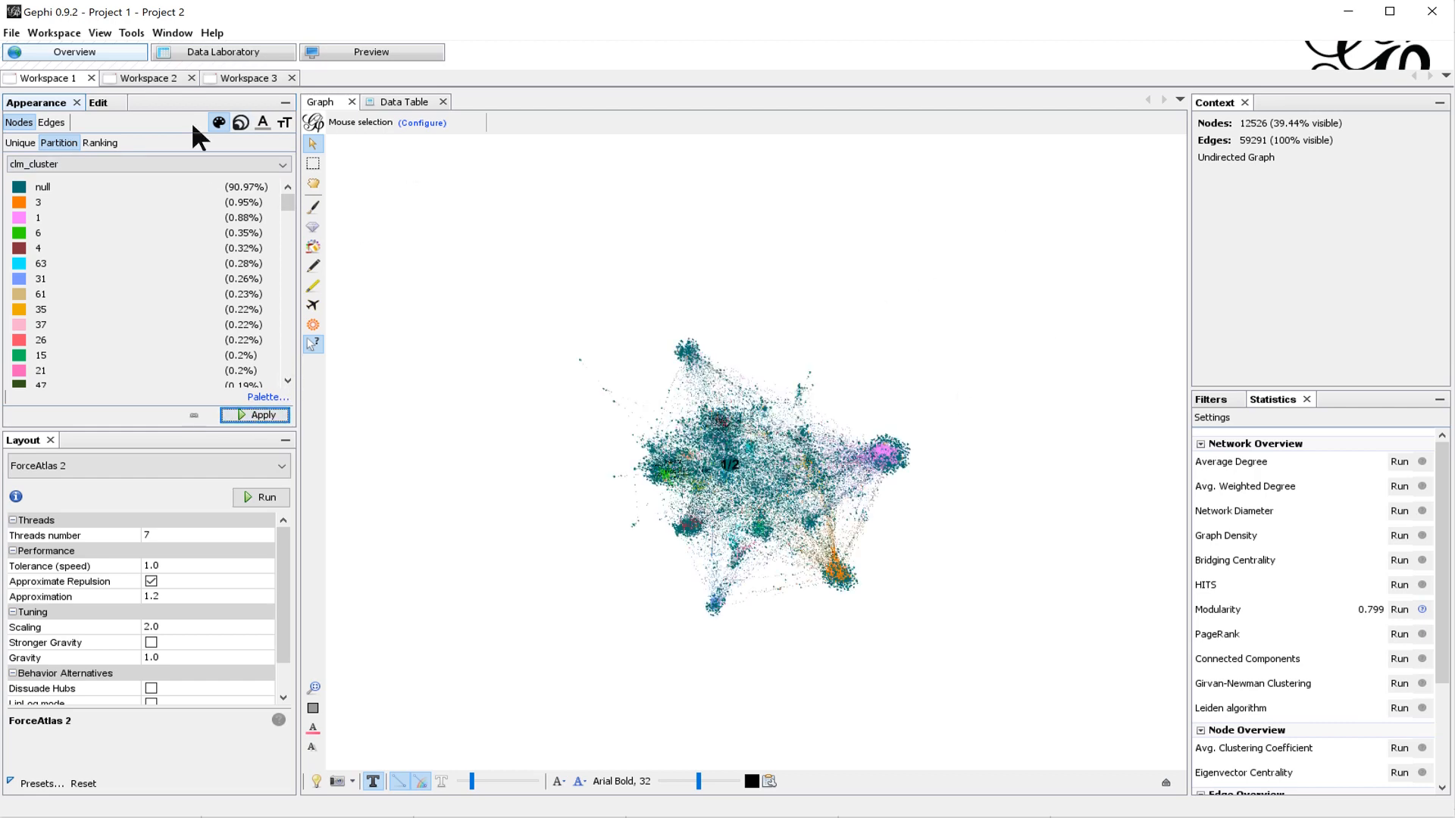
# Step: Colour the Workspace 1 nodes by the Modularity Class partition and view the recoloured communities
pyautogui.click(281, 160)
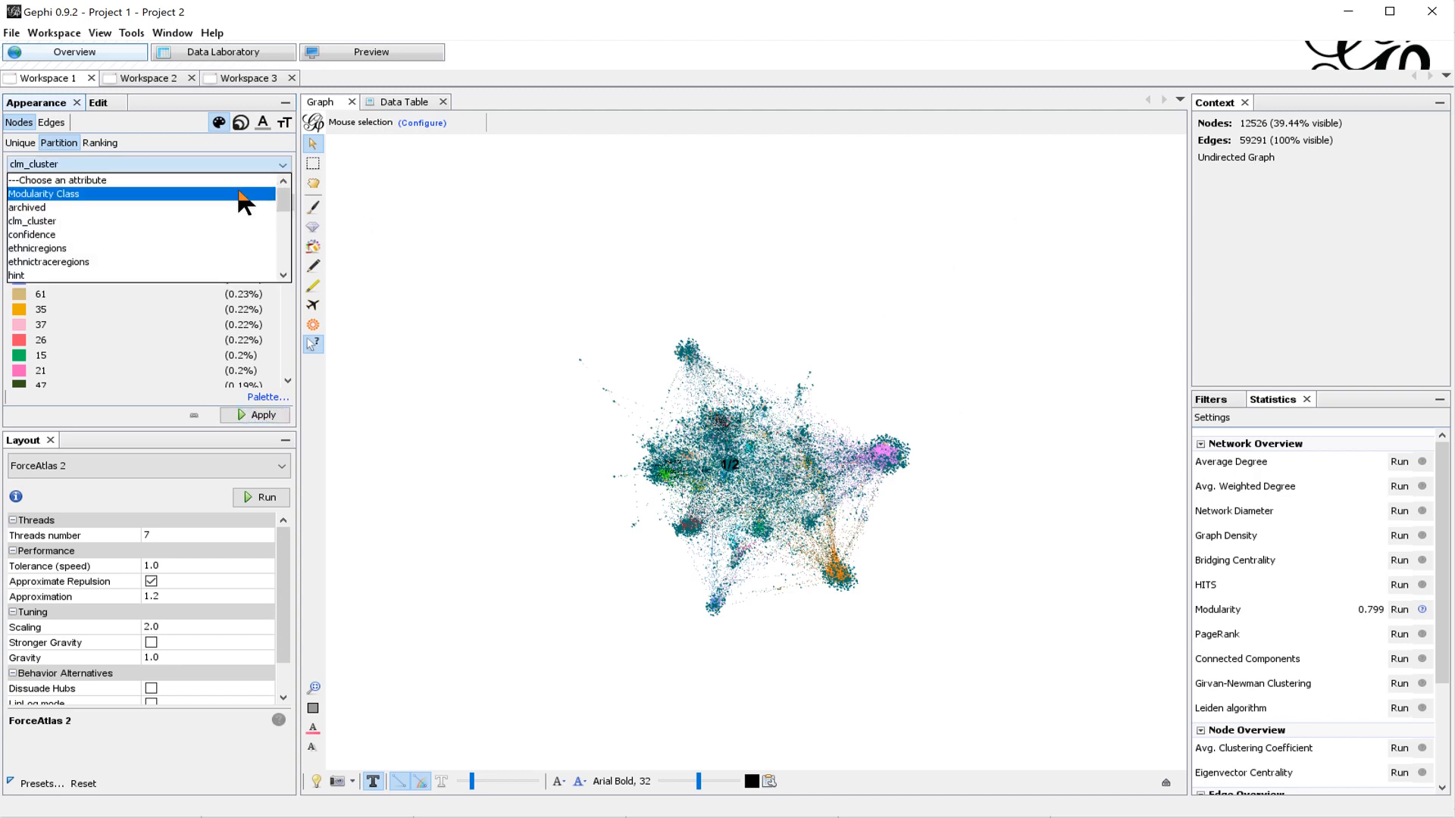
pyautogui.click(138, 194)
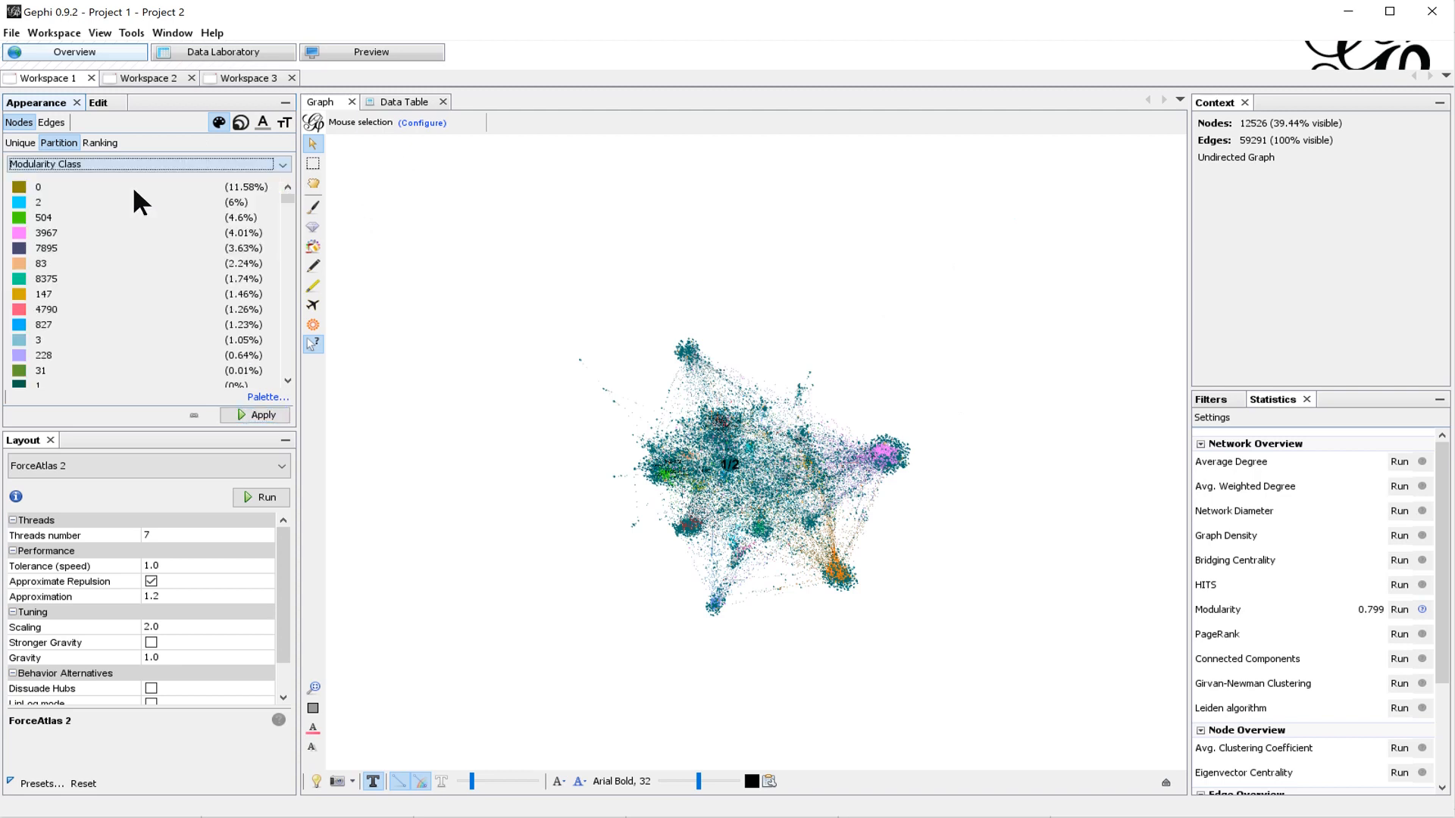
pyautogui.click(269, 416)
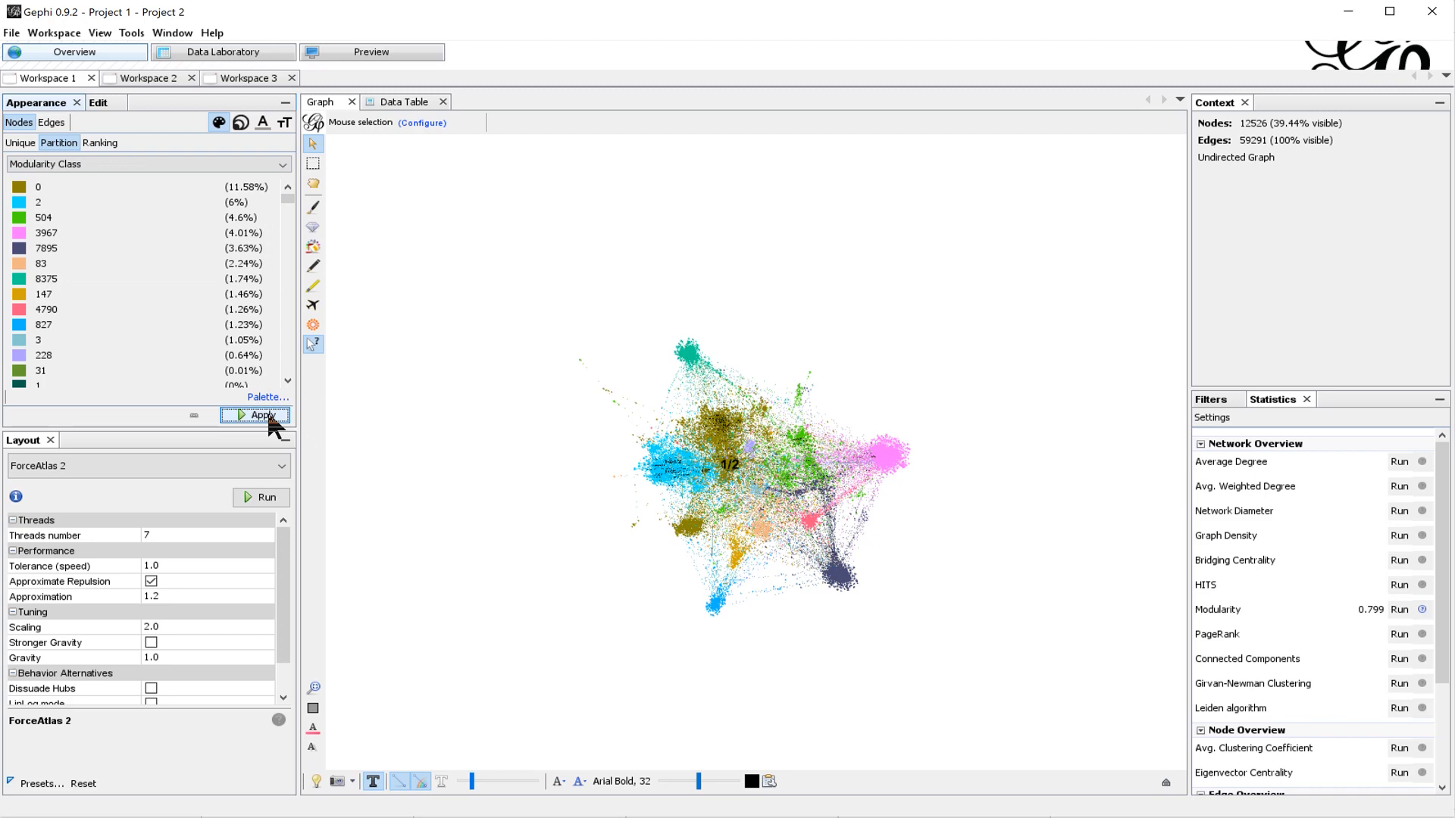
pyautogui.scroll(3, 831, 477)
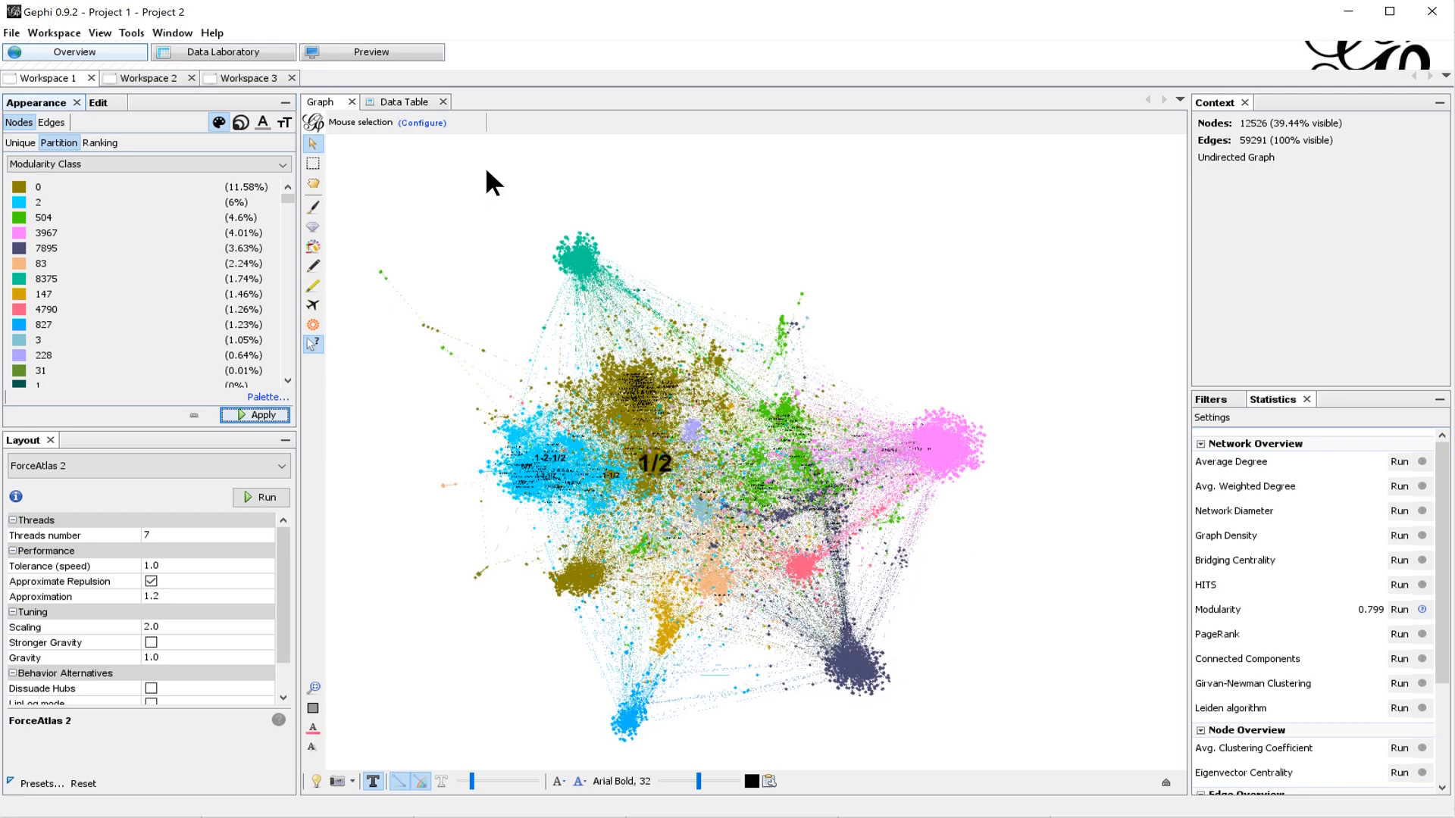
# Step: Render the Workspace 1 graph in Preview with curved edges turned off, and view its communities up close
pyautogui.click(371, 54)
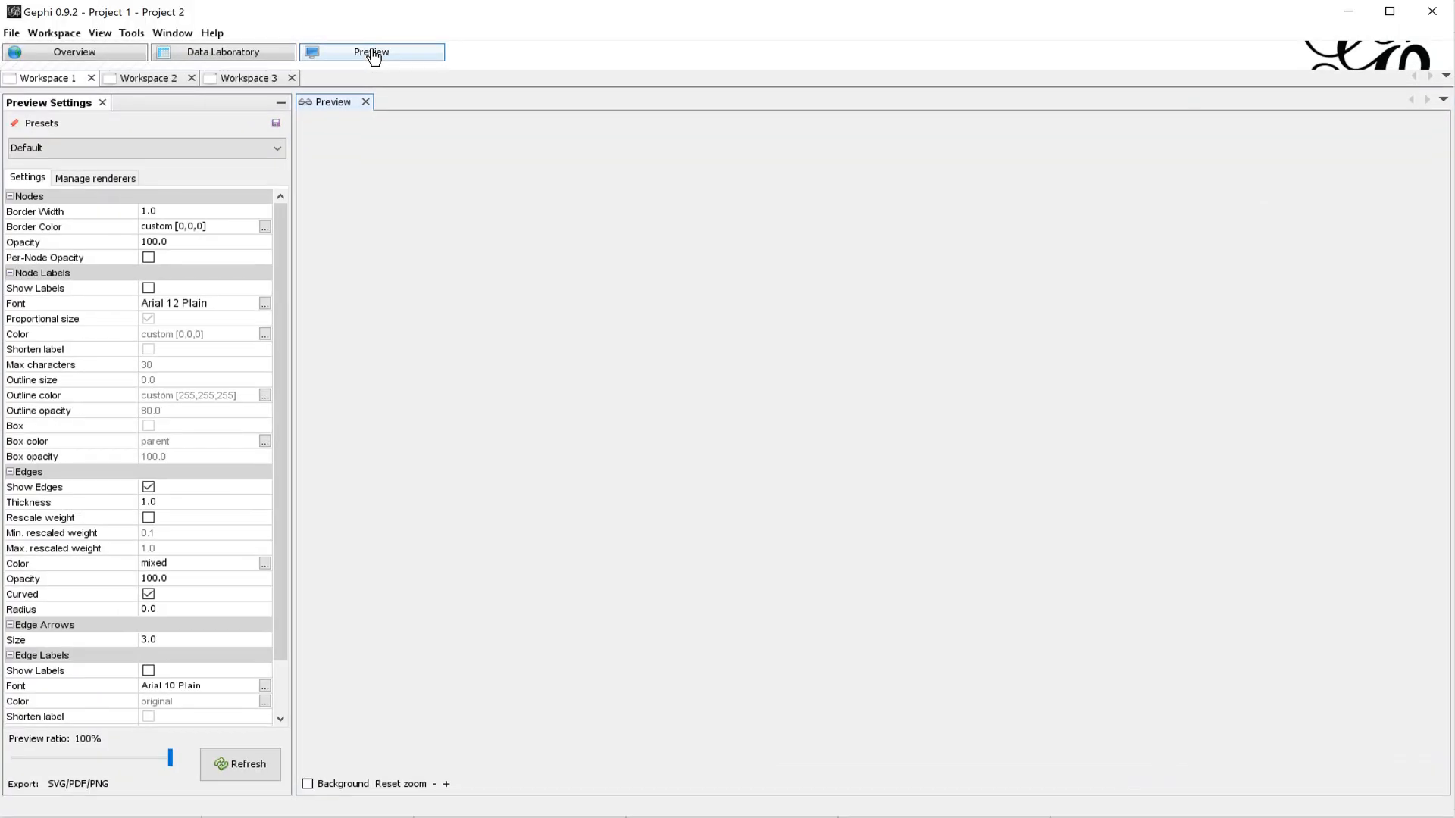
pyautogui.click(240, 765)
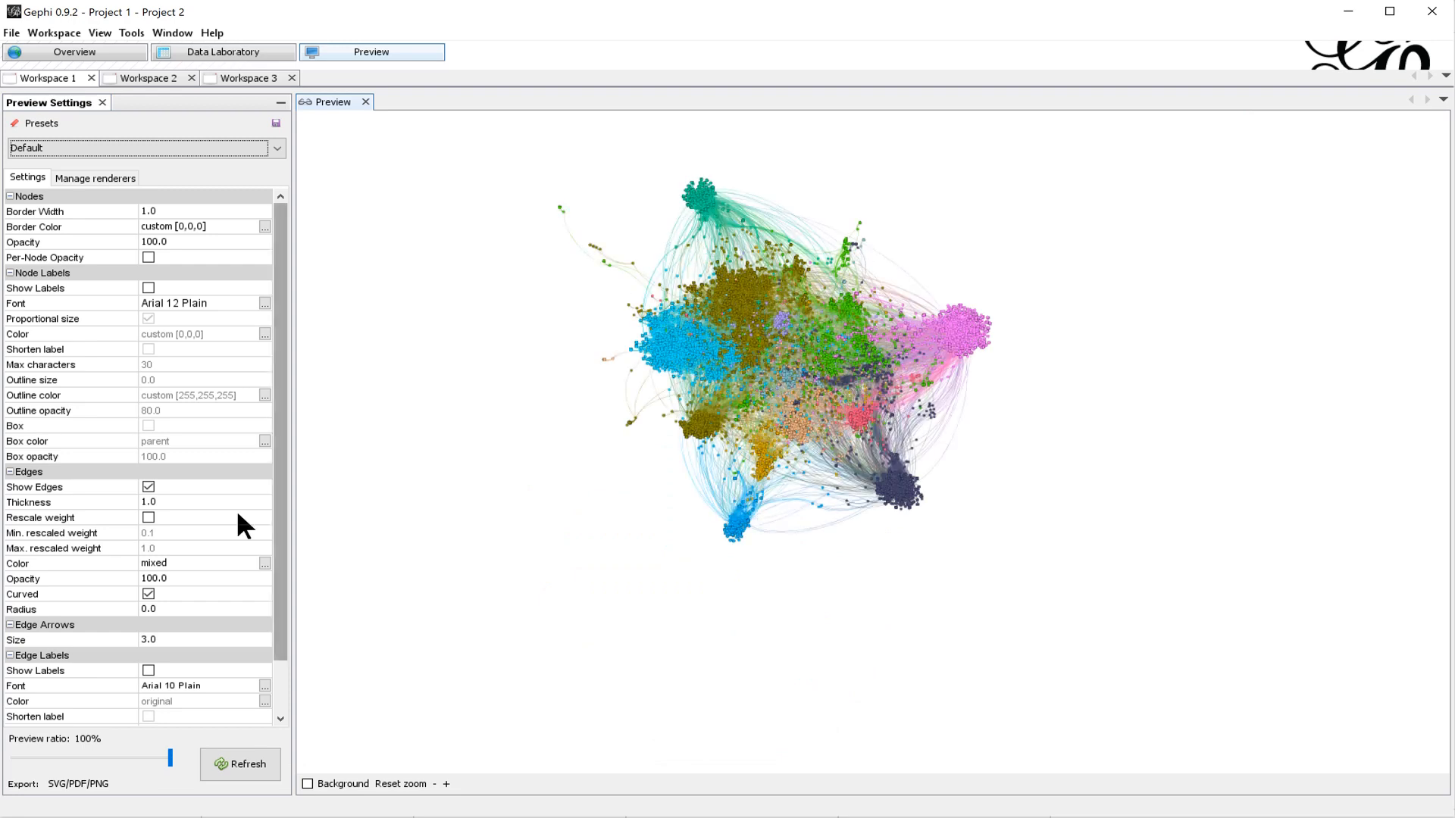
pyautogui.click(149, 594)
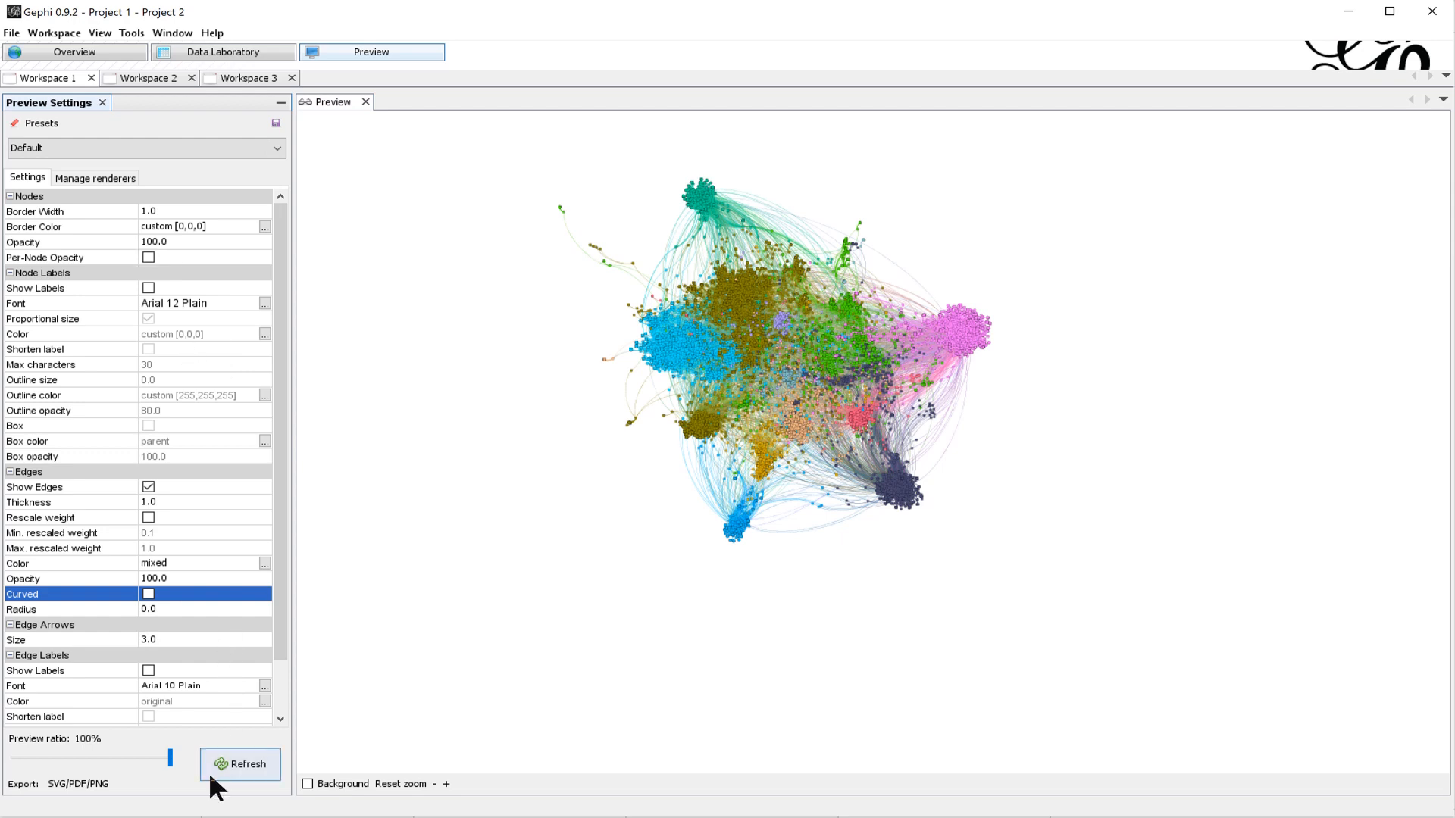
pyautogui.click(234, 765)
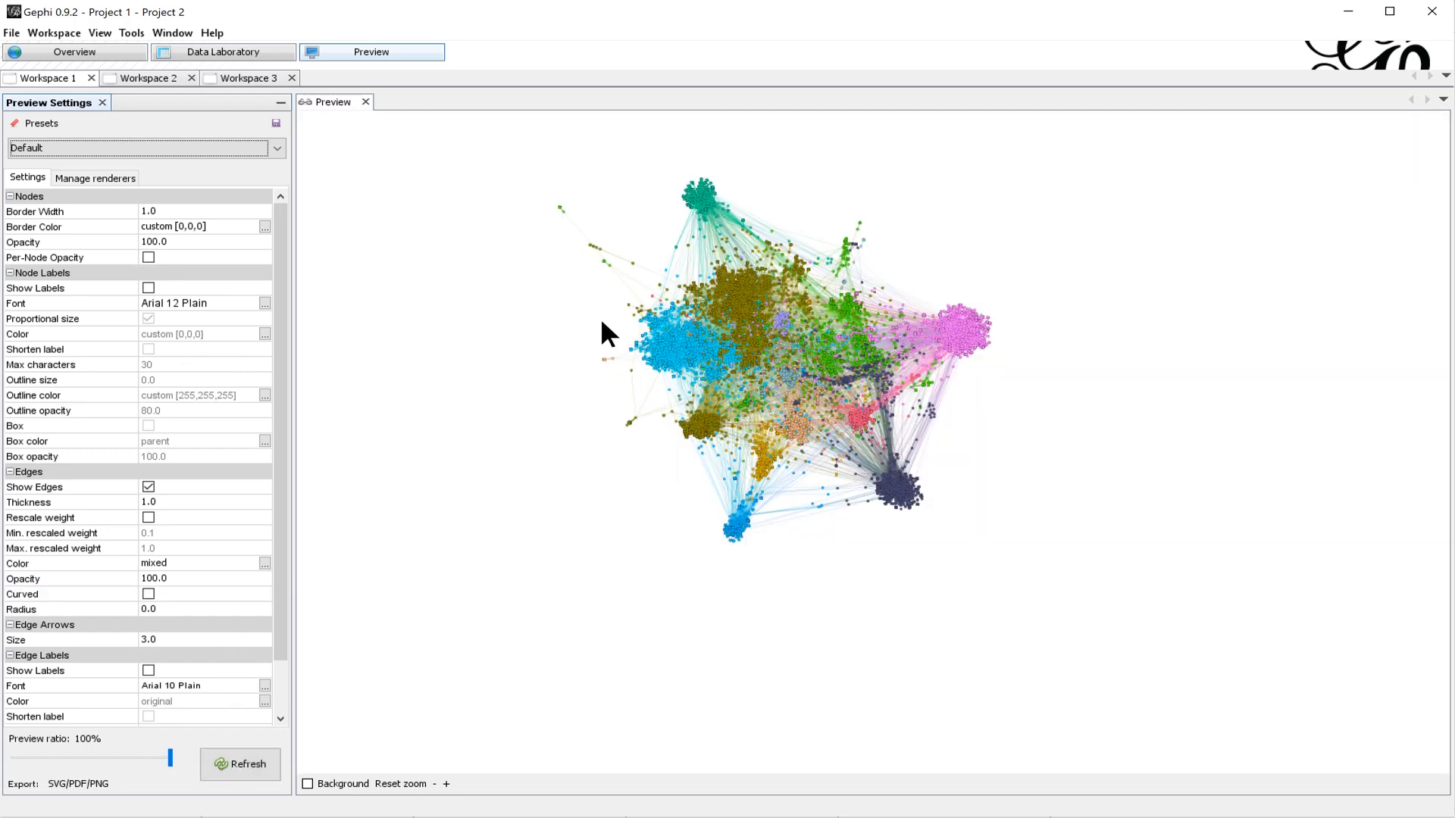
pyautogui.click(446, 784)
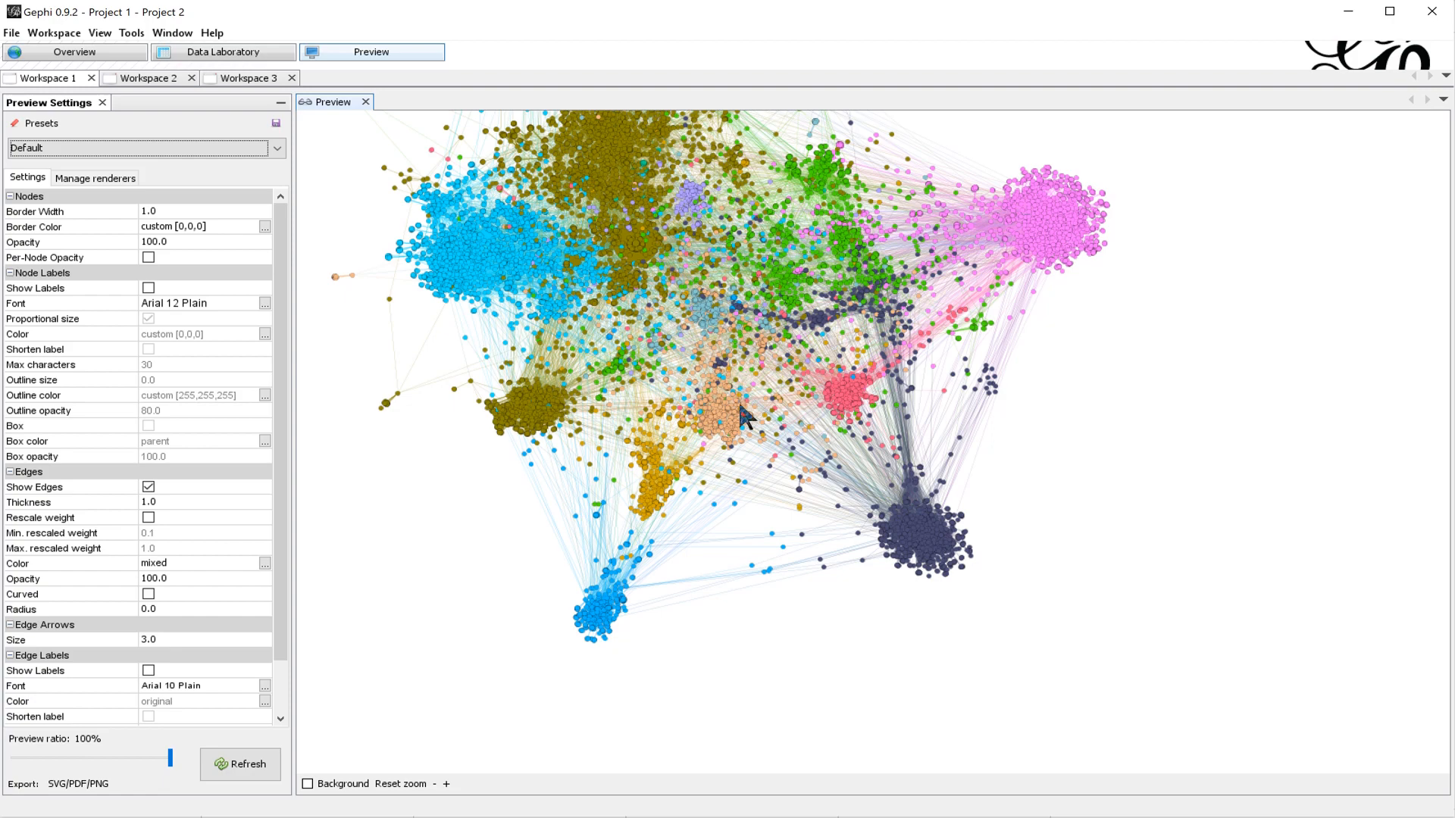
pyautogui.moveTo(731, 363); pyautogui.dragTo(763, 478)
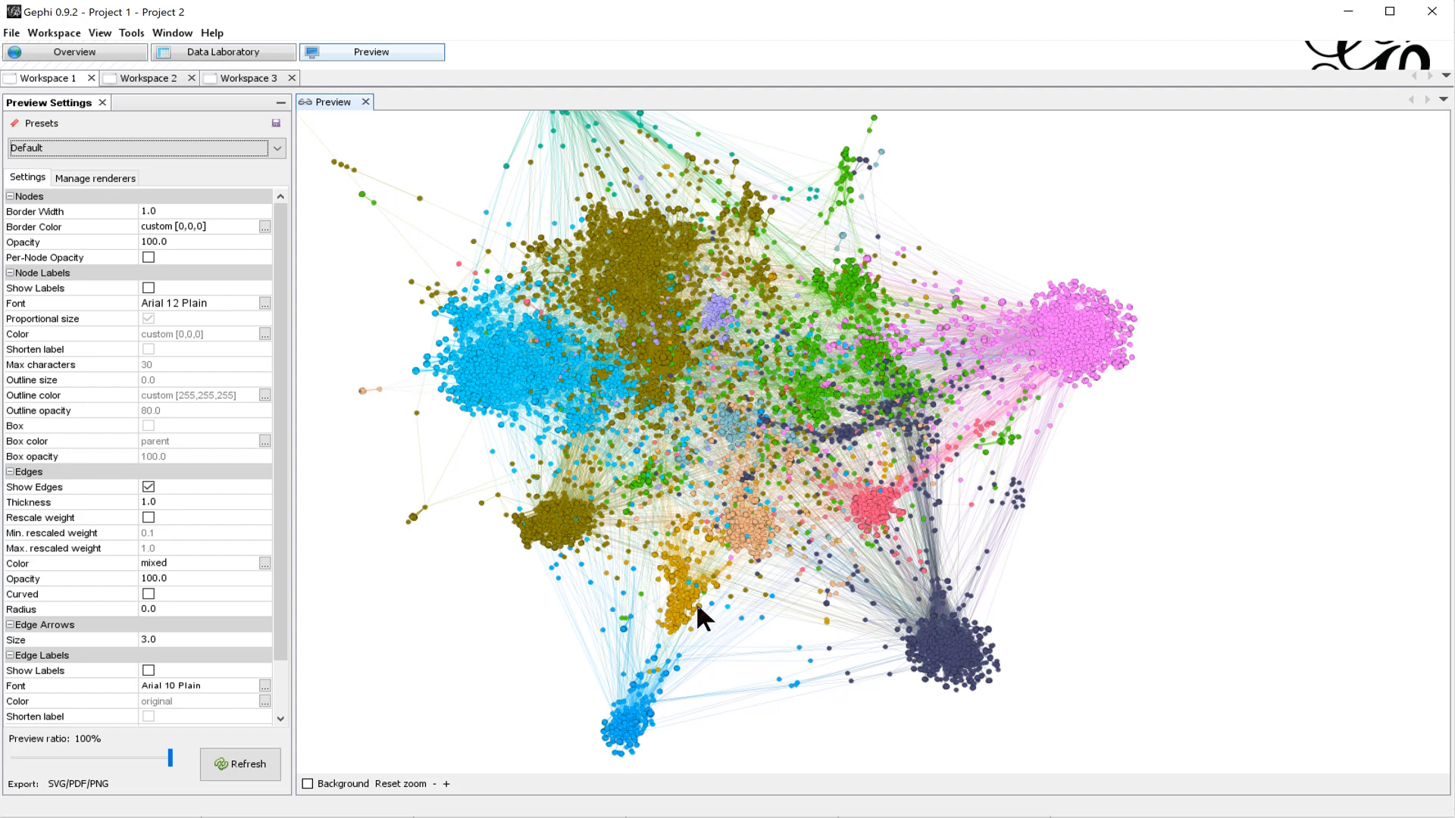
# Step: View the PNG export options for the preview, cancel without saving, and return to the graph overview
pyautogui.click(62, 785)
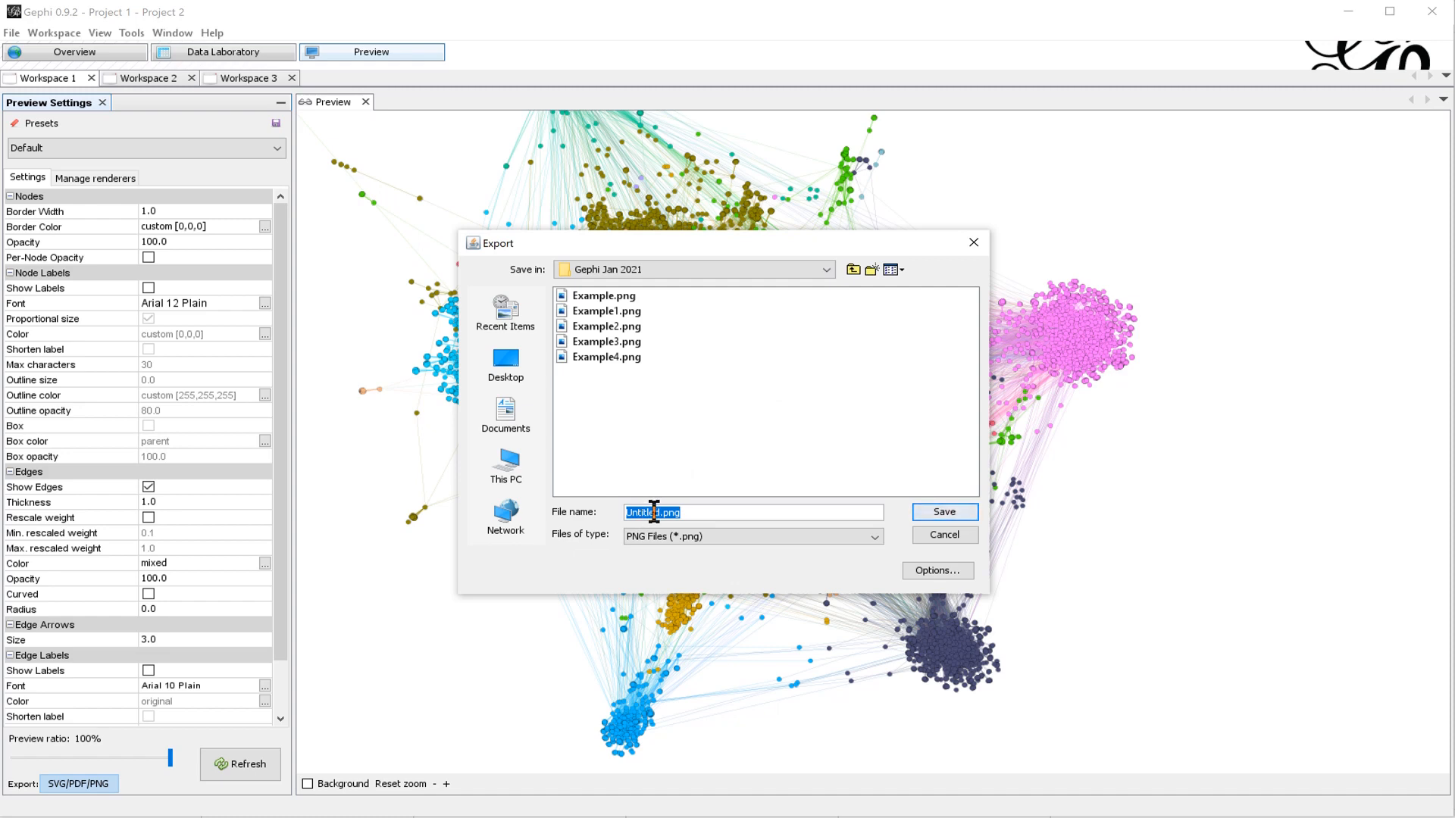
pyautogui.press('Escape')
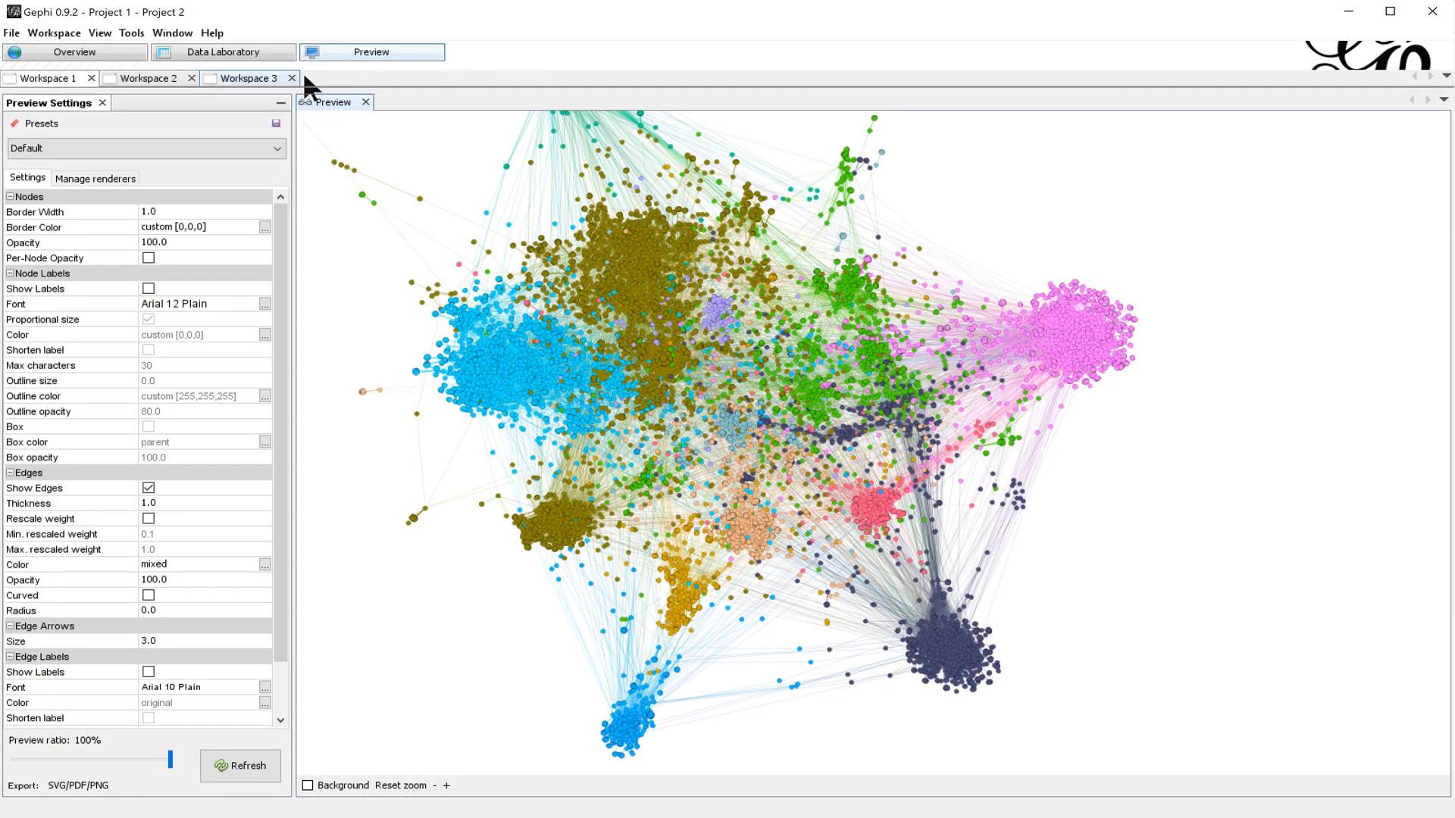
pyautogui.click(75, 52)
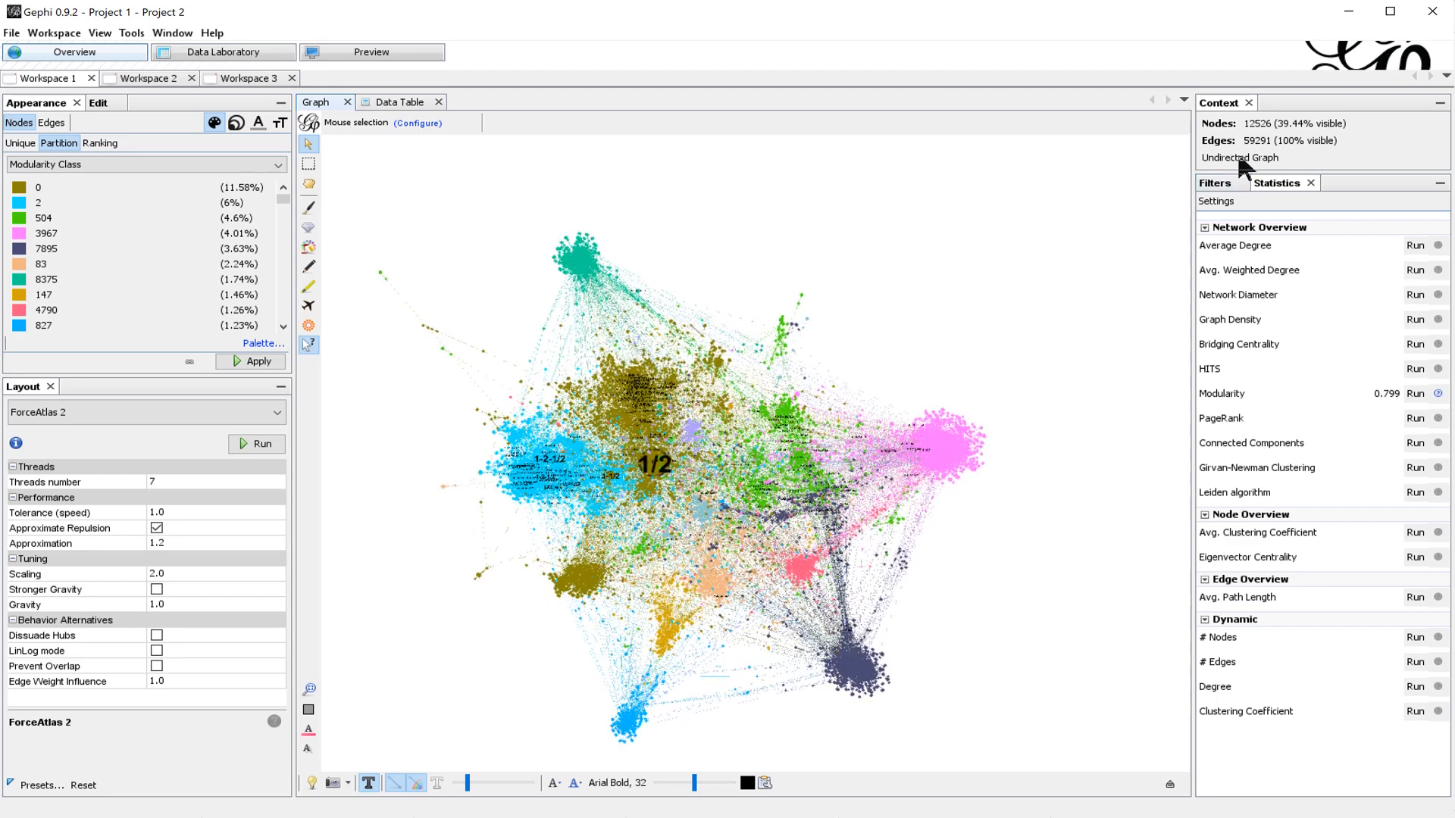
# Step: Expand the Topology filters in the filter library and examine the light-blue community in the graph
pyautogui.click(1214, 183)
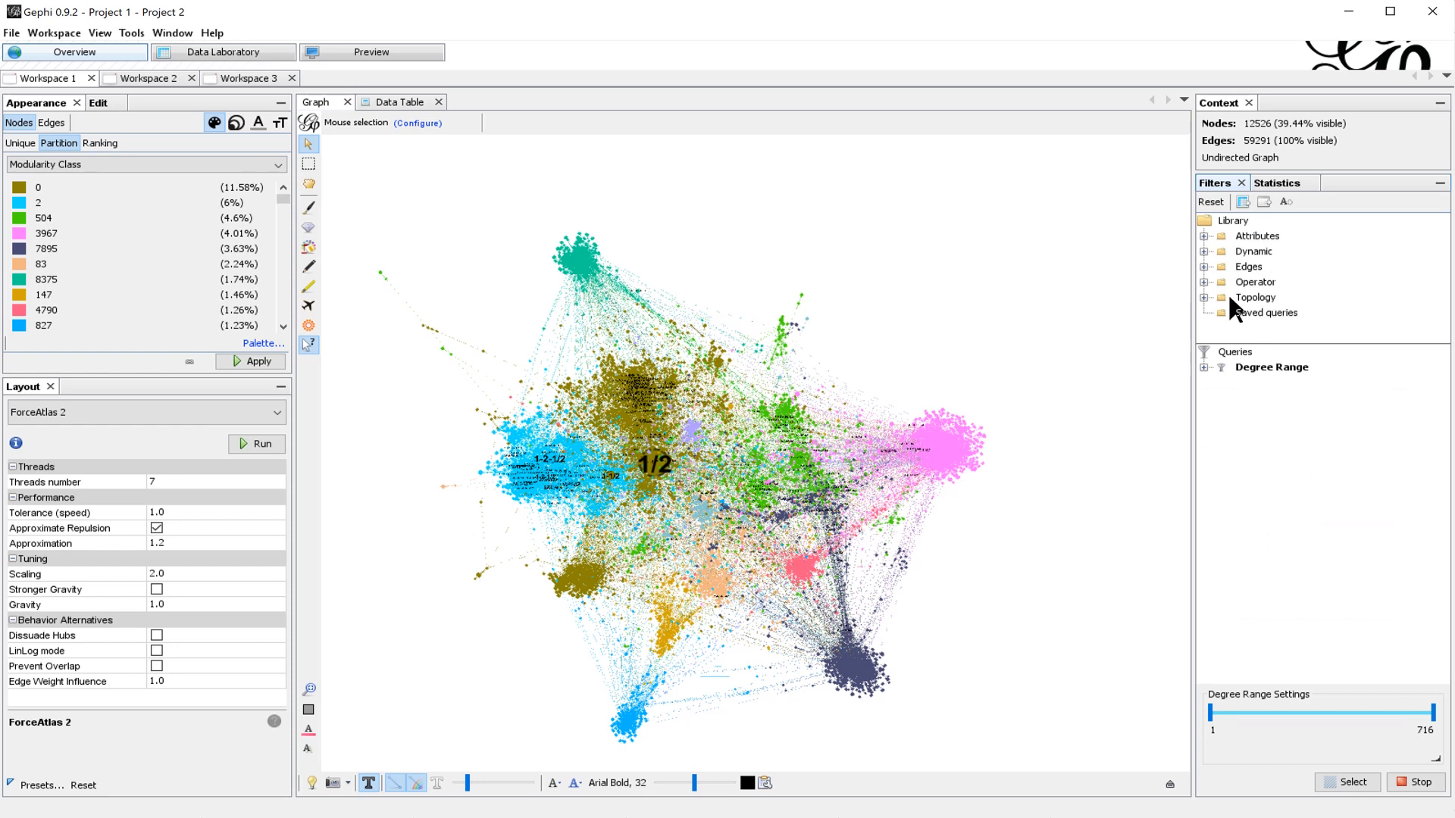
pyautogui.click(1203, 297)
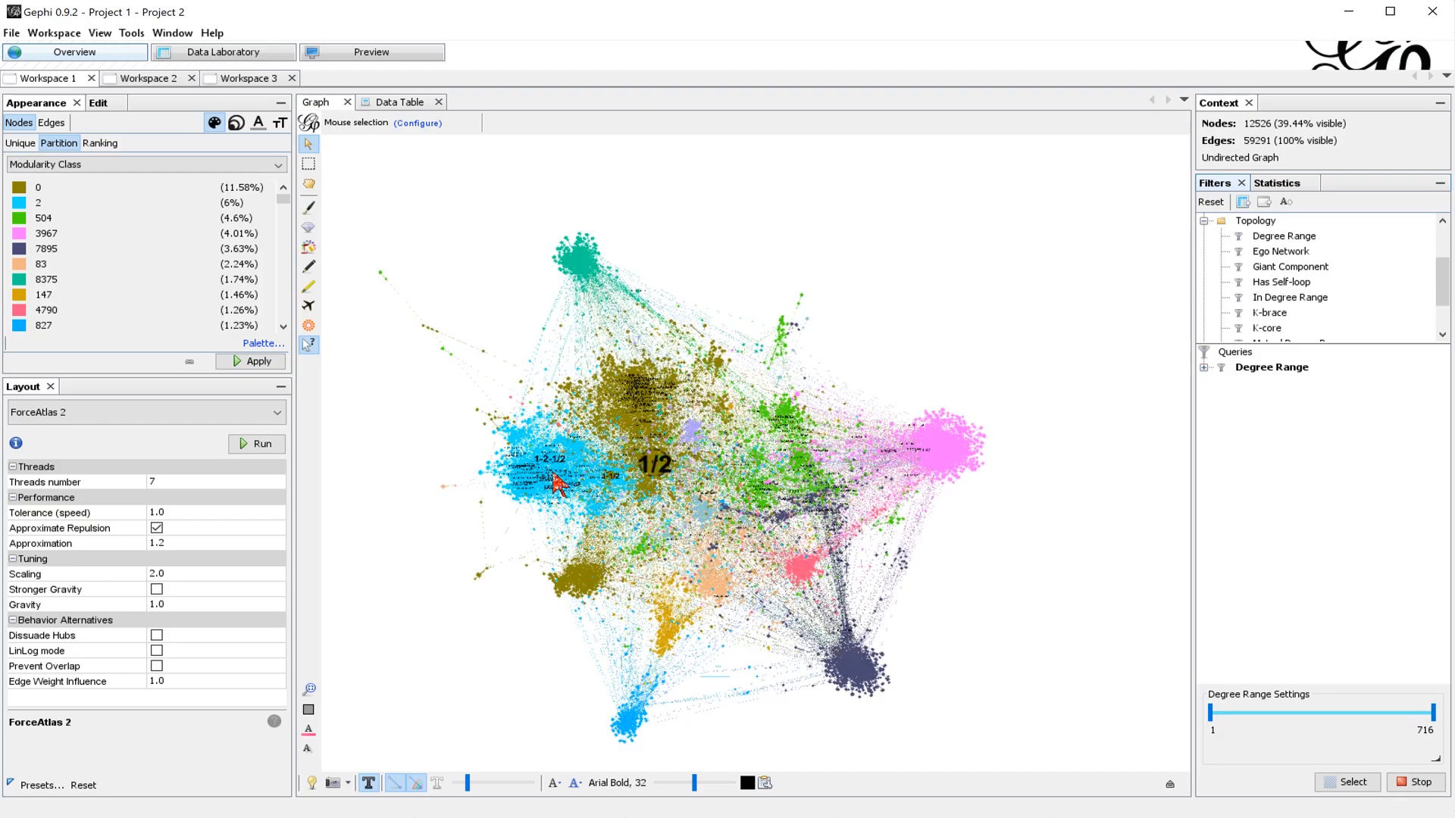
pyautogui.scroll(5, 574, 479)
pyautogui.scroll(-3, 757, 467)
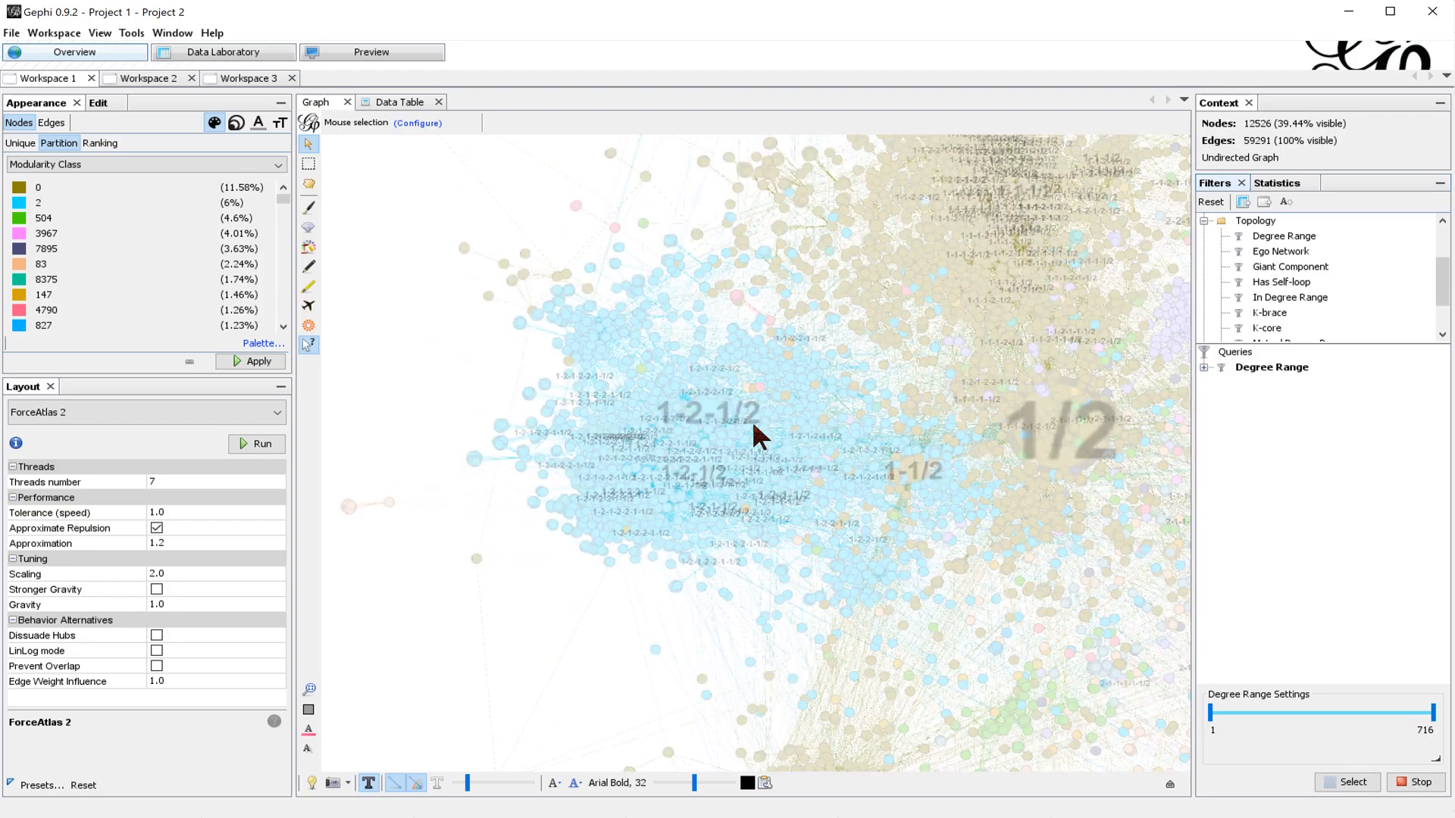